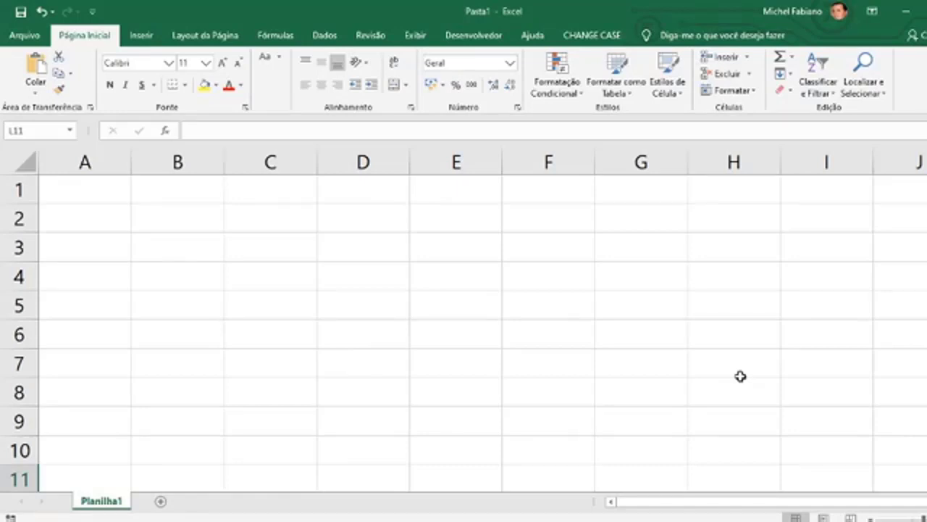
pyautogui.moveTo(138, 218); pyautogui.dragTo(569, 431)
pyautogui.click(195, 217)
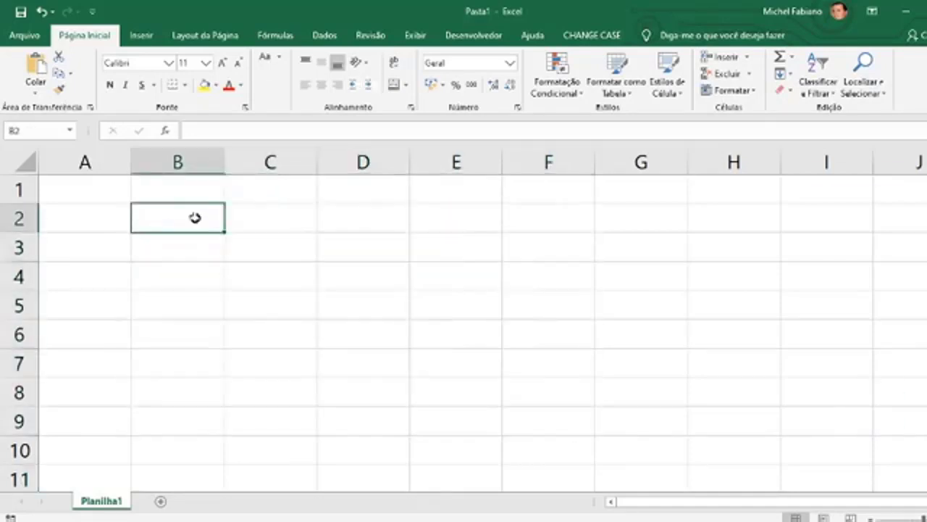
pyautogui.press('Right')
pyautogui.press('Down')
pyautogui.press('Down')
pyautogui.press('Right')
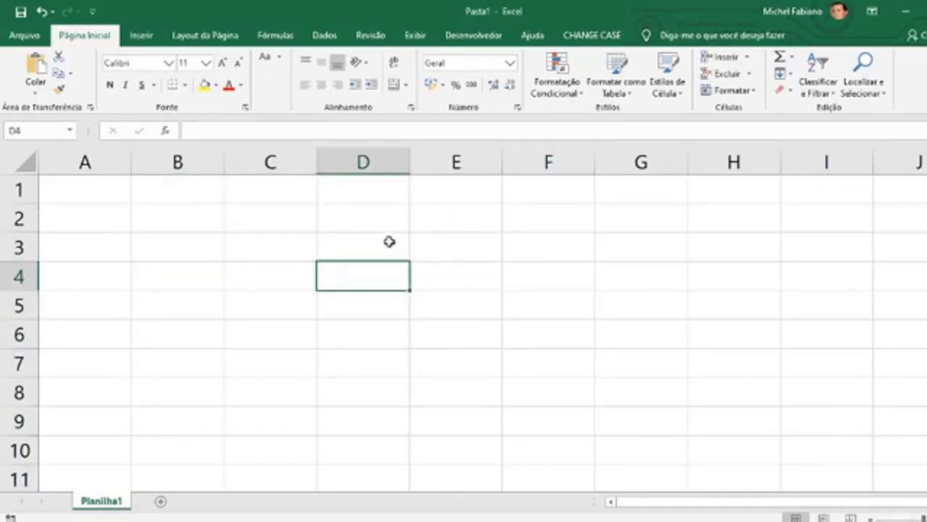
pyautogui.press('Up')
pyautogui.press('Down')
pyautogui.press('Down')
pyautogui.press('Left')
pyautogui.press('Left')
pyautogui.press('Right')
pyautogui.press('Up')
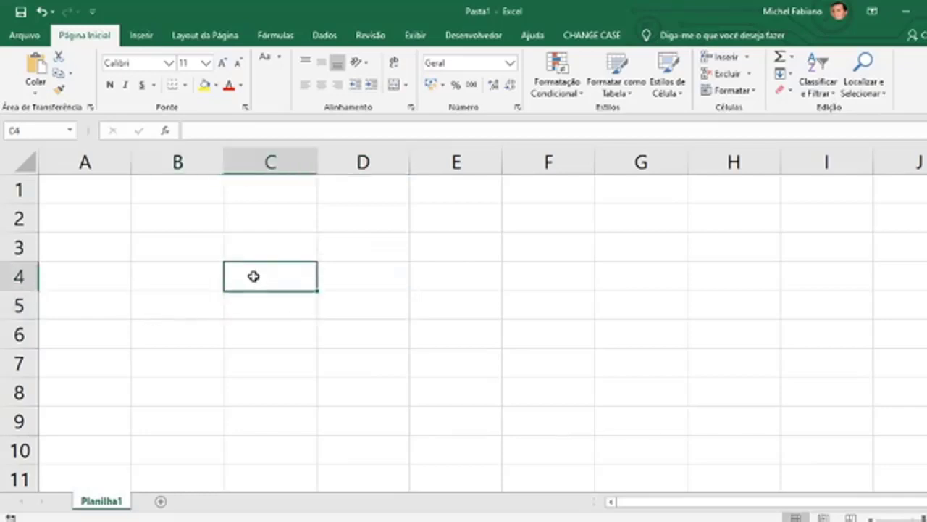
# - Select the whole of column C, the whole of row 4, and their intersecting cell C4
pyautogui.click(280, 150)
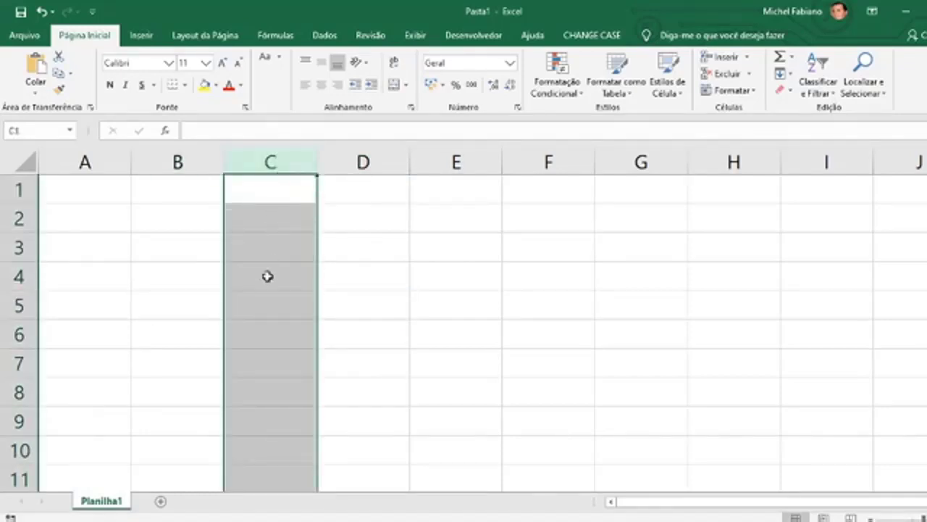
pyautogui.click(17, 276)
pyautogui.click(274, 268)
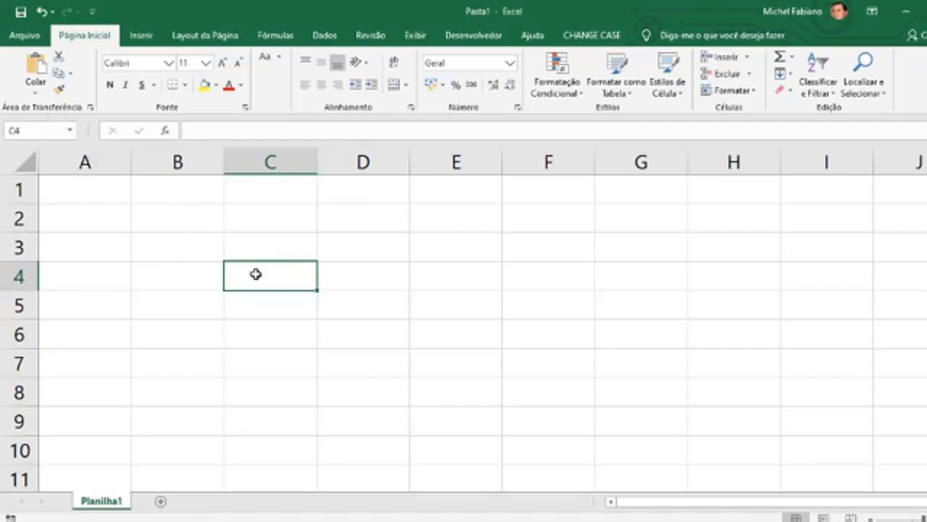
pyautogui.click(193, 221)
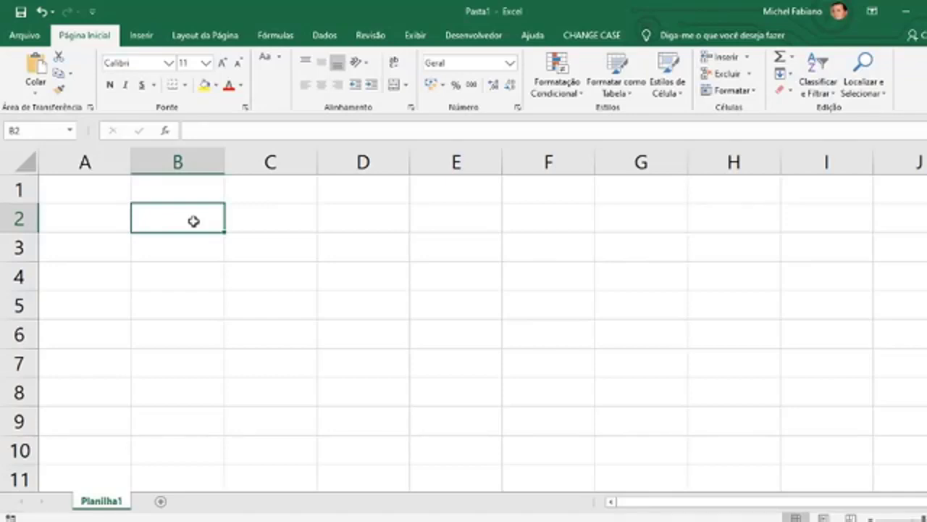
pyautogui.click(94, 271)
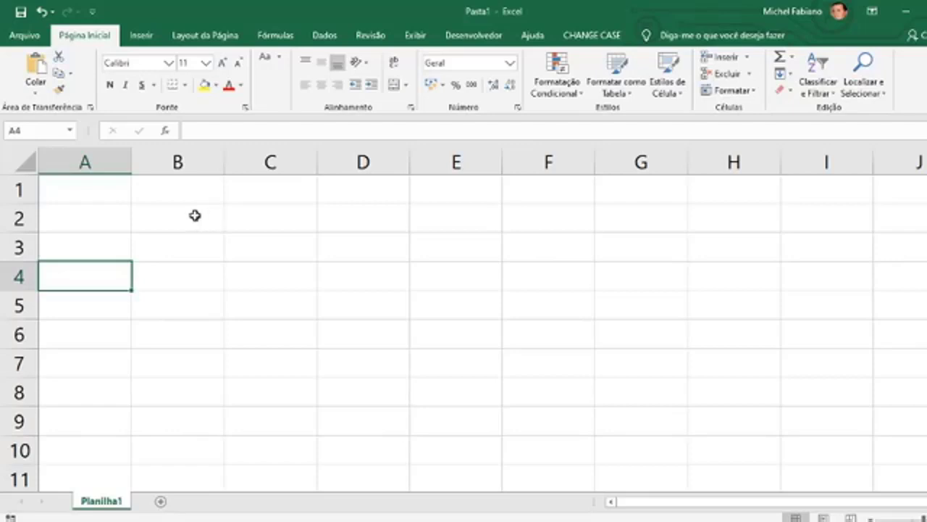
pyautogui.click(194, 216)
pyautogui.click(121, 191)
pyautogui.click(155, 219)
pyautogui.click(124, 217)
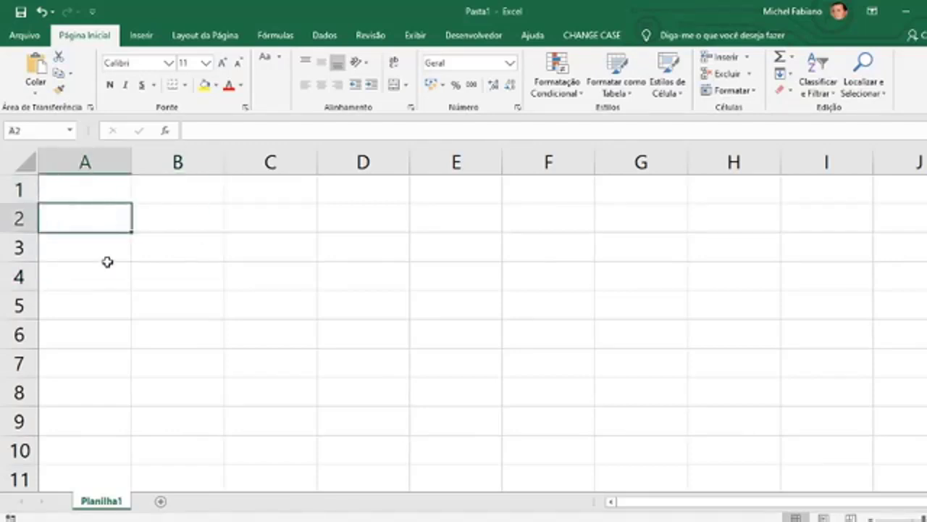
pyautogui.click(166, 239)
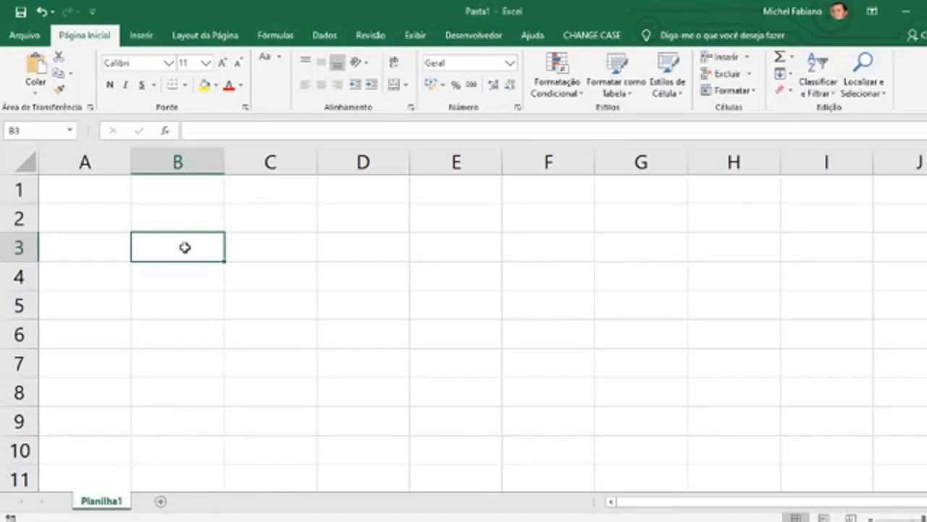
pyautogui.click(184, 218)
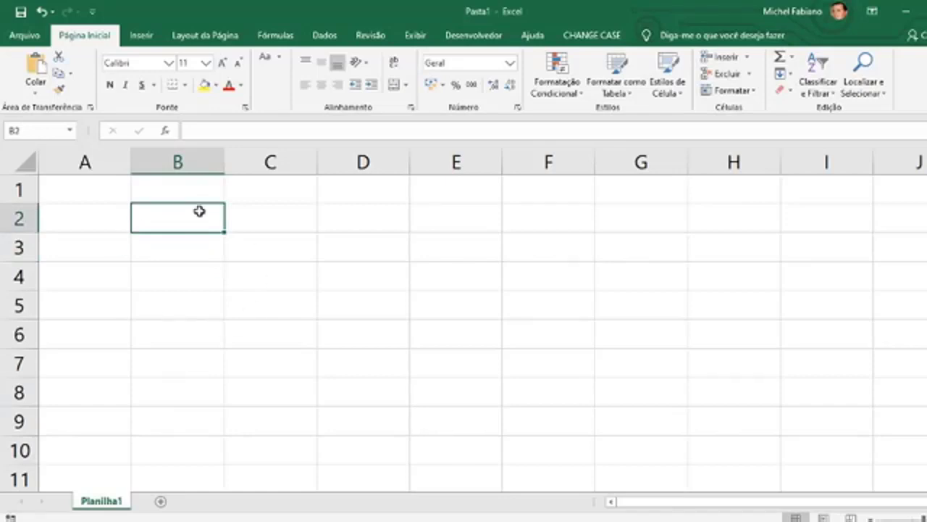
pyautogui.click(109, 194)
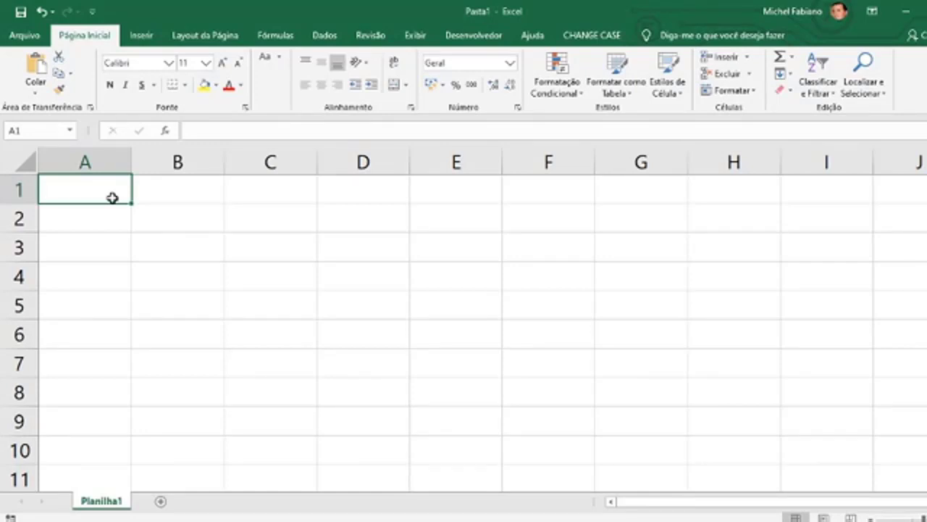
# - Select cell B2 and view the sheet in Page Layout and Page Break Preview, returning to Normal view
pyautogui.click(188, 229)
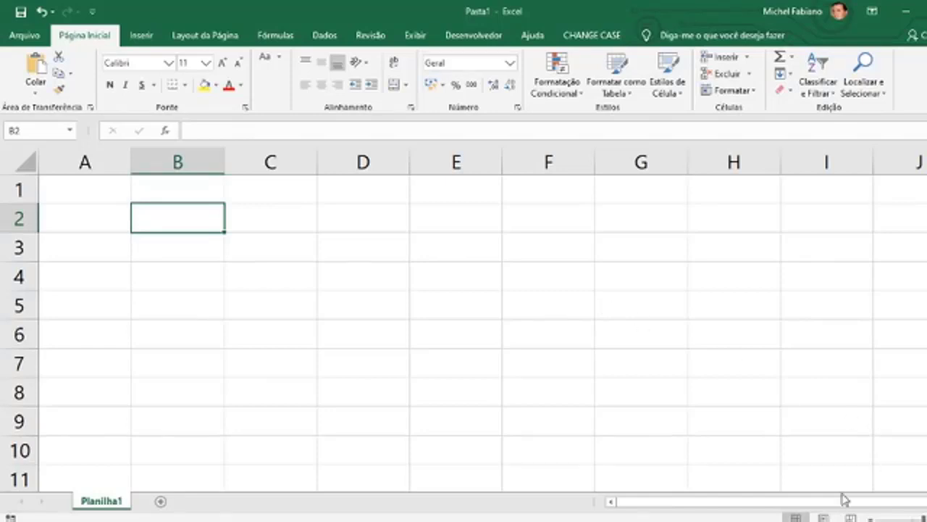
pyautogui.click(824, 518)
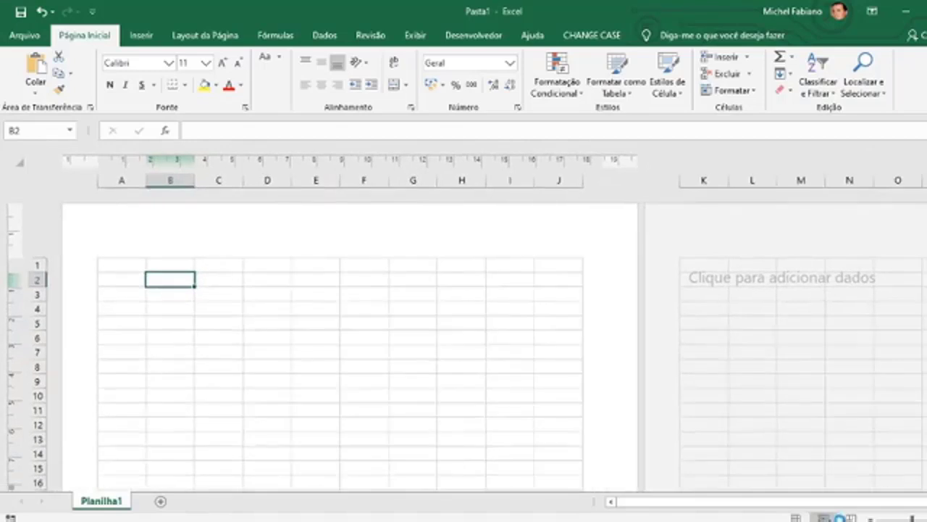
pyautogui.click(851, 517)
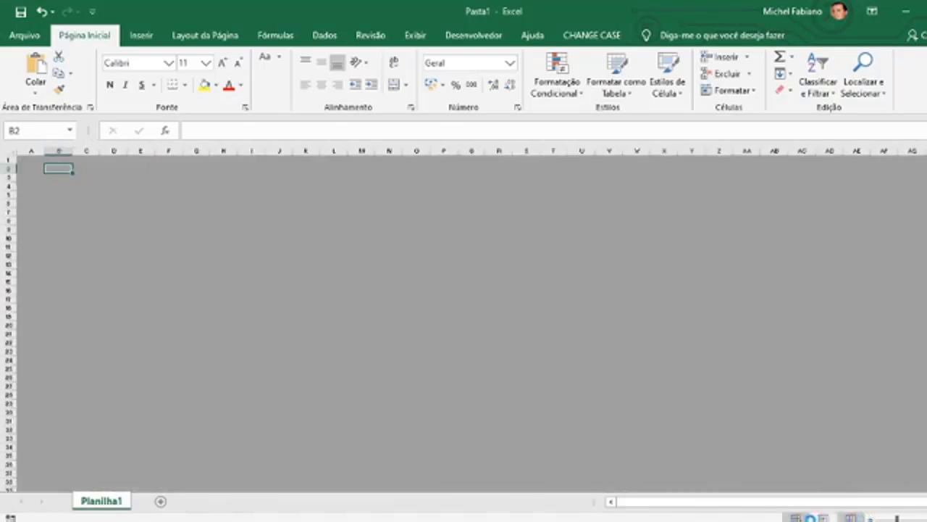
pyautogui.click(796, 517)
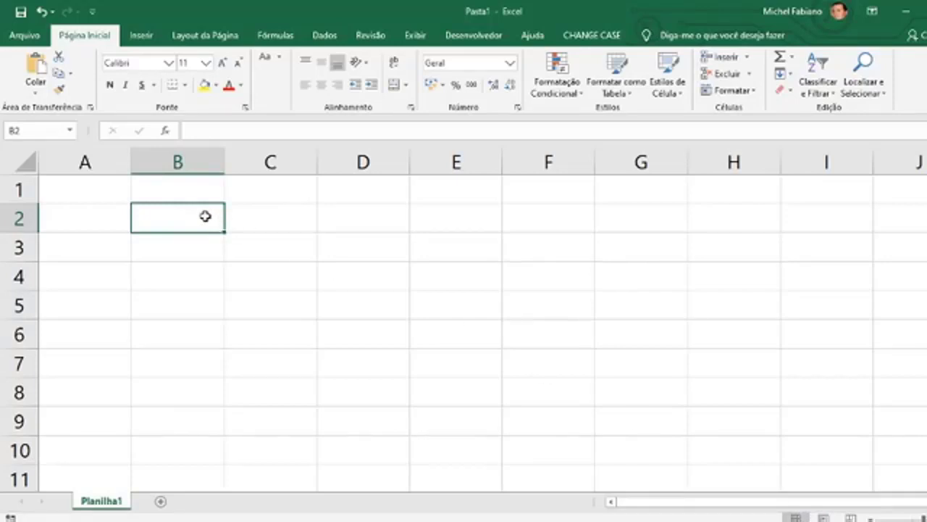
# - Fill B2:C6 with the headers Região and JAN and the rows Norte 185, Sul 255, Leste 458 and Oeste 325
pyautogui.write('N')
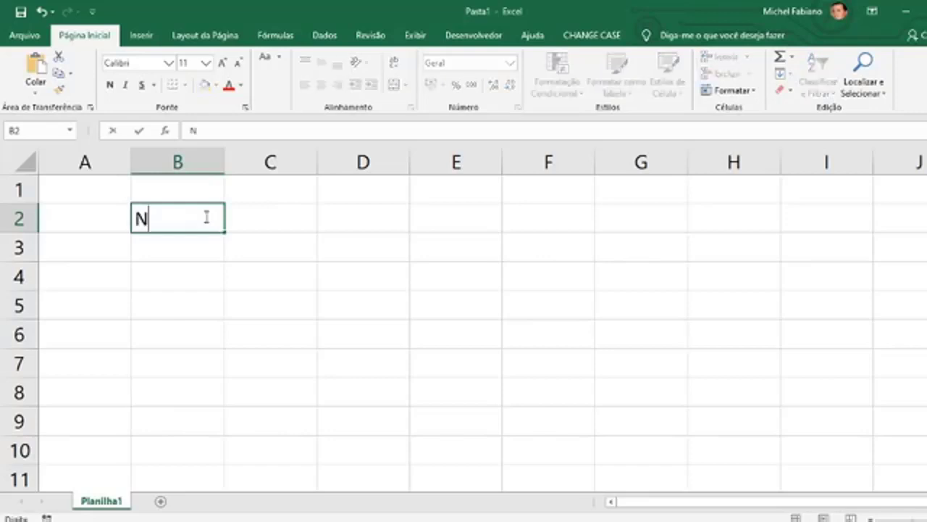
pyautogui.press('BackSpace')
pyautogui.write('Região')
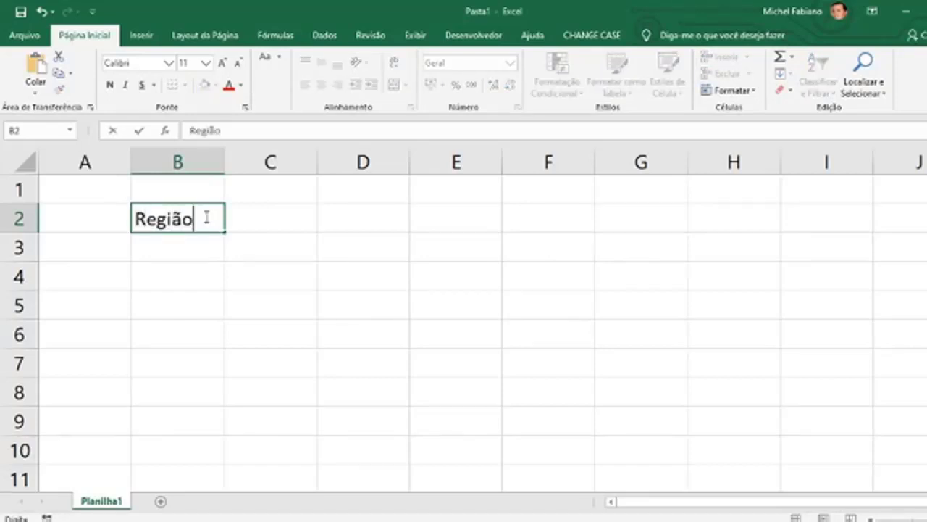
pyautogui.press('Return')
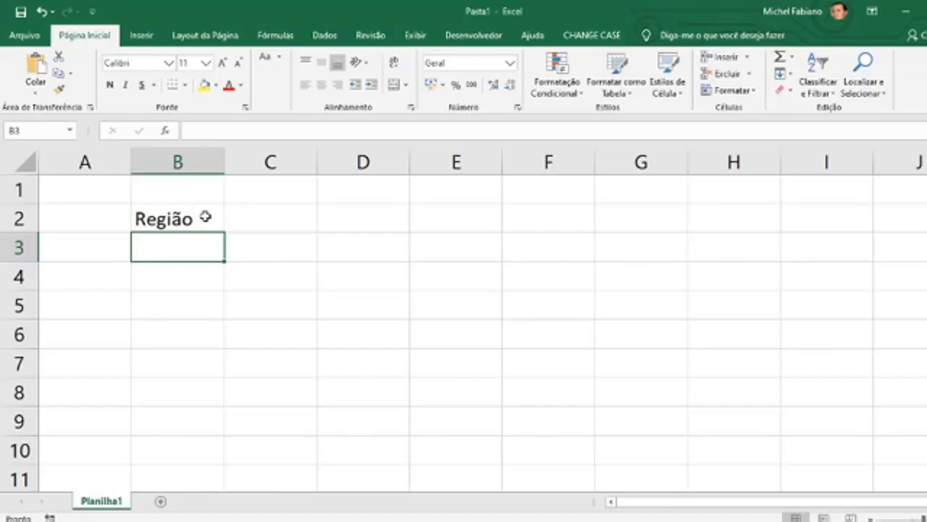
pyautogui.write('Norte')
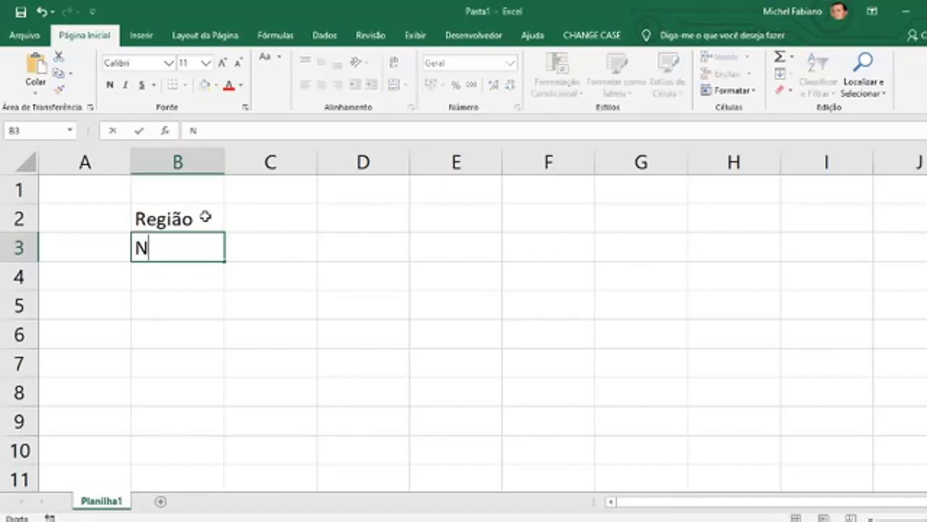
pyautogui.press('Return')
pyautogui.write('Sul')
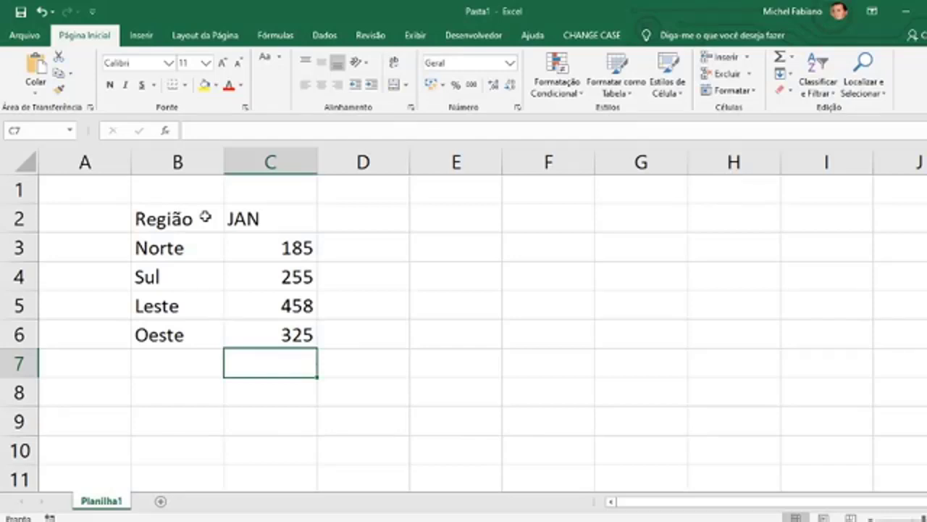
# - Label cell B7 as TOTAL and sum C3:C6 in C7 with AutoSum
pyautogui.press('Left')
pyautogui.write('TOTAL')
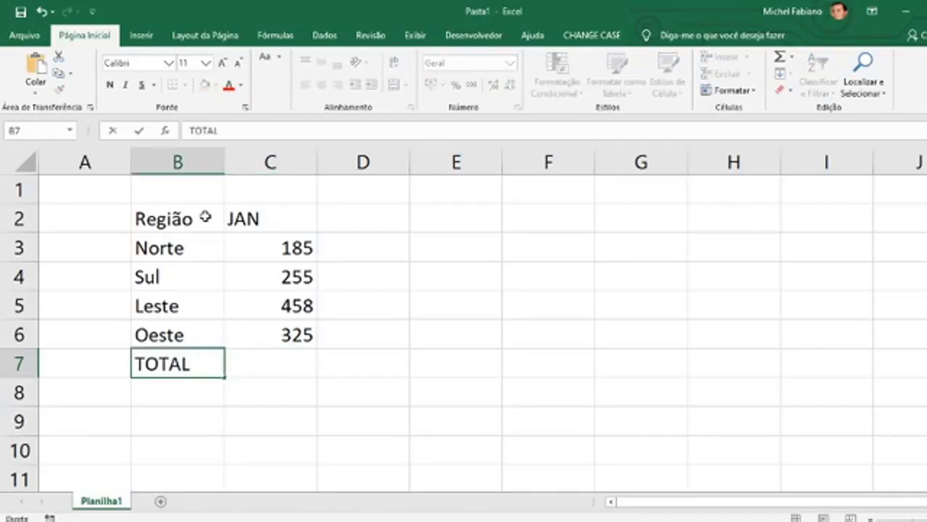
pyautogui.press('Tab')
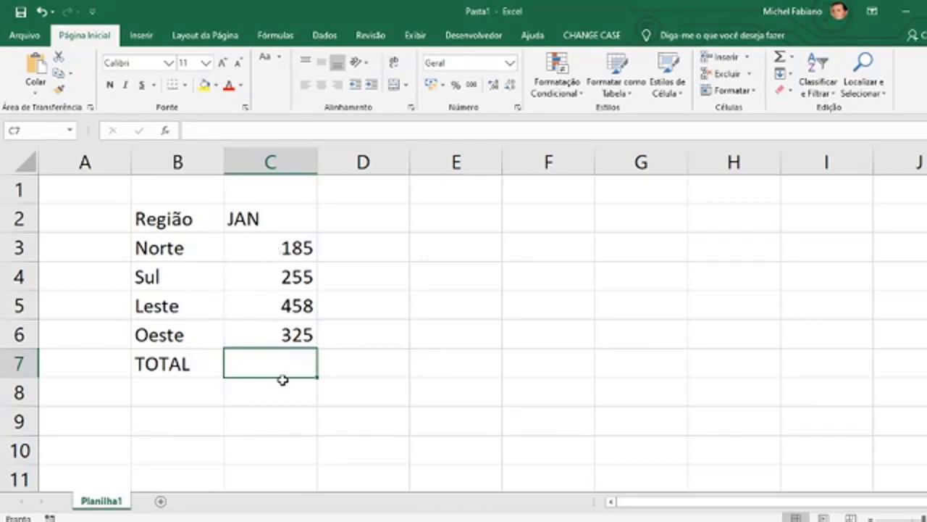
pyautogui.click(778, 58)
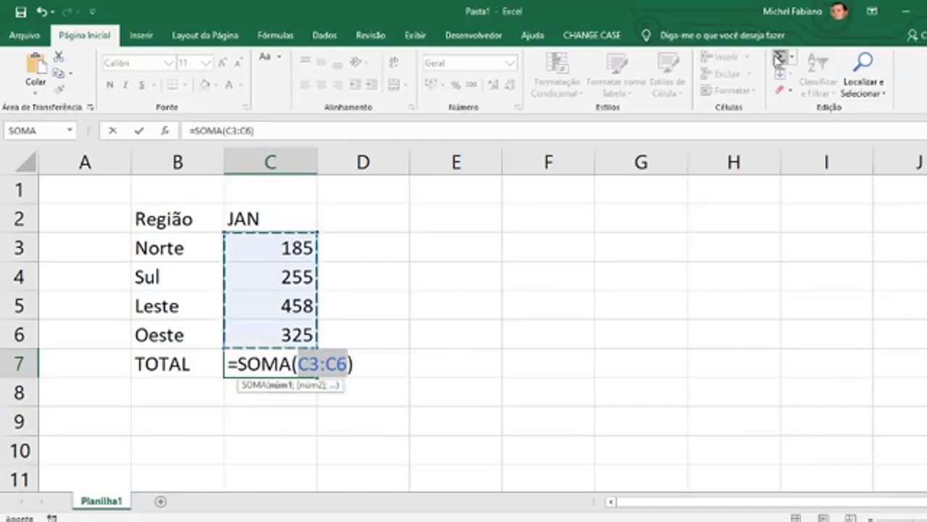
pyautogui.press('Return')
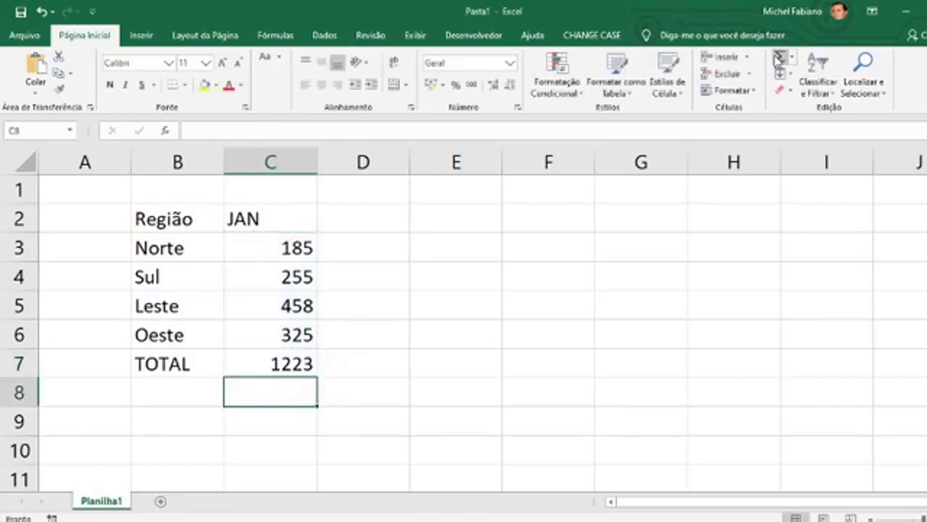
# - Clear C7 and write the formula =SOMA(C3:C6) in it manually
pyautogui.press('Up')
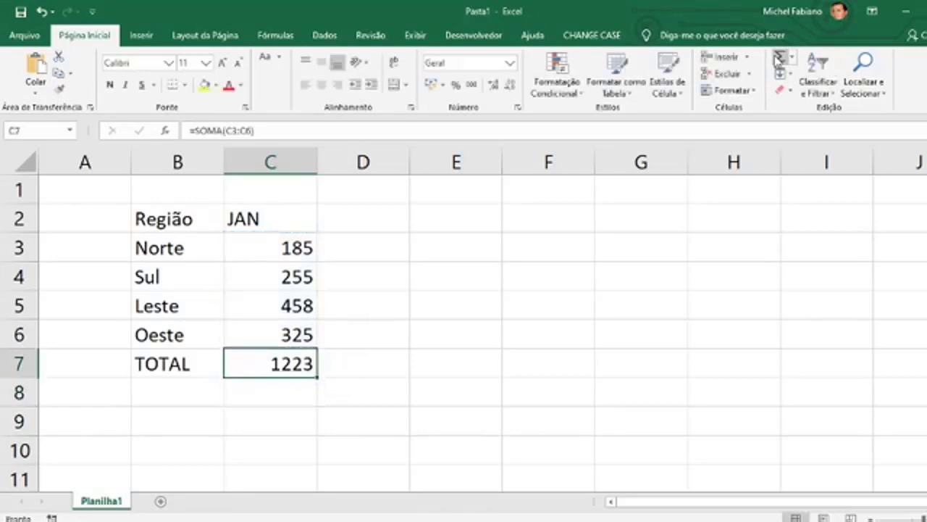
pyautogui.press('Delete')
pyautogui.write('=SOMA(')
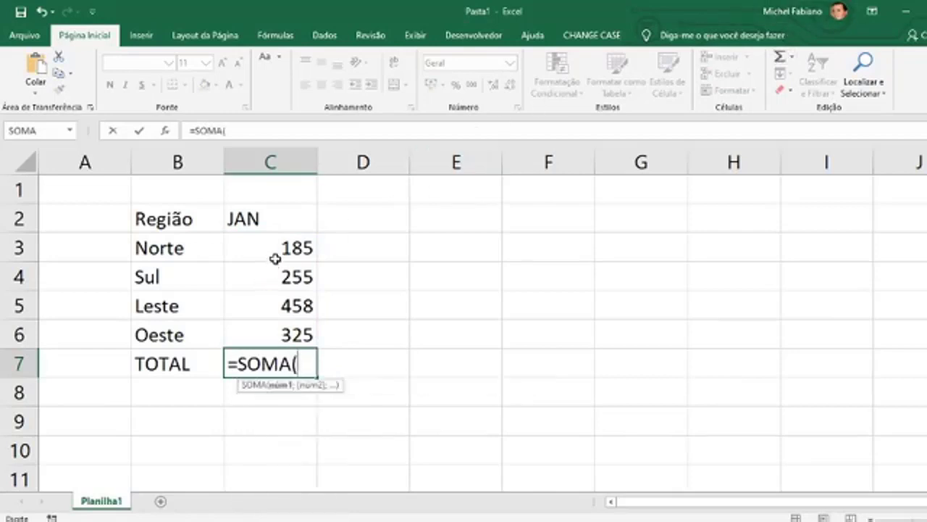
pyautogui.moveTo(275, 256); pyautogui.dragTo(275, 324)
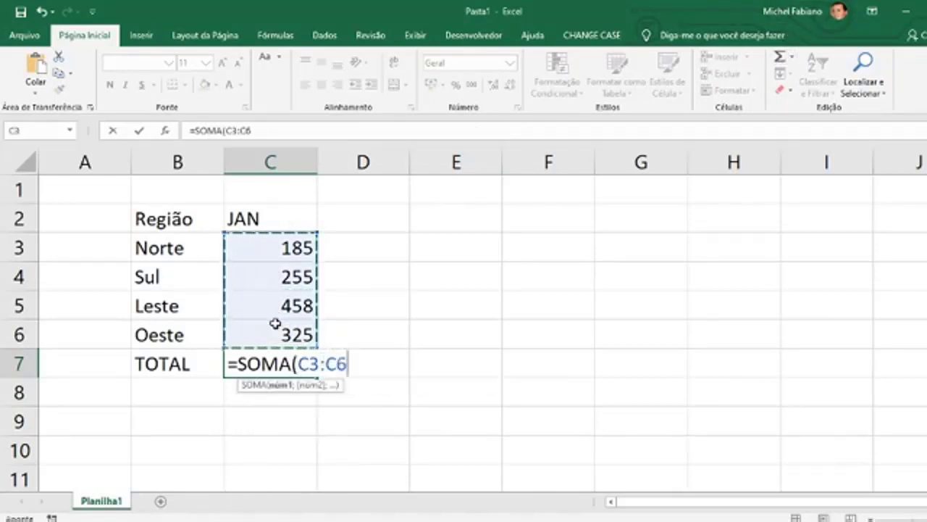
pyautogui.write(')')
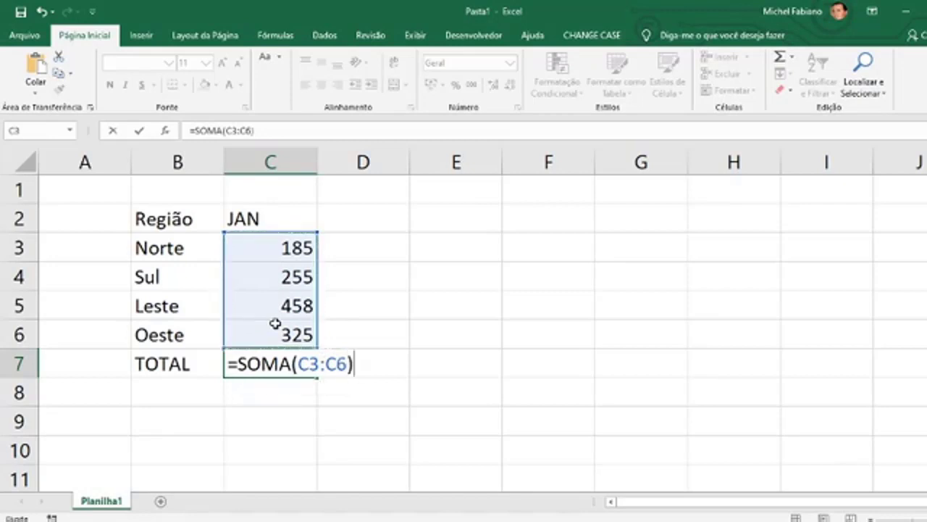
pyautogui.press('Return')
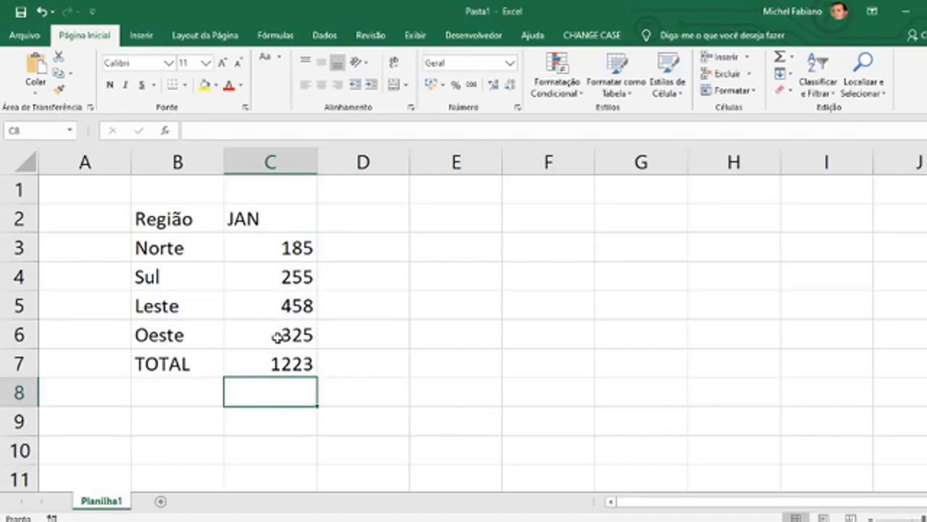
# - Clear C7 and use Insert Function to search for SOMA and apply it to the range C3:C6
pyautogui.click(277, 356)
pyautogui.press('Delete')
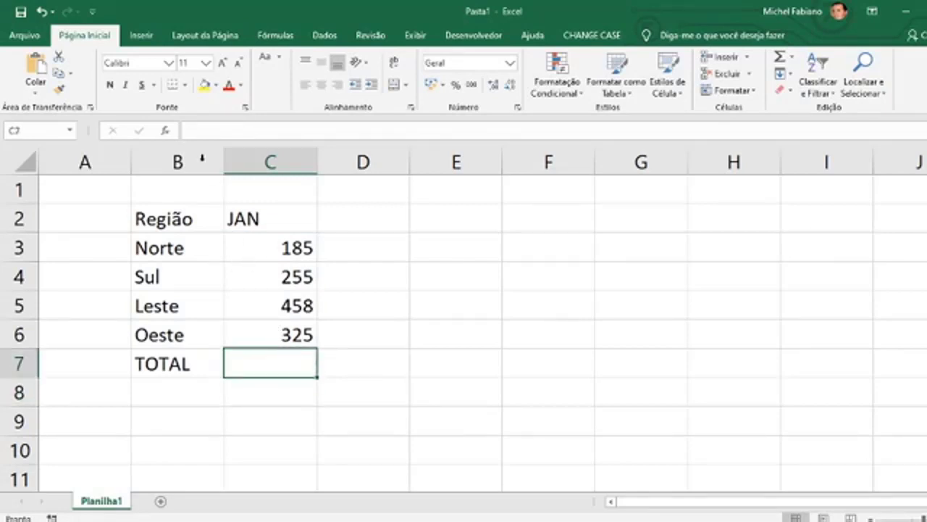
pyautogui.click(166, 136)
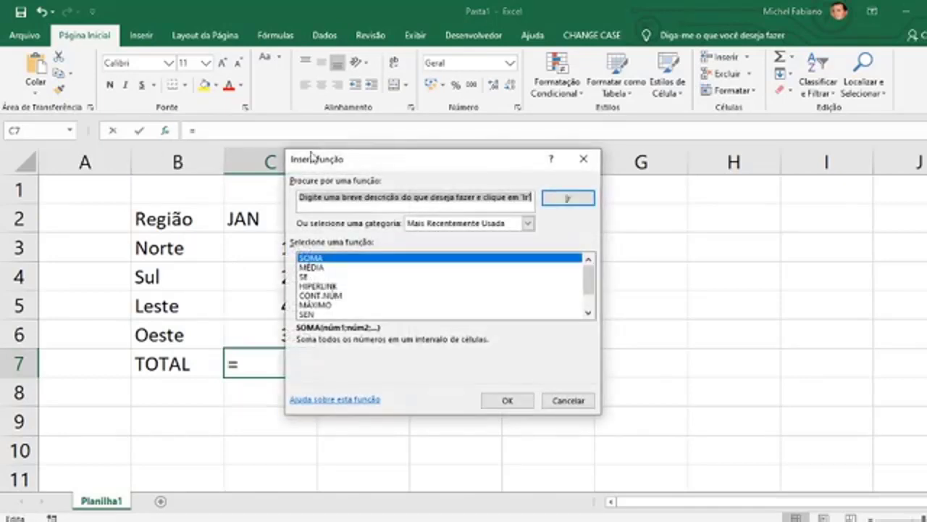
pyautogui.write('SOMA')
pyautogui.click(569, 198)
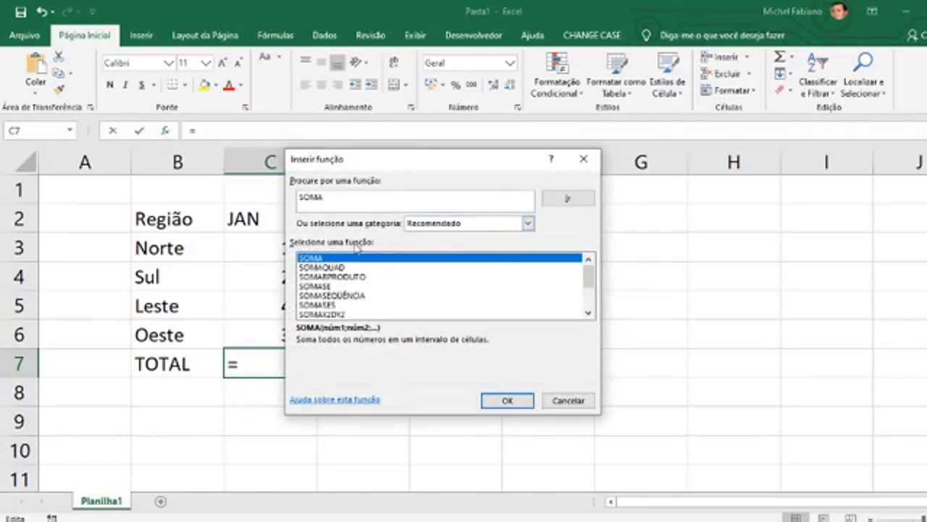
pyautogui.moveTo(291, 249); pyautogui.dragTo(291, 326)
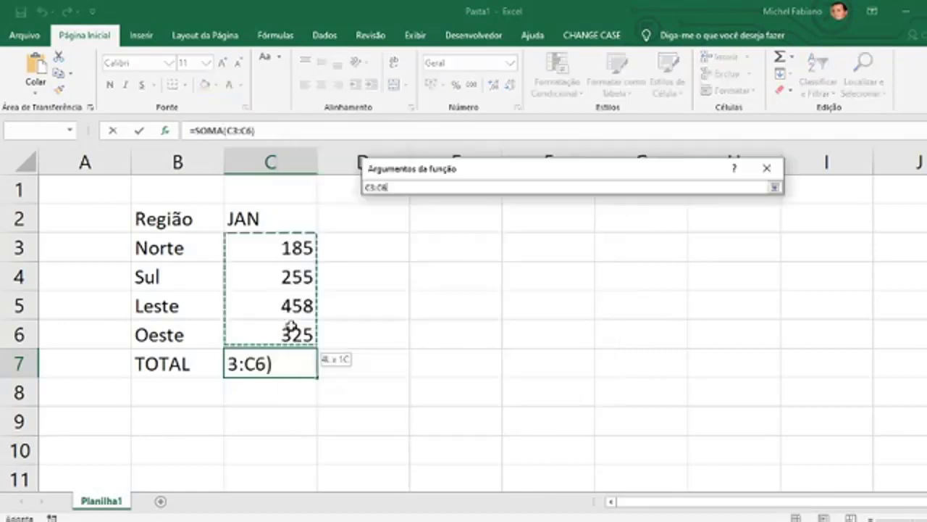
pyautogui.click(683, 383)
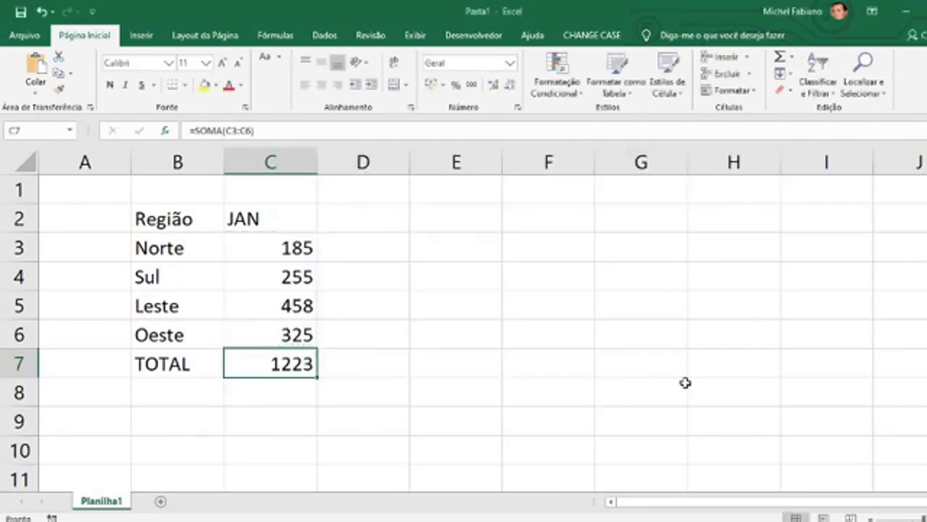
pyautogui.click(379, 355)
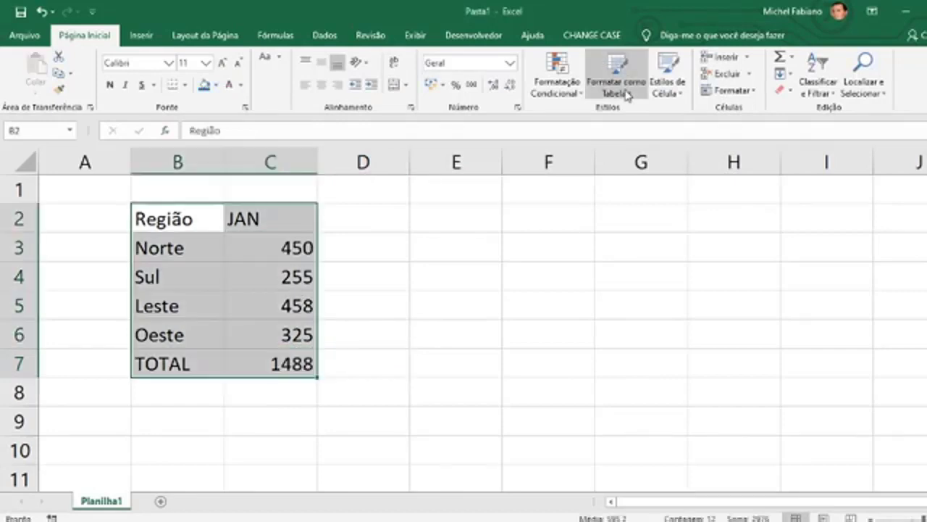
# - Format the range B2:C7 as a table with headers, using a light blue style with a solid header row
pyautogui.click(614, 85)
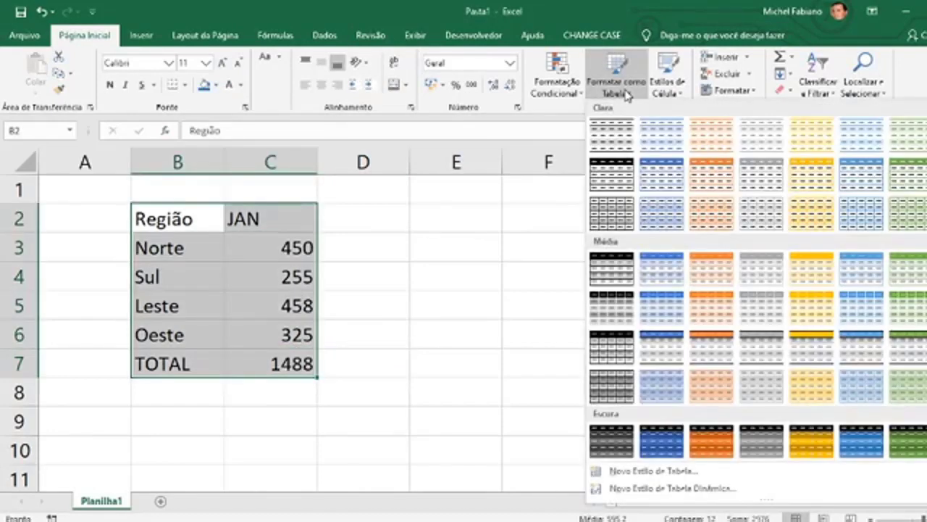
pyautogui.click(662, 168)
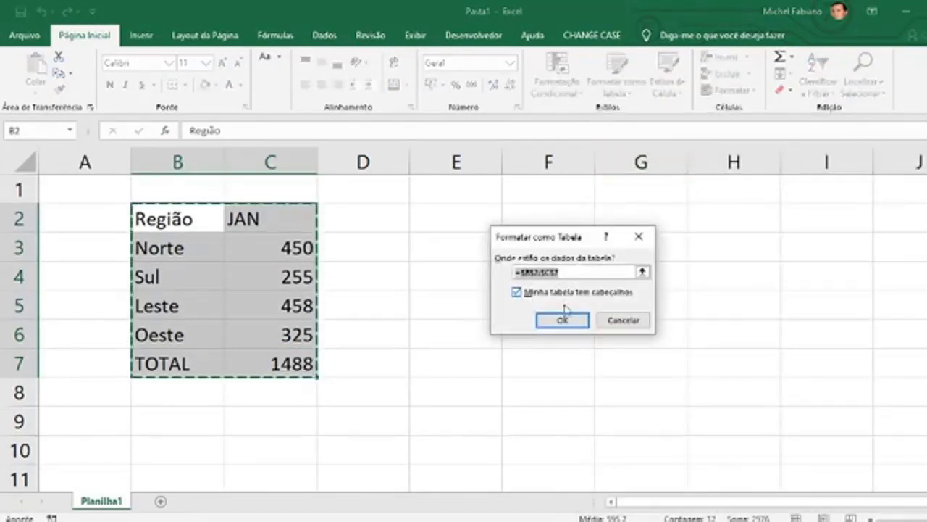
pyautogui.click(562, 319)
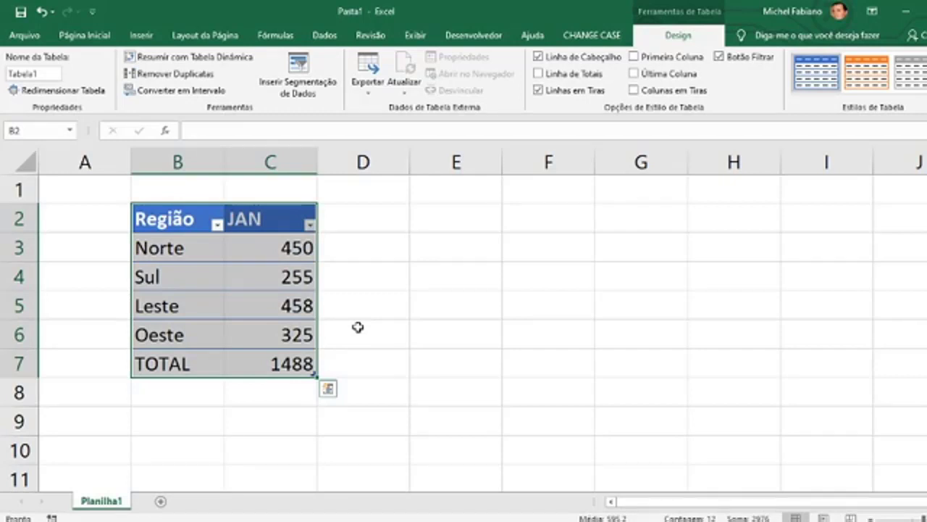
# - Convert the B2:C7 table back into a normal range
pyautogui.moveTo(182, 355); pyautogui.dragTo(249, 363)
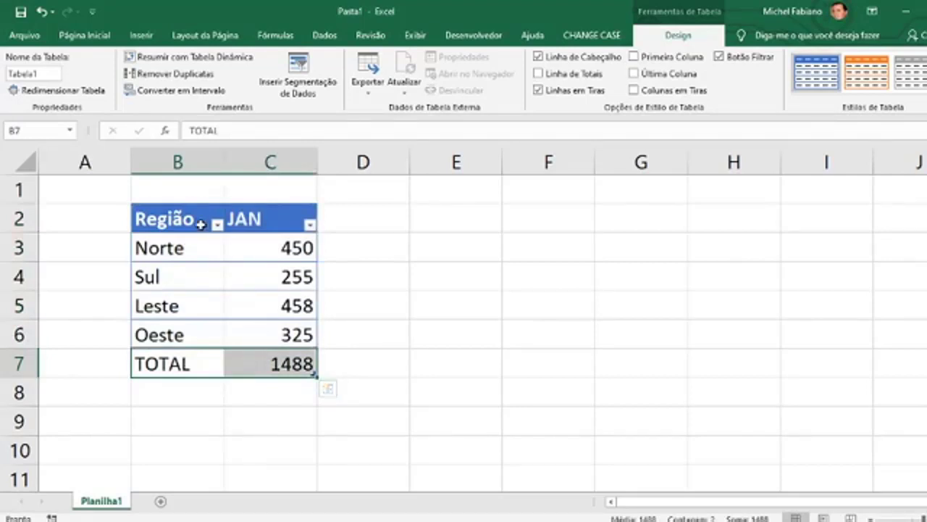
pyautogui.moveTo(197, 222); pyautogui.dragTo(269, 353)
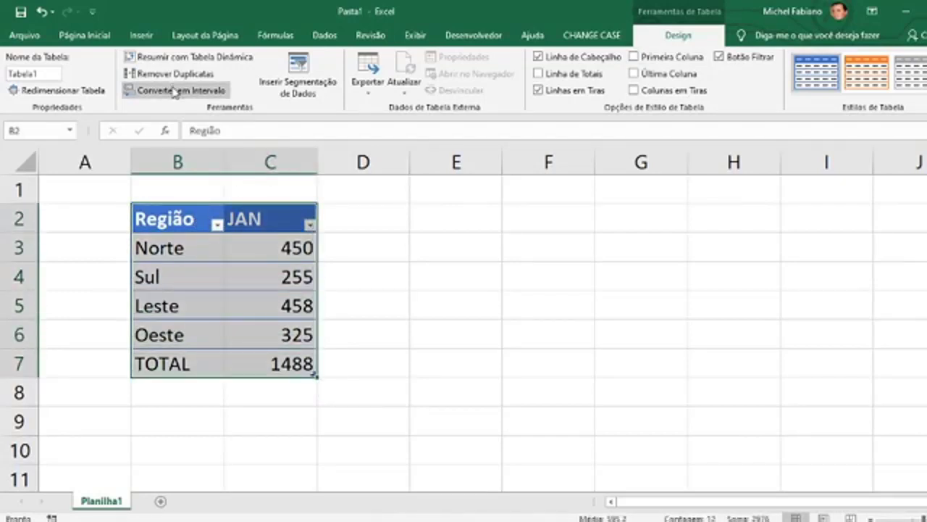
pyautogui.click(175, 90)
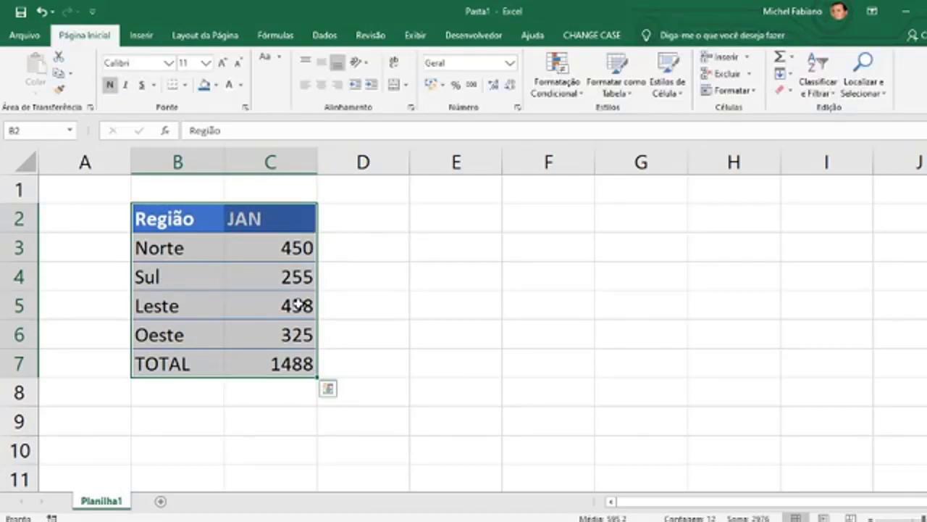
# - Change the font of B2:C7 to Arial Narrow
pyautogui.click(144, 40)
pyautogui.click(92, 41)
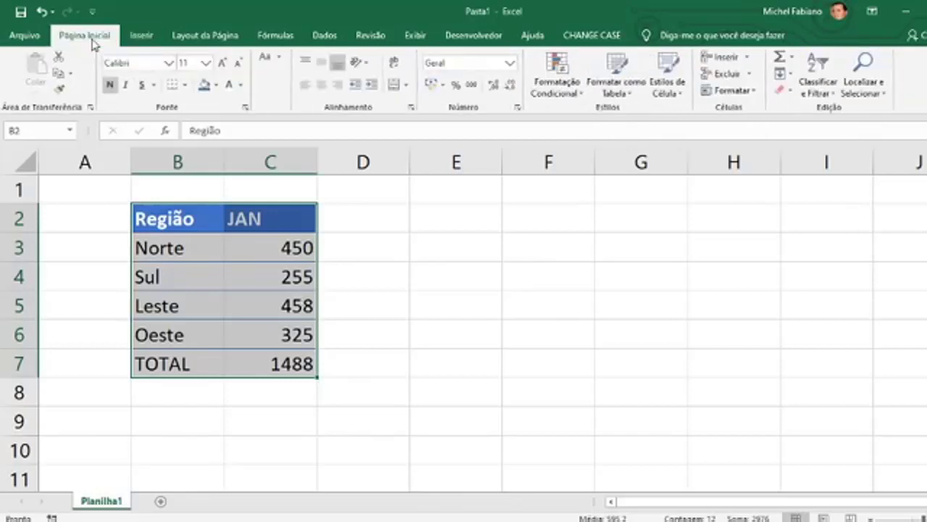
pyautogui.click(168, 63)
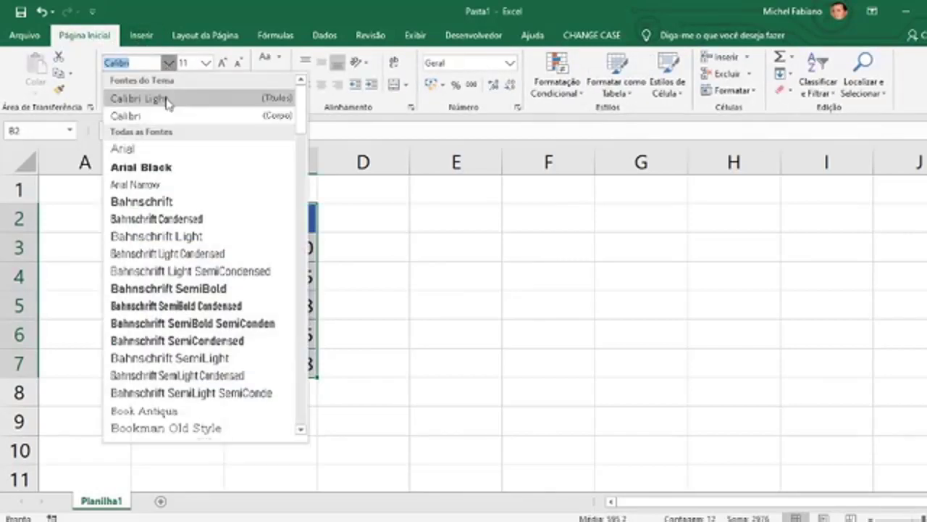
pyautogui.click(183, 183)
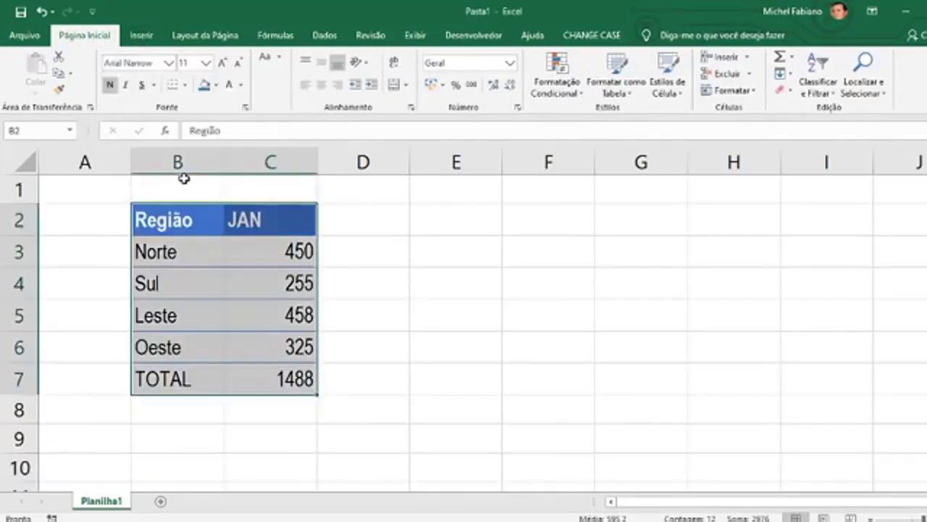
pyautogui.click(379, 245)
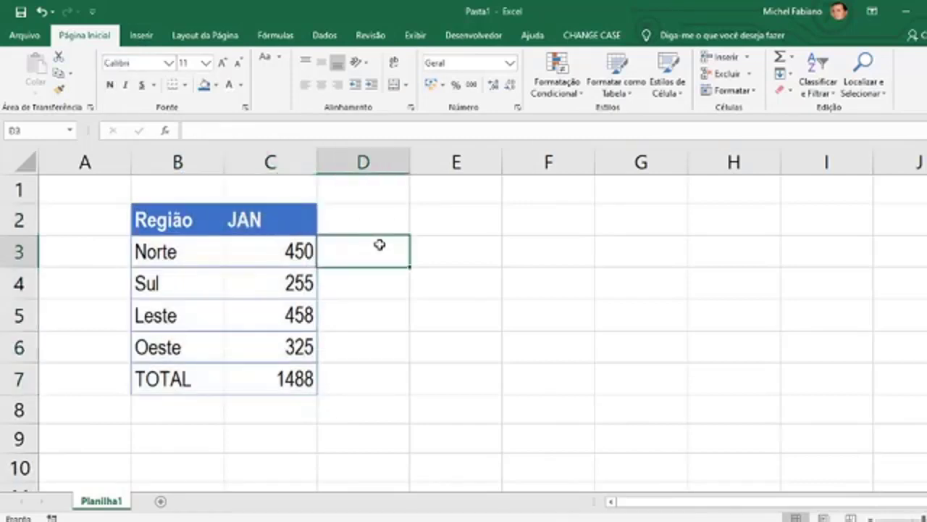
# - Insert a 2D clustered column chart from the range B2:C6, leaving out the TOTAL row
pyautogui.moveTo(196, 218); pyautogui.dragTo(289, 343)
pyautogui.click(142, 35)
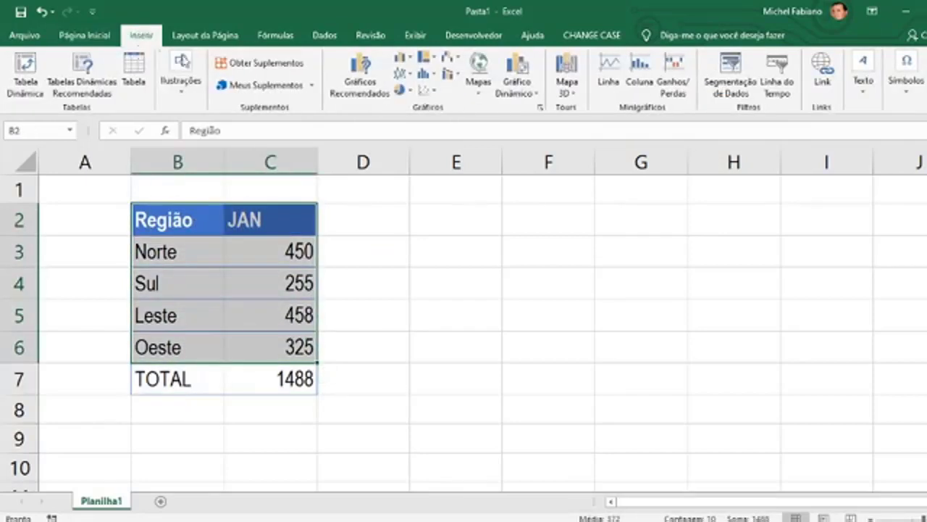
pyautogui.click(360, 70)
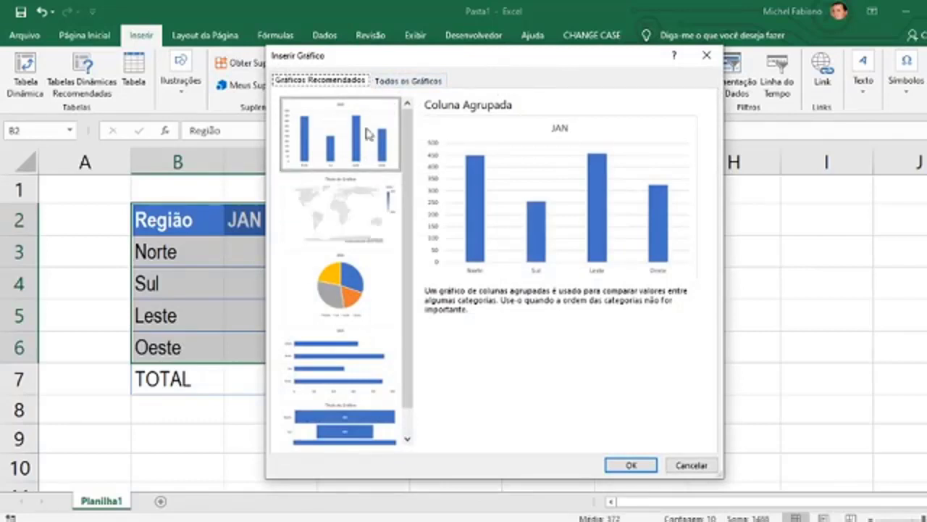
pyautogui.click(692, 467)
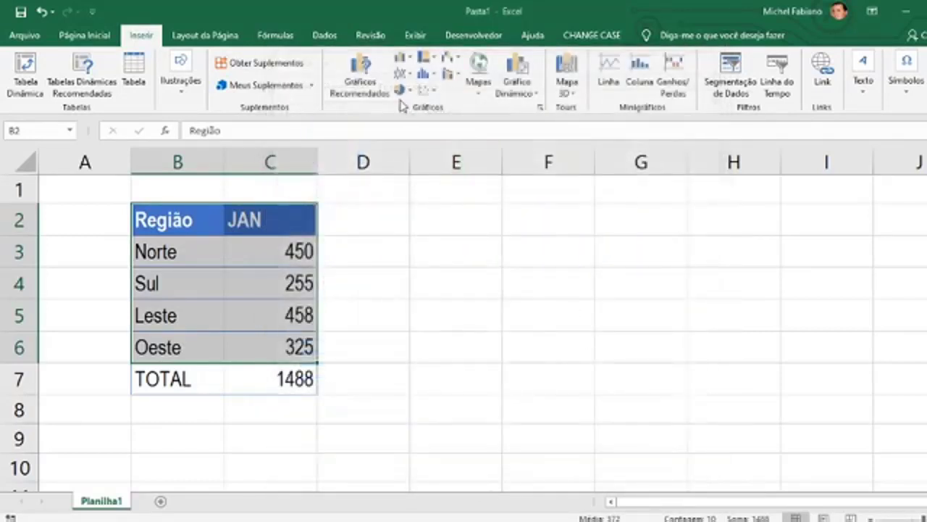
pyautogui.click(408, 59)
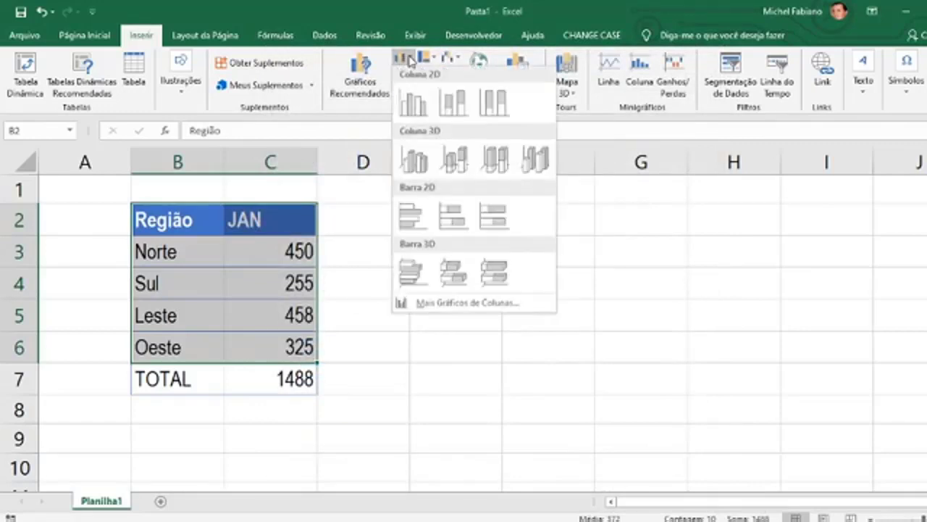
pyautogui.click(413, 103)
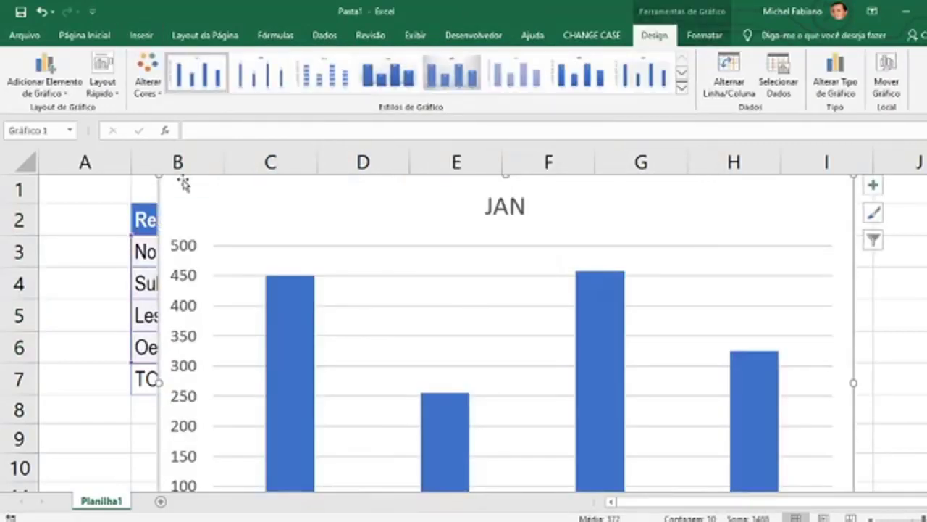
# - Shrink the JAN chart and place it beside the table, spanning about columns D to H and rows 1 to 8
pyautogui.moveTo(159, 232); pyautogui.dragTo(389, 186)
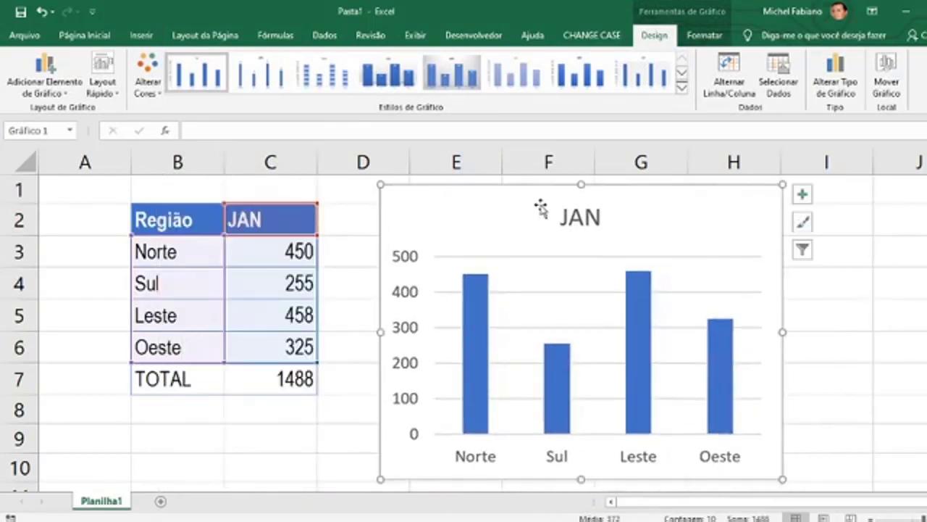
pyautogui.moveTo(581, 185); pyautogui.dragTo(607, 187)
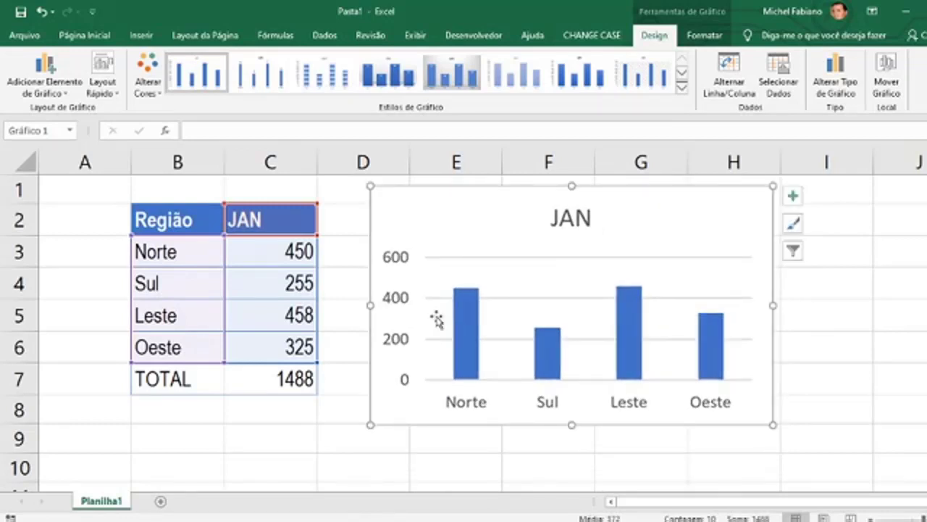
pyautogui.press('Escape')
# - Try several chart styles on the JAN chart and apply the grey gradient one with data labels inside the columns
pyautogui.click(513, 315)
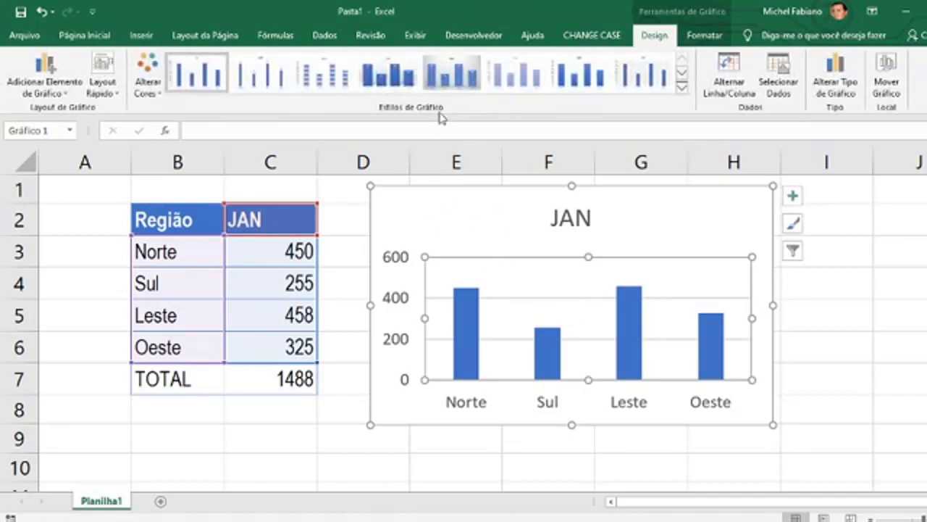
pyautogui.click(393, 85)
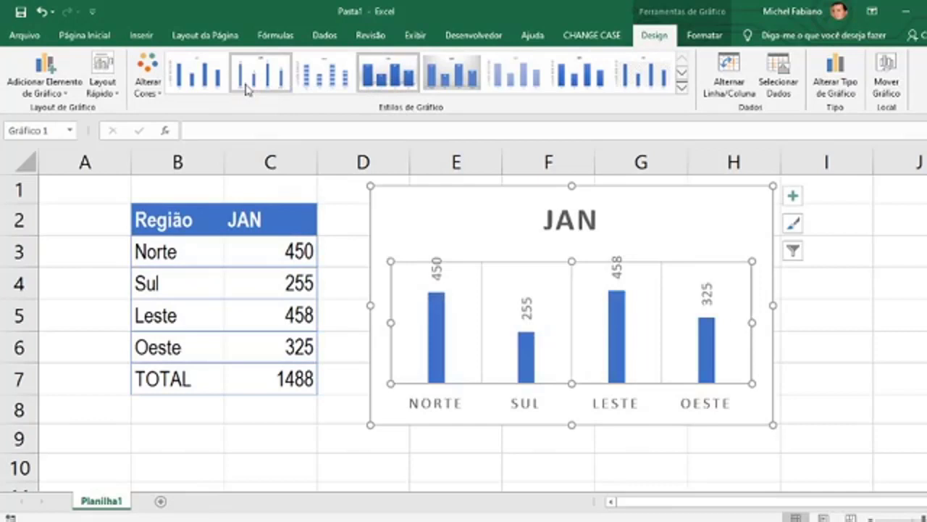
pyautogui.click(197, 76)
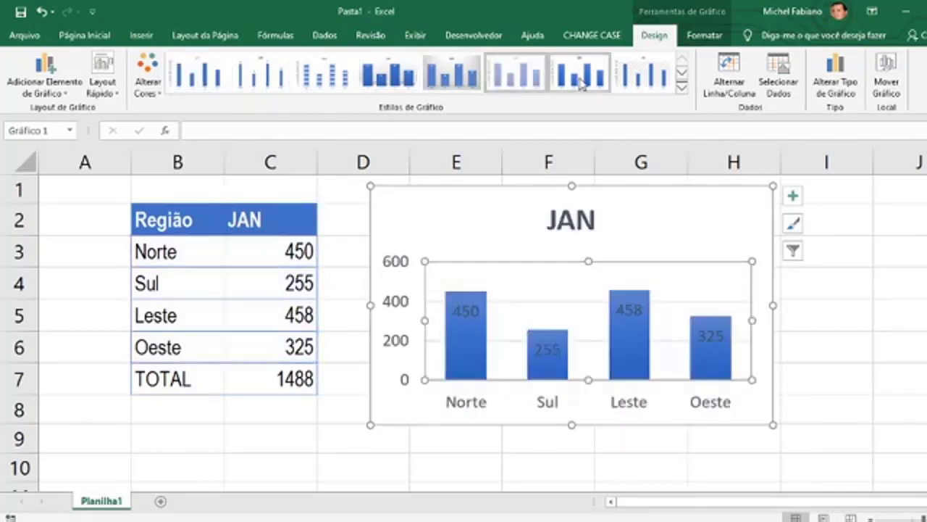
pyautogui.click(615, 81)
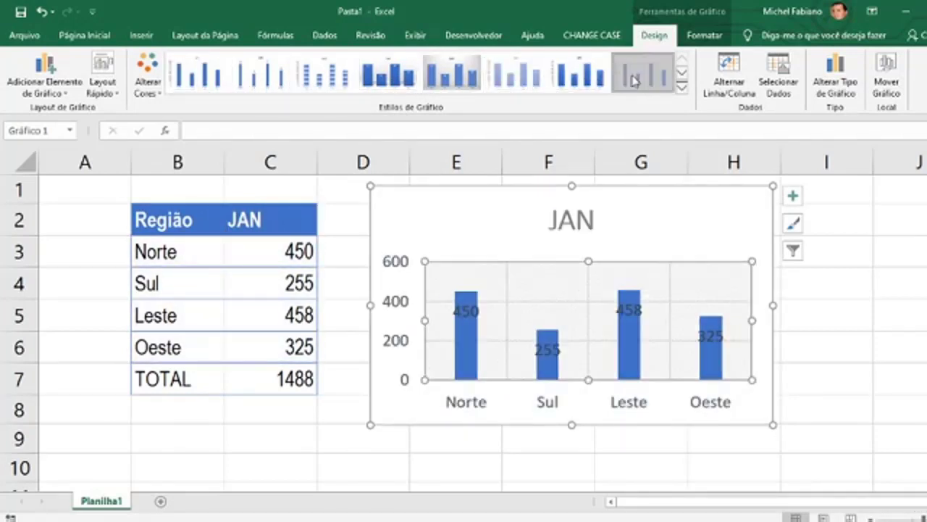
pyautogui.click(451, 75)
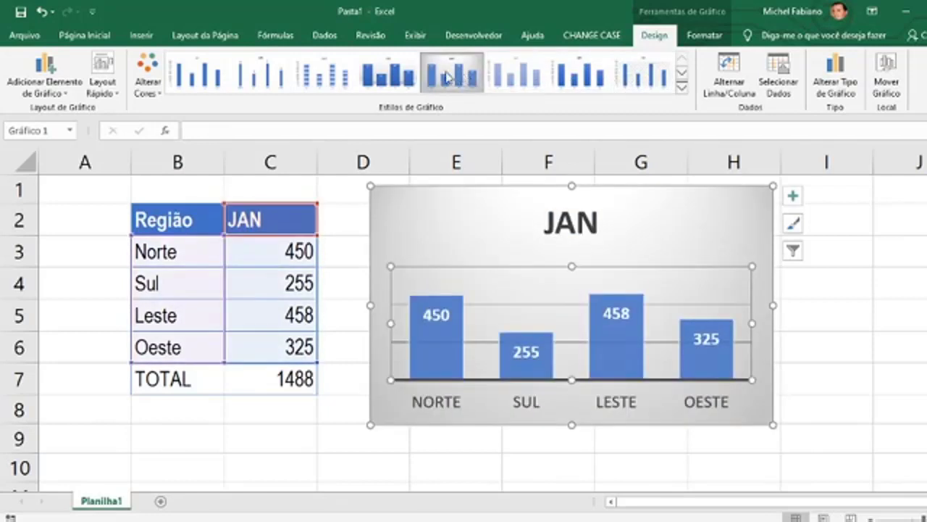
# - Recolour the chart with the yellow monochromatic palette and apply a quick layout with the legend under the title and data labels above the columns
pyautogui.click(147, 94)
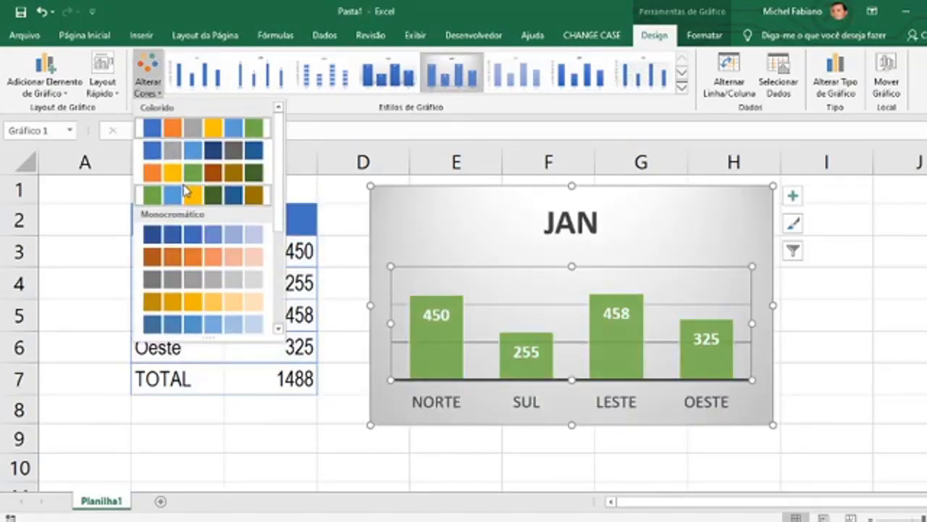
pyautogui.click(232, 310)
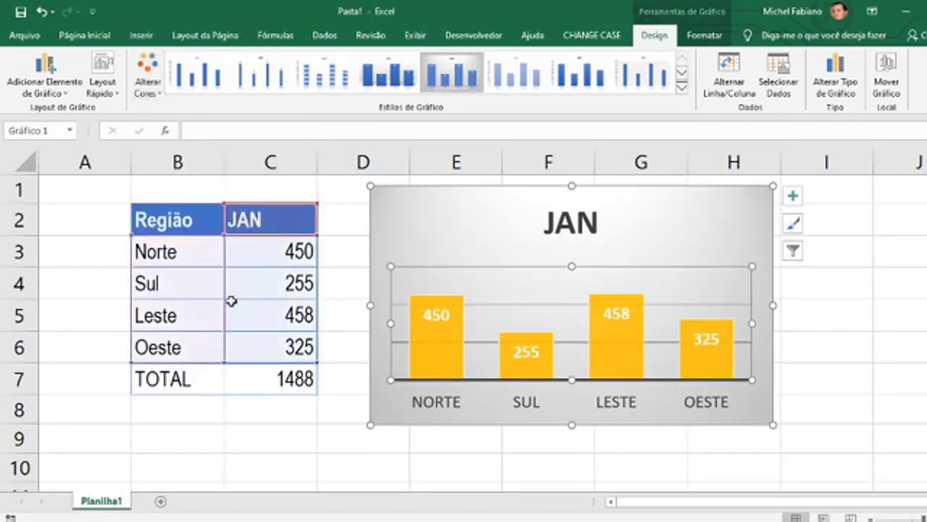
pyautogui.click(102, 86)
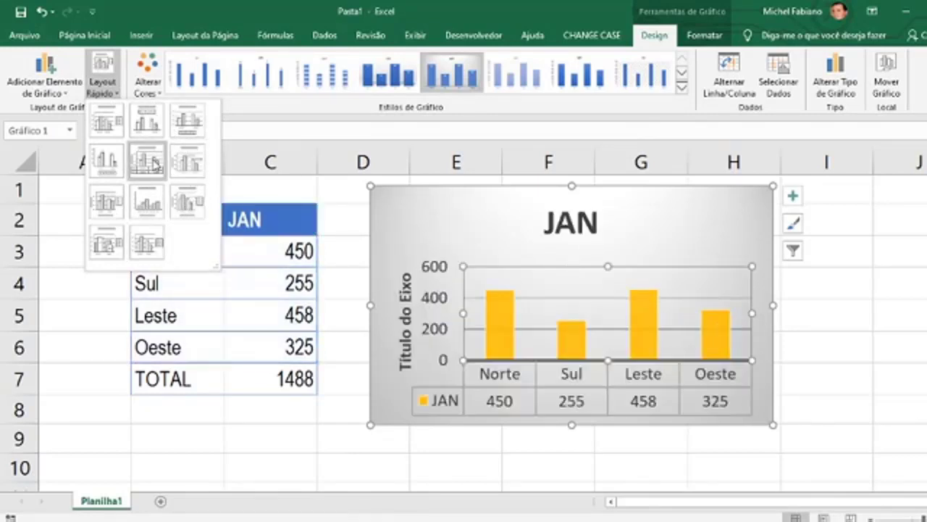
pyautogui.click(153, 165)
pyautogui.click(801, 352)
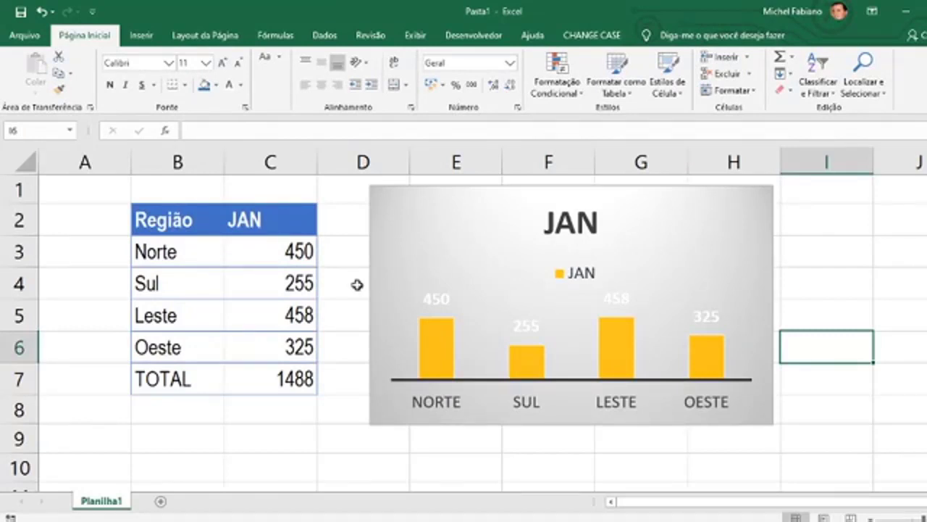
# - Add a new worksheet and enter MESES in B2 and JAN in B3
pyautogui.click(161, 501)
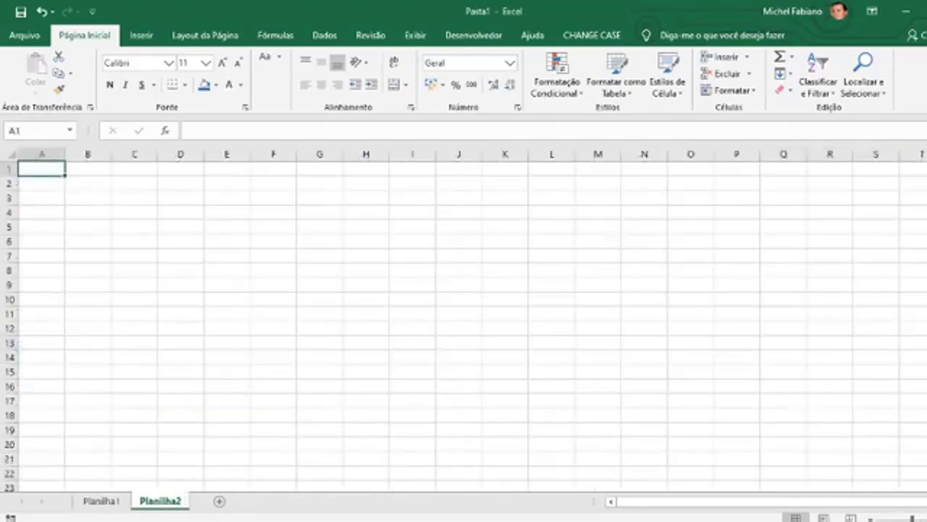
pyautogui.keyDown('ctrl'); pyautogui.scroll(4, 463, 319); pyautogui.keyUp('ctrl')
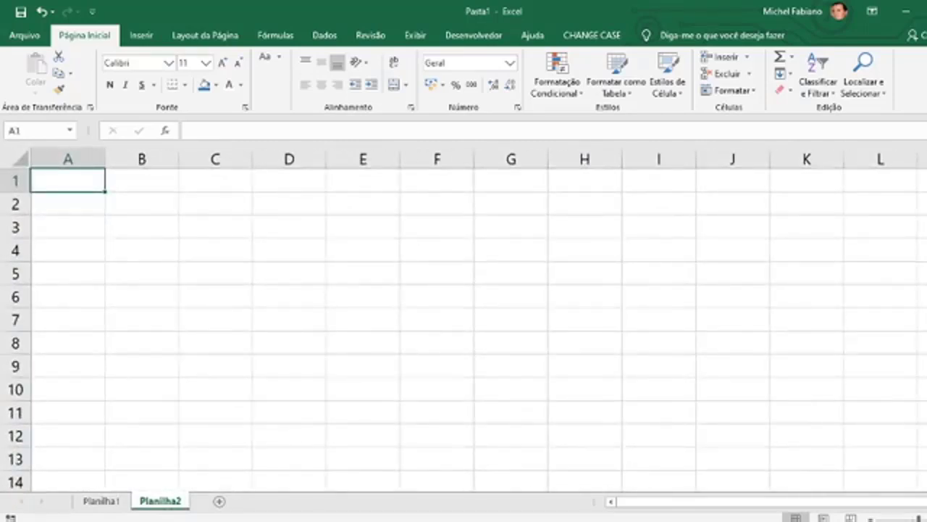
pyautogui.keyDown('ctrl'); pyautogui.scroll(1, 463, 318); pyautogui.keyUp('ctrl')
pyautogui.click(146, 212)
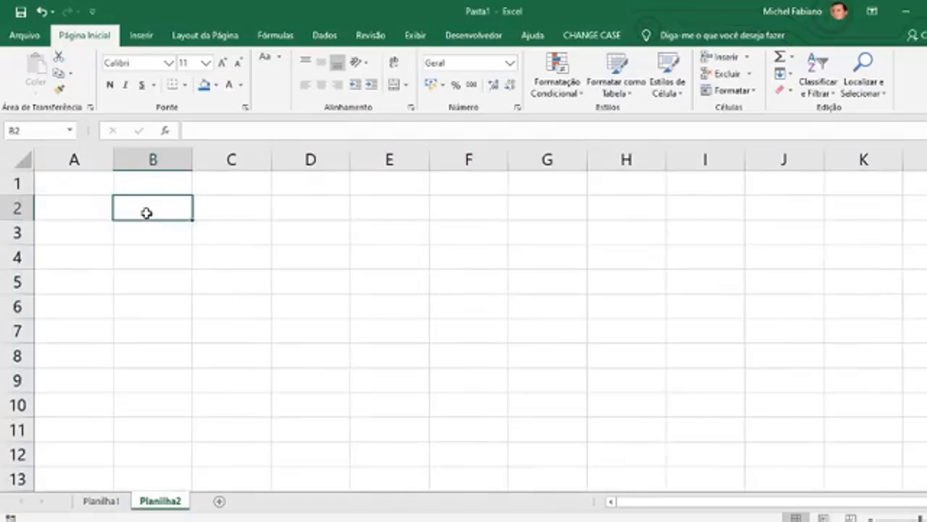
pyautogui.write('MESES')
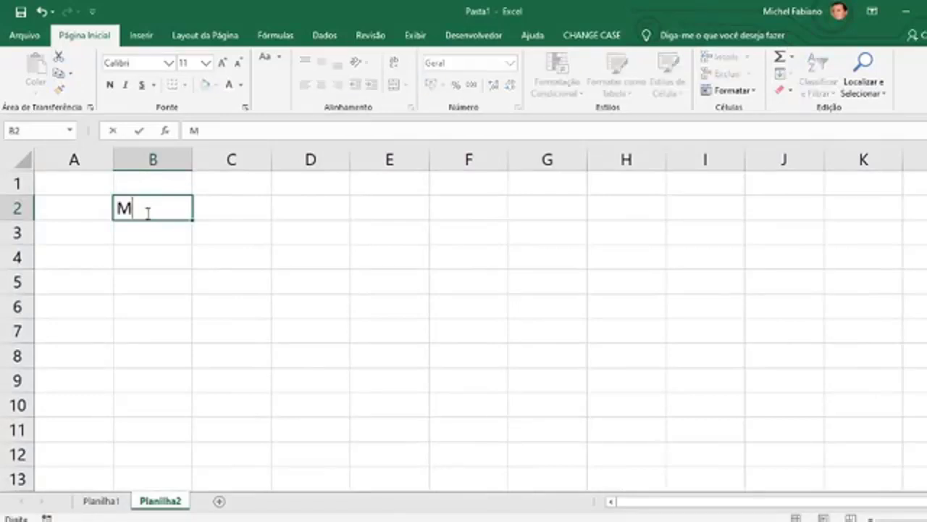
pyautogui.press('Return')
pyautogui.write('JAN')
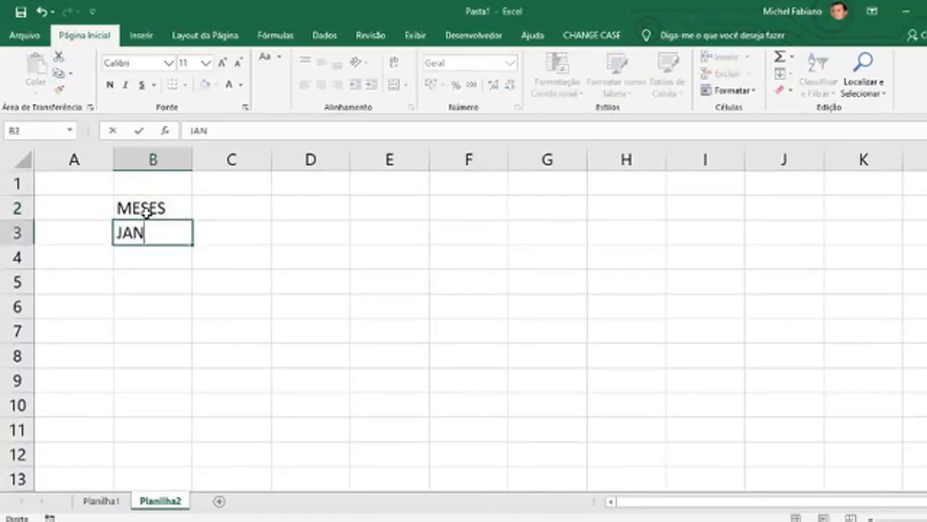
pyautogui.press('Return')
# - Autofill the month series from JAN in B3 down to JUN in B8
pyautogui.click(177, 240)
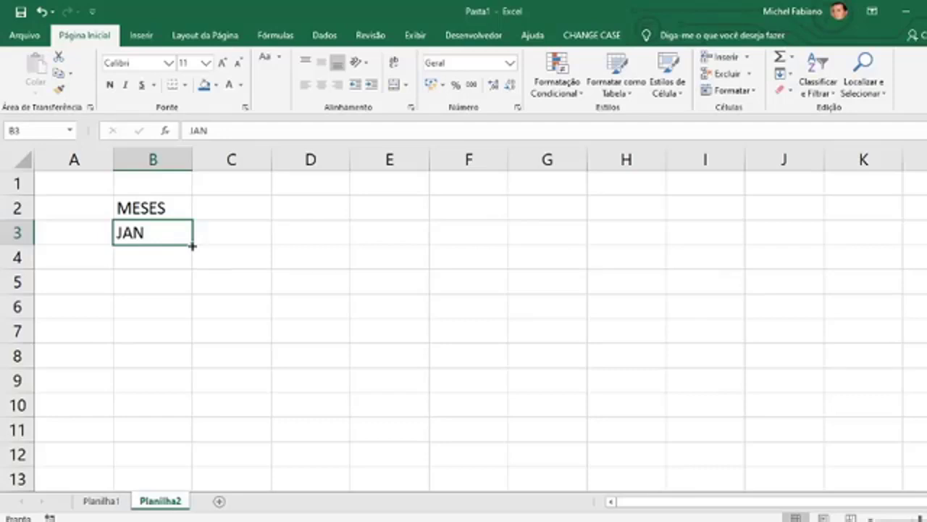
pyautogui.moveTo(192, 246); pyautogui.dragTo(190, 360)
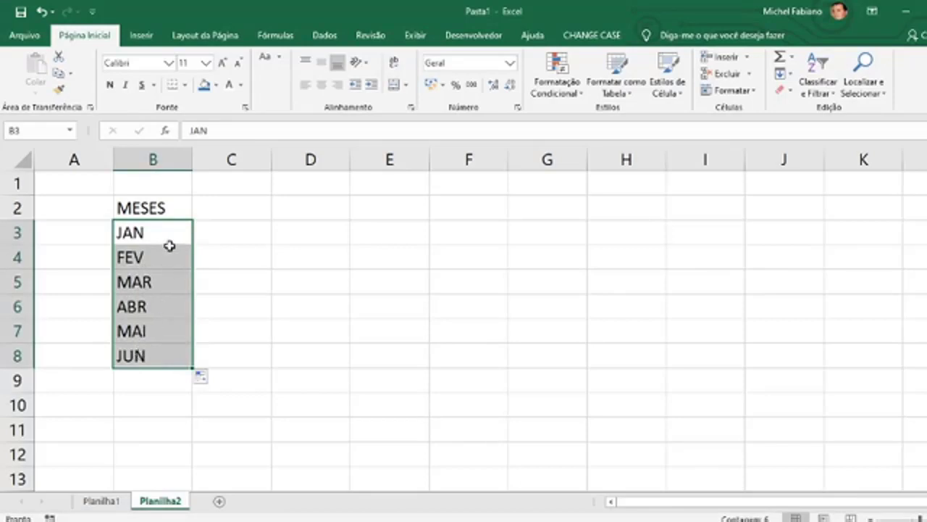
pyautogui.hotkey('ctrl', 'z')
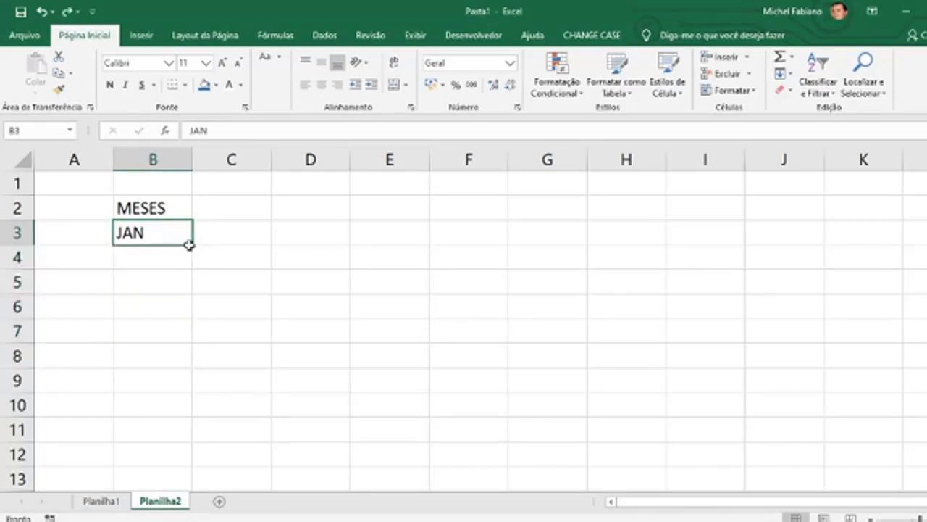
pyautogui.moveTo(193, 247); pyautogui.dragTo(180, 362)
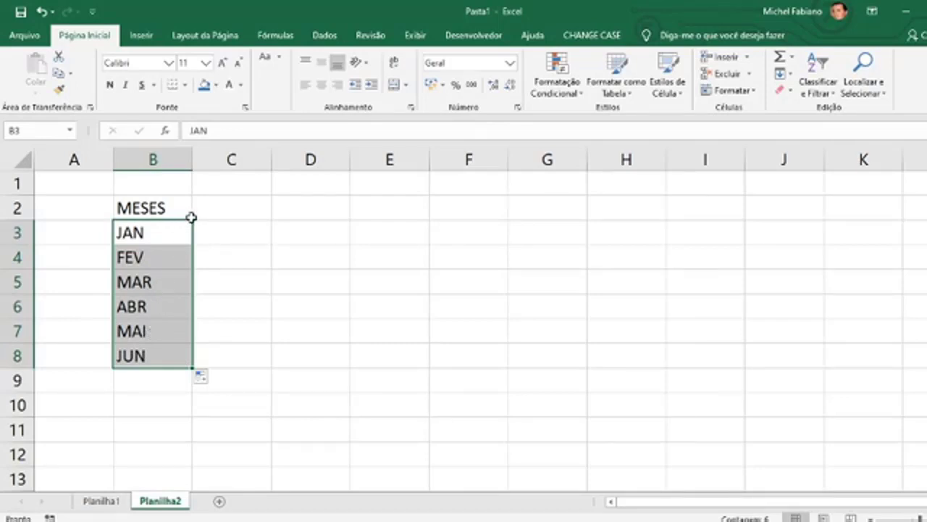
# - Enter the column headers NORTE in C2 and SUL in D2
pyautogui.click(220, 208)
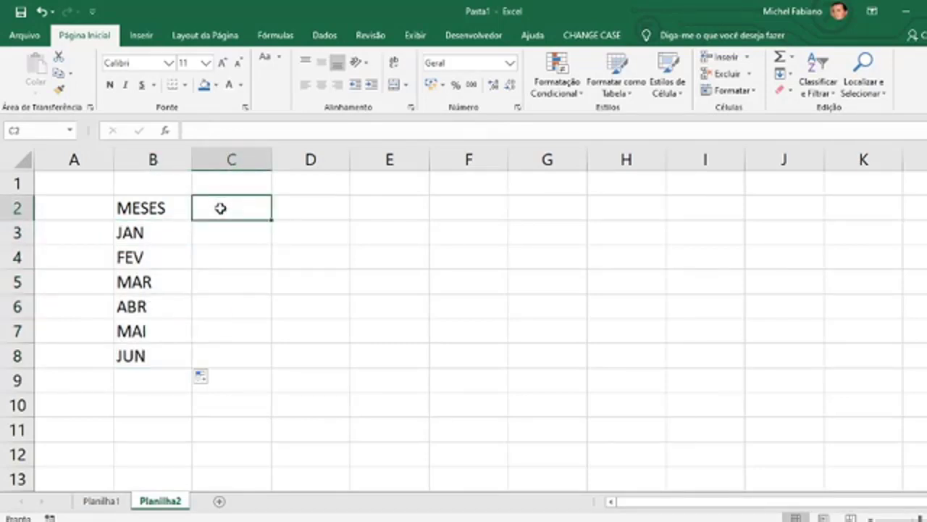
pyautogui.write('NORTE')
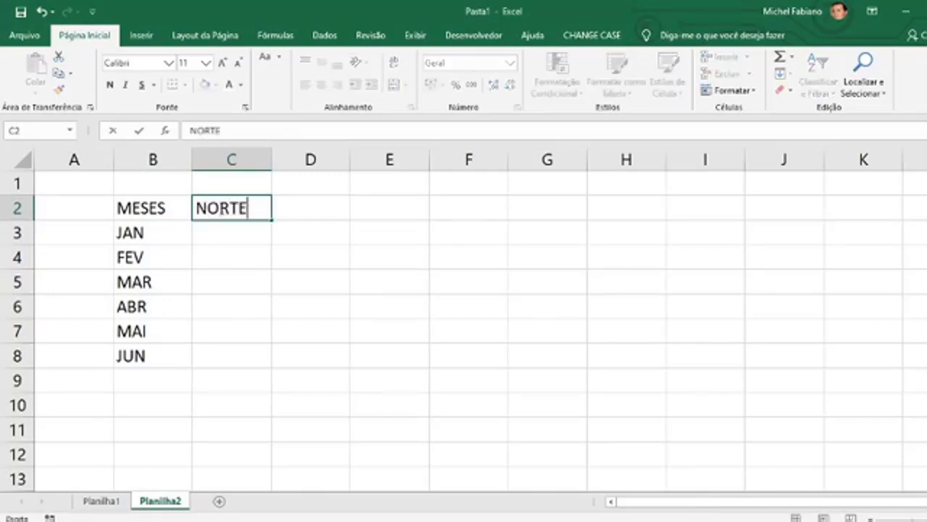
pyautogui.press('Tab')
pyautogui.write('SUL')
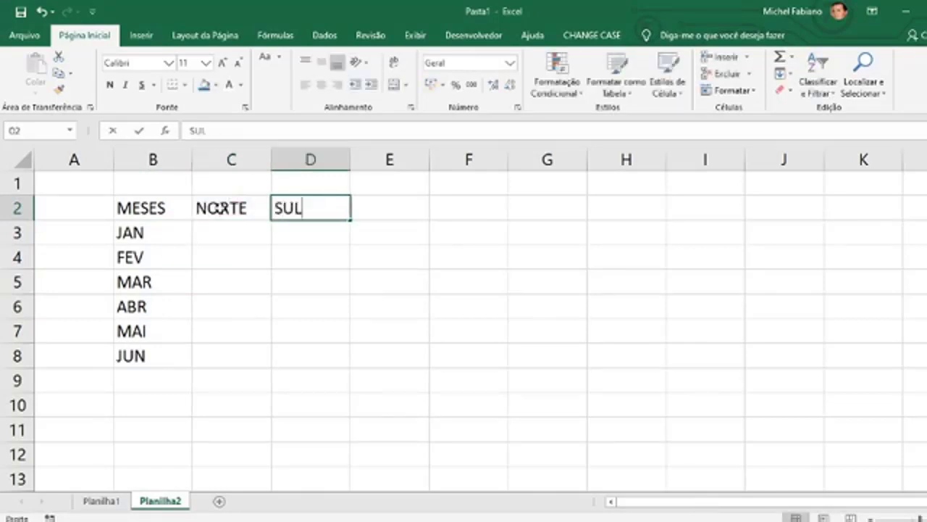
pyautogui.press('Return')
# - Enter a formula in C3 that generates a random number between 100 and 300, =ALEATÓRIOENTRE(100;300)
pyautogui.press('Left')
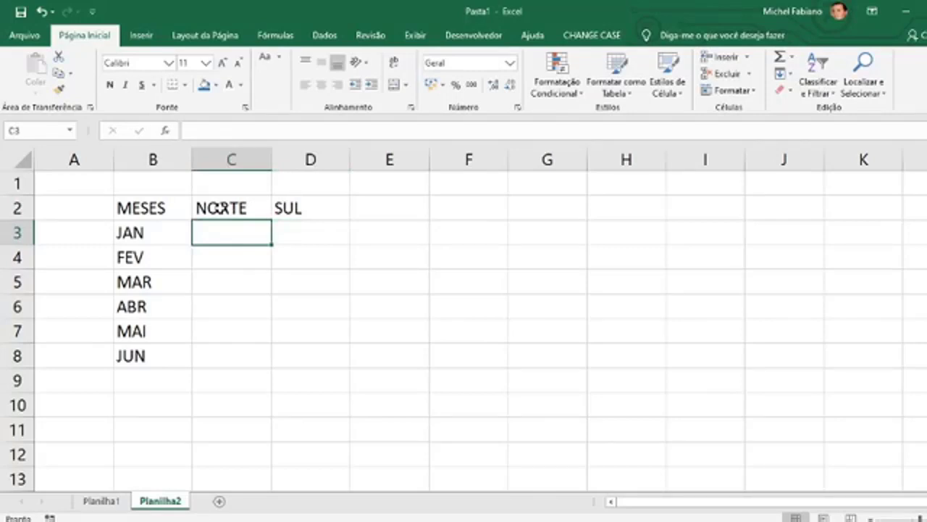
pyautogui.write('=ALEA')
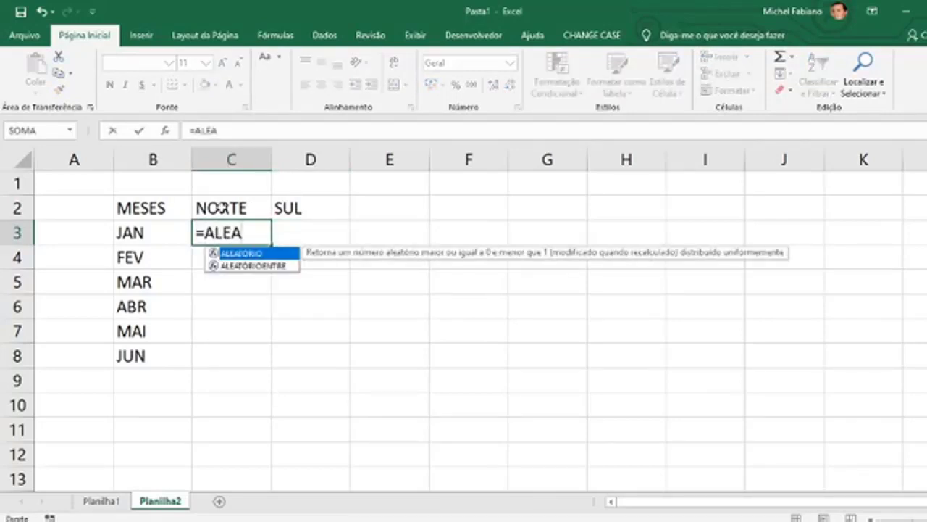
pyautogui.doubleClick(261, 265)
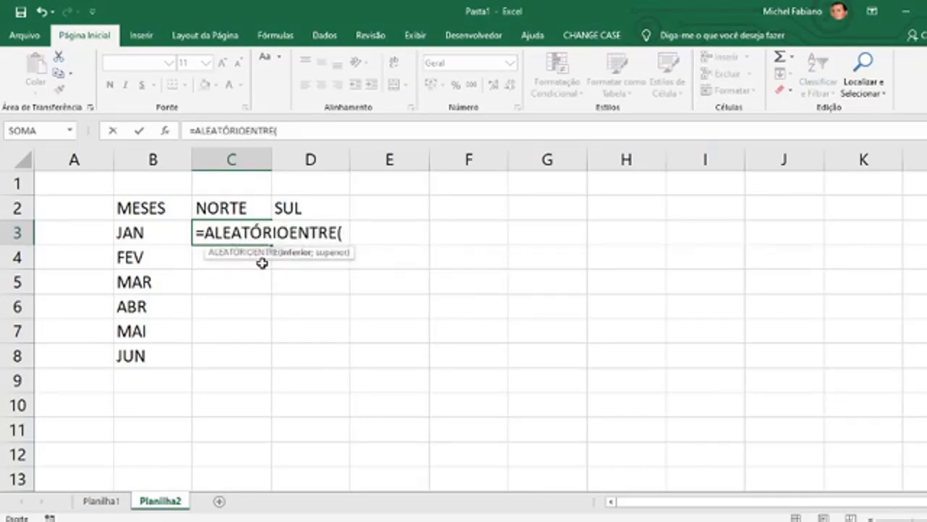
pyautogui.write('100;30')
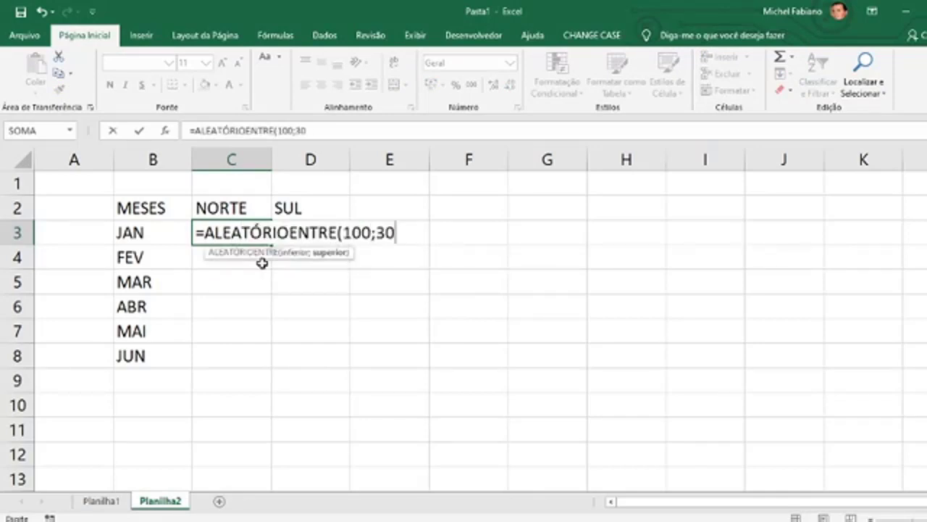
pyautogui.write('0)')
pyautogui.press('Return')
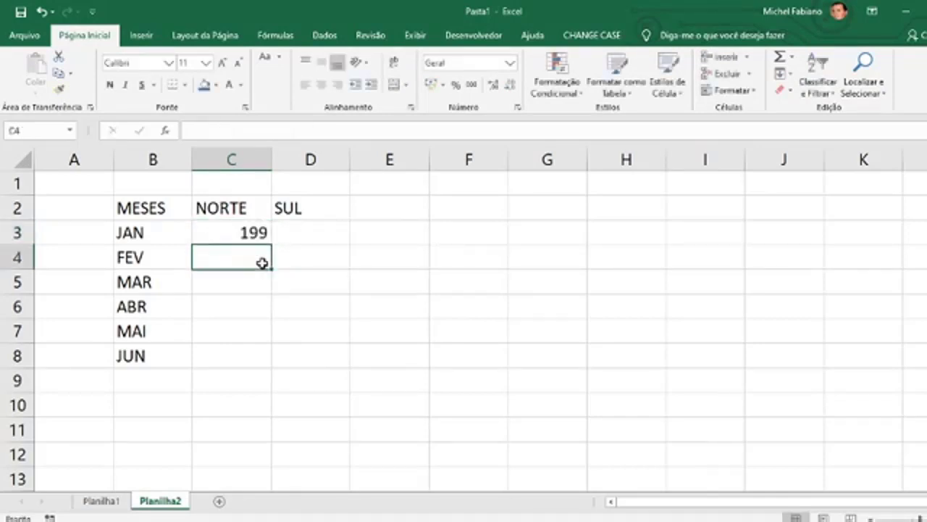
# - Fill the random-number formula across C3:D8 and replace the formulas in that range with their values
pyautogui.click(259, 239)
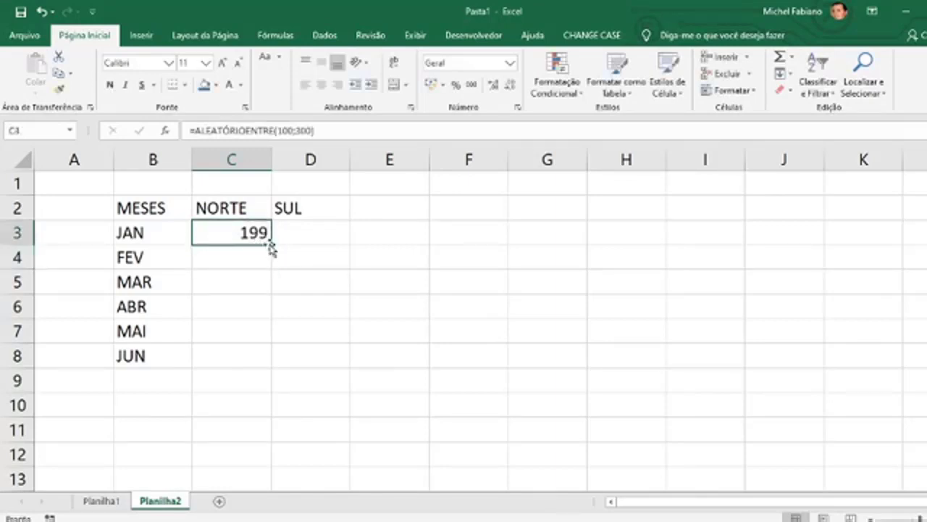
pyautogui.moveTo(271, 247); pyautogui.dragTo(297, 365)
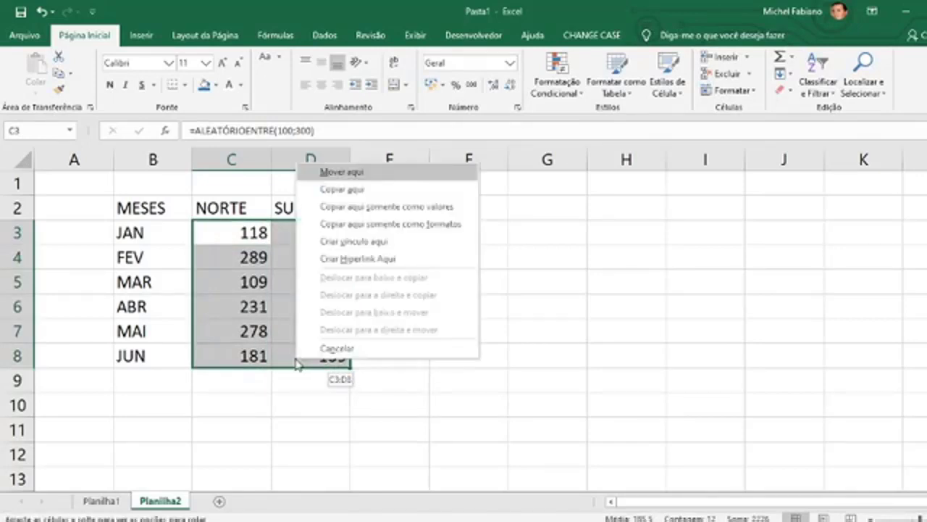
pyautogui.click(396, 207)
pyautogui.click(399, 237)
pyautogui.moveTo(251, 232); pyautogui.dragTo(341, 356)
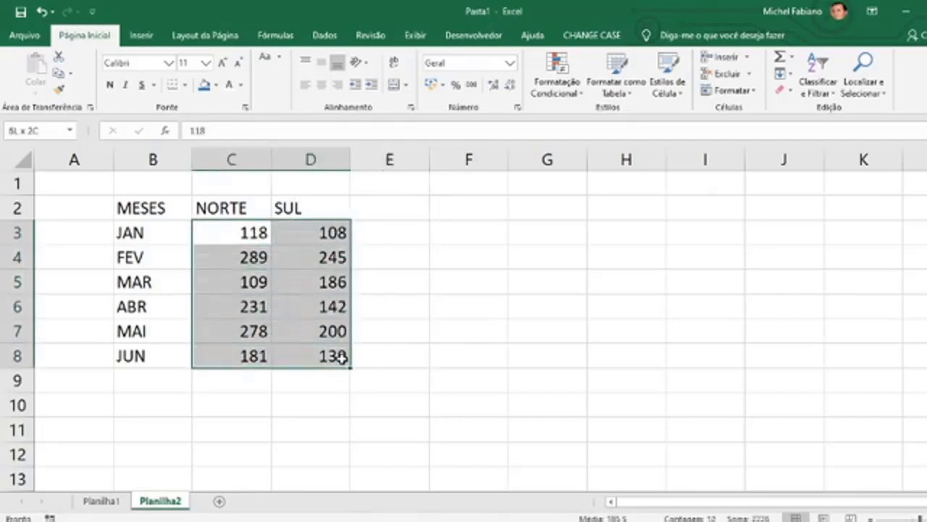
# - Format B2:D8 as a table with headers using the light style with a solid blue header, and convert it to a normal range
pyautogui.click(166, 209)
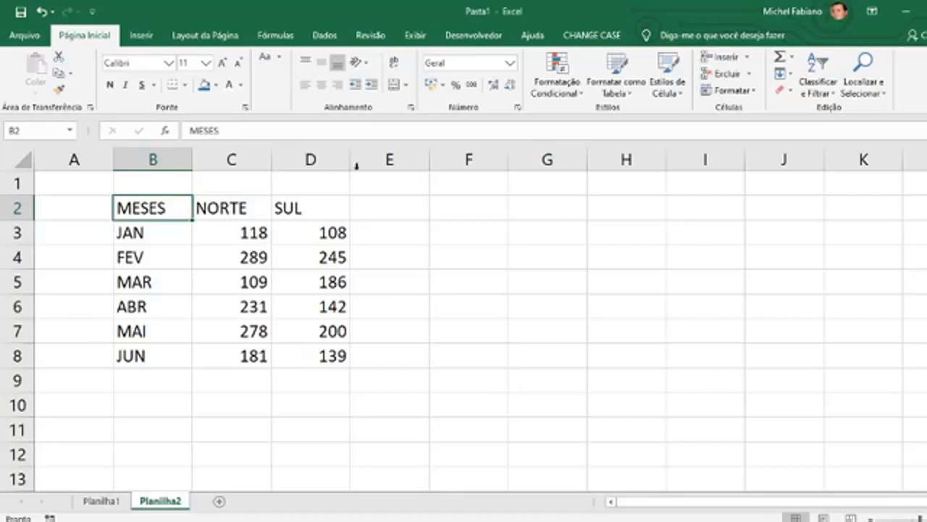
pyautogui.click(621, 94)
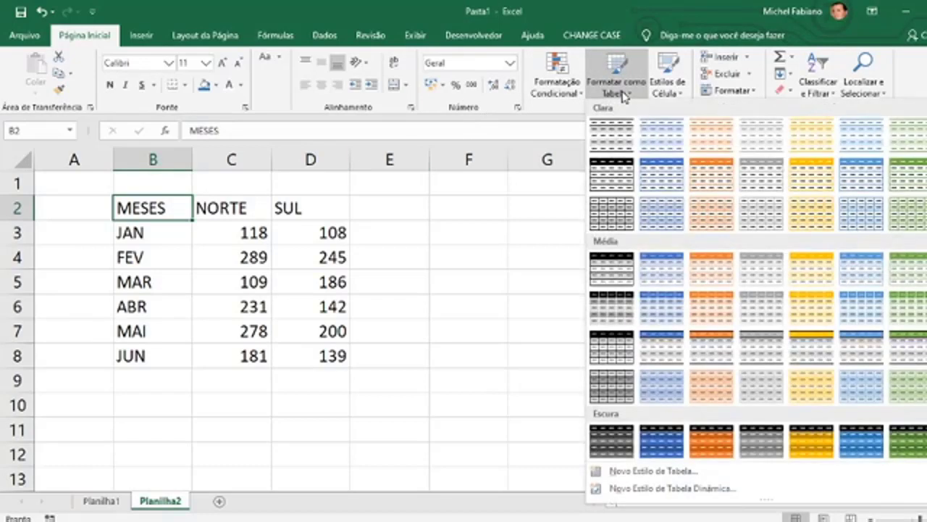
pyautogui.click(621, 94)
pyautogui.moveTo(155, 209); pyautogui.dragTo(325, 352)
pyautogui.click(615, 89)
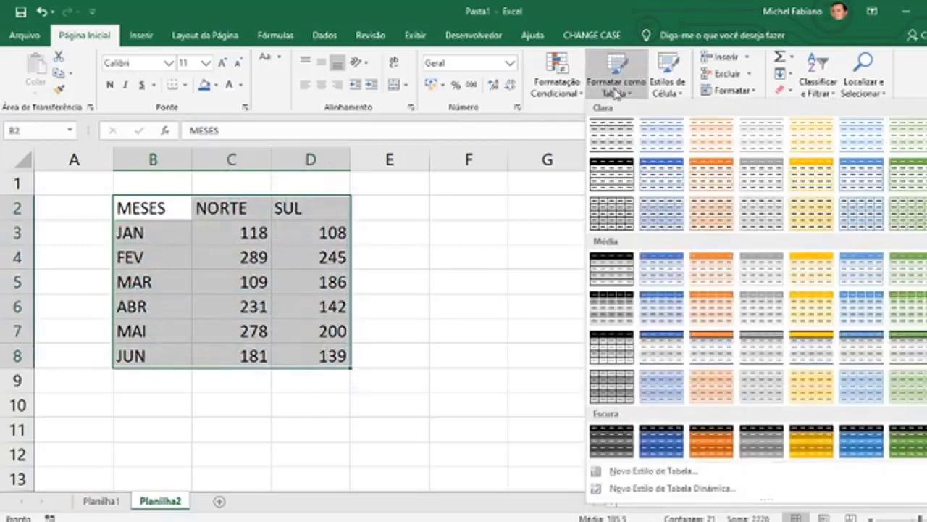
pyautogui.click(657, 177)
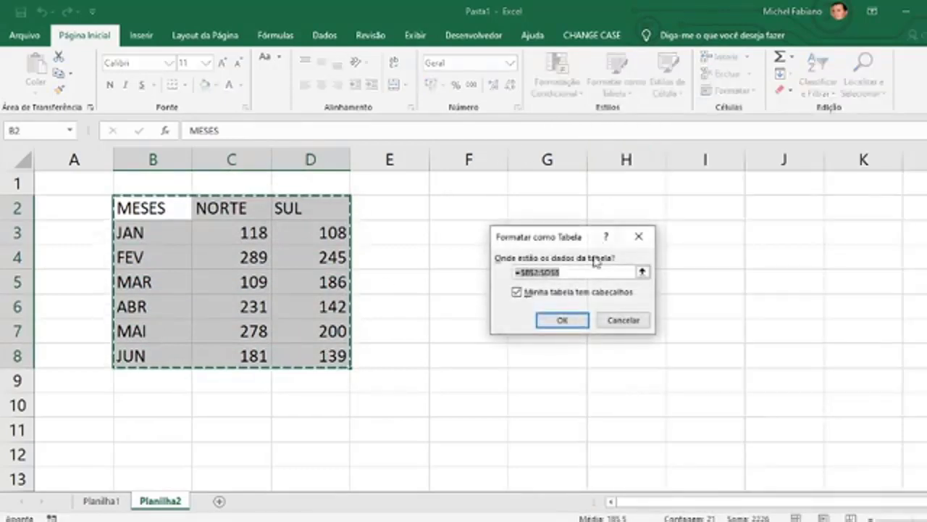
pyautogui.click(562, 319)
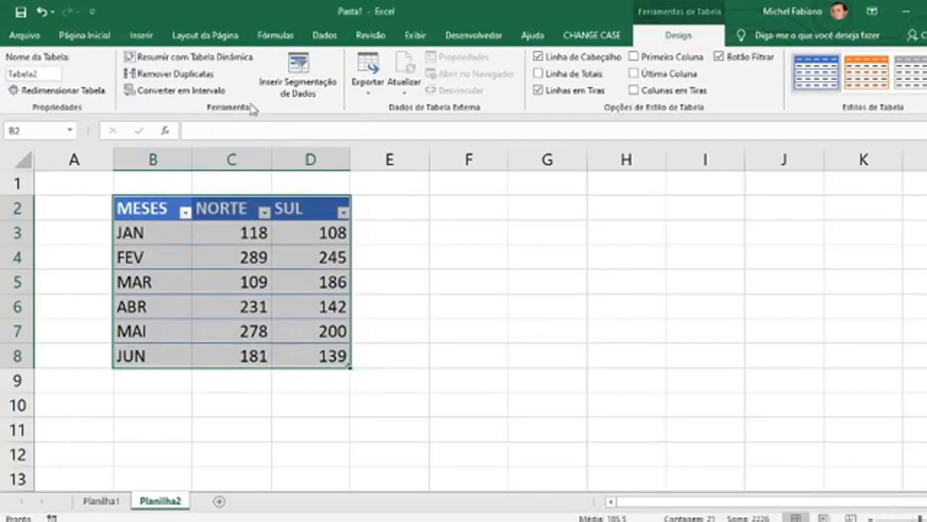
pyautogui.click(225, 93)
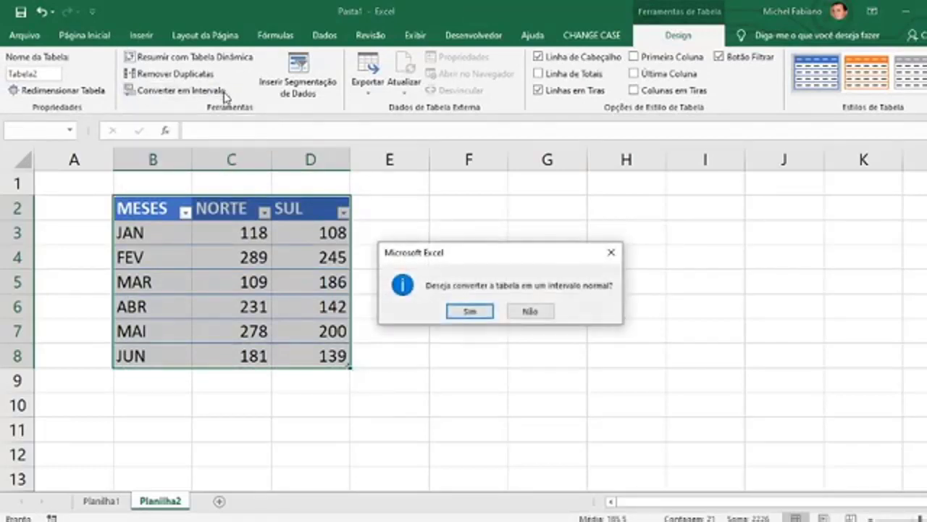
pyautogui.click(472, 312)
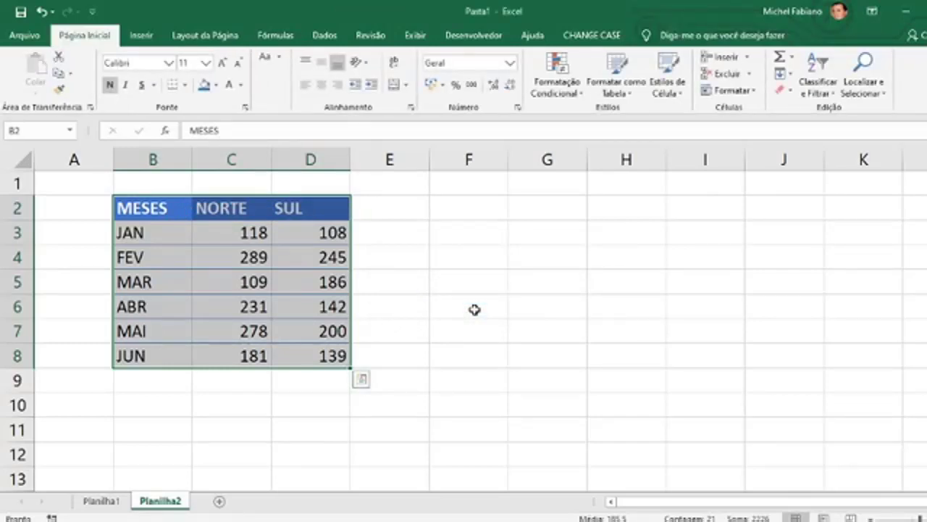
# - Change the font of the whole table B2:D8 to Gadugi
pyautogui.moveTo(250, 232); pyautogui.dragTo(238, 374)
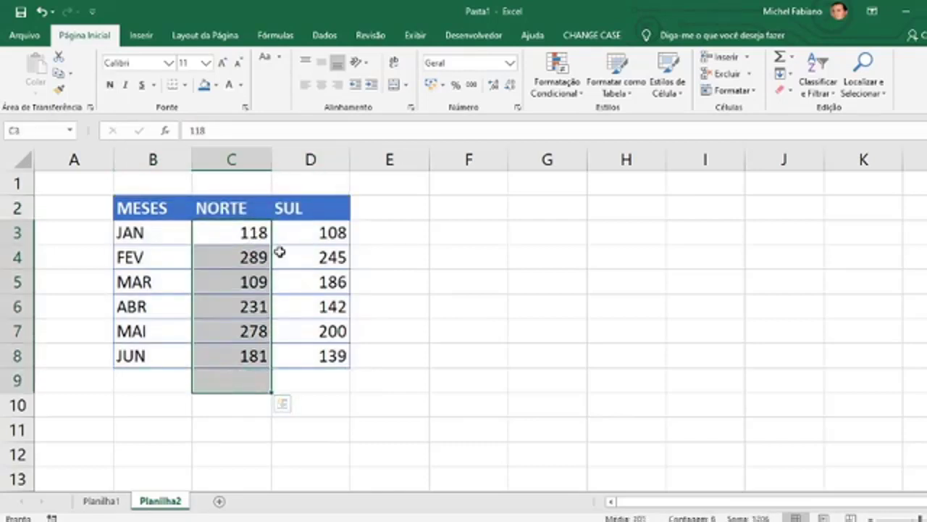
pyautogui.moveTo(294, 231); pyautogui.dragTo(303, 350)
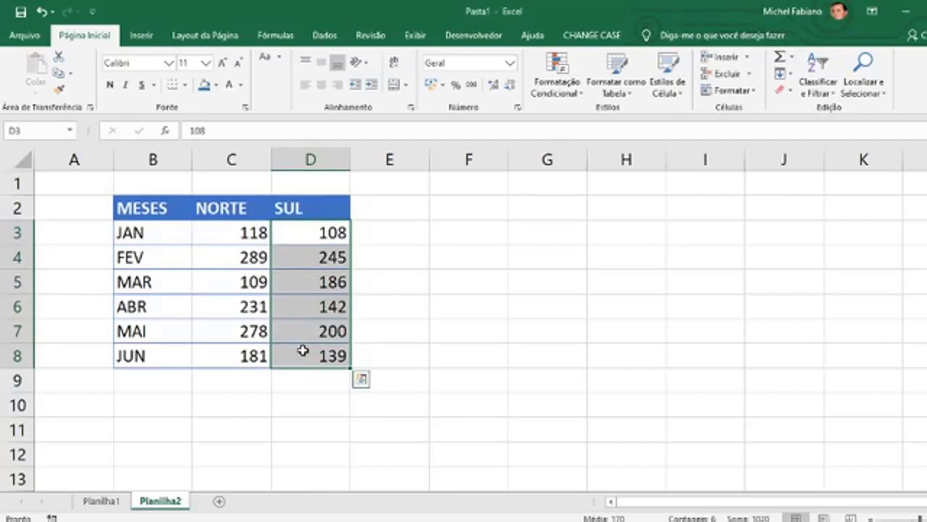
pyautogui.moveTo(170, 209); pyautogui.dragTo(316, 355)
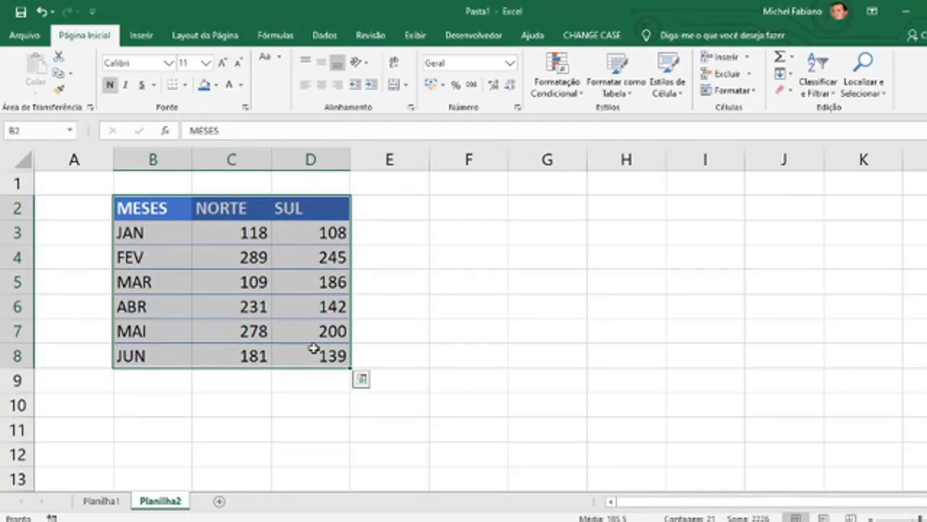
pyautogui.click(174, 64)
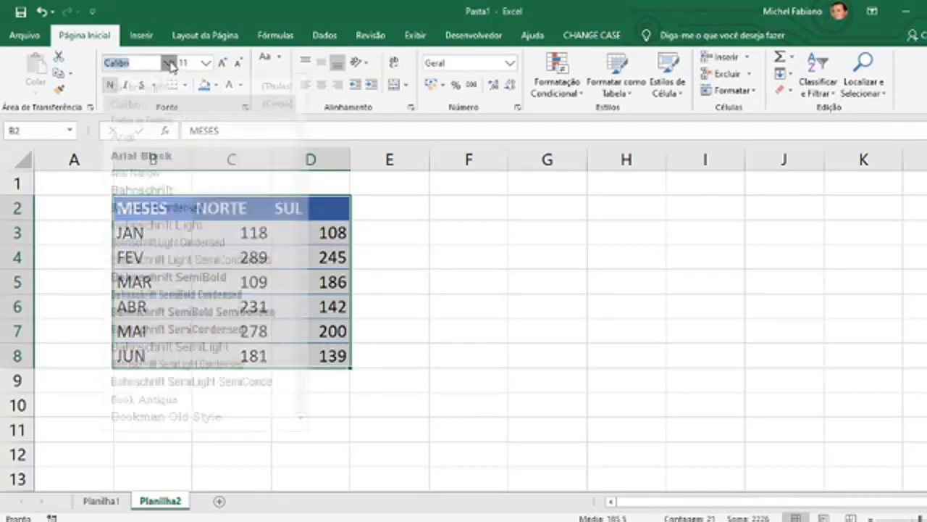
pyautogui.moveTo(305, 134); pyautogui.dragTo(302, 196)
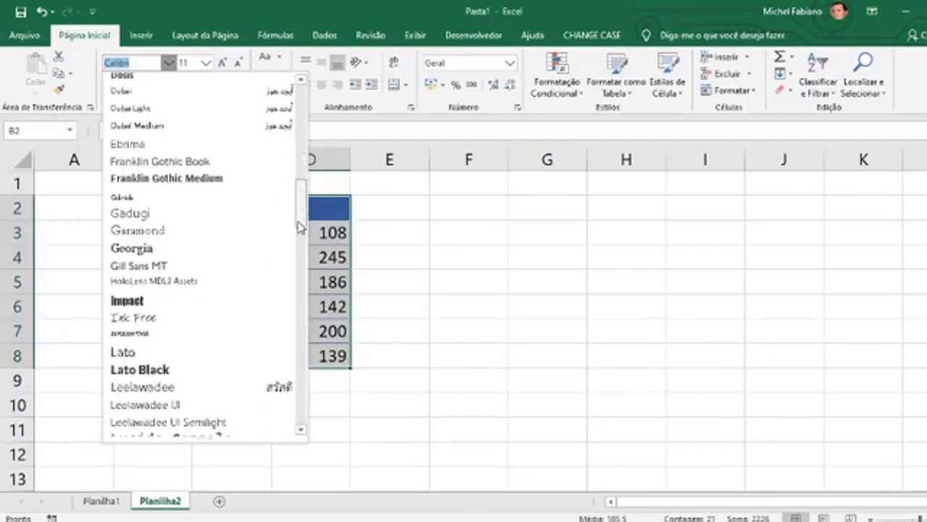
pyautogui.click(200, 215)
pyautogui.click(469, 249)
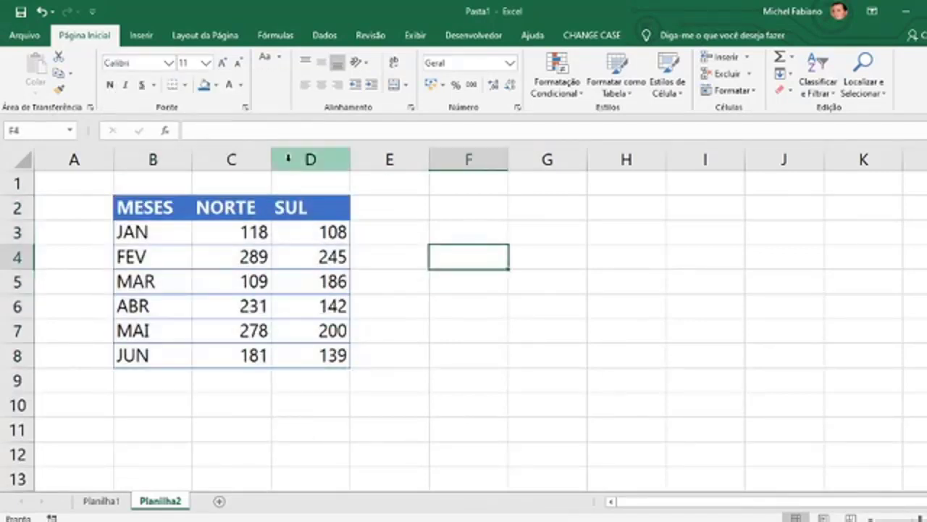
# - Centre the contents of columns C and D horizontally
pyautogui.moveTo(257, 151); pyautogui.dragTo(297, 159)
pyautogui.click(253, 159)
pyautogui.click(322, 86)
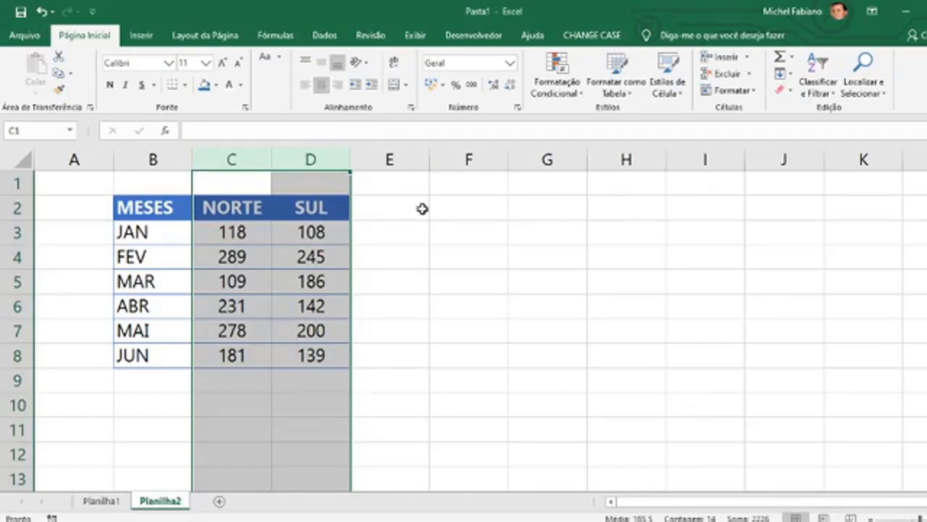
pyautogui.click(422, 232)
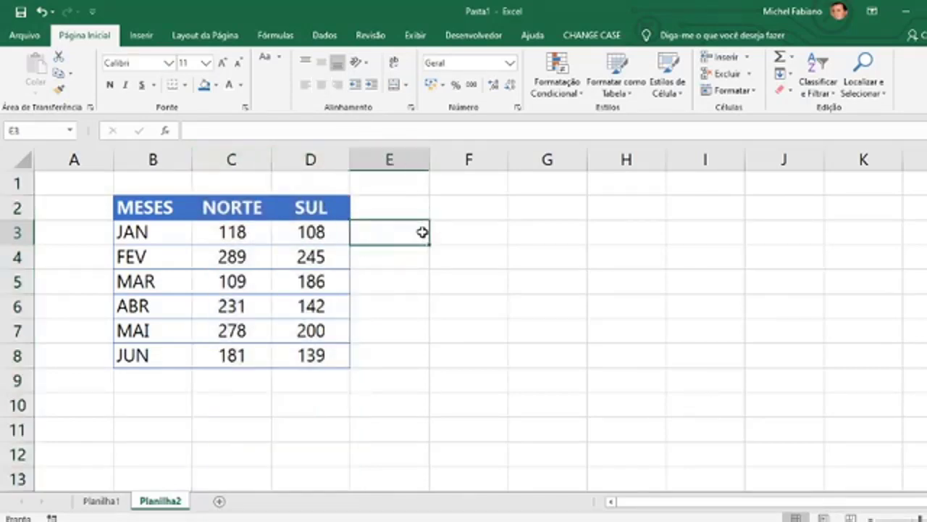
# - Make the month names in B3:B8 bold
pyautogui.moveTo(173, 230); pyautogui.dragTo(168, 353)
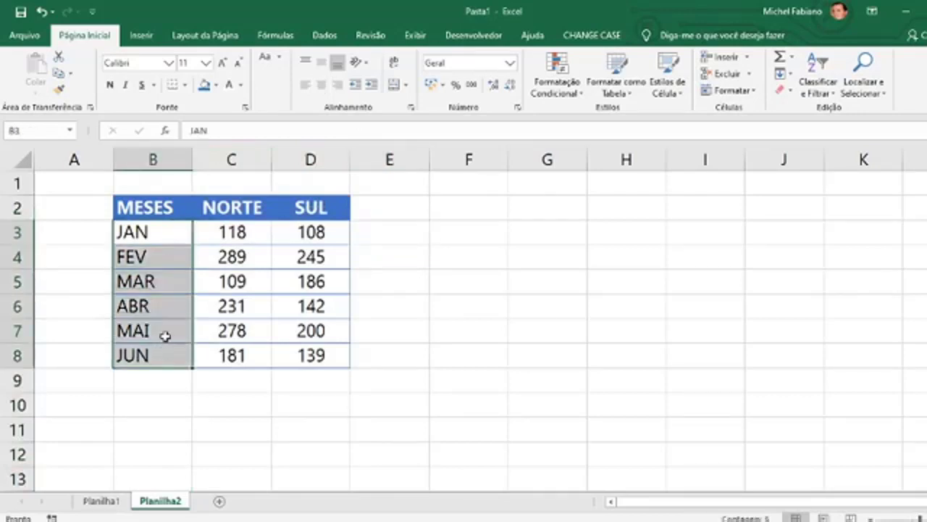
pyautogui.click(111, 85)
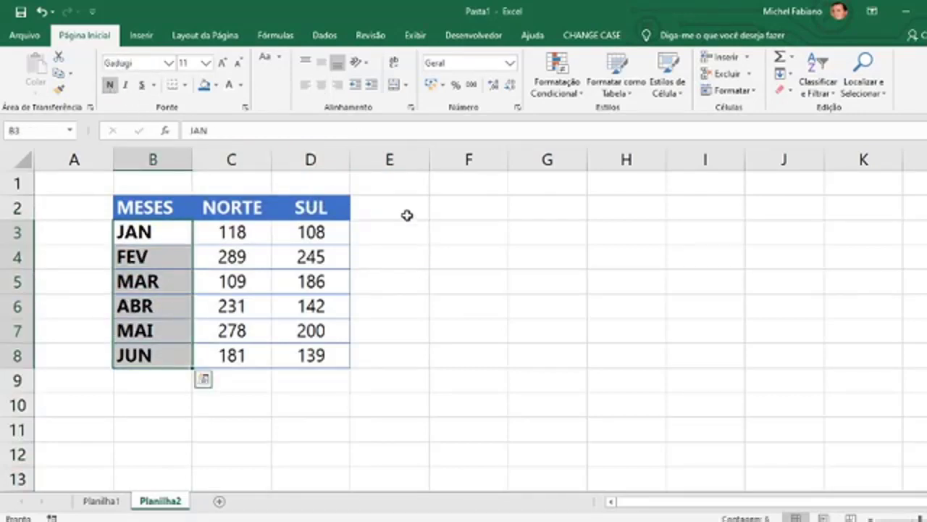
pyautogui.click(439, 247)
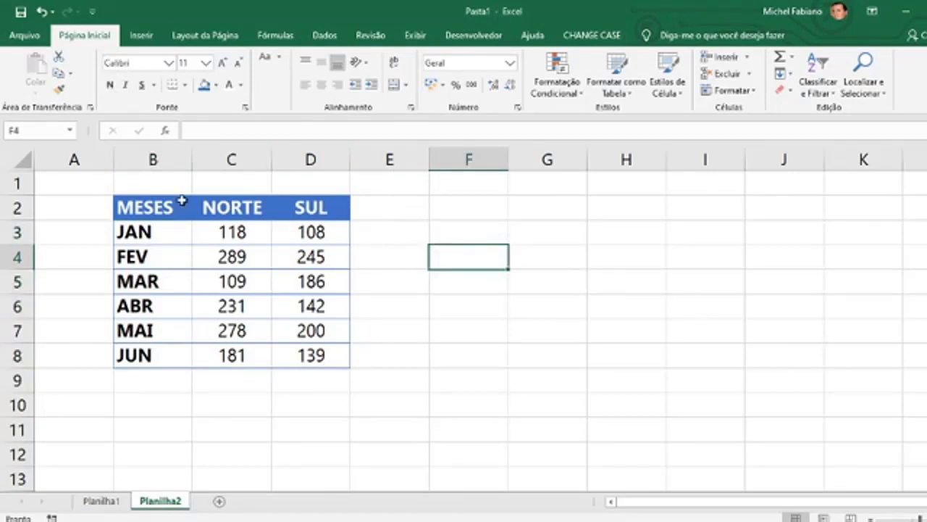
# - Add the header VARIAÇÃO in E2, beside the SUL column
pyautogui.moveTo(158, 205); pyautogui.dragTo(333, 360)
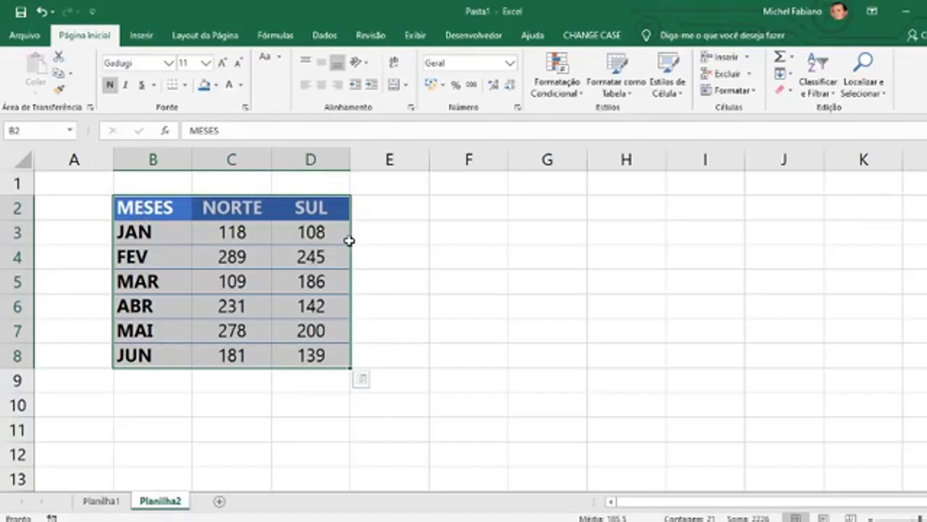
pyautogui.click(398, 221)
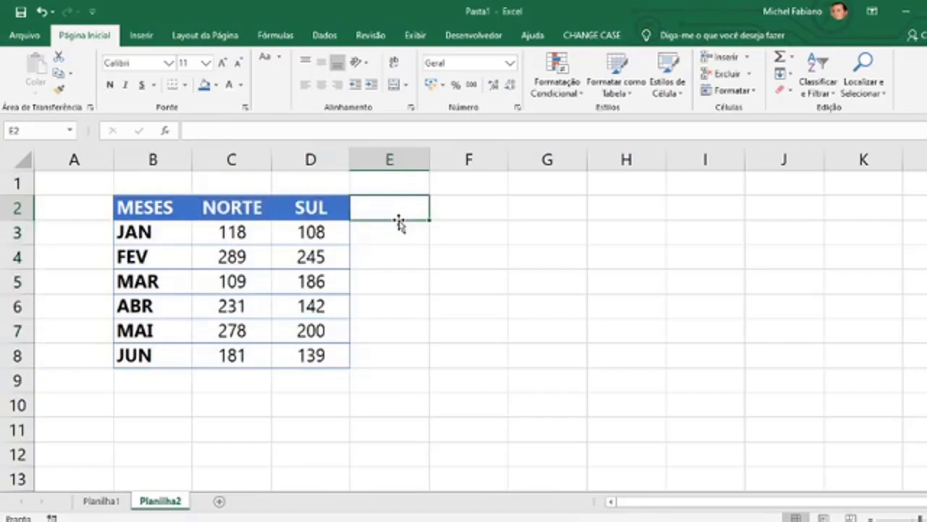
pyautogui.write('var')
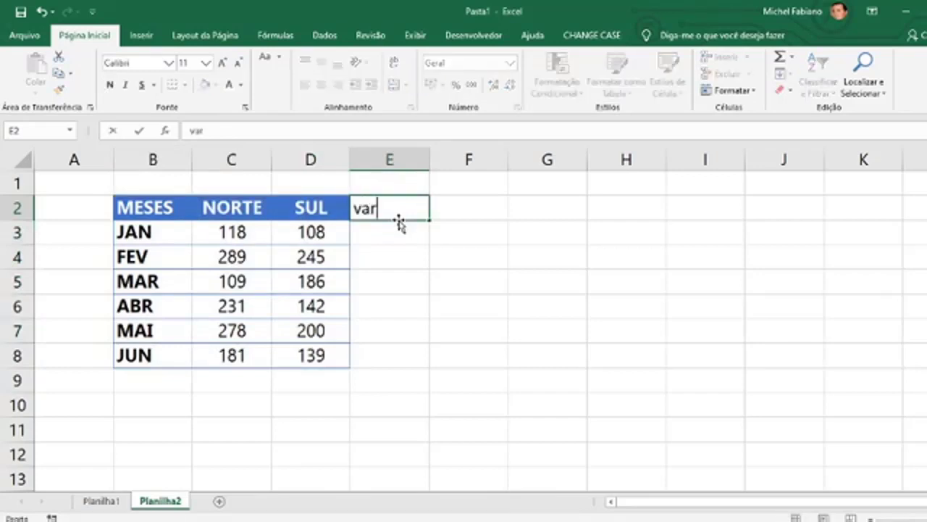
pyautogui.press('BackSpace')
pyautogui.press('BackSpace')
pyautogui.press('BackSpace')
pyautogui.write('variação')
pyautogui.press('BackSpace')
pyautogui.press('BackSpace')
pyautogui.press('BackSpace')
pyautogui.press('BackSpace')
pyautogui.press('BackSpace')
pyautogui.press('BackSpace')
pyautogui.press('BackSpace')
pyautogui.press('BackSpace')
pyautogui.write('VARIAÇÃO')
pyautogui.press('Return')
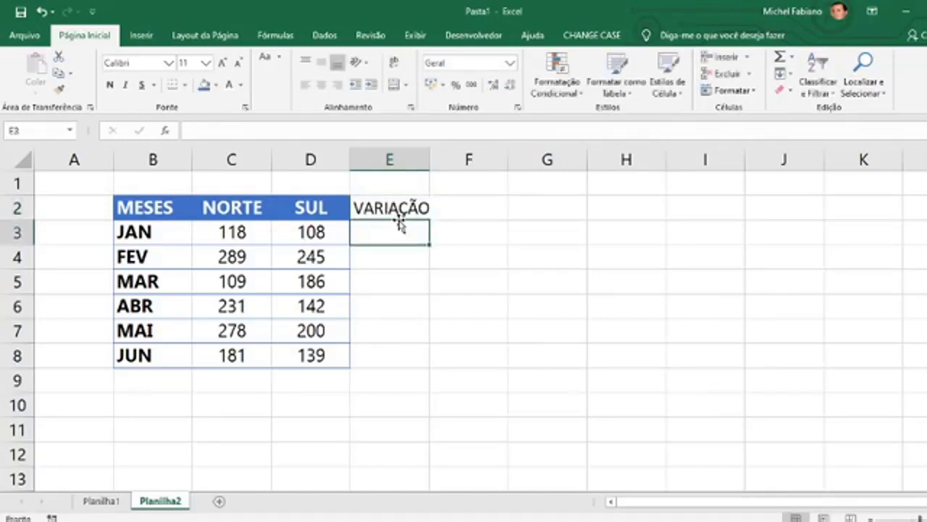
# - Calculate the January variation of SUL against NORTE in E3 with the formula =D3/C3-1
pyautogui.write('=')
pyautogui.press('Left')
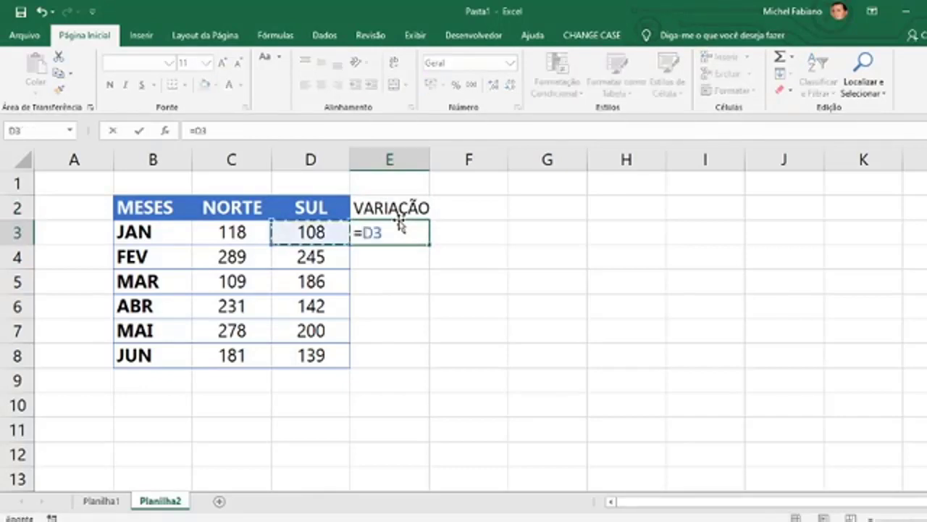
pyautogui.write('/')
pyautogui.press('Left')
pyautogui.press('Left')
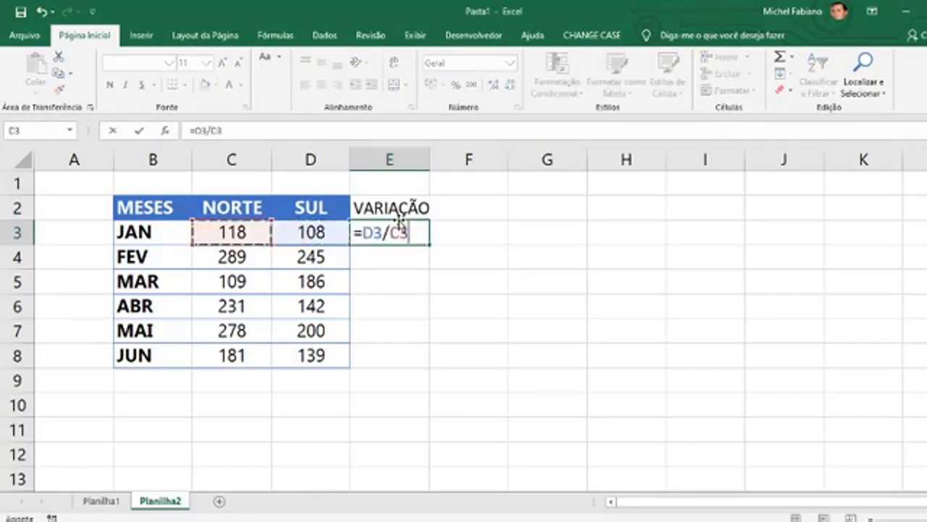
pyautogui.write('-1')
pyautogui.hotkey('ctrl', 'Return')
pyautogui.press('Return')
# - Format the variation in E3 as a percentage and fill the formula down to E8
pyautogui.click(398, 228)
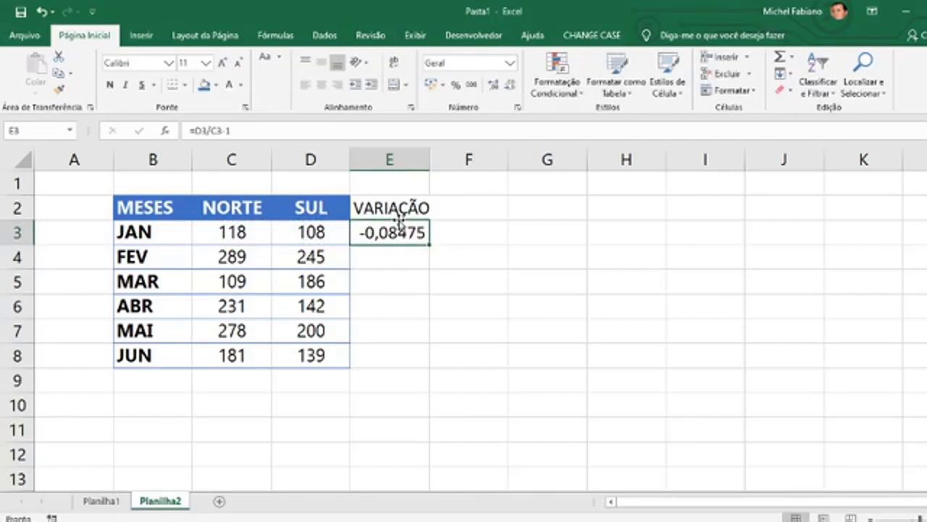
pyautogui.click(456, 86)
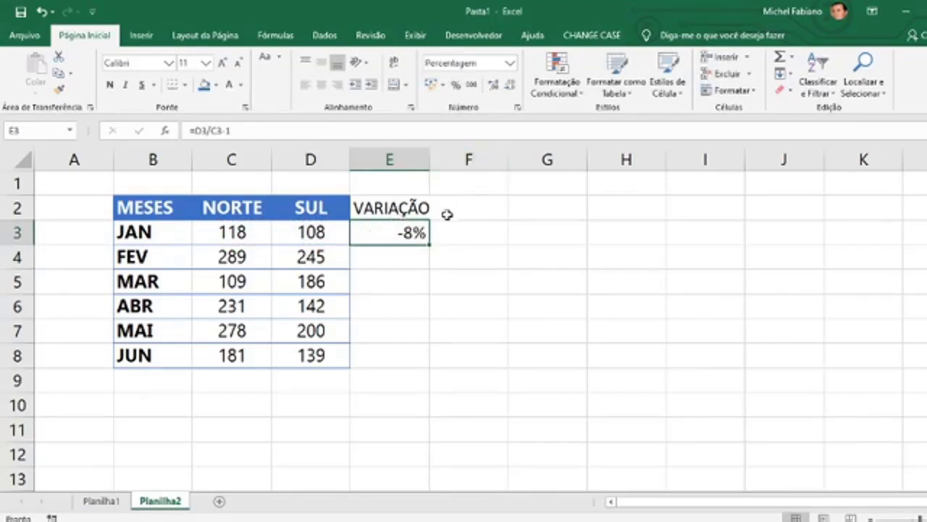
pyautogui.doubleClick(434, 243)
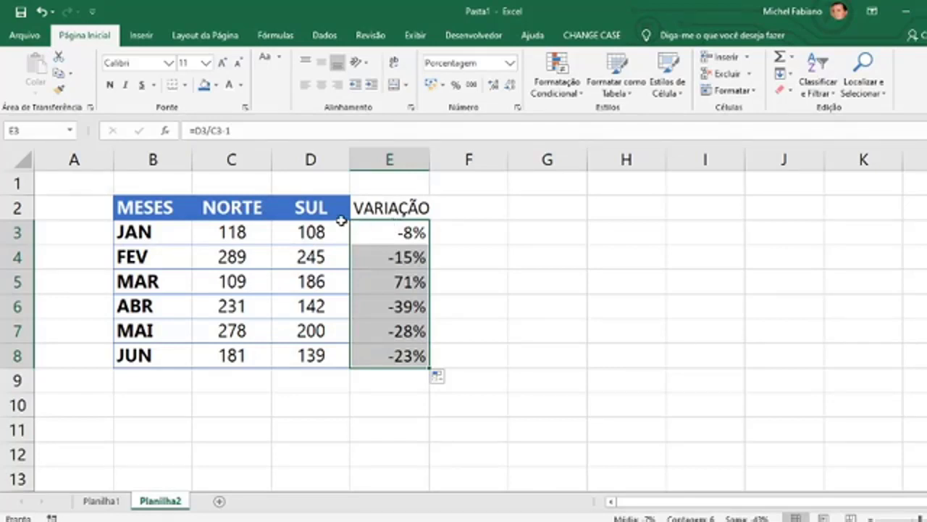
# - Clear the contents of the whole variation column E
pyautogui.click(403, 158)
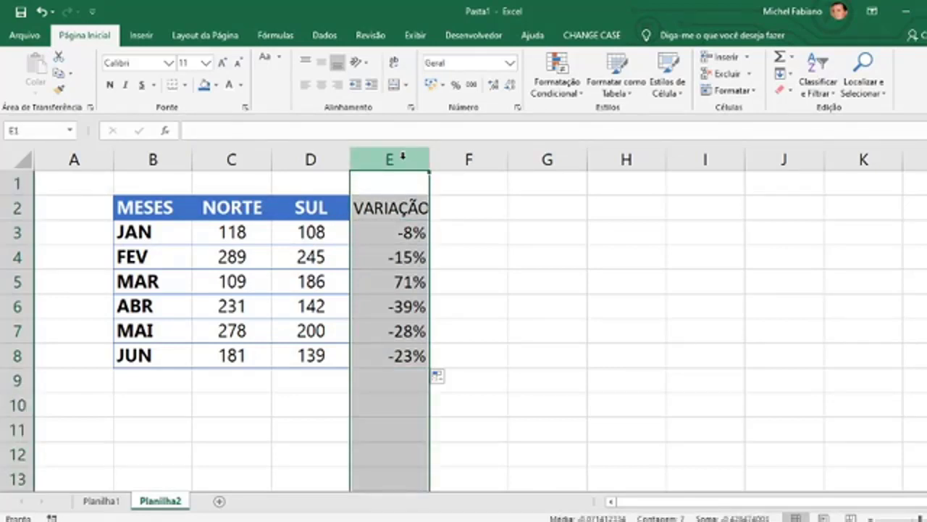
pyautogui.press('Delete')
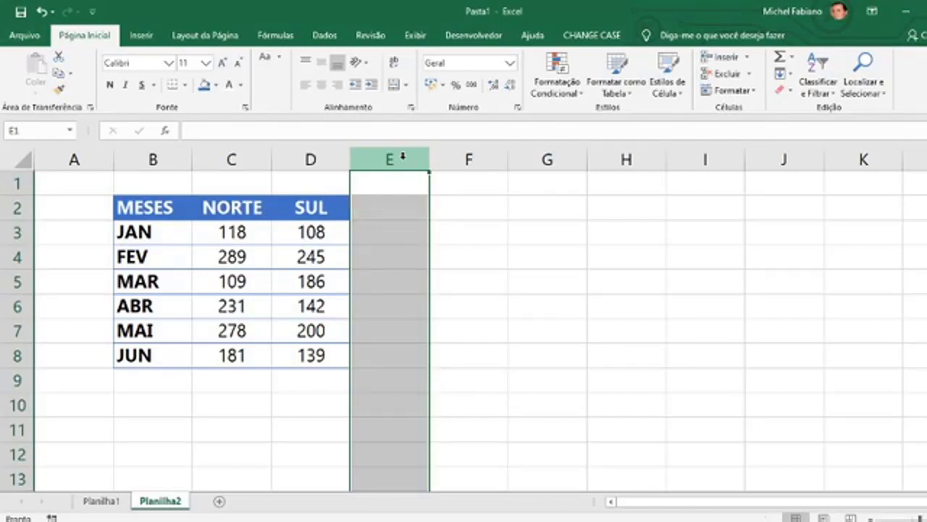
pyautogui.click(398, 233)
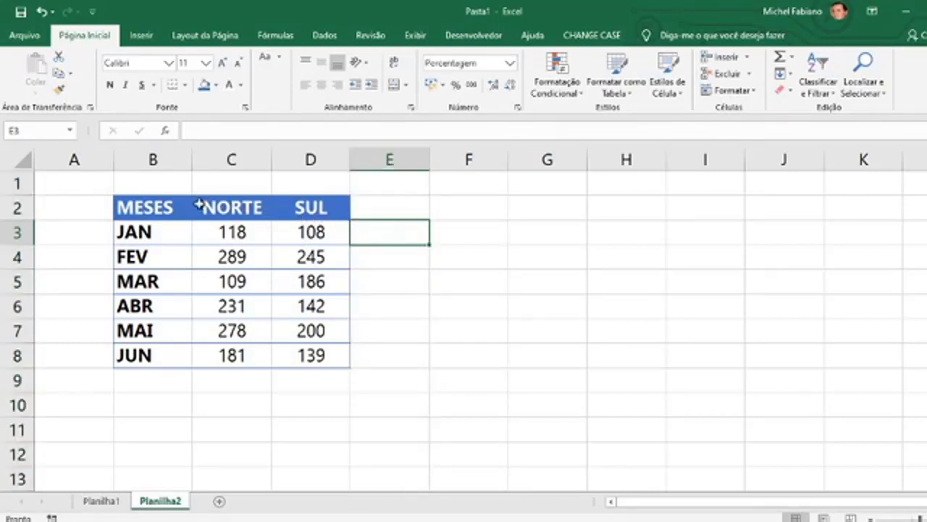
# - Insert a clustered column chart of the table B2:D8 using Quick Analysis
pyautogui.moveTo(181, 207); pyautogui.dragTo(311, 354)
pyautogui.click(333, 323)
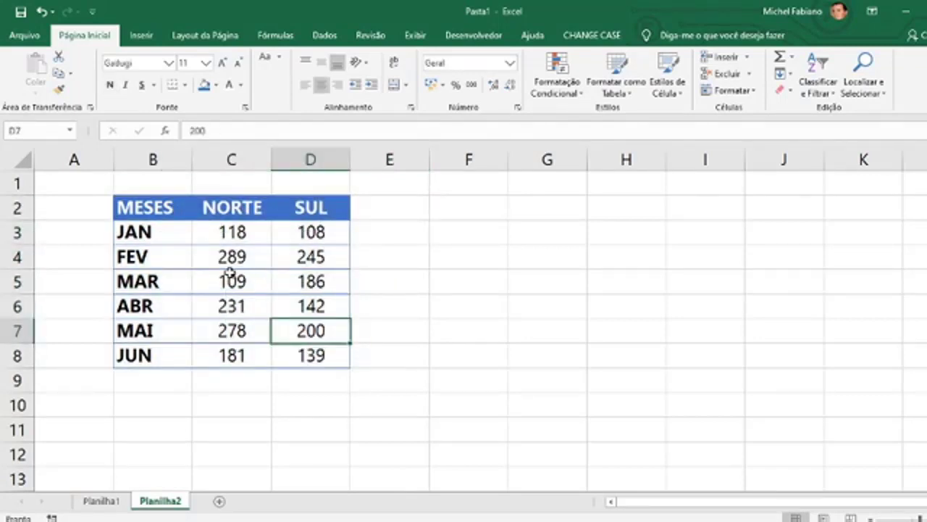
pyautogui.click(231, 281)
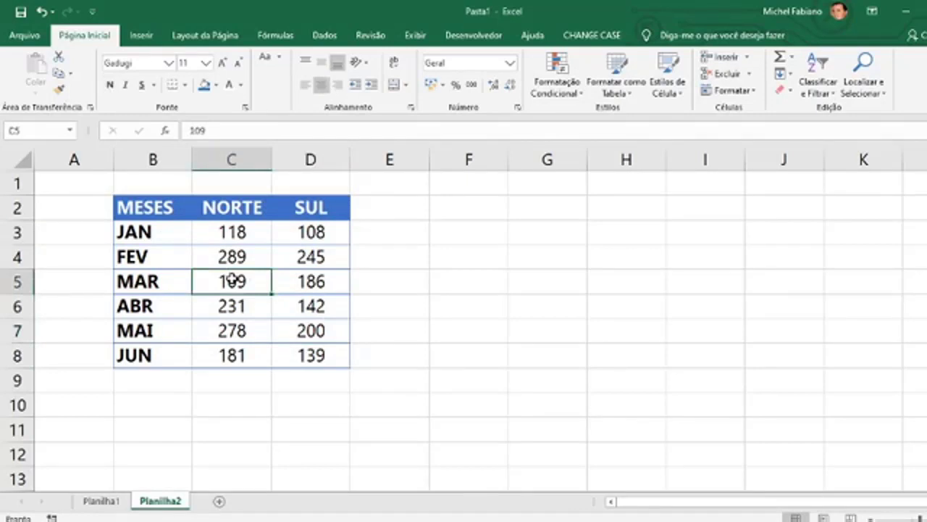
pyautogui.hotkey('ctrl', 'a')
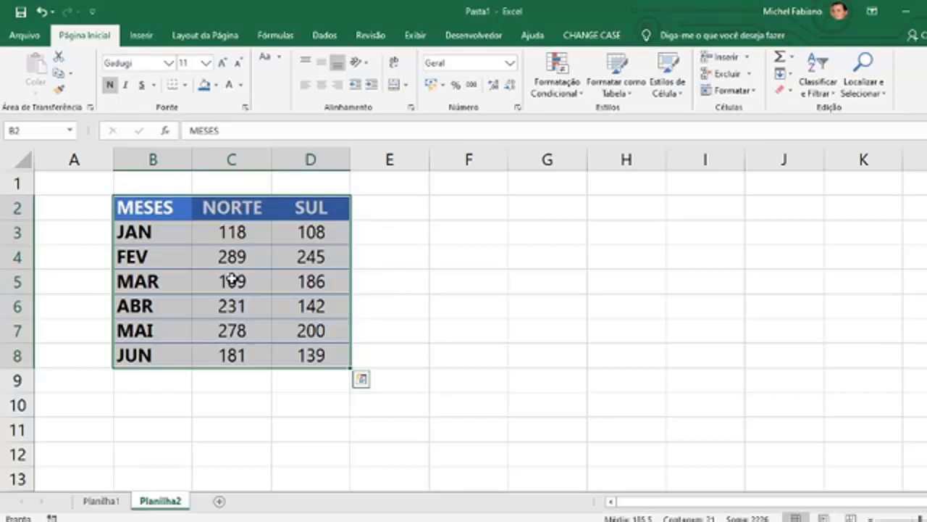
pyautogui.click(366, 386)
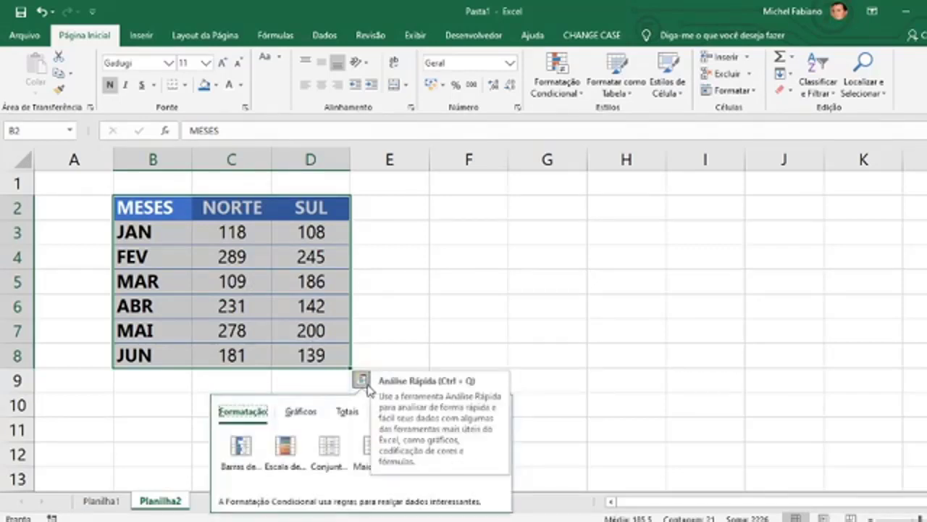
pyautogui.press('Right')
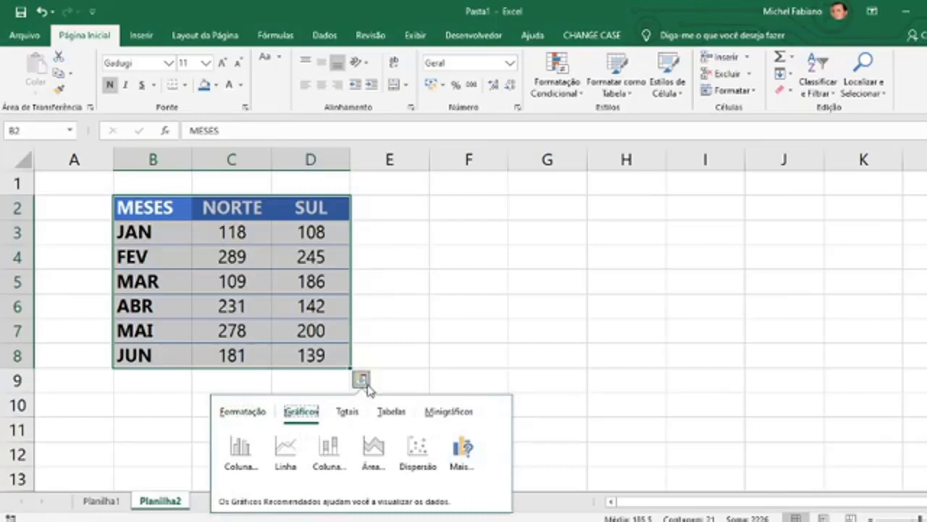
pyautogui.click(243, 451)
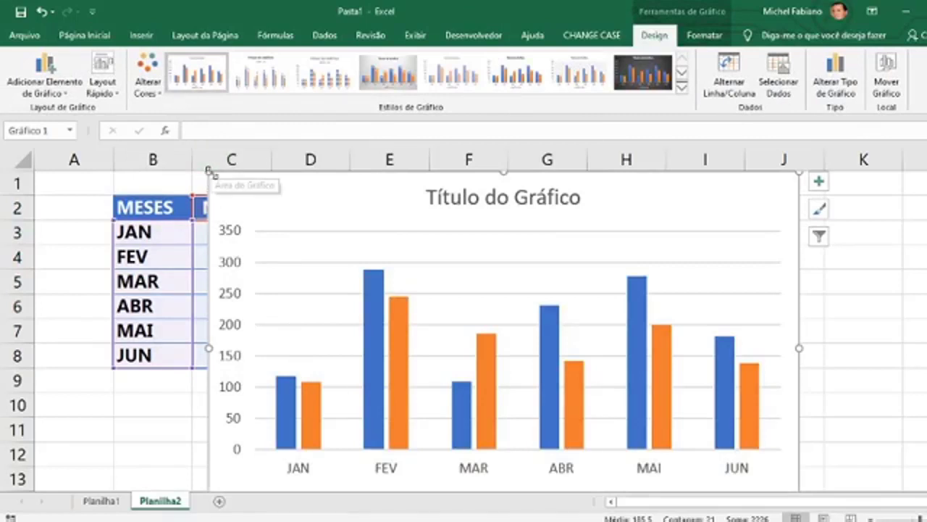
# - Shrink the column chart beside the table, and delete it
pyautogui.moveTo(209, 172); pyautogui.dragTo(376, 246)
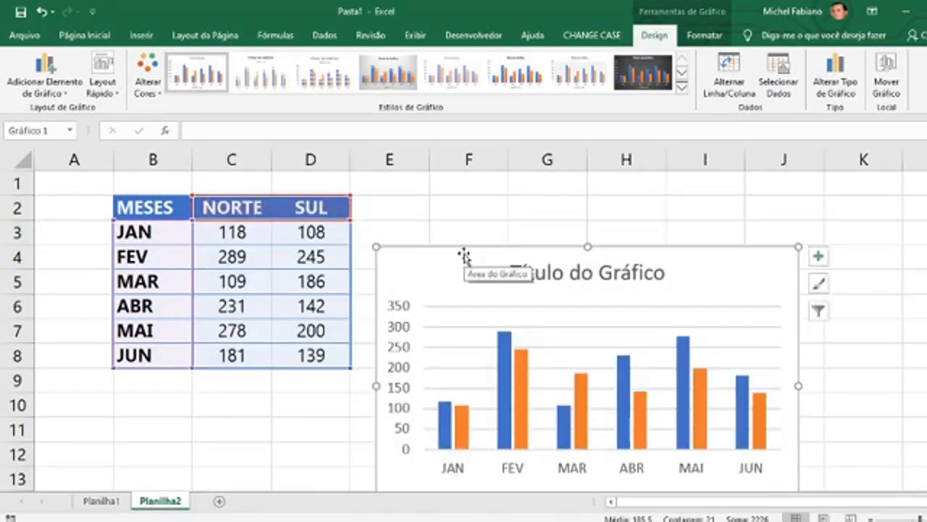
pyautogui.moveTo(464, 256); pyautogui.dragTo(483, 192)
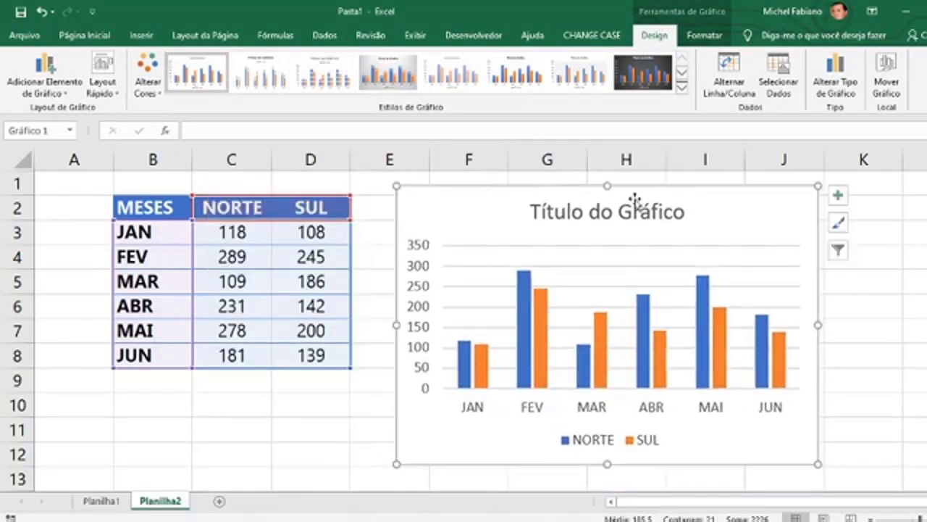
pyautogui.moveTo(607, 188); pyautogui.dragTo(636, 185)
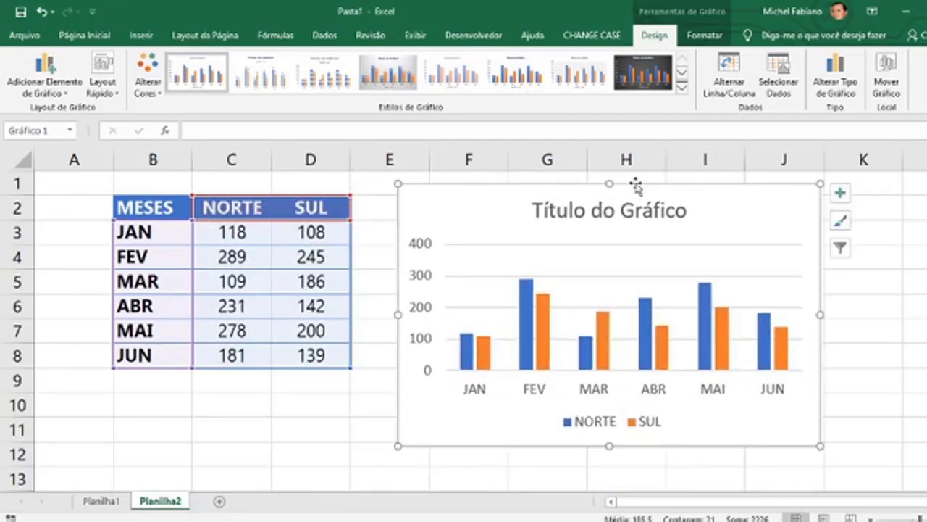
pyautogui.press('Delete')
# - Create a clustered column chart from the whole table with Quick Analysis and fit it beside the table, over columns E to J
pyautogui.click(220, 267)
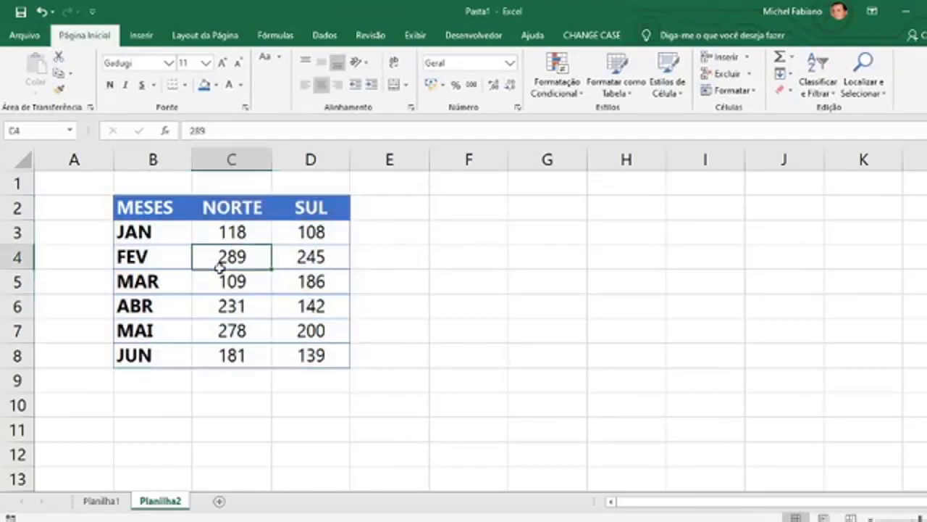
pyautogui.hotkey('ctrl', 'a')
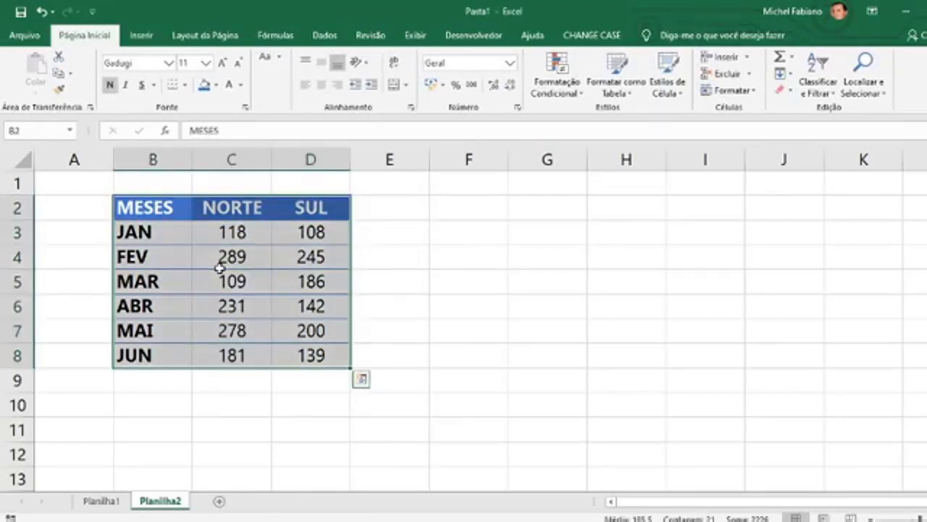
pyautogui.hotkey('ctrl', 'q')
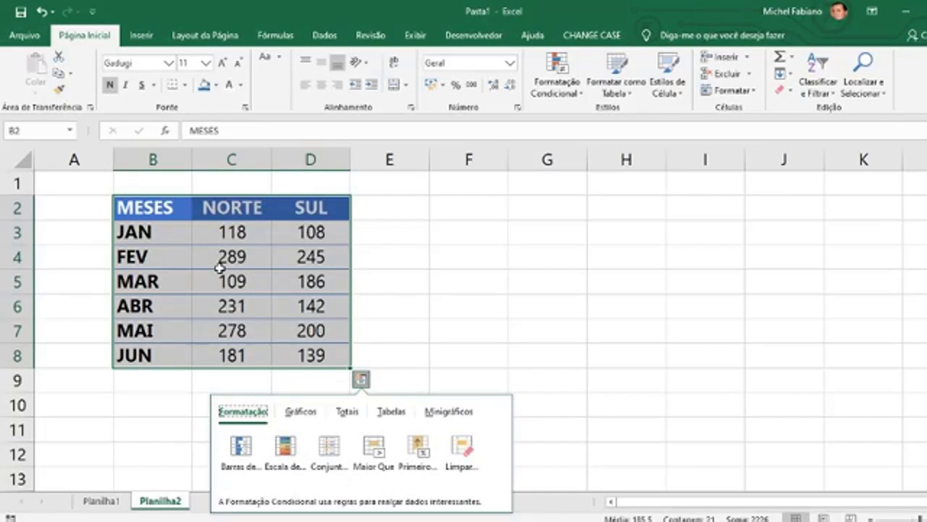
pyautogui.press('Right')
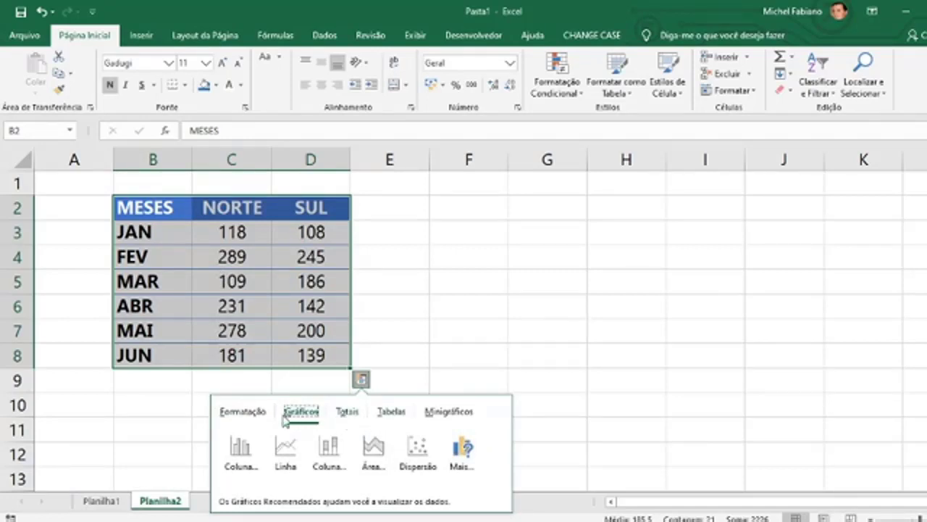
pyautogui.click(245, 444)
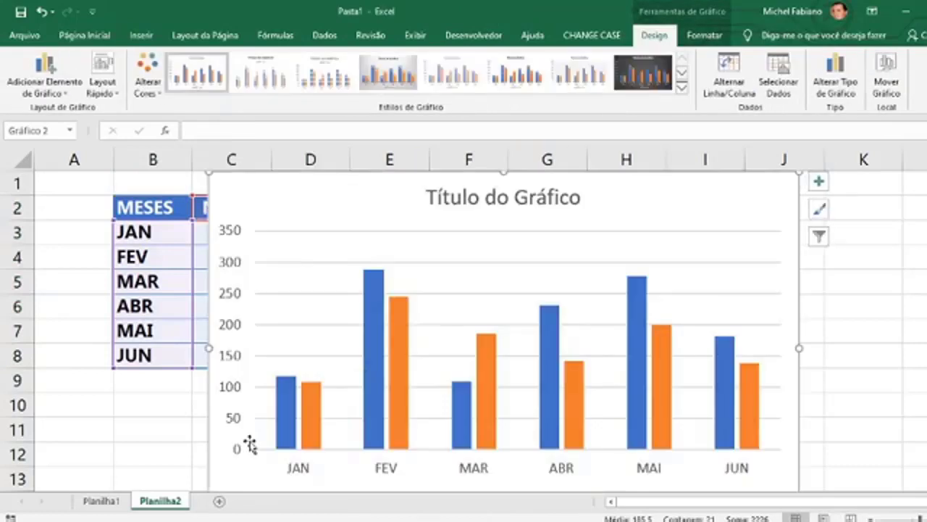
pyautogui.moveTo(209, 175); pyautogui.dragTo(463, 190)
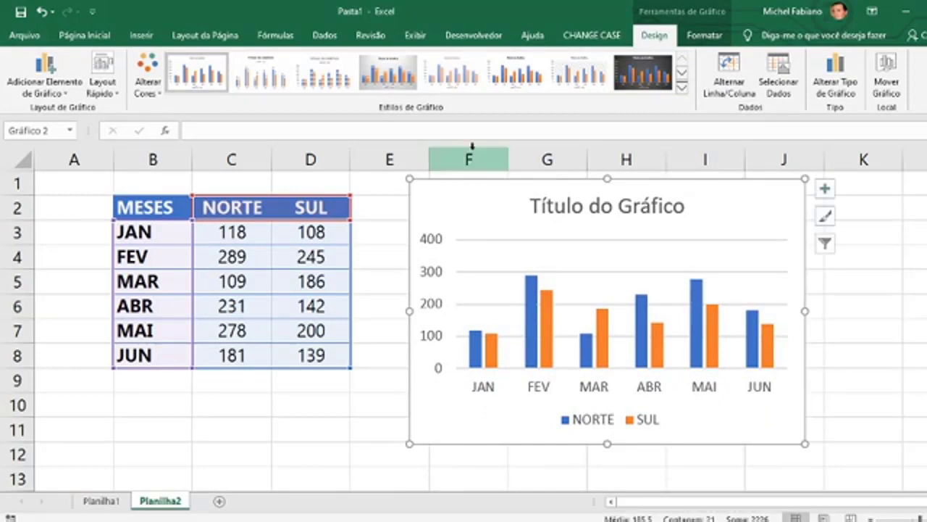
# - Apply the last available chart style, with gradient columns and a bold title, and the colourful palette starting with orange and yellow
pyautogui.click(681, 86)
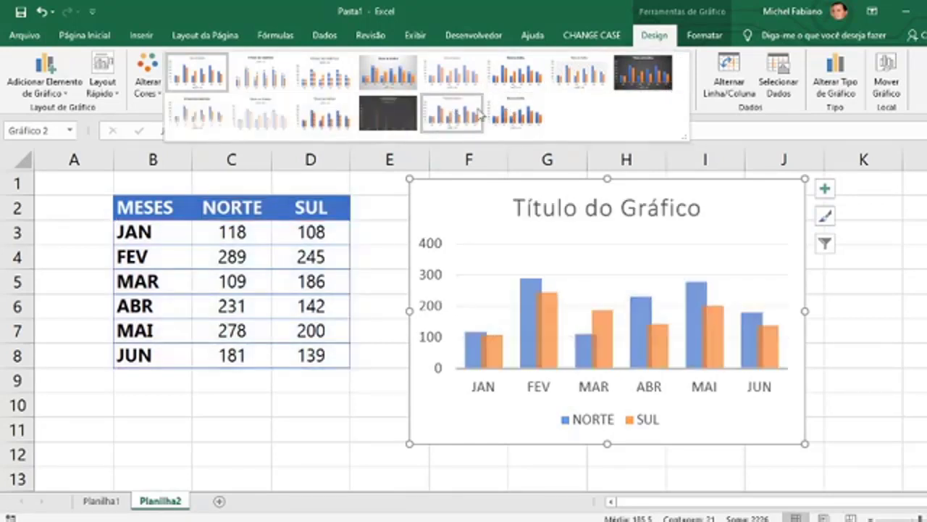
pyautogui.click(516, 114)
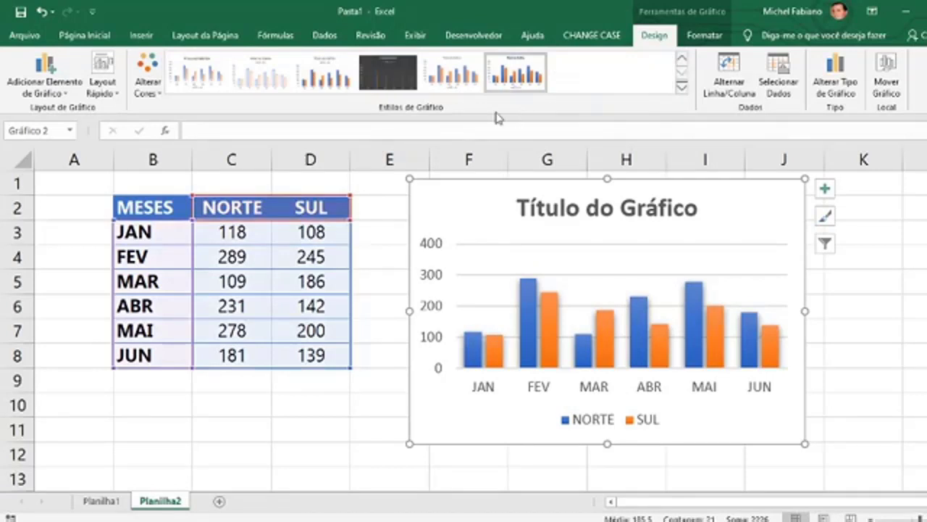
pyautogui.click(158, 93)
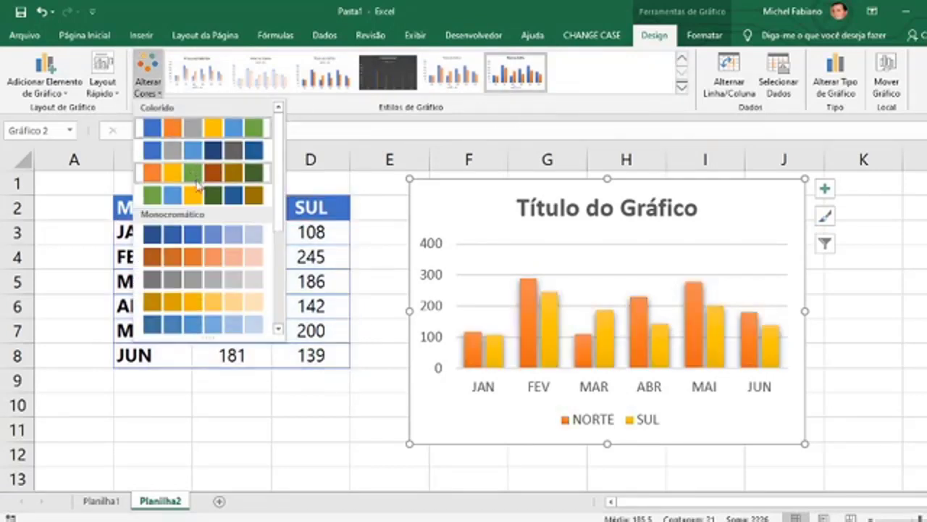
pyautogui.click(197, 184)
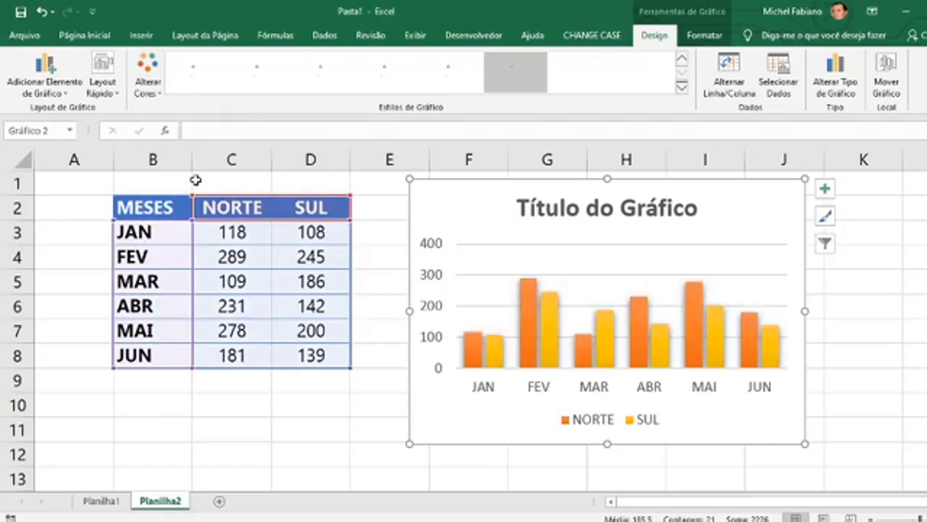
# - Apply the quick layout with data labels and the legend under the title, and recolour the chart with the monochromatic blue palette
pyautogui.click(102, 85)
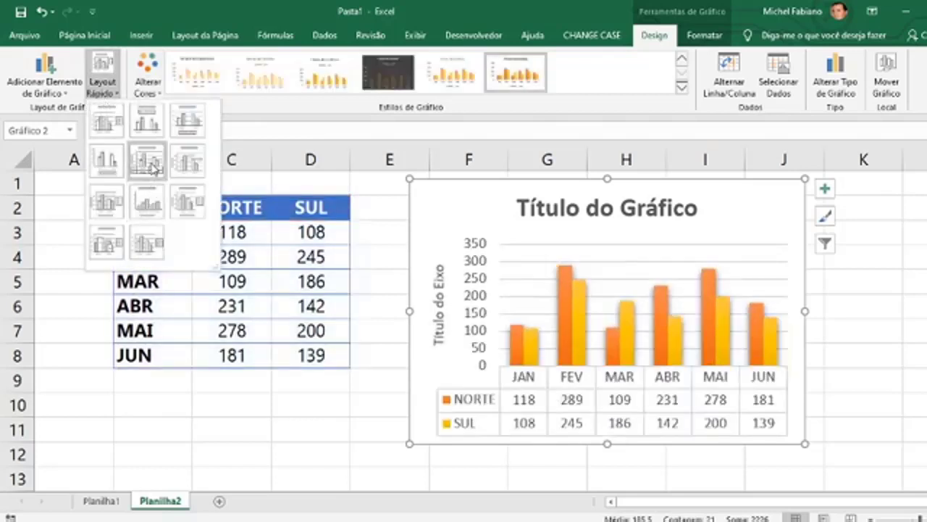
pyautogui.click(148, 136)
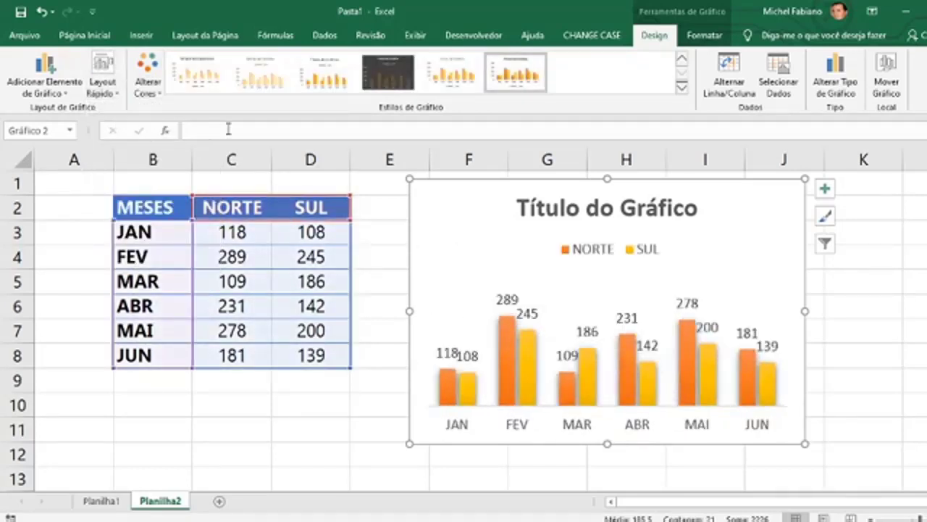
pyautogui.click(152, 91)
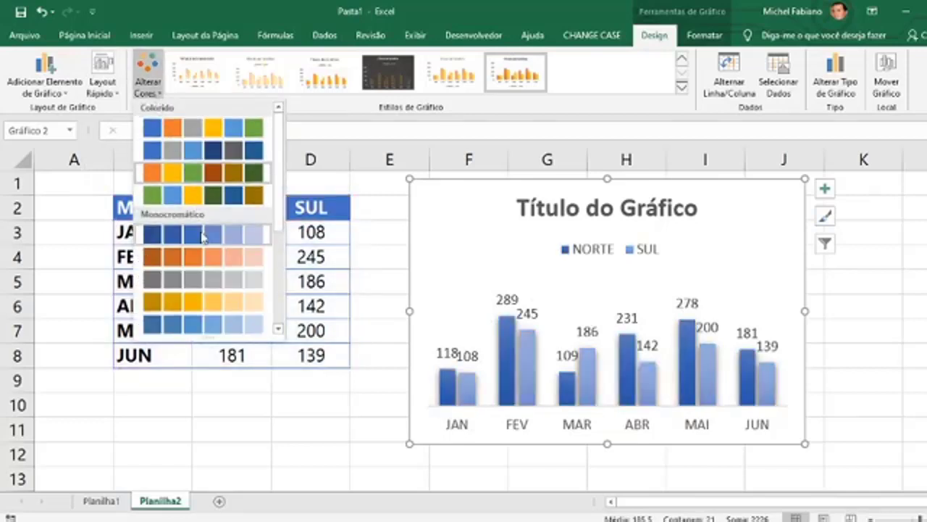
pyautogui.click(201, 235)
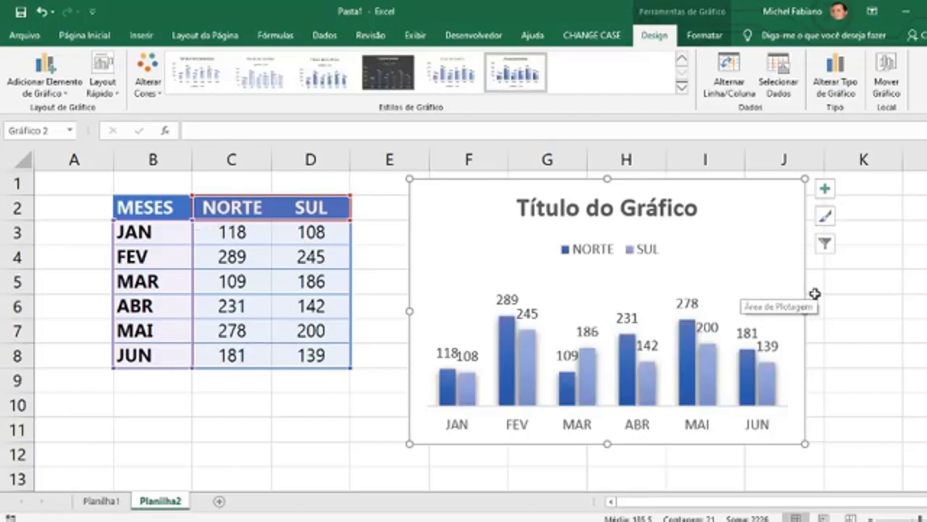
# - Widen the chart to span columns E to K and align its top edge with the table's header row
pyautogui.moveTo(804, 311); pyautogui.dragTo(917, 310)
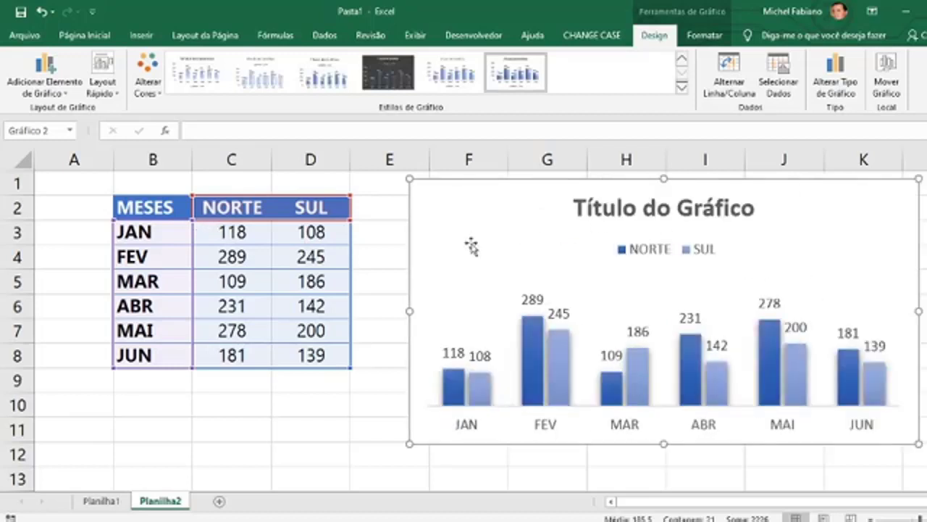
pyautogui.moveTo(409, 311); pyautogui.dragTo(376, 305)
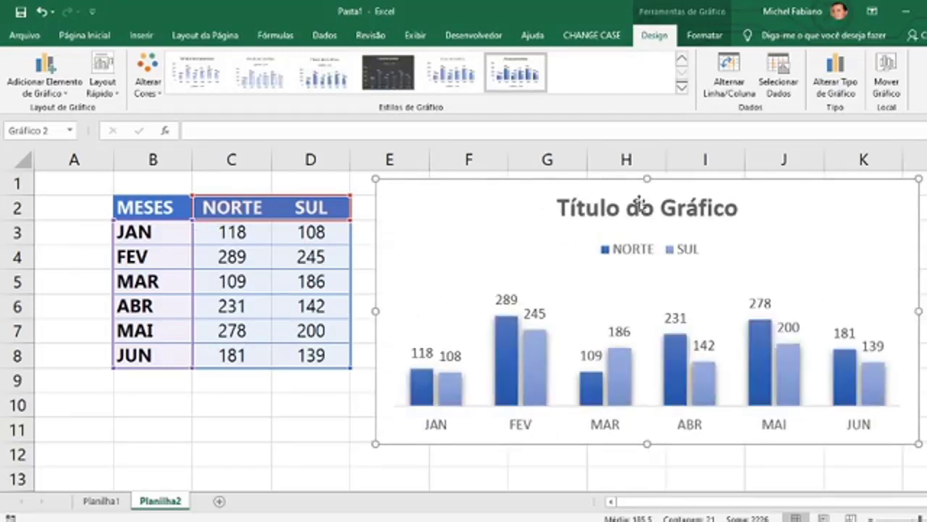
pyautogui.moveTo(643, 181); pyautogui.dragTo(643, 203)
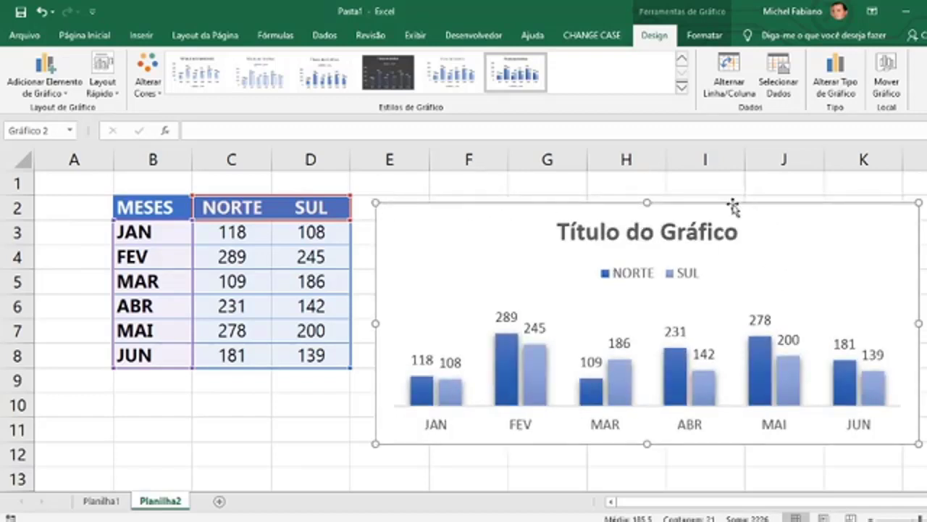
pyautogui.moveTo(733, 202); pyautogui.dragTo(733, 196)
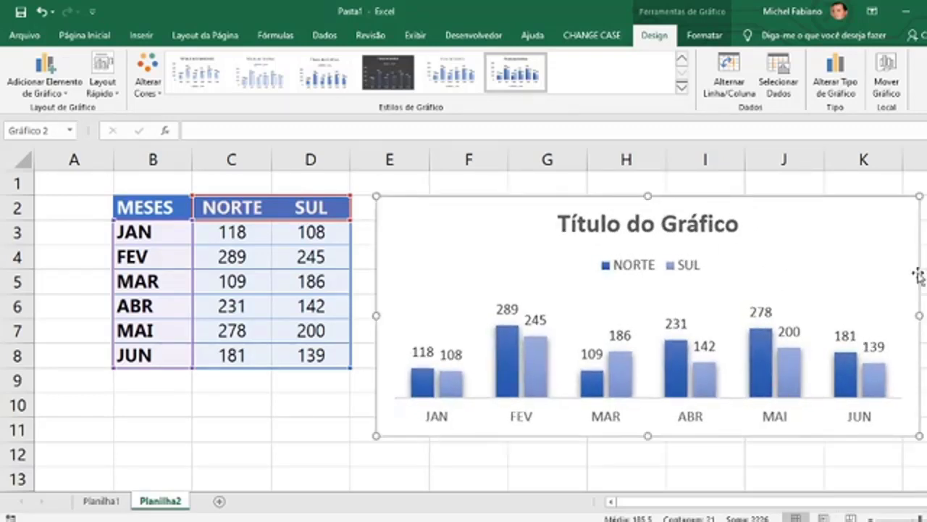
# - Set all of the chart's text to the Gadugi font in a near-black colour
pyautogui.moveTo(915, 314)
pyautogui.mouseDown()
pyautogui.moveTo(926, 314)
pyautogui.moveTo(914, 314)
pyautogui.mouseUp()
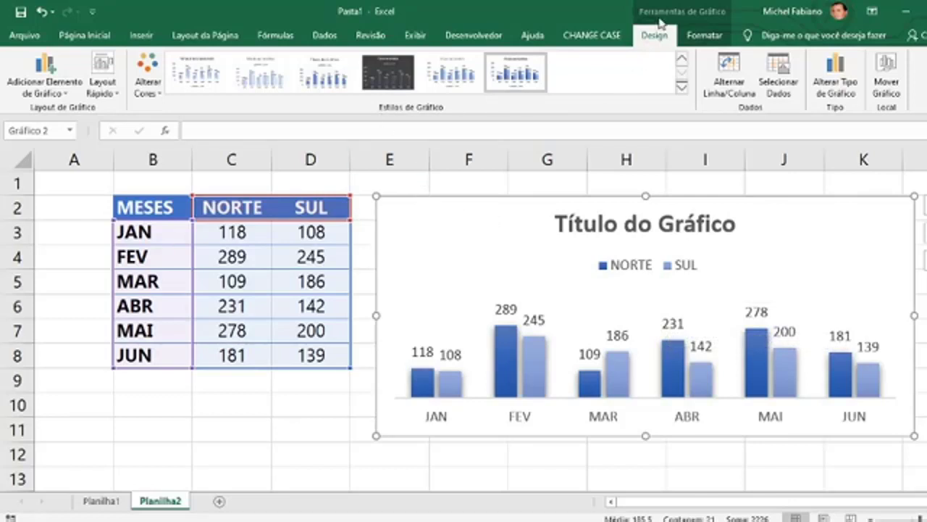
pyautogui.click(215, 419)
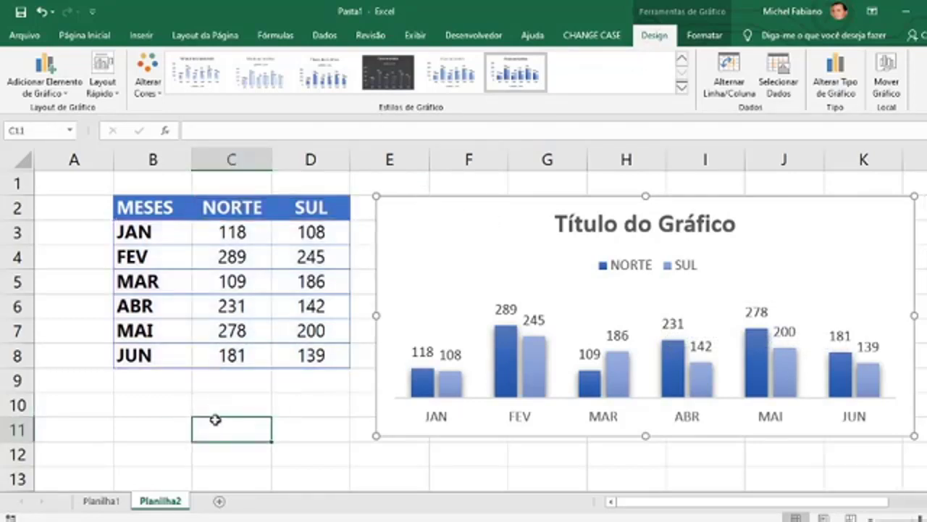
pyautogui.click(425, 199)
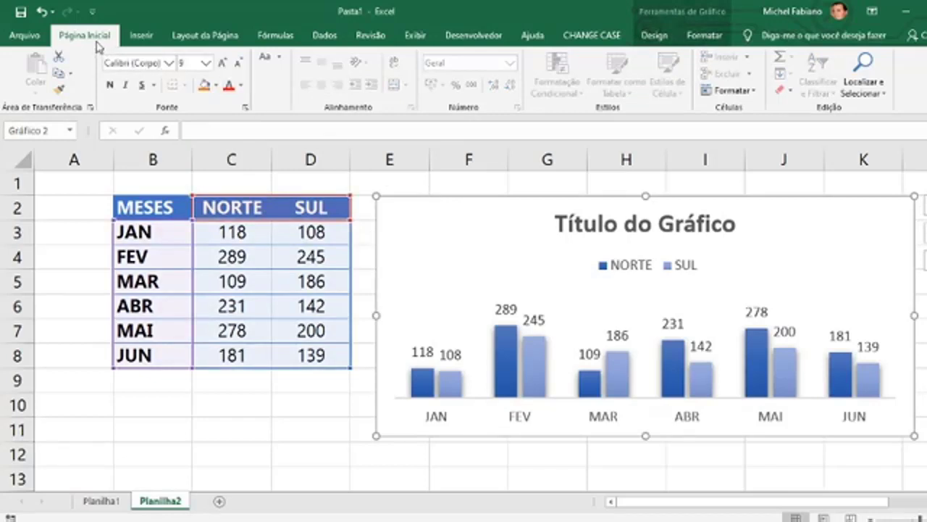
pyautogui.click(169, 64)
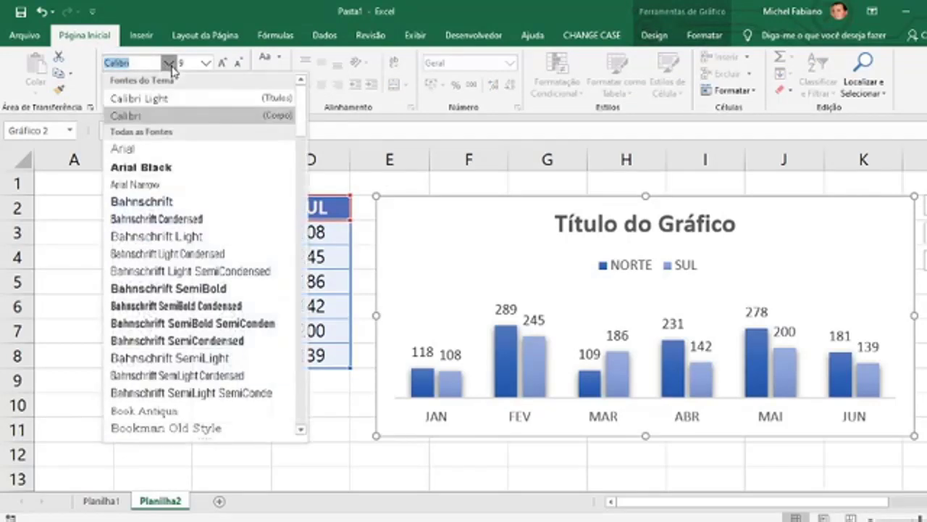
pyautogui.write('Gadugi')
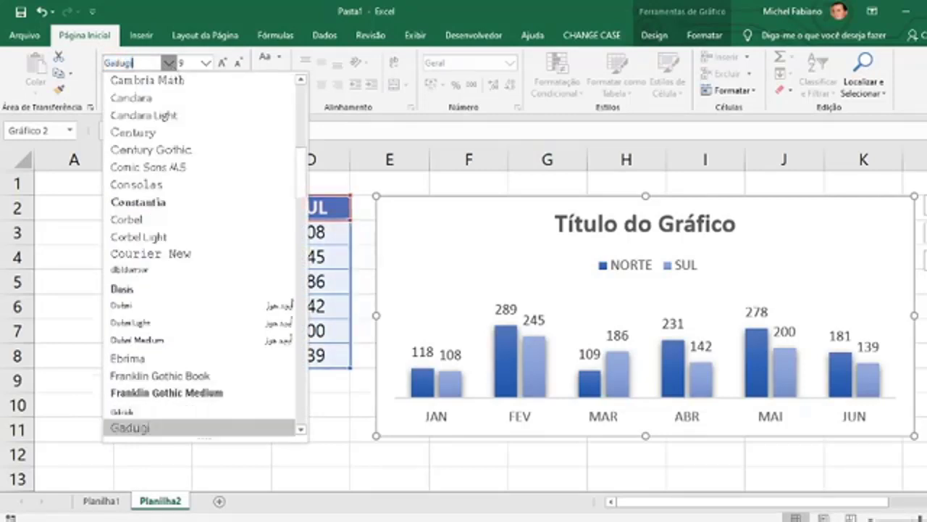
pyautogui.press('Return')
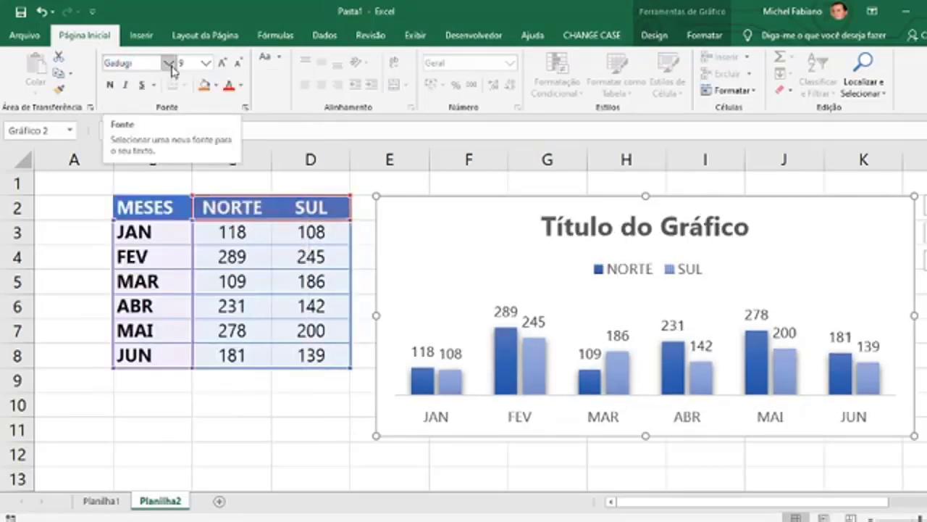
pyautogui.click(240, 86)
pyautogui.press('Escape')
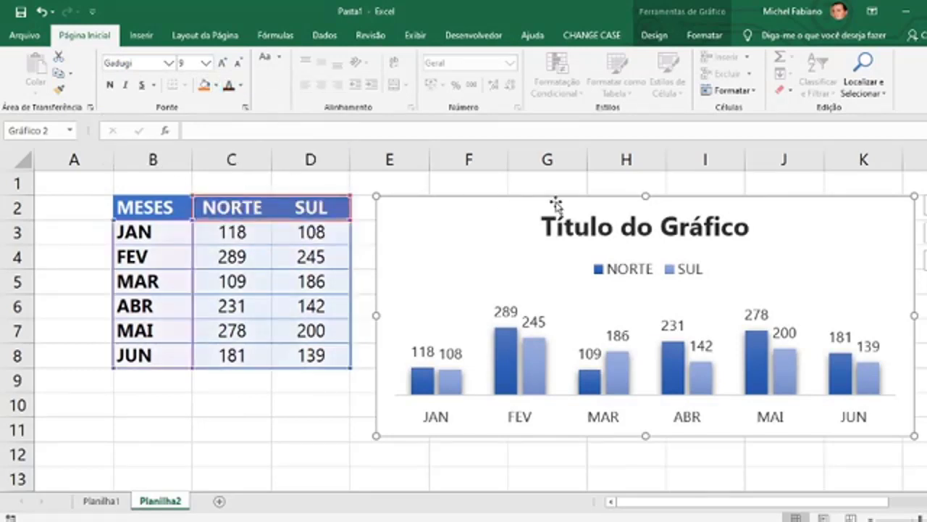
# - Replace the chart title text with COMPARATIVO
pyautogui.click(580, 227)
pyautogui.tripleClick(580, 227)
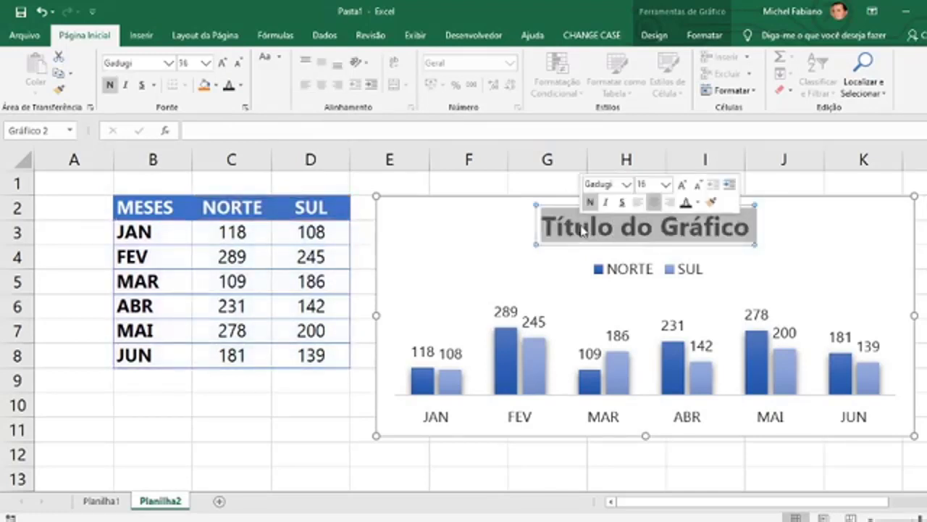
pyautogui.write('COMPAR')
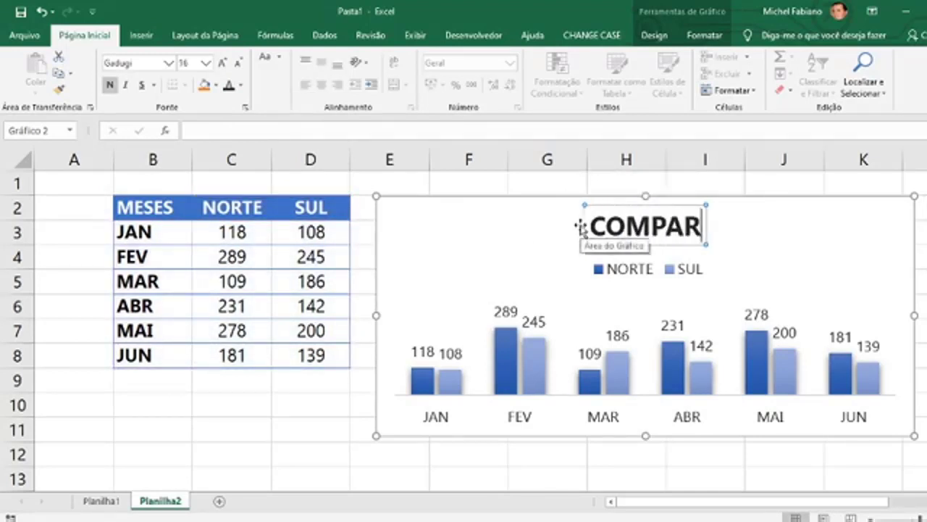
pyautogui.write('ATIV')
pyautogui.press('BackSpace')
pyautogui.write('IVO')
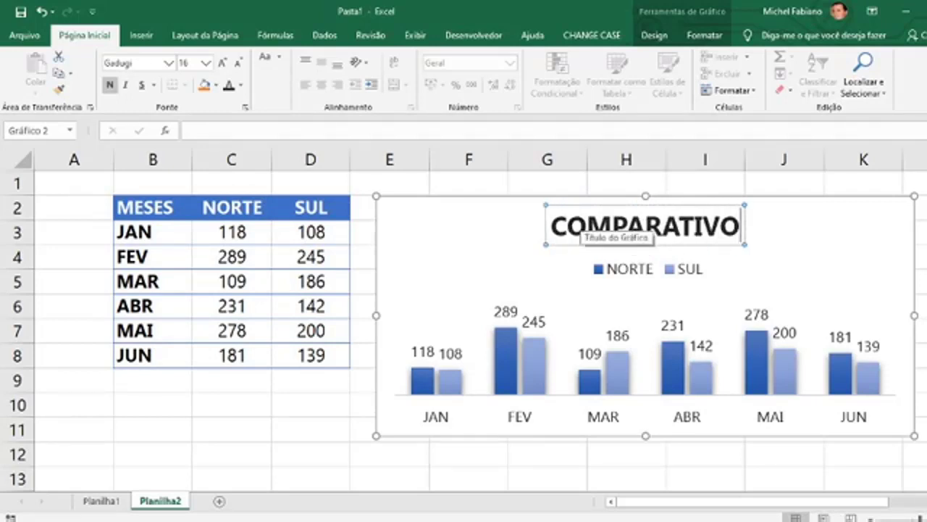
# - Move the legend to the chart's upper right beside the title and stretch the plot area upward into the freed space
pyautogui.click(661, 273)
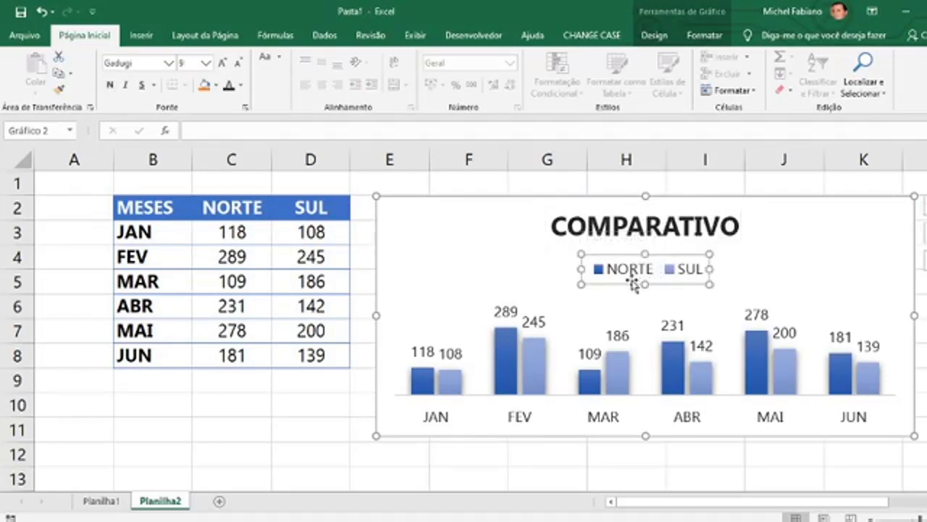
pyautogui.moveTo(627, 282); pyautogui.dragTo(818, 239)
pyautogui.click(696, 294)
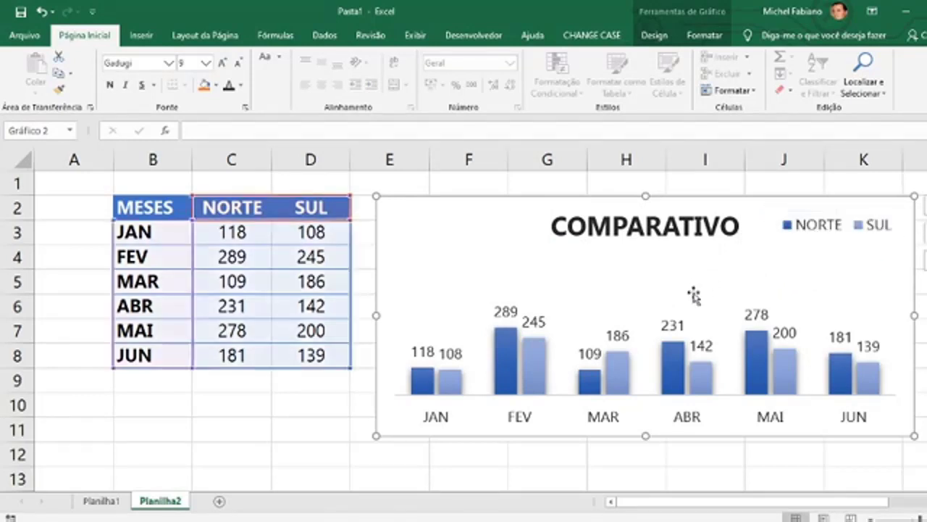
pyautogui.click(645, 302)
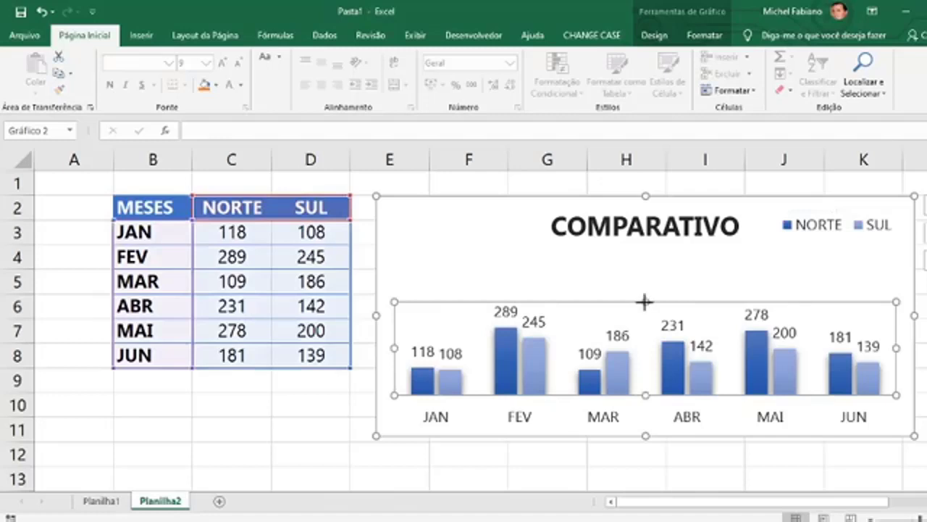
pyautogui.moveTo(645, 301); pyautogui.dragTo(644, 253)
# - Widen the legend box so both series fit on one line and move the title to the chart's upper-left corner
pyautogui.click(807, 231)
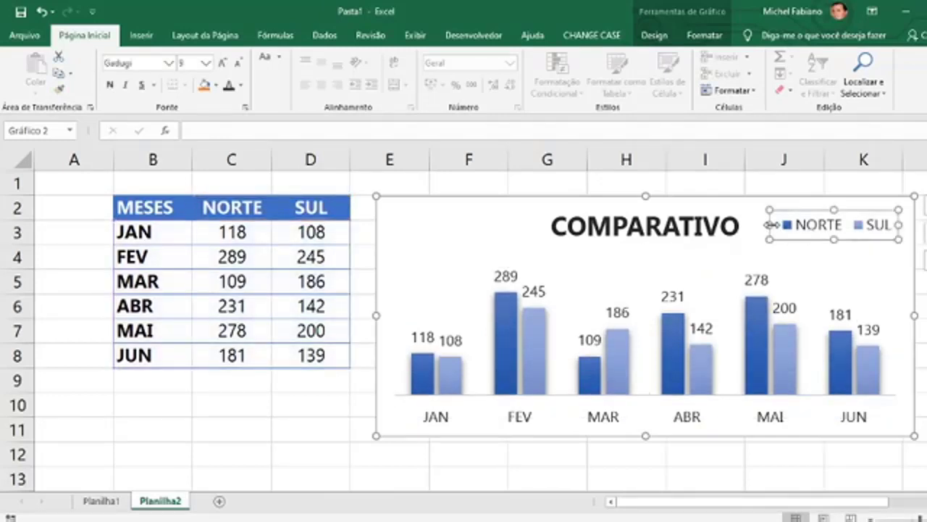
pyautogui.moveTo(772, 224)
pyautogui.mouseDown()
pyautogui.moveTo(819, 225)
pyautogui.moveTo(758, 230)
pyautogui.mouseUp()
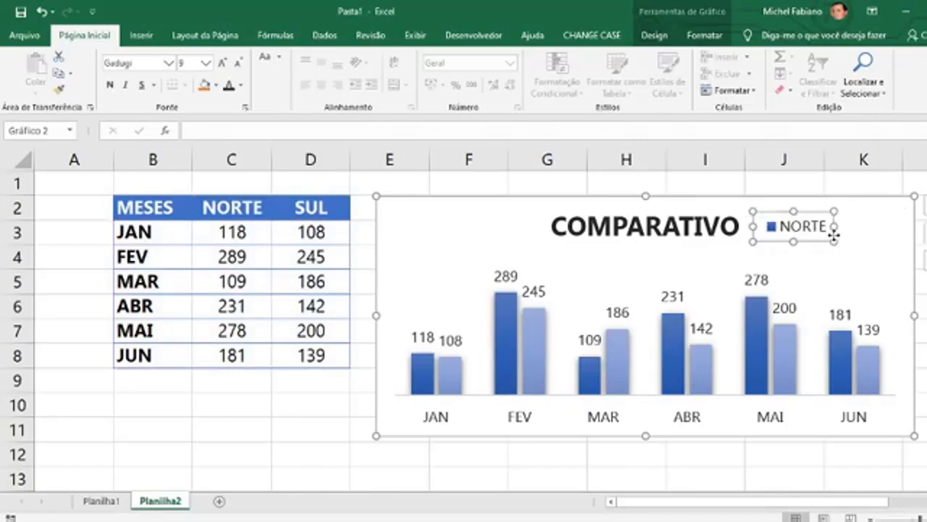
pyautogui.moveTo(836, 226); pyautogui.dragTo(904, 229)
pyautogui.click(684, 227)
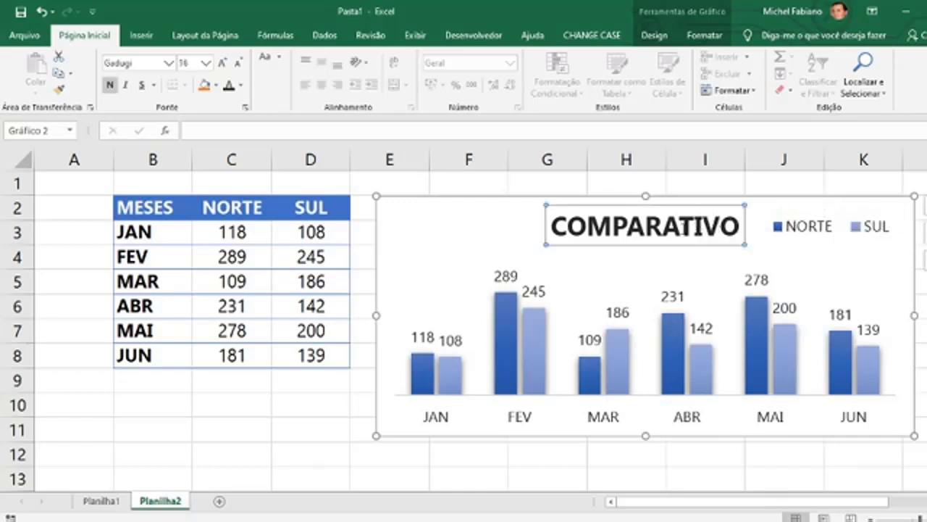
pyautogui.moveTo(656, 247); pyautogui.dragTo(507, 249)
# - Lower the plot area's top edge slightly to leave more space below the title and legend
pyautogui.click(650, 293)
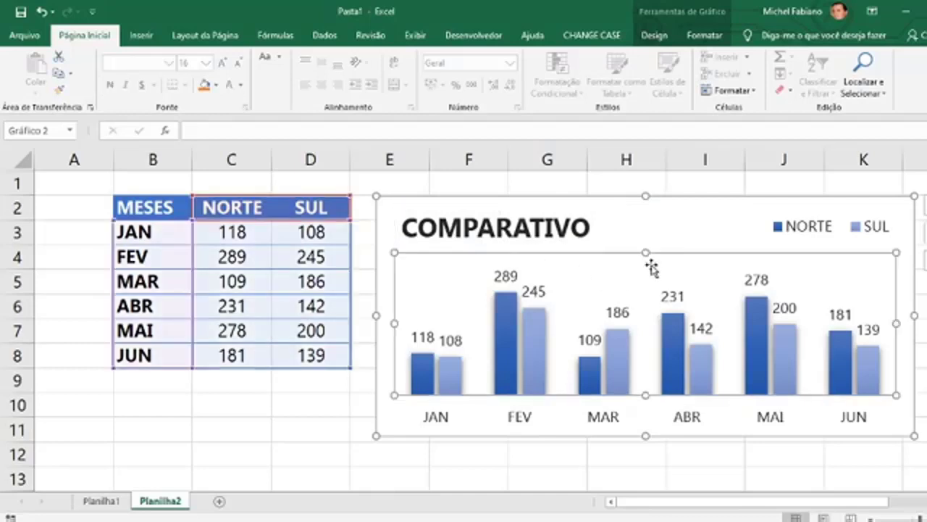
pyautogui.moveTo(647, 252); pyautogui.dragTo(647, 270)
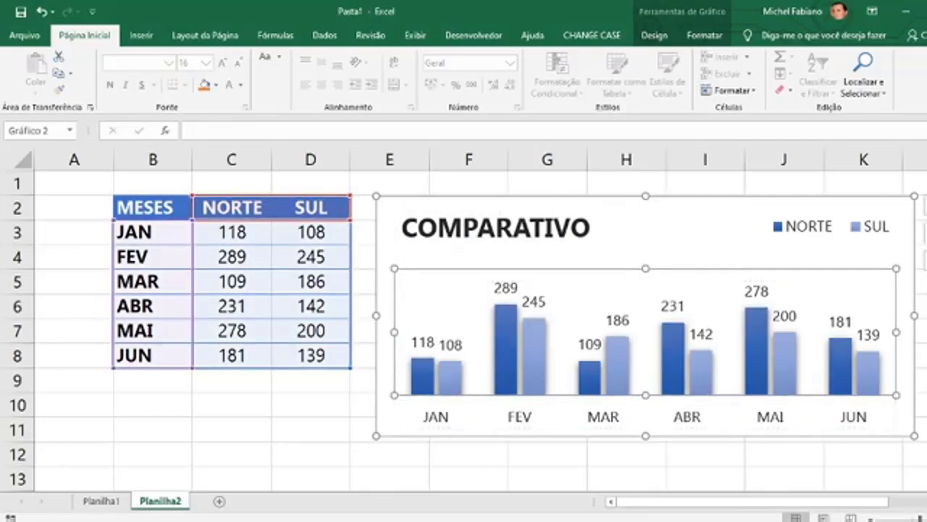
pyautogui.click(923, 281)
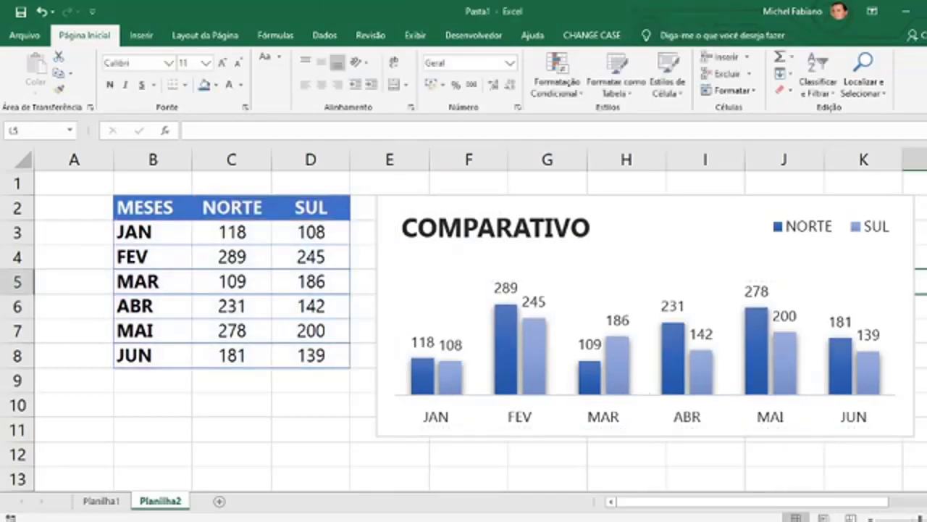
# - Make the month labels on the horizontal axis bold and reduce the SUL data labels to font size 7
pyautogui.click(613, 418)
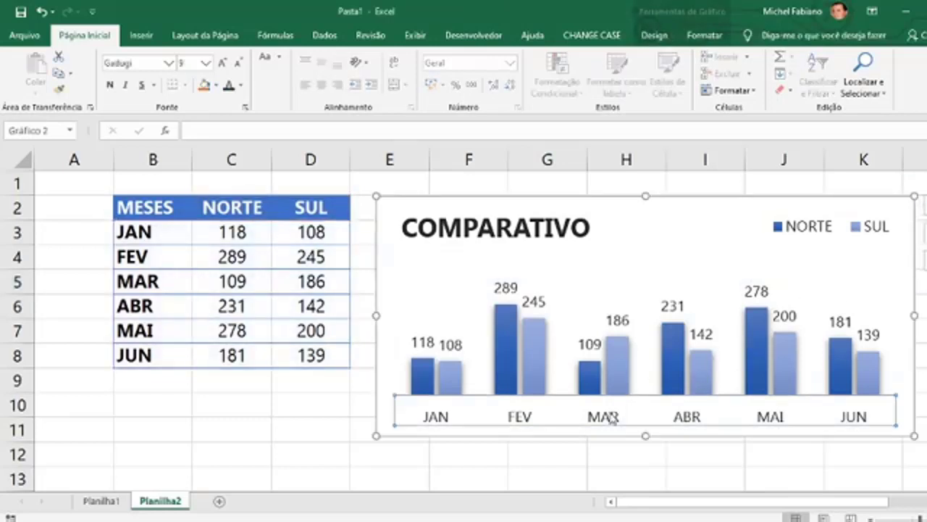
pyautogui.click(111, 85)
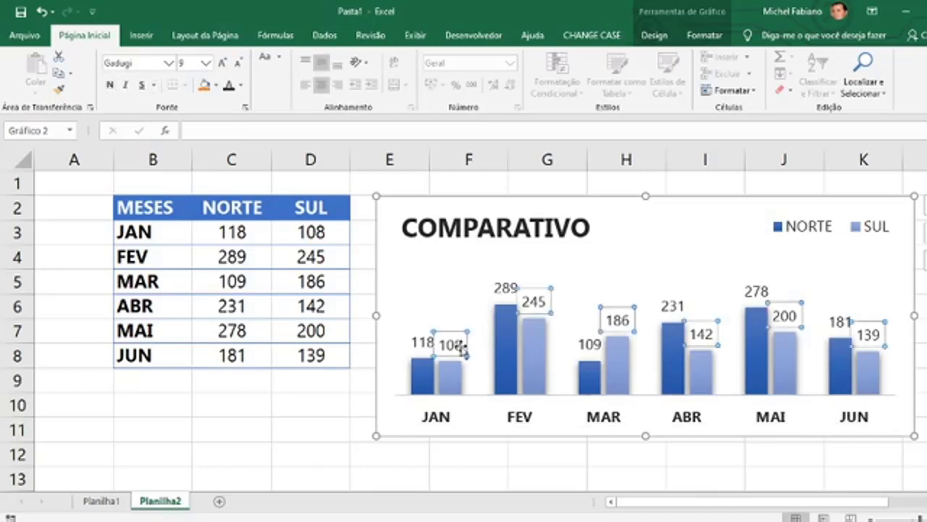
pyautogui.click(461, 346)
pyautogui.click(238, 64)
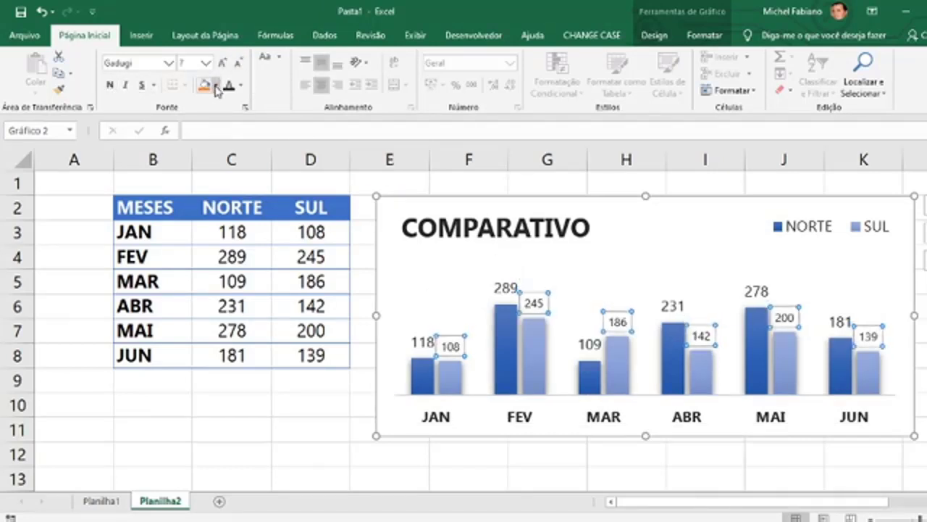
# - Give the SUL data labels a near-black fill with white text and reduce their font size to 5
pyautogui.click(215, 87)
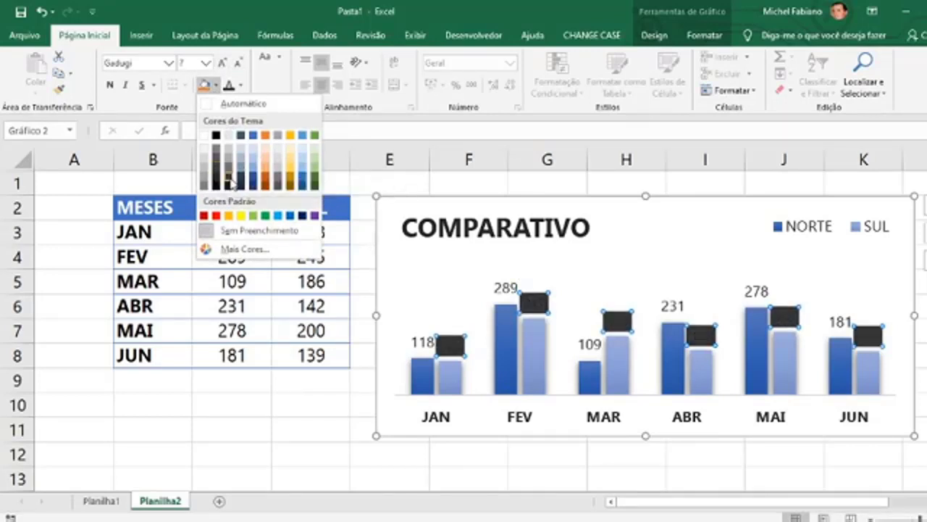
pyautogui.click(244, 103)
pyautogui.click(241, 87)
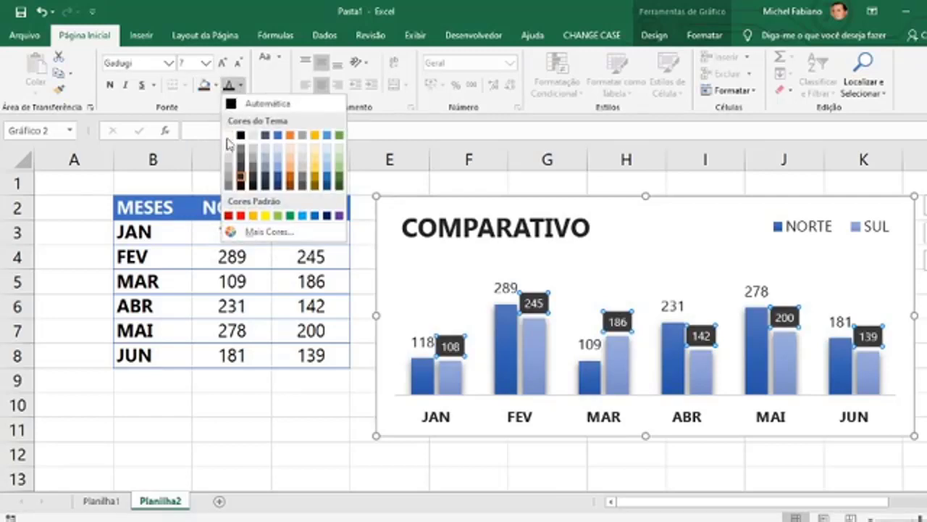
pyautogui.click(228, 137)
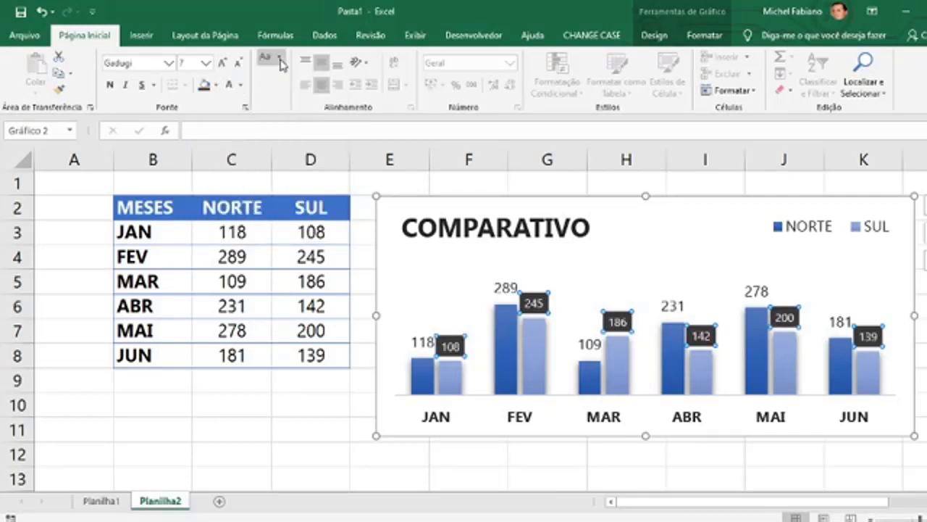
pyautogui.click(238, 64)
pyautogui.click(239, 65)
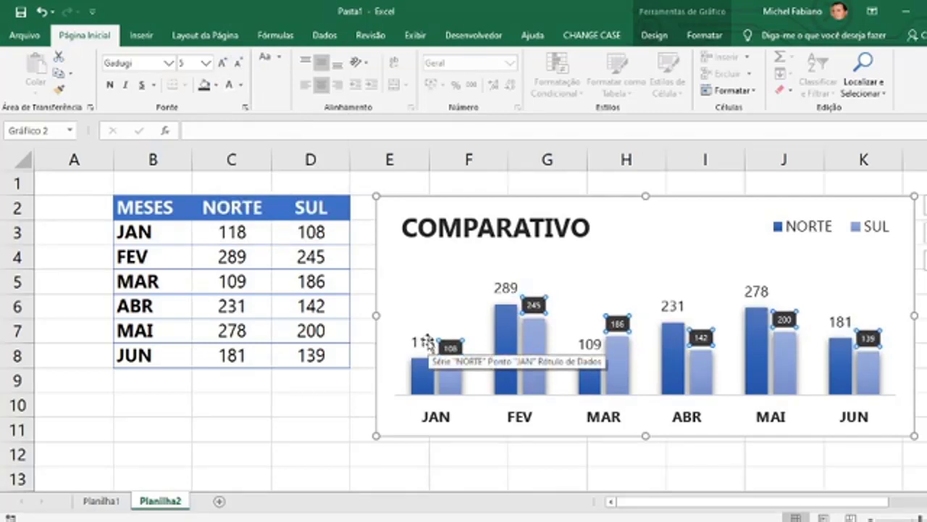
# - Copy the SUL data label formatting to the NORTE data labels with Format Painter and give them the same near-black fill
pyautogui.click(59, 89)
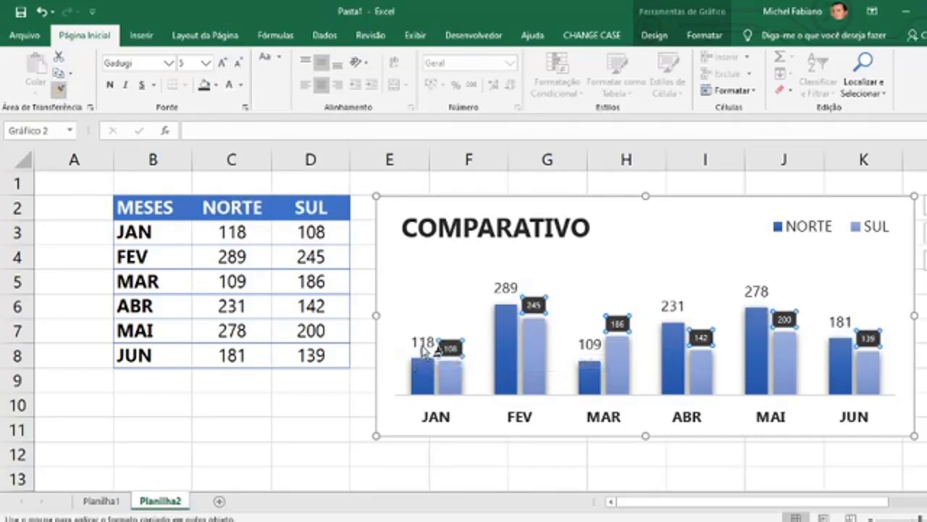
pyautogui.click(423, 351)
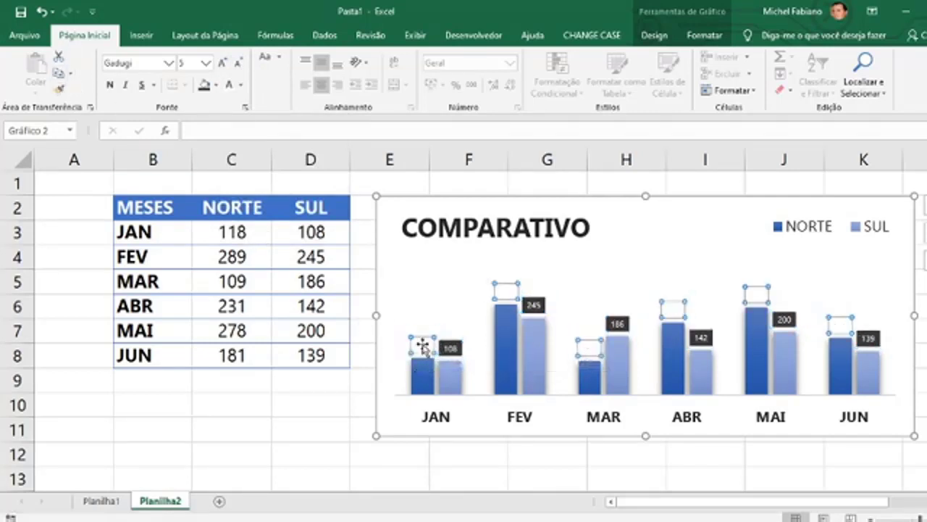
pyautogui.click(204, 86)
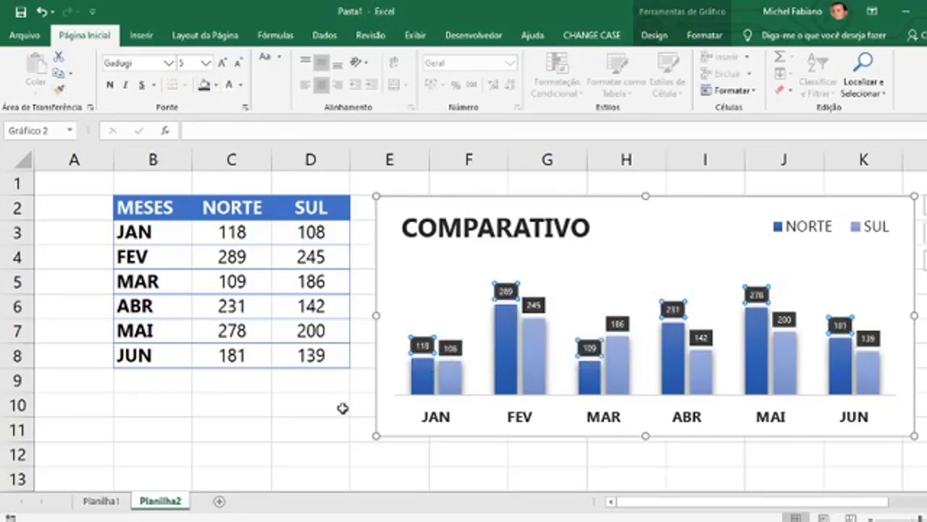
pyautogui.click(353, 437)
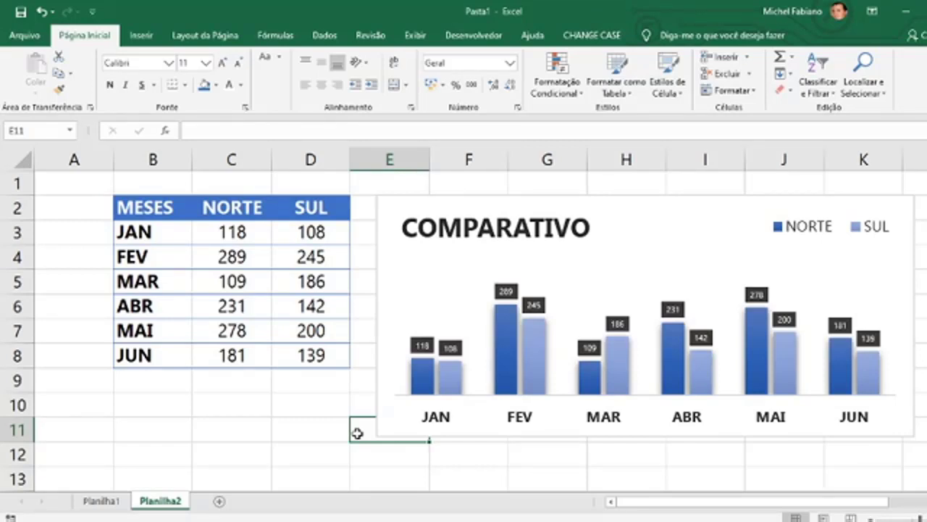
pyautogui.click(407, 310)
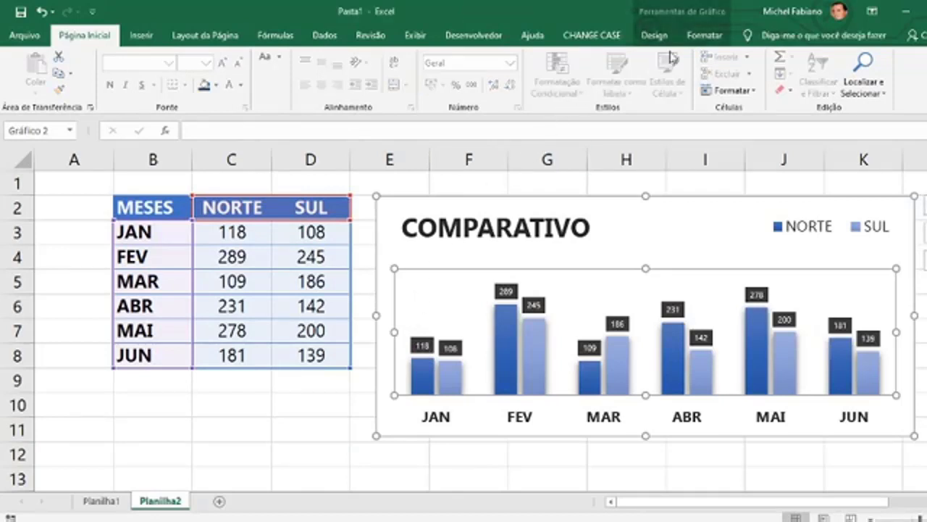
pyautogui.click(656, 35)
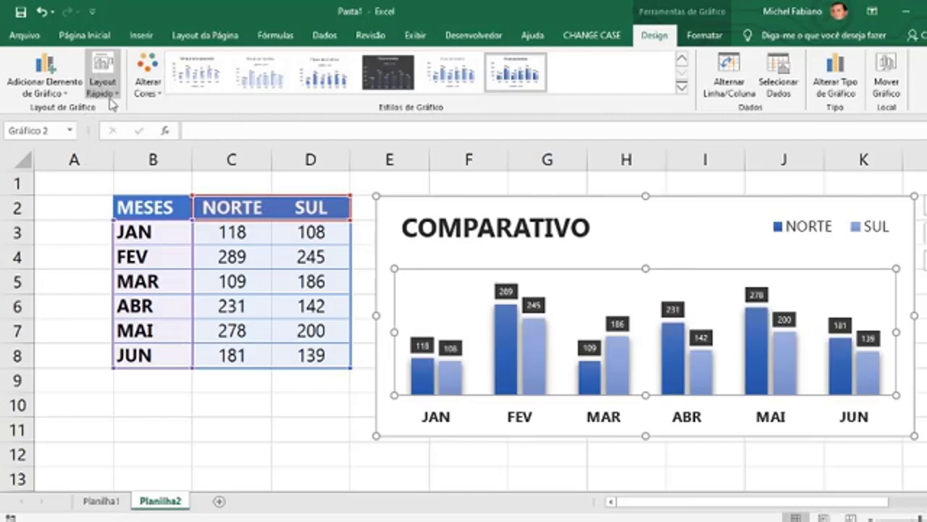
pyautogui.click(313, 424)
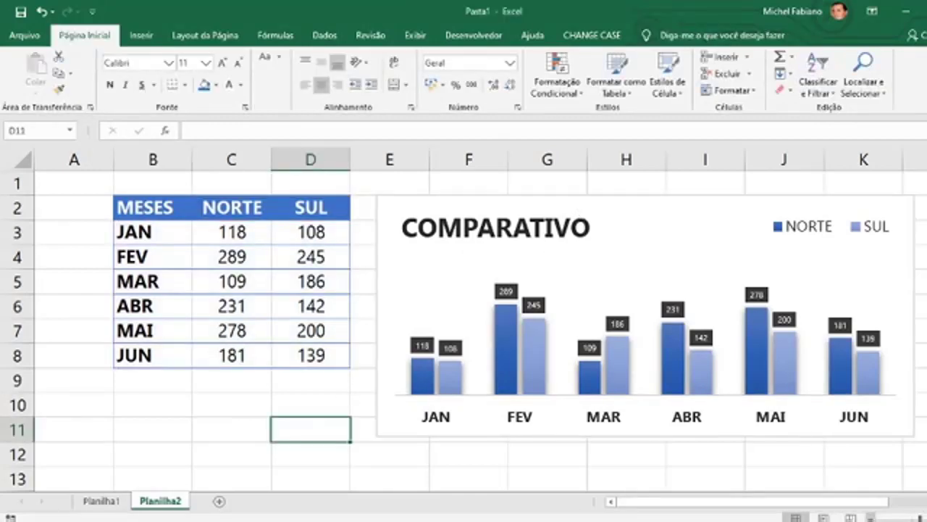
# - Move the COMPARATIVO chart to the right so it starts at column I, leaving columns E to H free
pyautogui.click(871, 518)
pyautogui.click(871, 518)
pyautogui.click(871, 518)
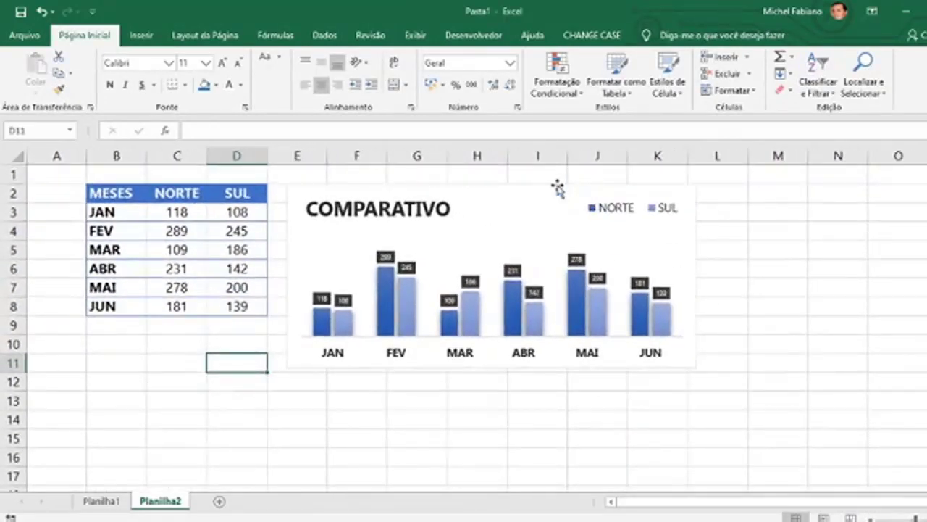
pyautogui.moveTo(557, 187); pyautogui.dragTo(805, 190)
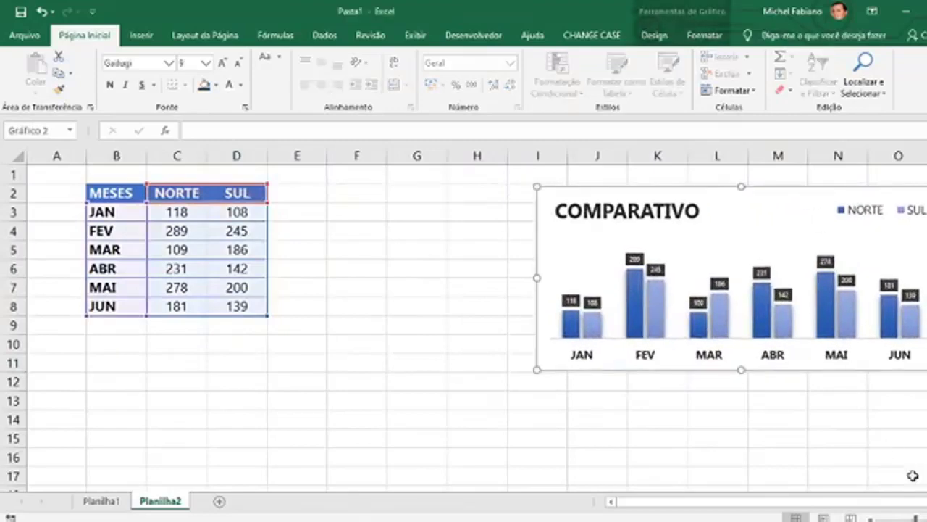
# - Add the row label TOTAL in cell B9, directly below JUN
pyautogui.click(926, 518)
pyautogui.click(926, 518)
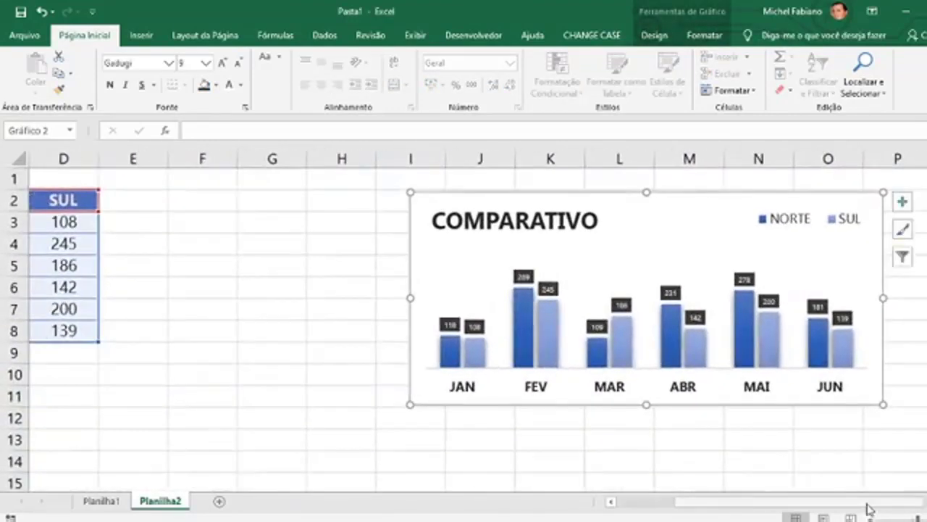
pyautogui.moveTo(867, 504); pyautogui.dragTo(726, 503)
pyautogui.click(139, 358)
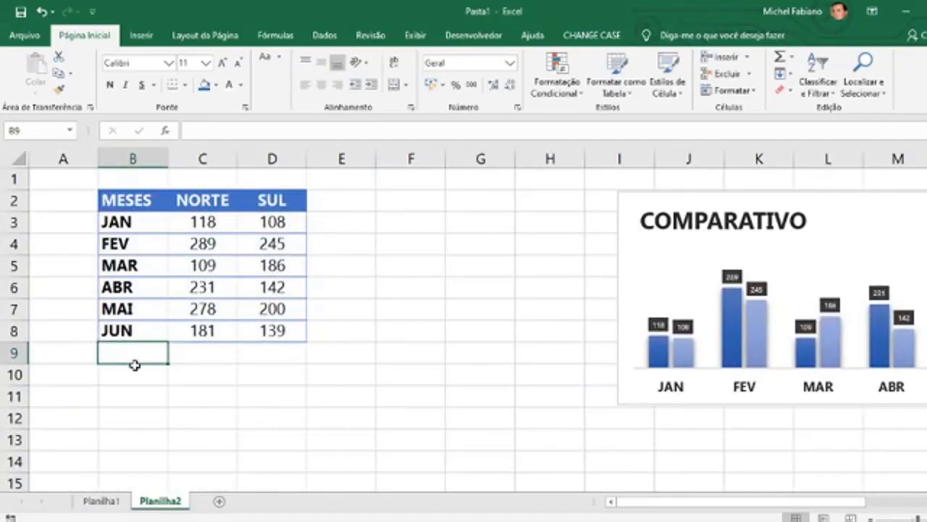
pyautogui.write('TOTAL')
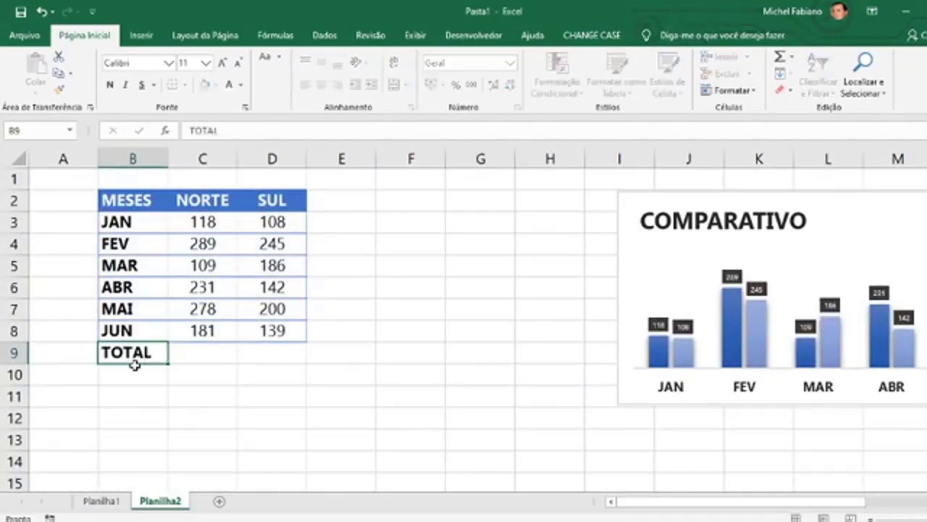
pyautogui.press('Return')
pyautogui.press('Up')
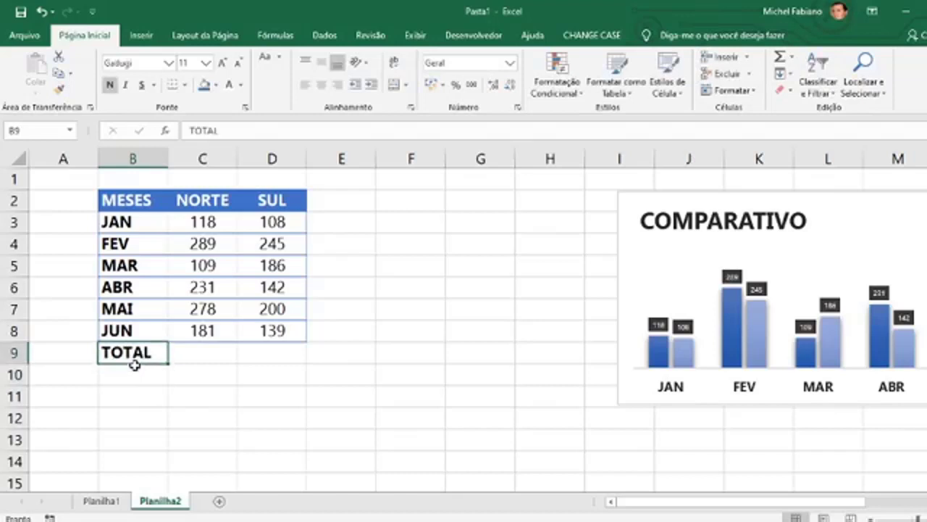
# - Sum the NORTE values with =SOMA(C3:C8) in C9 and fill the formula across to D9 for SUL
pyautogui.press('Right')
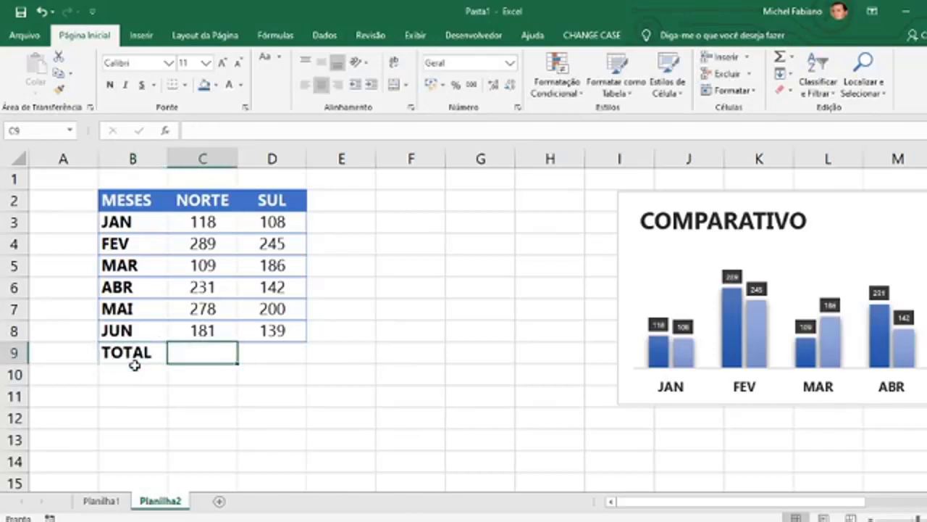
pyautogui.click(778, 58)
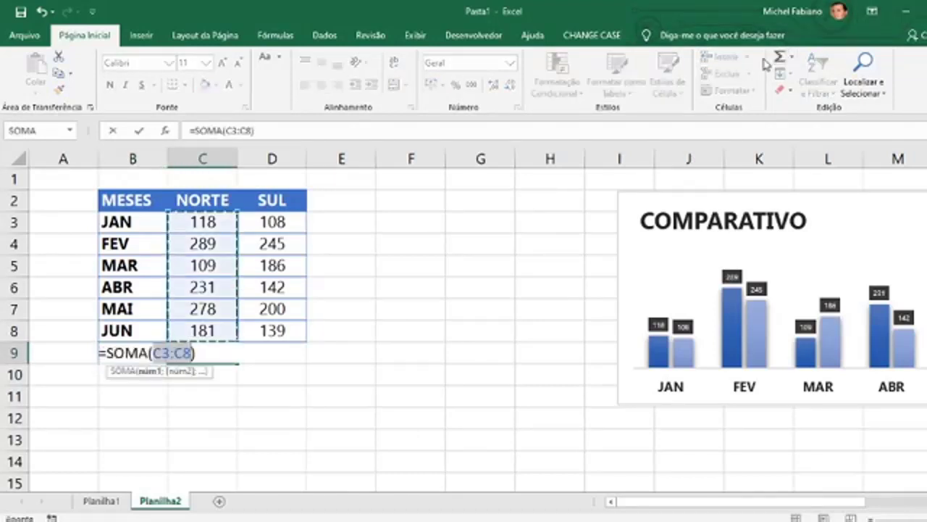
pyautogui.press('Return')
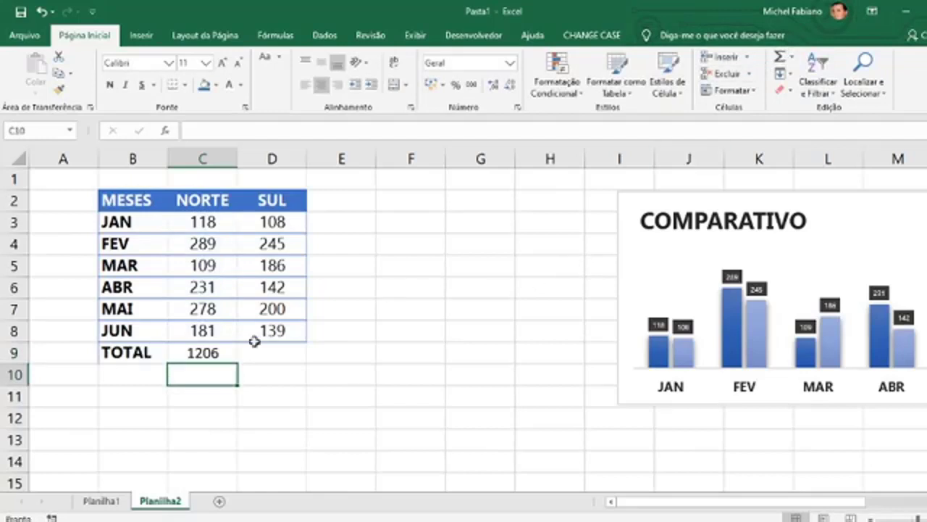
pyautogui.click(218, 352)
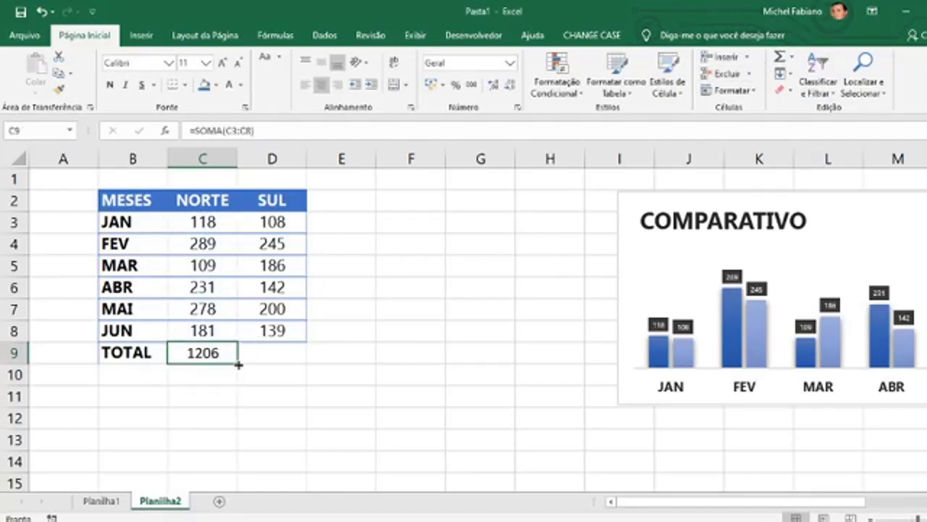
pyautogui.moveTo(238, 364); pyautogui.dragTo(238, 365)
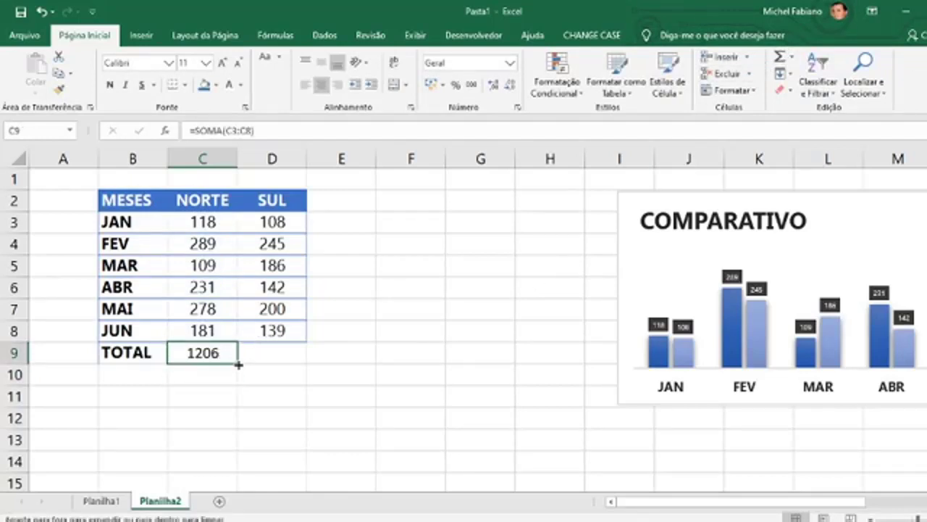
pyautogui.moveTo(238, 365); pyautogui.dragTo(298, 362)
pyautogui.click(294, 358)
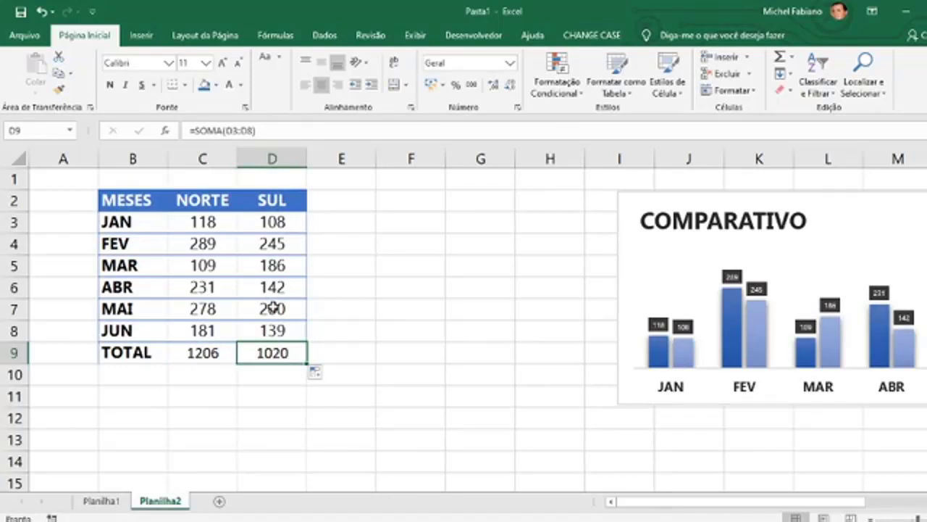
# - Add the column headers "% NORTE" in E2 and "% SUL" in F2
pyautogui.click(342, 201)
pyautogui.write('%')
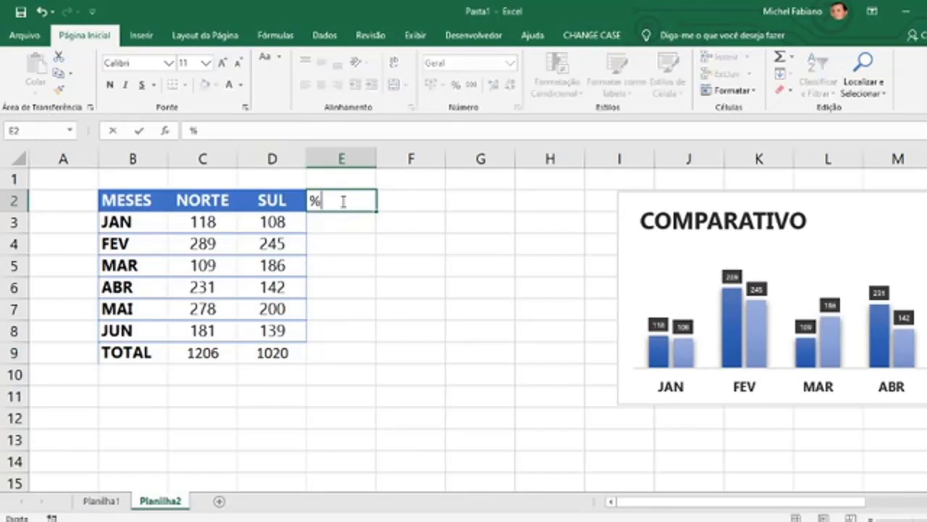
pyautogui.write(' NORTE')
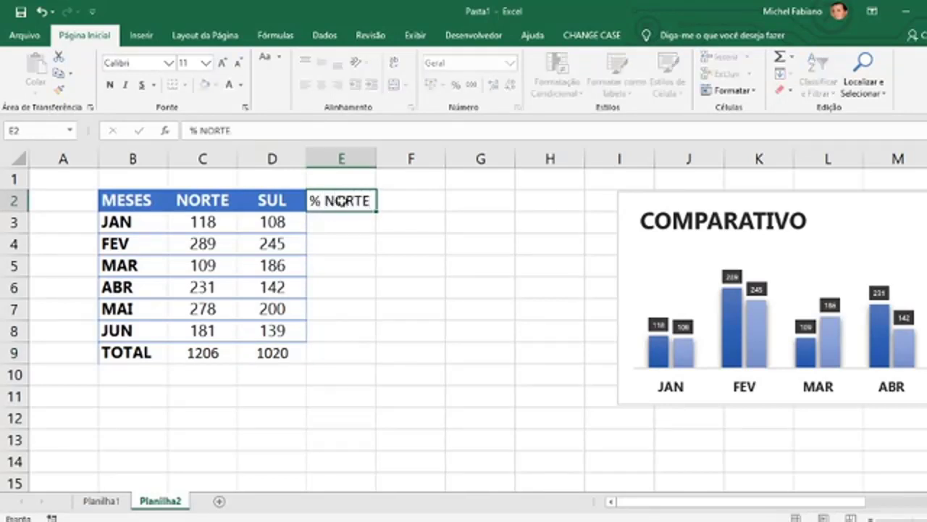
pyautogui.press('Tab')
pyautogui.write('% SUL')
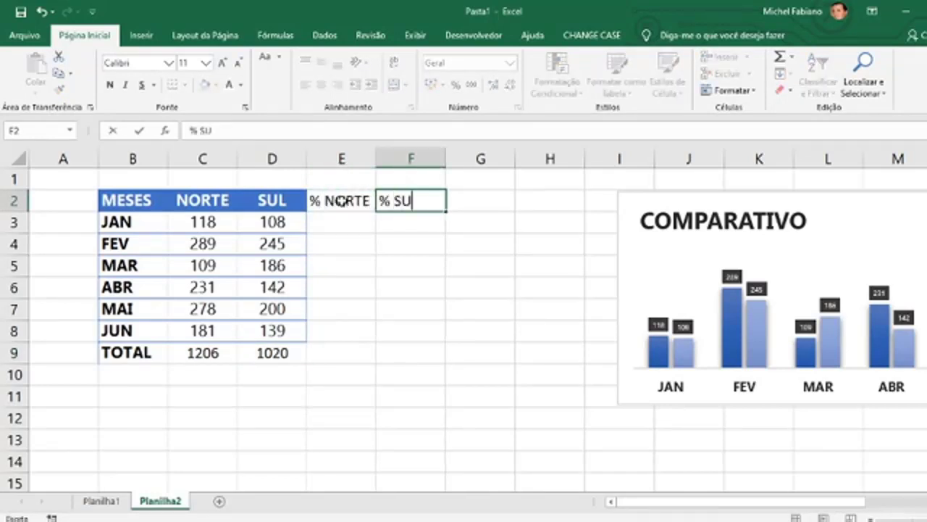
pyautogui.press('Return')
# - Calculate January's share of the NORTE total in E3 with the formula =C3/C9
pyautogui.press('Left')
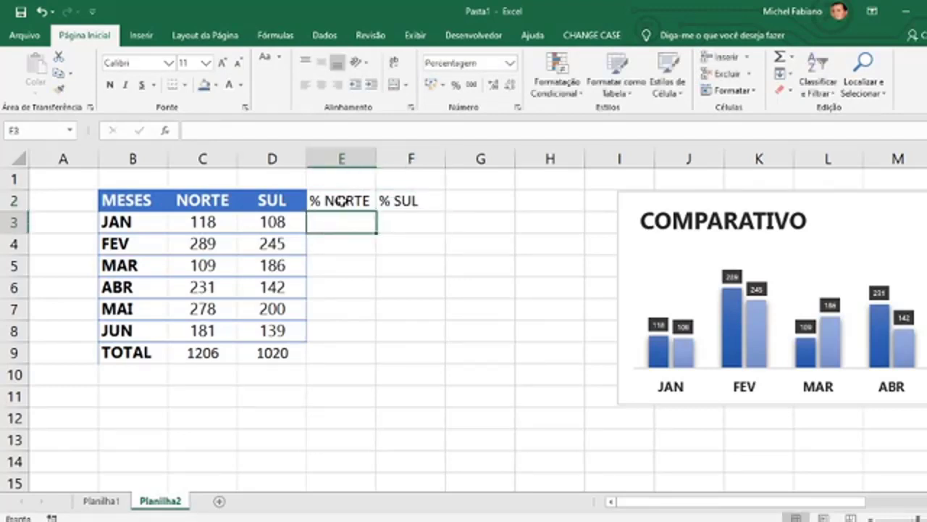
pyautogui.write('=')
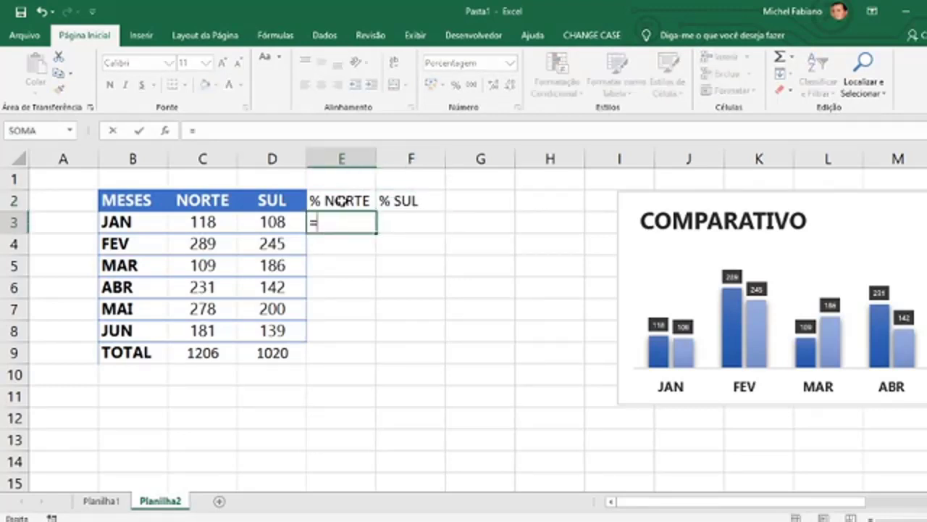
pyautogui.click(220, 223)
pyautogui.write('/')
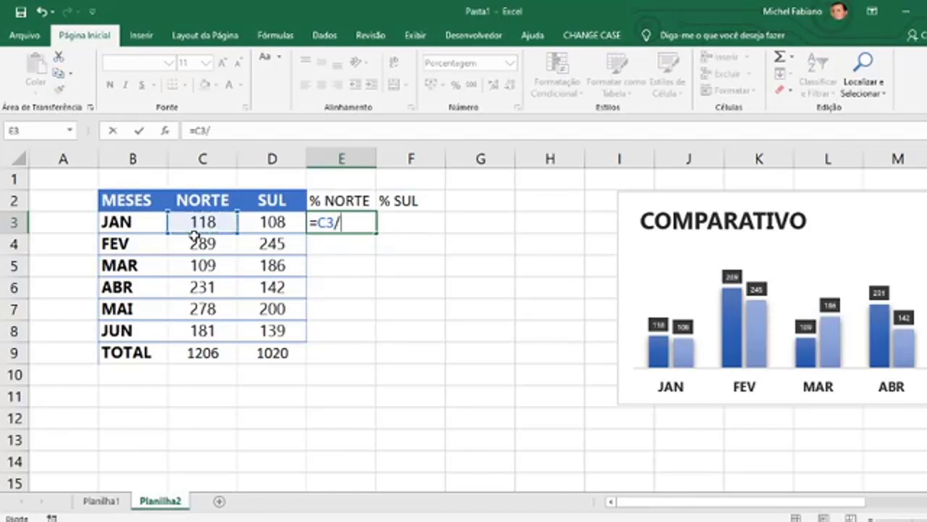
pyautogui.click(212, 354)
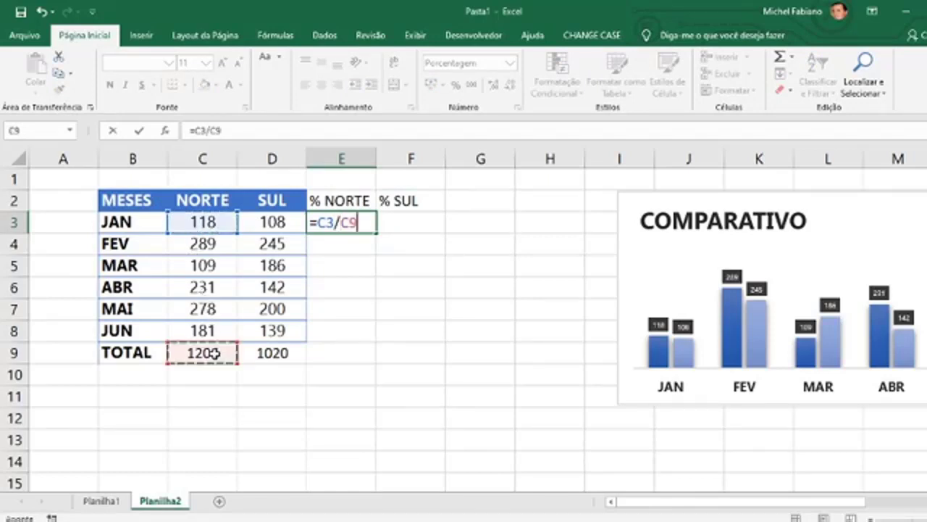
pyautogui.press('Return')
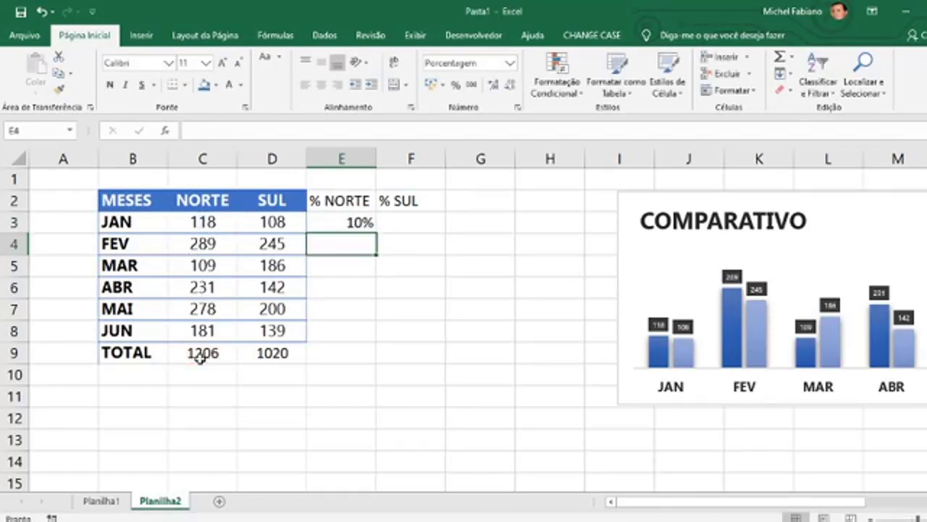
# - Try to fill the relative formula =C3/C9 from E3 down to E8 and inspect its cell references
pyautogui.click(358, 223)
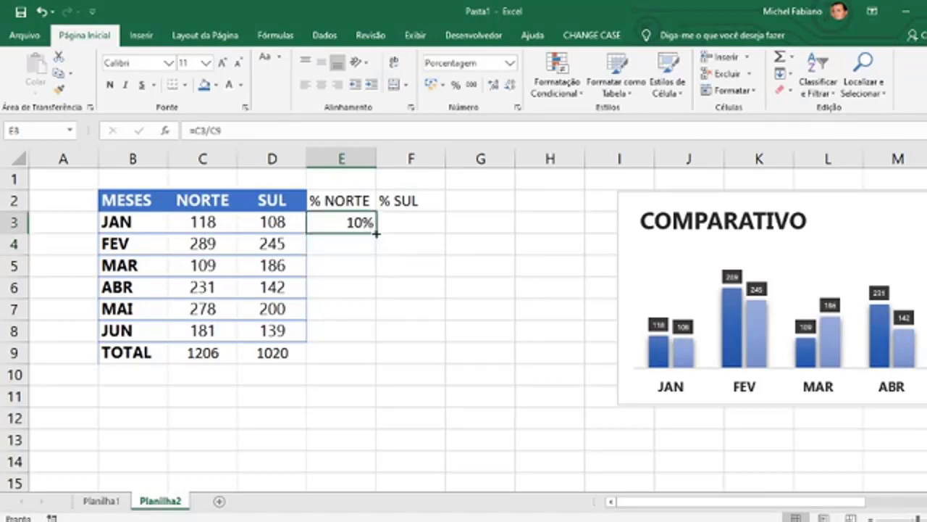
pyautogui.moveTo(376, 234); pyautogui.dragTo(363, 338)
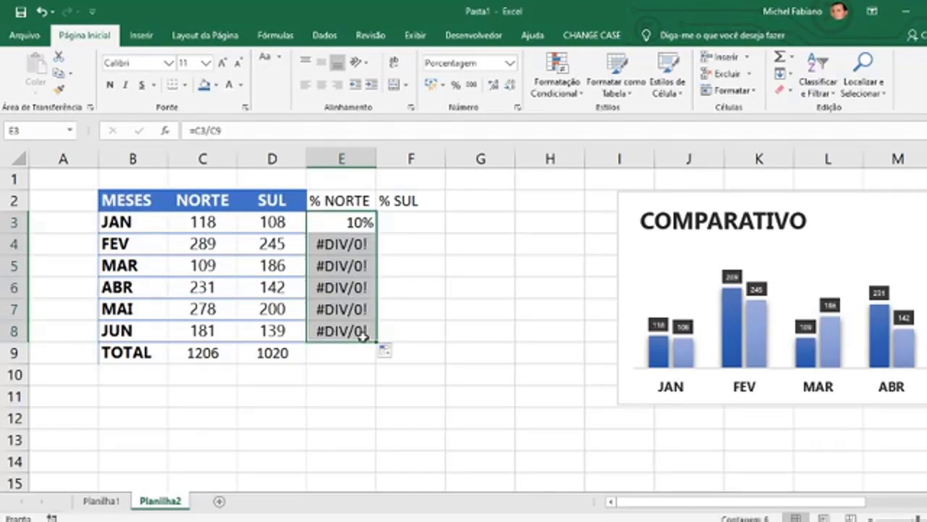
pyautogui.click(365, 221)
pyautogui.doubleClick(364, 221)
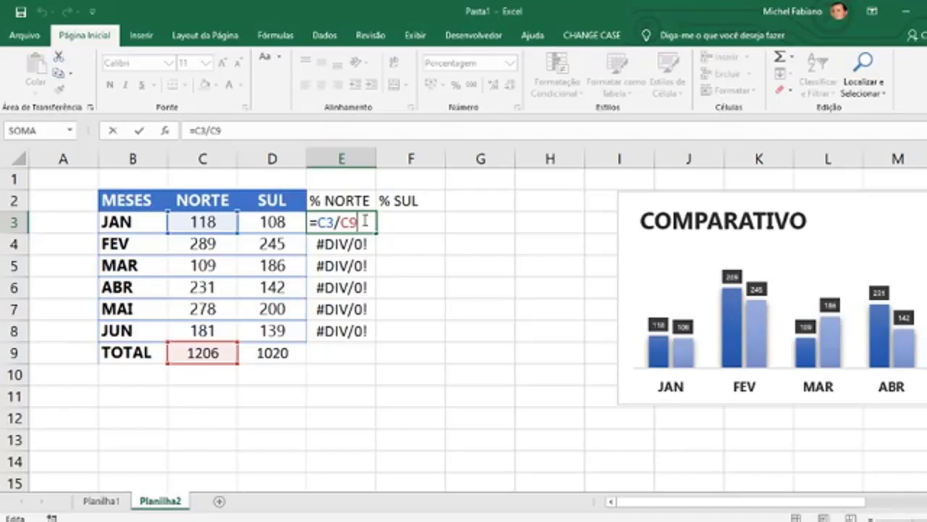
pyautogui.hotkey('ctrl', 'Return')
# - Lock the NORTE total reference in E3 so the formula reads =C3/$C$9, and fill it down to E8
pyautogui.doubleClick(365, 224)
pyautogui.press('BackSpace')
pyautogui.press('BackSpace')
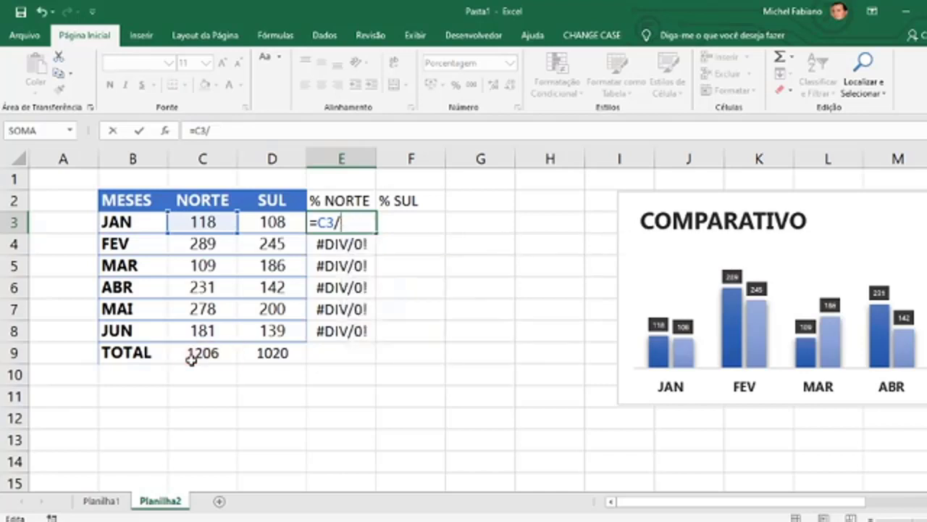
pyautogui.click(189, 359)
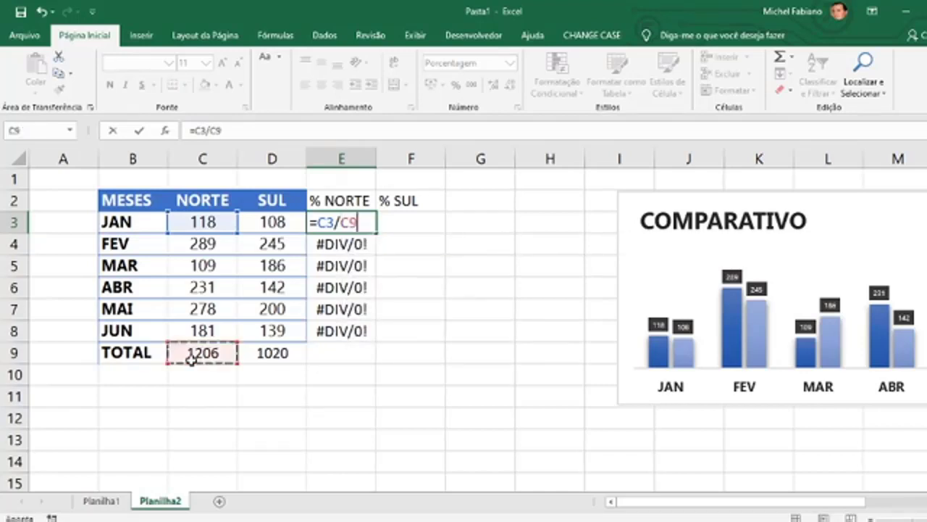
pyautogui.press('F4')
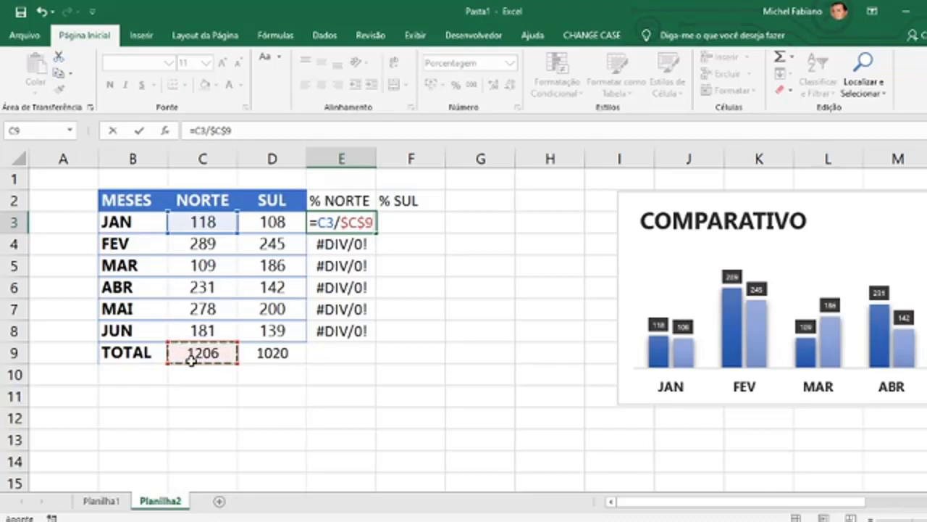
pyautogui.press('Return')
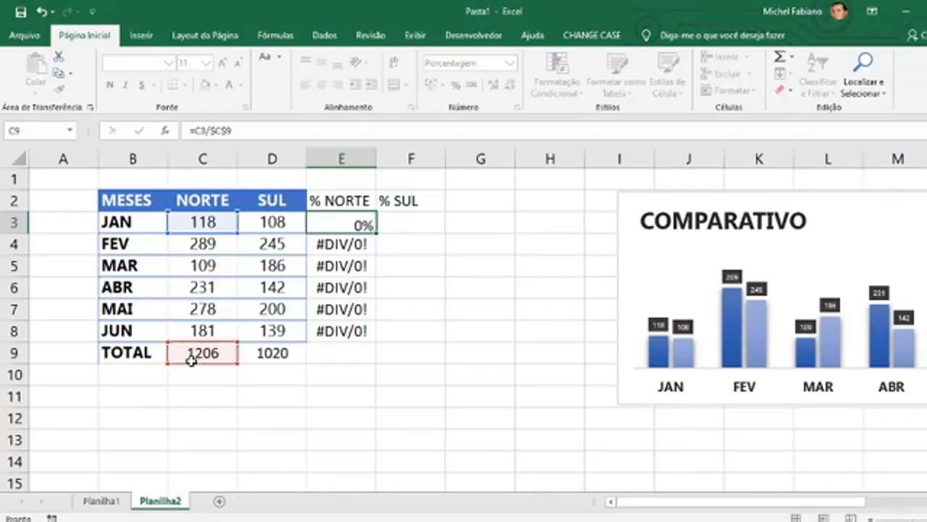
pyautogui.click(352, 223)
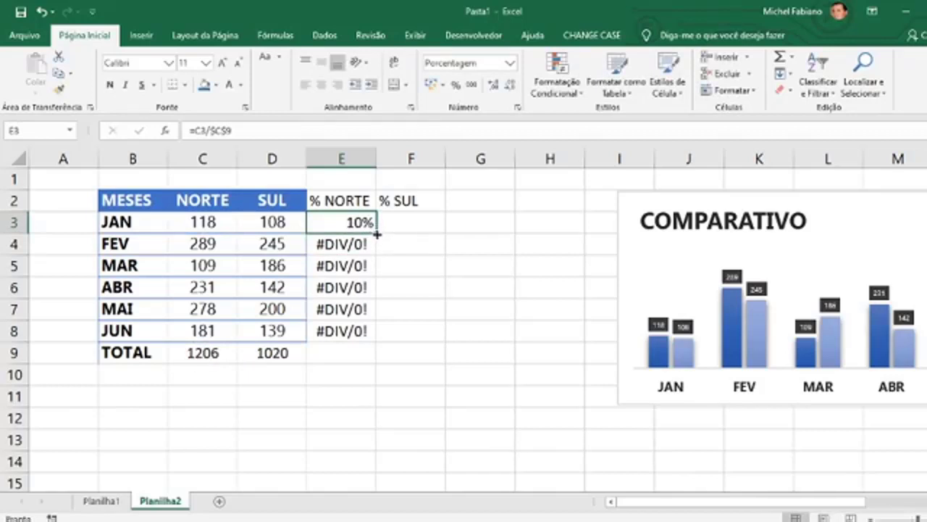
pyautogui.moveTo(377, 235); pyautogui.dragTo(362, 334)
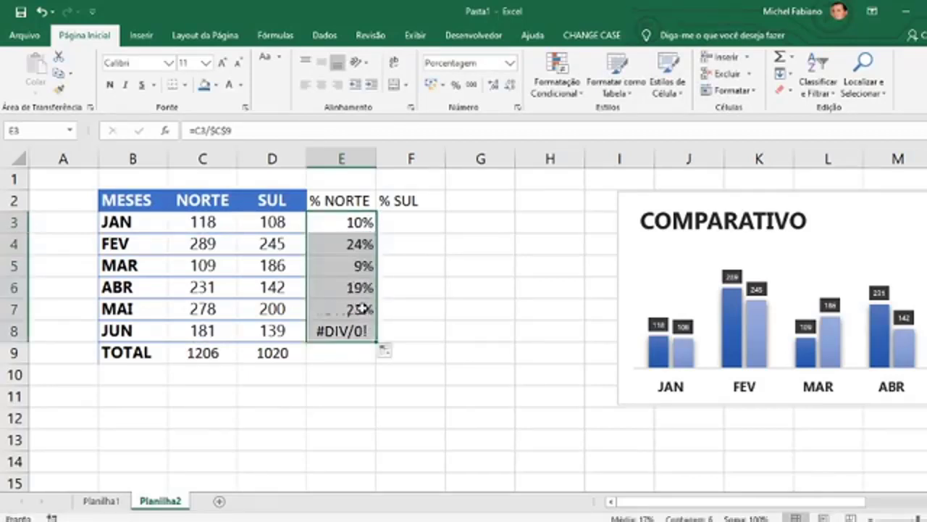
# - Check the cell references of the filled % NORTE formulas in E4, E5 and E6
pyautogui.doubleClick(361, 244)
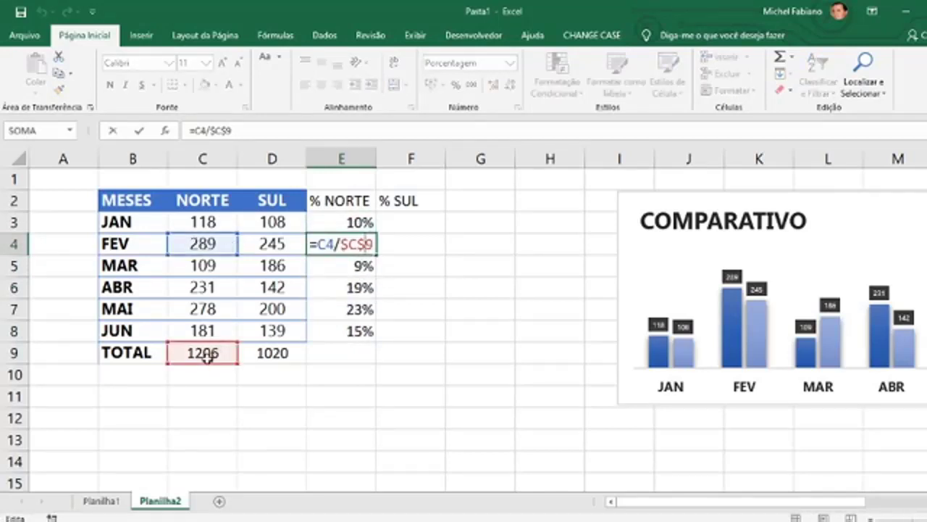
pyautogui.click(348, 265)
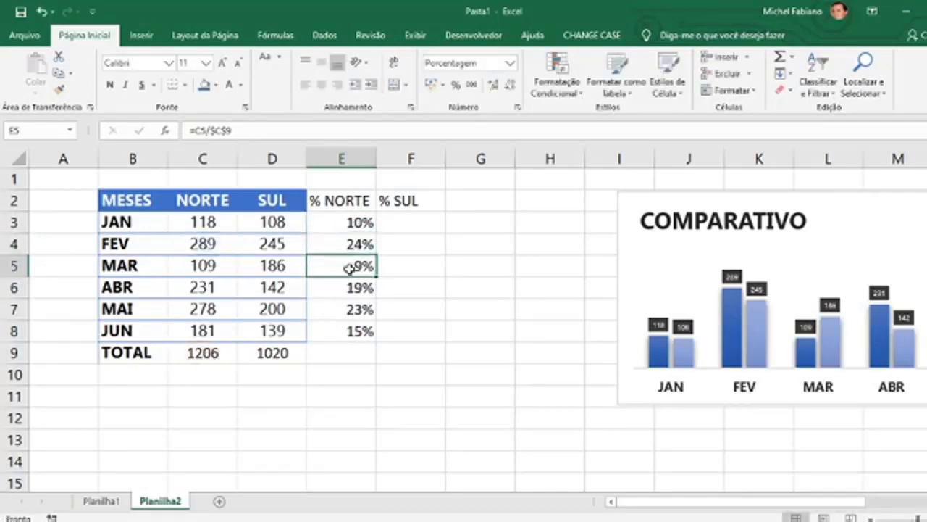
pyautogui.doubleClick(348, 265)
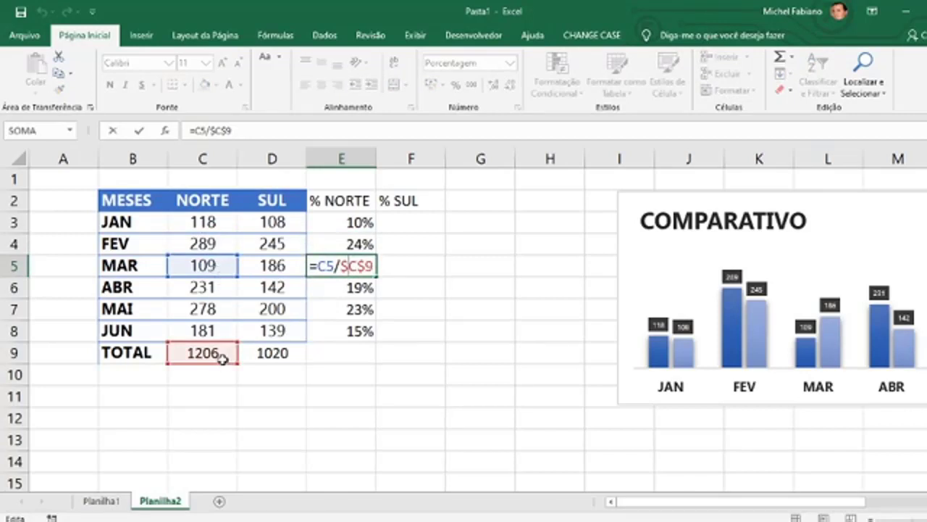
pyautogui.click(353, 290)
pyautogui.doubleClick(352, 289)
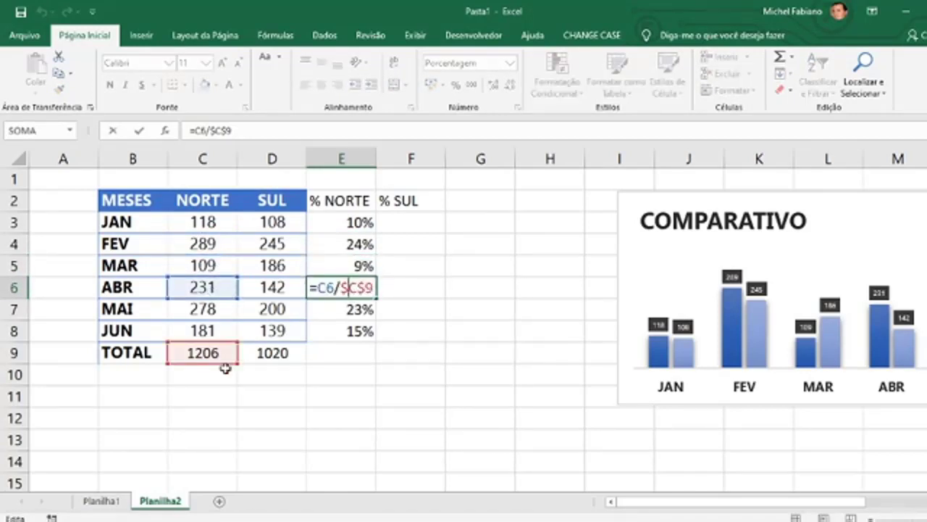
pyautogui.press('Return')
# - Calculate January's share of the SUL total in F3 with the locked-reference formula =D3/$D$9
pyautogui.click(394, 223)
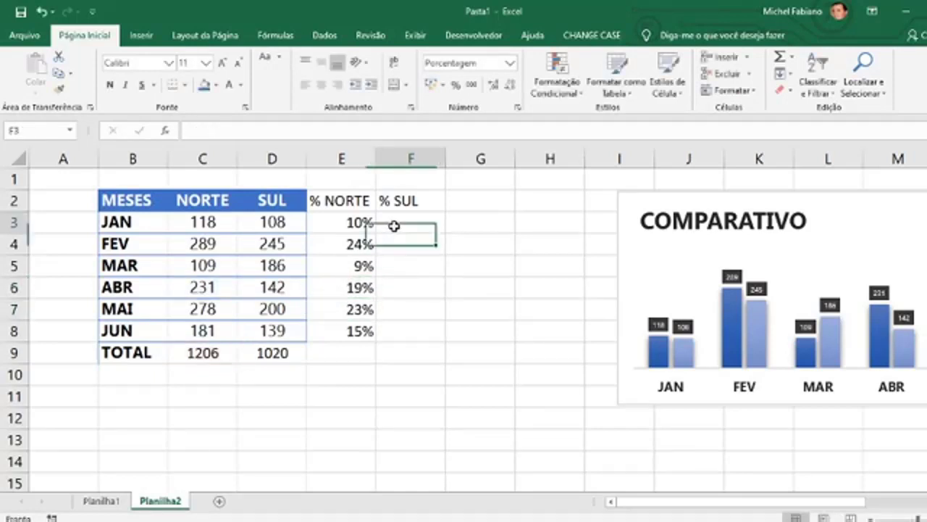
pyautogui.write('=')
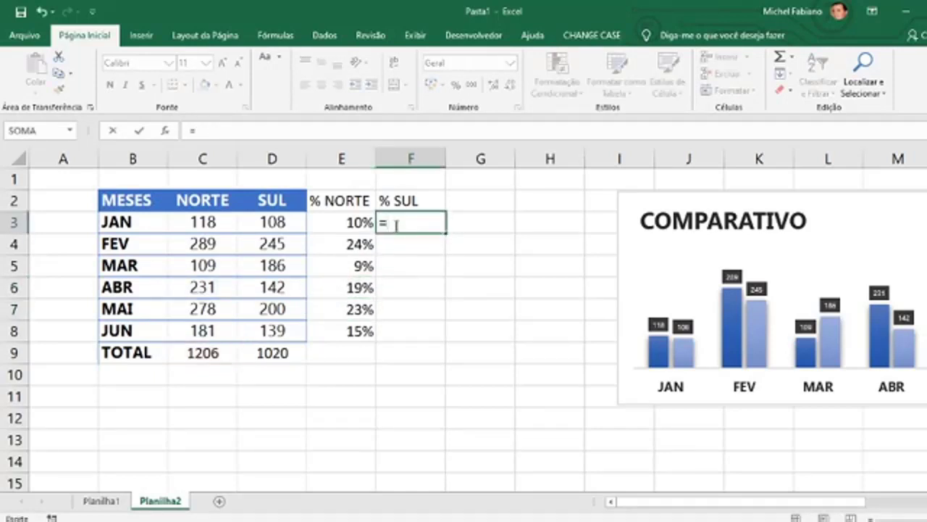
pyautogui.click(290, 222)
pyautogui.write('/')
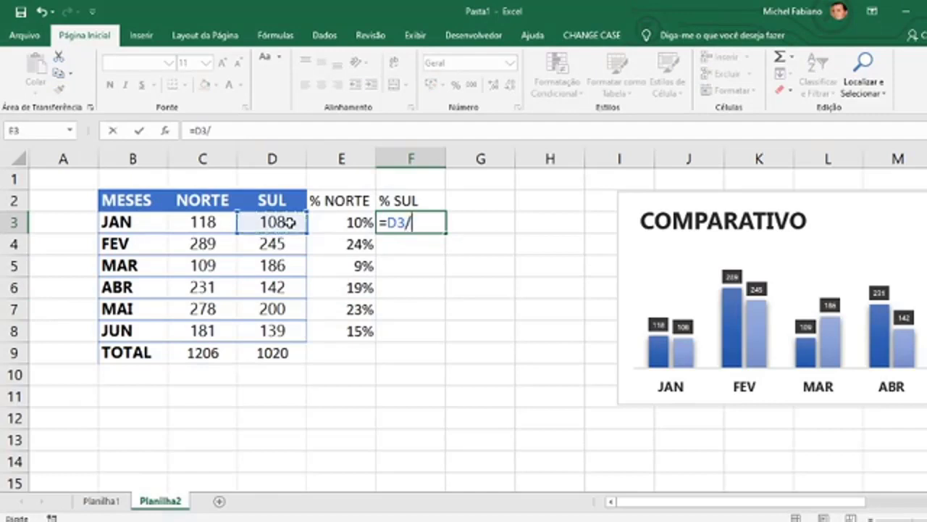
pyautogui.click(280, 352)
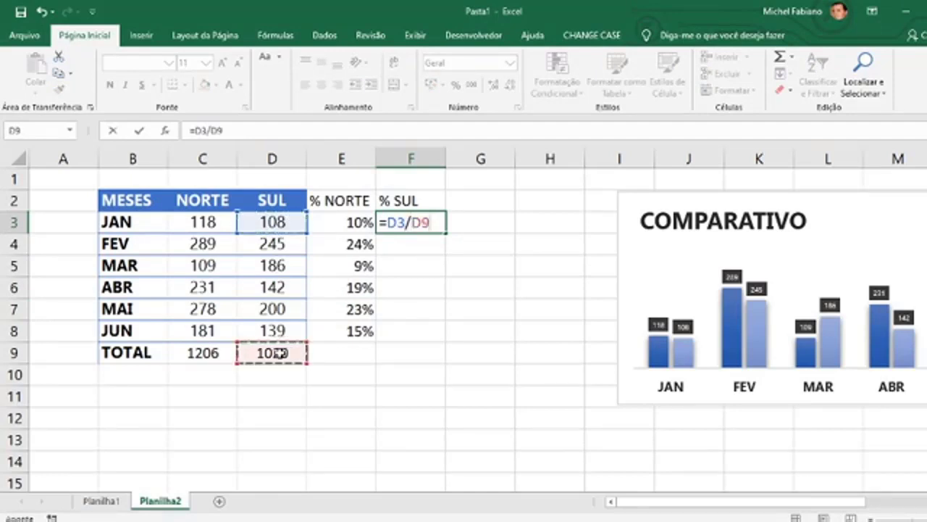
pyautogui.press('F4')
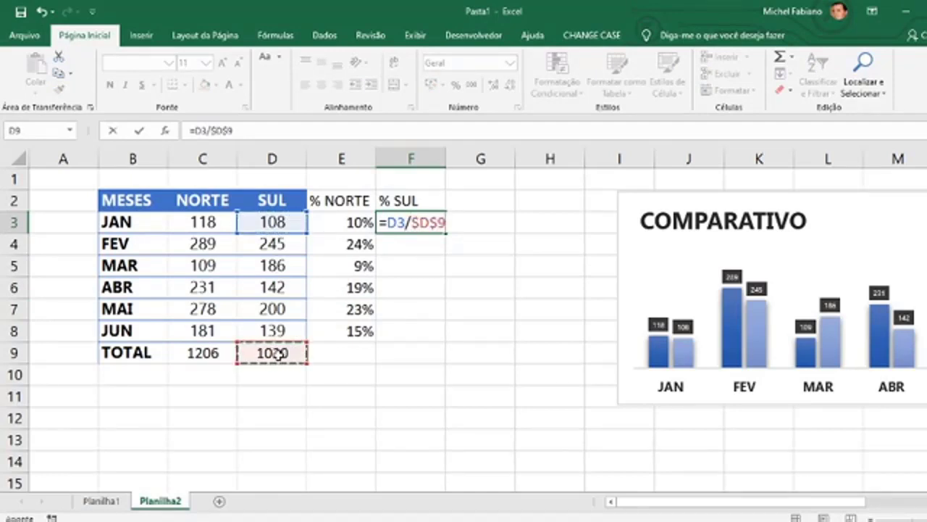
pyautogui.press('Return')
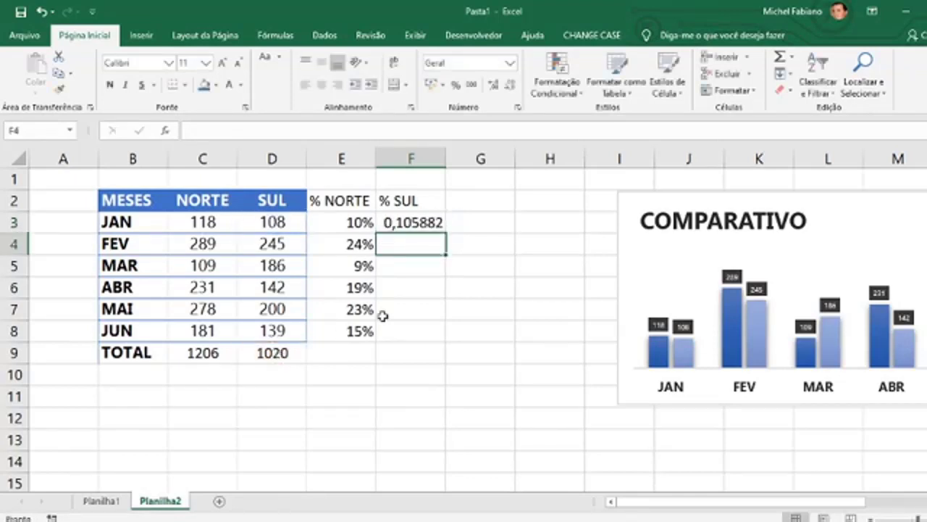
# - Format F3 as a percentage and fill its formula down to F8
pyautogui.click(438, 222)
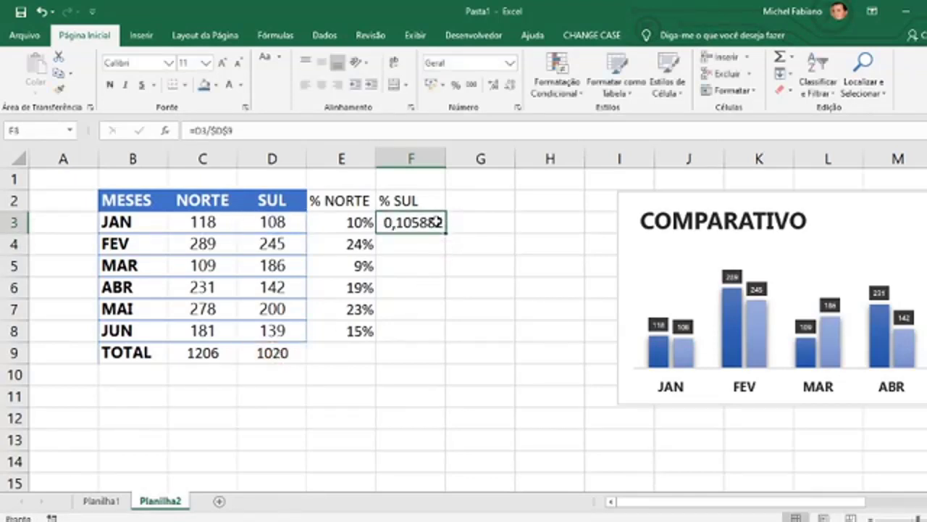
pyautogui.click(456, 84)
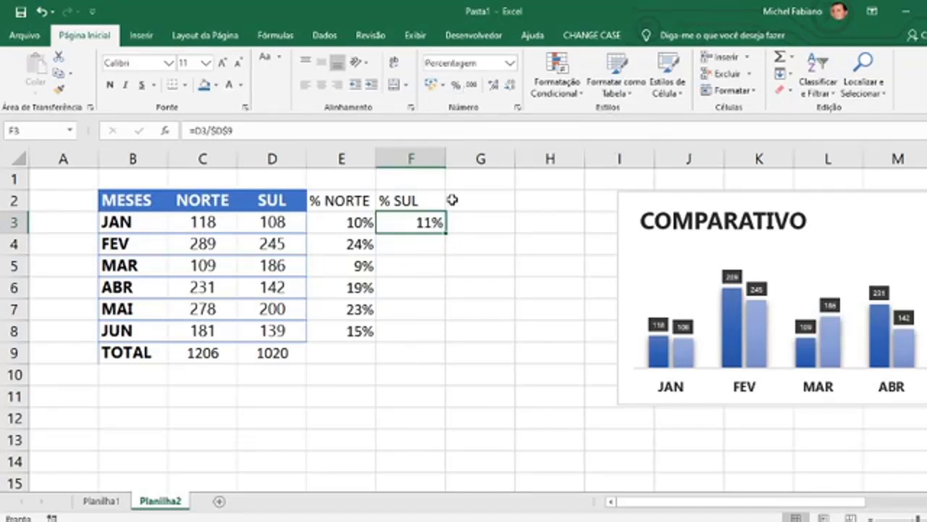
pyautogui.moveTo(446, 236); pyautogui.dragTo(443, 341)
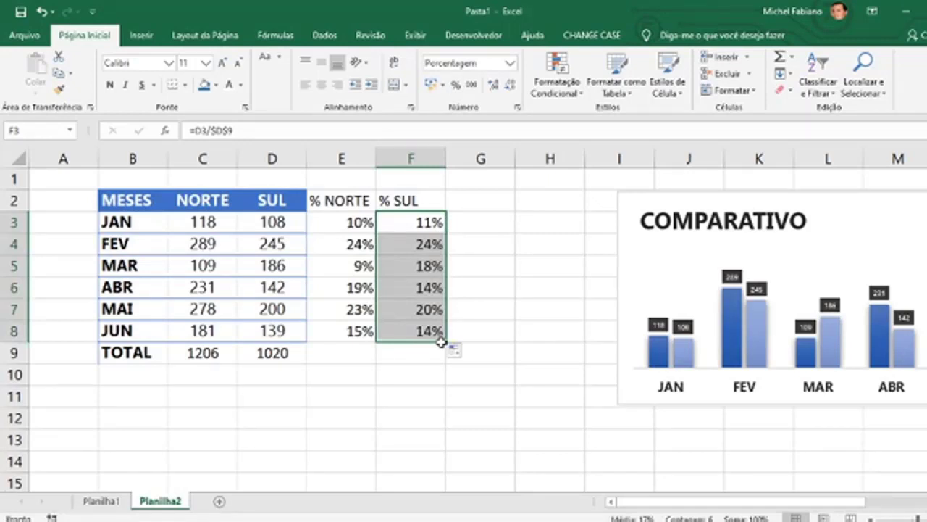
# - Sum the % NORTE and % SUL columns in the TOTAL row, cells E9 and F9
pyautogui.moveTo(366, 356); pyautogui.dragTo(387, 356)
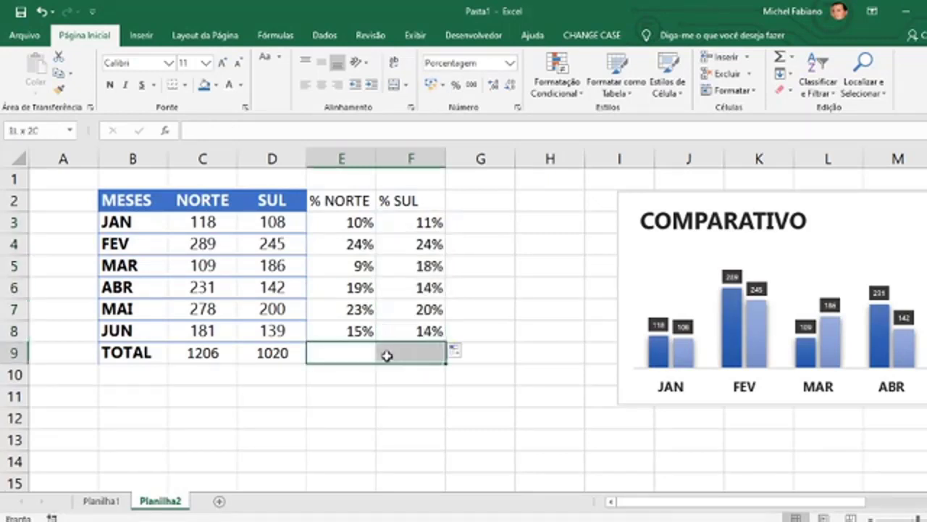
pyautogui.click(387, 356)
pyautogui.click(368, 354)
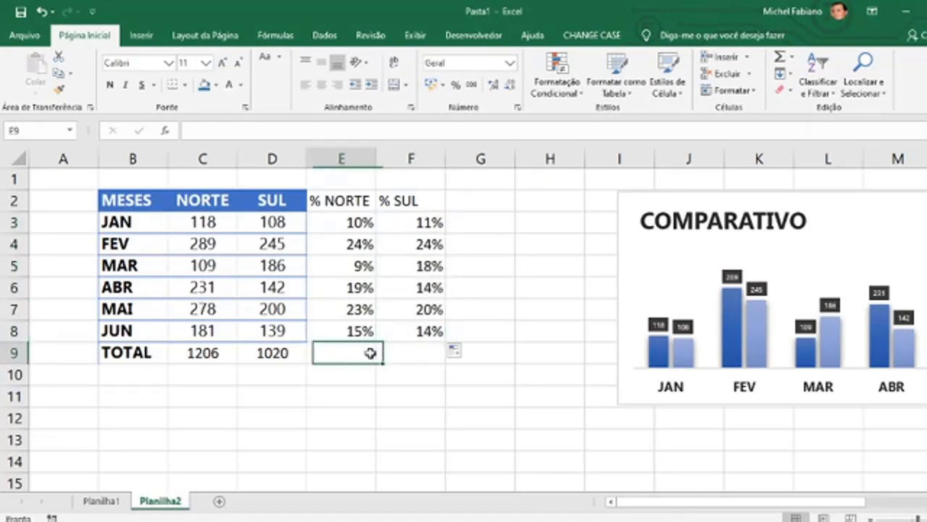
pyautogui.click(778, 58)
pyautogui.press('Return')
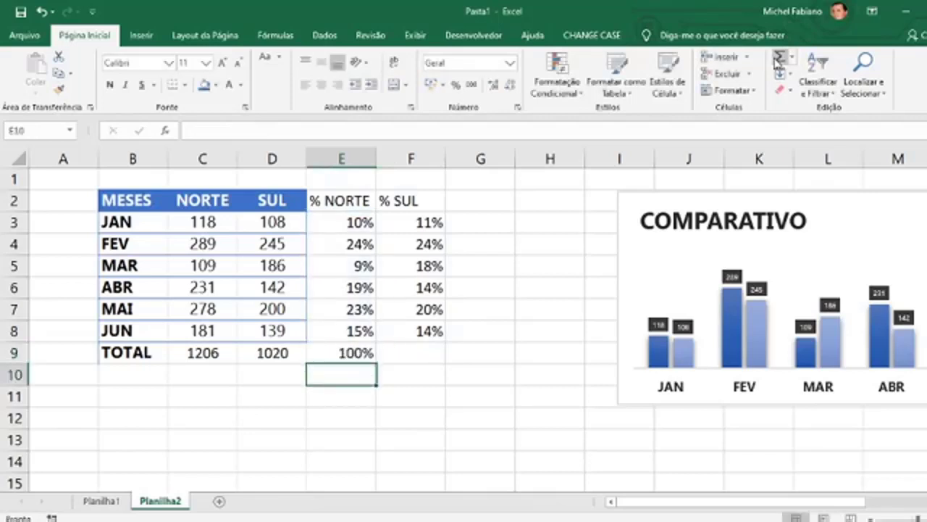
pyautogui.click(423, 346)
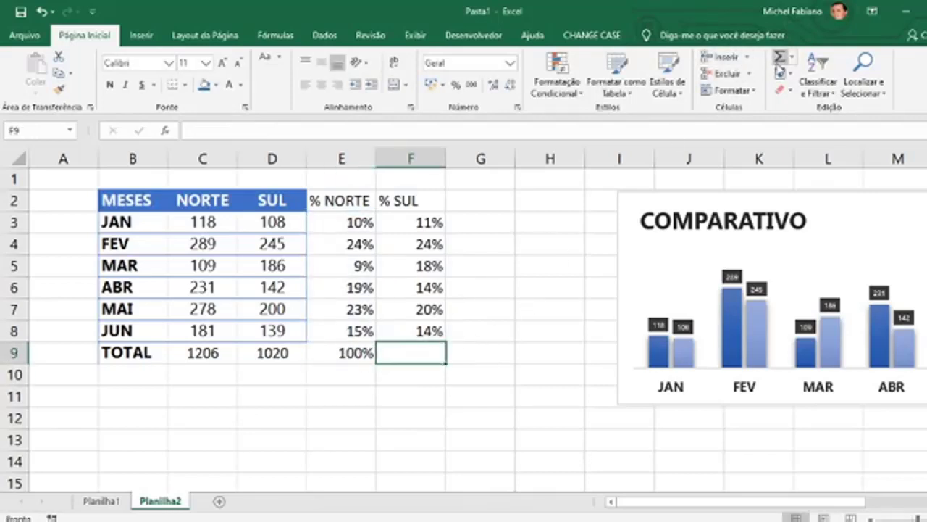
pyautogui.click(778, 58)
pyautogui.click(779, 61)
pyautogui.press('Return')
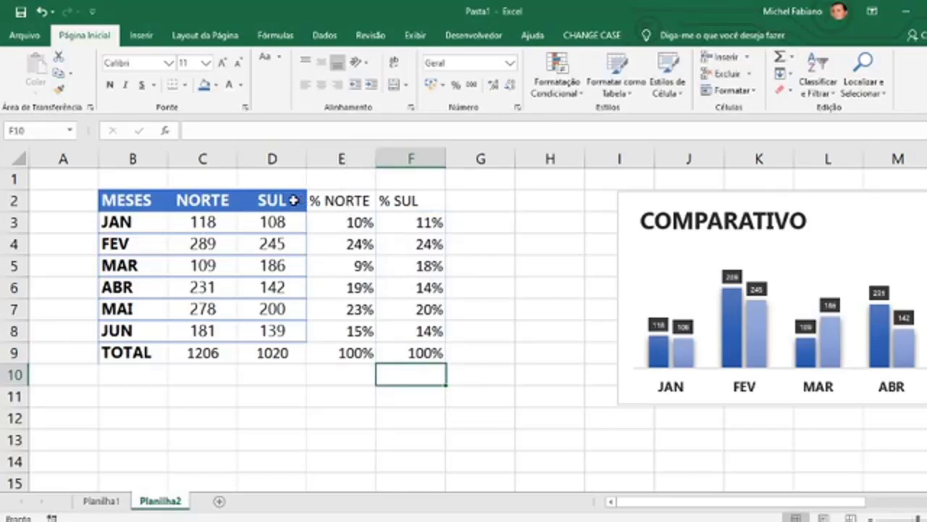
# - Label B10 as MÉDIA and calculate the NORTE average in C10 with =MÉDIA(C3:C8)
pyautogui.click(149, 379)
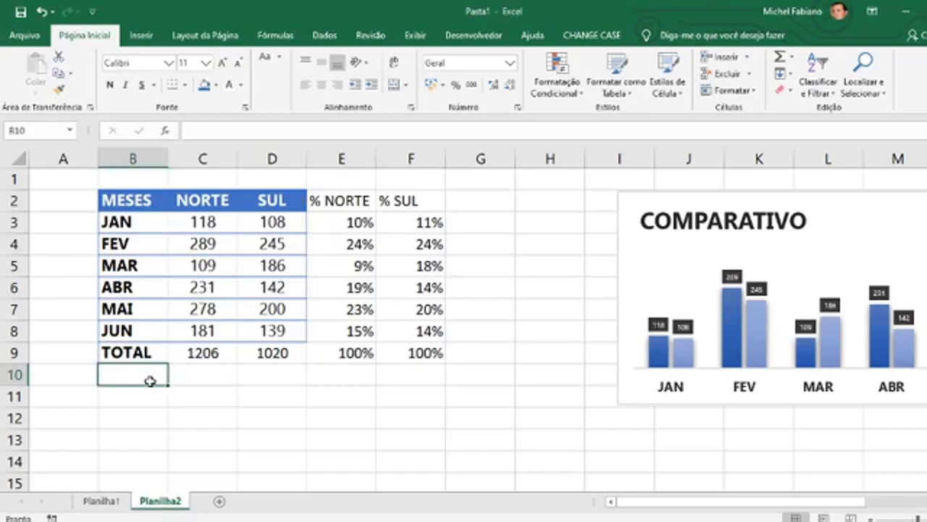
pyautogui.write('MÉDIA')
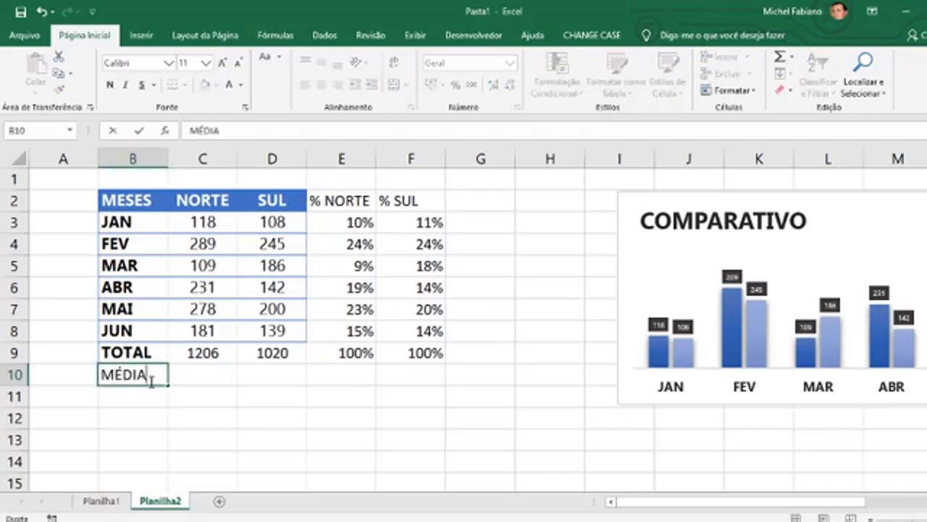
pyautogui.press('Tab')
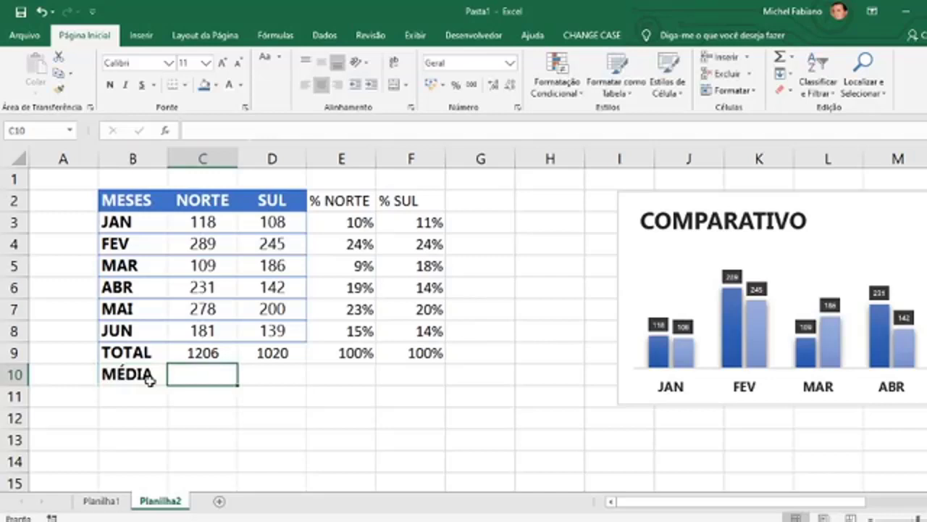
pyautogui.click(793, 58)
pyautogui.click(808, 94)
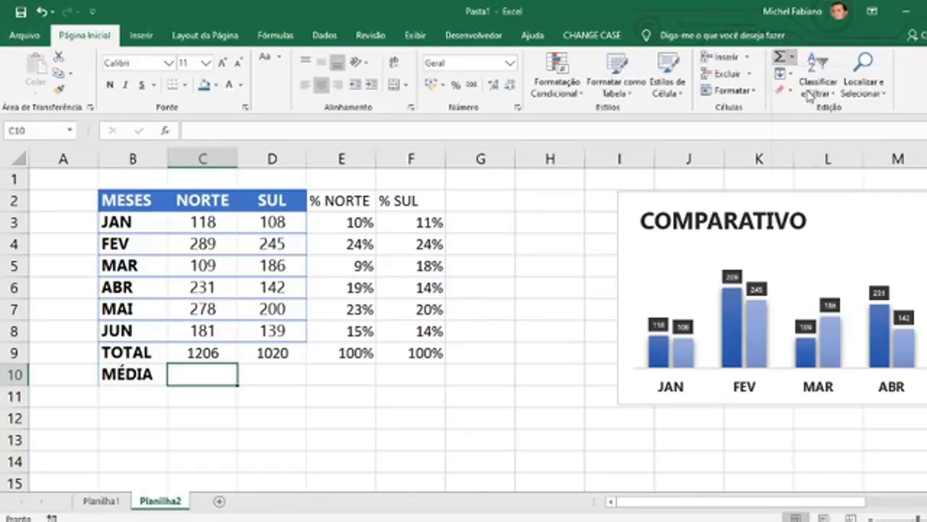
pyautogui.moveTo(207, 226); pyautogui.dragTo(203, 330)
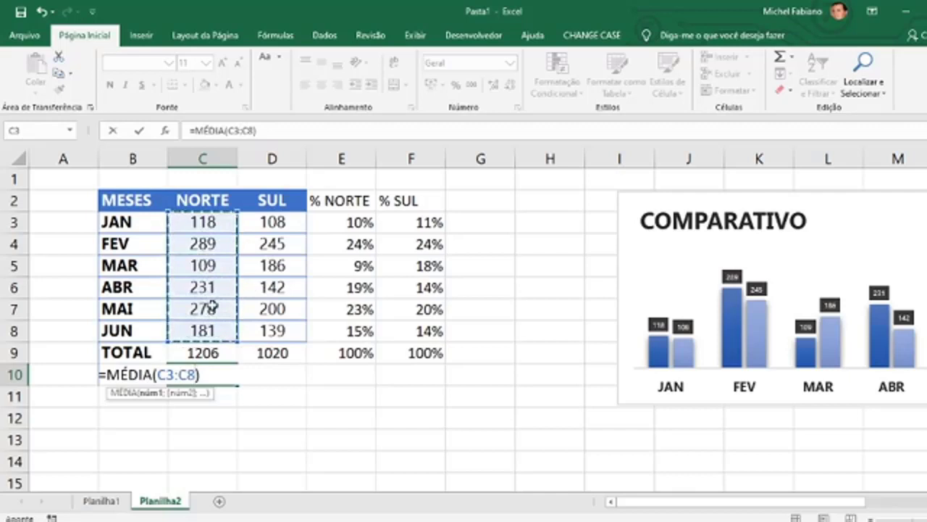
pyautogui.press('Return')
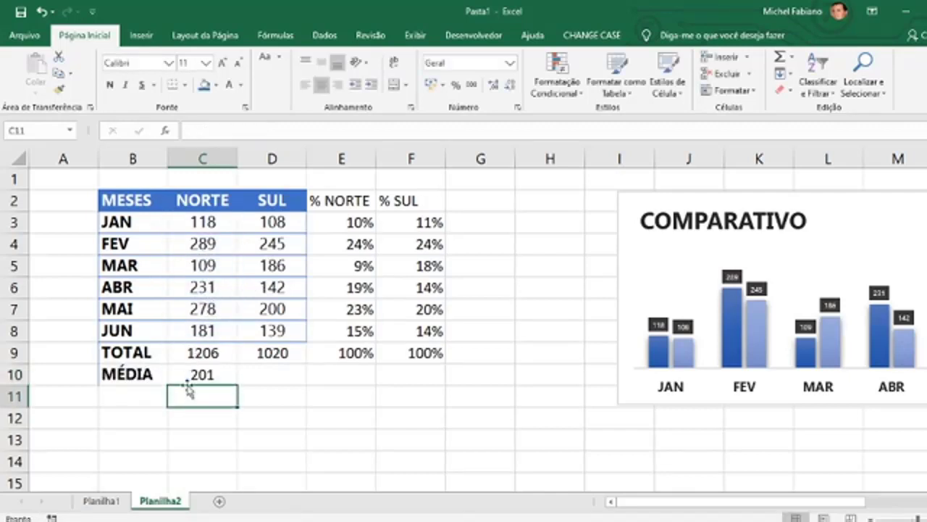
# - Fill the average formula from C10 across to D10 for the SUL column and check the copied formula
pyautogui.click(211, 377)
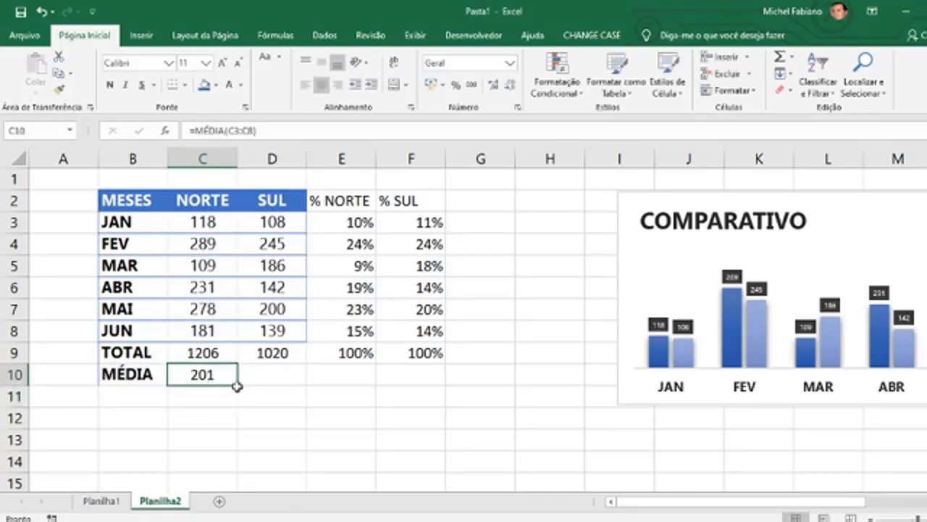
pyautogui.moveTo(237, 386); pyautogui.dragTo(300, 387)
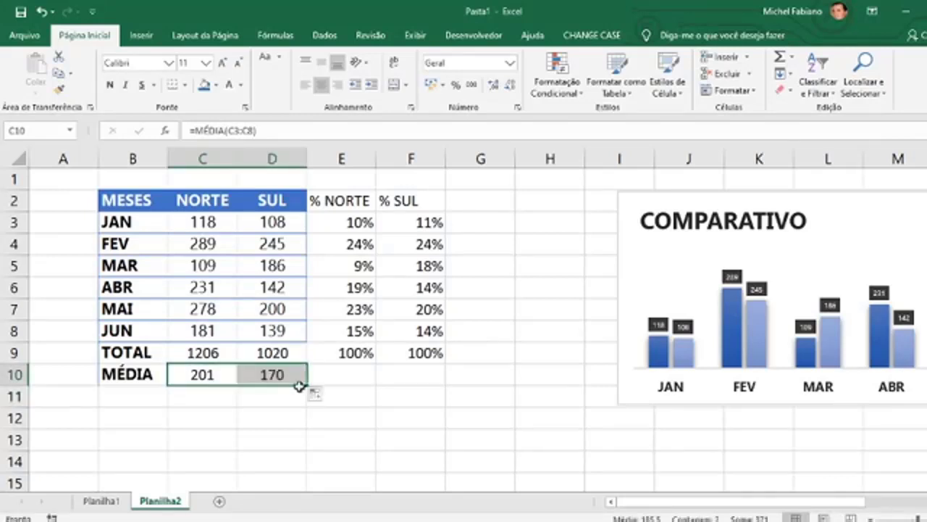
pyautogui.click(292, 375)
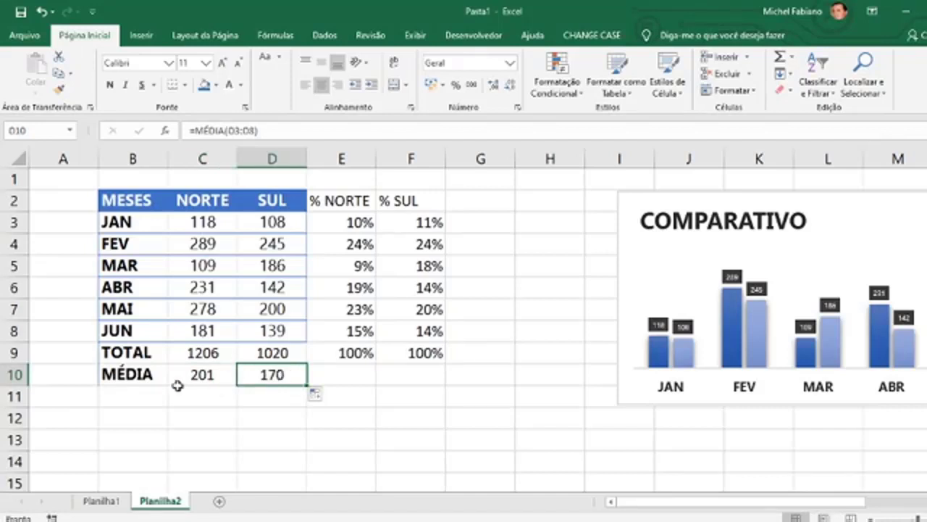
# - Label B11 as MÁXIMO and widen column B so the label fits
pyautogui.click(154, 392)
pyautogui.write('MÁXIMO')
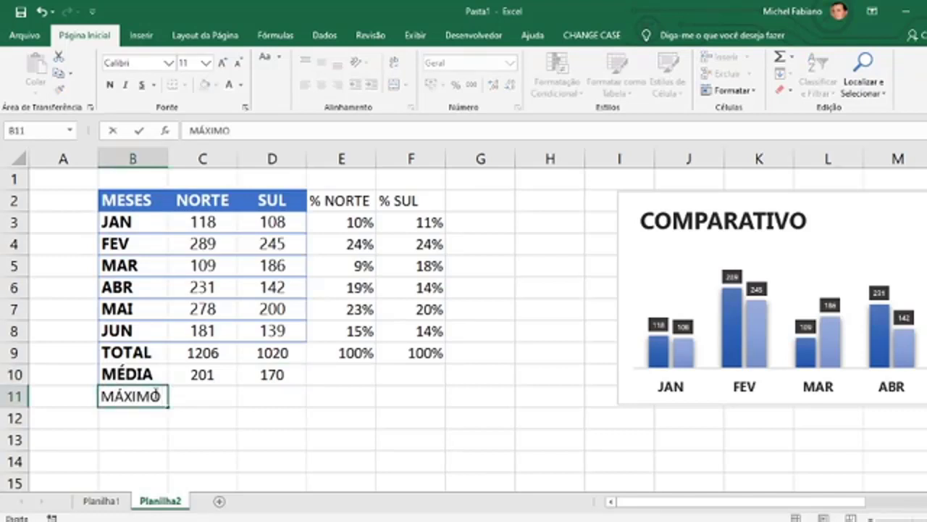
pyautogui.press('Return')
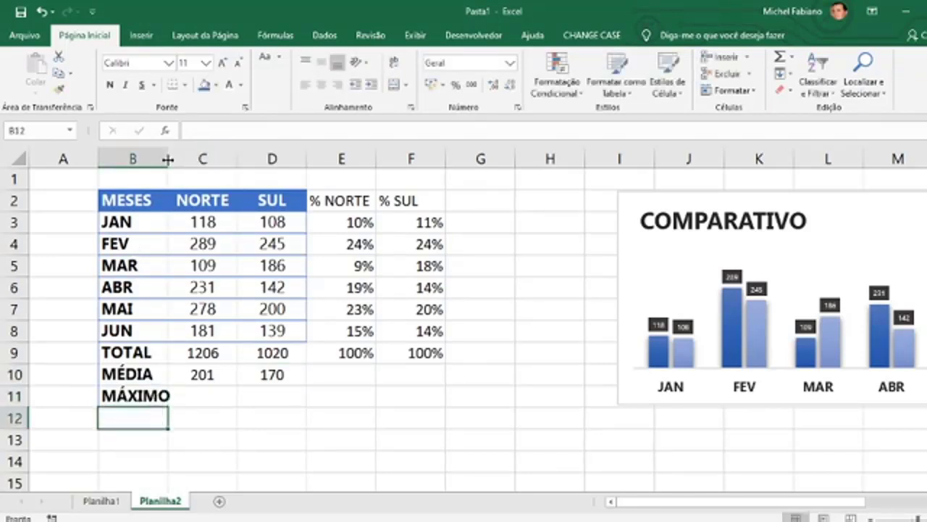
pyautogui.moveTo(167, 158); pyautogui.dragTo(182, 158)
# - Calculate the NORTE maximum in C11 with the MÁXIMO function over C3:C8
pyautogui.click(226, 391)
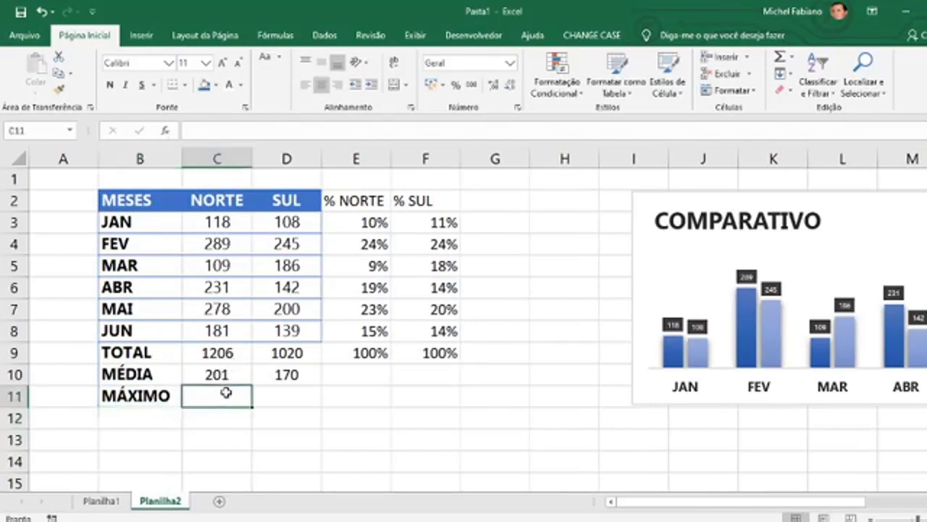
pyautogui.click(791, 57)
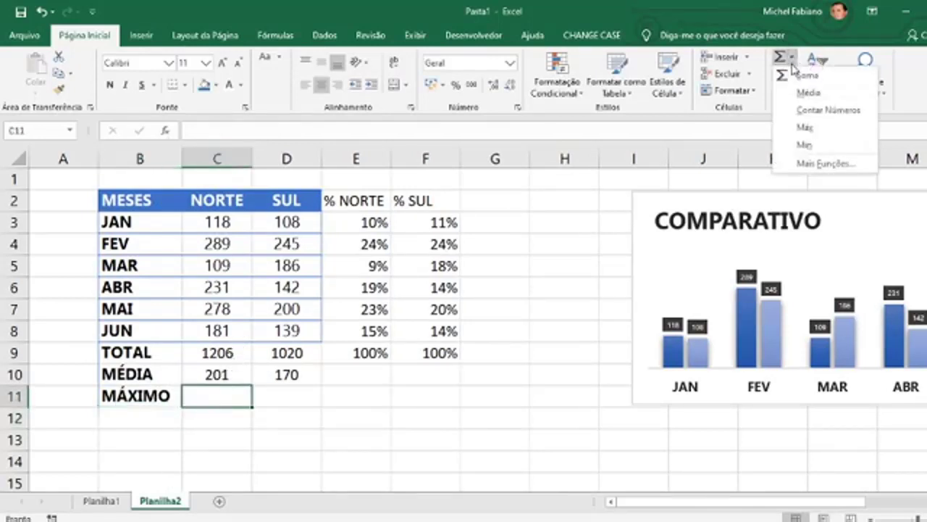
pyautogui.click(807, 128)
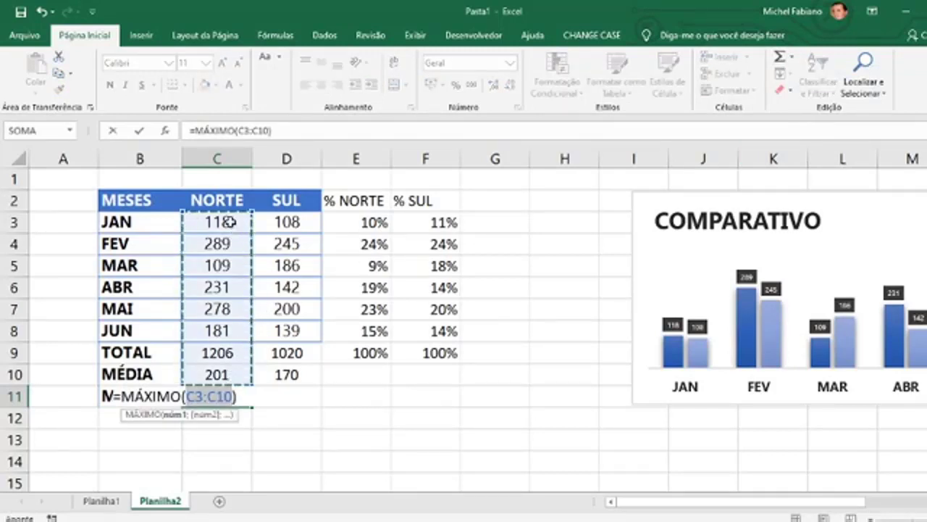
pyautogui.moveTo(222, 223); pyautogui.dragTo(220, 328)
pyautogui.press('Tab')
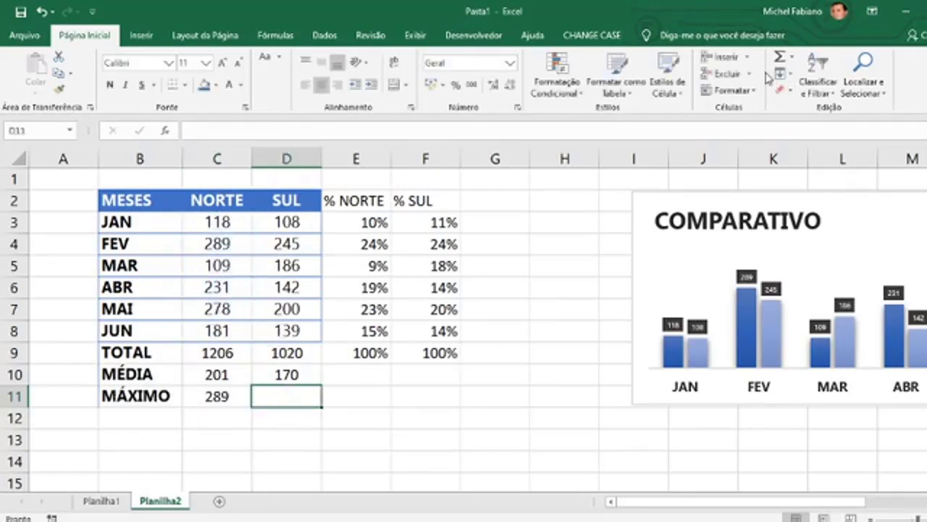
# - Calculate the SUL maximum in D11 with the MÁXIMO function over D3:D8
pyautogui.click(790, 58)
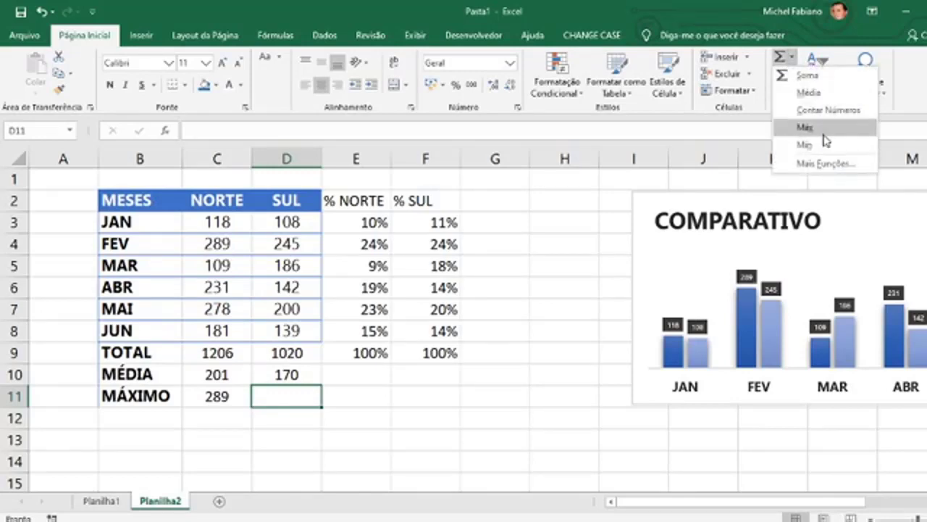
pyautogui.click(806, 122)
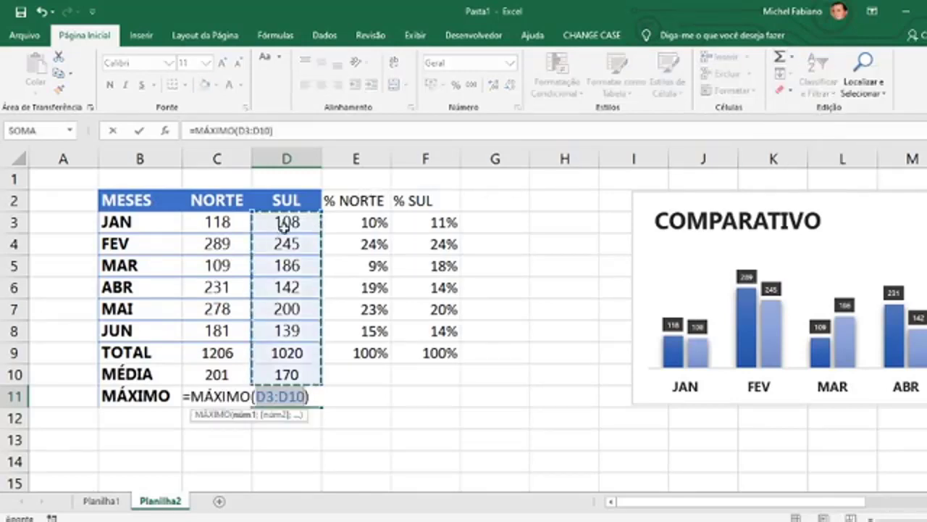
pyautogui.moveTo(288, 223); pyautogui.dragTo(304, 326)
pyautogui.press('Return')
# - Add a MÍNIMO row in row 12 with the minimum of C3:C8 in C12, filled across to D12
pyautogui.click(790, 58)
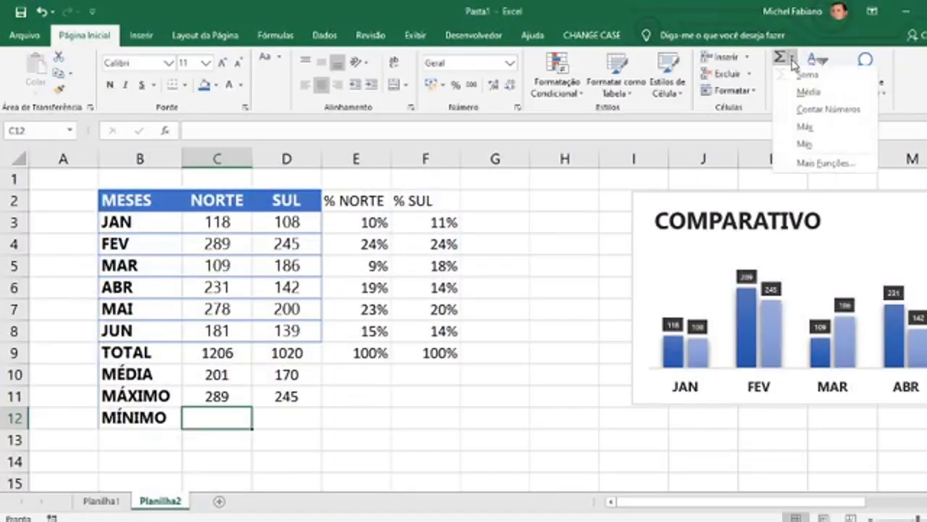
pyautogui.click(805, 145)
pyautogui.moveTo(218, 221); pyautogui.dragTo(227, 330)
pyautogui.press('Return')
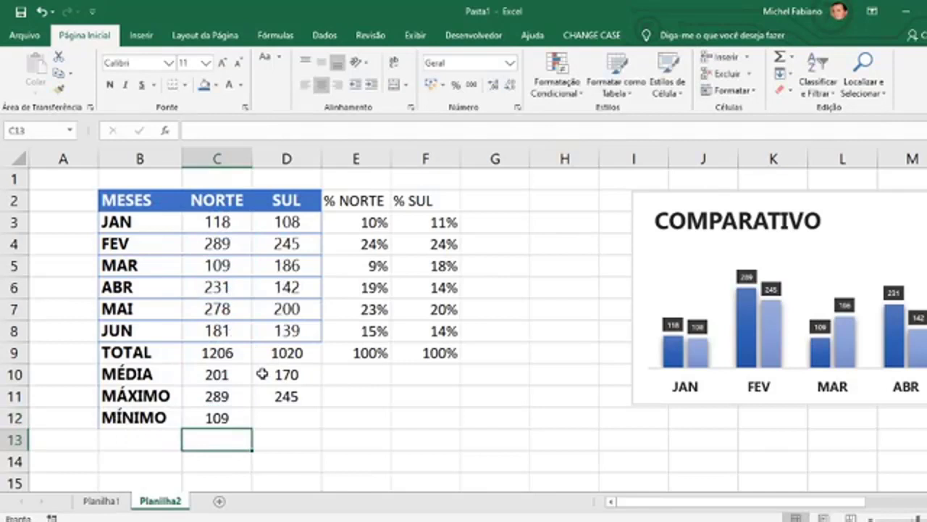
pyautogui.click(244, 416)
pyautogui.moveTo(252, 430); pyautogui.dragTo(308, 420)
pyautogui.click(344, 416)
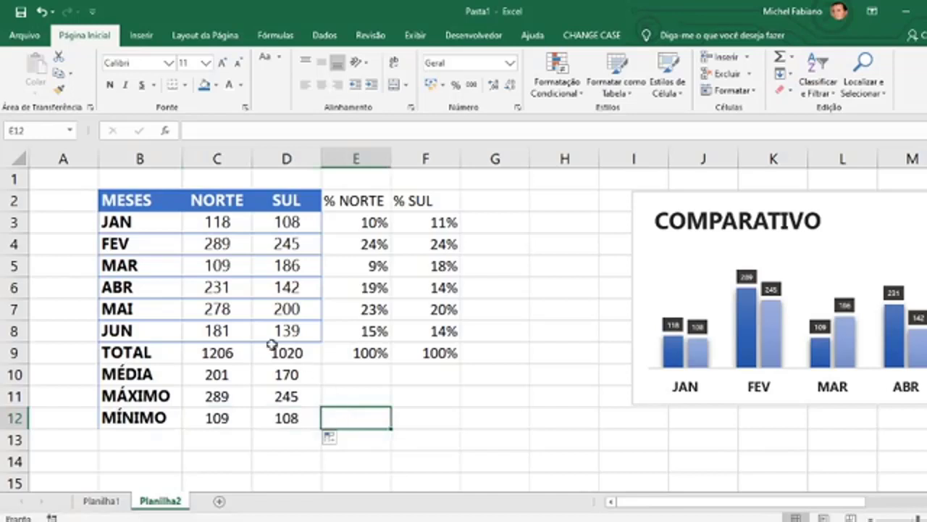
# - Copy the formatting of the JUN row (B8:D8) onto the TOTAL, MÉDIA, MÁXIMO and MÍNIMO rows in B9:D12
pyautogui.moveTo(150, 330); pyautogui.dragTo(270, 329)
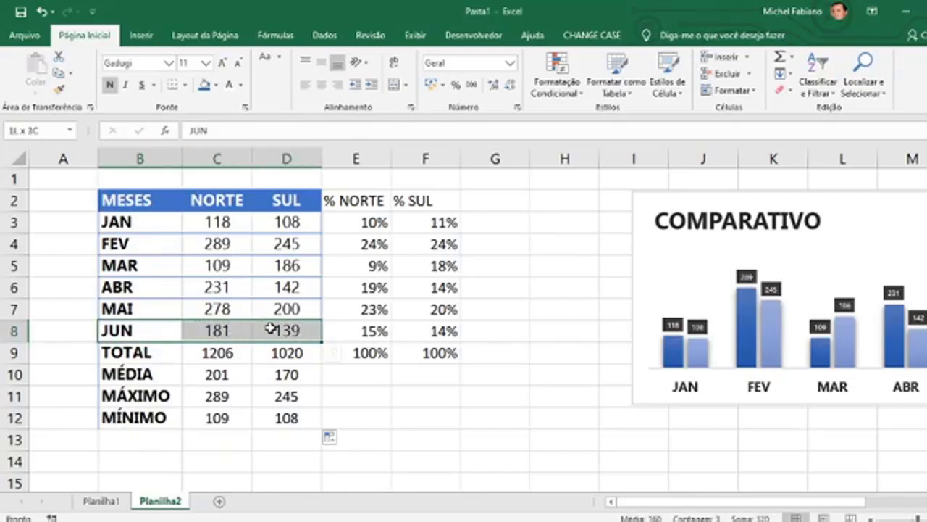
pyautogui.moveTo(270, 329); pyautogui.dragTo(290, 329)
pyautogui.click(59, 88)
pyautogui.moveTo(149, 350)
pyautogui.mouseDown()
pyautogui.moveTo(290, 410)
pyautogui.moveTo(296, 422)
pyautogui.mouseUp()
pyautogui.click(367, 415)
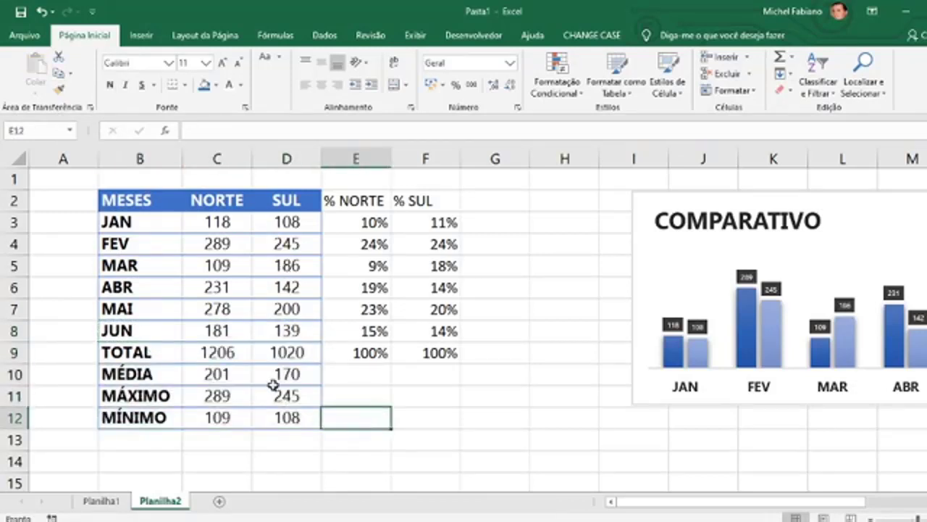
# - Copy the SUL header's formatting onto the % NORTE and % SUL headers in E2:F2
pyautogui.click(290, 201)
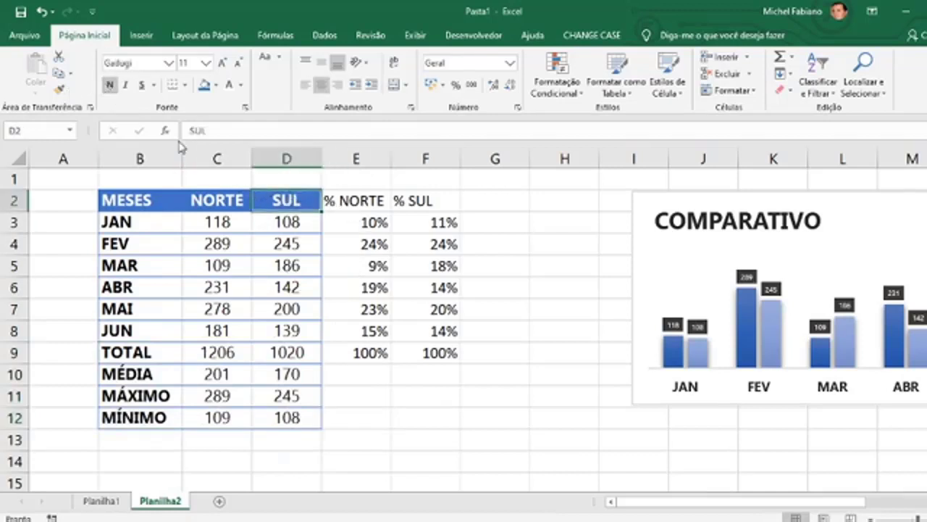
pyautogui.click(59, 89)
pyautogui.moveTo(388, 197); pyautogui.dragTo(451, 204)
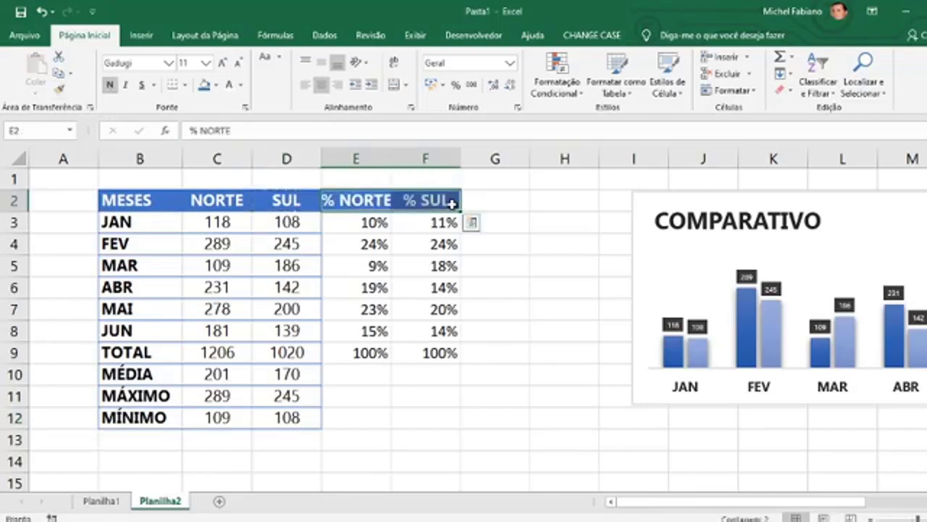
pyautogui.click(367, 223)
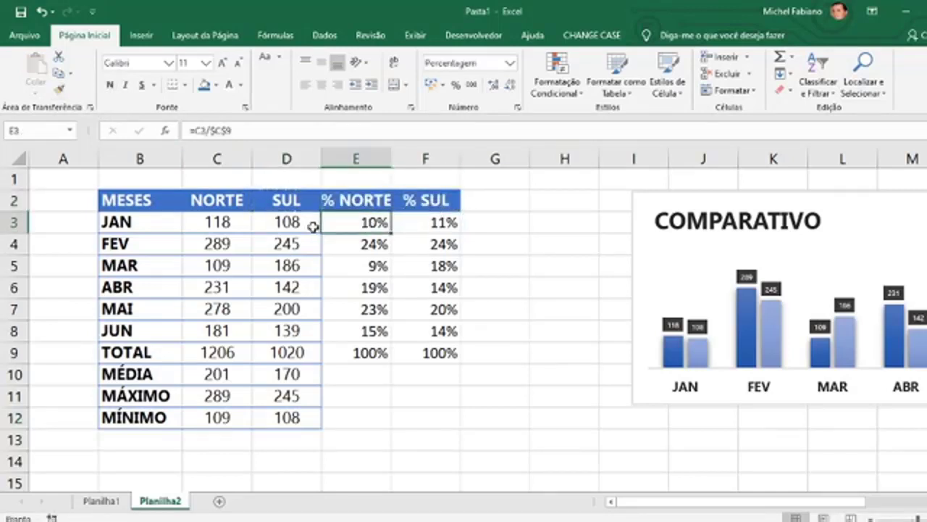
# - Copy the formatting of D3 onto E3:F9 and apply the percentage number format to those cells
pyautogui.click(307, 227)
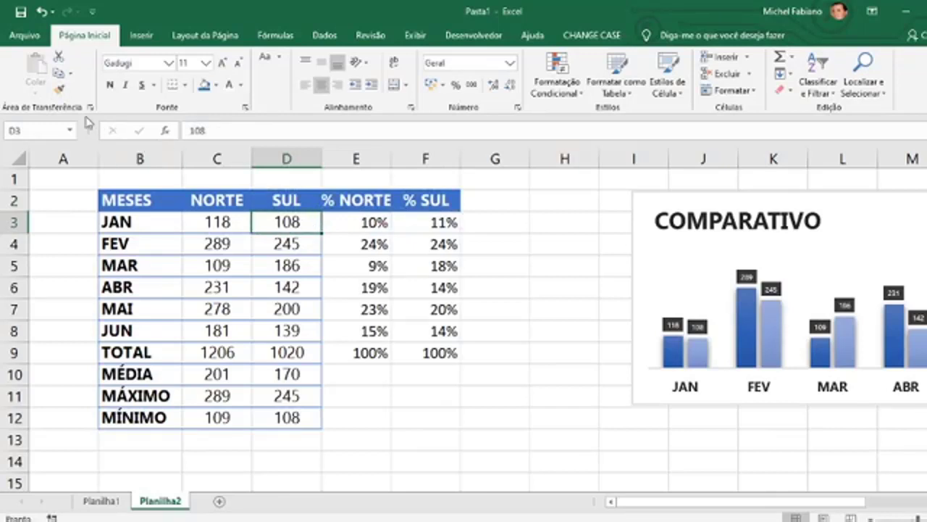
pyautogui.click(59, 88)
pyautogui.moveTo(347, 216)
pyautogui.mouseDown()
pyautogui.moveTo(393, 227)
pyautogui.moveTo(445, 310)
pyautogui.moveTo(430, 352)
pyautogui.moveTo(442, 354)
pyautogui.mouseUp()
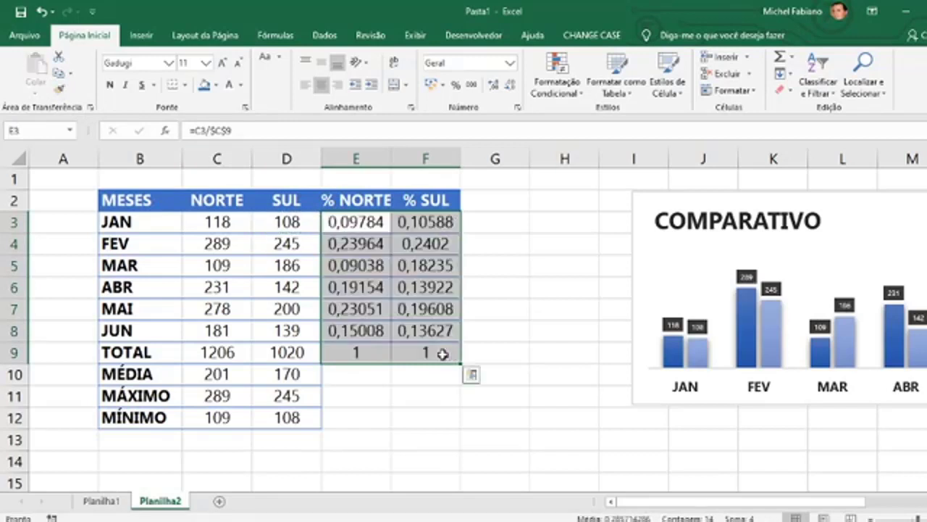
pyautogui.click(453, 87)
pyautogui.click(539, 327)
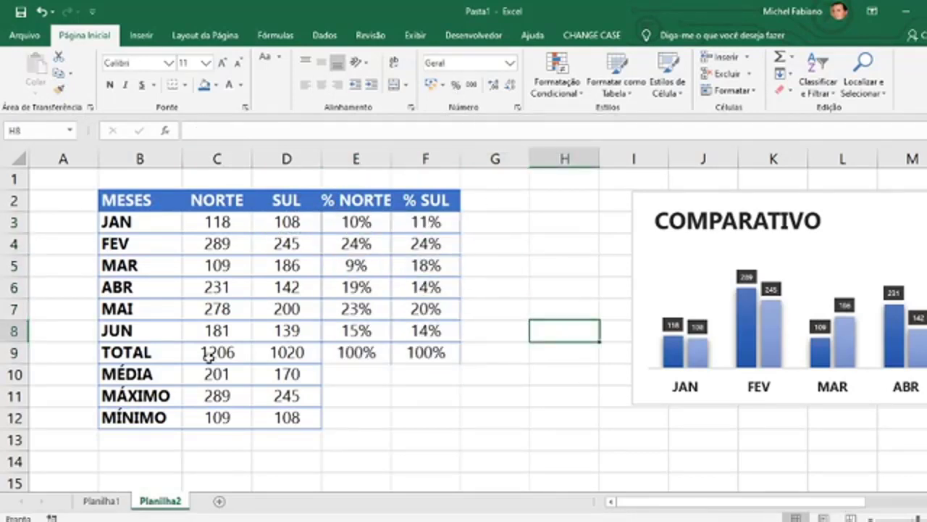
# - Make the whole TOTAL row, B9:F9, bold
pyautogui.moveTo(174, 352); pyautogui.dragTo(425, 352)
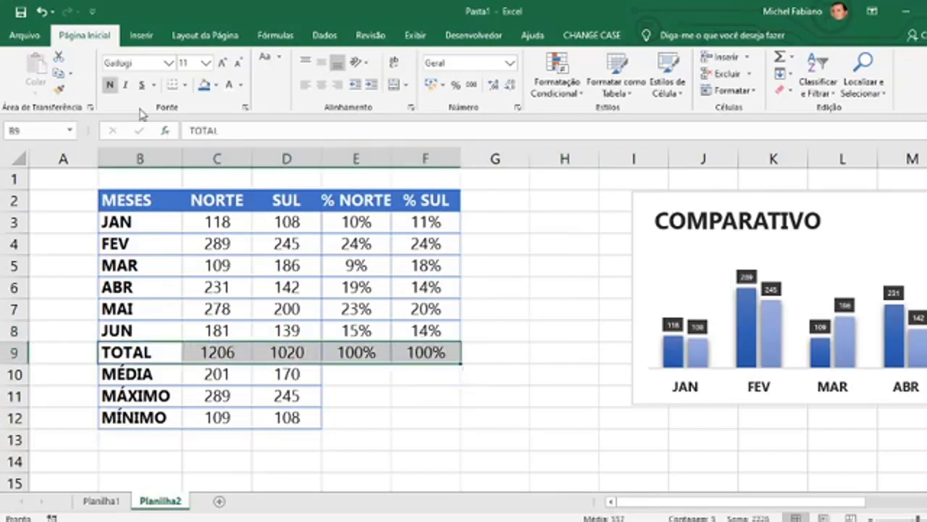
pyautogui.click(110, 86)
pyautogui.click(111, 85)
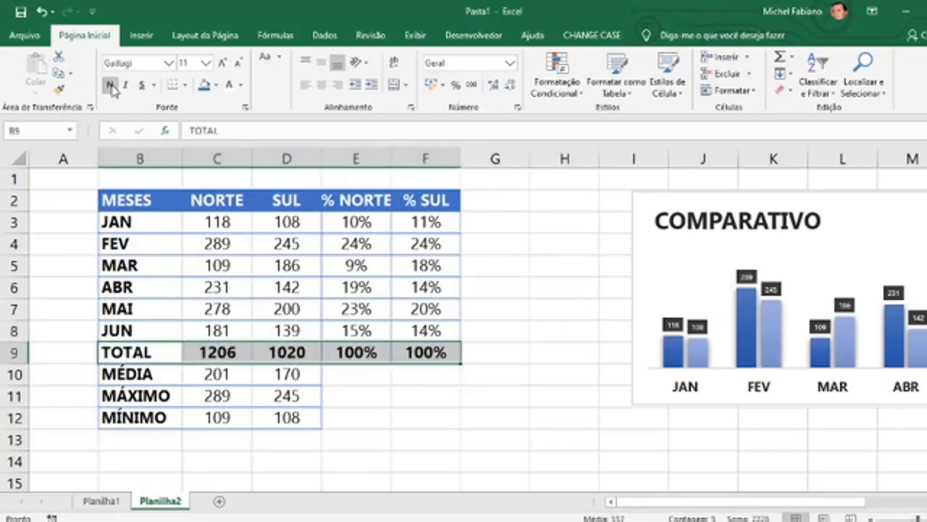
pyautogui.click(494, 310)
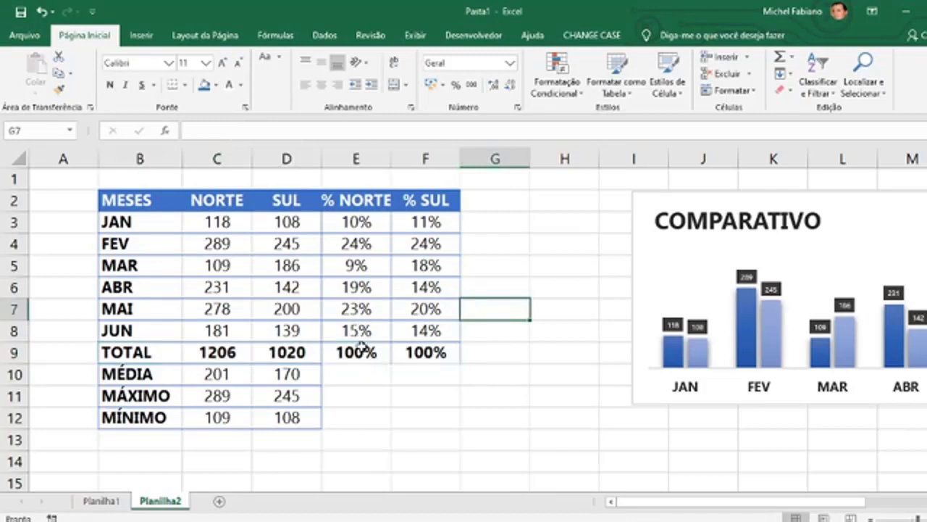
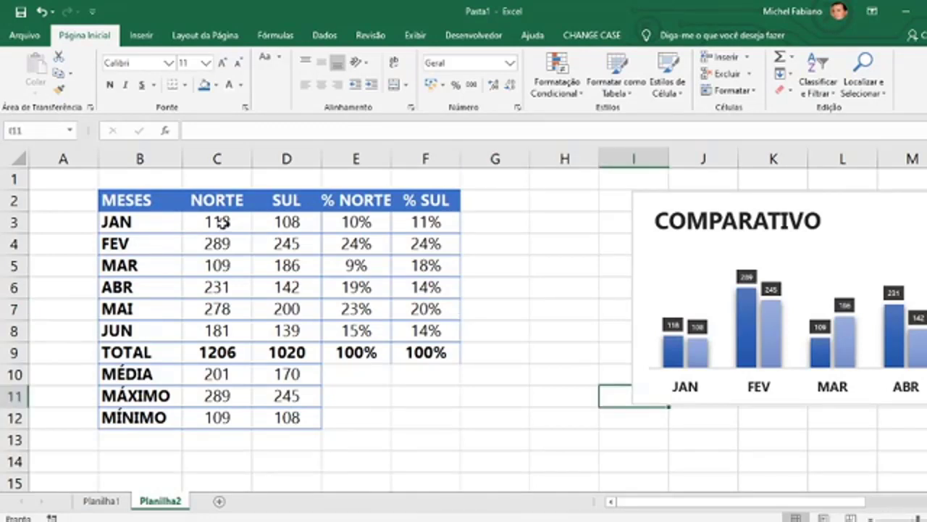
# - Highlight NORTE values in C3:C8 equal to the maximum in $C$11 with green fill and dark green text using conditional formatting
pyautogui.moveTo(219, 222); pyautogui.dragTo(229, 328)
pyautogui.click(559, 88)
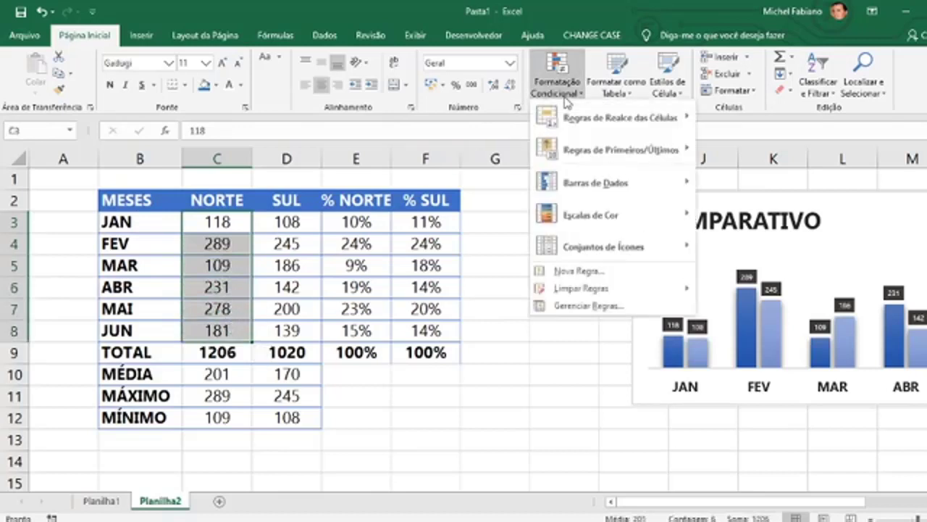
pyautogui.moveTo(655, 125)
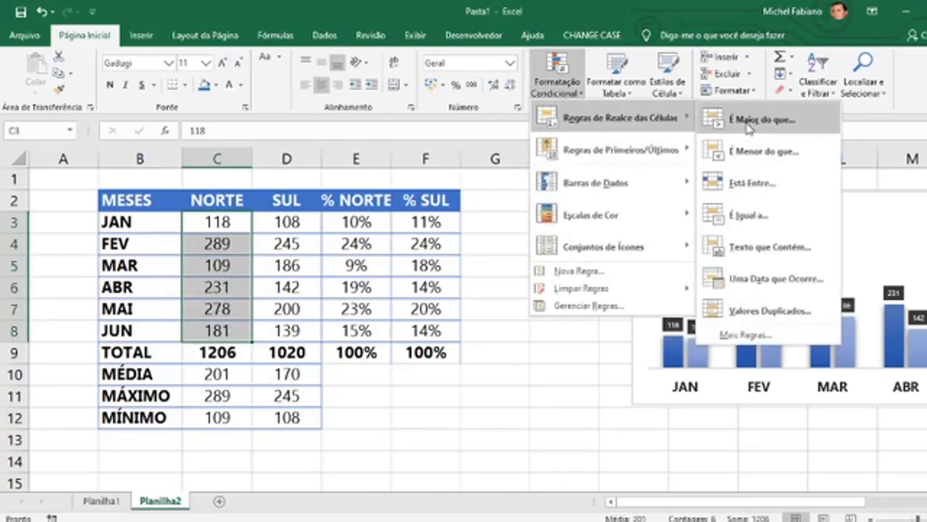
pyautogui.click(777, 219)
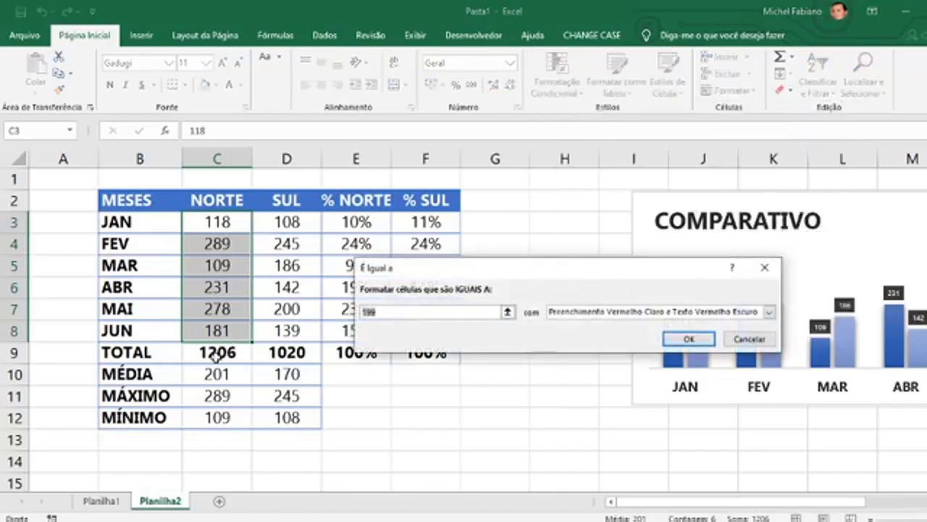
pyautogui.click(223, 396)
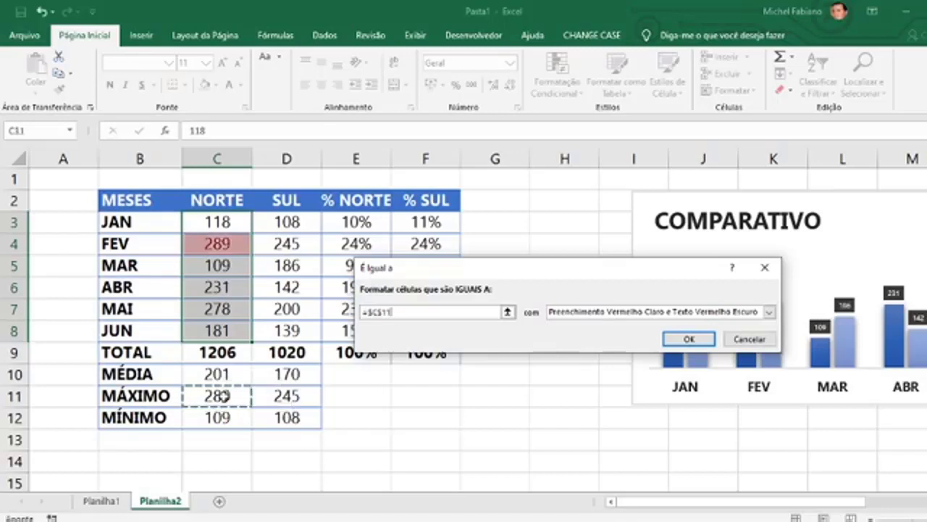
pyautogui.click(769, 313)
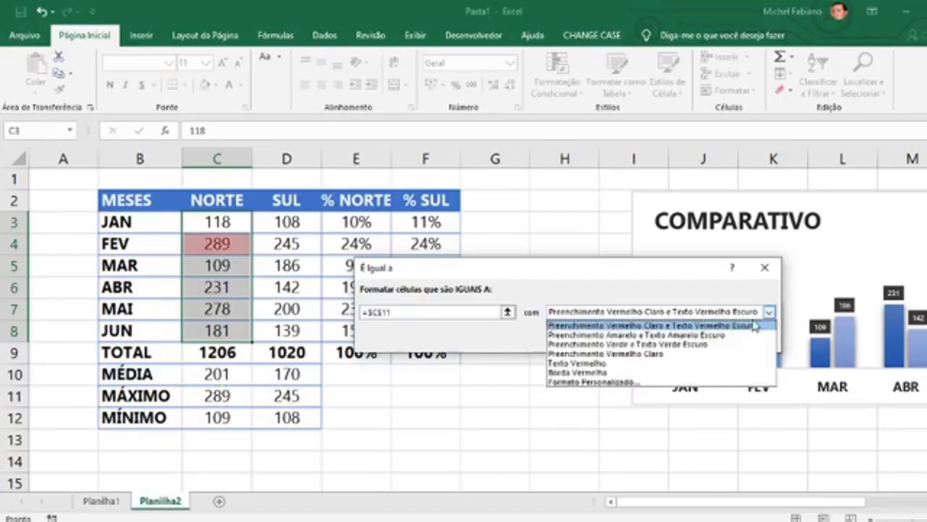
pyautogui.click(644, 345)
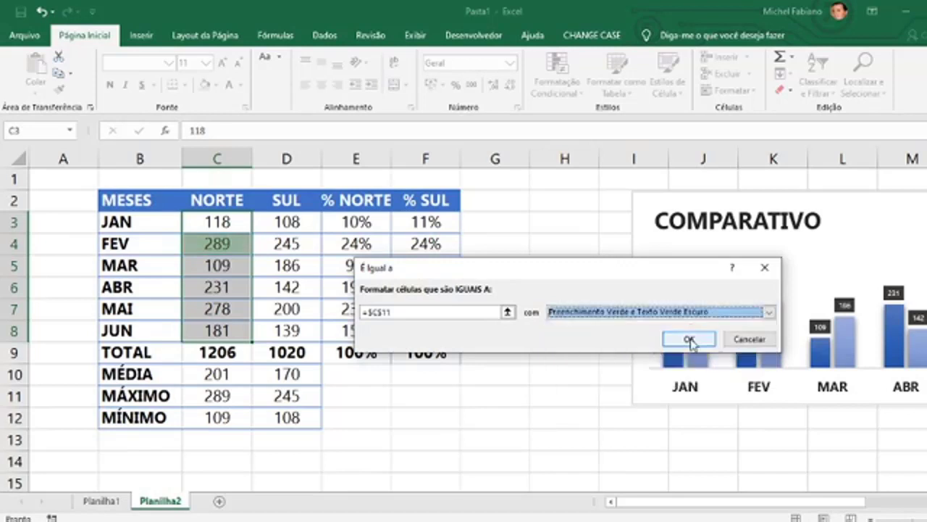
pyautogui.click(689, 338)
pyautogui.click(523, 388)
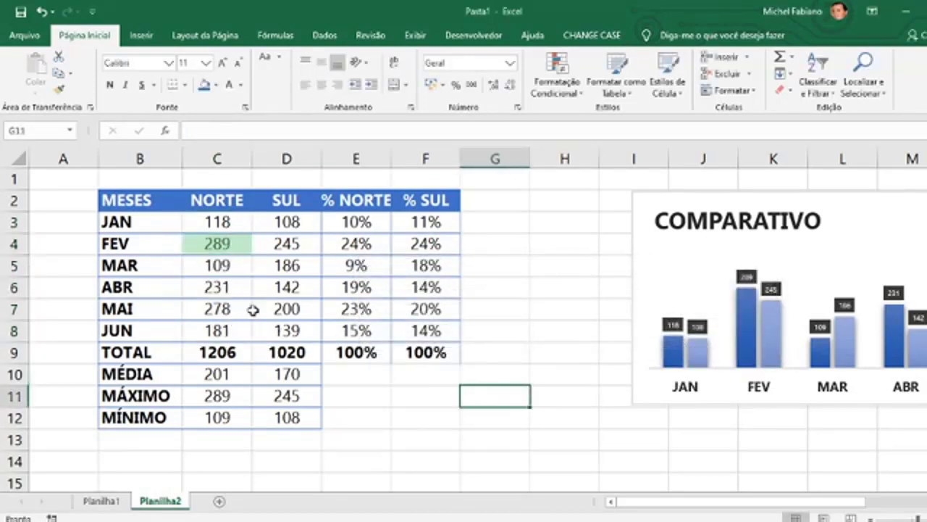
# - Set the NORTE value for ABR in C6 to 400
pyautogui.click(215, 287)
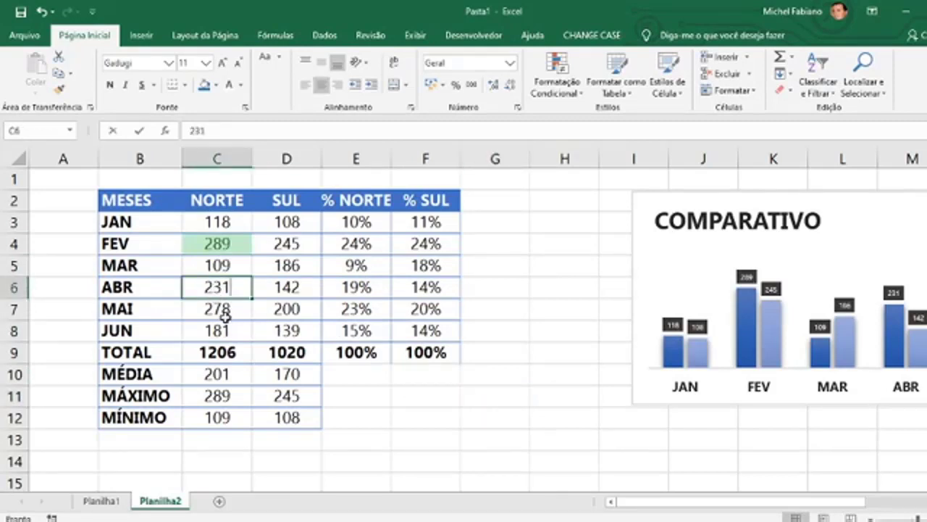
pyautogui.write('400')
pyautogui.press('Return')
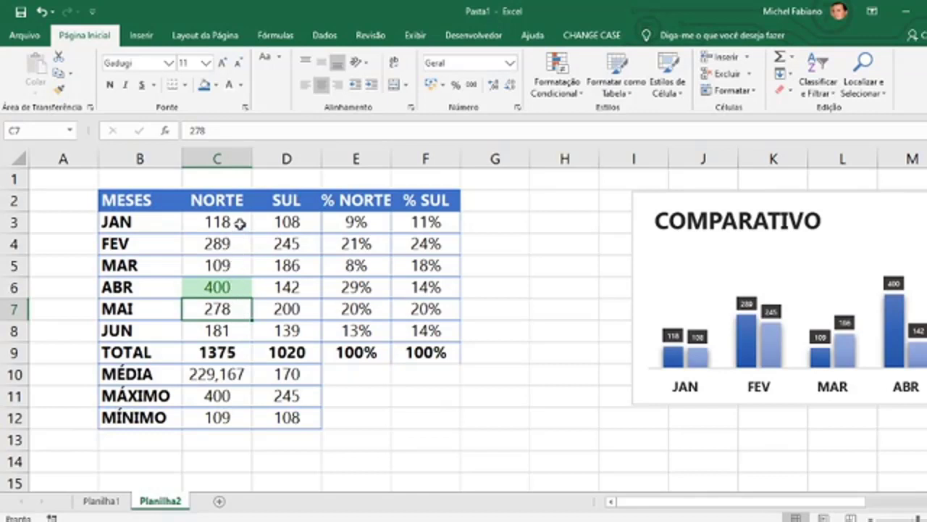
# - Highlight NORTE values in C3:C8 equal to the minimum in $C$12 with light red fill and dark red text using conditional formatting
pyautogui.moveTo(242, 224); pyautogui.dragTo(228, 328)
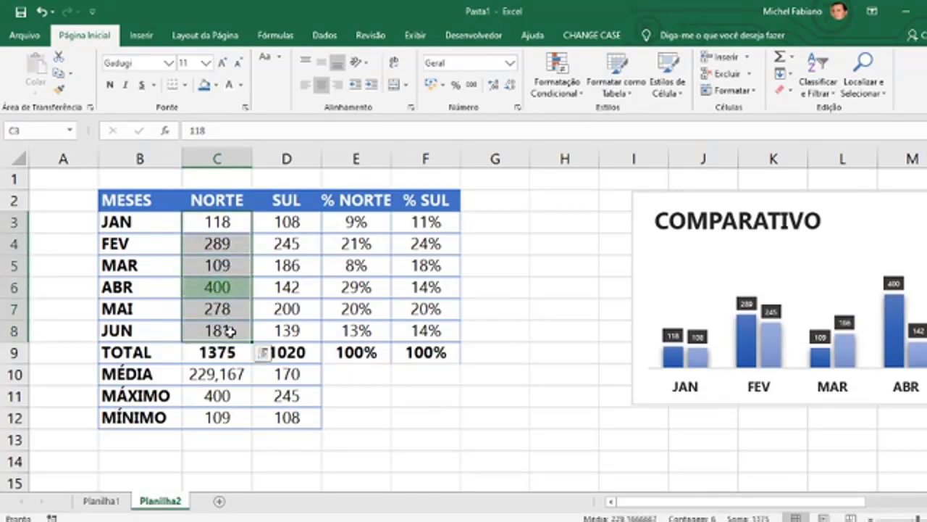
pyautogui.click(567, 92)
pyautogui.moveTo(577, 123)
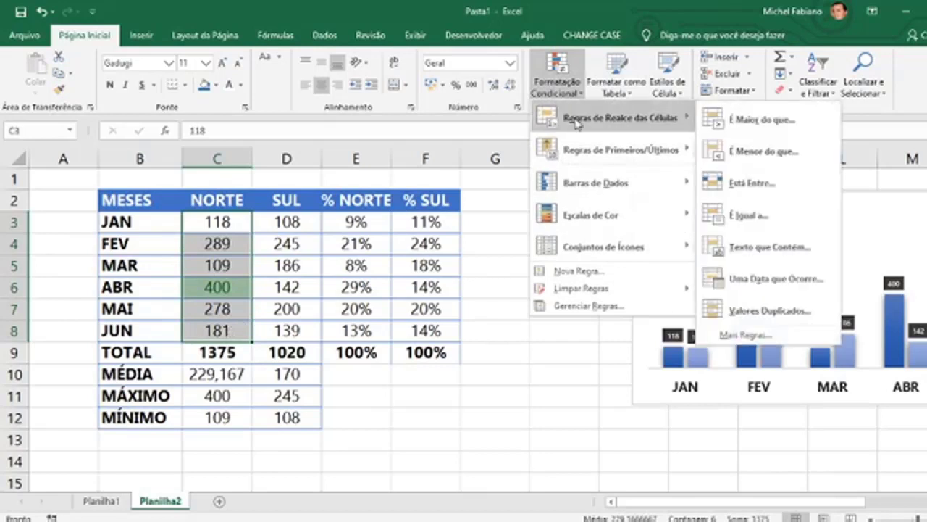
pyautogui.click(736, 215)
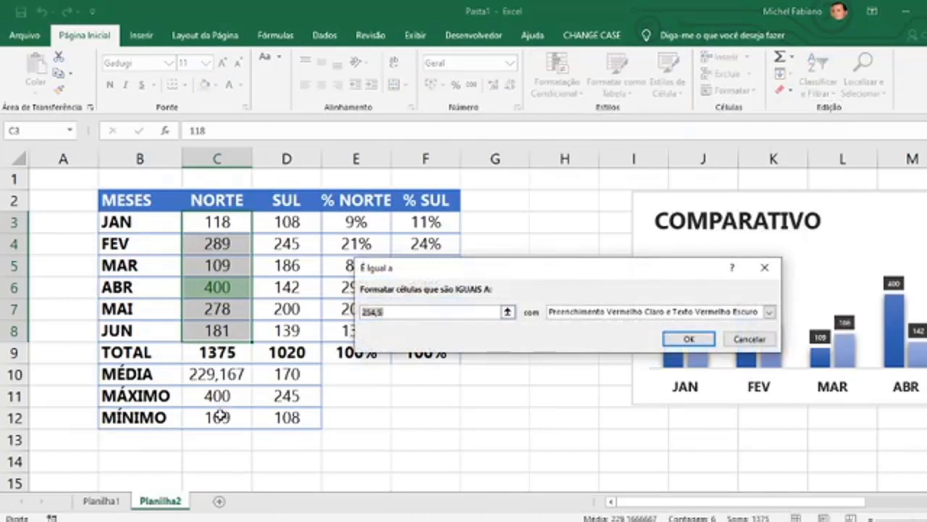
pyautogui.click(219, 414)
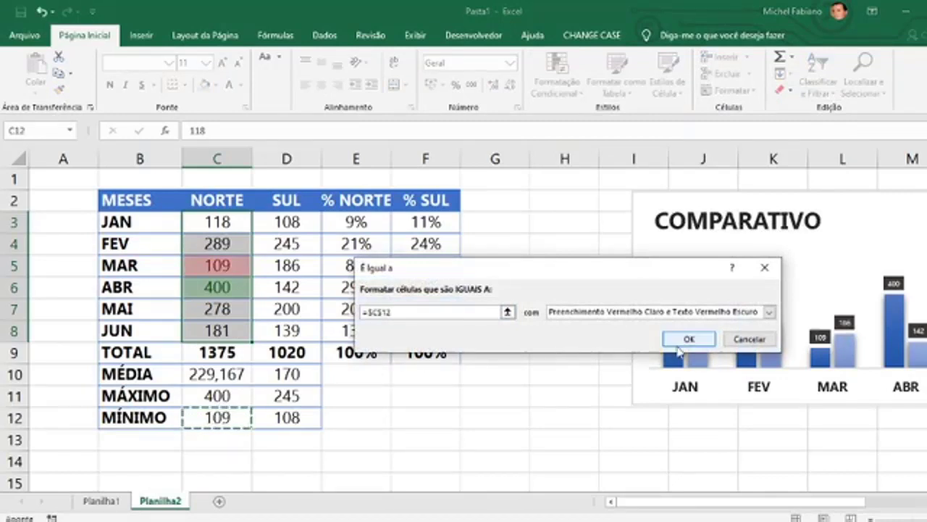
pyautogui.click(701, 340)
pyautogui.click(558, 339)
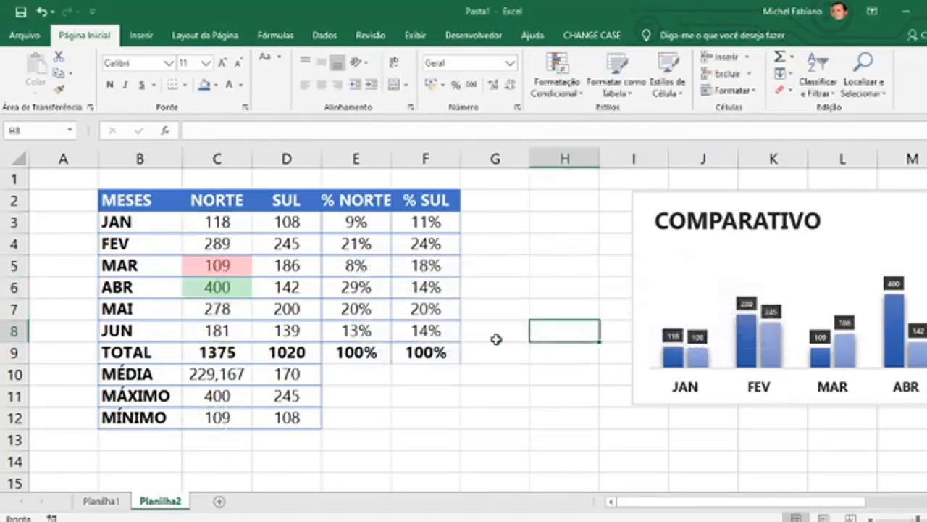
pyautogui.click(216, 287)
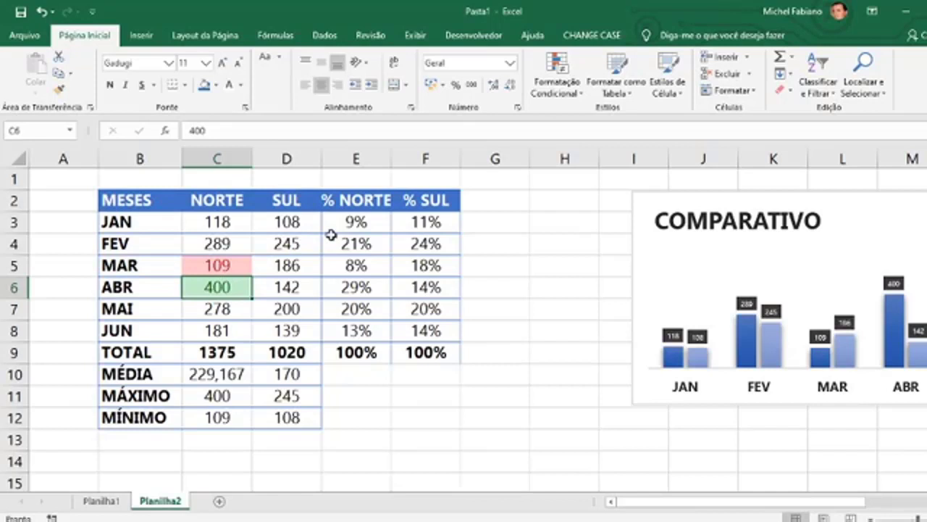
# - Highlight SUL values in D3:D8 equal to the maximum in $D$11 with green fill and dark green text using conditional formatting
pyautogui.moveTo(284, 221); pyautogui.dragTo(276, 331)
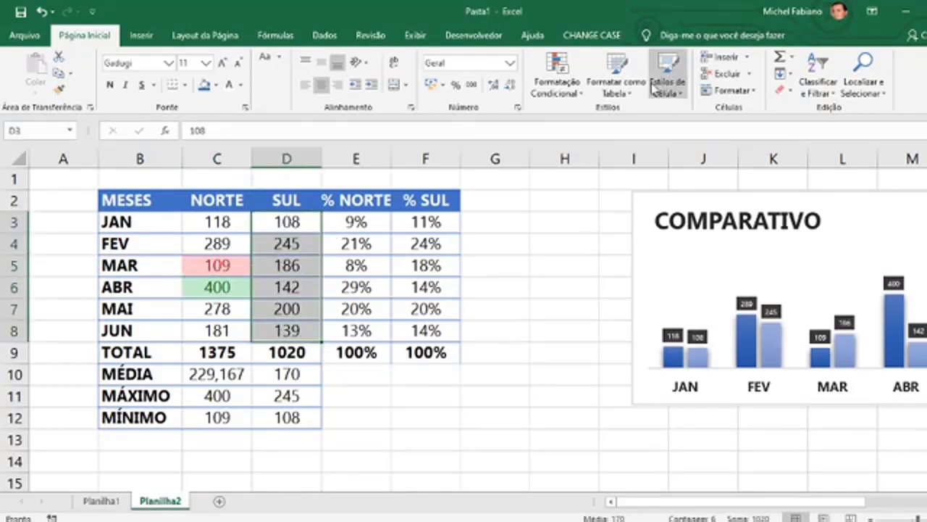
pyautogui.click(577, 97)
pyautogui.moveTo(624, 131)
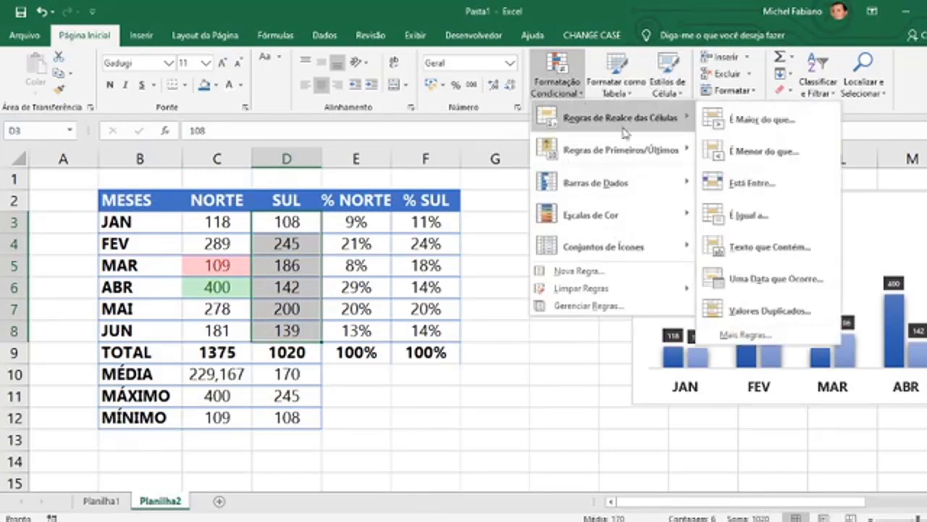
pyautogui.click(760, 215)
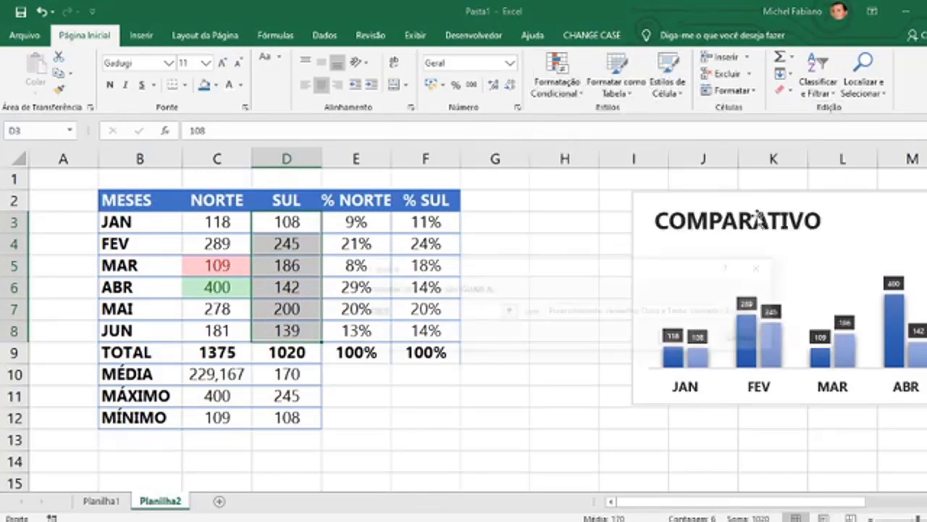
pyautogui.click(294, 396)
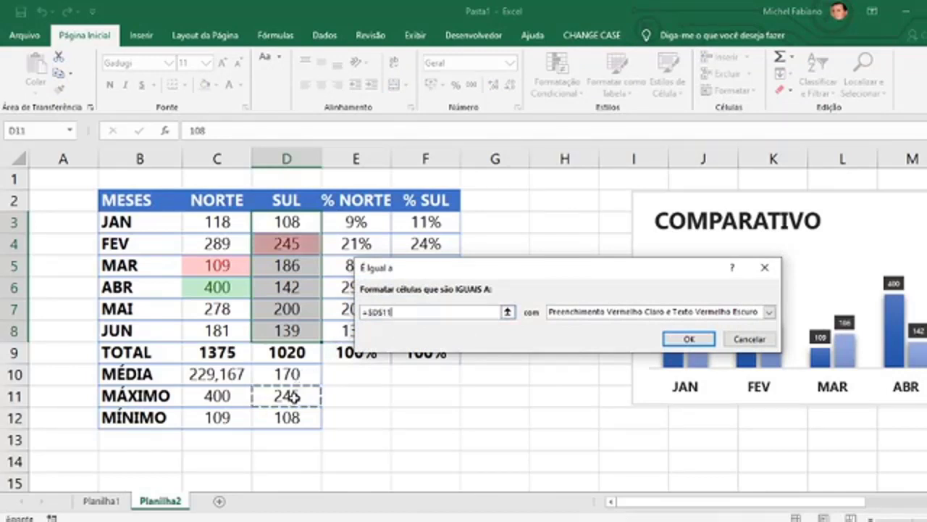
pyautogui.click(771, 315)
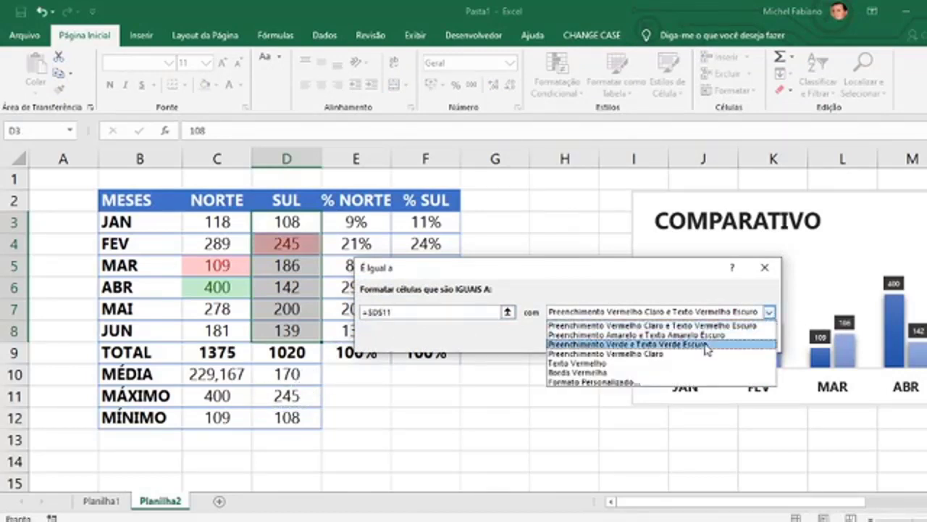
pyautogui.click(688, 343)
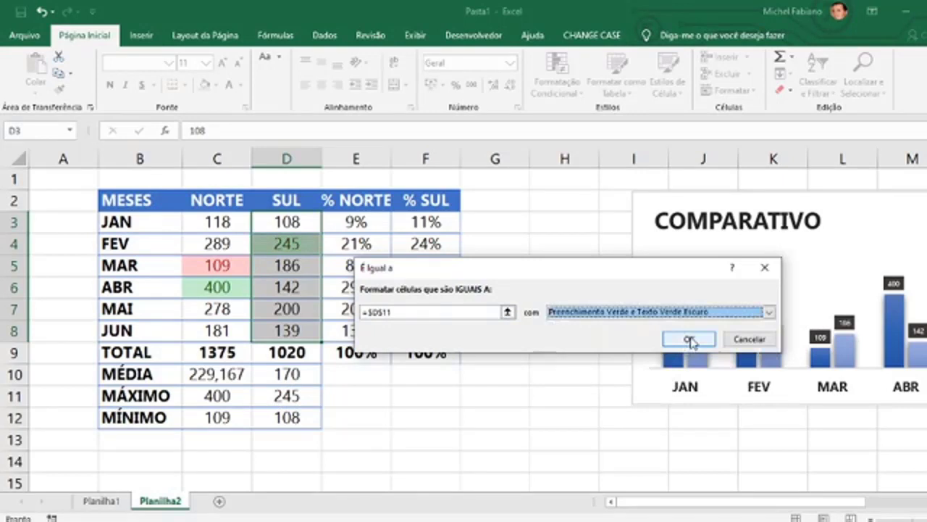
pyautogui.click(689, 341)
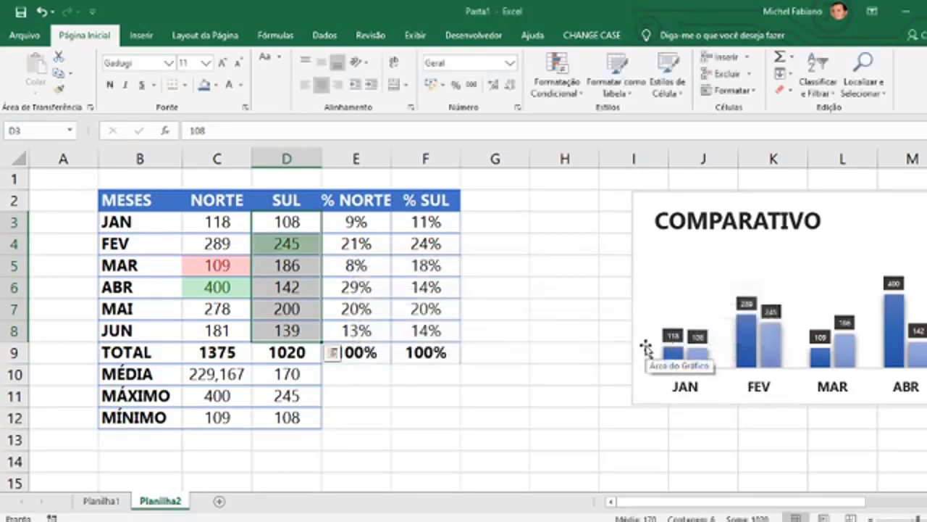
# - Highlight SUL values in D3:D8 equal to the minimum in $D$12 with light red fill and dark red text using conditional formatting
pyautogui.click(578, 95)
pyautogui.moveTo(634, 118)
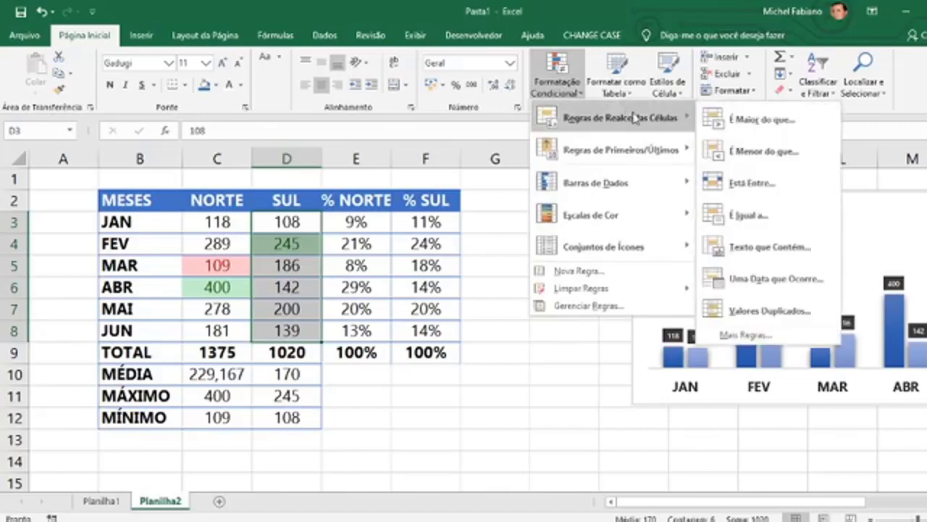
pyautogui.click(762, 215)
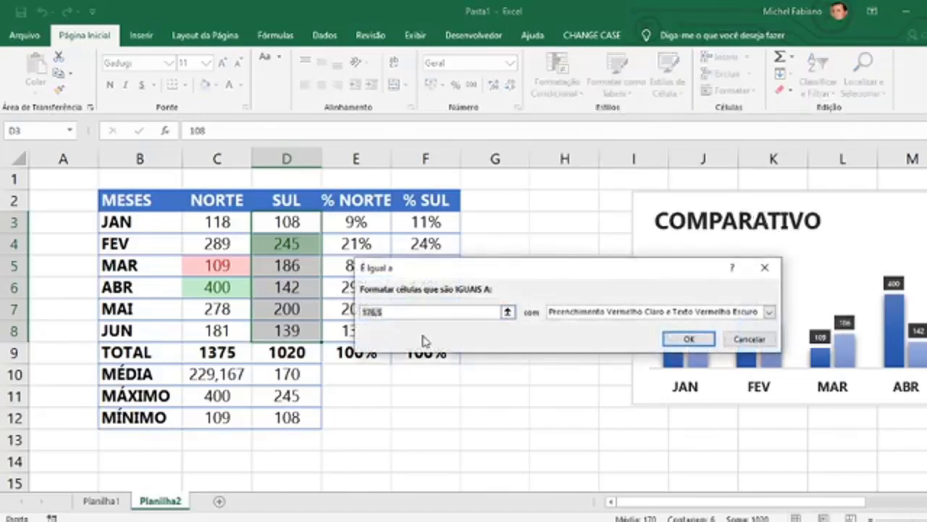
pyautogui.click(288, 416)
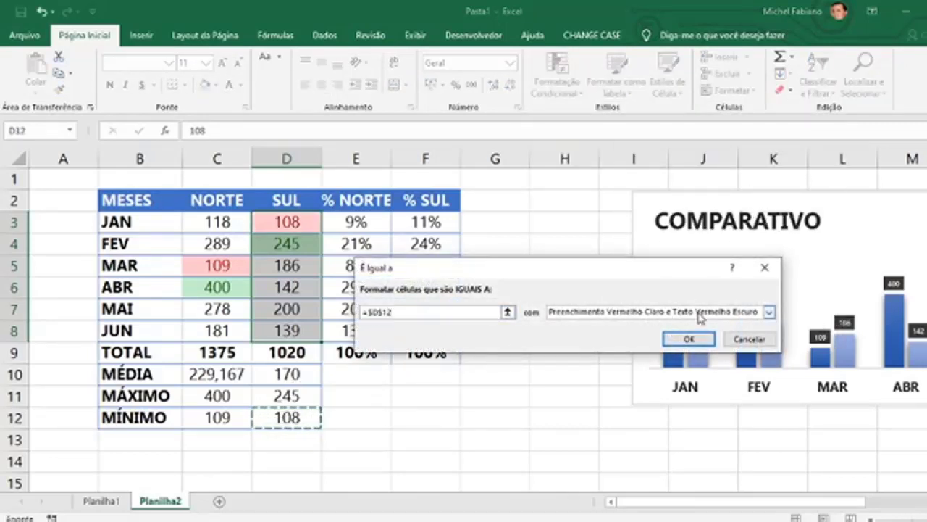
pyautogui.click(688, 338)
pyautogui.click(558, 334)
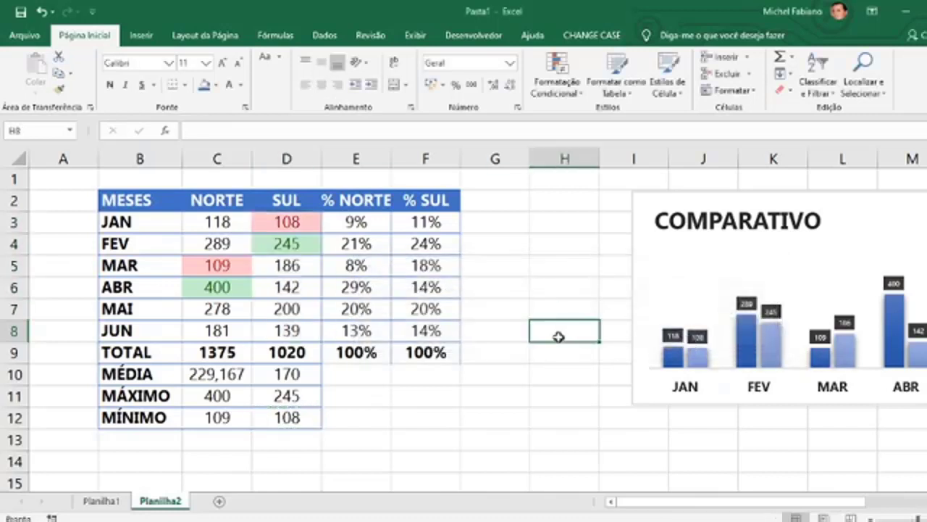
# - Set the SUL value for MAI in D7 to 98
pyautogui.click(276, 311)
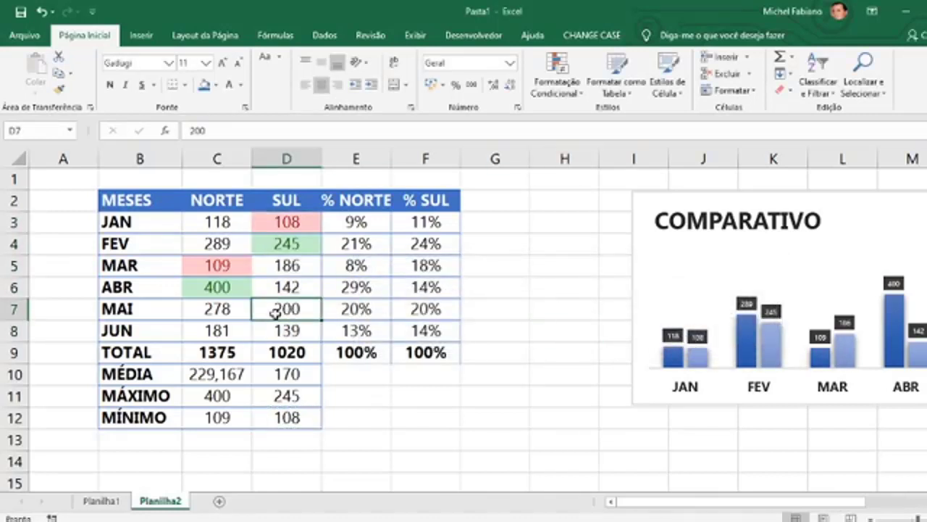
pyautogui.write('98')
pyautogui.press('Return')
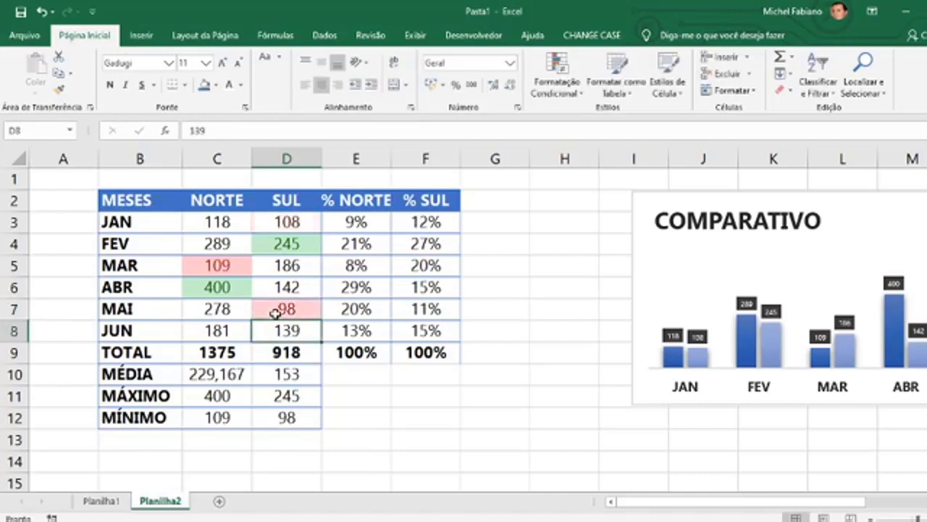
pyautogui.click(275, 312)
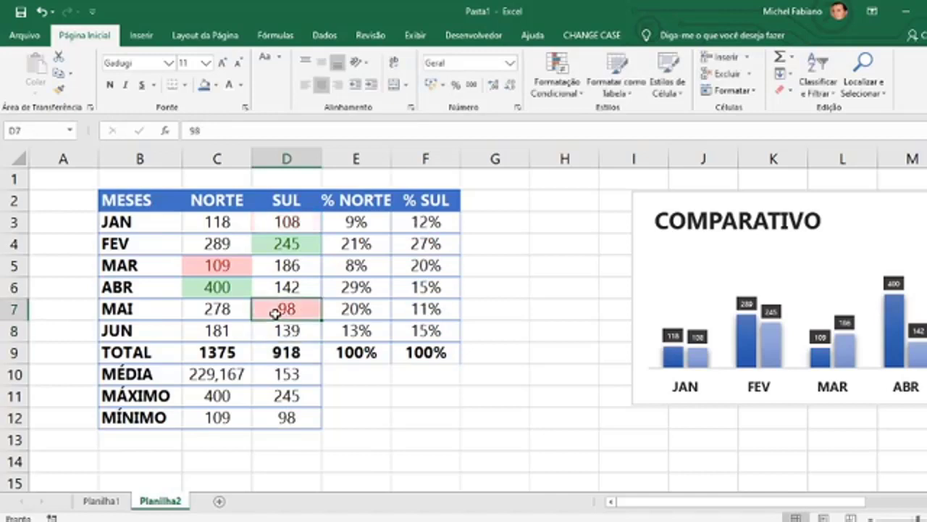
# - Move the COMPARATIVO chart closer to the table so that it starts around column G
pyautogui.moveTo(656, 192); pyautogui.dragTo(512, 189)
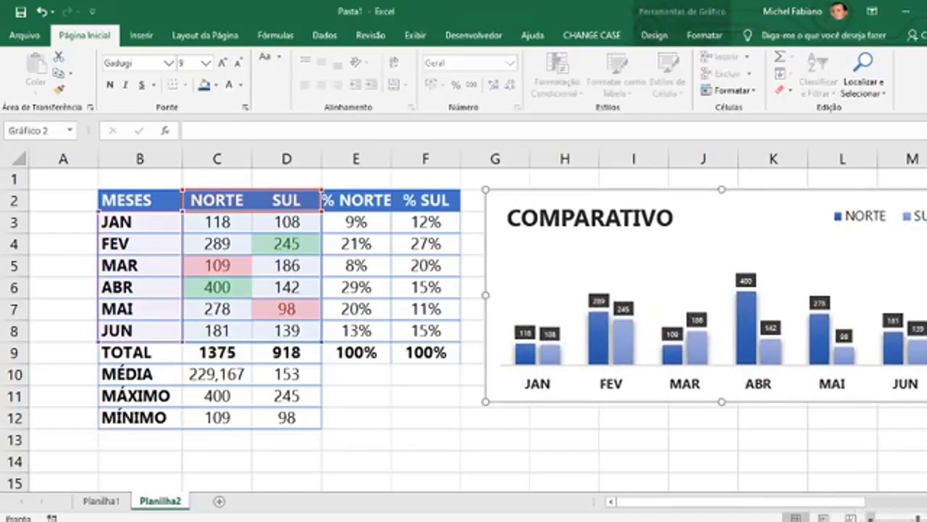
pyautogui.click(871, 518)
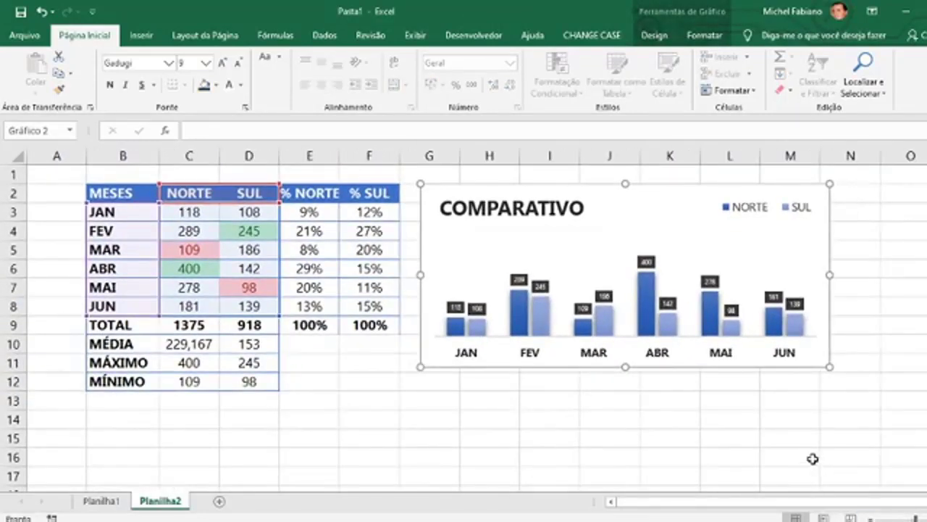
pyautogui.click(806, 464)
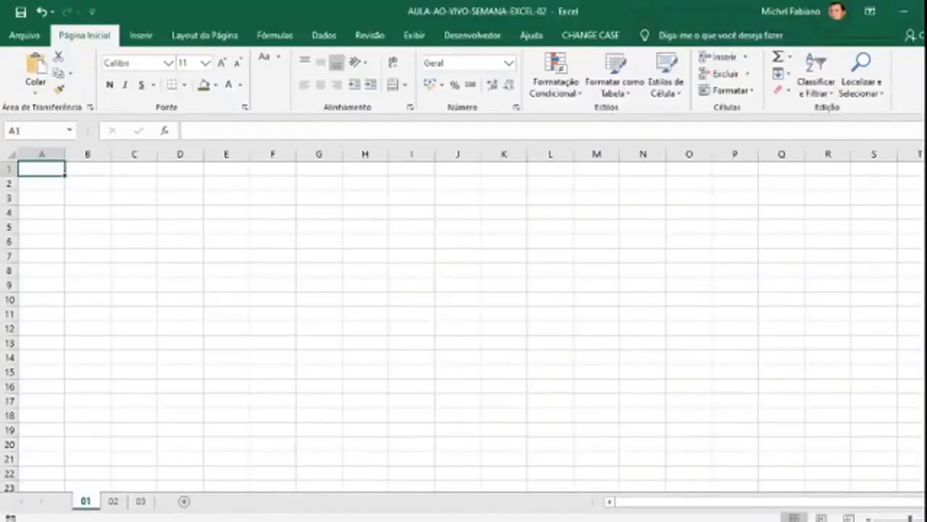
# - On sheet 01 of AULA-AO-VIVO-SEMANA-EXCEL-02, enter the header REGIÃO in B2 and NORTE, SUL, LESTE and OESTE in B3:B6
pyautogui.moveTo(910, 519); pyautogui.dragTo(922, 519)
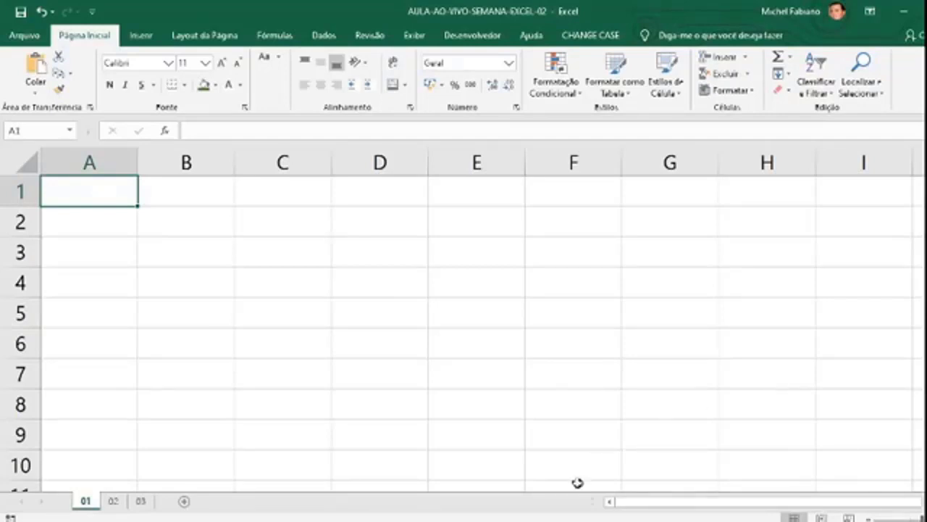
pyautogui.moveTo(549, 518)
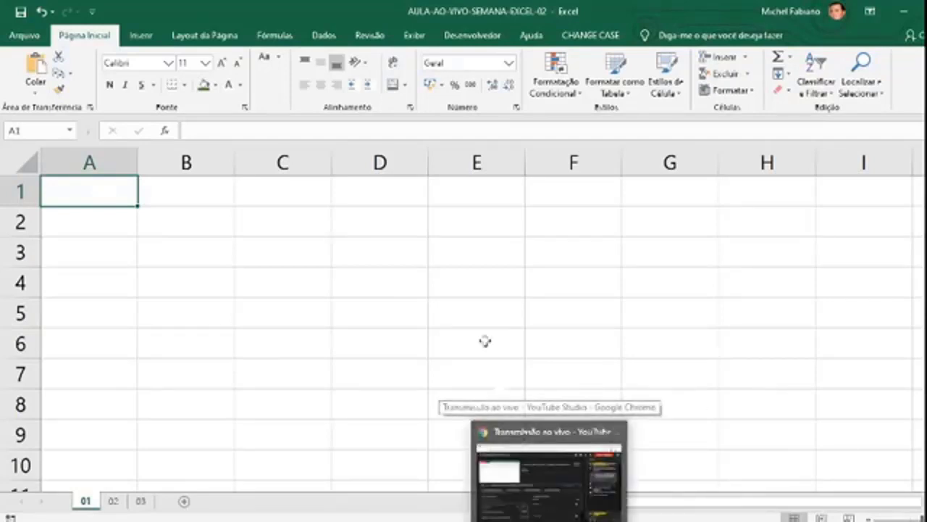
pyautogui.click(474, 283)
pyautogui.click(222, 219)
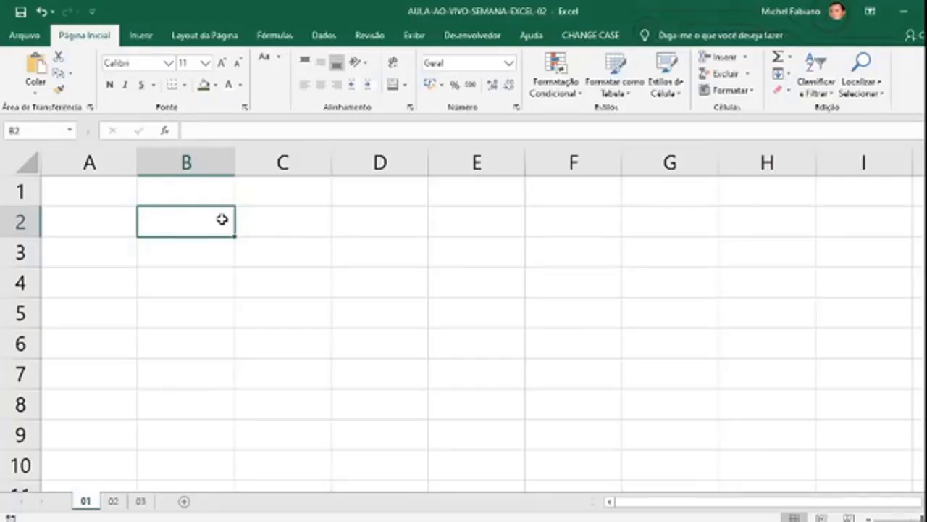
pyautogui.write('REGIÃO')
pyautogui.press('Return')
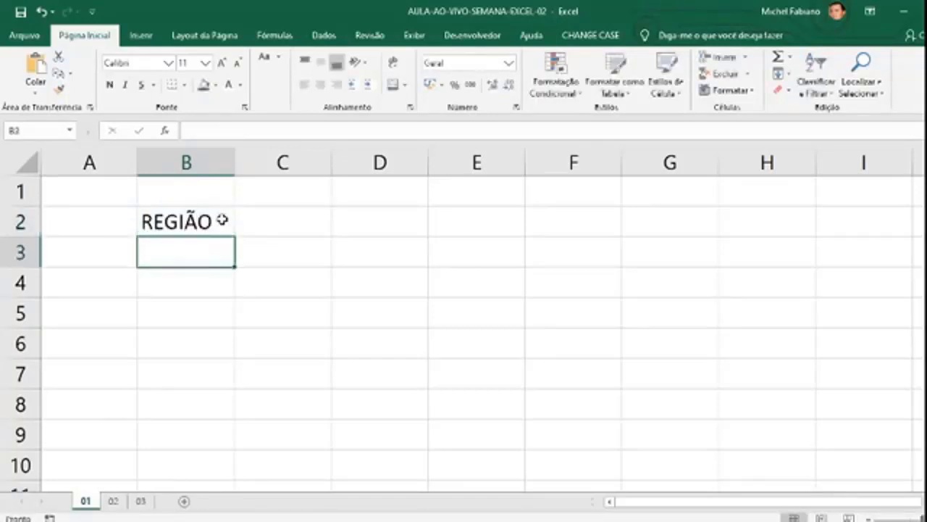
pyautogui.write('NORTE')
pyautogui.press('Return')
pyautogui.write('SUL')
pyautogui.press('Return')
pyautogui.write('L')
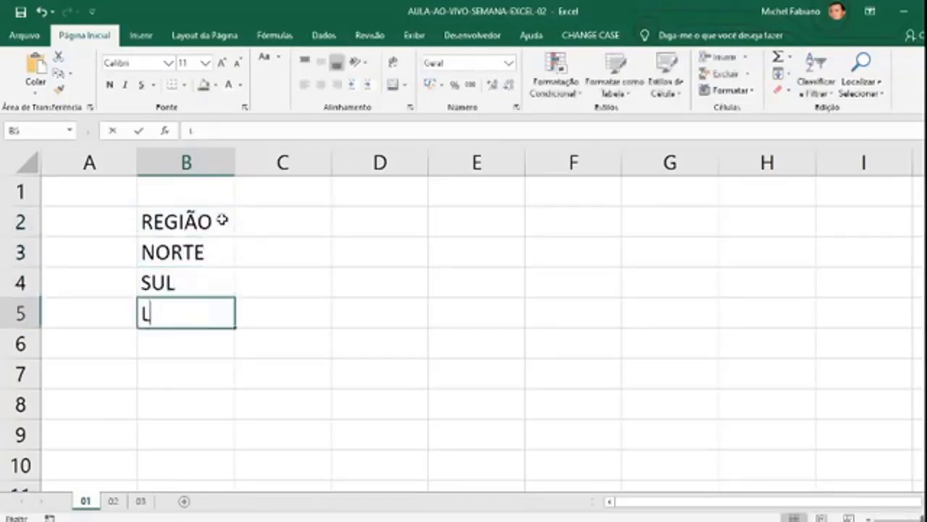
pyautogui.write('ESTE')
pyautogui.press('Return')
pyautogui.write('EOES')
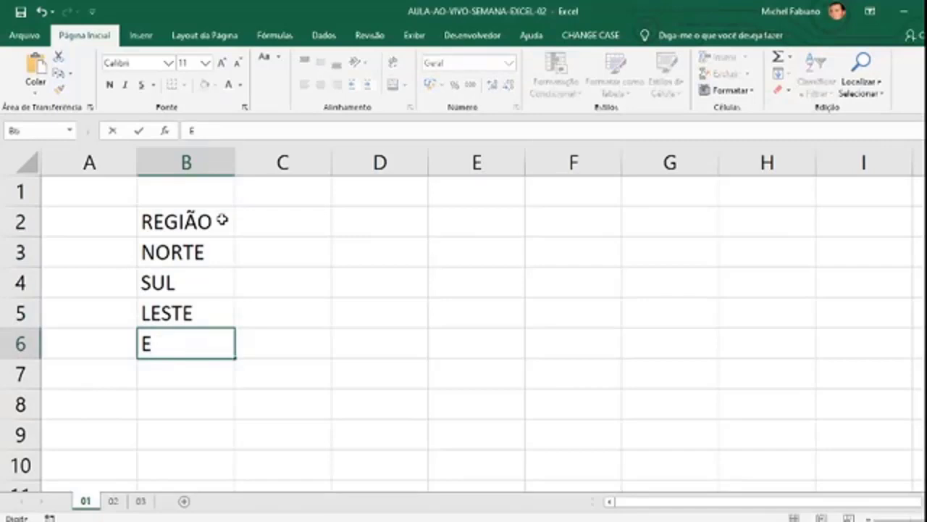
pyautogui.press('BackSpace')
pyautogui.press('BackSpace')
pyautogui.press('BackSpace')
pyautogui.press('BackSpace')
pyautogui.write('OESTE')
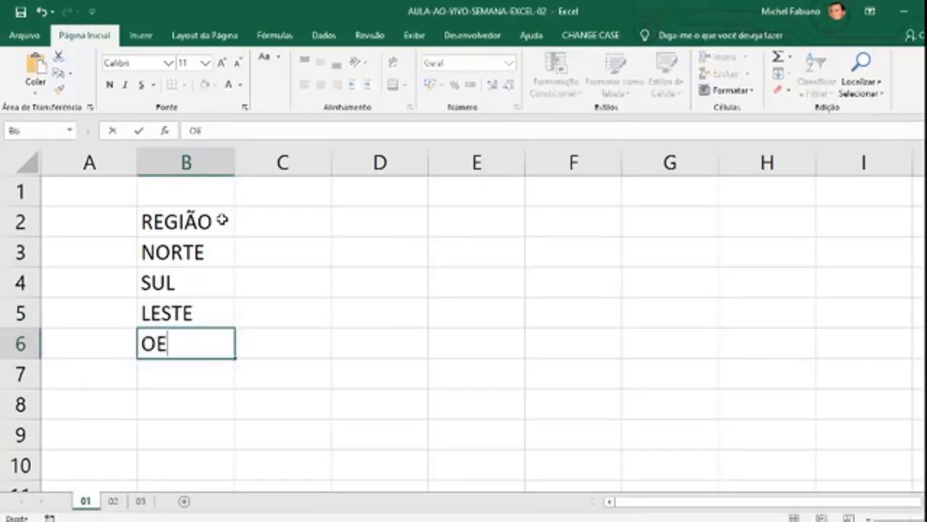
pyautogui.press('Tab')
# - Enter the header QTD in C2 and the quantities 150, 250, 156 and 245 in C3:C6
pyautogui.press('Up')
pyautogui.press('Up')
pyautogui.press('Up')
pyautogui.press('Up')
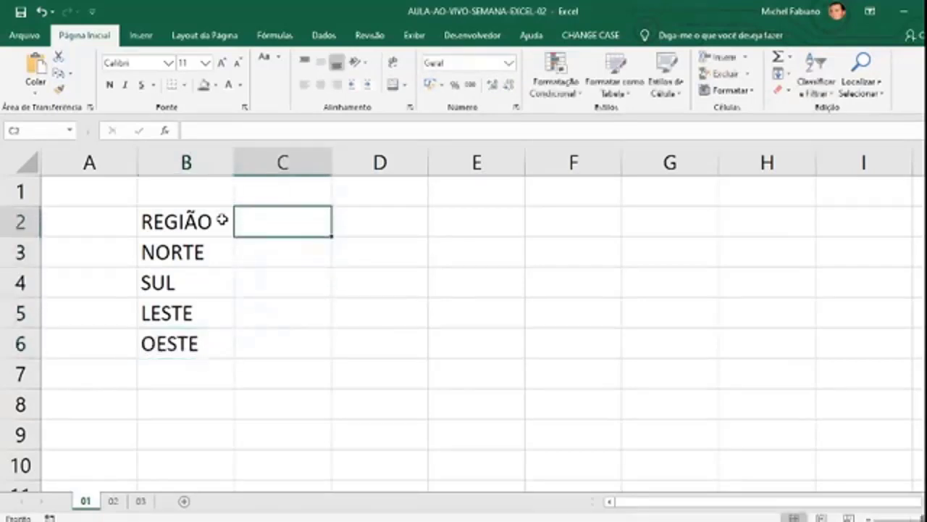
pyautogui.write('QTD')
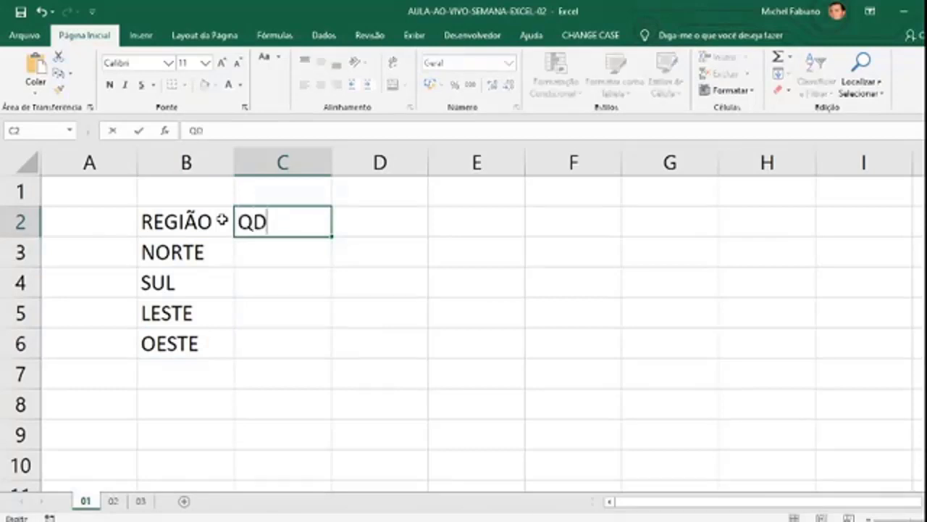
pyautogui.press('Return')
pyautogui.write('150')
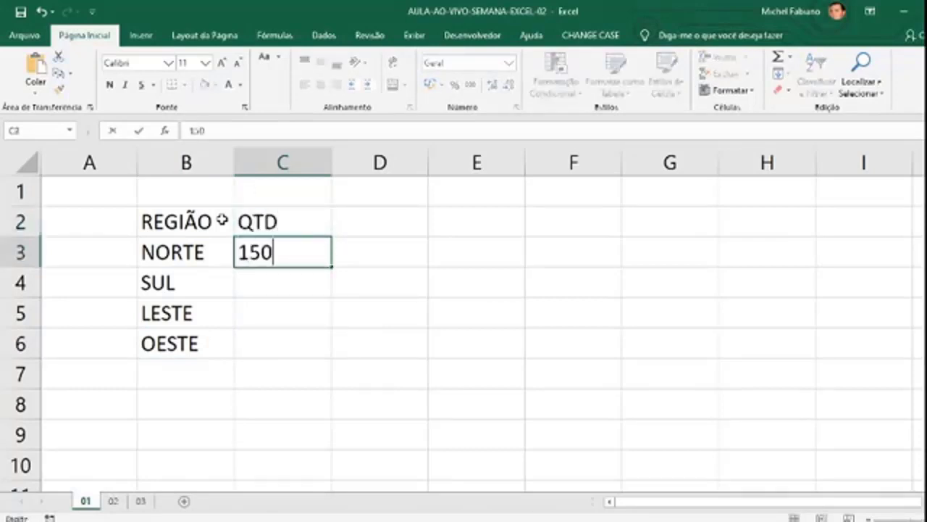
pyautogui.press('Return')
pyautogui.write('250')
pyautogui.press('Return')
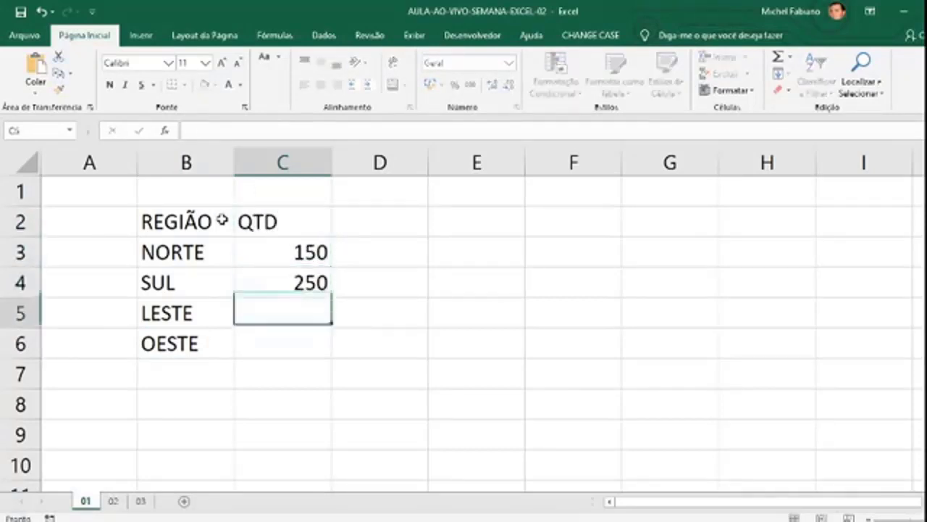
pyautogui.write('156')
pyautogui.press('Return')
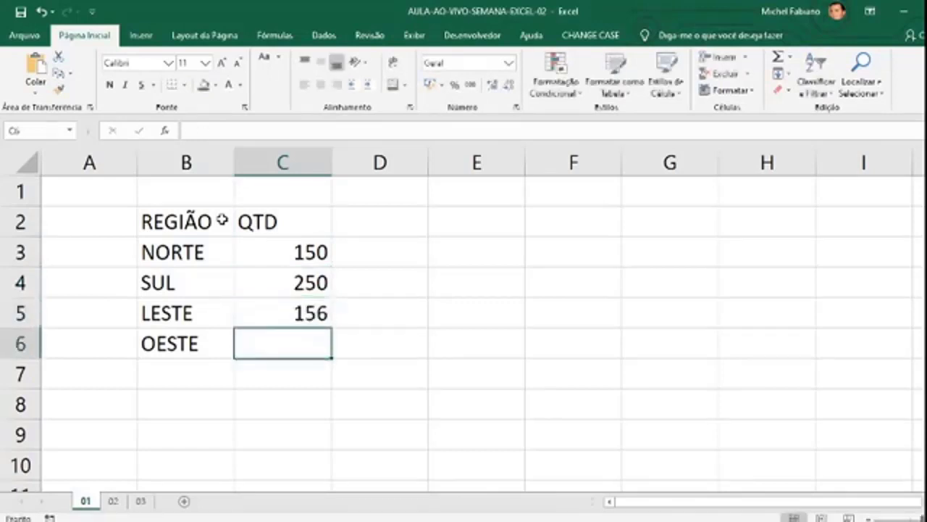
pyautogui.write('245')
pyautogui.press('Return')
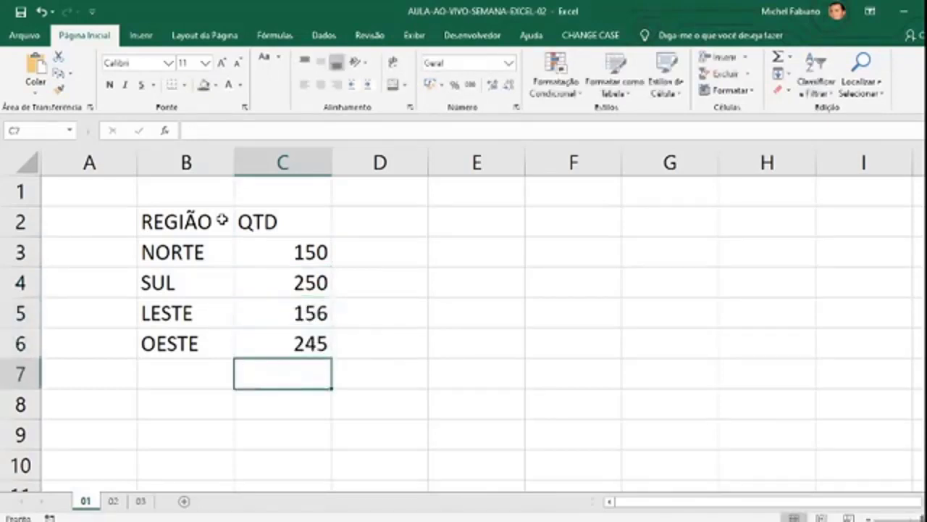
# - Apply all borders to the region table in B2:C6
pyautogui.moveTo(208, 221); pyautogui.dragTo(280, 341)
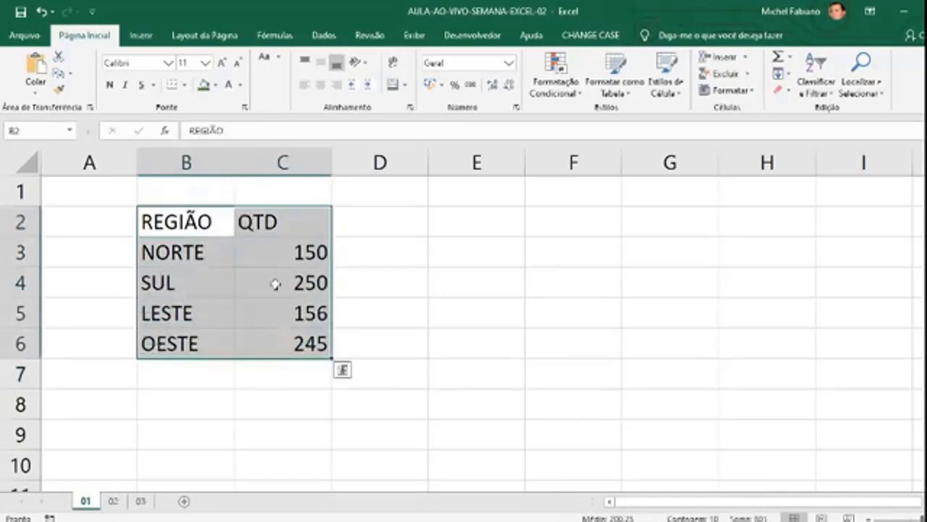
pyautogui.click(184, 84)
pyautogui.click(224, 210)
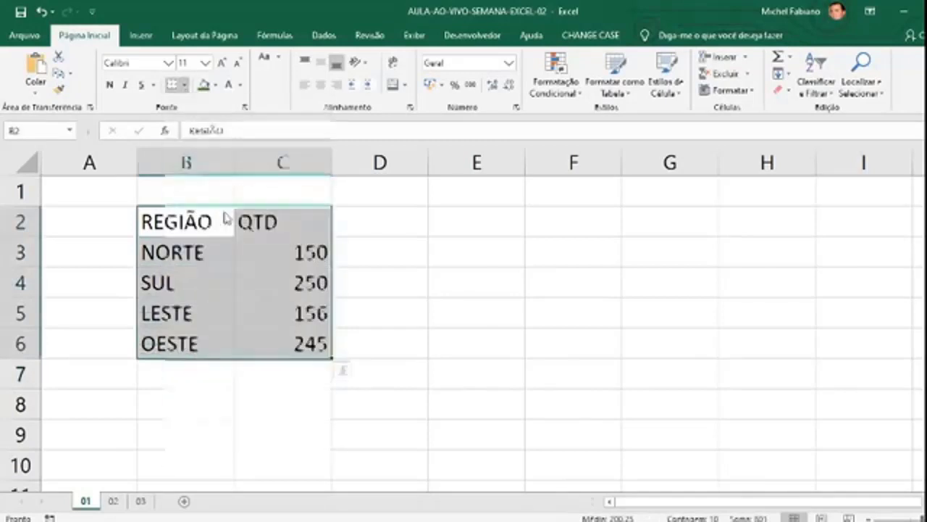
# - Format the header cells B2:C2 with a dark green fill and white text
pyautogui.moveTo(217, 220); pyautogui.dragTo(317, 226)
pyautogui.click(205, 85)
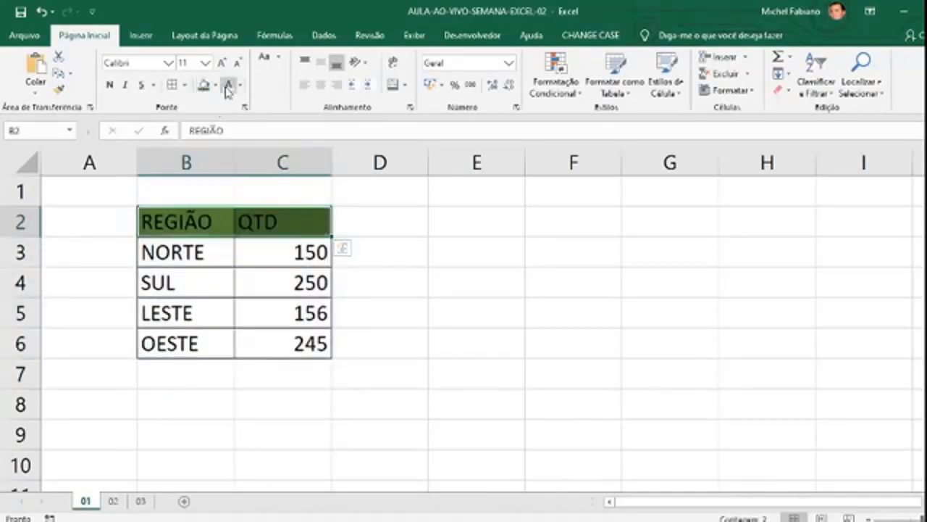
pyautogui.click(228, 84)
pyautogui.click(434, 250)
# - Enter the summary labels TOTAL, MÉDIA, MÁXIMO and MÍNIMO in E2:E5
pyautogui.click(211, 380)
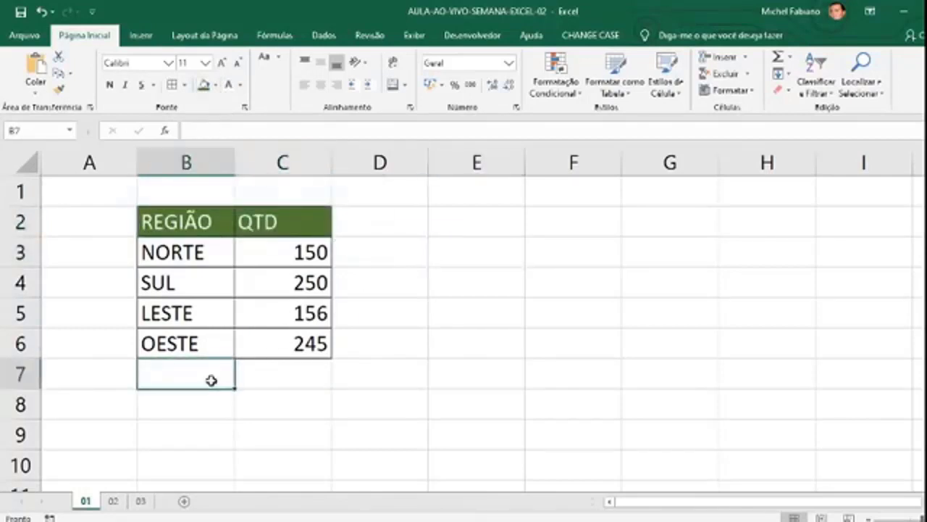
pyautogui.press('Right')
pyautogui.press('Right')
pyautogui.press('Right')
pyautogui.press('Up')
pyautogui.press('Up')
pyautogui.press('Up')
pyautogui.press('Up')
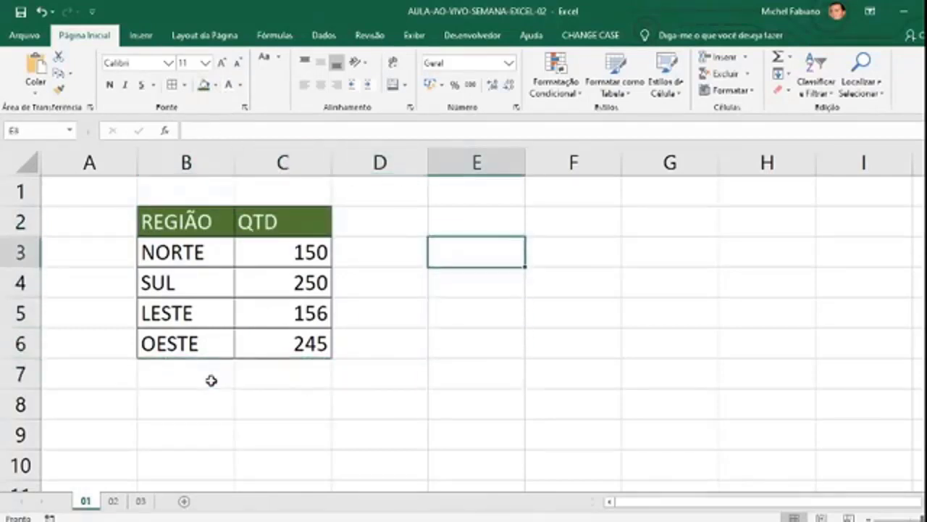
pyautogui.press('Up')
pyautogui.write('TOTAL')
pyautogui.press('Return')
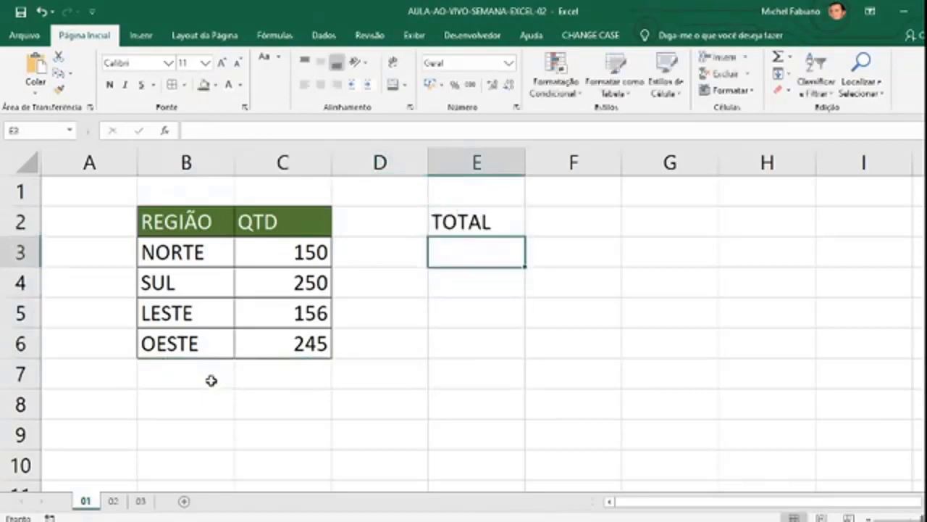
pyautogui.write('MÉDIA')
pyautogui.press('Return')
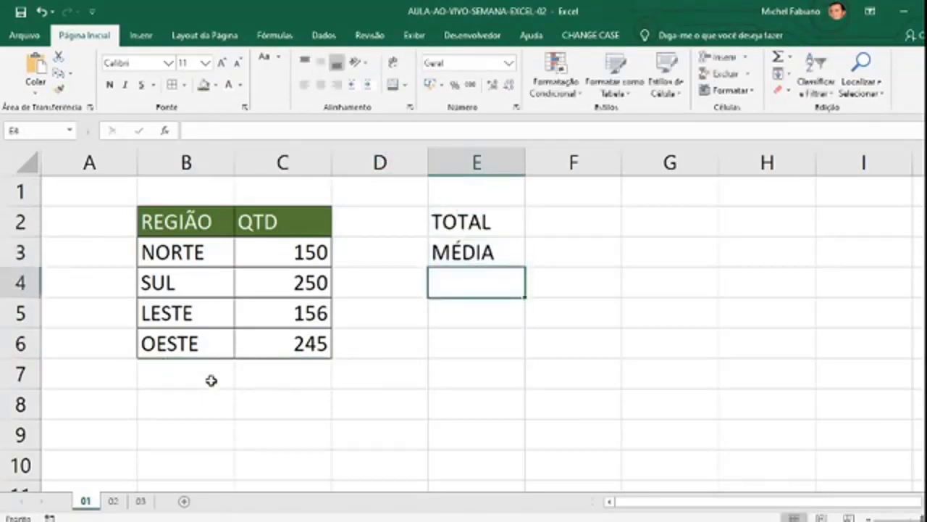
pyautogui.write('MÁXIMO')
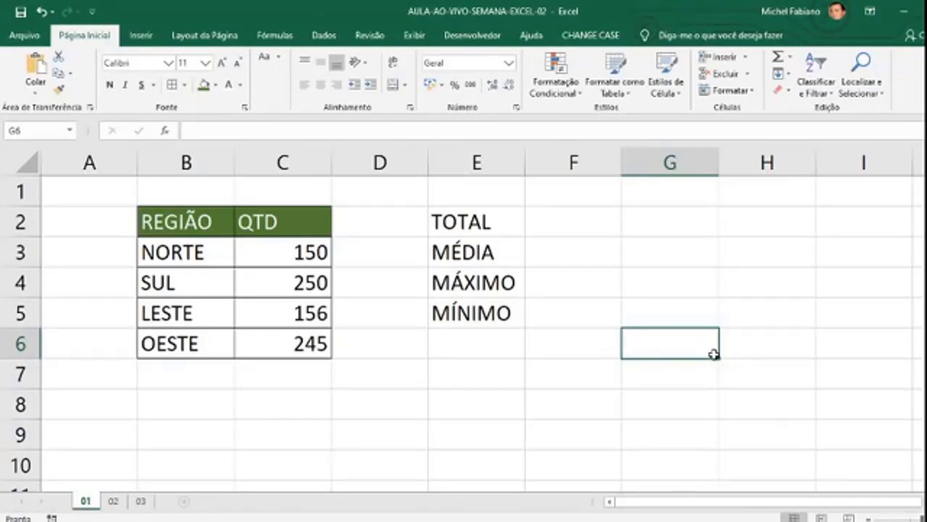
# - Insert the Soma function in F2 to total the quantities in C3:C6
pyautogui.click(601, 225)
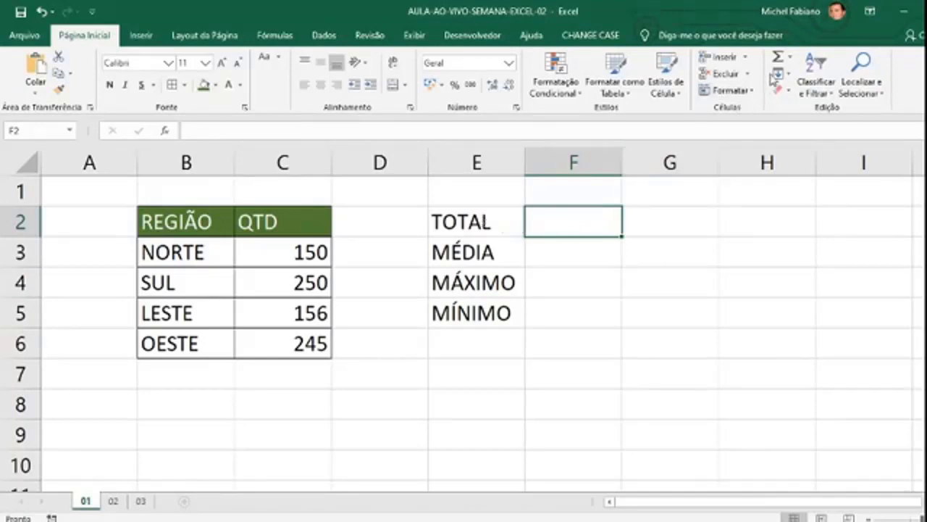
pyautogui.click(791, 64)
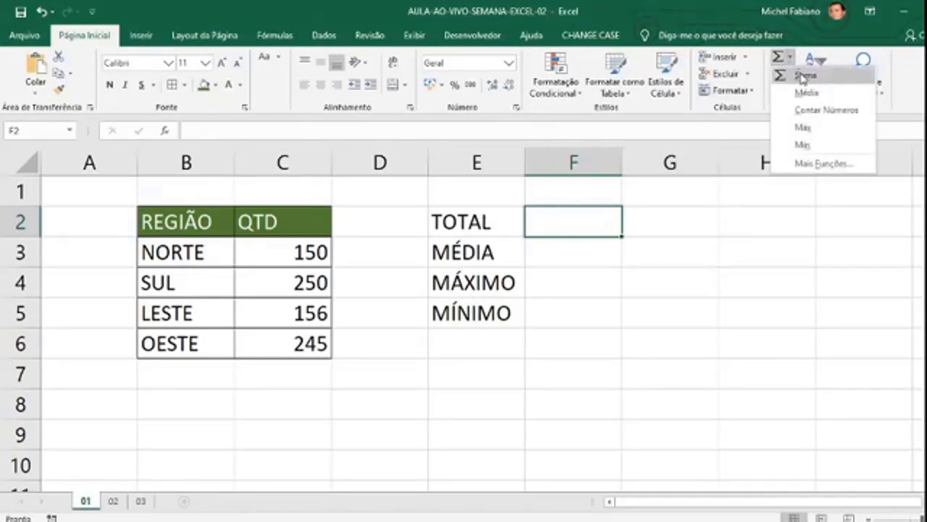
pyautogui.click(803, 75)
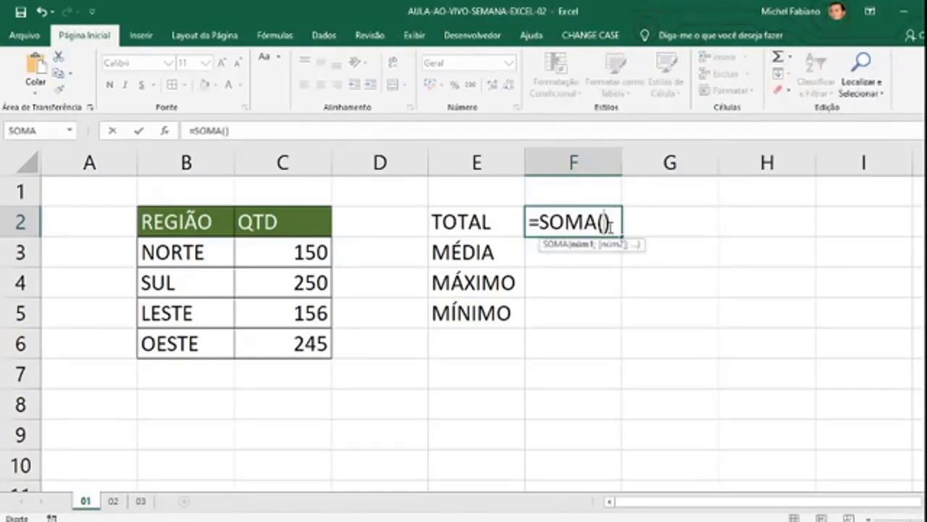
pyautogui.moveTo(314, 252); pyautogui.dragTo(322, 346)
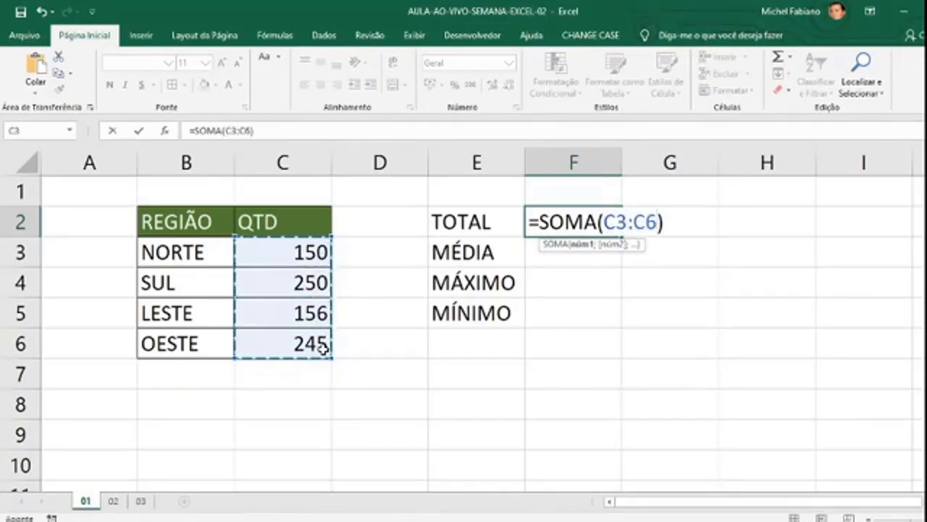
pyautogui.press('Return')
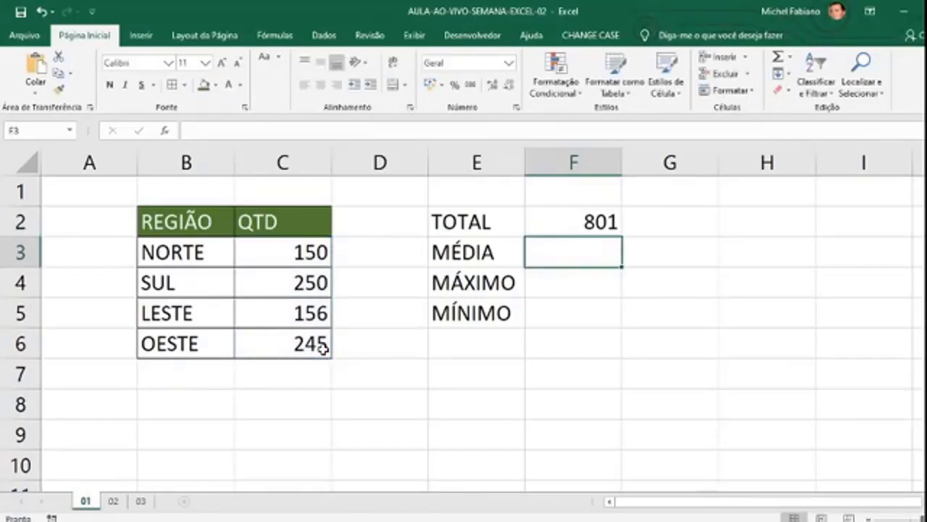
# - Insert the Média function in F3 to average the quantities in C3:C6
pyautogui.click(789, 58)
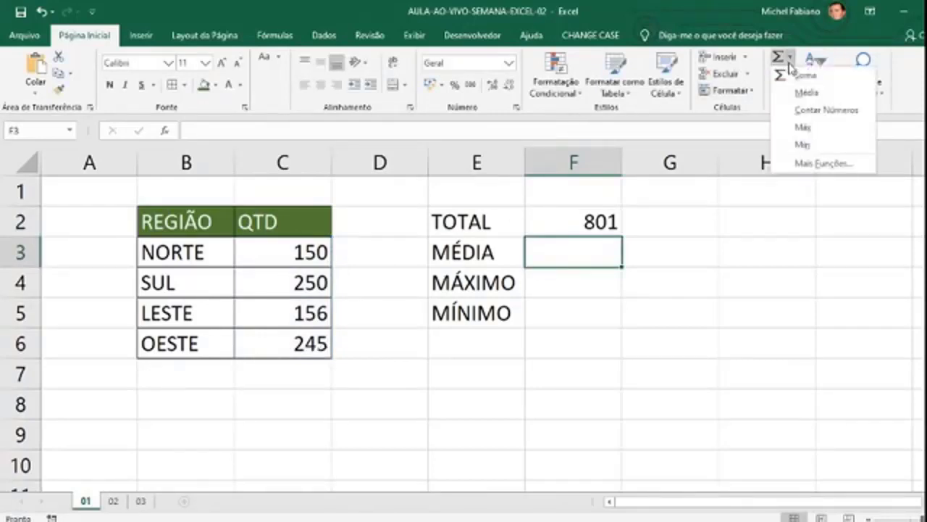
pyautogui.click(806, 93)
pyautogui.moveTo(306, 253); pyautogui.dragTo(308, 340)
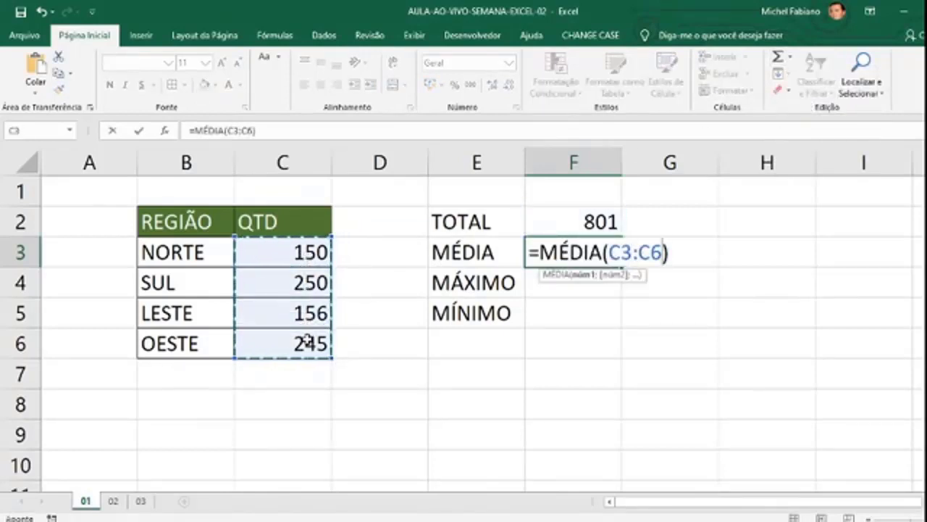
pyautogui.press('Return')
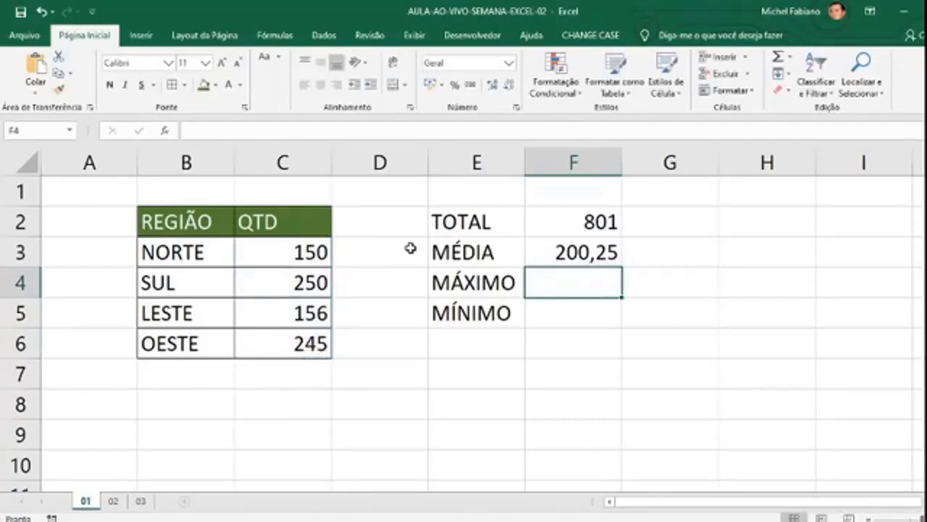
# - Insert the Máx function in F4 to return the largest quantity in C3:C6
pyautogui.click(791, 57)
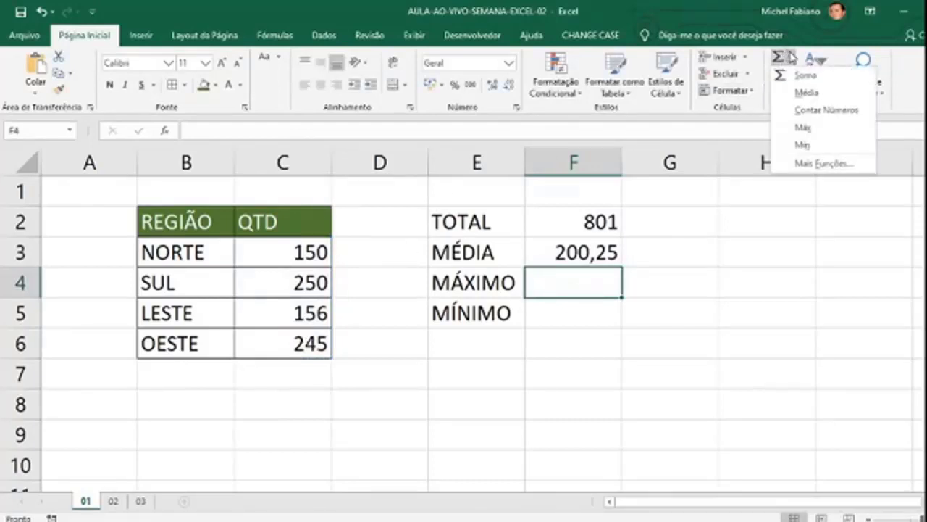
pyautogui.click(804, 128)
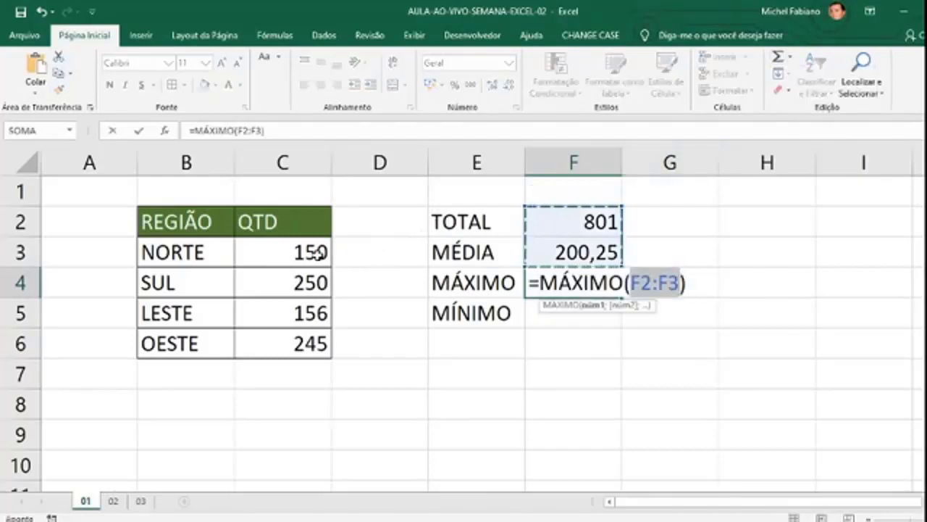
pyautogui.moveTo(321, 250); pyautogui.dragTo(317, 344)
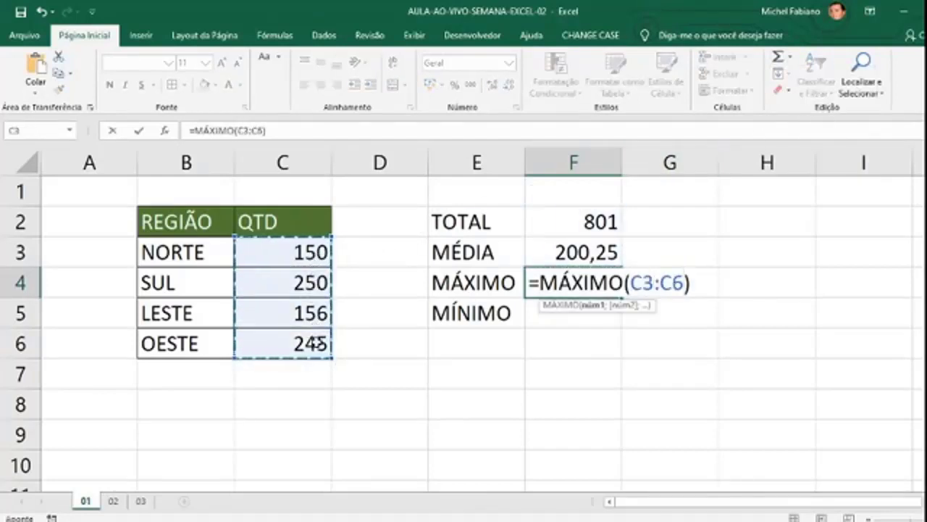
pyautogui.press('Return')
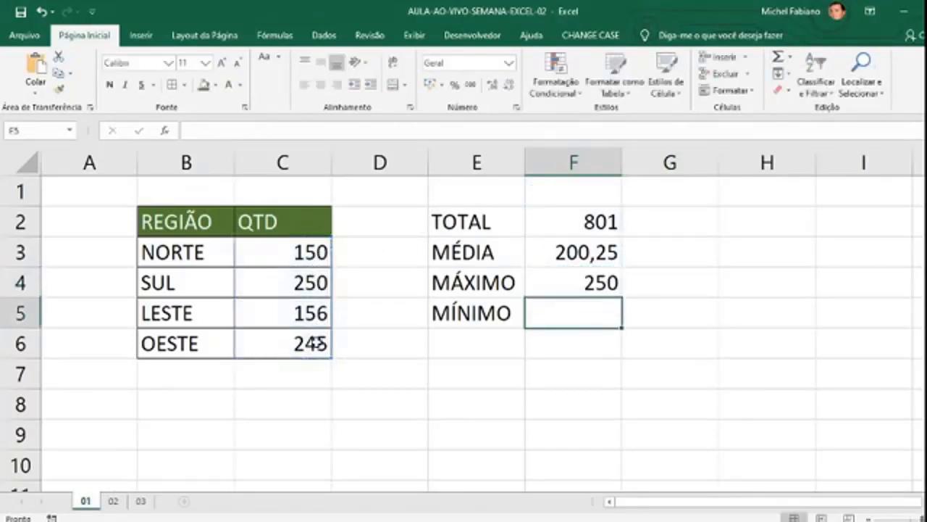
# - Insert the Mín function in F5 to return the smallest quantity in C3:C6
pyautogui.click(789, 56)
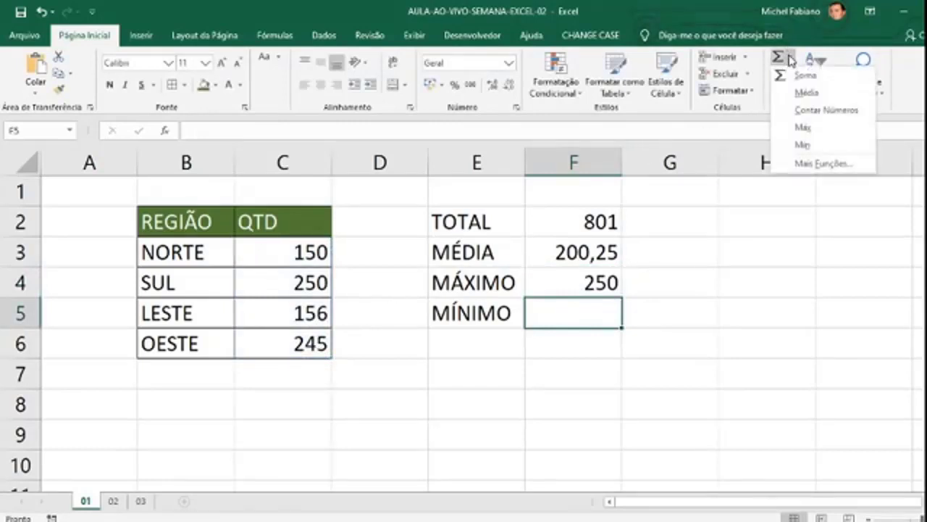
pyautogui.click(799, 142)
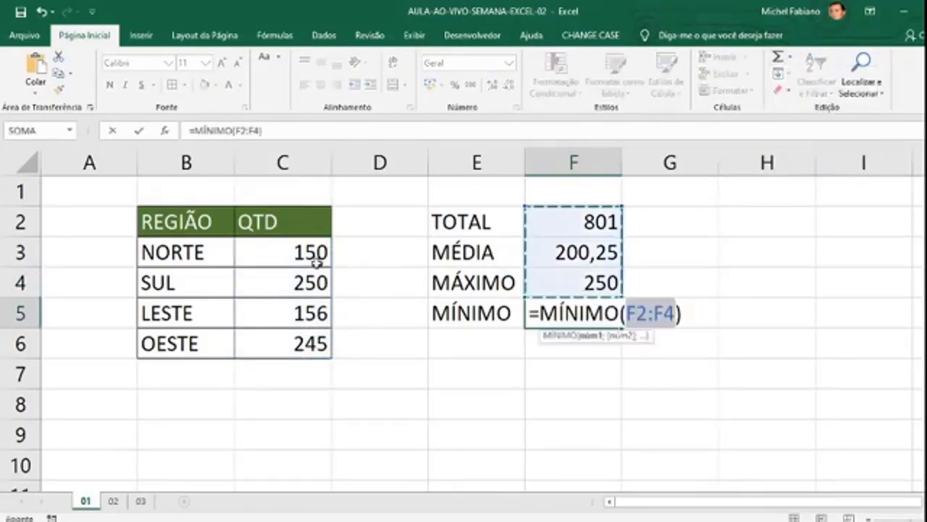
pyautogui.moveTo(315, 252); pyautogui.dragTo(310, 335)
pyautogui.press('Return')
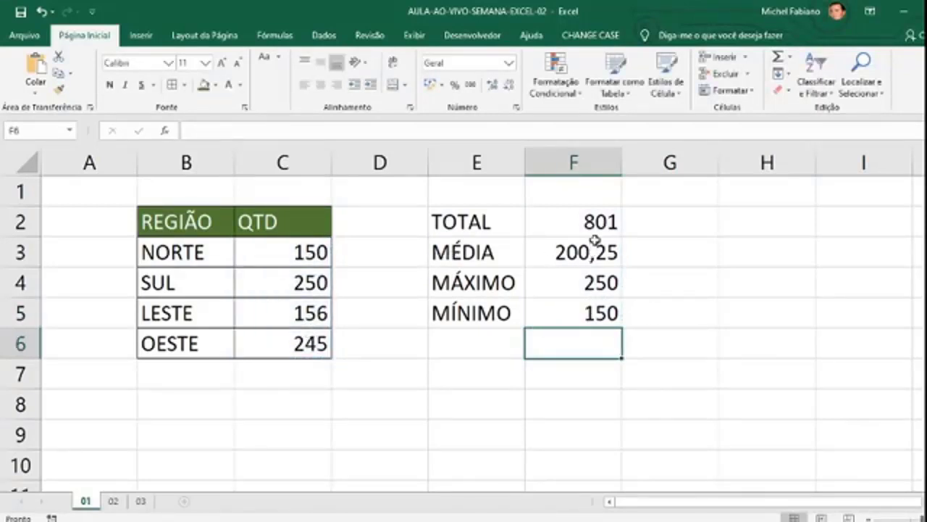
# - Try multiplying the TOTAL formula in F2 by 10, and remove the multiplier from the formula
pyautogui.moveTo(596, 226); pyautogui.dragTo(591, 306)
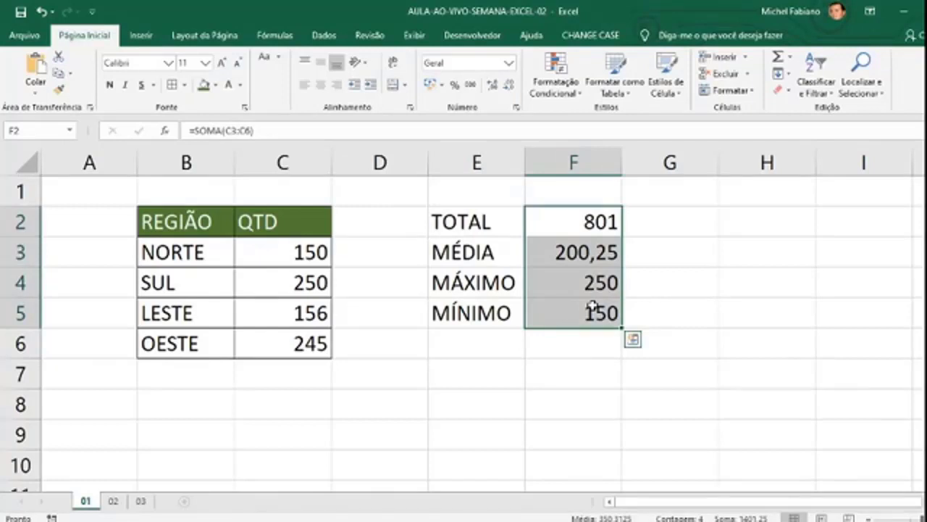
pyautogui.doubleClick(584, 221)
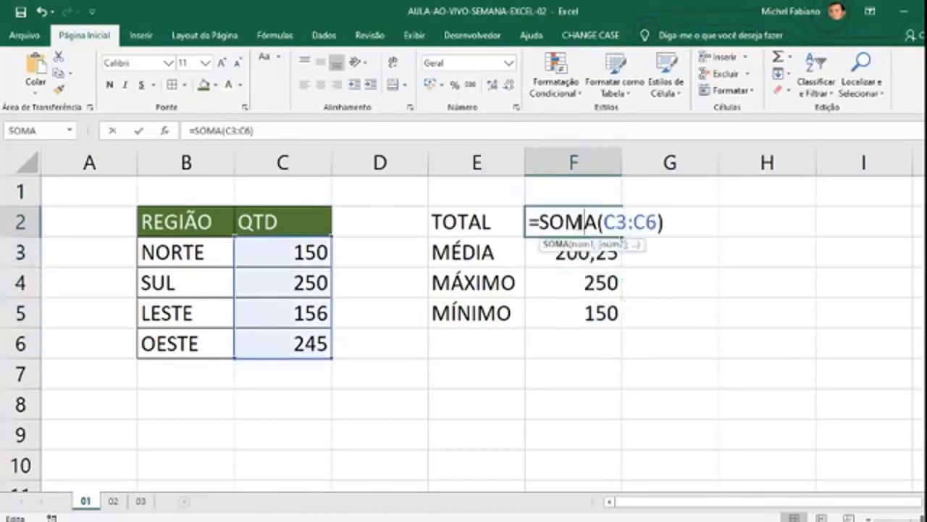
pyautogui.click(668, 219)
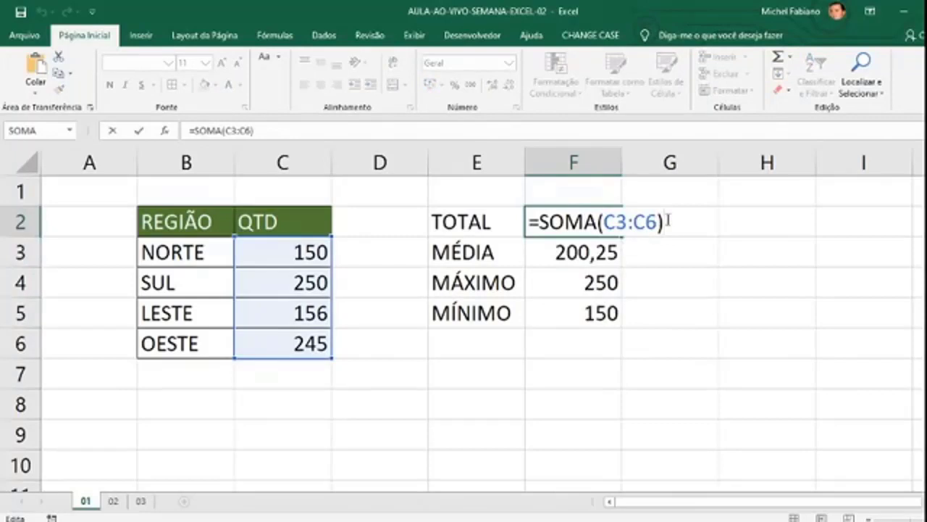
pyautogui.write('*10')
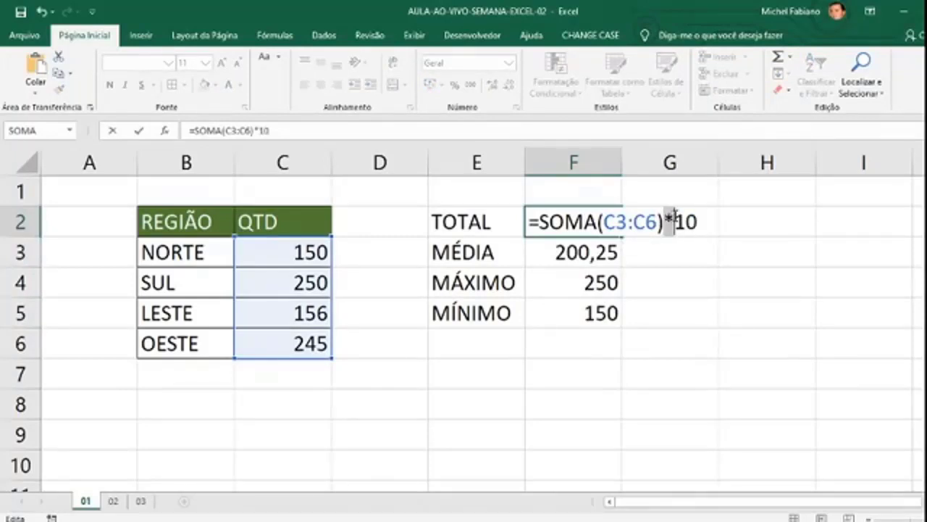
pyautogui.moveTo(674, 219); pyautogui.dragTo(699, 219)
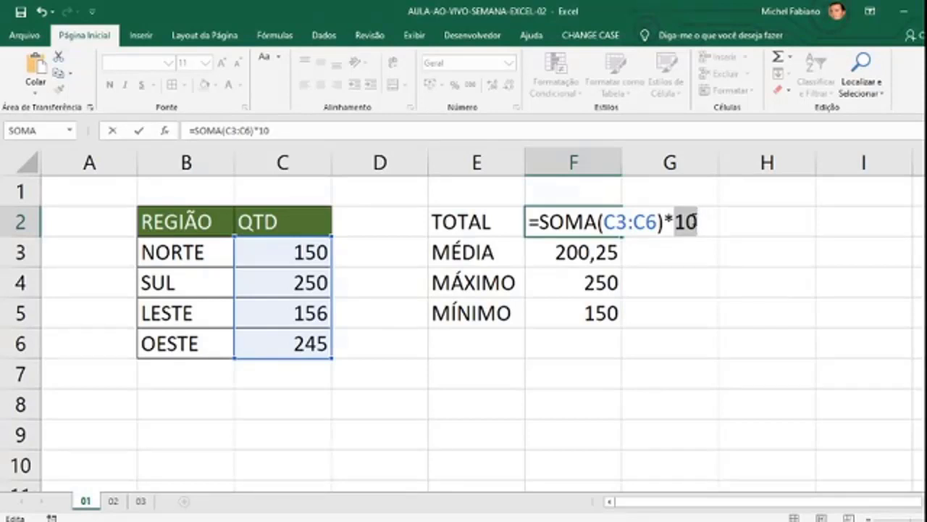
pyautogui.moveTo(606, 221); pyautogui.dragTo(658, 221)
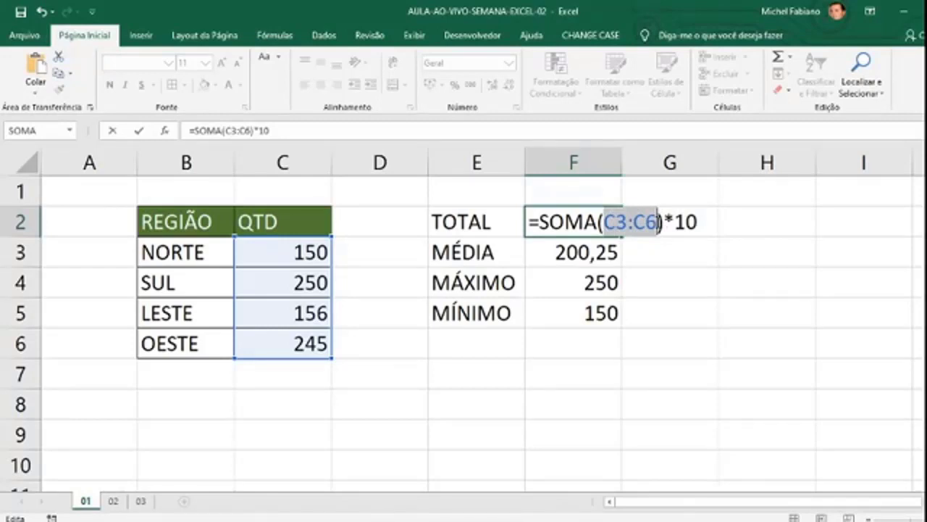
pyautogui.click(659, 222)
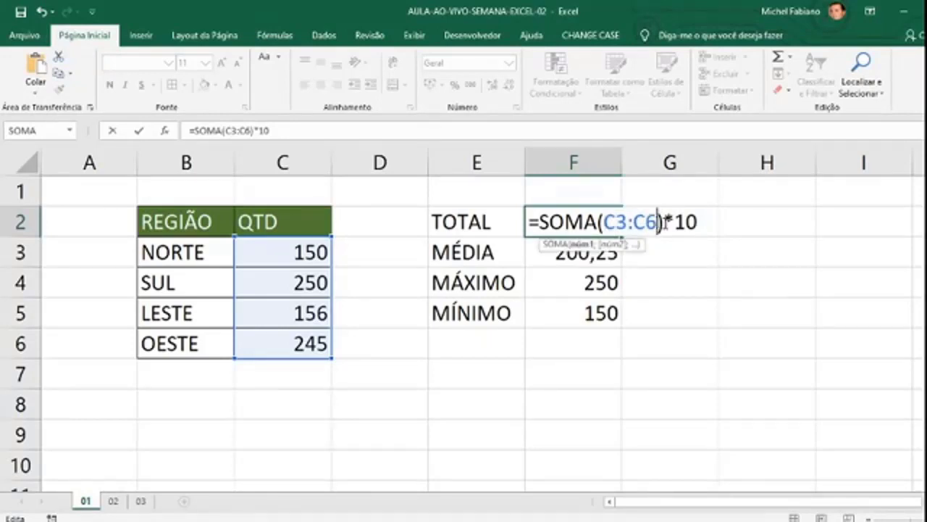
pyautogui.moveTo(665, 221); pyautogui.dragTo(706, 219)
pyautogui.press('BackSpace')
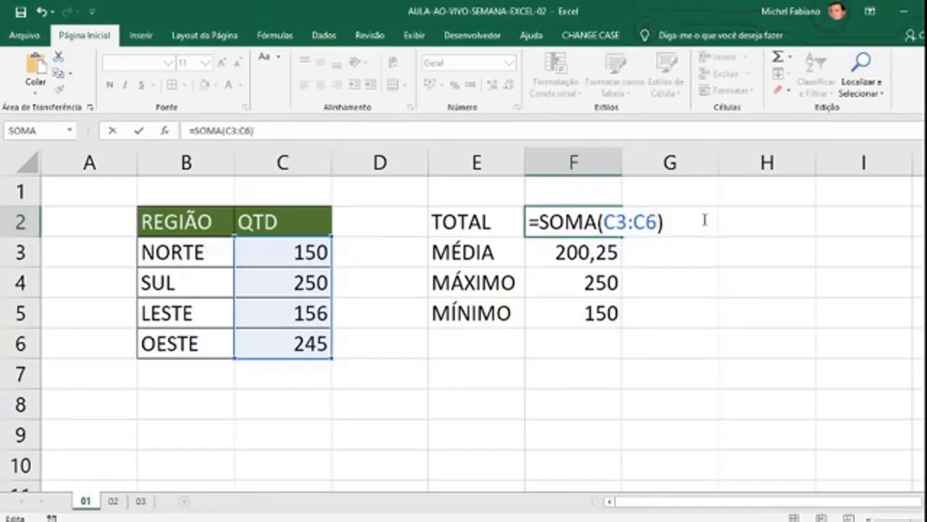
# - Try extending the TOTAL formula in F2 to =SOMA(C3:C6)*MÁXIMO(C3:C6)
pyautogui.moveTo(538, 222); pyautogui.dragTo(600, 222)
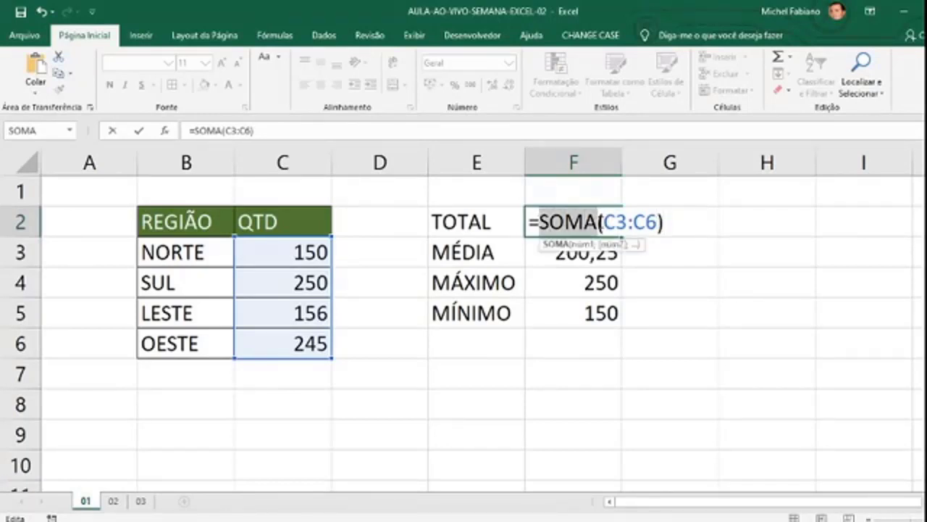
pyautogui.click(686, 229)
pyautogui.write('*')
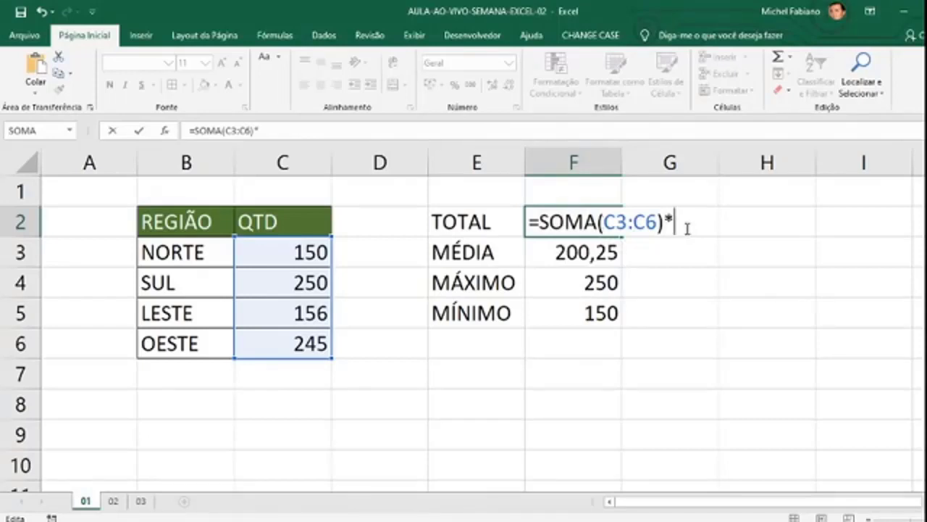
pyautogui.write('MÁXIM')
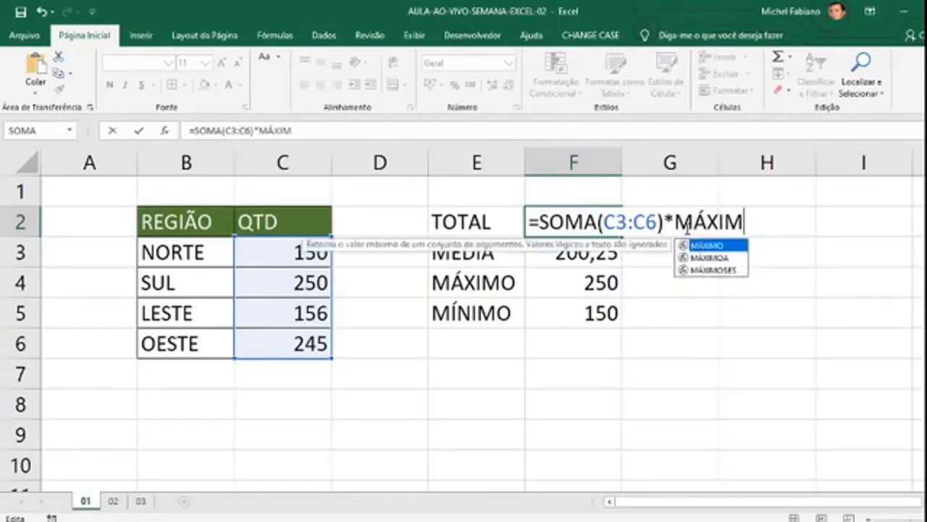
pyautogui.write('O(')
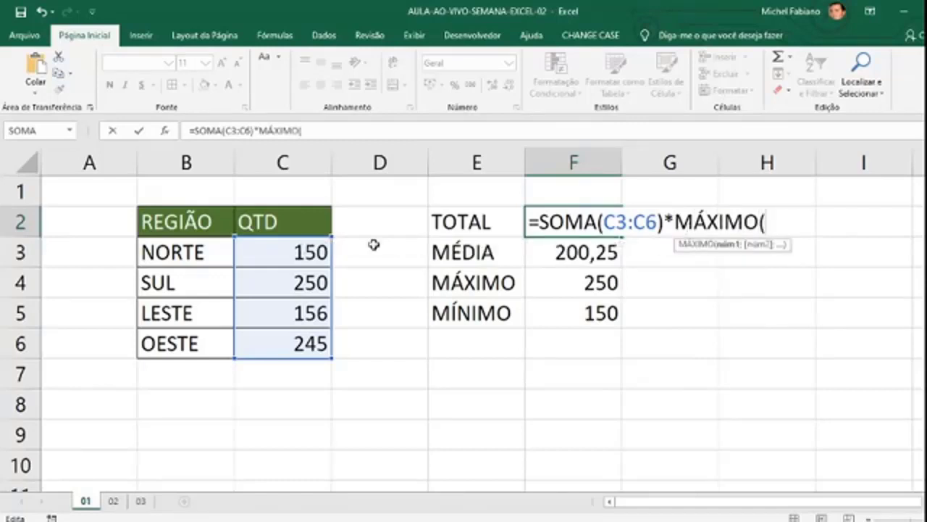
pyautogui.moveTo(313, 252); pyautogui.dragTo(309, 346)
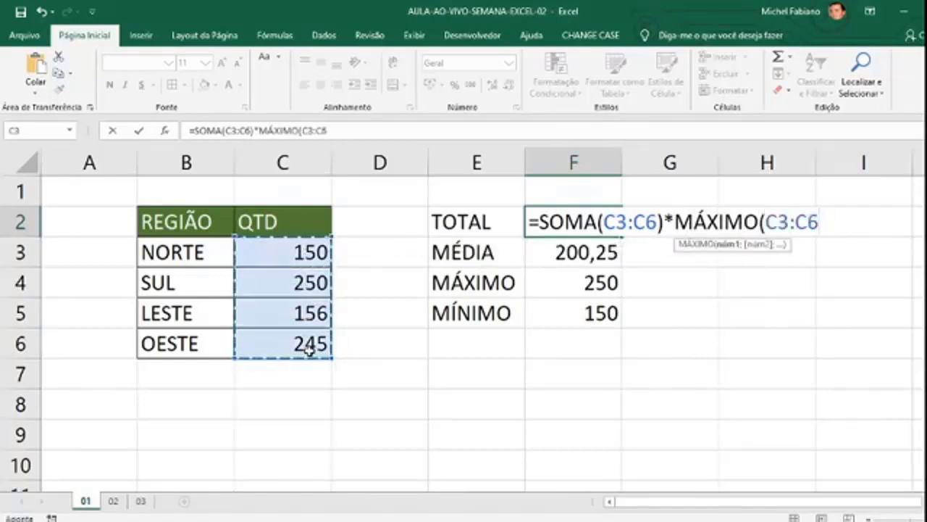
pyautogui.write(')')
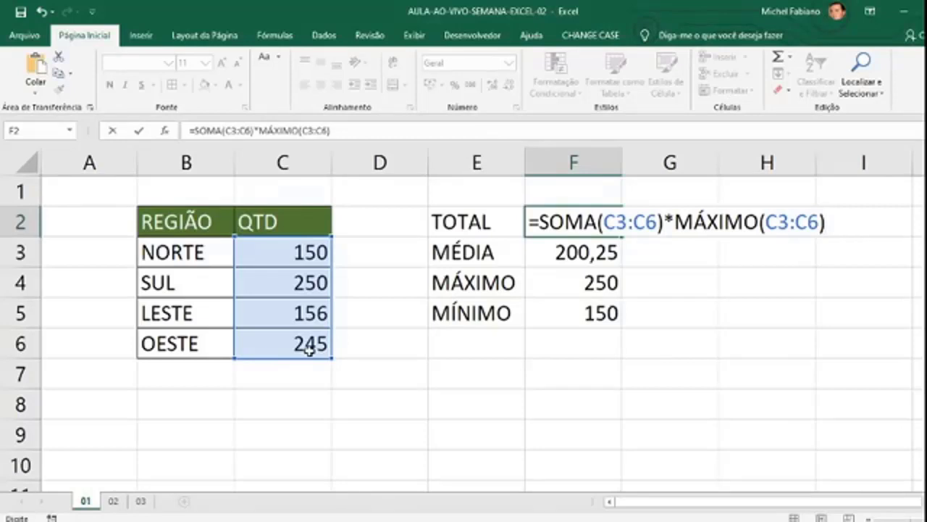
# - Try replacing the MÁXIMO part of the F2 formula with 500, and cancel the edit
pyautogui.moveTo(539, 221); pyautogui.dragTo(660, 221)
pyautogui.click(668, 217)
pyautogui.moveTo(674, 221); pyautogui.dragTo(850, 237)
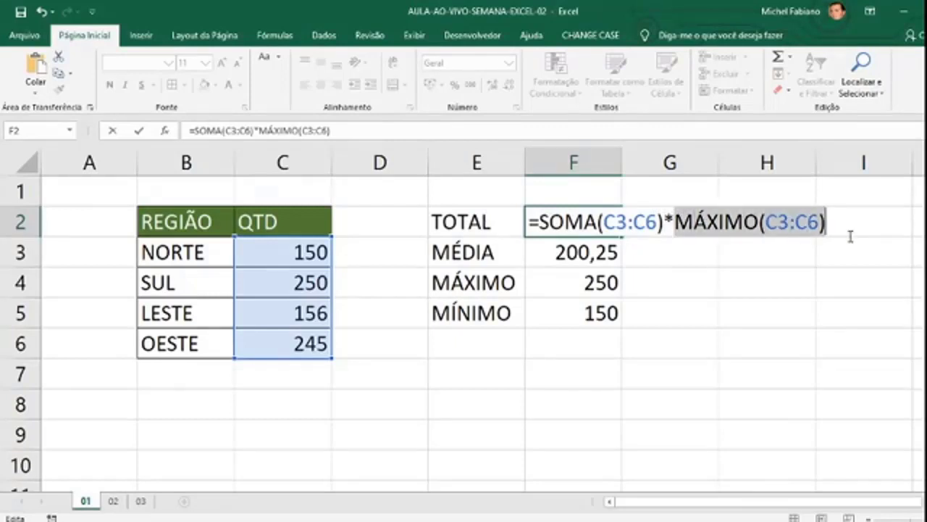
pyautogui.click(851, 236)
pyautogui.moveTo(851, 237); pyautogui.dragTo(677, 221)
pyautogui.write('500')
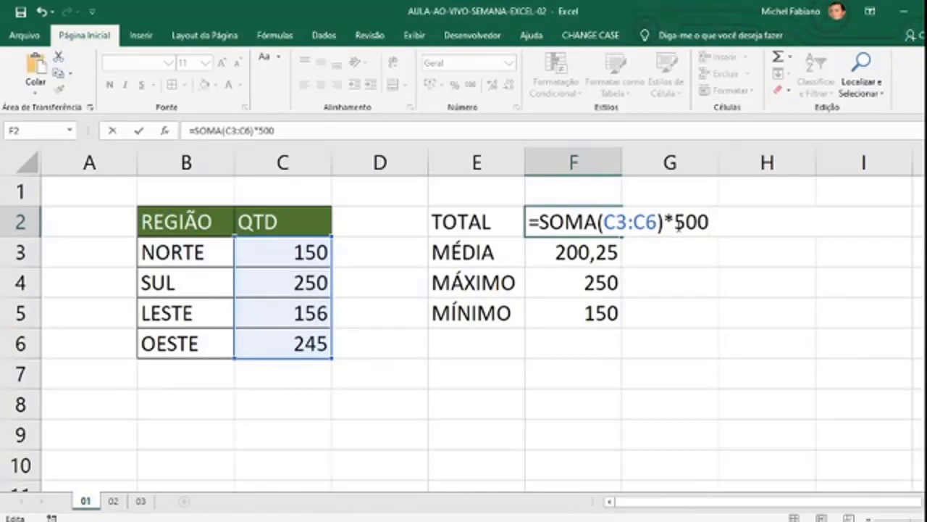
pyautogui.press('Escape')
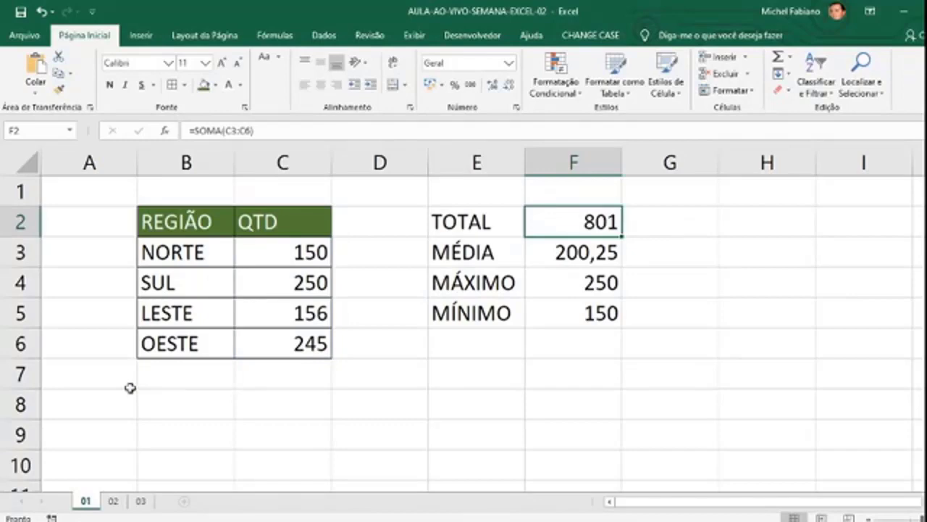
# - Switch to sheet 02 with the Região, Período and Valor table
pyautogui.click(116, 502)
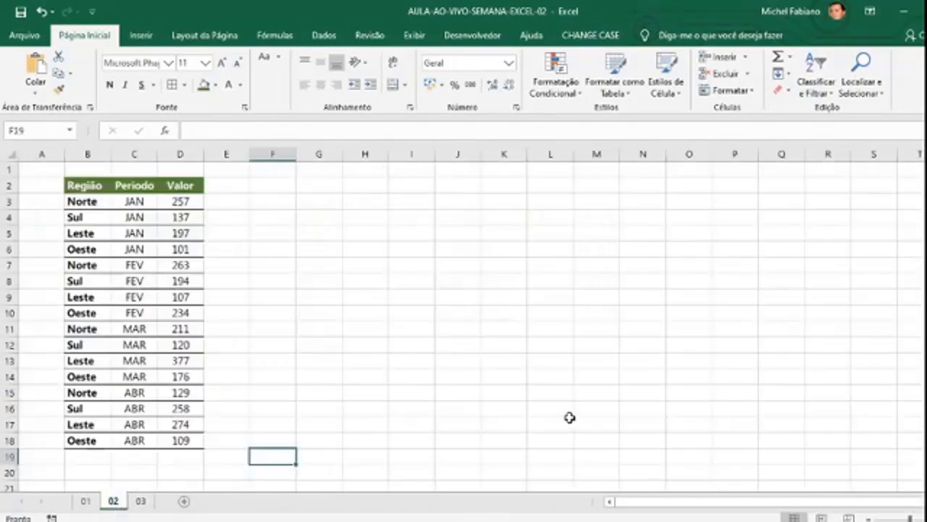
pyautogui.click(925, 519)
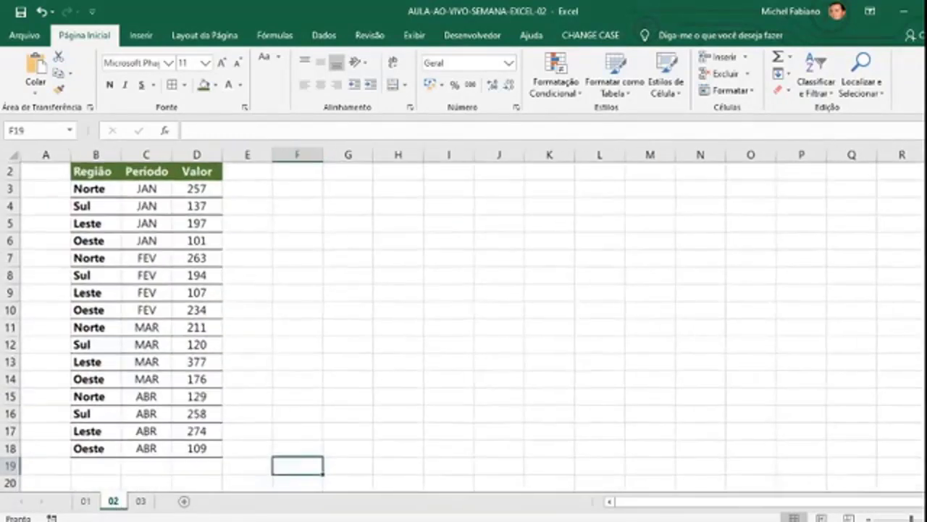
pyautogui.scroll(1, 453, 301)
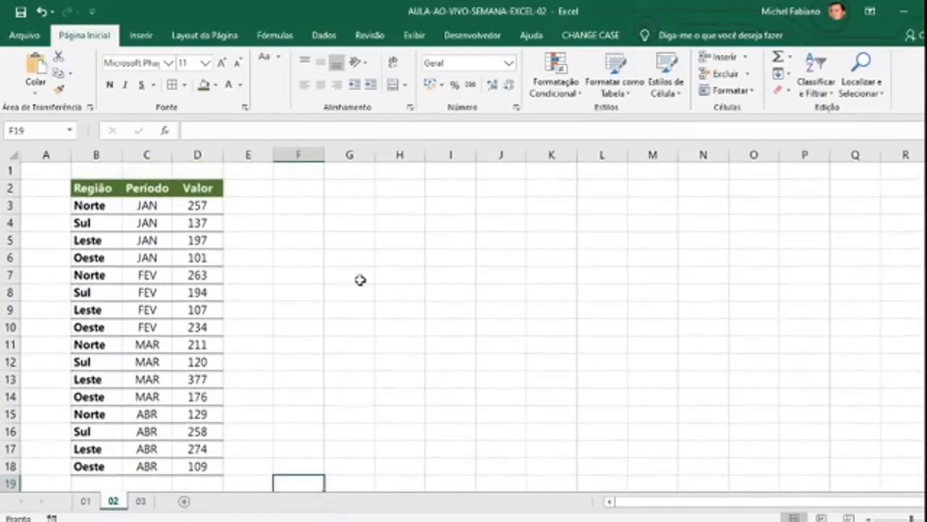
# - Collapse the ribbon and enlarge the sheet's zoom so the Região, Período and Valor table fills more of the window
pyautogui.doubleClick(92, 41)
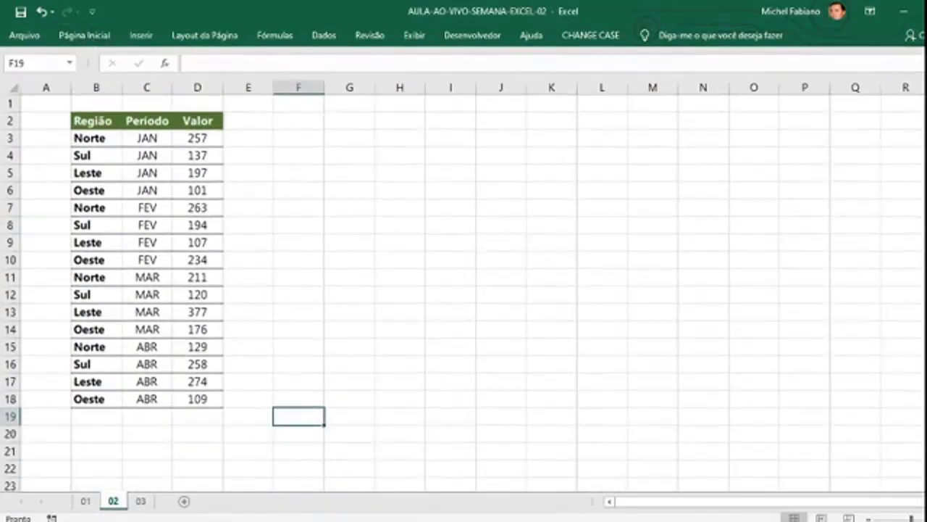
pyautogui.click(925, 519)
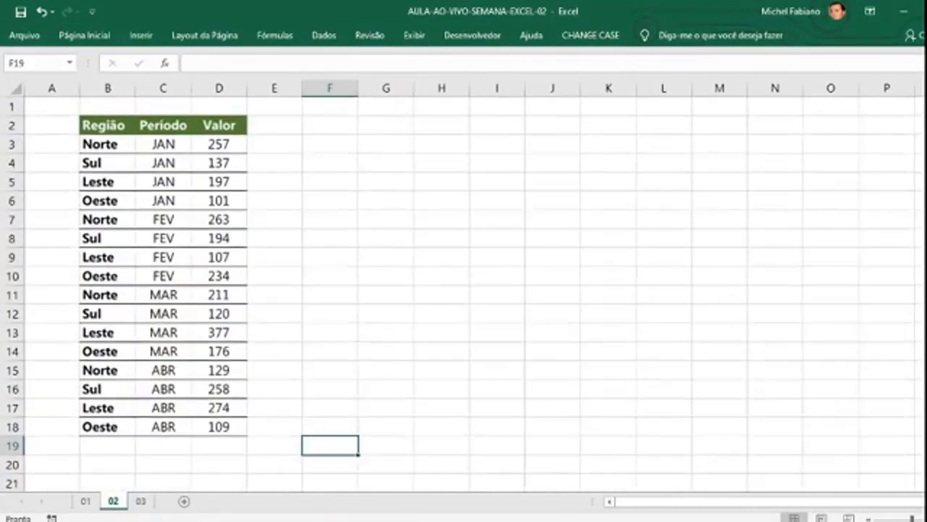
pyautogui.click(925, 518)
pyautogui.scroll(1, 475, 373)
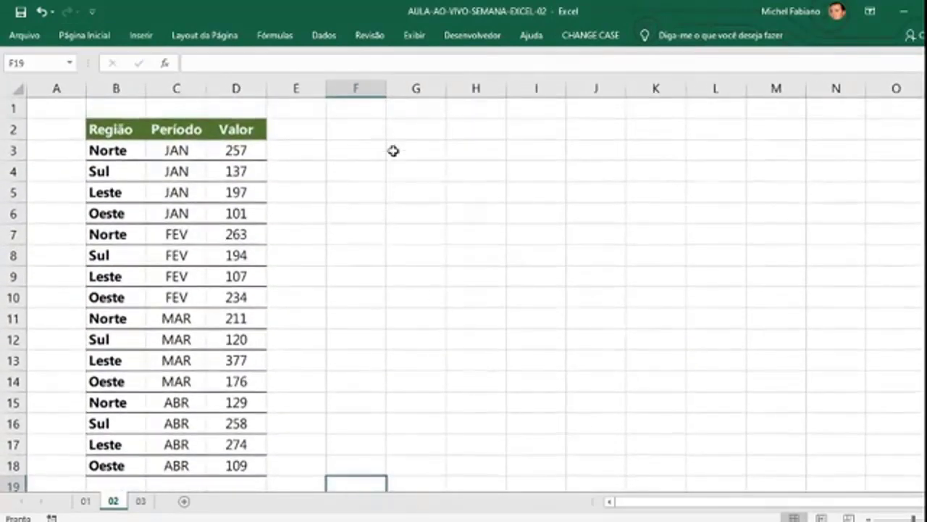
# - Examine the table's monthly blocks by selecting the JAN, FEV and MAR rows in turn across Região, Período and Valor
pyautogui.click(379, 131)
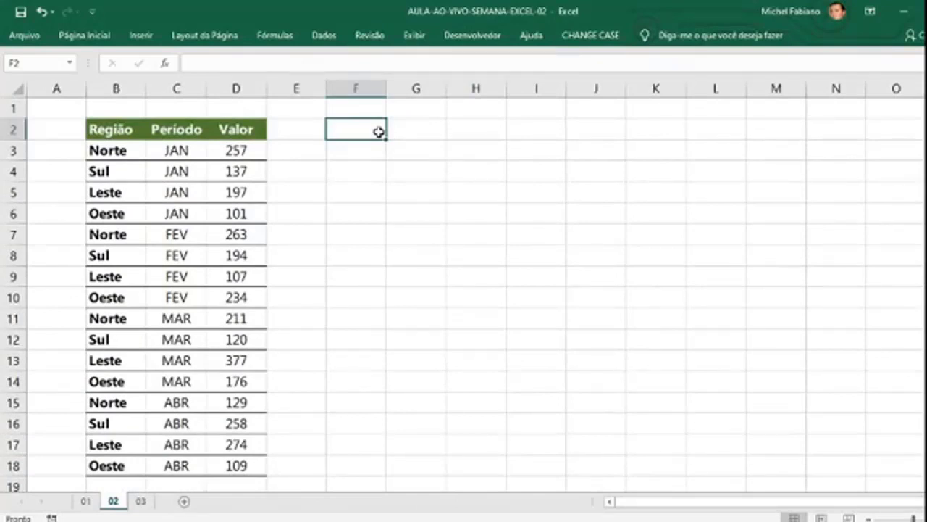
pyautogui.moveTo(130, 149); pyautogui.dragTo(229, 219)
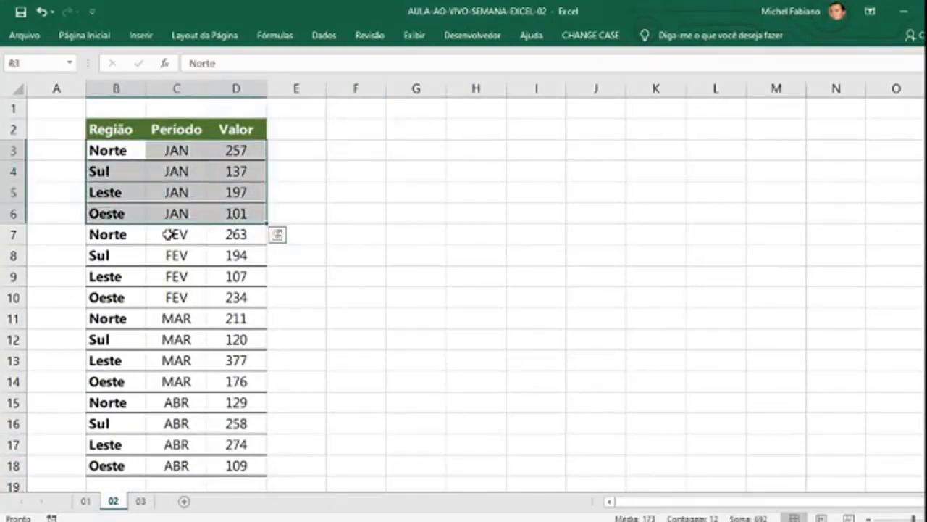
pyautogui.moveTo(123, 238); pyautogui.dragTo(227, 295)
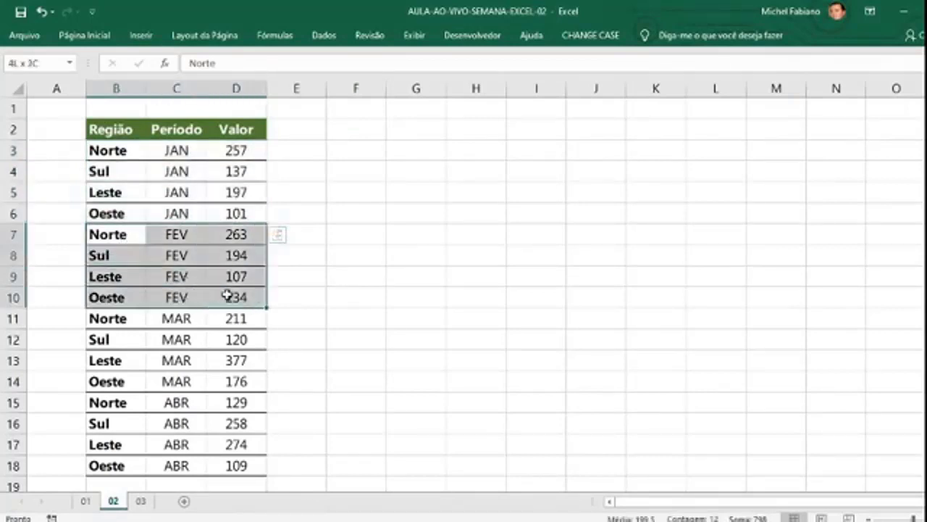
pyautogui.moveTo(124, 320); pyautogui.dragTo(257, 381)
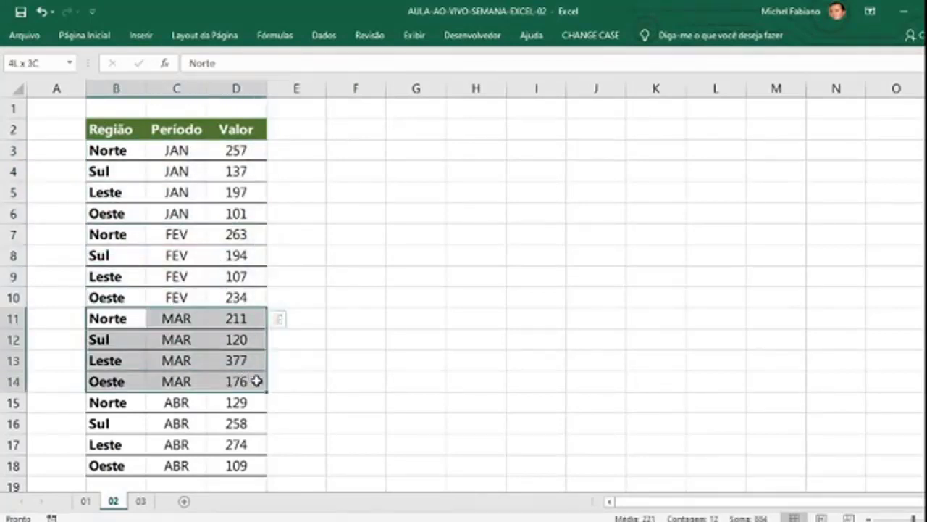
pyautogui.moveTo(131, 403); pyautogui.dragTo(232, 462)
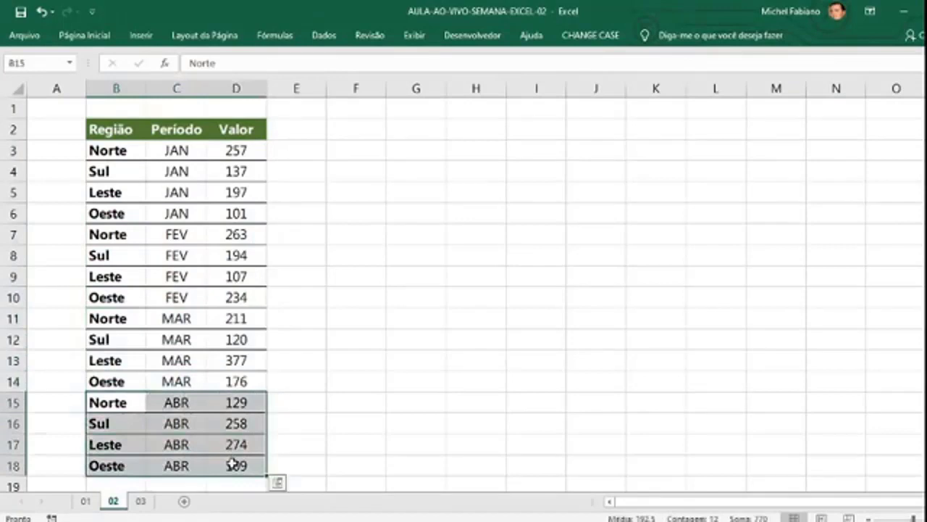
# - Build a region list from F2 down with the header REGIÃO and the entries NORTE, SUL, LESTE and OESTE
pyautogui.click(361, 137)
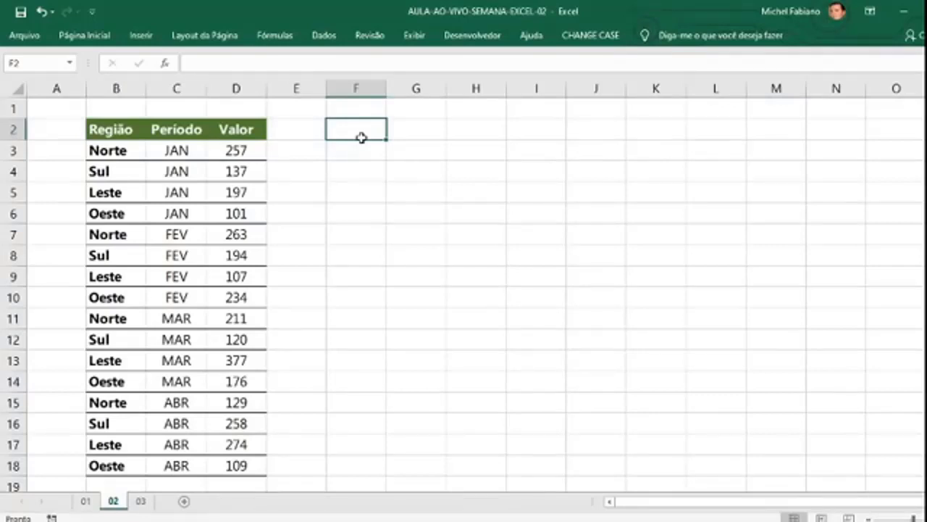
pyautogui.write('REGIÃ')
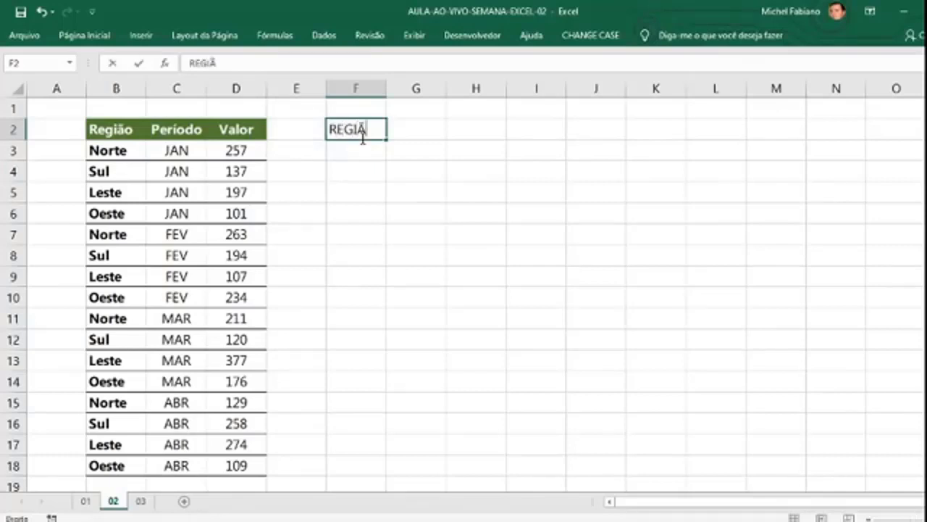
pyautogui.write('O')
pyautogui.press('Return')
pyautogui.write('NORTE')
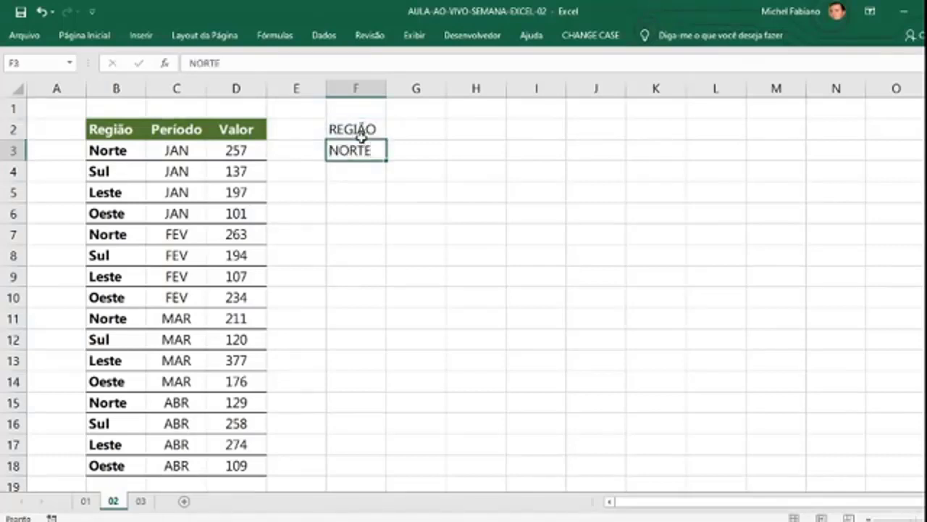
pyautogui.press('Return')
pyautogui.write('SUL')
pyautogui.press('Return')
pyautogui.write('LE')
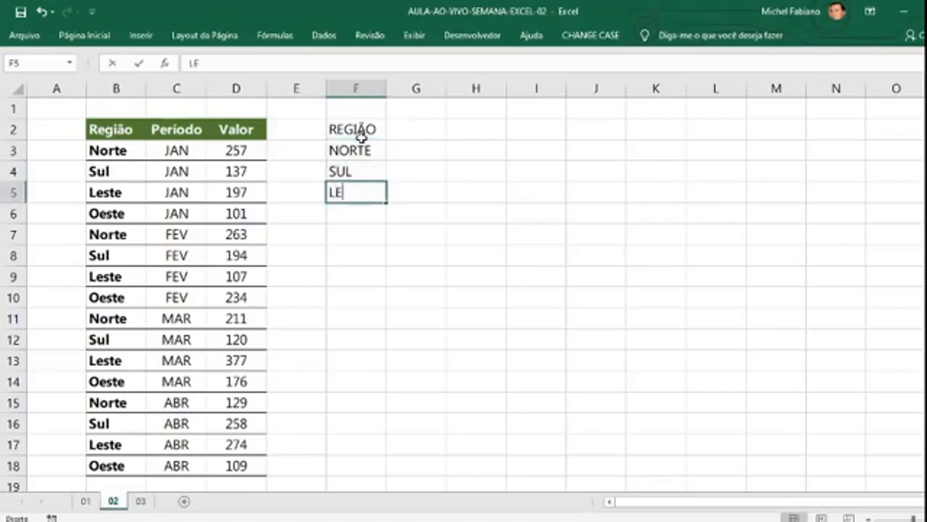
pyautogui.write('STE')
pyautogui.press('Return')
pyautogui.write('OESTE')
pyautogui.press('Return')
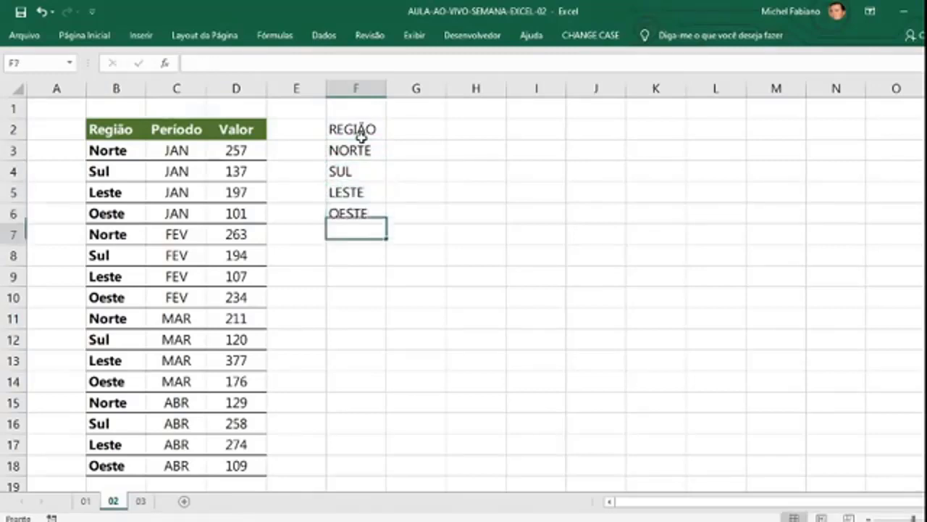
# - Add the header VALOR in G2, beside the REGIÃO header
pyautogui.press('Right')
pyautogui.press('Up')
pyautogui.press('Up')
pyautogui.press('Up')
pyautogui.press('Up')
pyautogui.press('Up')
pyautogui.write('V')
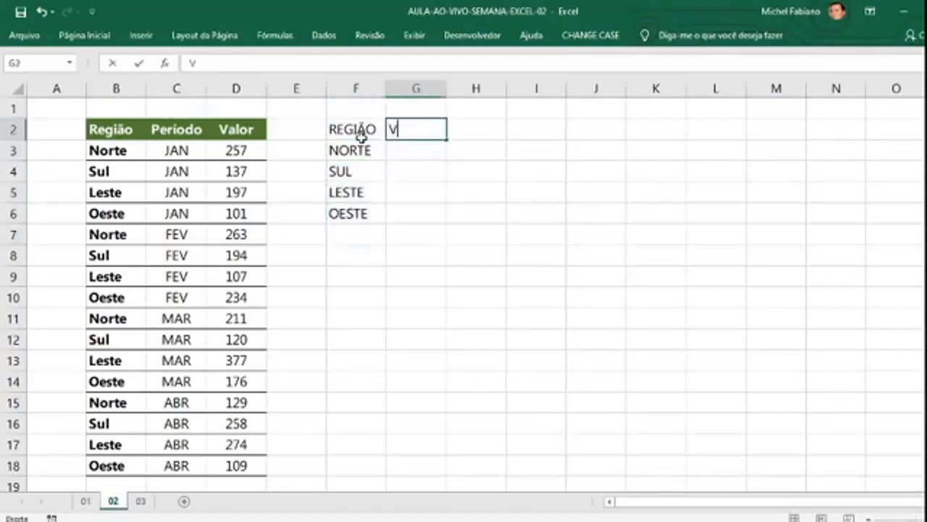
pyautogui.write('ALOR')
pyautogui.press('Return')
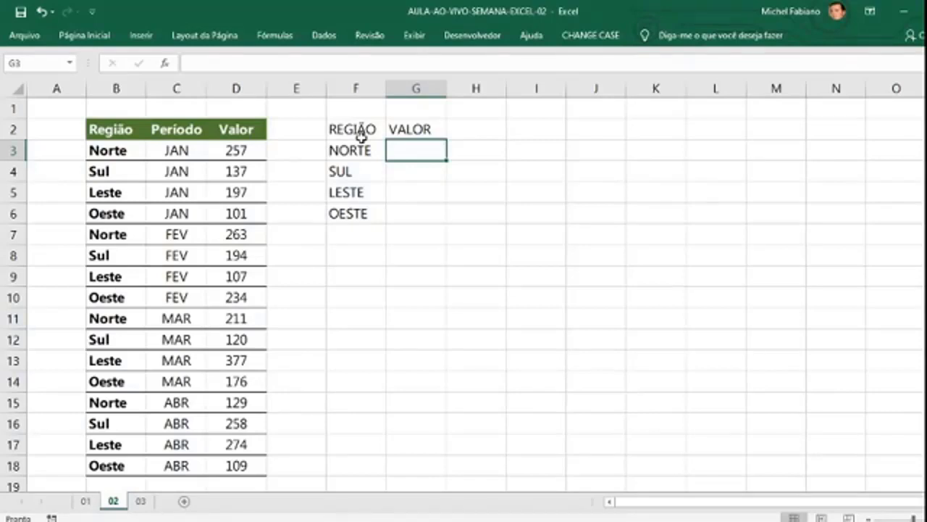
# - Sum the NORTE values in G3 with the formula =SOMASE(B3:B18;F3;D3:D18)
pyautogui.write('=SOMAS')
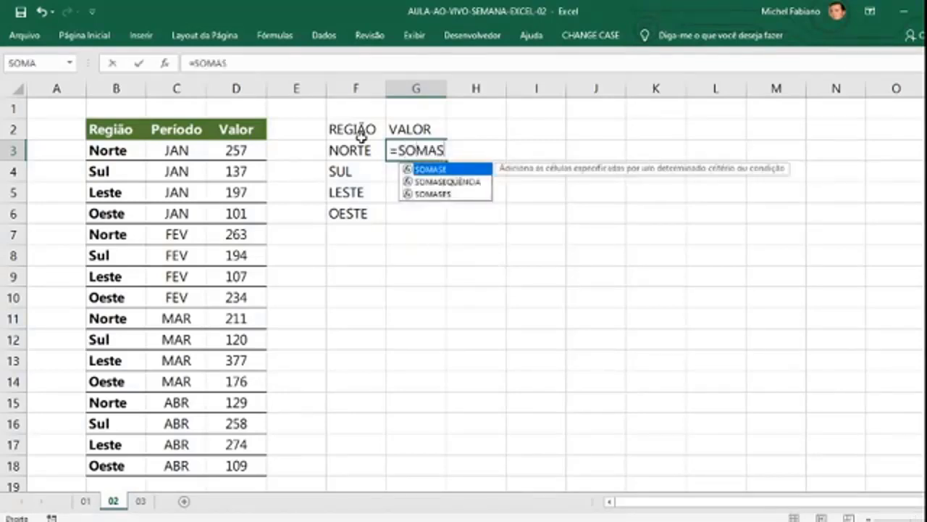
pyautogui.write('E(')
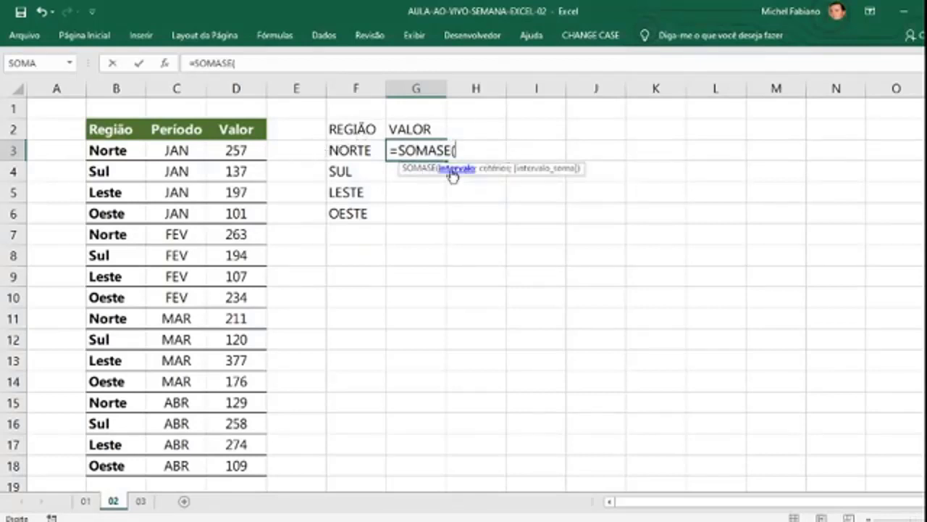
pyautogui.moveTo(128, 150); pyautogui.dragTo(126, 469)
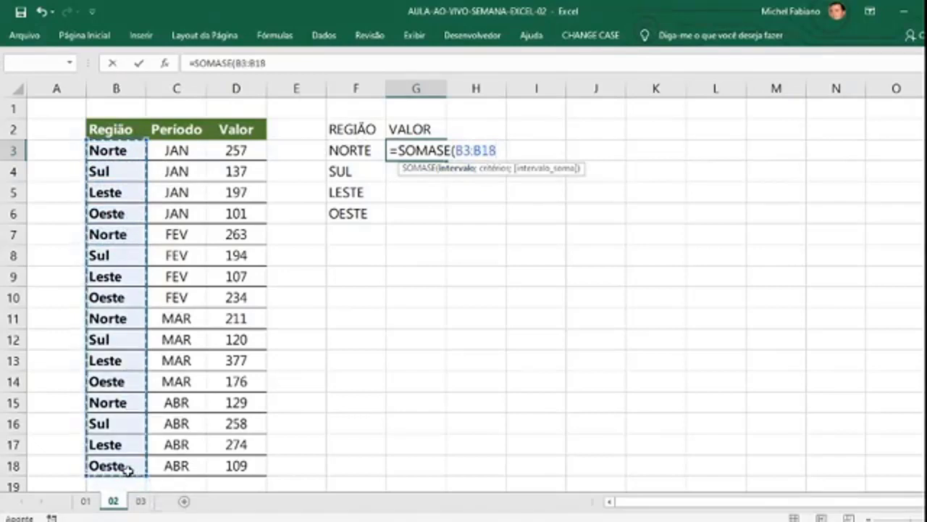
pyautogui.write(';')
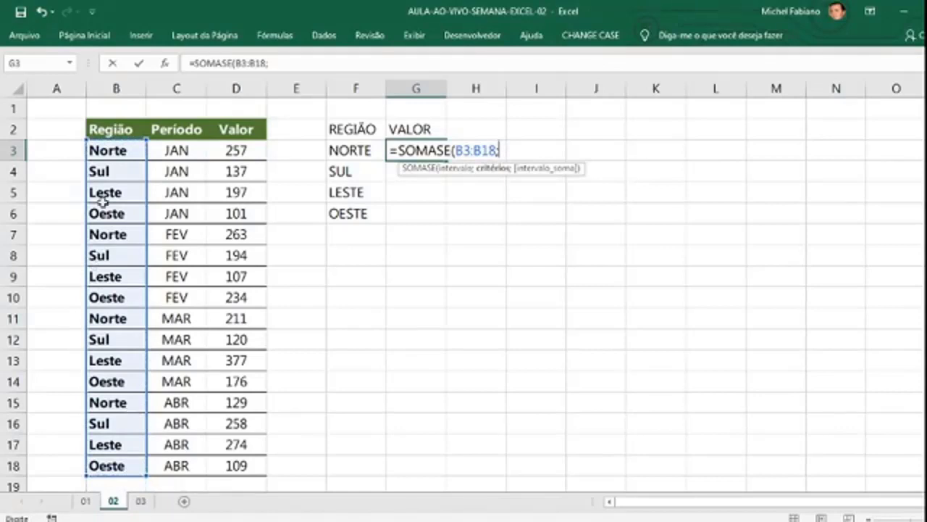
pyautogui.click(371, 147)
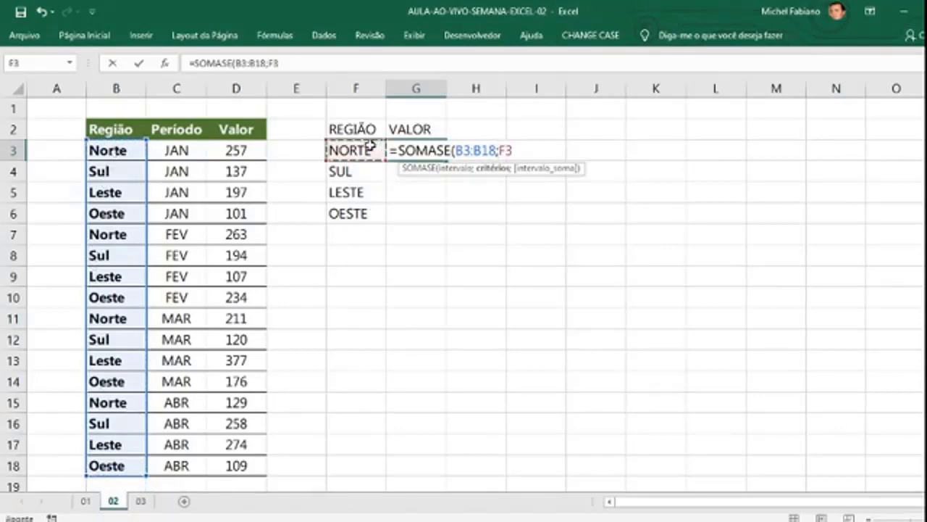
pyautogui.write(';')
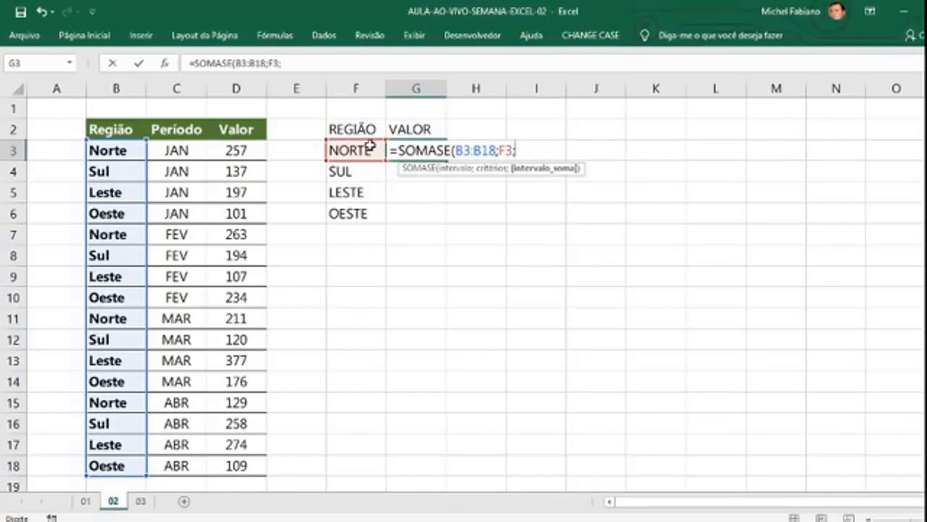
pyautogui.moveTo(230, 150); pyautogui.dragTo(253, 460)
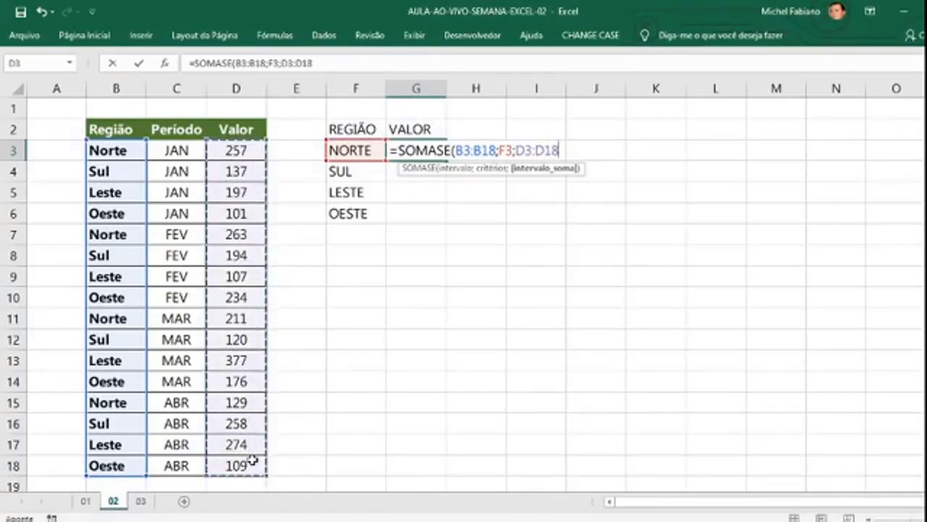
pyautogui.write(')')
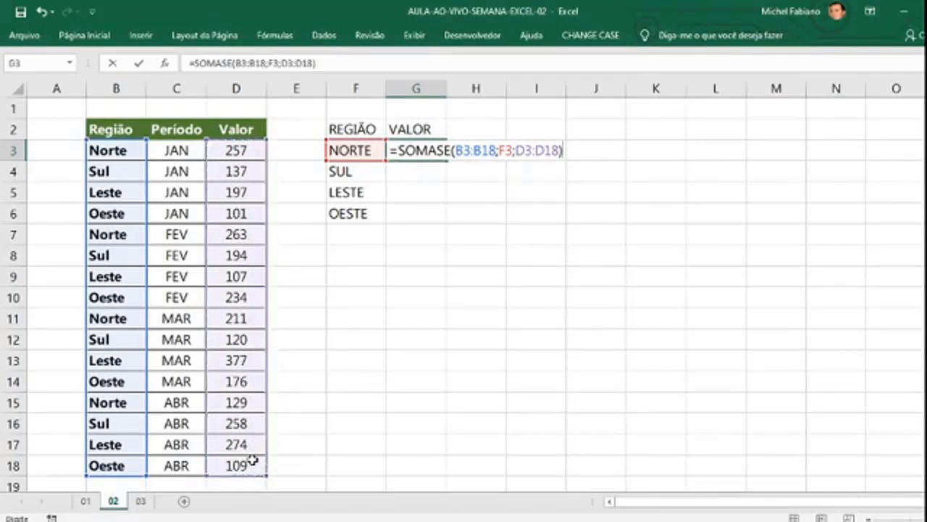
pyautogui.hotkey('ctrl', 'Return')
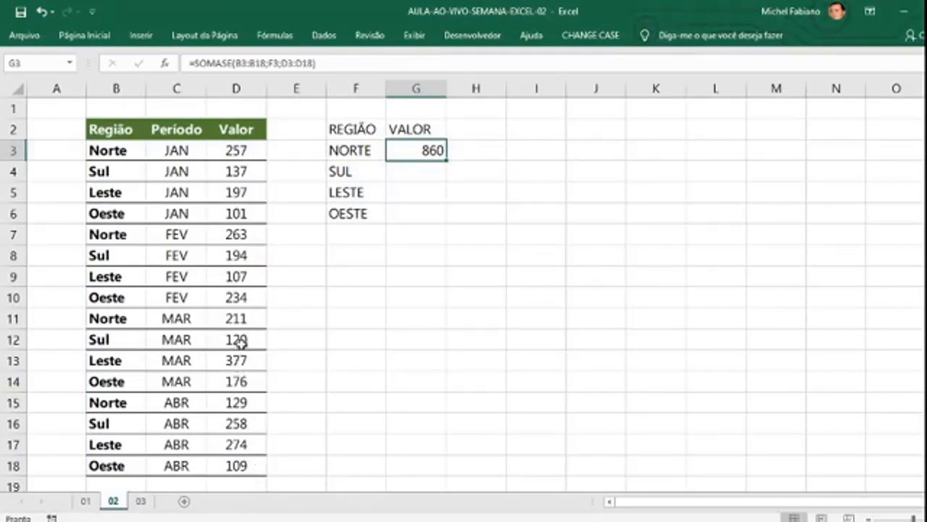
# - Check the NORTE total by selecting the four Norte values D3, D7, D11 and D15 together and reading their sum
pyautogui.click(246, 151)
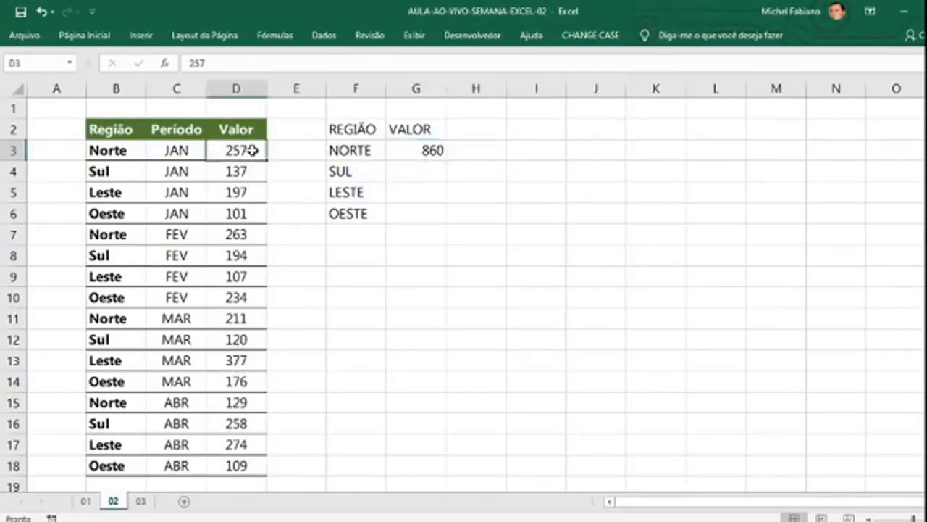
pyautogui.keyDown('ctrl'); pyautogui.click(246, 235); pyautogui.keyUp('ctrl')
pyautogui.keyDown('ctrl'); pyautogui.click(248, 316); pyautogui.keyUp('ctrl')
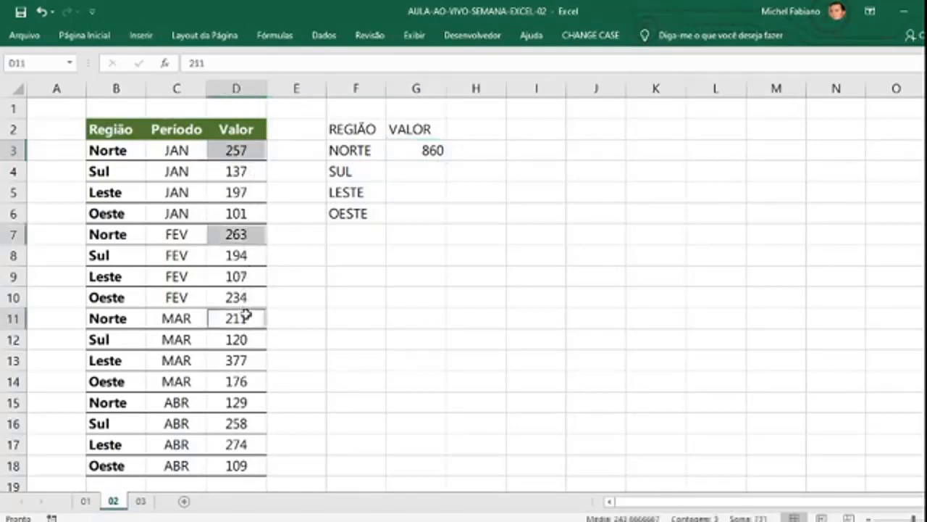
pyautogui.click(251, 403)
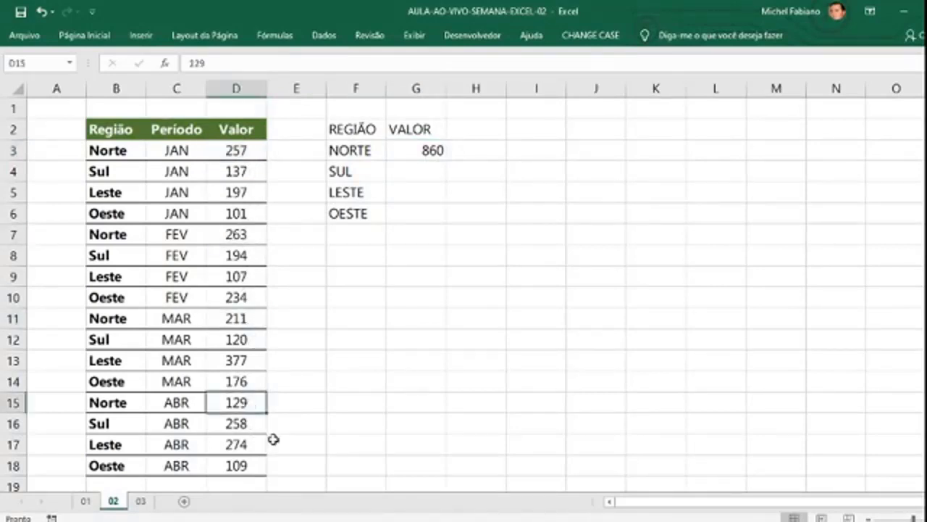
pyautogui.keyDown('ctrl'); pyautogui.click(243, 320); pyautogui.keyUp('ctrl')
pyautogui.keyDown('ctrl'); pyautogui.click(241, 232); pyautogui.keyUp('ctrl')
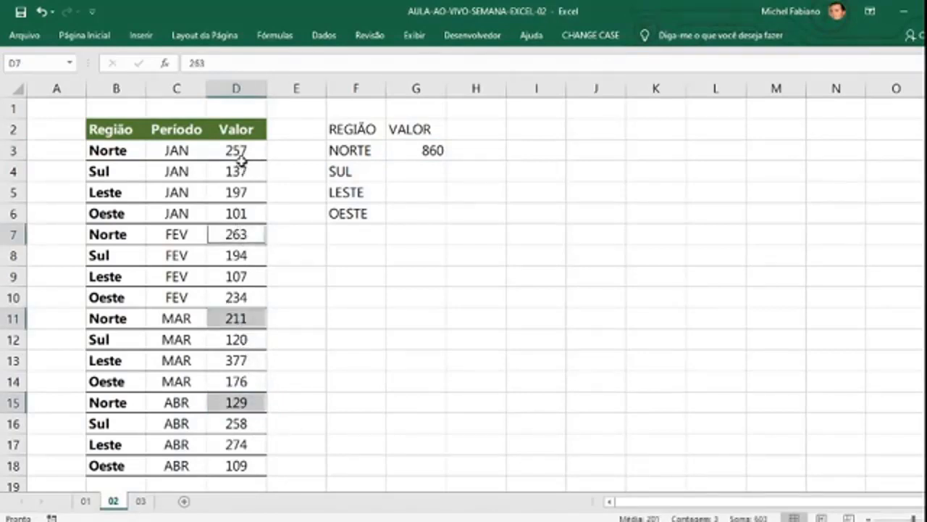
pyautogui.keyDown('ctrl'); pyautogui.click(240, 152); pyautogui.keyUp('ctrl')
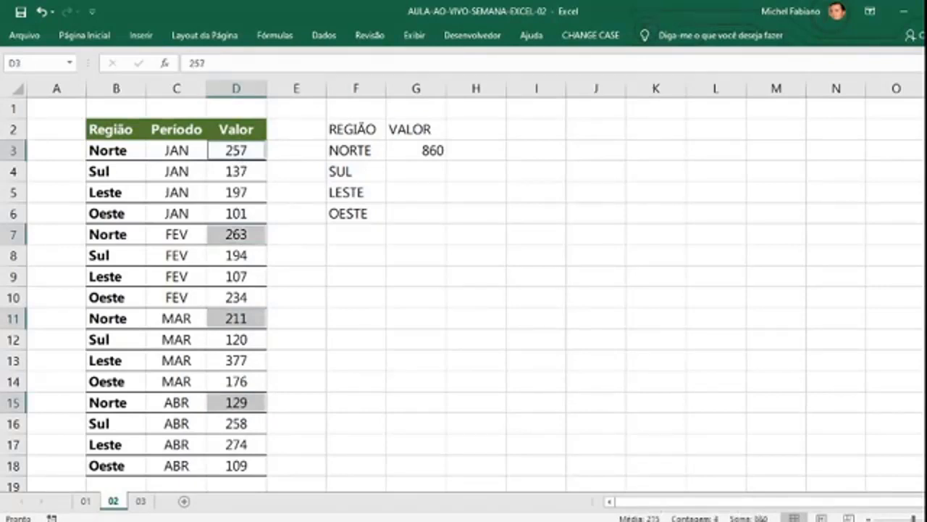
# - Try changing the region in B4 to nORTE to test the NORTE total, and undo the change
pyautogui.click(119, 170)
pyautogui.write('nORTE')
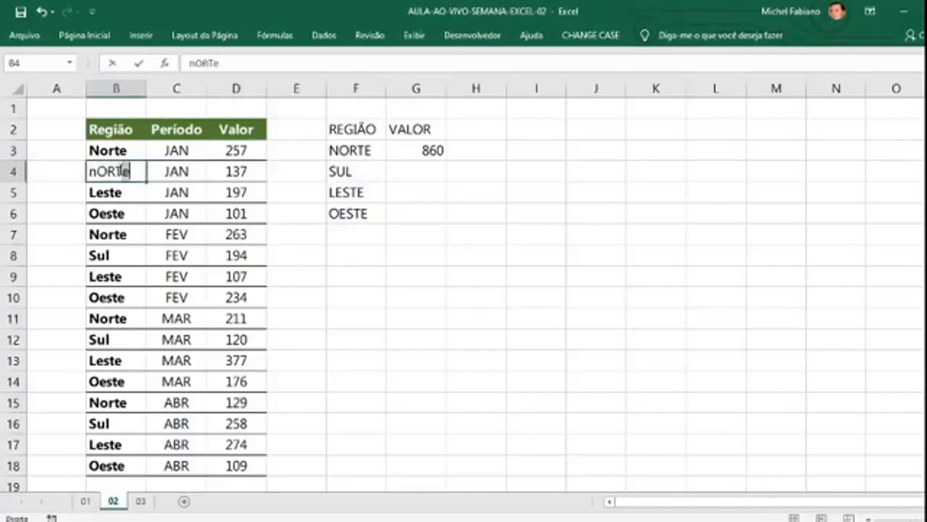
pyautogui.press('Return')
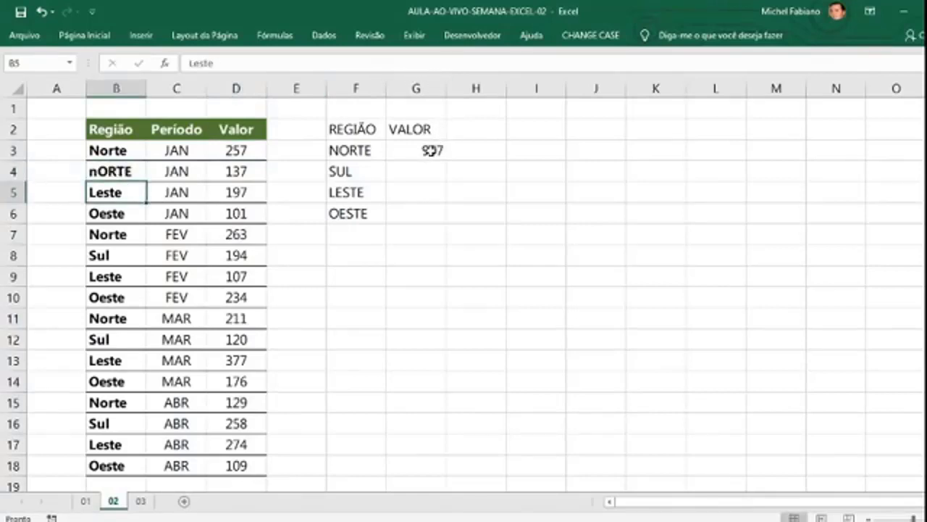
pyautogui.hotkey('ctrl', 'z')
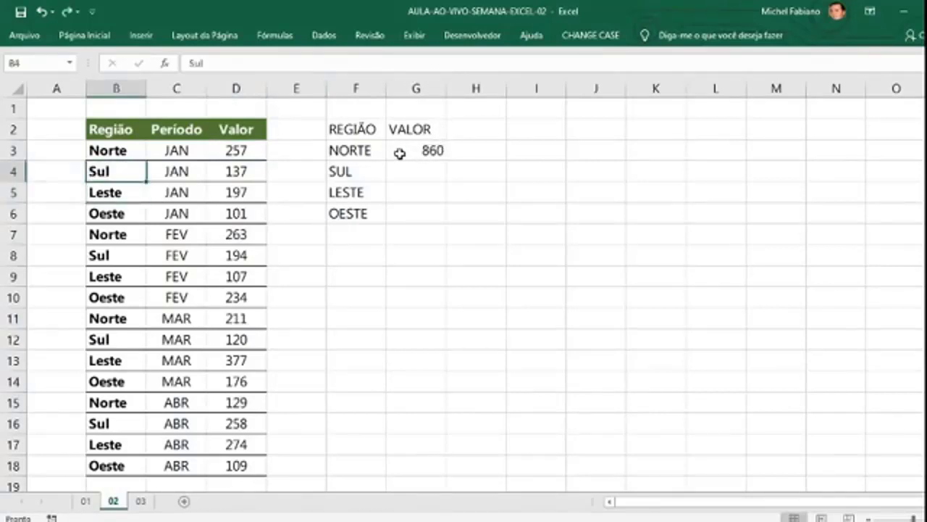
# - Sum the SUL values in G4 with the formula =SOMASE(B3:B18;F4;D3:D18)
pyautogui.click(421, 167)
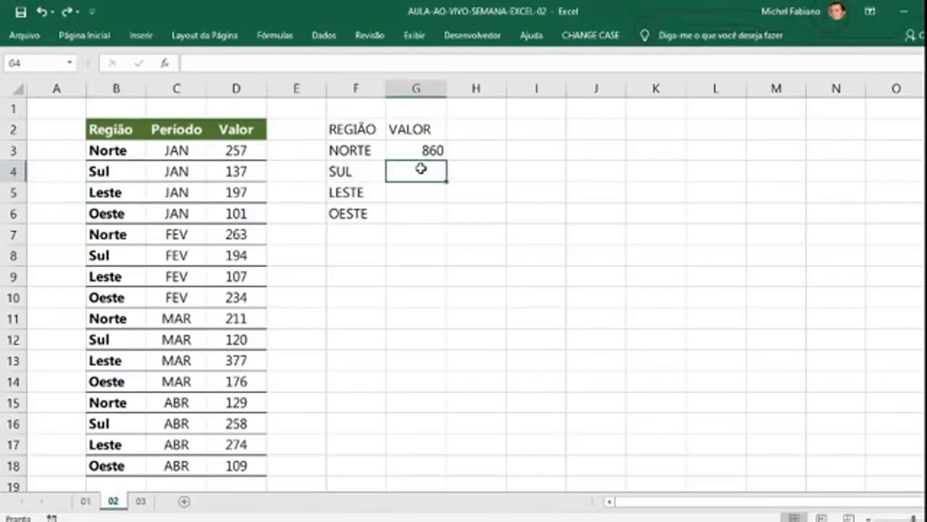
pyautogui.write('=SOMASE(')
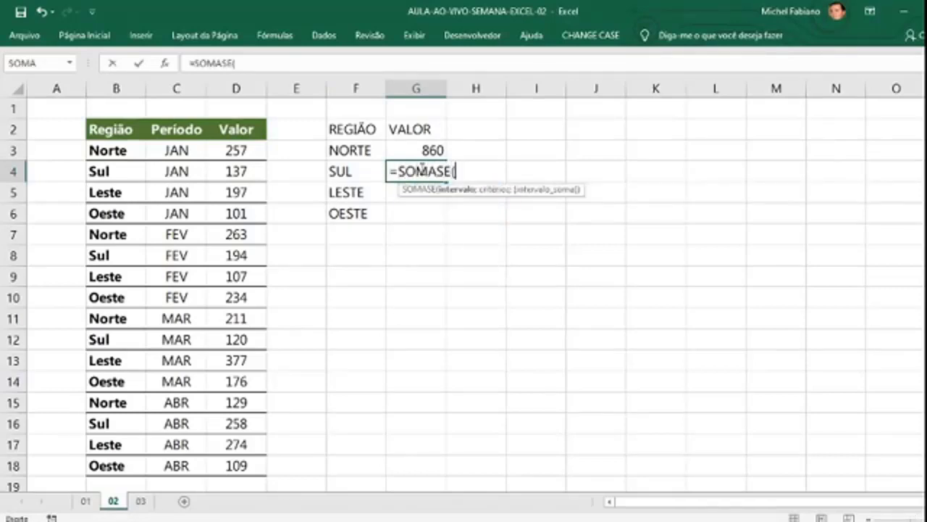
pyautogui.moveTo(95, 151); pyautogui.dragTo(123, 461)
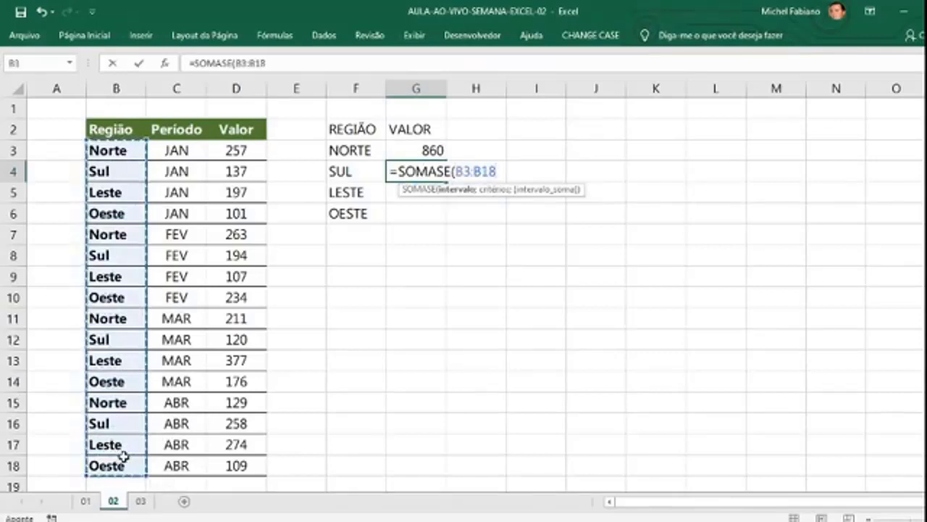
pyautogui.write(';')
pyautogui.click(363, 174)
pyautogui.write(';')
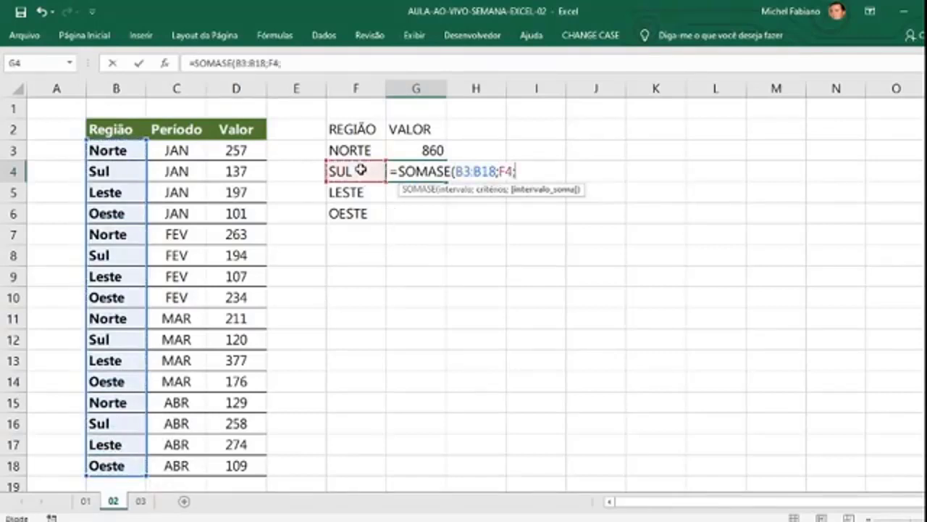
pyautogui.moveTo(238, 150); pyautogui.dragTo(245, 471)
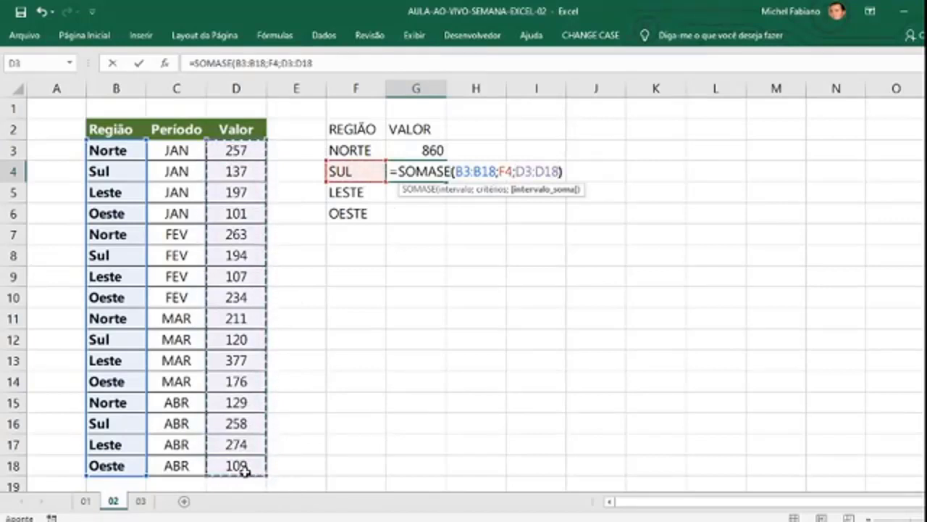
pyautogui.hotkey('ctrl', 'Return')
pyautogui.press('Return')
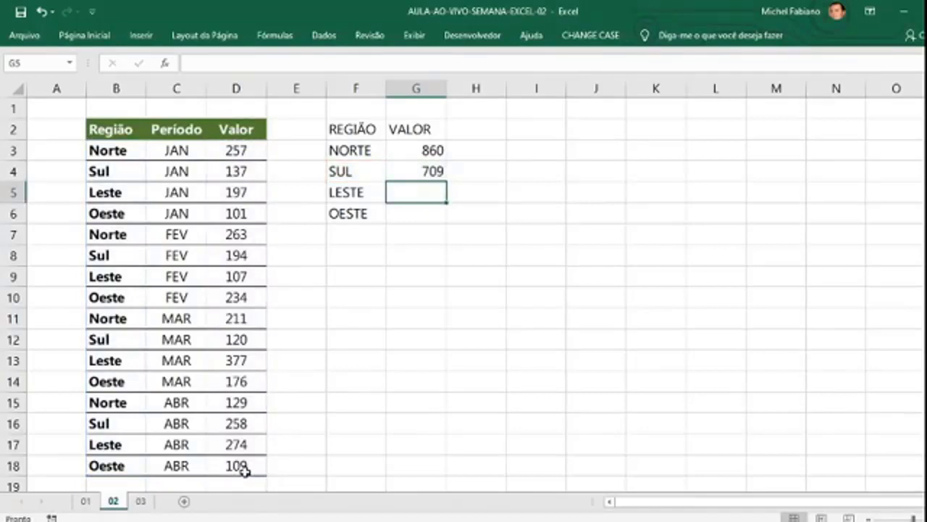
# - Sum the LESTE values in G5 with the formula =SOMASE(B3:B18;F5;D3:D18)
pyautogui.write('=S')
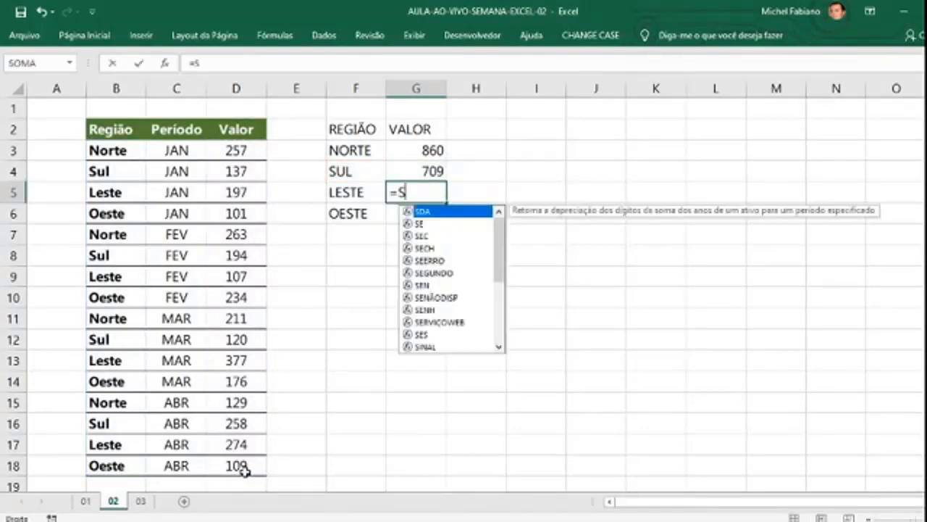
pyautogui.write('OMASE(')
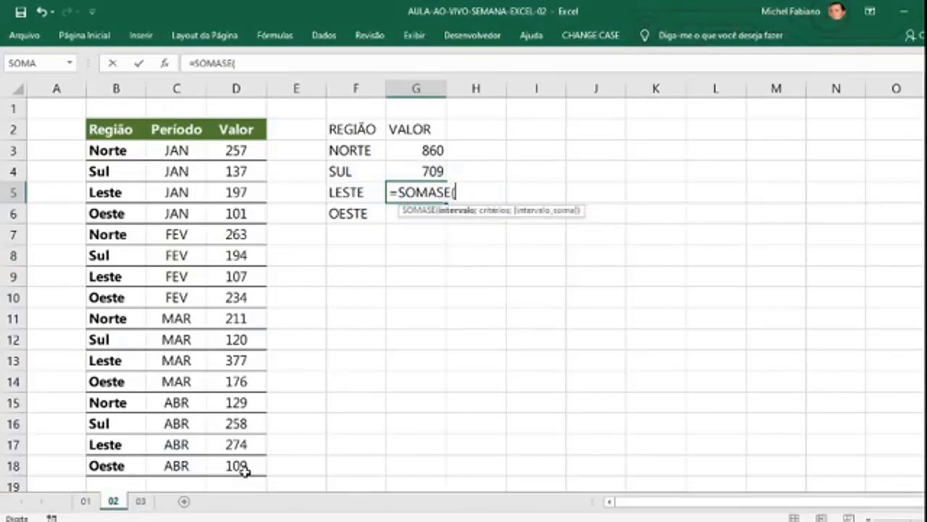
pyautogui.click(124, 156)
pyautogui.moveTo(125, 163); pyautogui.dragTo(132, 466)
pyautogui.write(';')
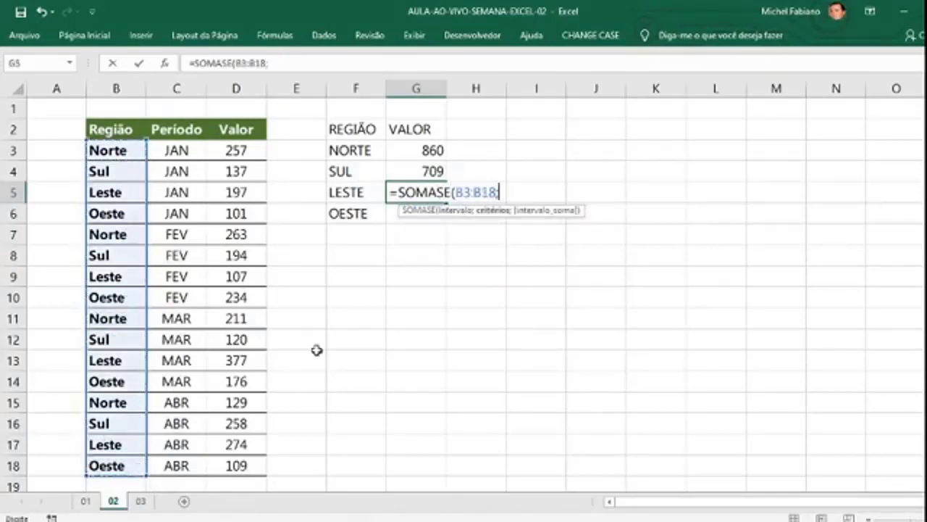
pyautogui.click(363, 190)
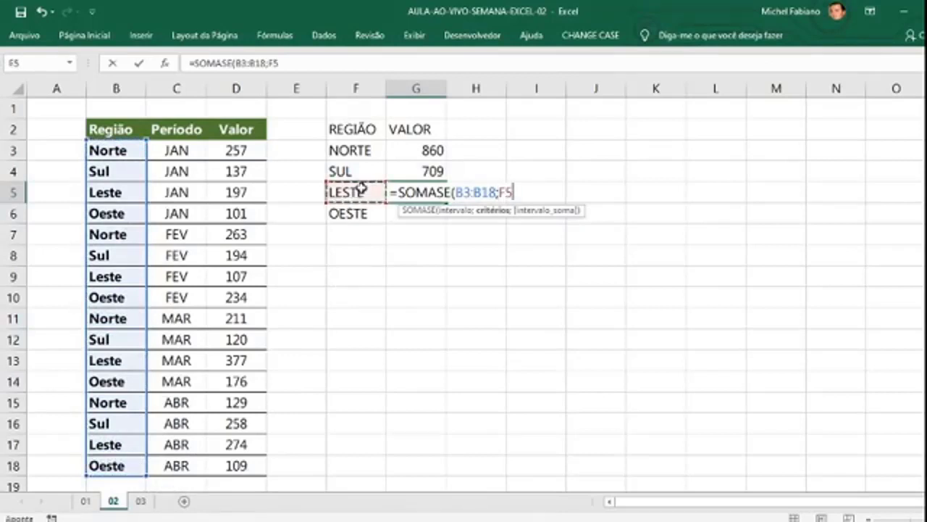
pyautogui.write(';')
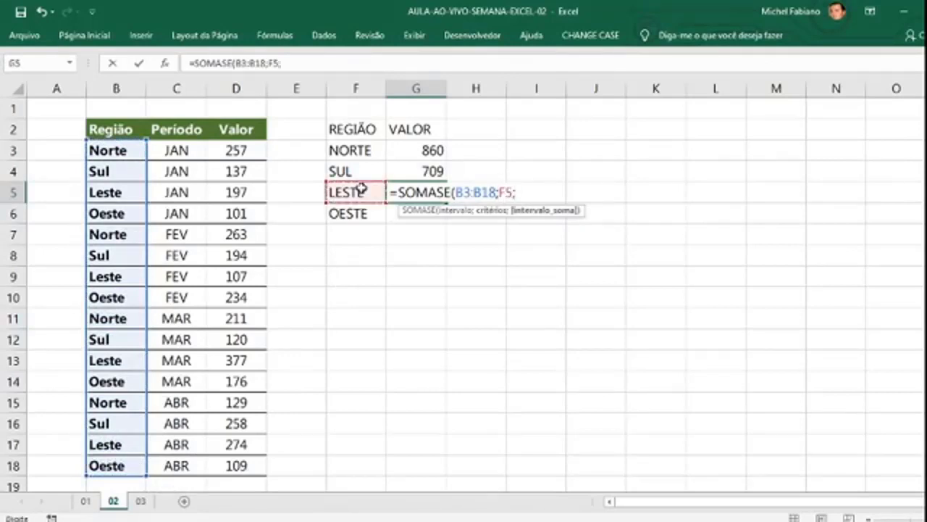
pyautogui.moveTo(237, 154); pyautogui.dragTo(233, 469)
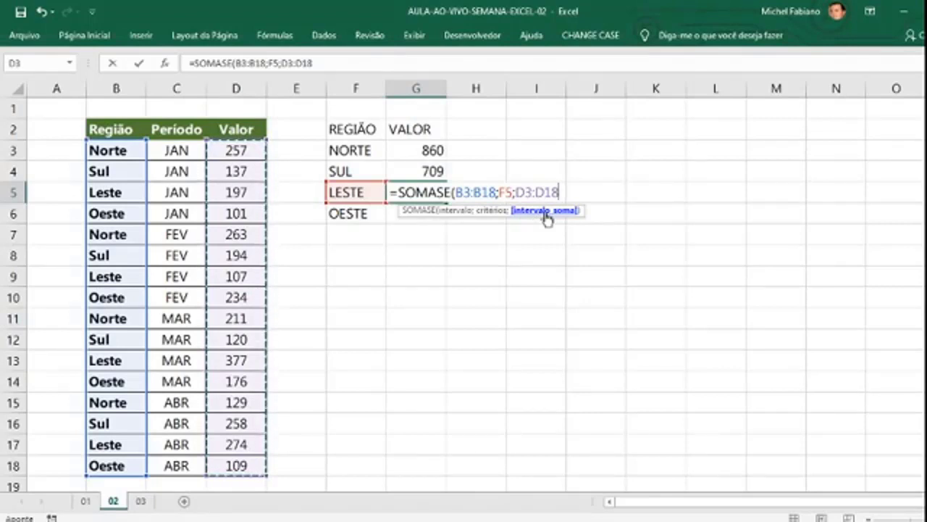
pyautogui.press('Return')
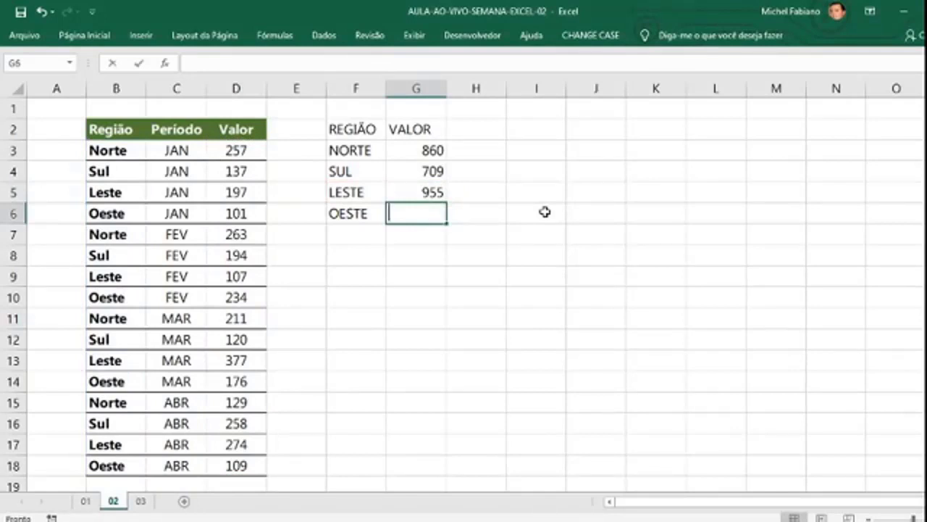
# - Sum the OESTE values in G6 with the formula =SOMASE(B3:B18;F6;D3:D18)
pyautogui.write('=SOMASE(')
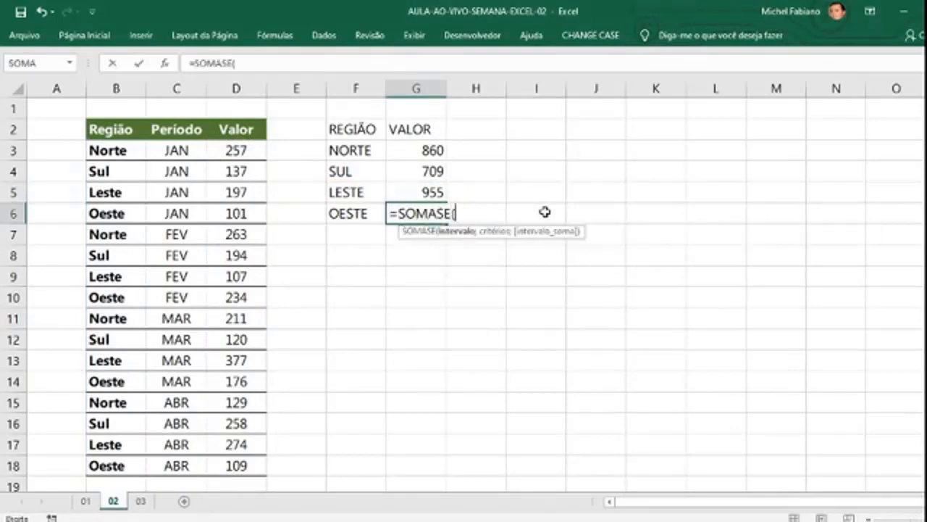
pyautogui.moveTo(133, 151); pyautogui.dragTo(138, 466)
pyautogui.write(';')
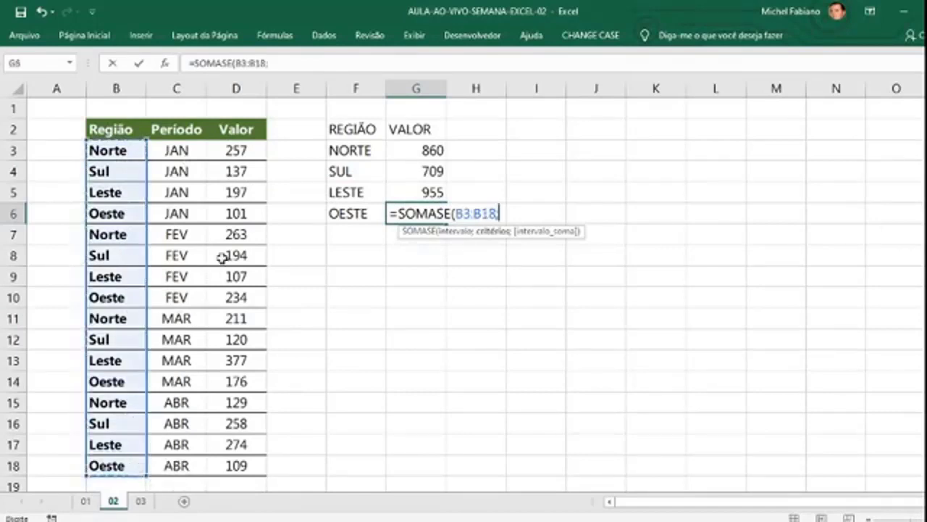
pyautogui.click(348, 218)
pyautogui.write(';')
pyautogui.click(260, 150)
pyautogui.moveTo(254, 174); pyautogui.dragTo(237, 451)
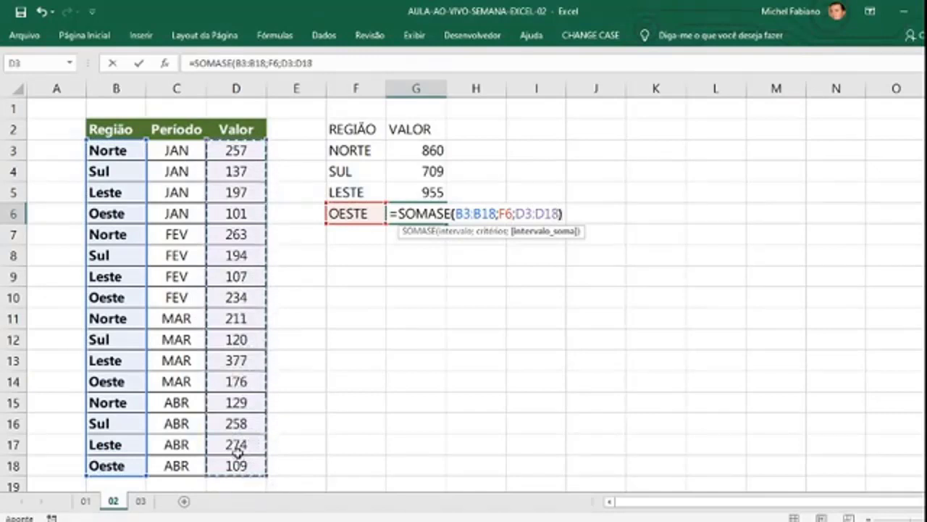
pyautogui.write(')')
pyautogui.press('Return')
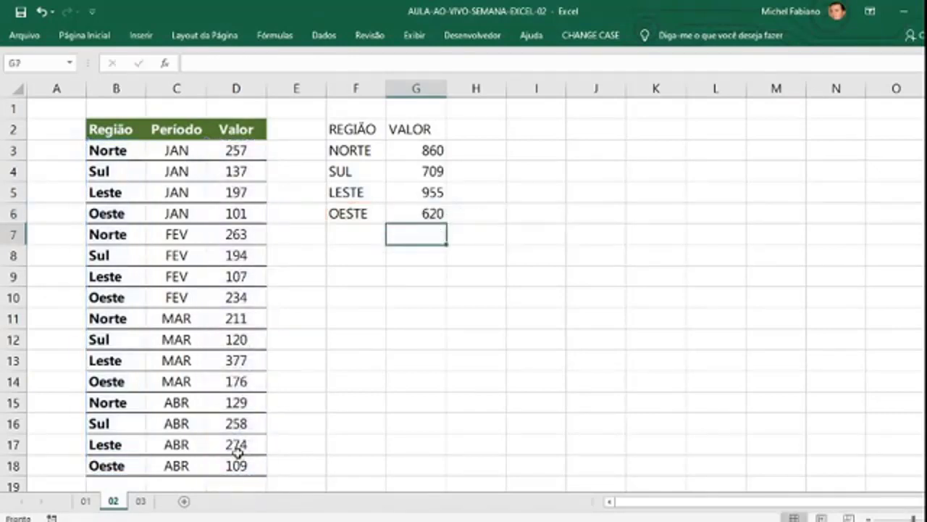
pyautogui.press('Up')
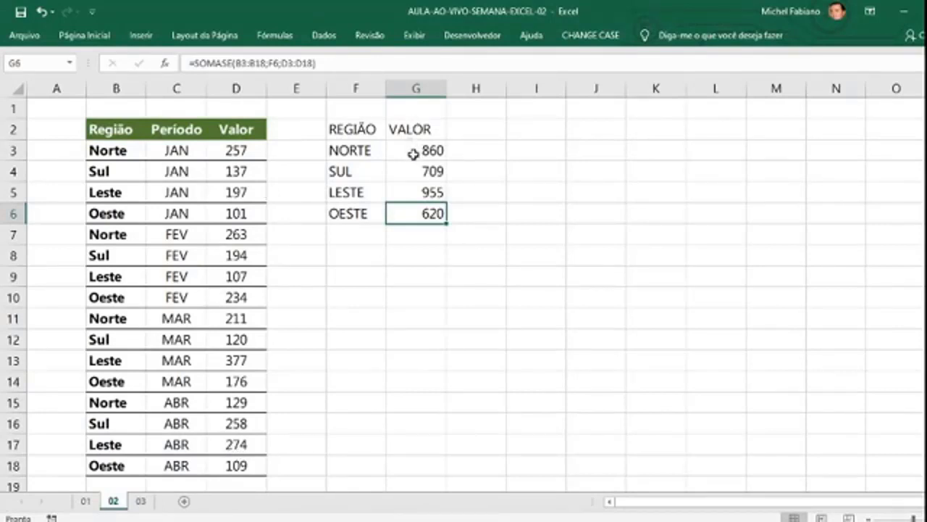
pyautogui.moveTo(352, 127); pyautogui.dragTo(421, 216)
pyautogui.click(359, 154)
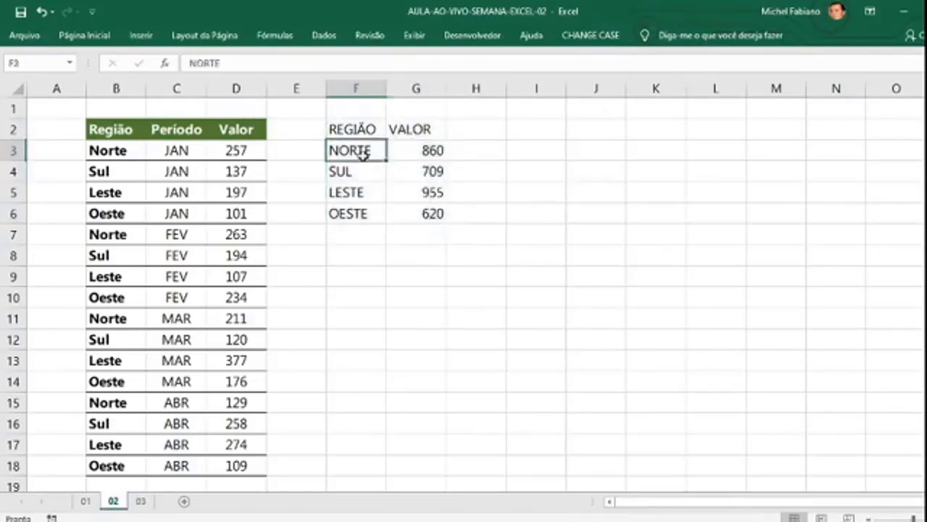
# - Enter the headers PERÍODO in I2 and VALOR in J2 for a second summary table
pyautogui.click(536, 132)
pyautogui.write('P')
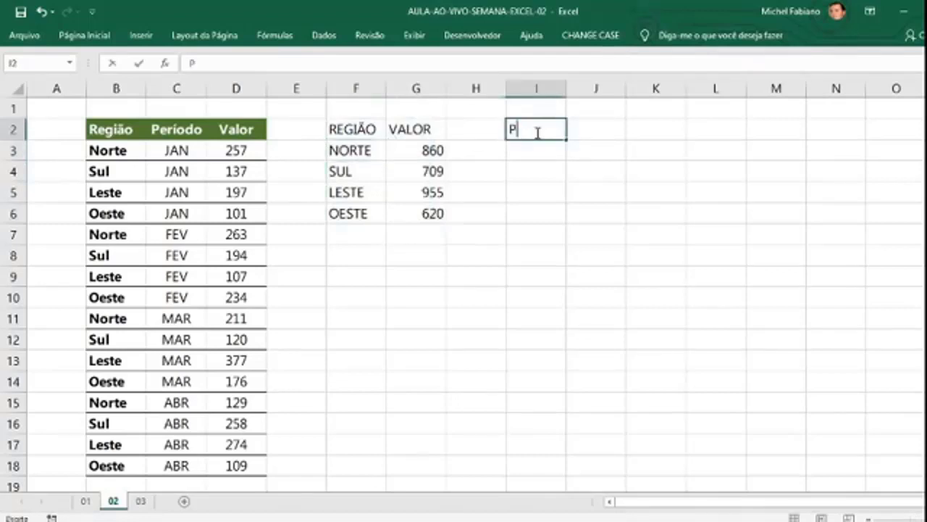
pyautogui.write('ERÍODO')
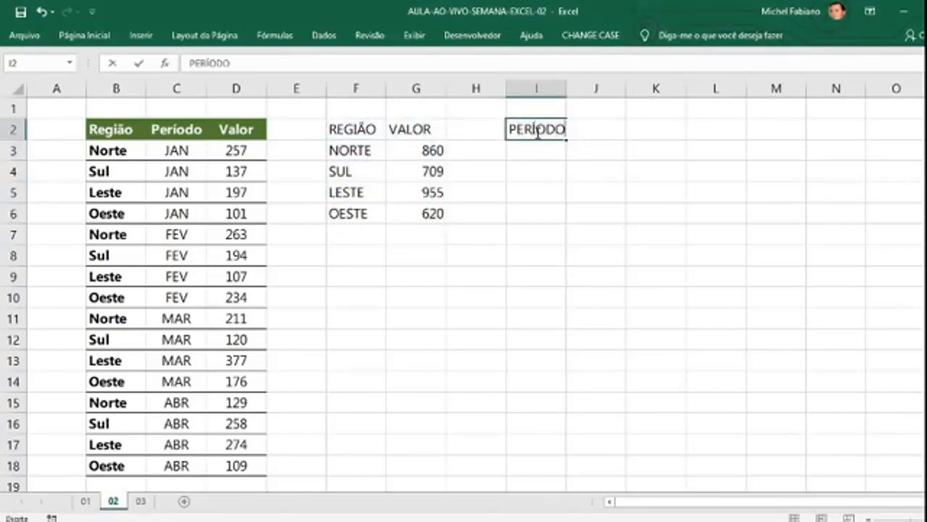
pyautogui.press('Tab')
pyautogui.write('VALOR')
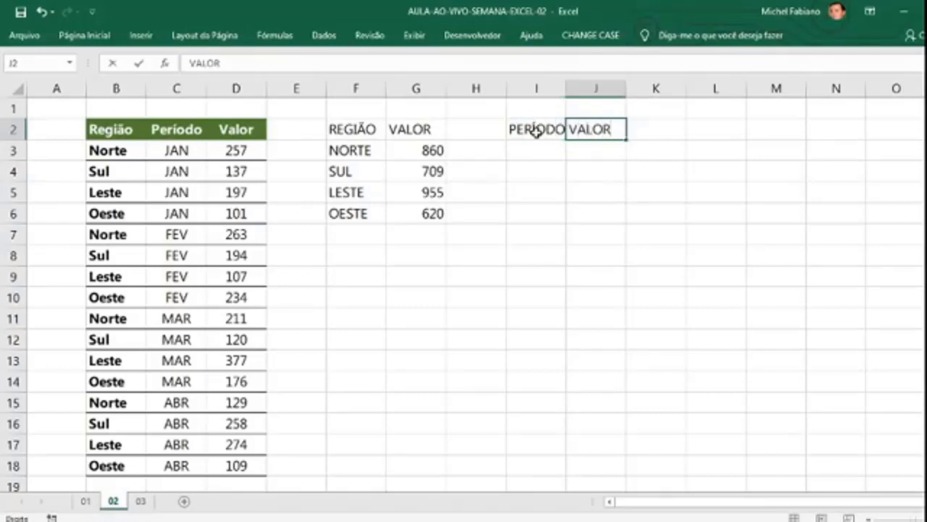
pyautogui.press('Return')
pyautogui.press('Left')
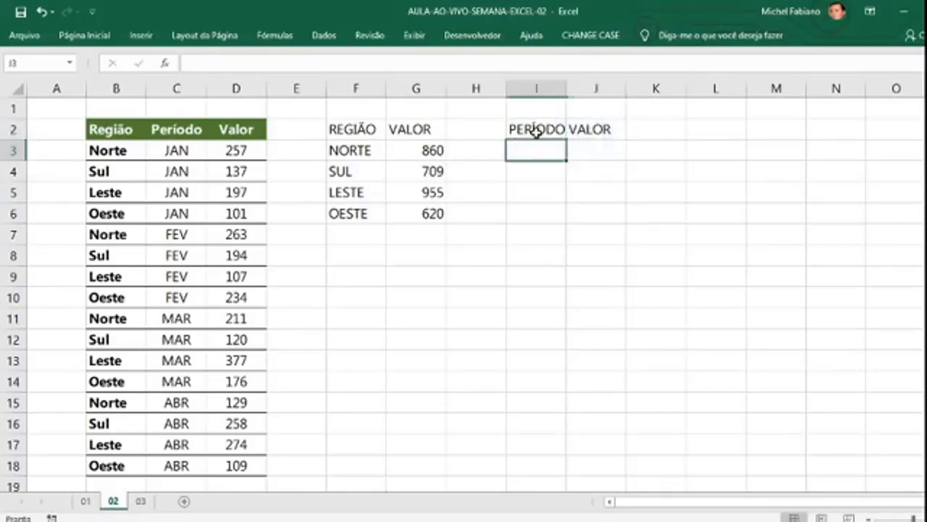
# - List the periods JAN, FEV, MAR and ABR in cells I3 to I6 under PERÍODO
pyautogui.write('JAN')
pyautogui.press('Return')
pyautogui.write('FEV')
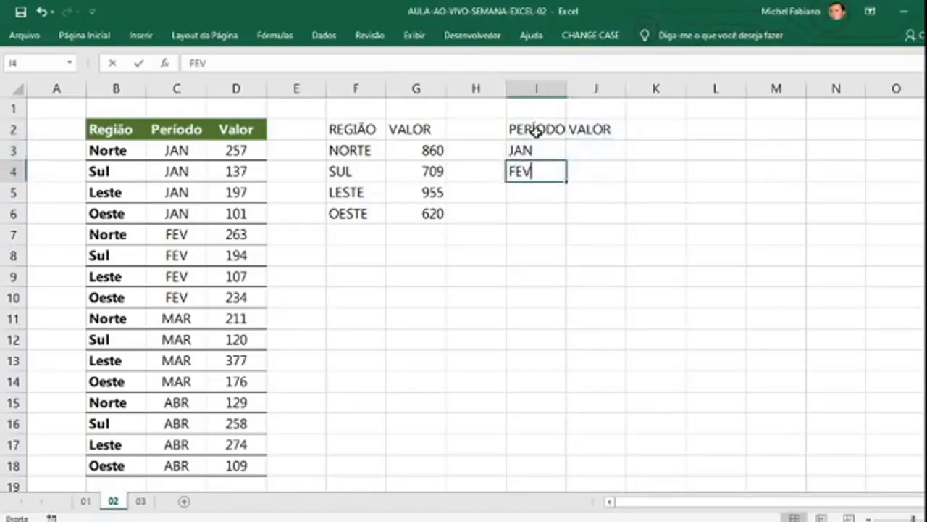
pyautogui.press('Return')
pyautogui.write('MAR')
pyautogui.press('Return')
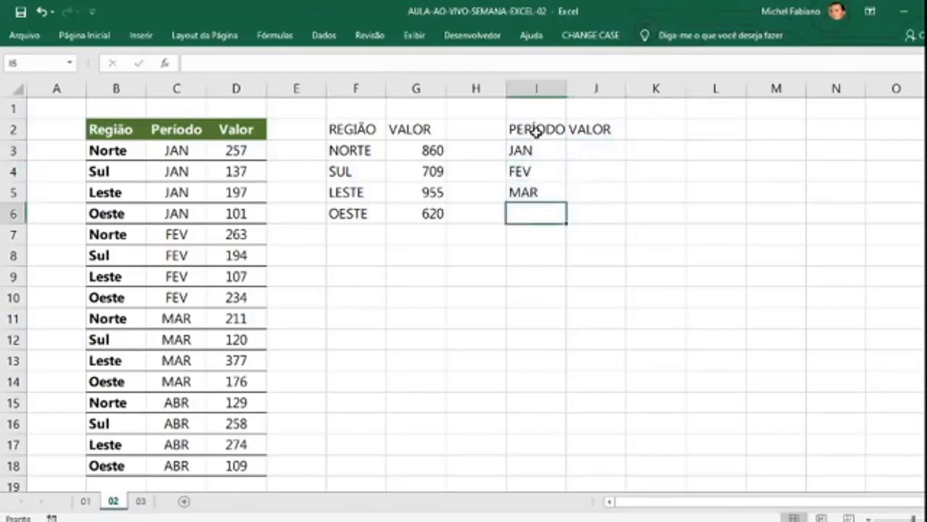
pyautogui.write('ABR')
pyautogui.press('Return')
# - Sum the JAN values in J3 with =SOMASE(C3:C18;I3;D3:D18) and check the total against the sum of D3:D6
pyautogui.press('Right')
pyautogui.press('Up')
pyautogui.press('Up')
pyautogui.press('Up')
pyautogui.press('Up')
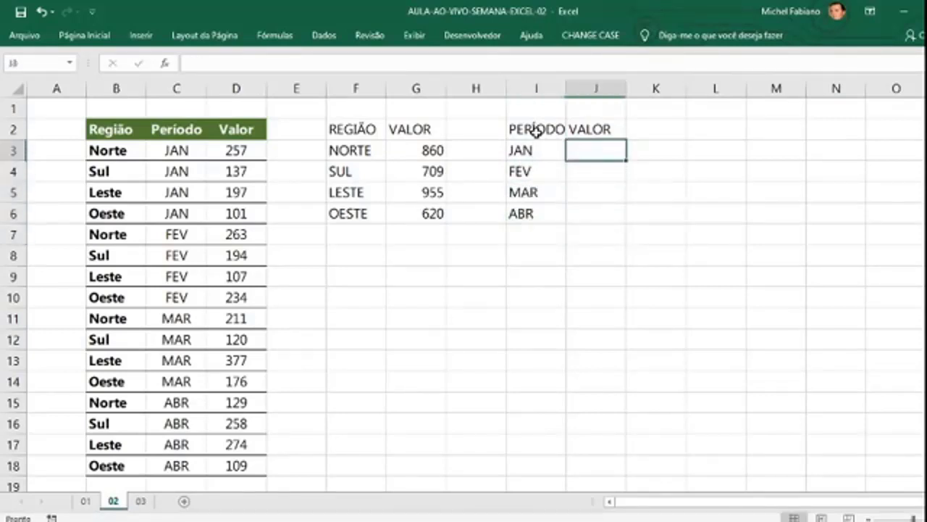
pyautogui.write('=SOMASE')
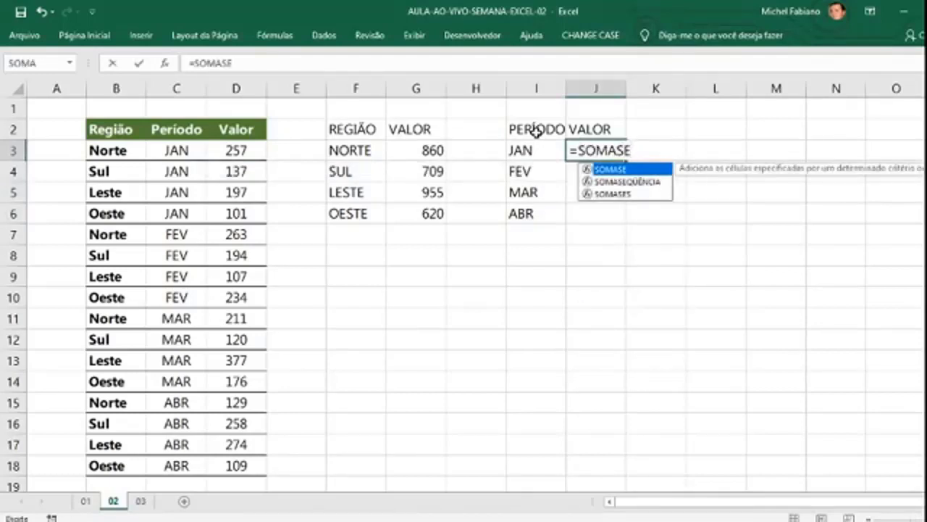
pyautogui.write('(')
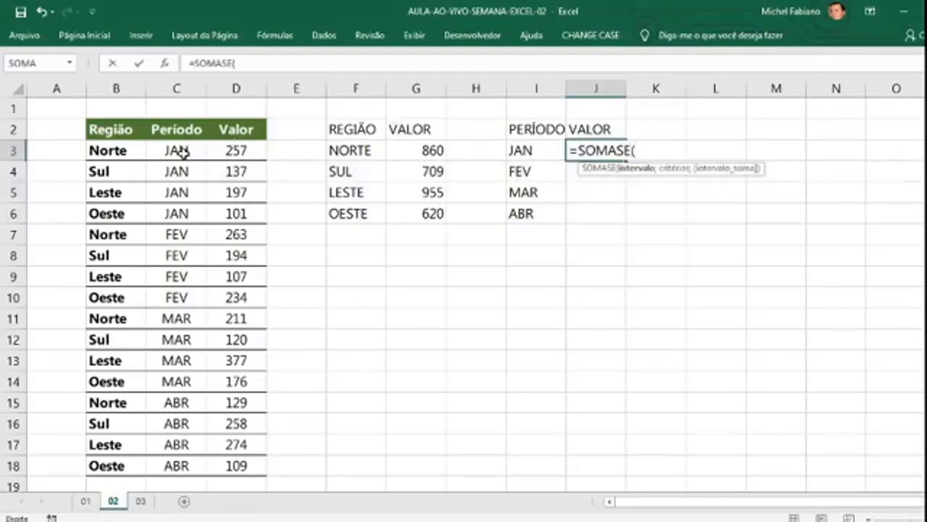
pyautogui.moveTo(181, 152); pyautogui.dragTo(190, 454)
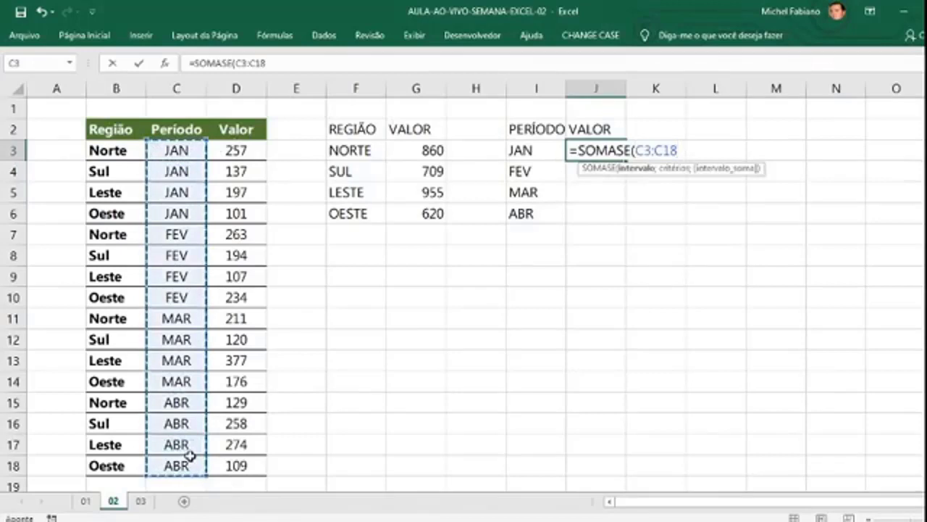
pyautogui.write(';')
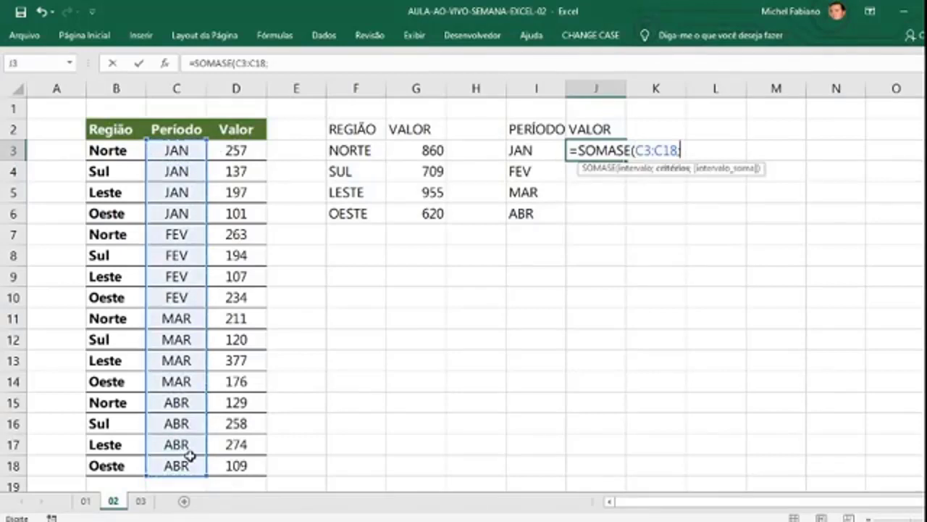
pyautogui.click(553, 149)
pyautogui.write(';')
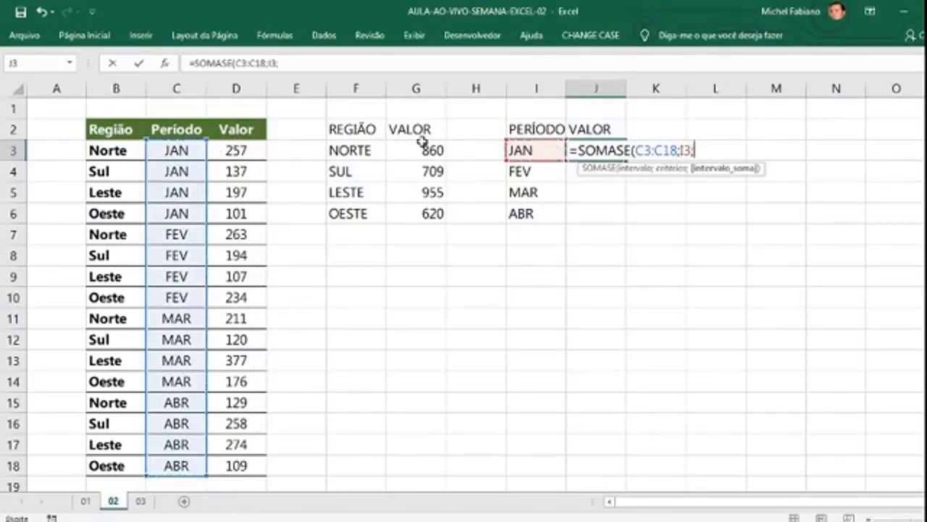
pyautogui.moveTo(250, 148); pyautogui.dragTo(247, 465)
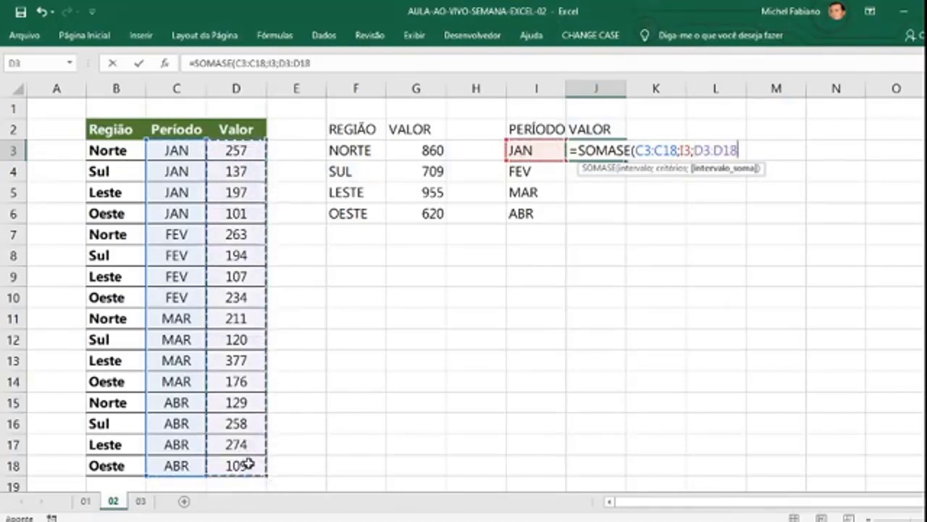
pyautogui.write(')')
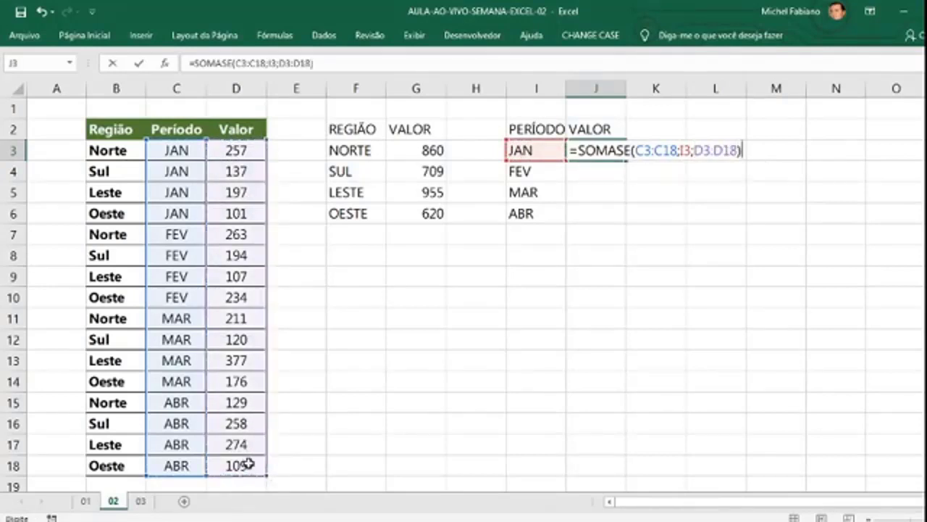
pyautogui.press('Return')
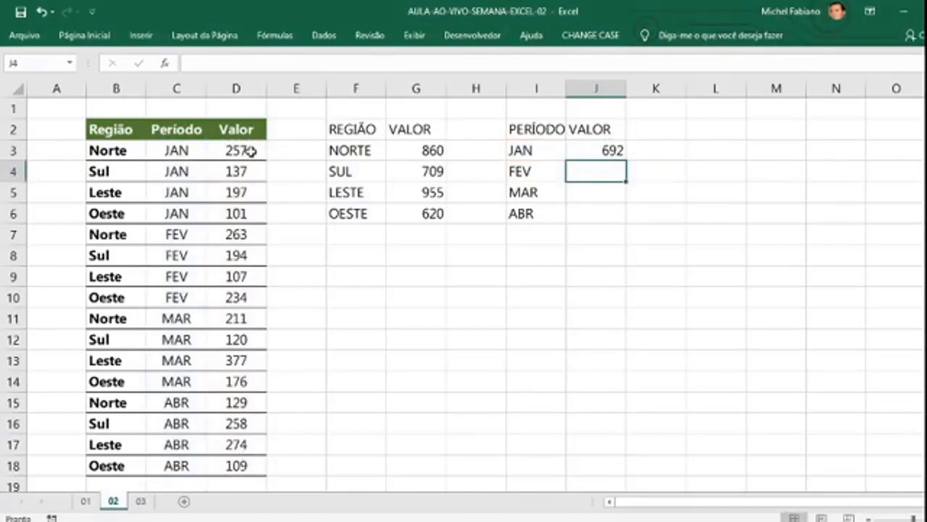
pyautogui.moveTo(250, 152); pyautogui.dragTo(255, 220)
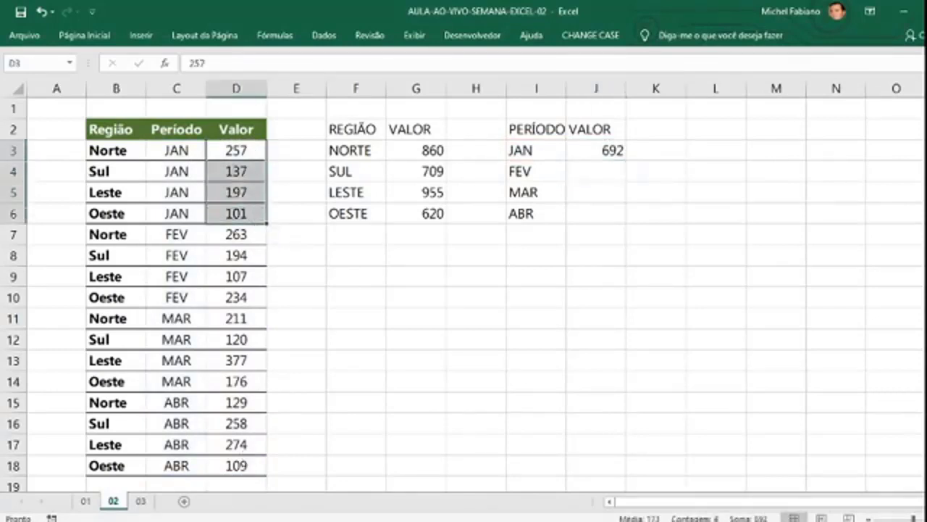
# - Begin a SOMASE formula in J4 for FEV with the range B3:B18 and the criterion I4
pyautogui.click(611, 176)
pyautogui.write('=')
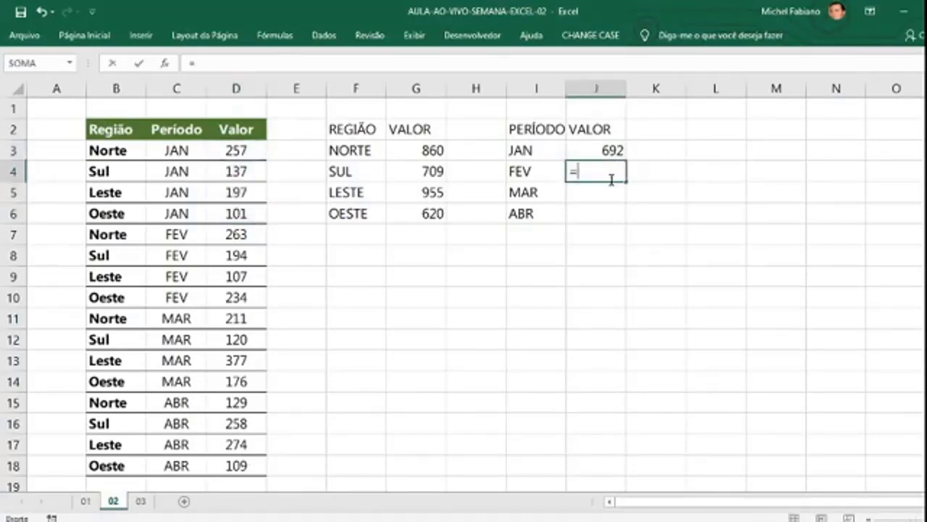
pyautogui.write('SOMASE(')
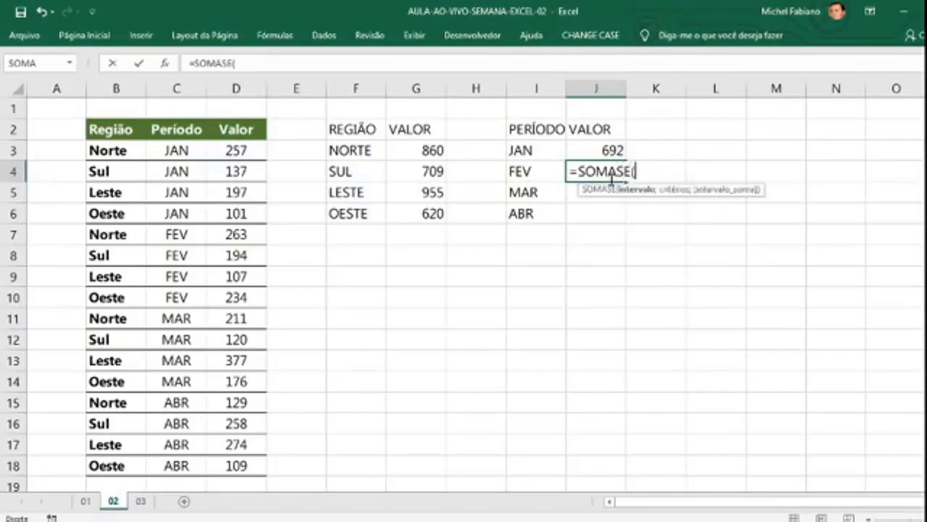
pyautogui.moveTo(105, 152); pyautogui.dragTo(120, 465)
pyautogui.write(';')
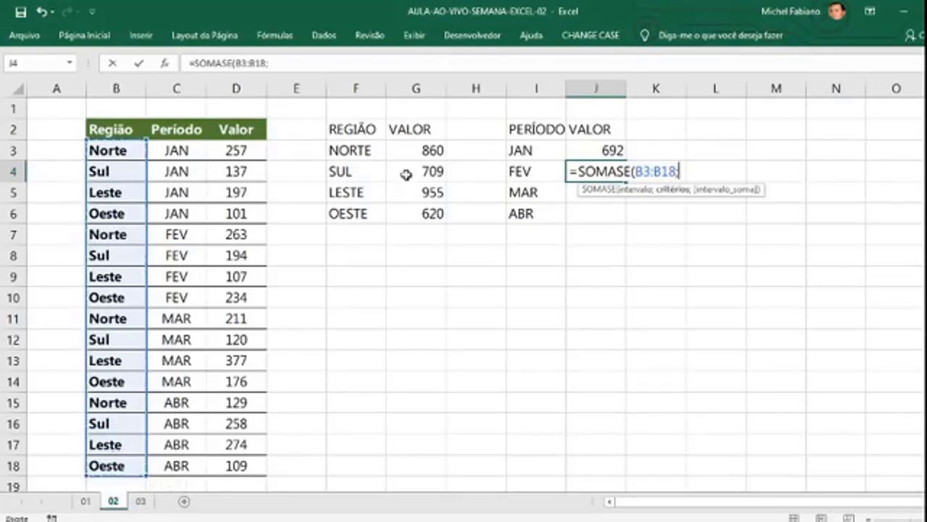
pyautogui.click(513, 171)
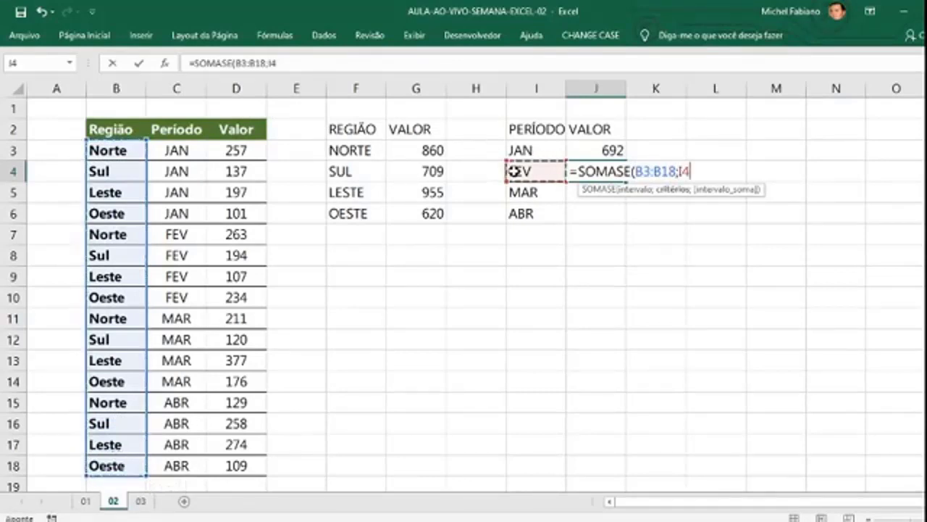
pyautogui.write(';')
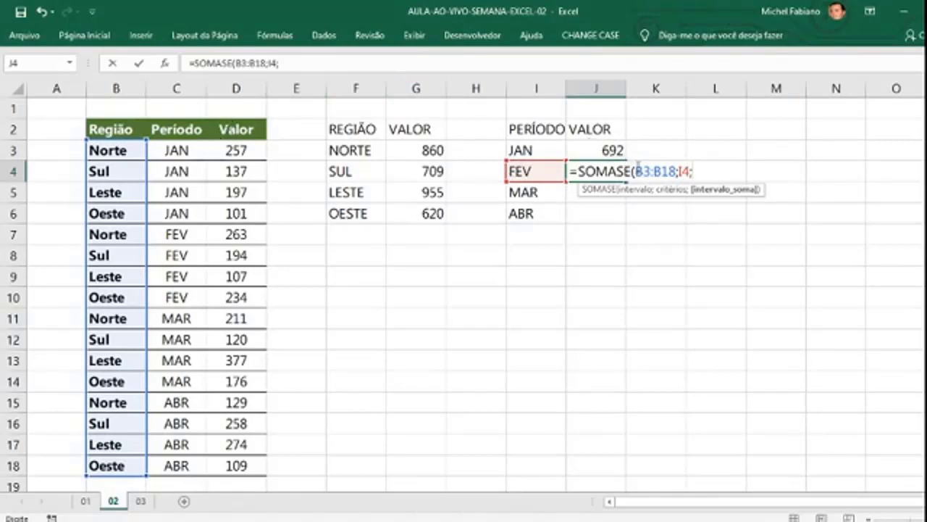
# - Replace the criteria range in the J4 formula with C3:C18 and complete it as =SOMASE(C3:C18;I4;D3:D18)
pyautogui.moveTo(636, 171); pyautogui.dragTo(680, 171)
pyautogui.press('BackSpace')
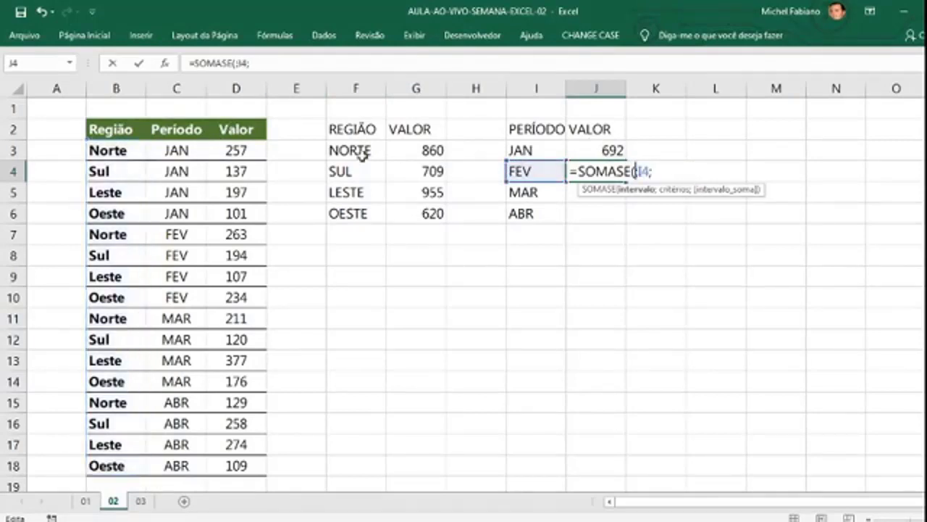
pyautogui.moveTo(186, 149); pyautogui.dragTo(176, 465)
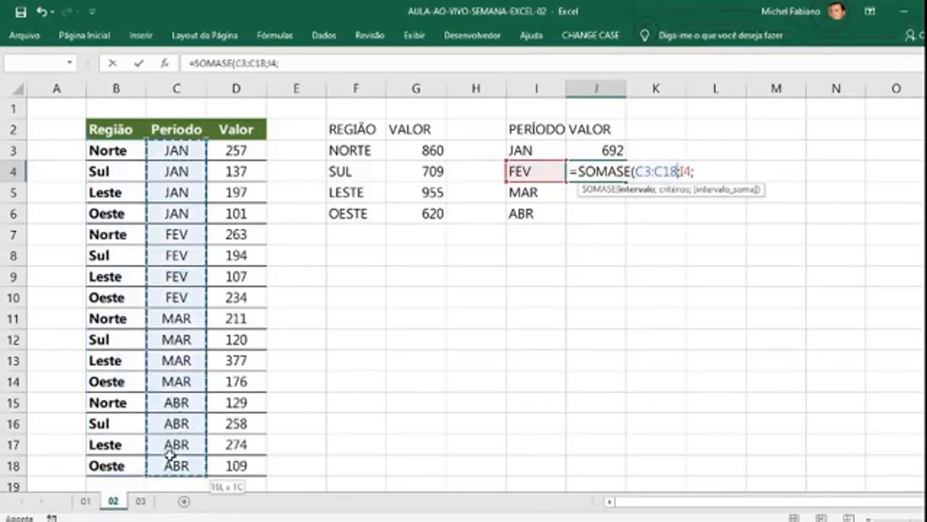
pyautogui.click(707, 171)
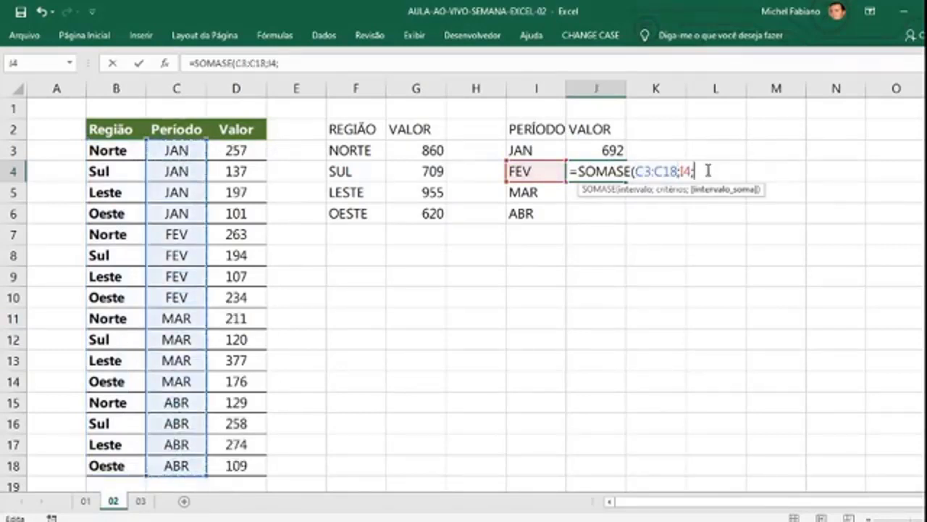
pyautogui.moveTo(254, 154); pyautogui.dragTo(245, 456)
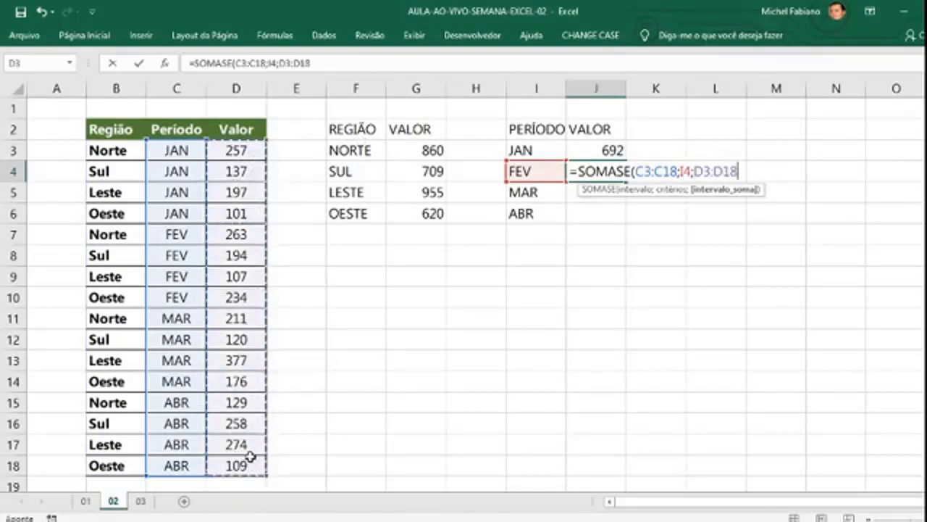
pyautogui.write(')')
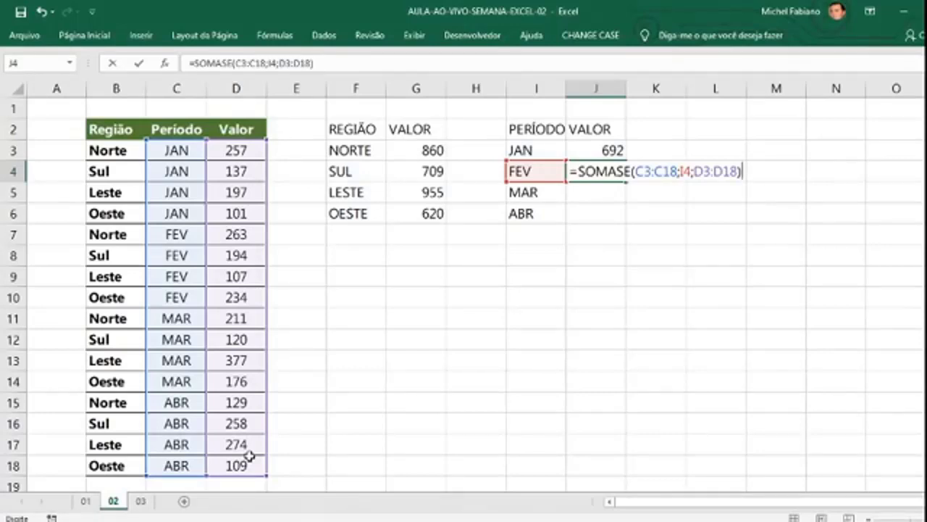
pyautogui.press('Return')
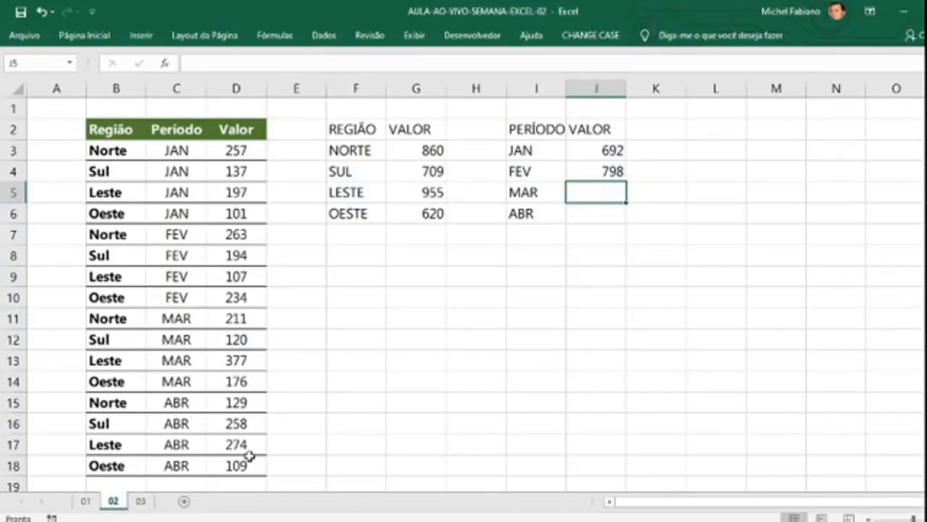
# - Sum the MAR values in J5 with a SOMASE formula using range C3:C18, criterion I5 and sum range D3:D18
pyautogui.write('=SO')
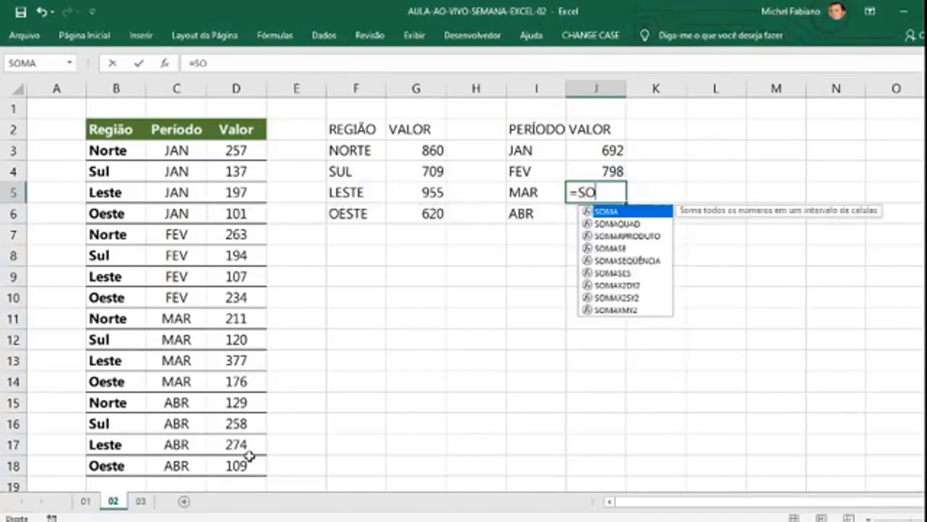
pyautogui.write('MASE(')
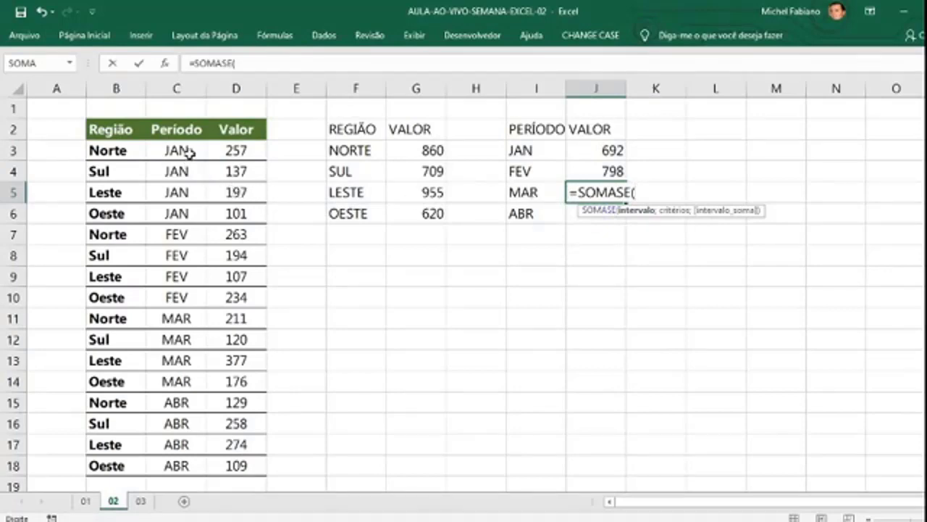
pyautogui.moveTo(188, 150); pyautogui.dragTo(184, 403)
pyautogui.write(';')
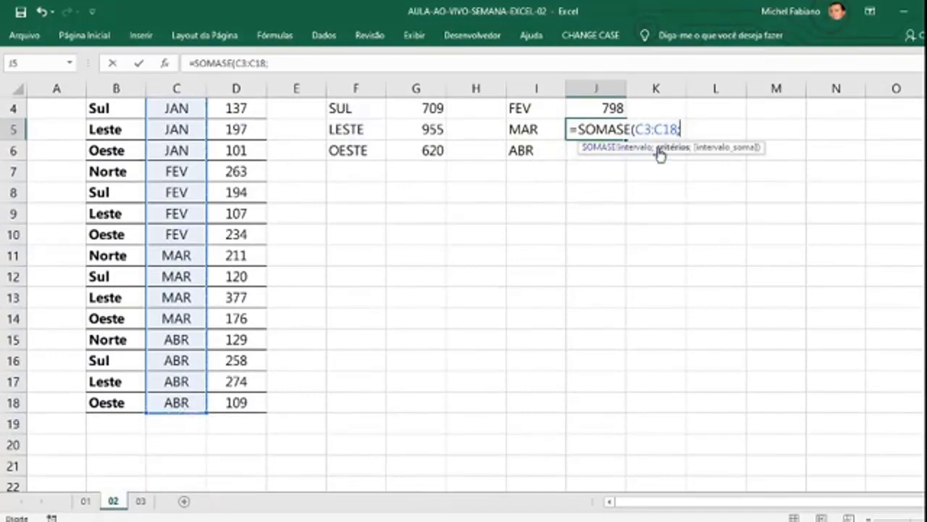
pyautogui.click(549, 124)
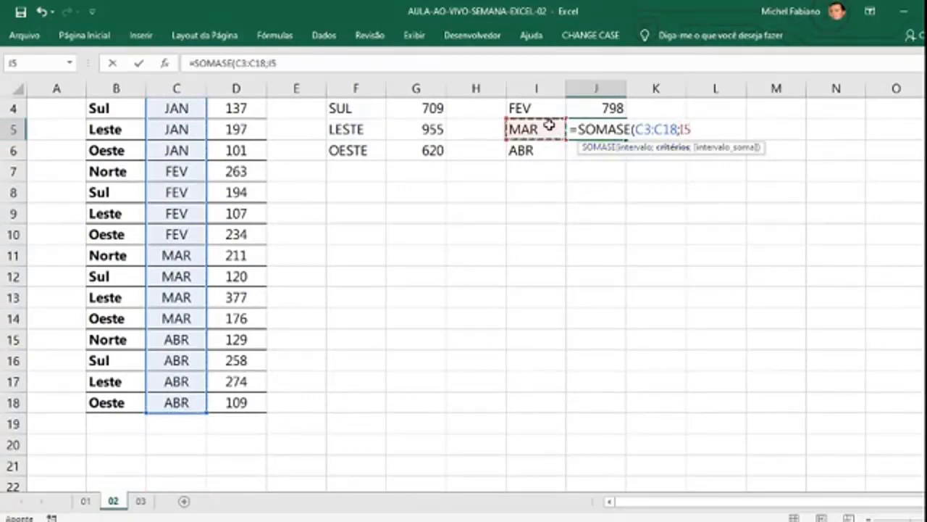
pyautogui.write(';')
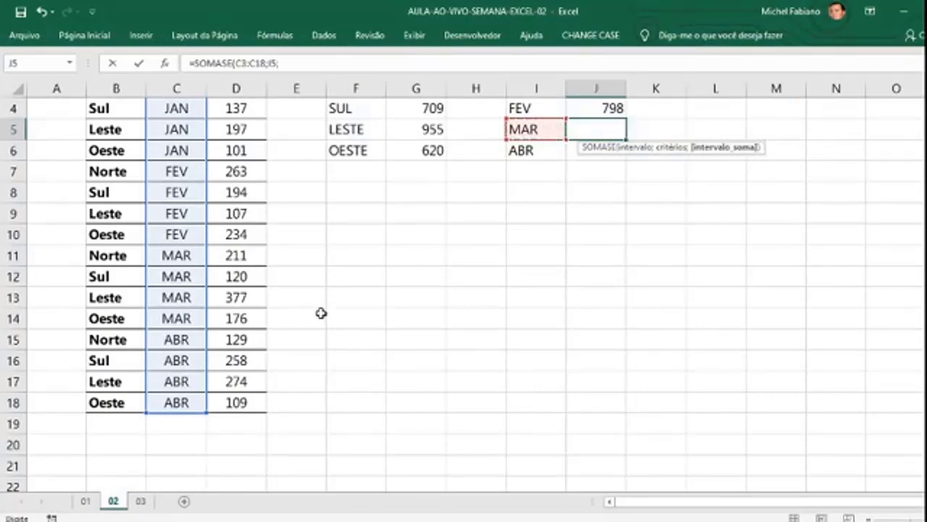
pyautogui.scroll(1, 321, 313)
pyautogui.moveTo(253, 152); pyautogui.dragTo(249, 464)
pyautogui.press('Return')
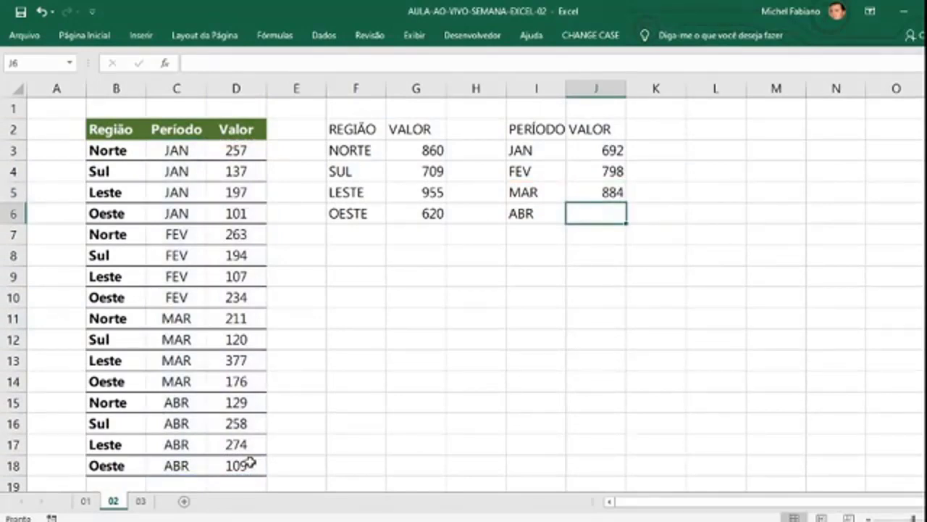
# - Sum the ABR values in J6 with the formula =SOMASE(C3:C18;I6;D3:D18)
pyautogui.write('=SOMASE(')
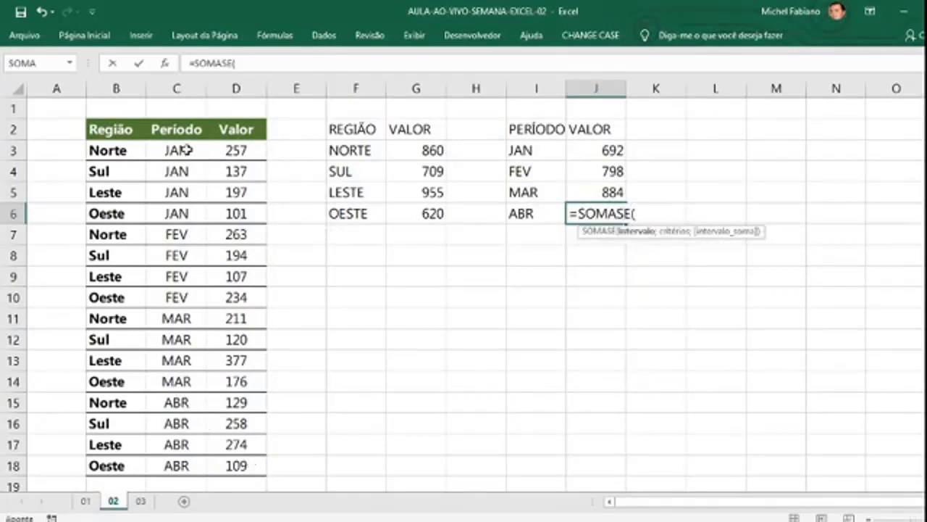
pyautogui.moveTo(188, 150); pyautogui.dragTo(193, 464)
pyautogui.write(';')
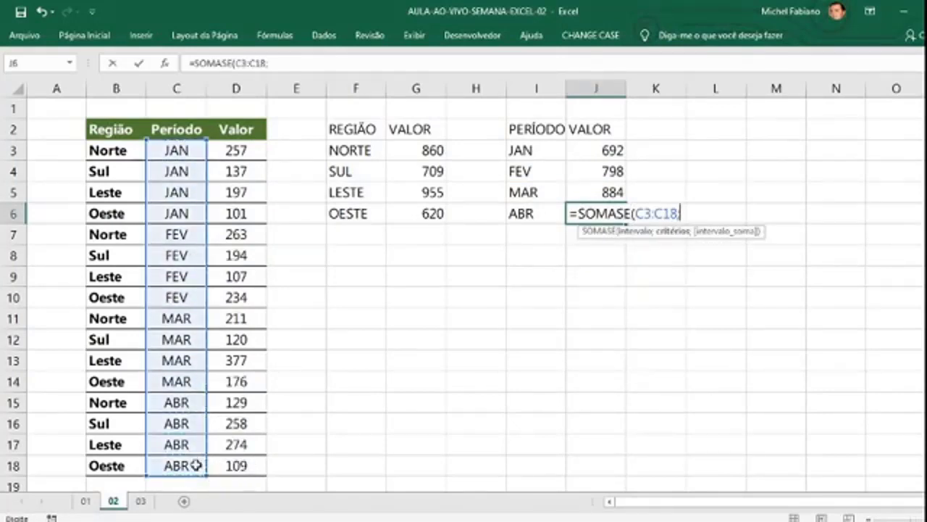
pyautogui.click(544, 216)
pyautogui.write(';')
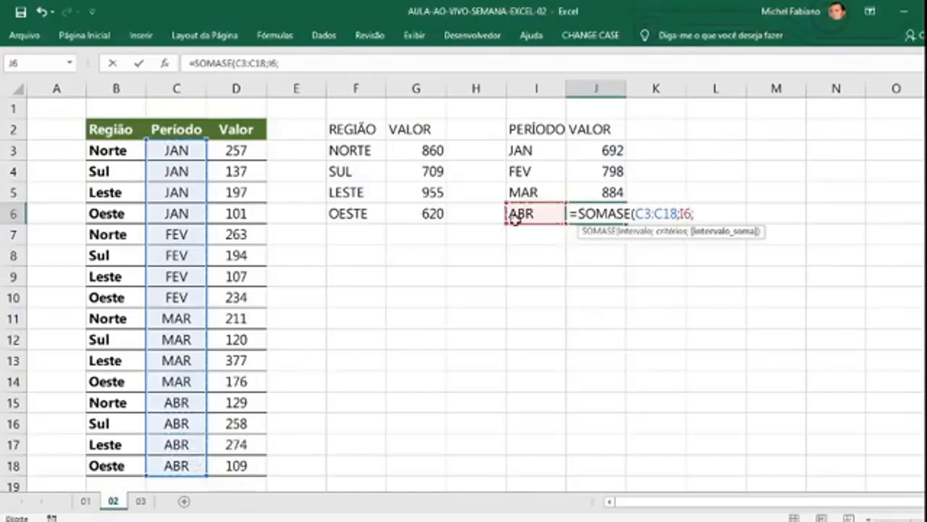
pyautogui.moveTo(236, 154); pyautogui.dragTo(249, 464)
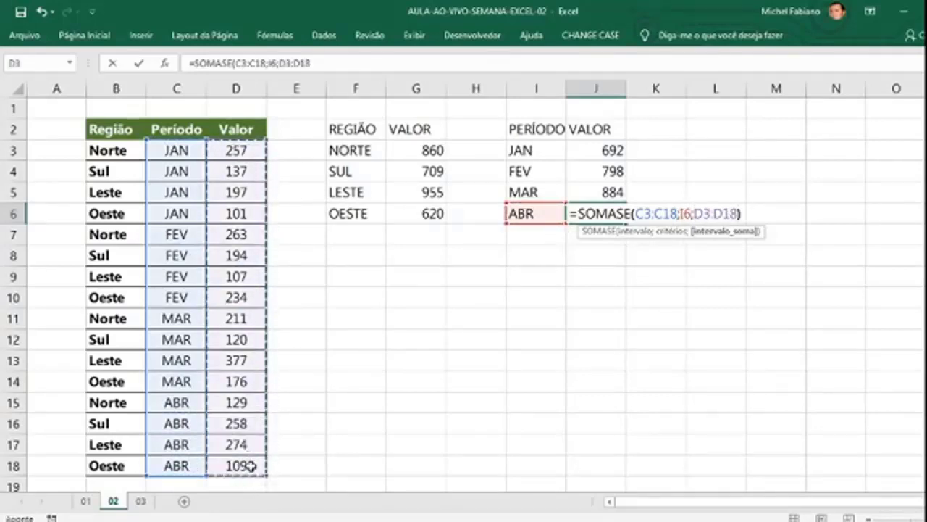
pyautogui.write(')')
pyautogui.press('Return')
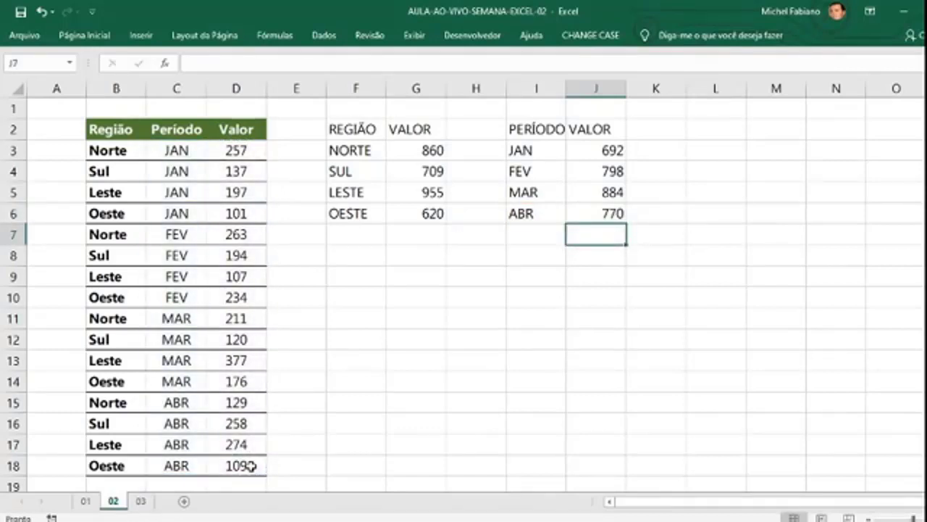
# - Enter the label TOTAL in F7 below the regions
pyautogui.press('Left')
pyautogui.press('Left')
pyautogui.press('Left')
pyautogui.press('Up')
pyautogui.press('Up')
pyautogui.press('Up')
pyautogui.press('Up')
pyautogui.press('Up')
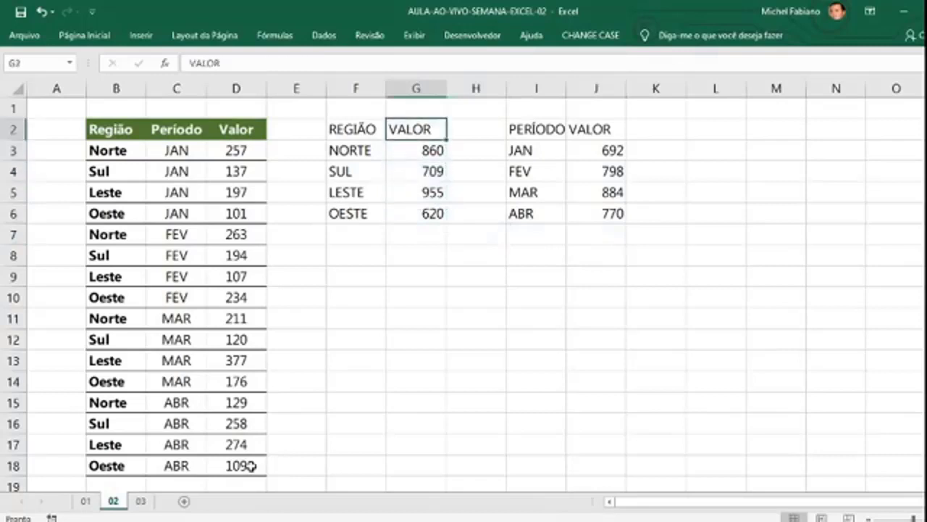
pyautogui.press('Down')
pyautogui.press('Down')
pyautogui.press('Down')
pyautogui.press('Down')
pyautogui.press('Down')
pyautogui.press('Left')
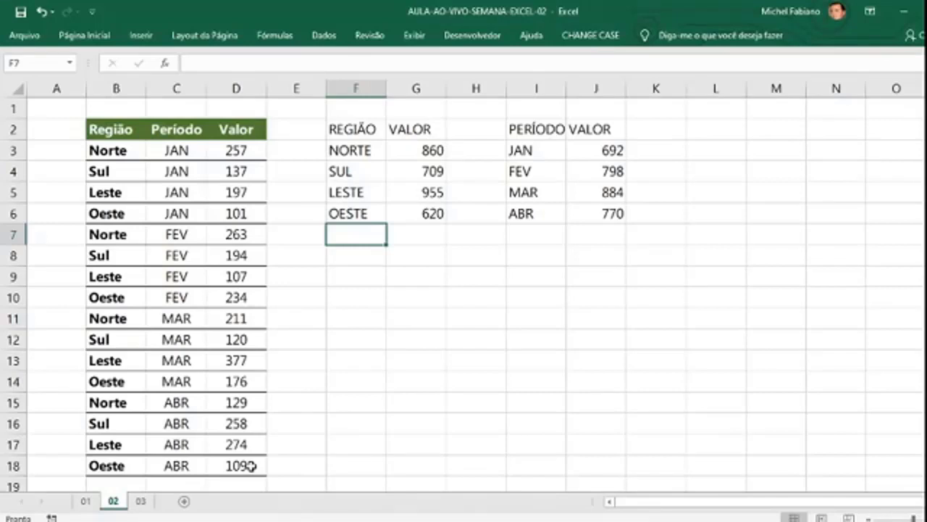
pyautogui.write('TOTAL')
pyautogui.press('Return')
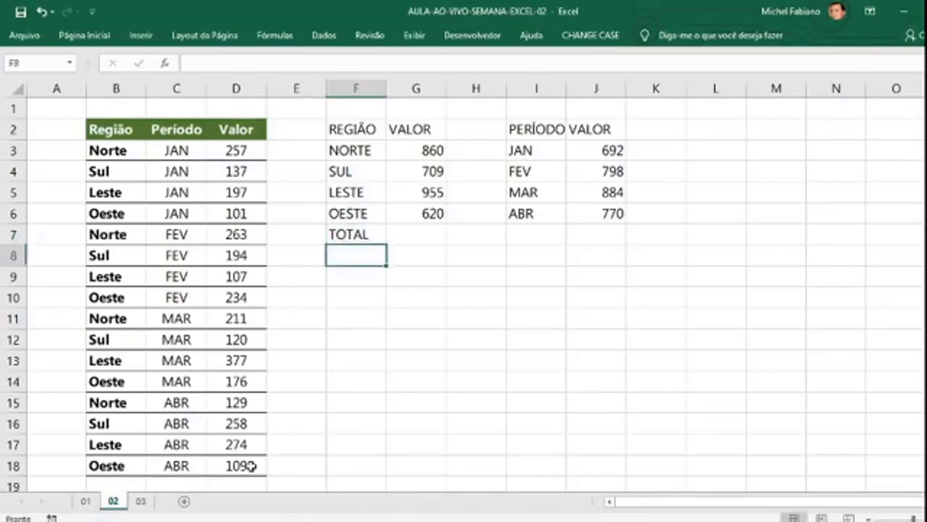
# - Total the region values in G7 with the formula =SOMA(G3:G6)
pyautogui.press('Right')
pyautogui.press('Up')
pyautogui.write('=S')
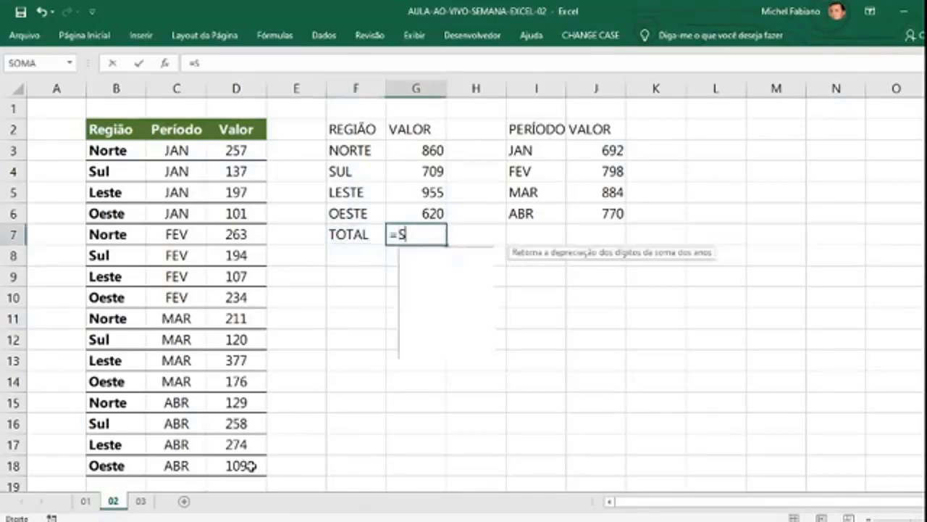
pyautogui.write('OMA(')
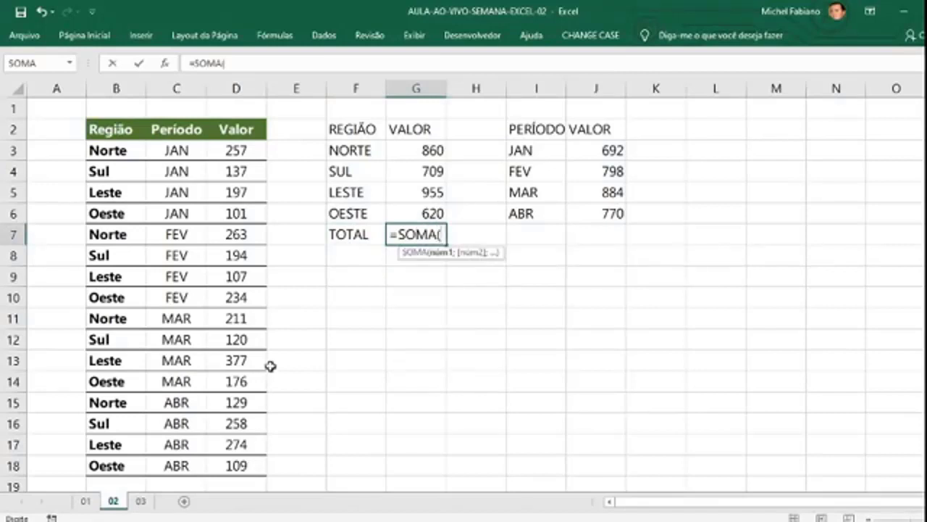
pyautogui.moveTo(431, 150); pyautogui.dragTo(434, 212)
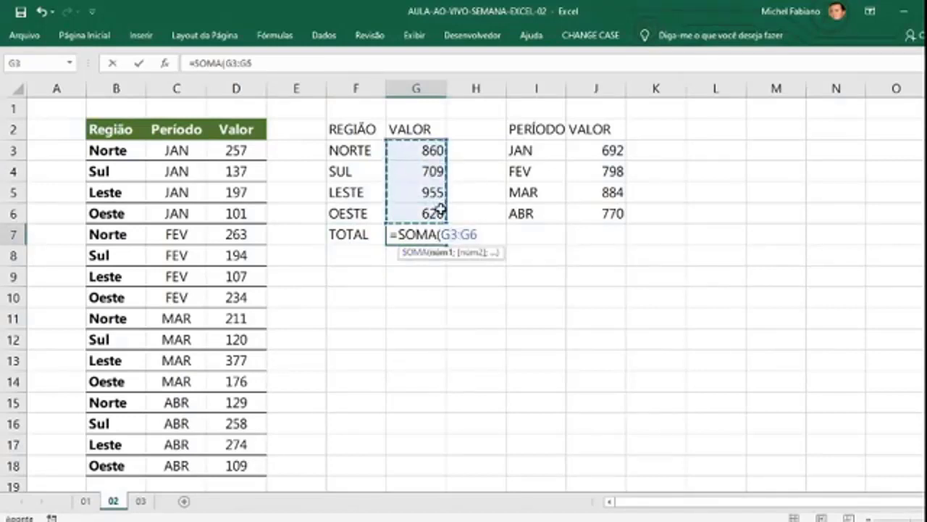
pyautogui.hotkey('ctrl', 'Return')
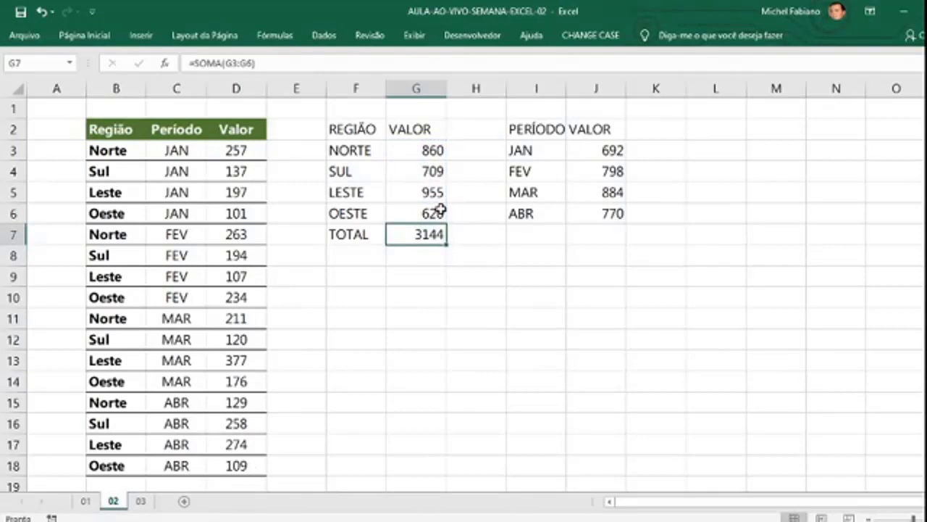
# - Enter the label TOTAL in capitals in I7 below the periods
pyautogui.press('Right')
pyautogui.press('Right')
pyautogui.write('tota')
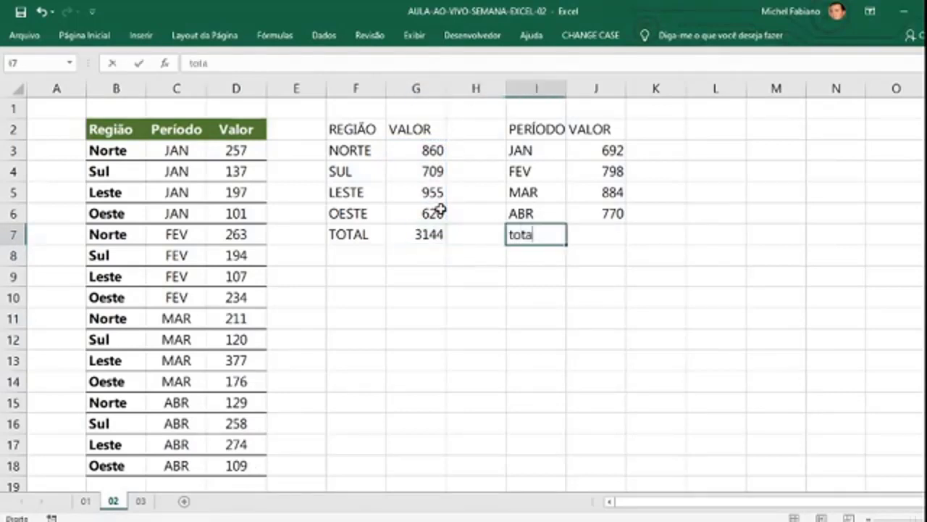
pyautogui.press('BackSpace')
pyautogui.press('BackSpace')
pyautogui.press('BackSpace')
pyautogui.press('BackSpace')
pyautogui.write('TOTAL')
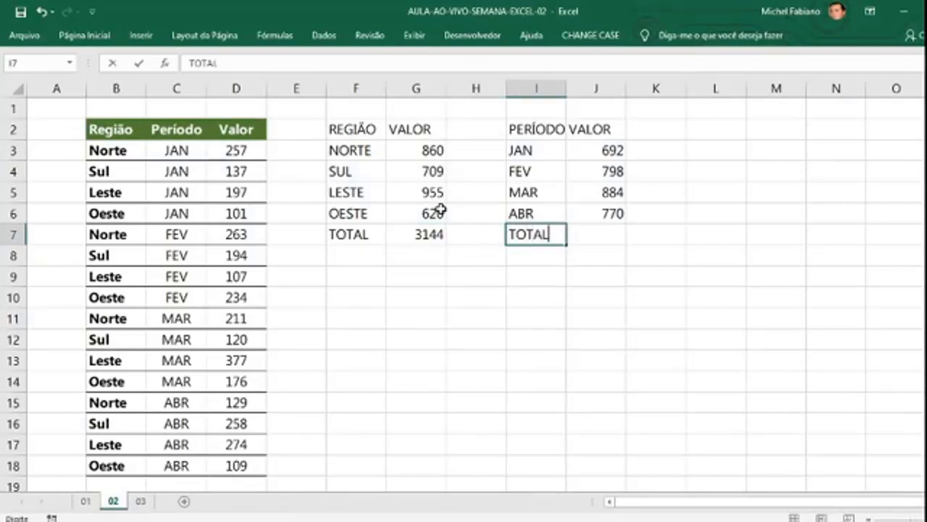
pyautogui.press('Right')
# - Total the period values in J7 by adding the cells individually with the formula =J3+J4+J5+J6
pyautogui.write('=')
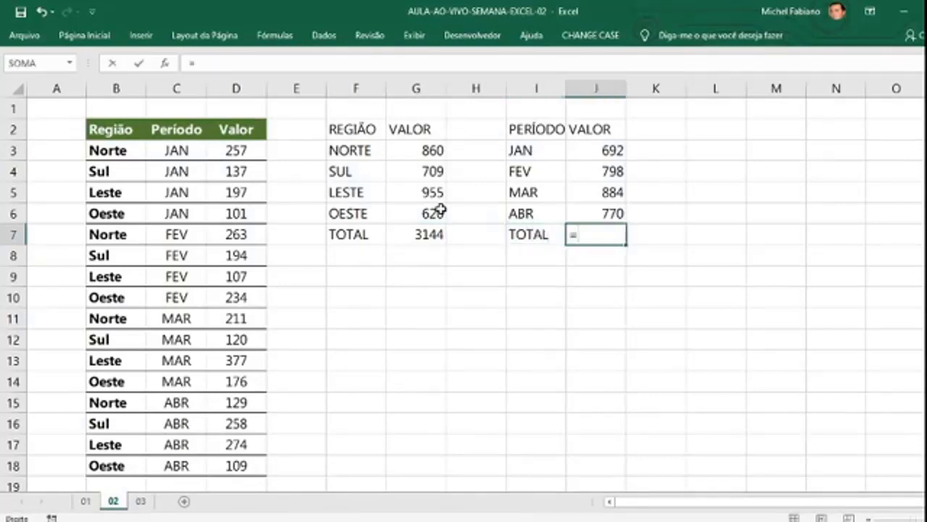
pyautogui.click(609, 146)
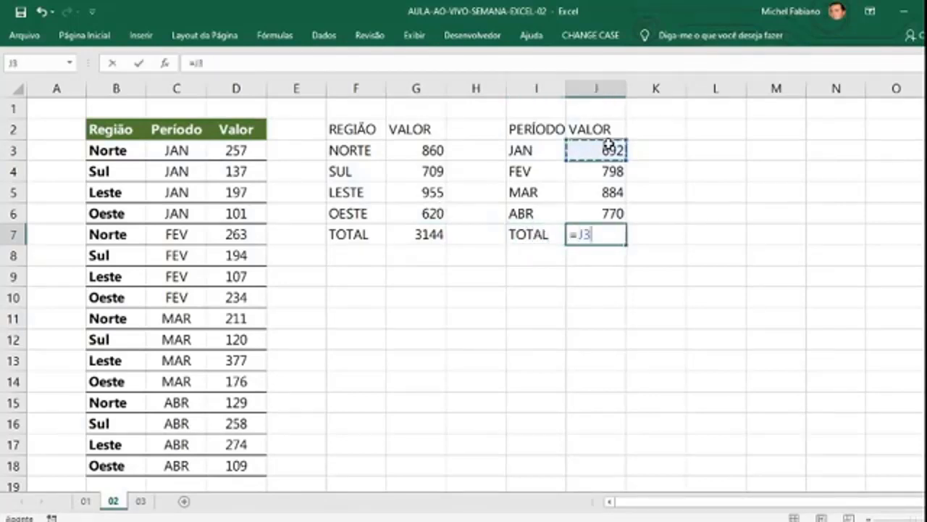
pyautogui.write('+')
pyautogui.click(610, 167)
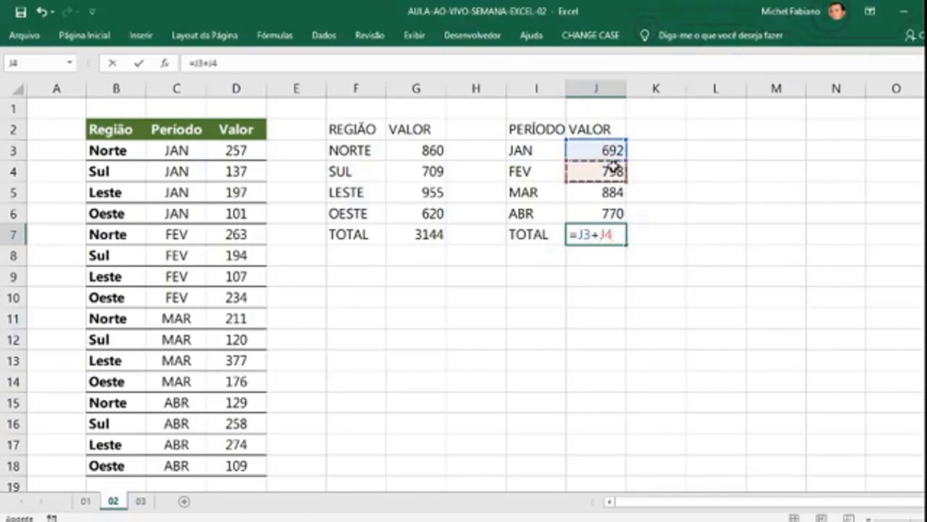
pyautogui.write('+')
pyautogui.click(611, 190)
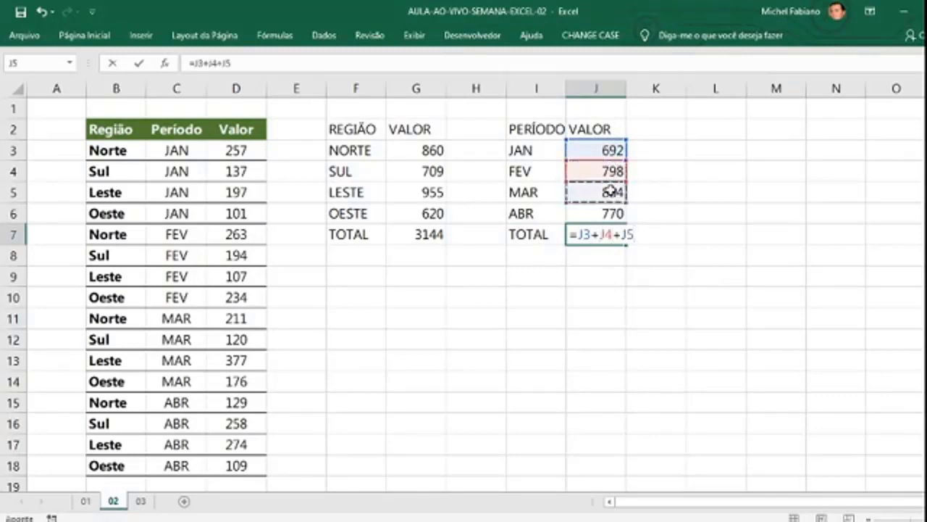
pyautogui.write('+')
pyautogui.click(614, 212)
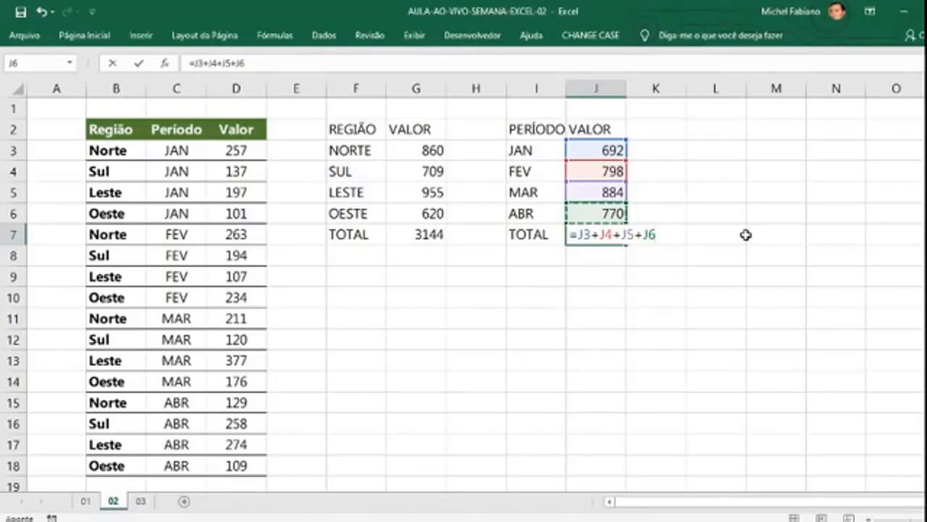
pyautogui.press('Return')
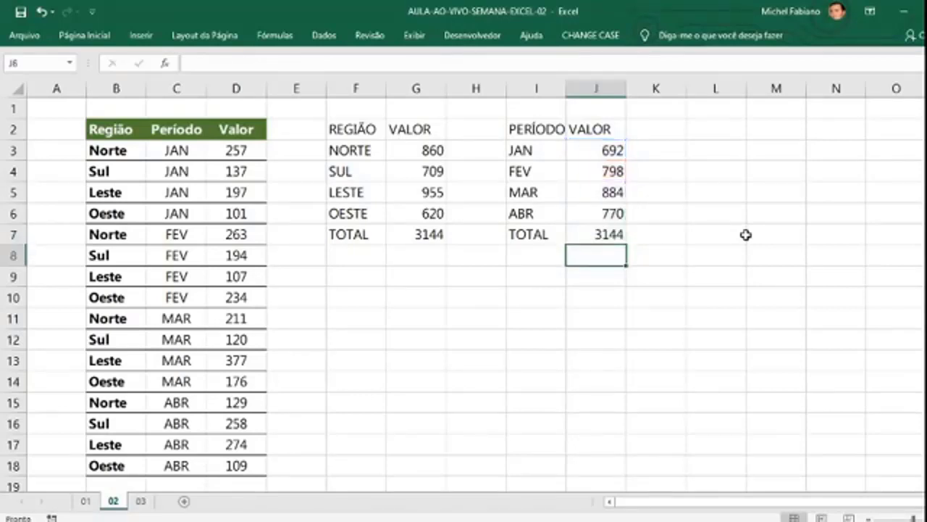
# - Inspect the total formulas in G7 and J7 to compare the two ways of summing, leaving both as they are
pyautogui.doubleClick(408, 235)
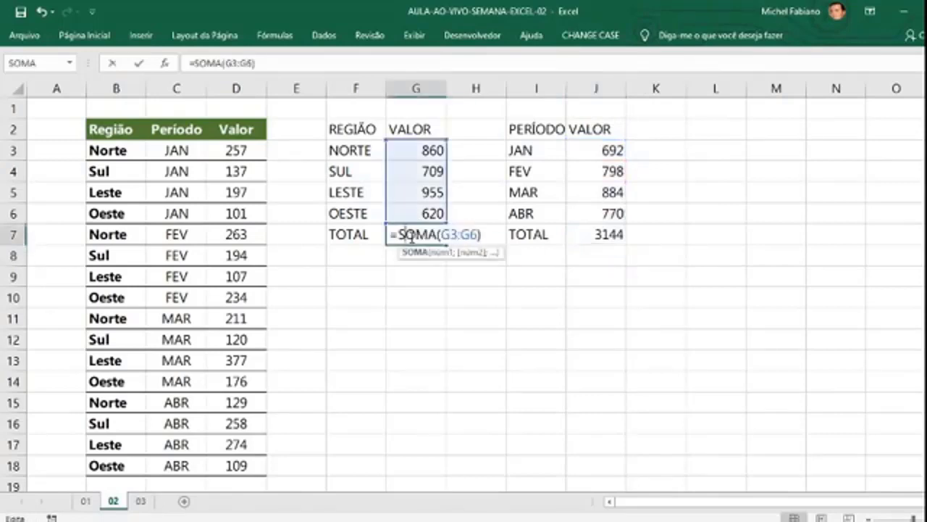
pyautogui.press('Escape')
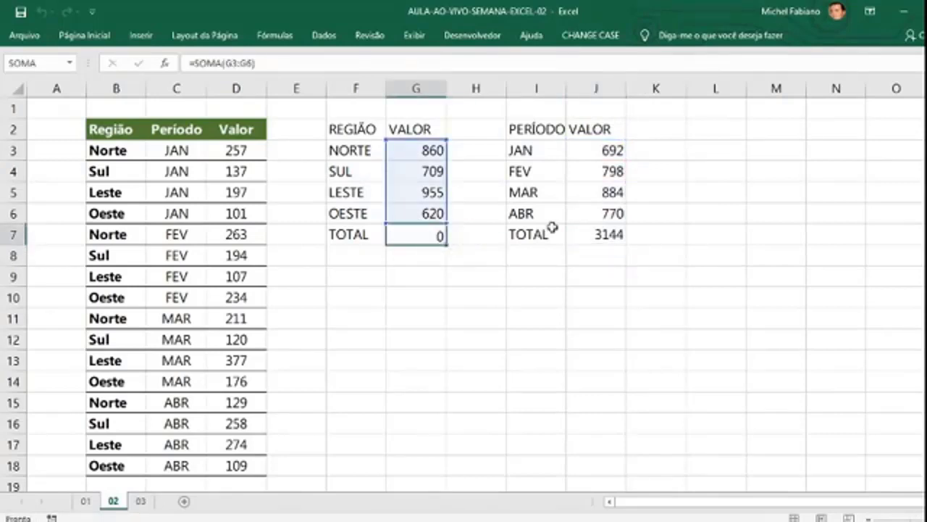
pyautogui.press('Return')
pyautogui.doubleClick(585, 233)
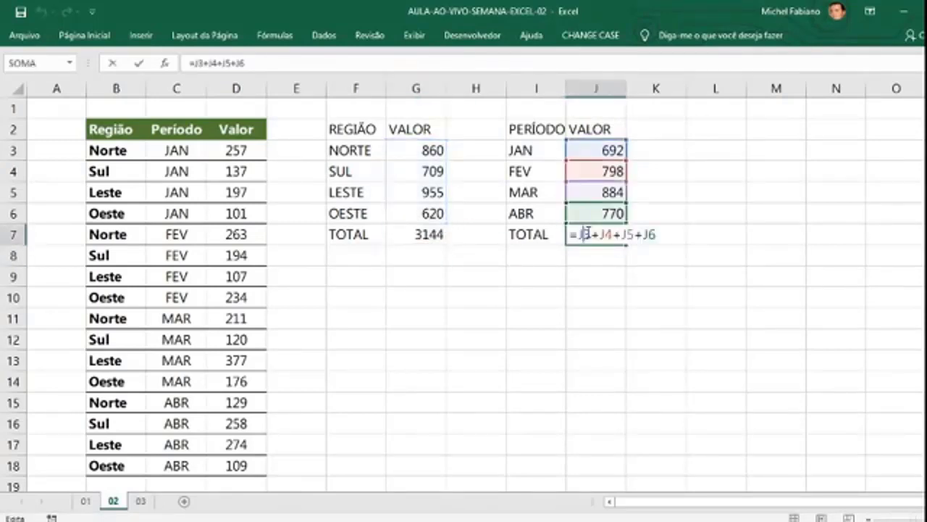
pyautogui.hotkey('ctrl', 'Return')
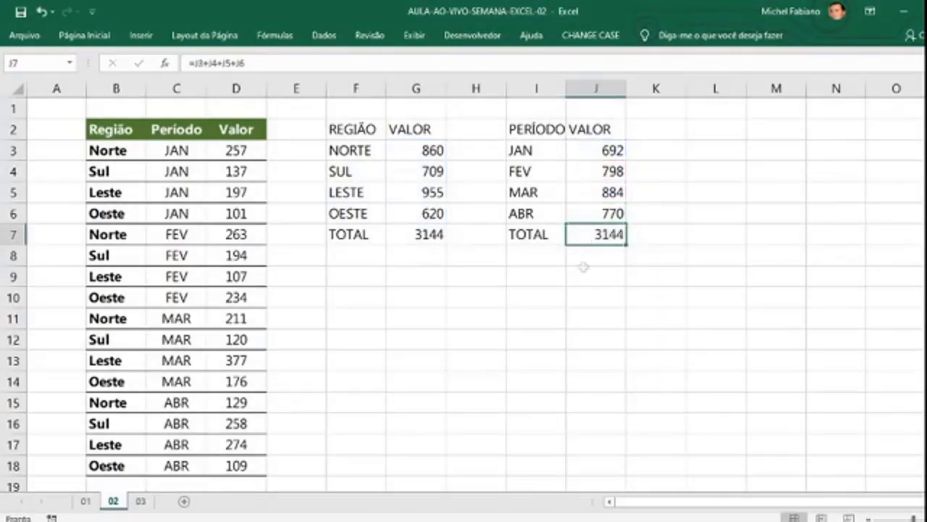
# - Copy the green header formatting from the Período header in C2 to the region table headers F2:G2
pyautogui.click(440, 297)
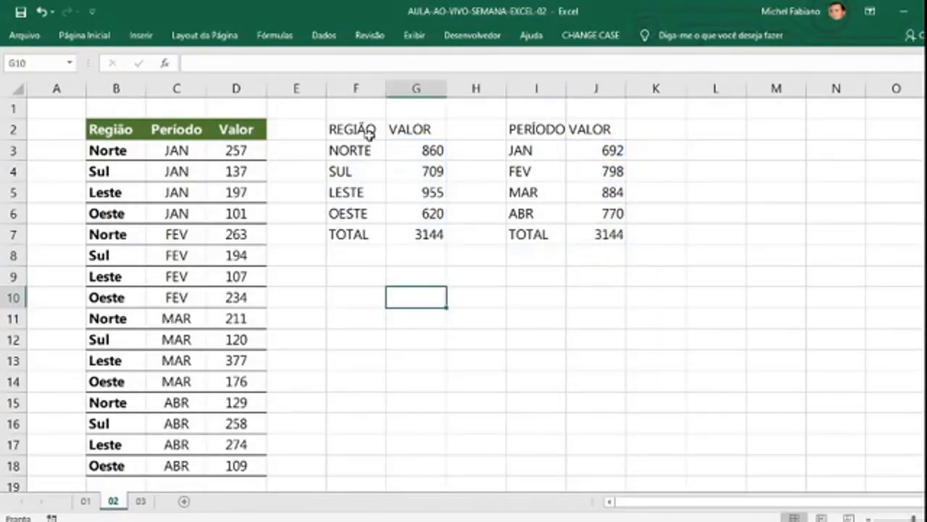
pyautogui.moveTo(370, 134); pyautogui.dragTo(418, 130)
pyautogui.click(181, 132)
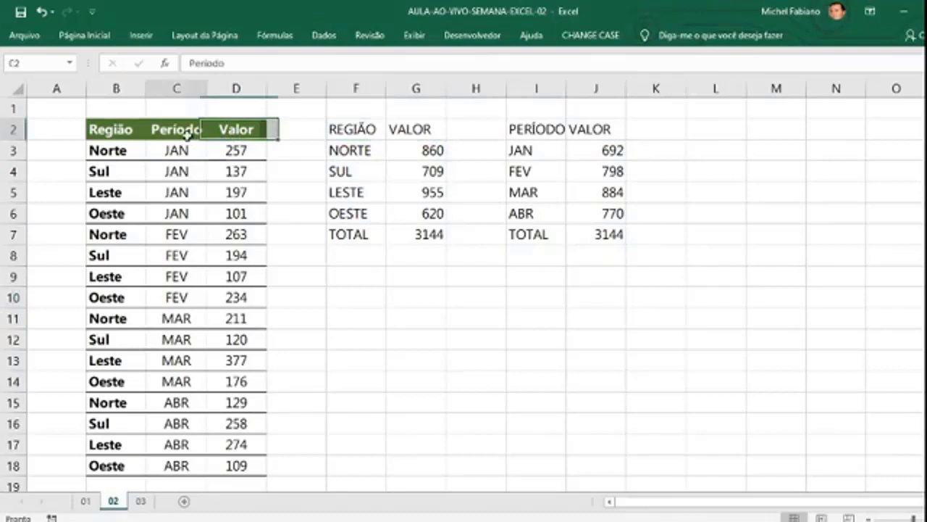
pyautogui.click(103, 35)
pyautogui.click(58, 88)
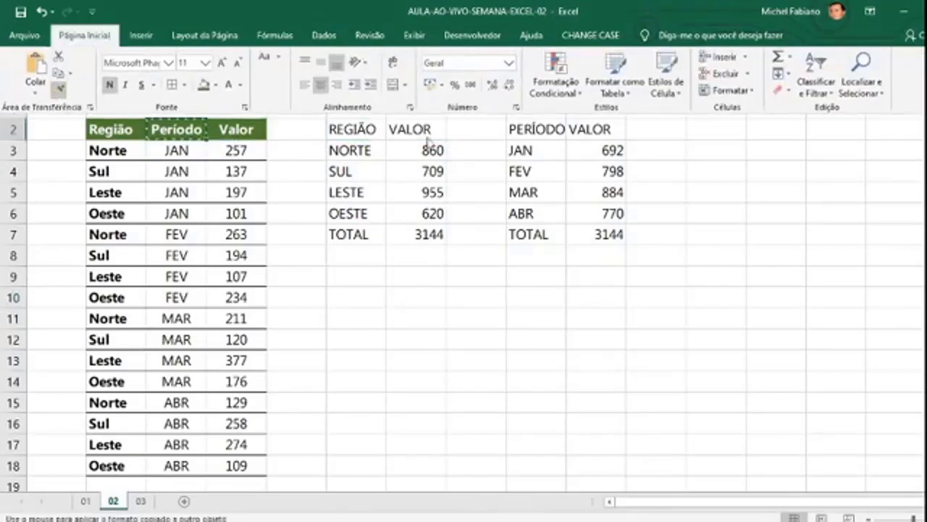
pyautogui.moveTo(364, 129); pyautogui.dragTo(421, 129)
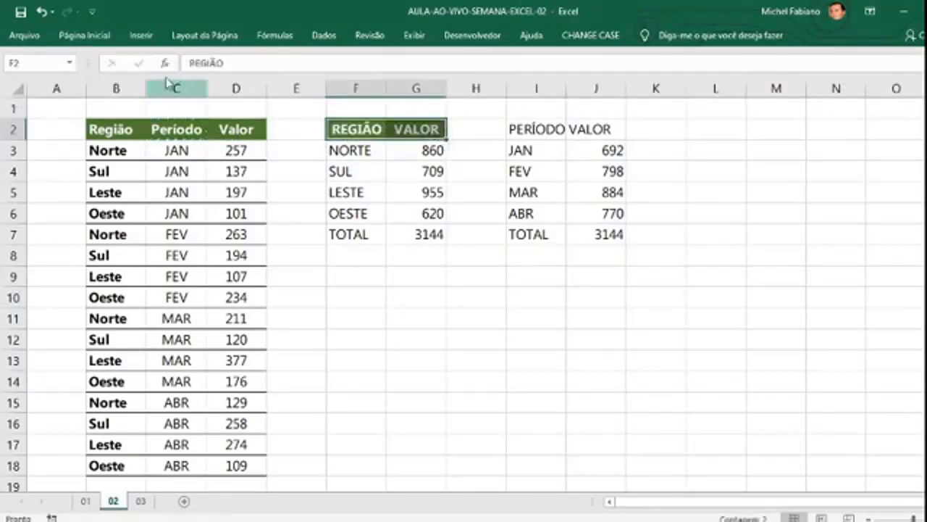
# - Copy the header formatting of F2:G2 to the period table headers I2:J2
pyautogui.click(94, 34)
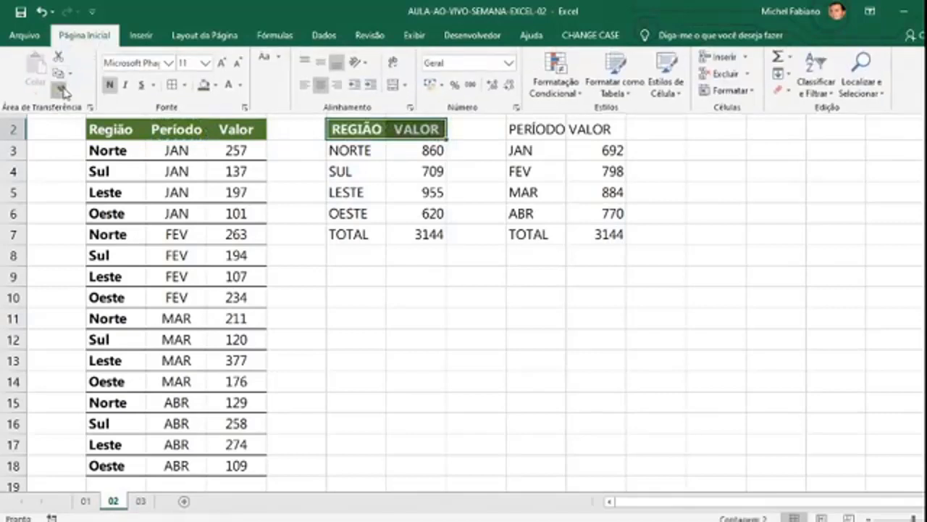
pyautogui.click(63, 92)
pyautogui.moveTo(551, 129); pyautogui.dragTo(604, 130)
pyautogui.click(591, 291)
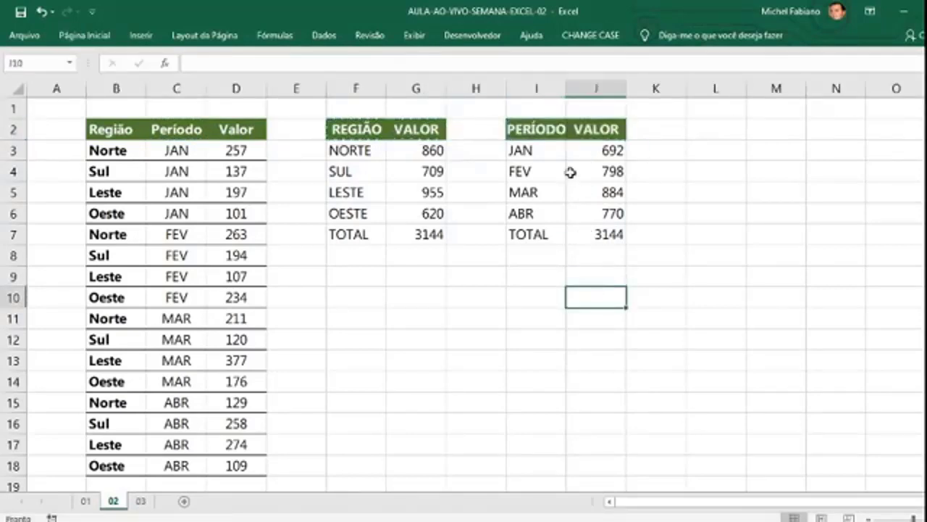
# - Widen columns I, J, G and F slightly so the summary table headers have more room
pyautogui.doubleClick(568, 90)
pyautogui.moveTo(635, 91); pyautogui.dragTo(644, 90)
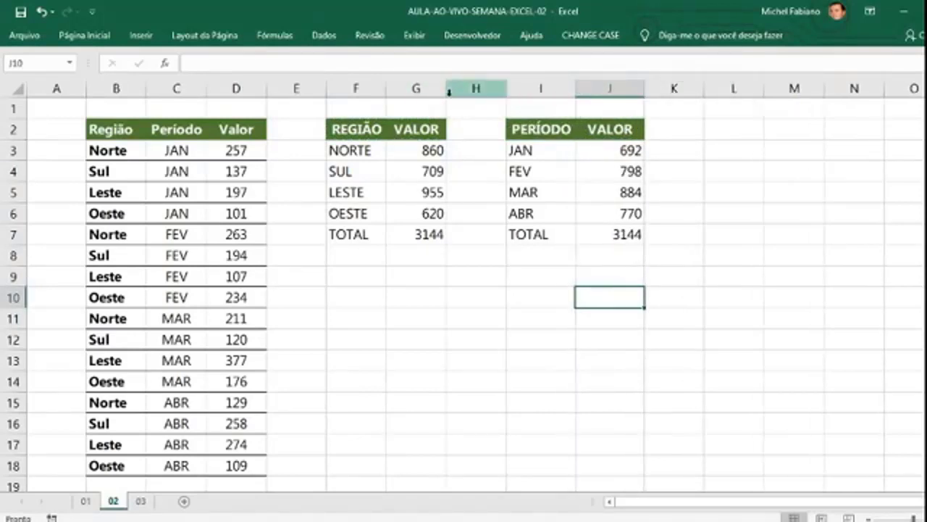
pyautogui.moveTo(448, 91); pyautogui.dragTo(457, 93)
pyautogui.moveTo(387, 88); pyautogui.dragTo(394, 88)
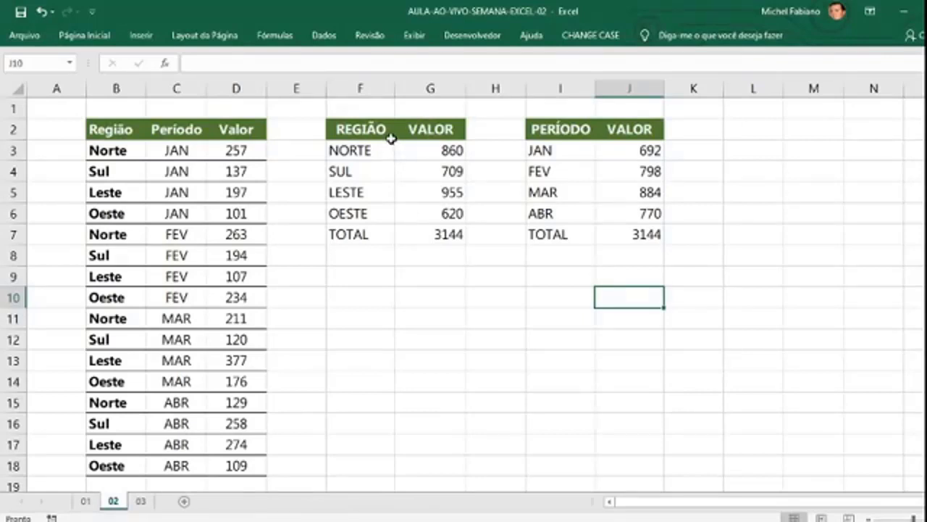
# - Enter the labels REGIÃO, PERÍODO and VALOR in cells F9, F10 and F11 below the region table
pyautogui.click(366, 290)
pyautogui.click(373, 281)
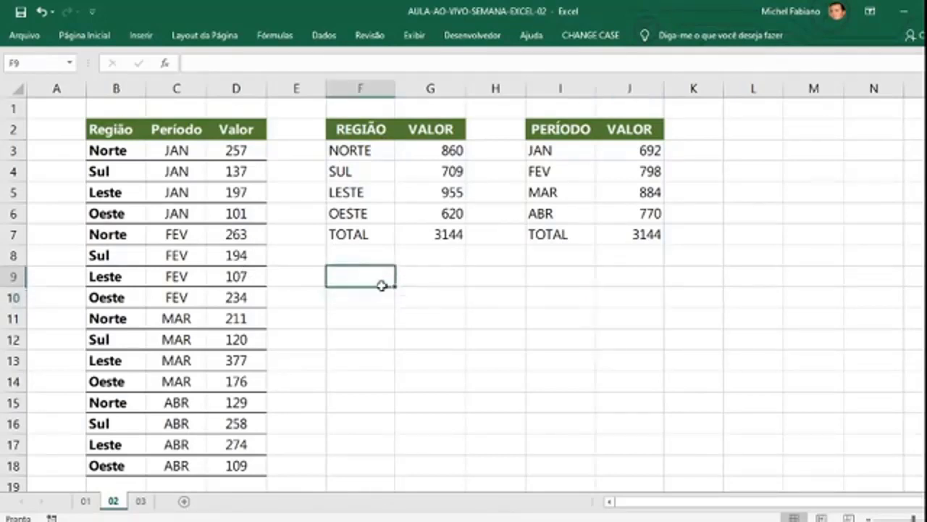
pyautogui.write('REGIÃO')
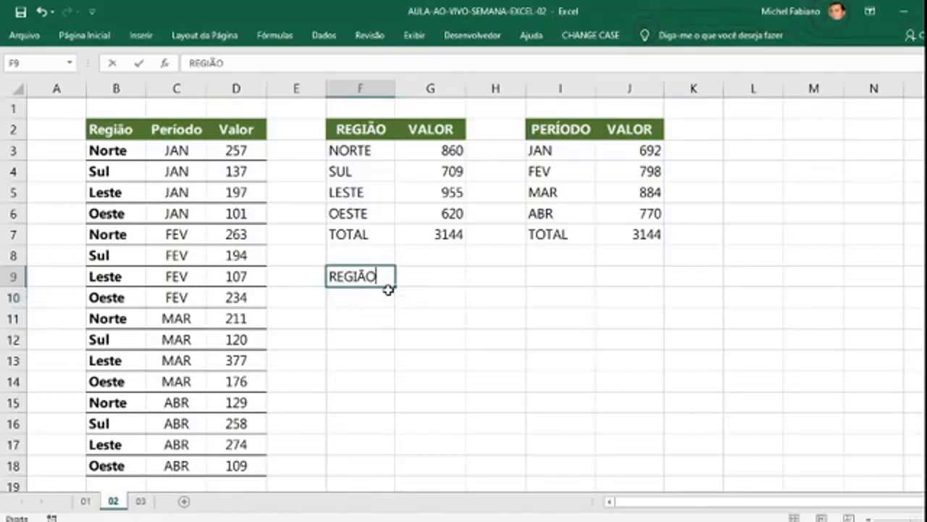
pyautogui.press('Return')
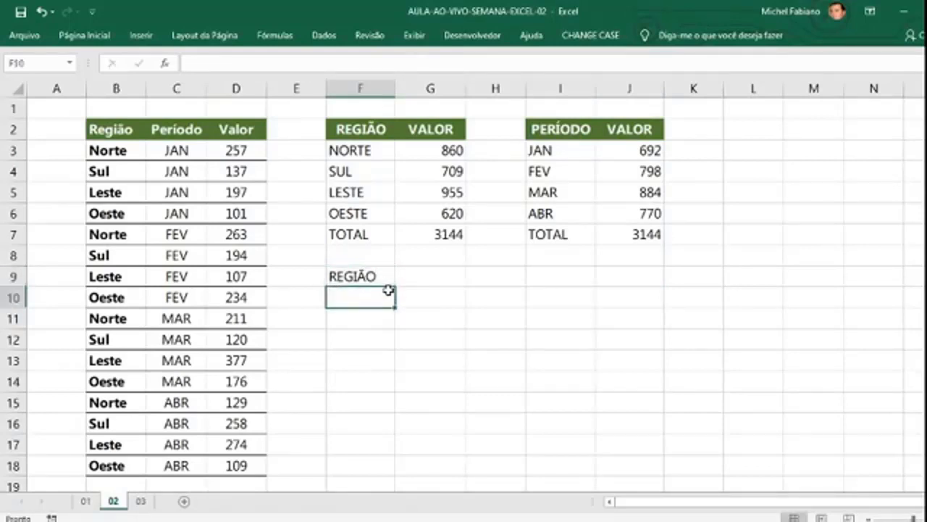
pyautogui.write('PERÍODO')
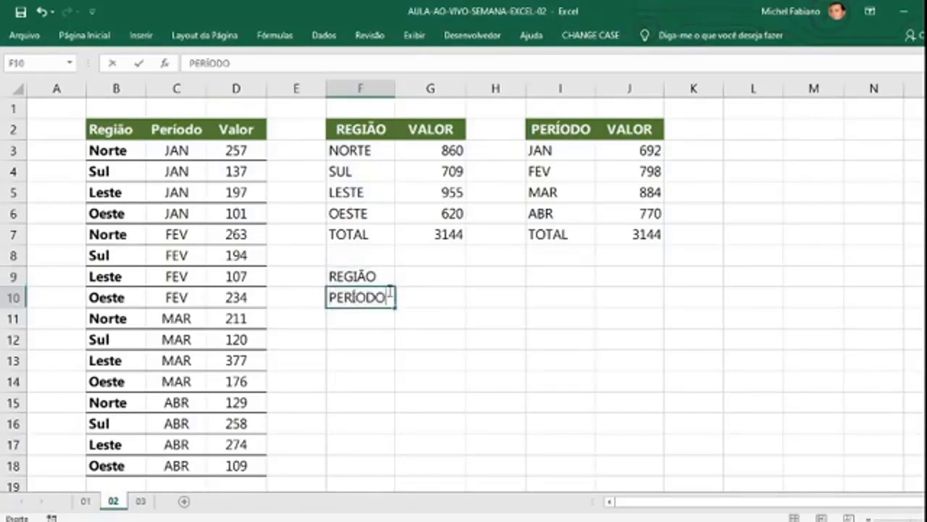
pyautogui.press('Return')
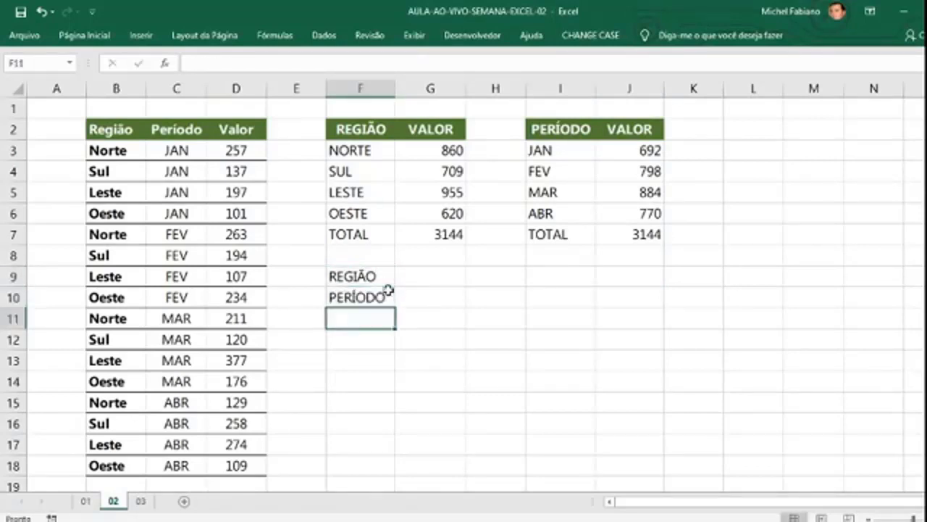
pyautogui.write('VALOR')
pyautogui.press('Tab')
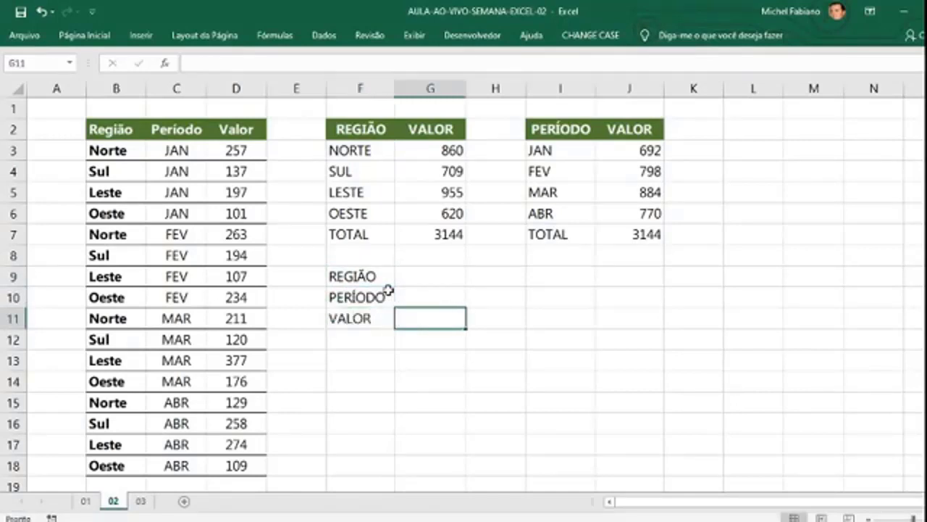
# - Enter the criteria NORTE in G9 and JAN in G10 beside their labels
pyautogui.press('Up')
pyautogui.press('Up')
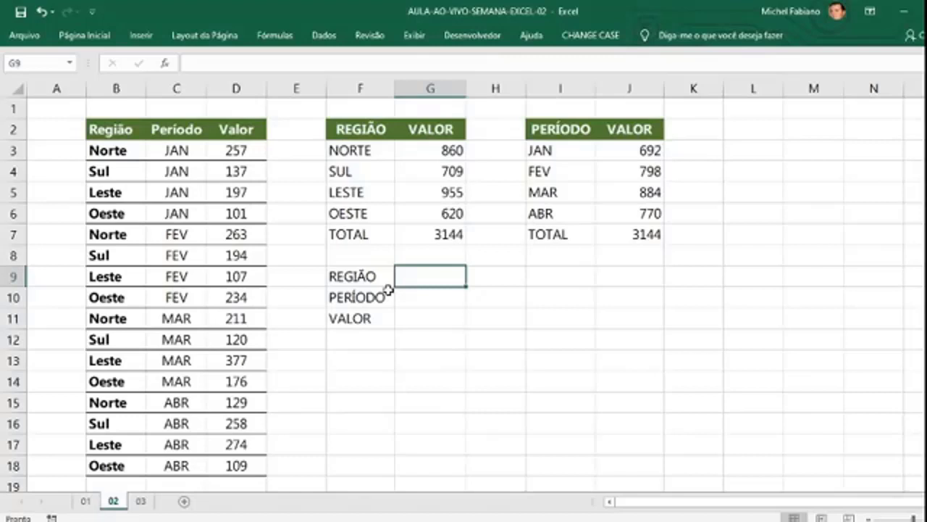
pyautogui.write('NORTE')
pyautogui.press('Return')
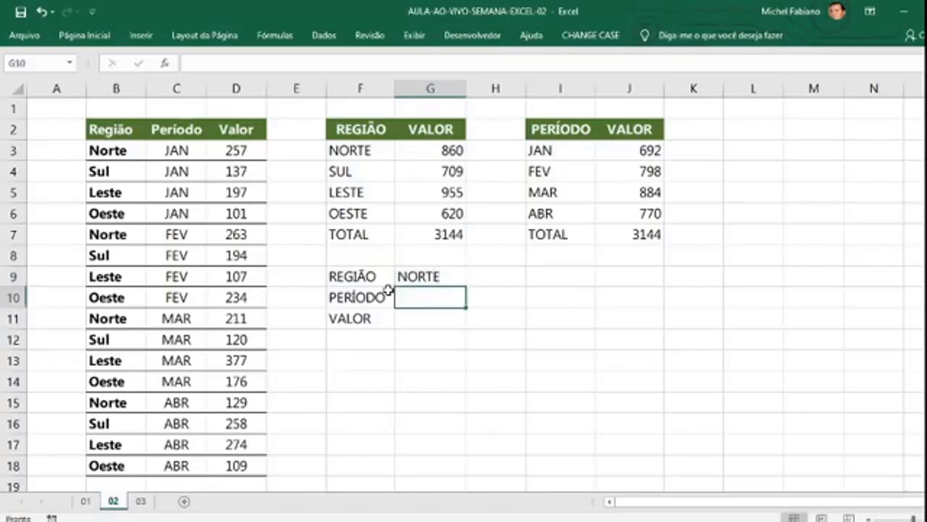
pyautogui.write('JAN')
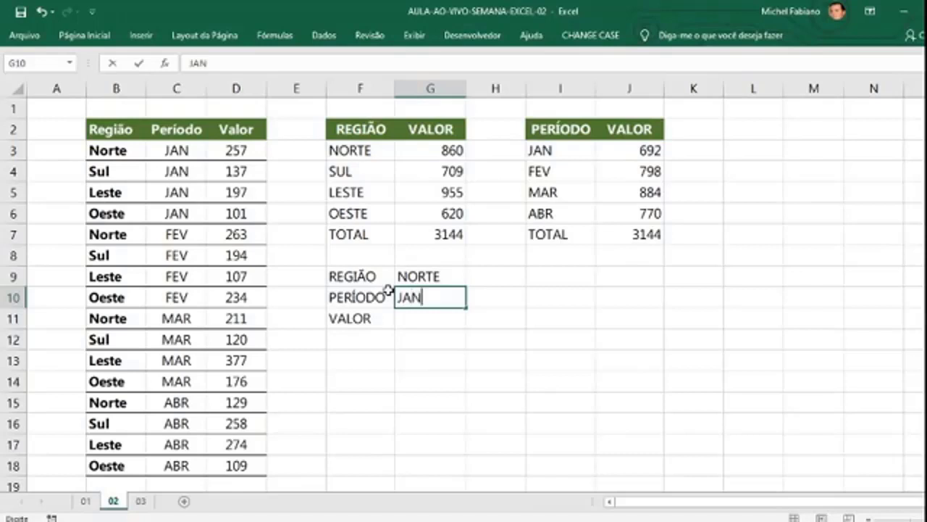
pyautogui.press('Return')
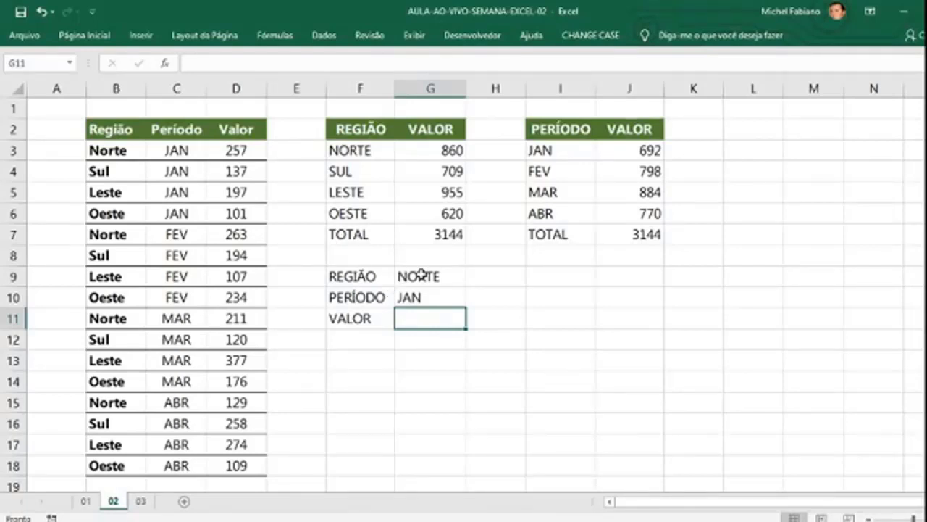
# - Examine the Norte rows and their periods in the data table against the criteria in G9 and G10
pyautogui.click(422, 274)
pyautogui.click(416, 297)
pyautogui.moveTo(130, 151); pyautogui.dragTo(182, 151)
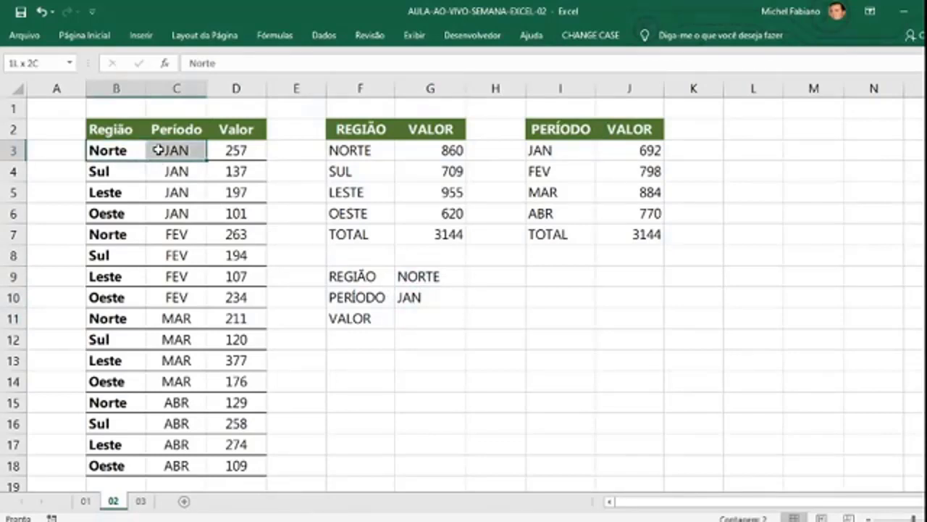
pyautogui.click(129, 231)
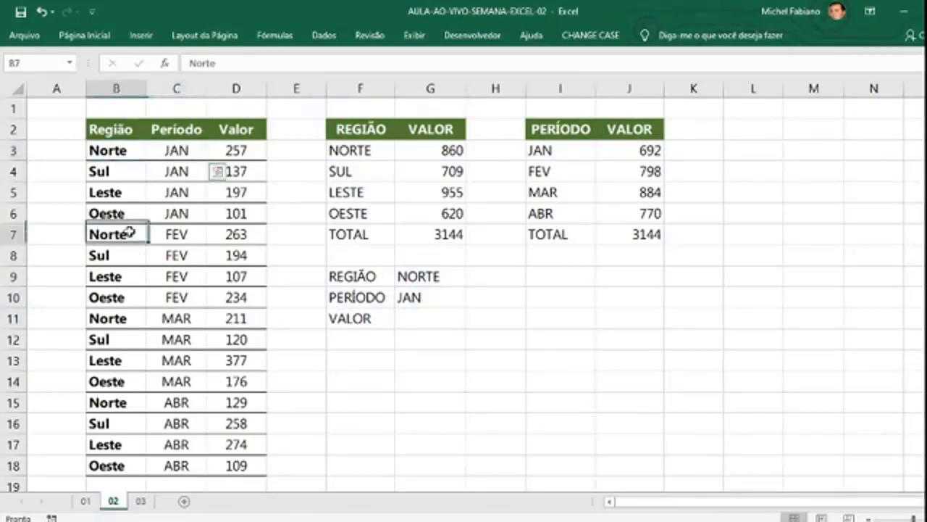
pyautogui.moveTo(128, 232); pyautogui.dragTo(151, 244)
pyautogui.moveTo(133, 319); pyautogui.dragTo(160, 323)
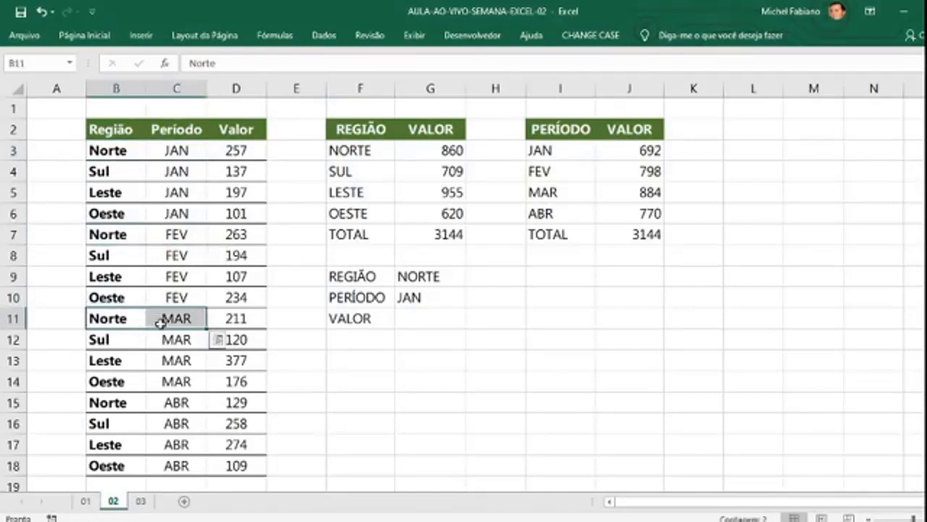
pyautogui.moveTo(135, 402); pyautogui.dragTo(179, 403)
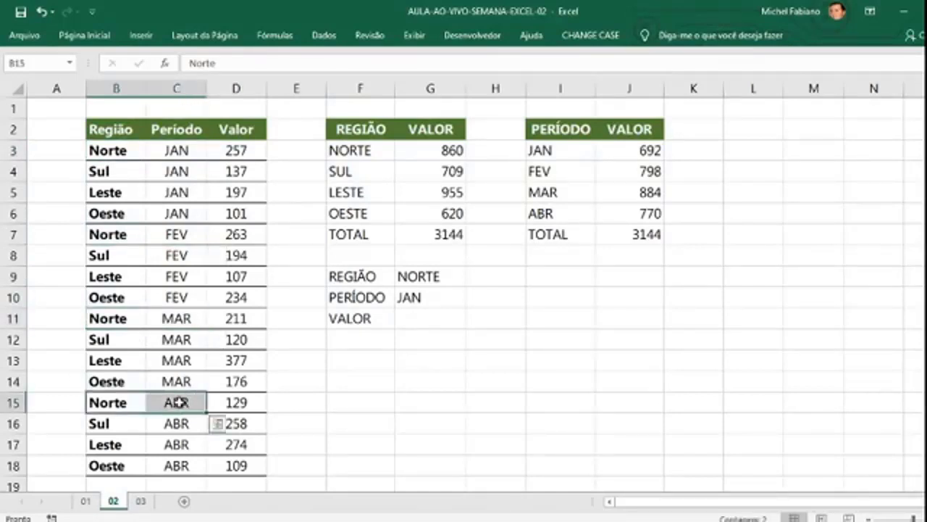
# - Begin a SOMASES formula in G11 that sums D3:D18 where the regions in B3:B18 match G9
pyautogui.click(416, 318)
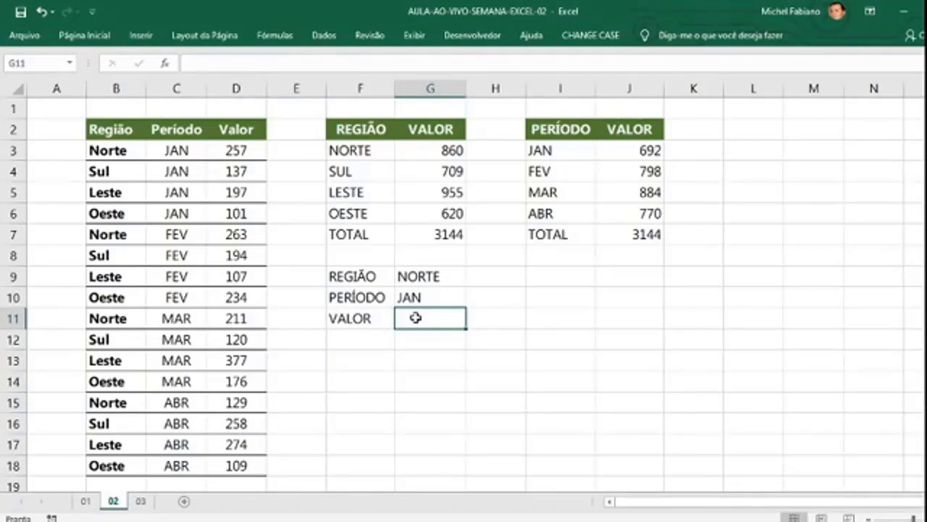
pyautogui.write('=SO')
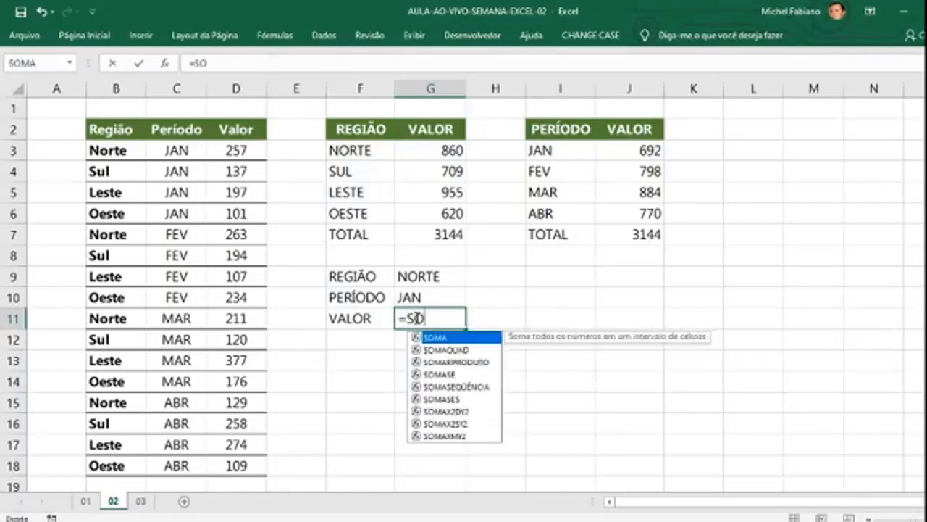
pyautogui.write('MASES(')
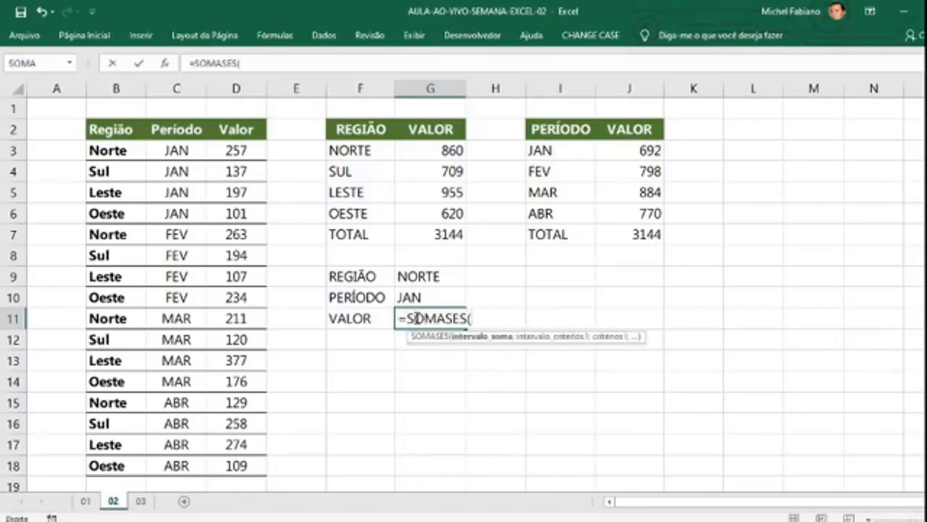
pyautogui.moveTo(249, 152); pyautogui.dragTo(248, 465)
pyautogui.write(';')
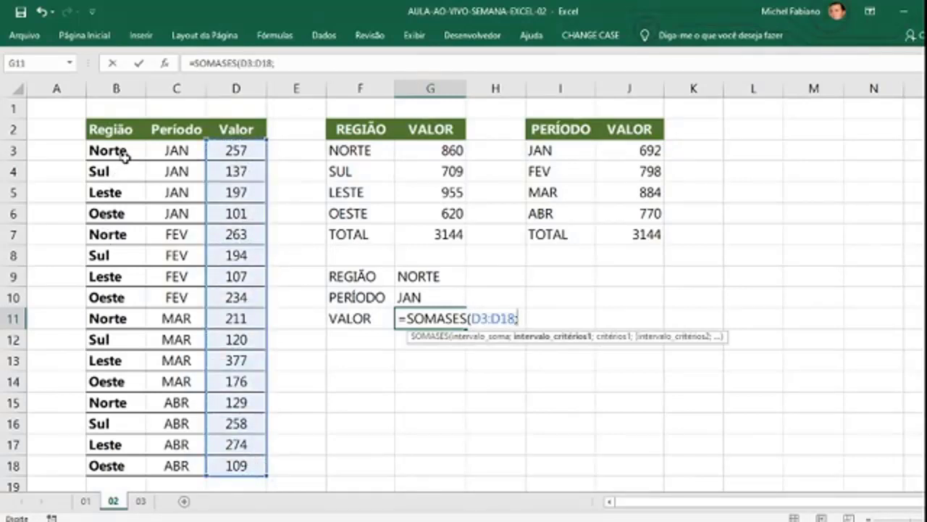
pyautogui.moveTo(125, 151); pyautogui.dragTo(125, 465)
pyautogui.write(';')
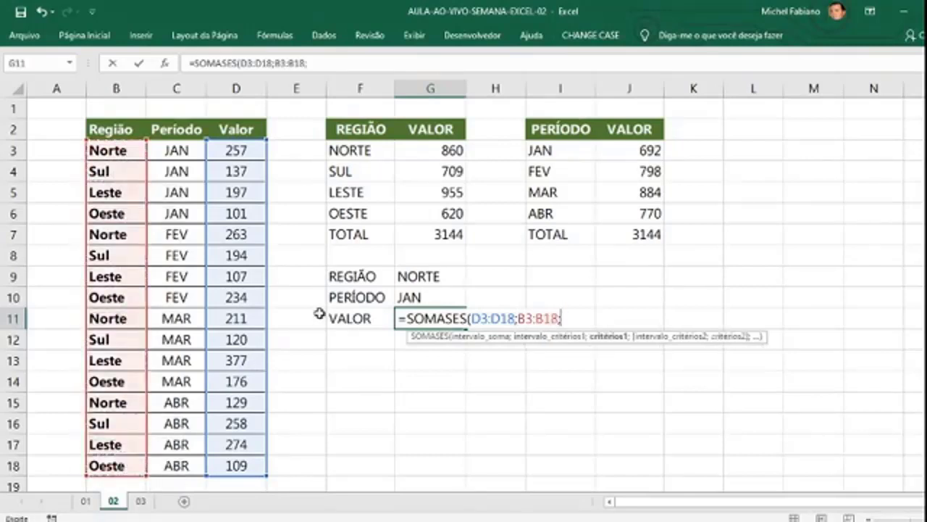
pyautogui.click(411, 273)
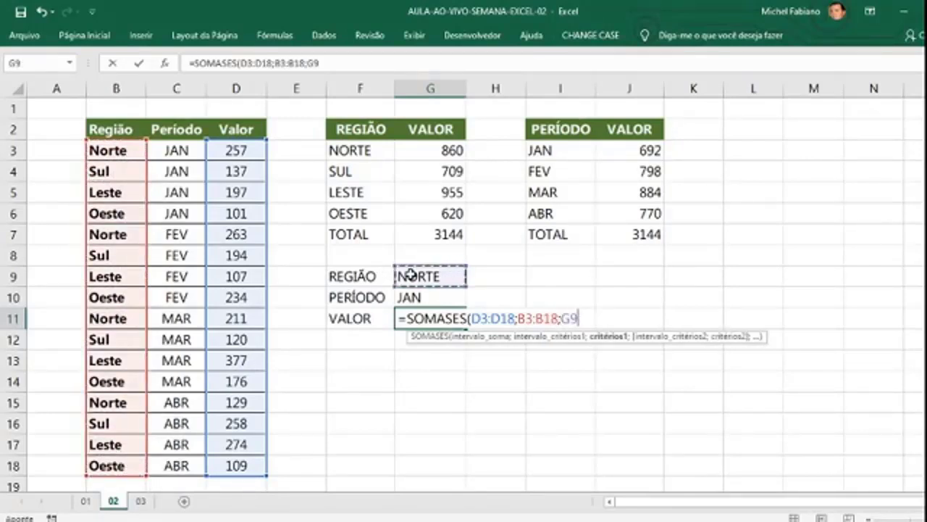
pyautogui.write(';')
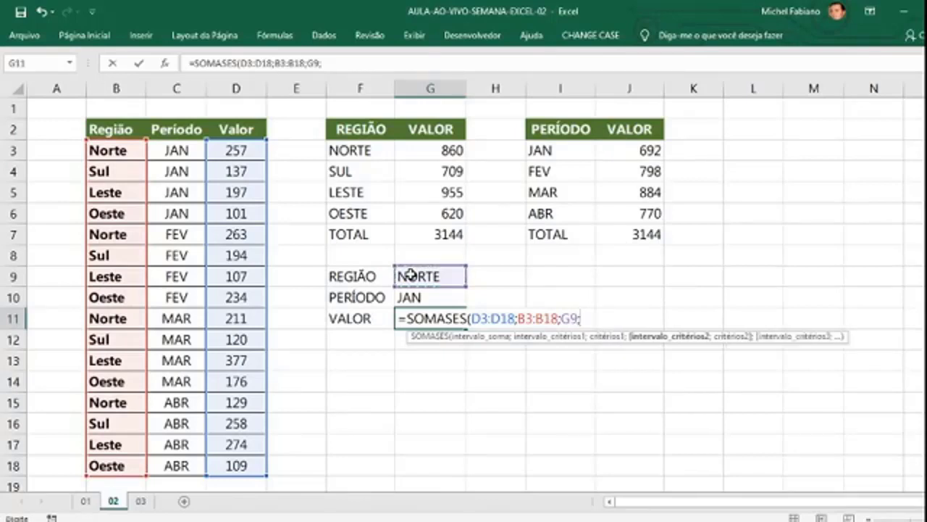
# - Complete the G11 formula with C3:C18 matched to G10 as second criterion, and check its result against the Norte JAN row
pyautogui.moveTo(186, 152); pyautogui.dragTo(187, 468)
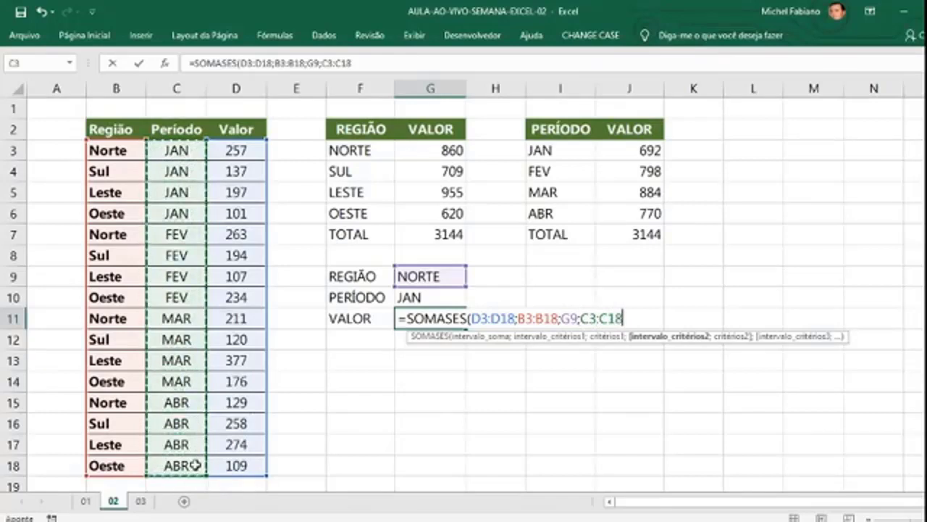
pyautogui.write(';')
pyautogui.click(410, 298)
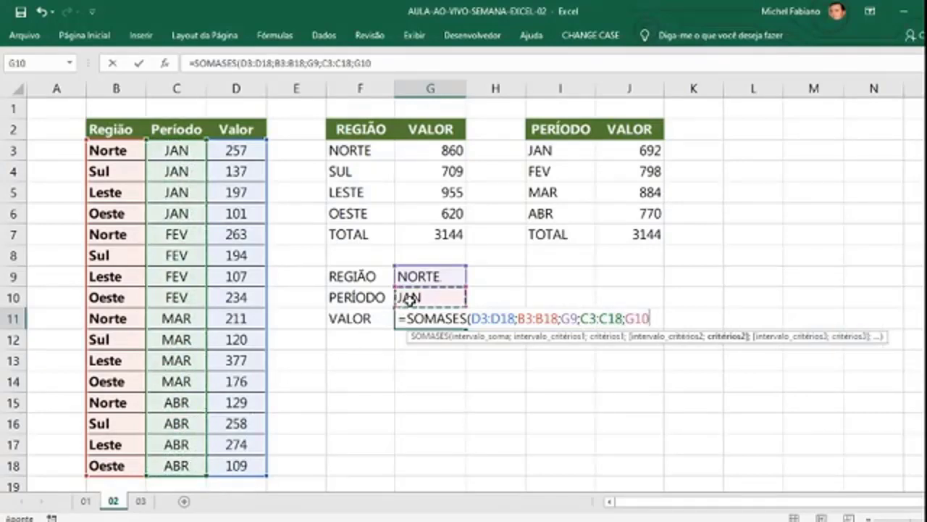
pyautogui.write(')')
pyautogui.press('Return')
pyautogui.press('Up')
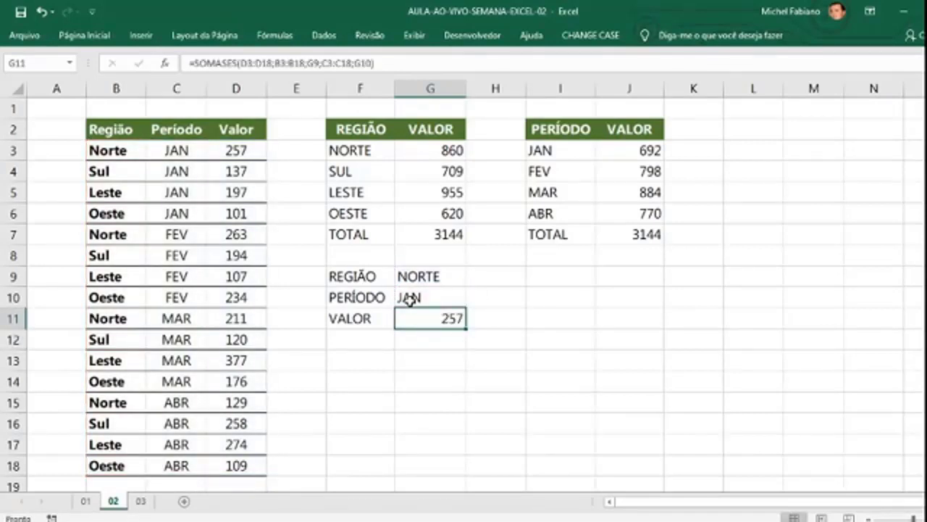
pyautogui.moveTo(378, 319); pyautogui.dragTo(417, 317)
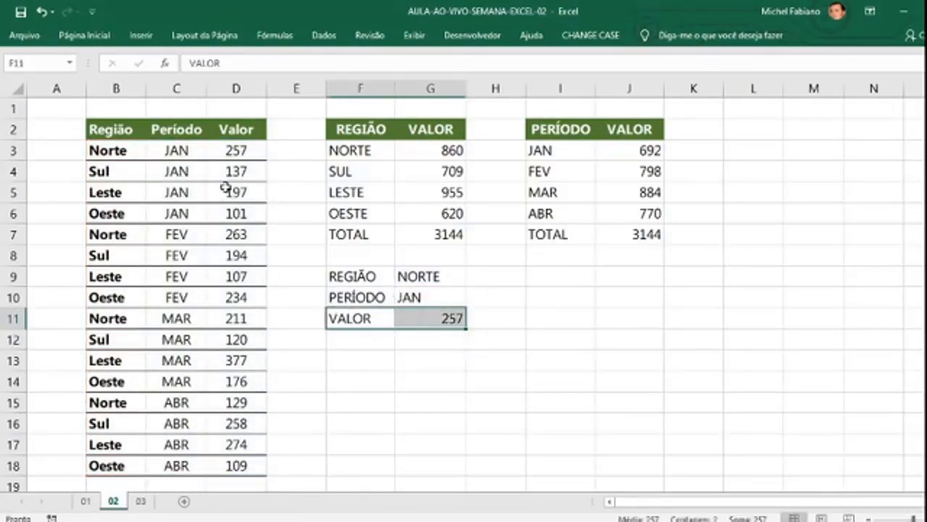
pyautogui.moveTo(130, 150); pyautogui.dragTo(209, 151)
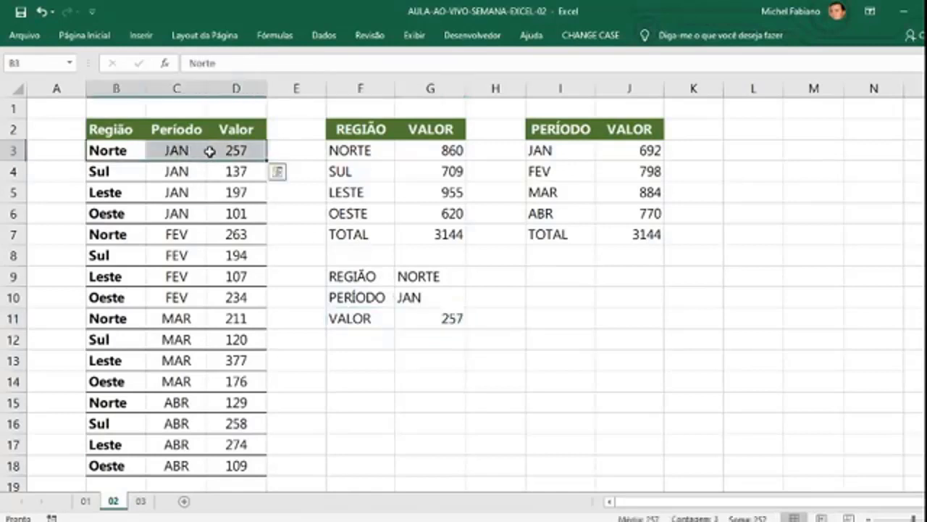
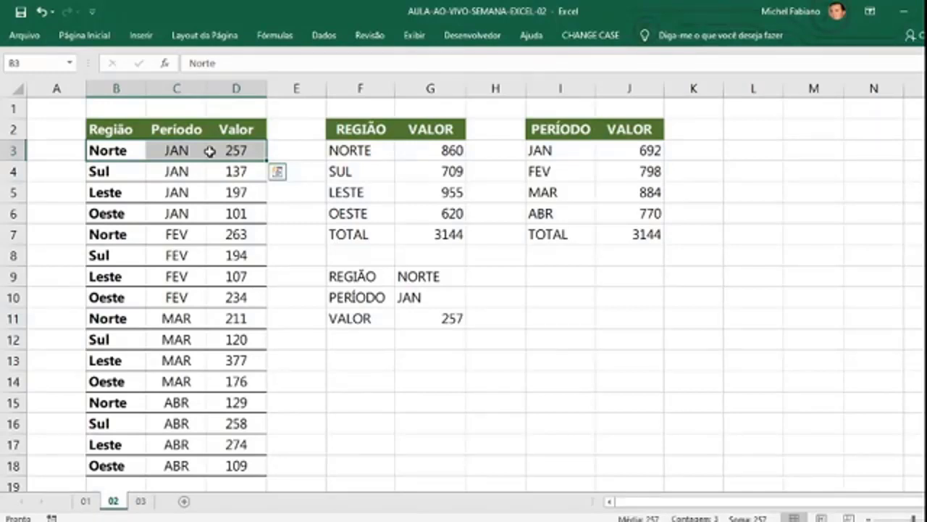
# - Change the region criterion in G9 to SUL and compare the result with the Sul JAN row
pyautogui.click(430, 277)
pyautogui.write('SUL')
pyautogui.press('Return')
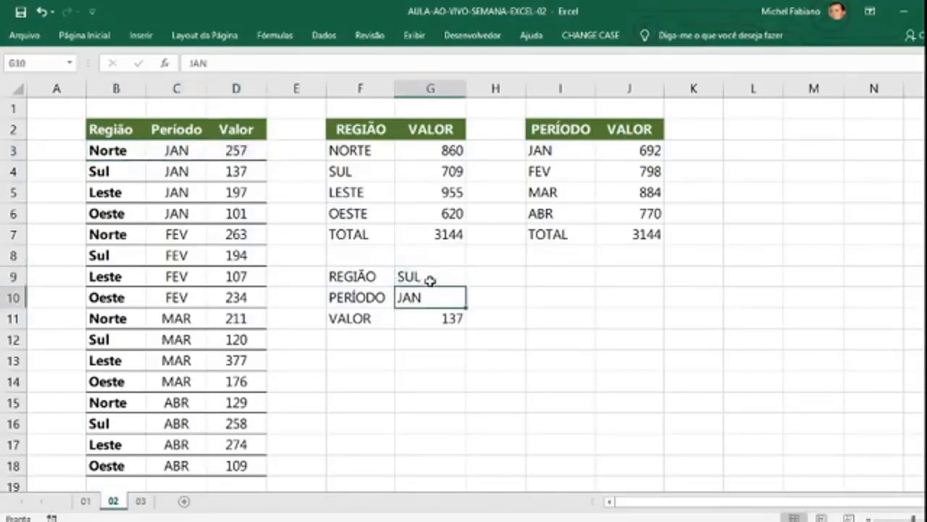
pyautogui.moveTo(127, 172); pyautogui.dragTo(225, 174)
# - Change the period criterion in G10 to ABR and compare the result with the Sul ABR row
pyautogui.click(410, 297)
pyautogui.write('ABR')
pyautogui.press('Return')
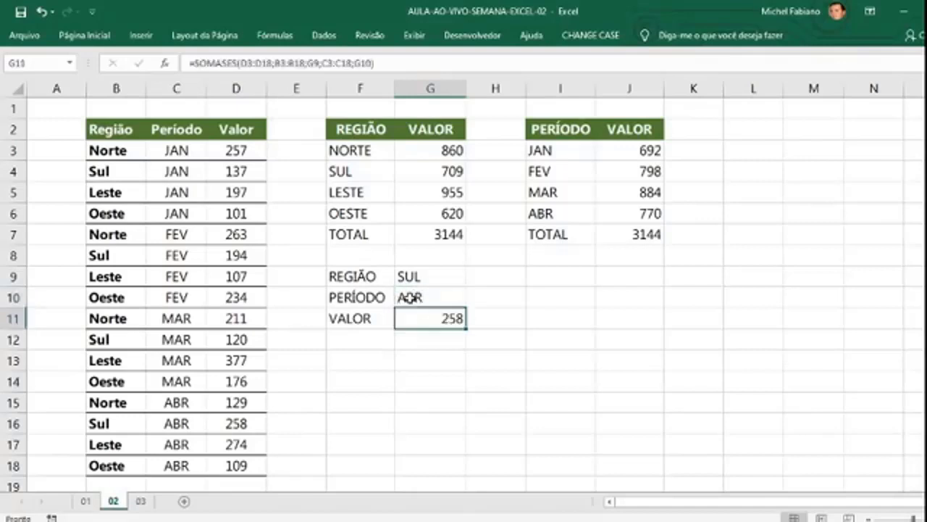
pyautogui.moveTo(130, 422); pyautogui.dragTo(241, 424)
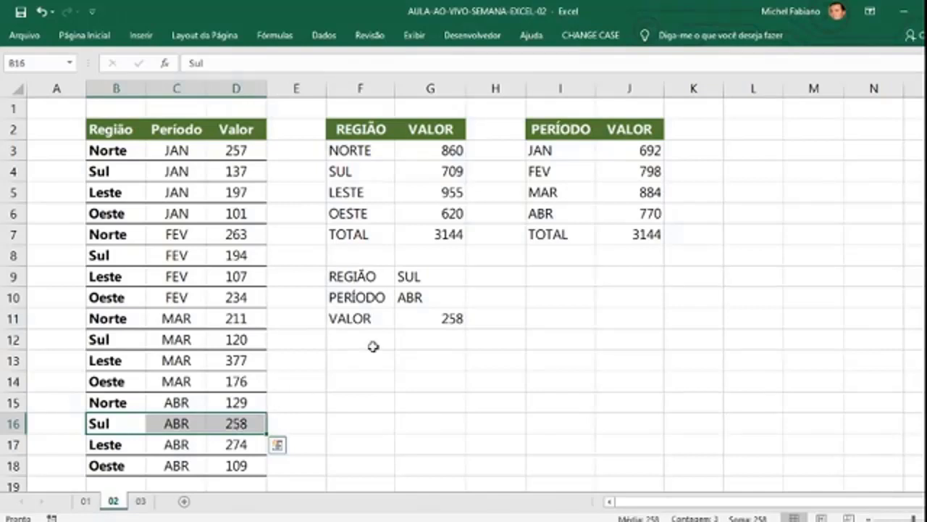
pyautogui.moveTo(407, 275); pyautogui.dragTo(419, 295)
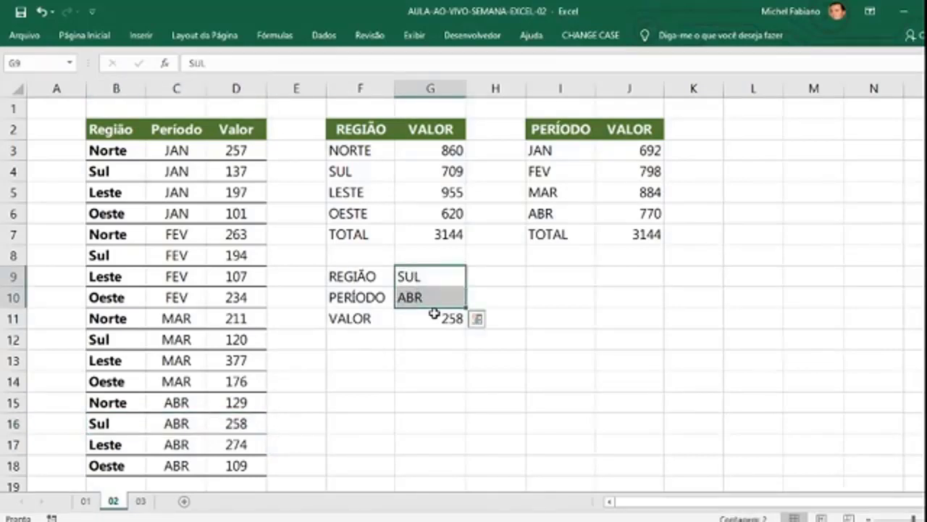
pyautogui.click(433, 313)
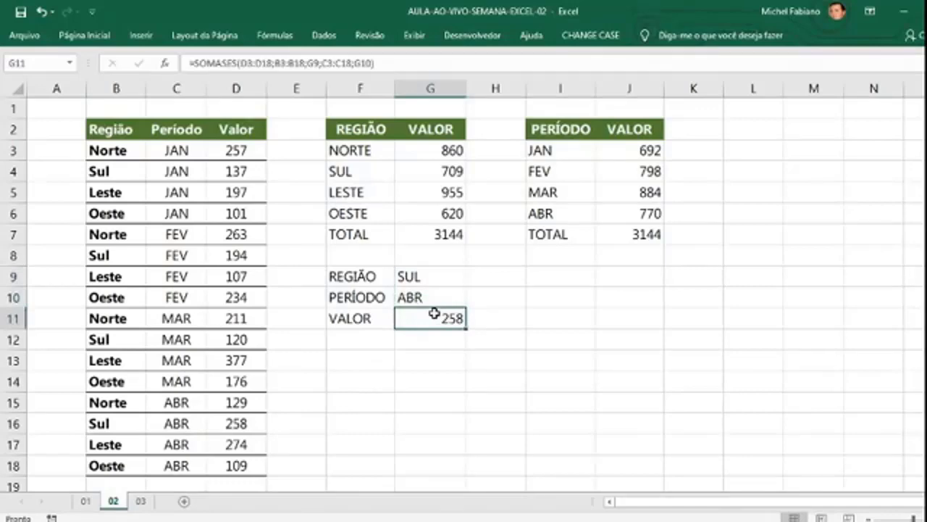
# - Open sheet 03 and delete the empty column G in front of the discount table
pyautogui.click(145, 501)
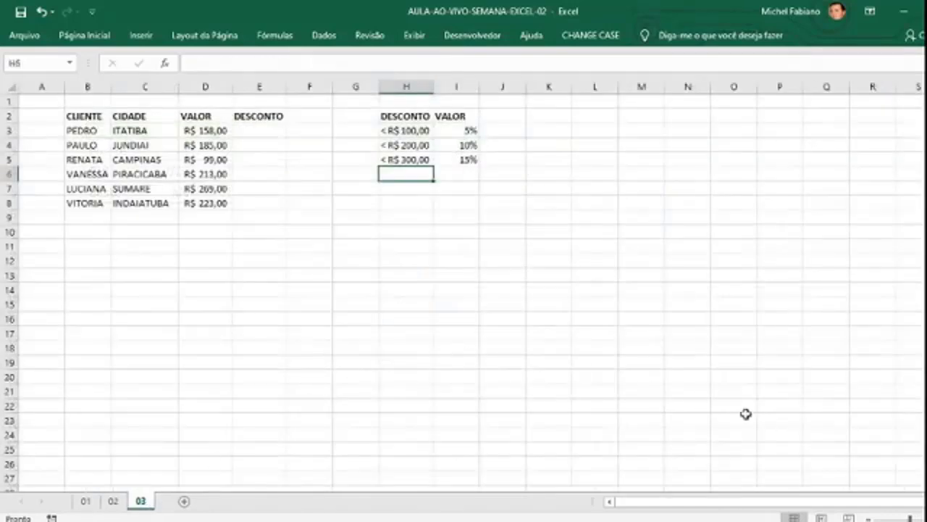
pyautogui.scroll(4, 464, 290)
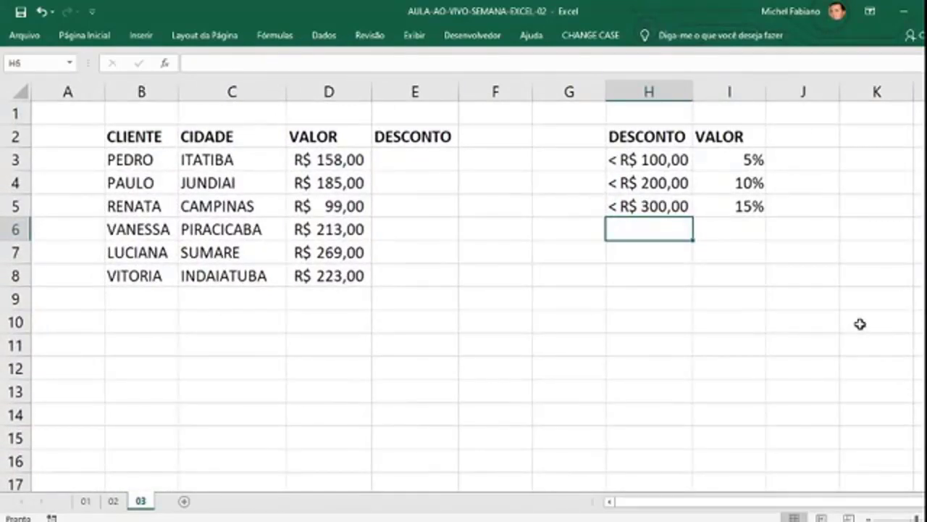
pyautogui.click(555, 90)
pyautogui.rightClick(556, 92)
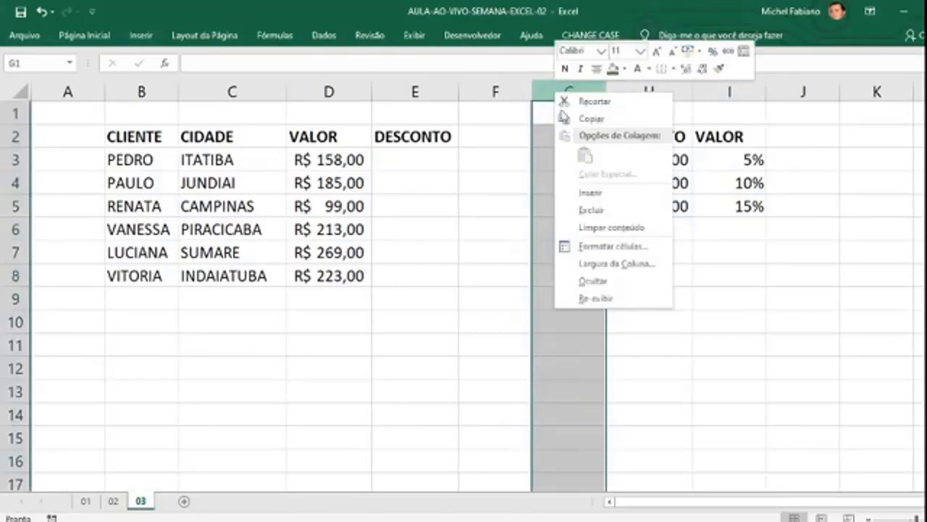
pyautogui.click(591, 210)
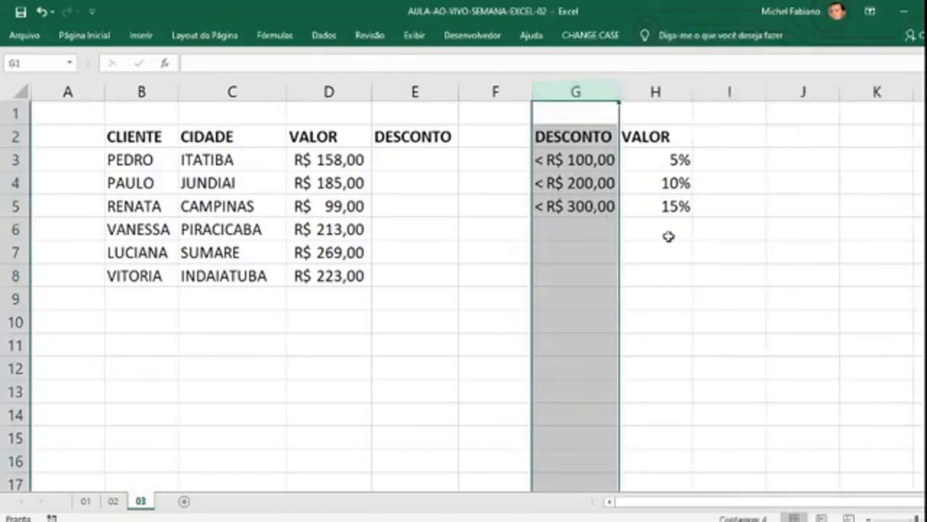
pyautogui.click(688, 244)
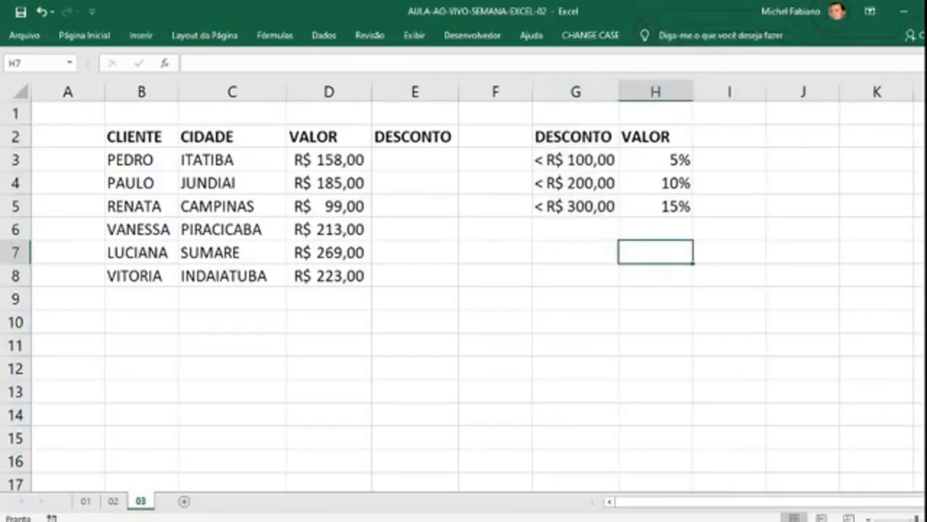
# - Fit column D to its contents so the amounts display, and narrow the empty column A
pyautogui.click(926, 518)
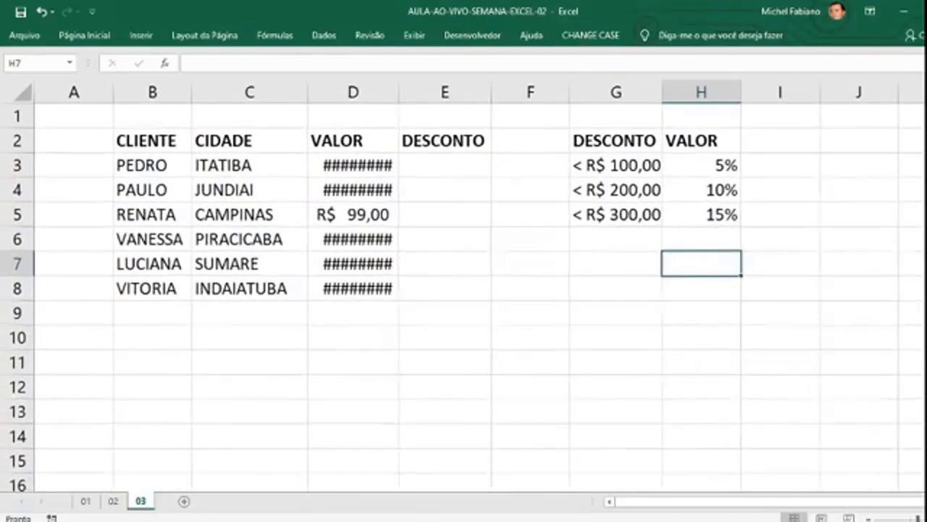
pyautogui.doubleClick(399, 87)
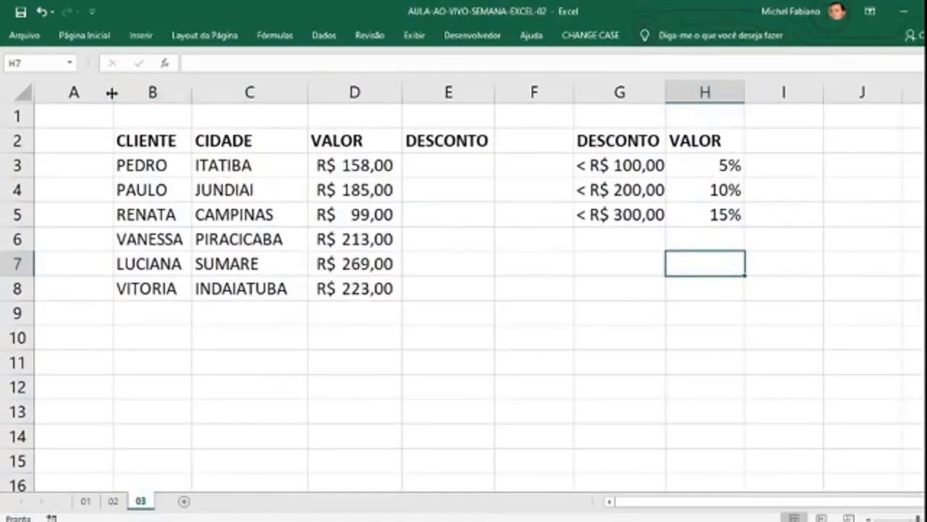
pyautogui.moveTo(112, 93); pyautogui.dragTo(64, 100)
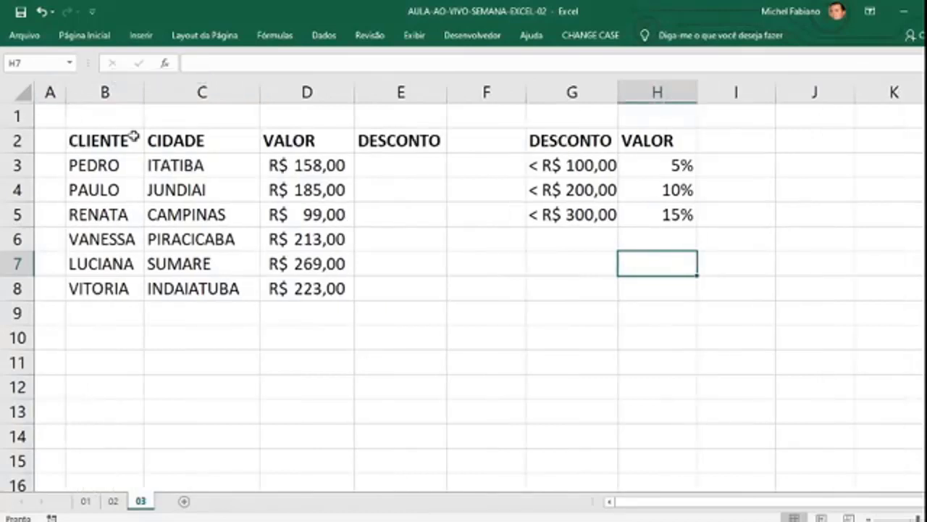
pyautogui.click(582, 261)
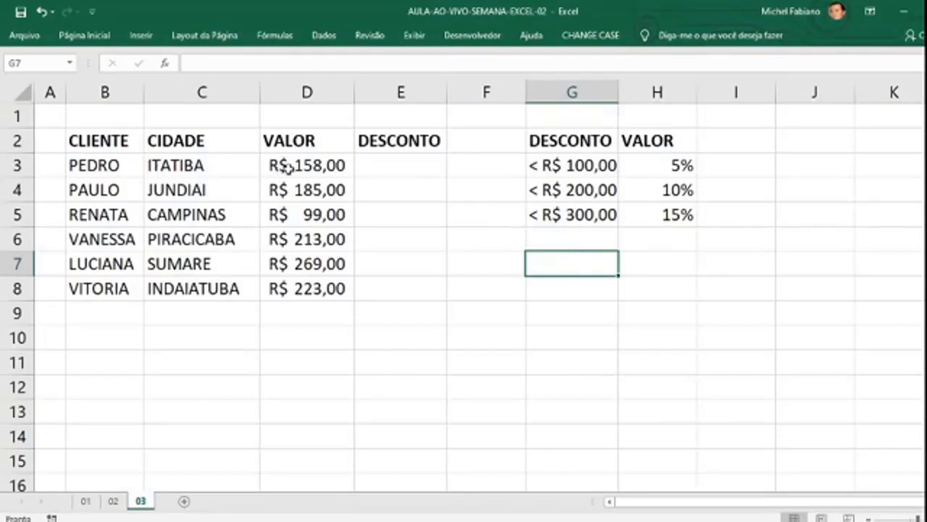
pyautogui.moveTo(286, 165); pyautogui.dragTo(307, 165)
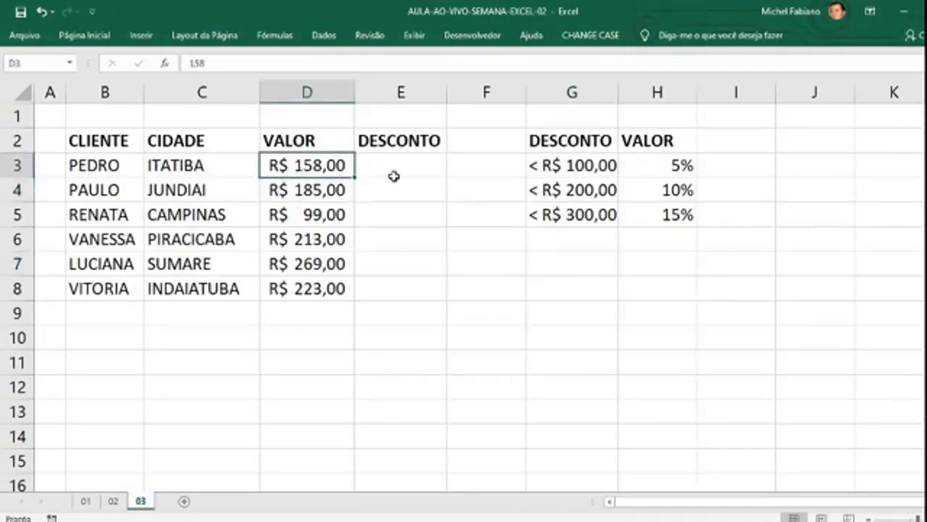
pyautogui.click(397, 171)
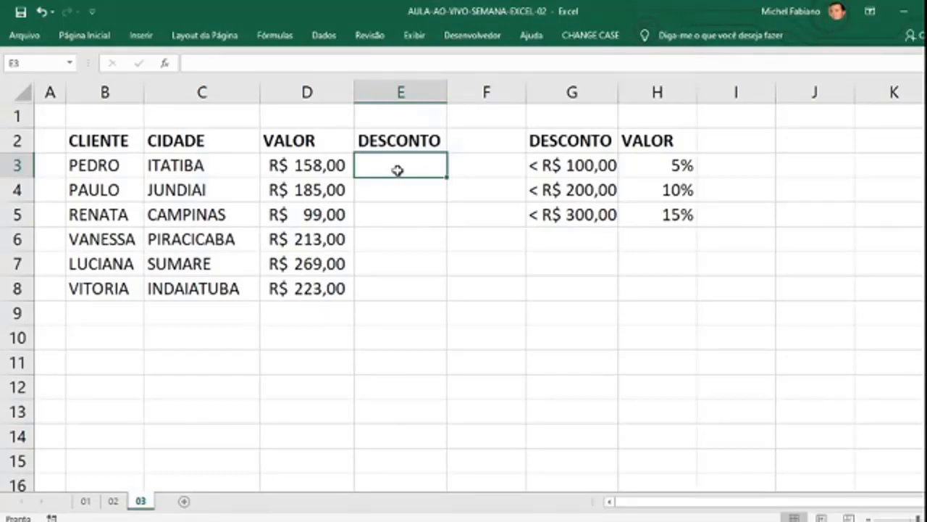
# - Enter the labels CLIENTE, CIDADE, VALOR and DESCONTO in cells G7 to G10 below the discount table
pyautogui.click(576, 271)
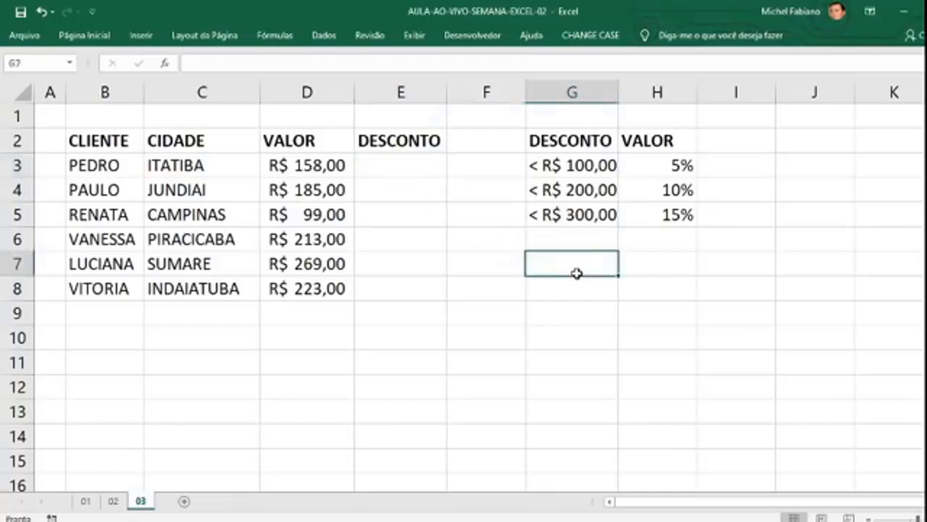
pyautogui.write('CLIENTE')
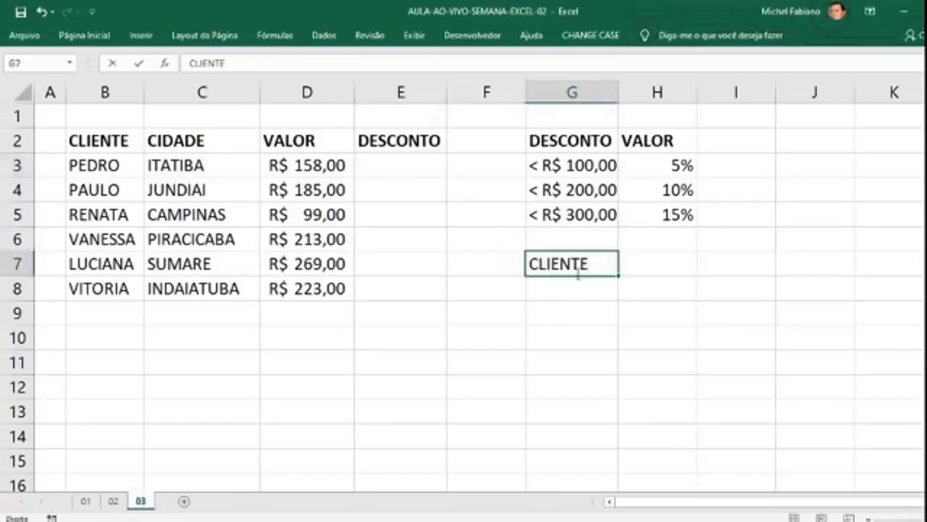
pyautogui.press('Return')
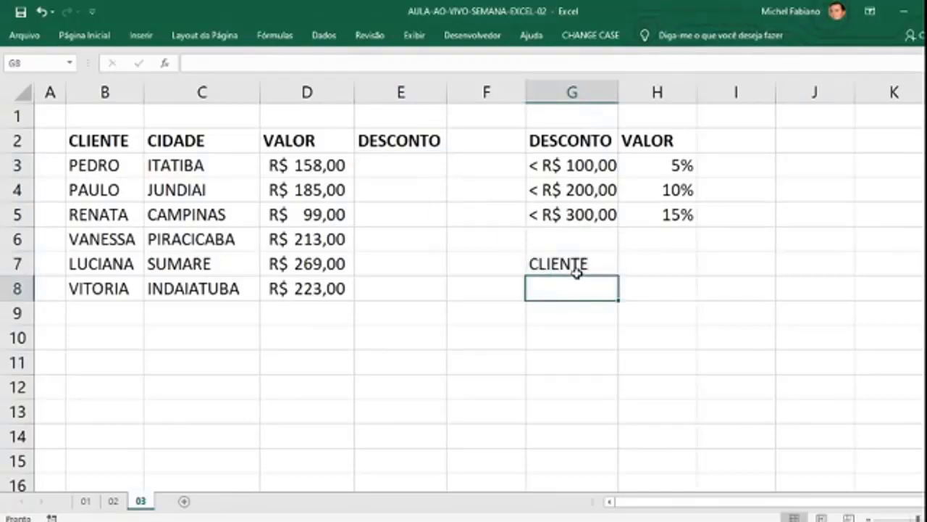
pyautogui.write('CIDADE')
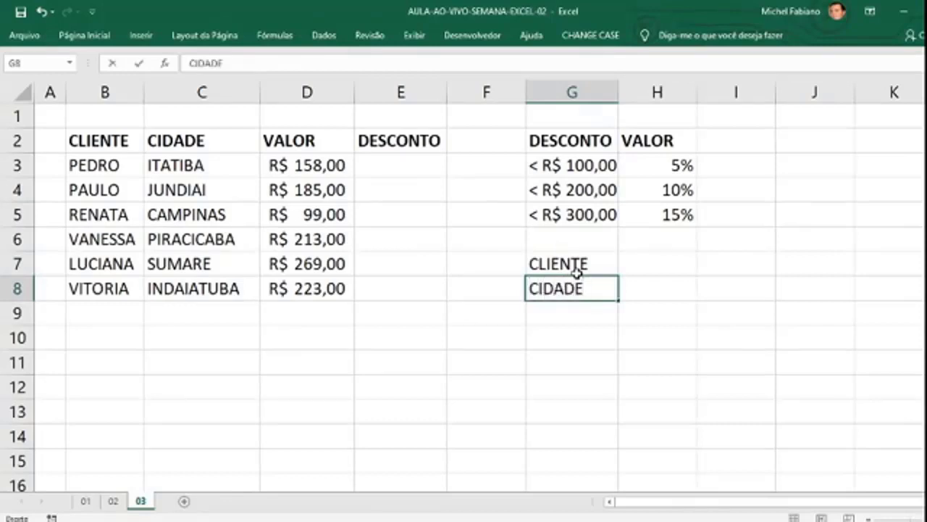
pyautogui.press('Return')
pyautogui.write('VALOR')
pyautogui.press('Return')
pyautogui.write('D')
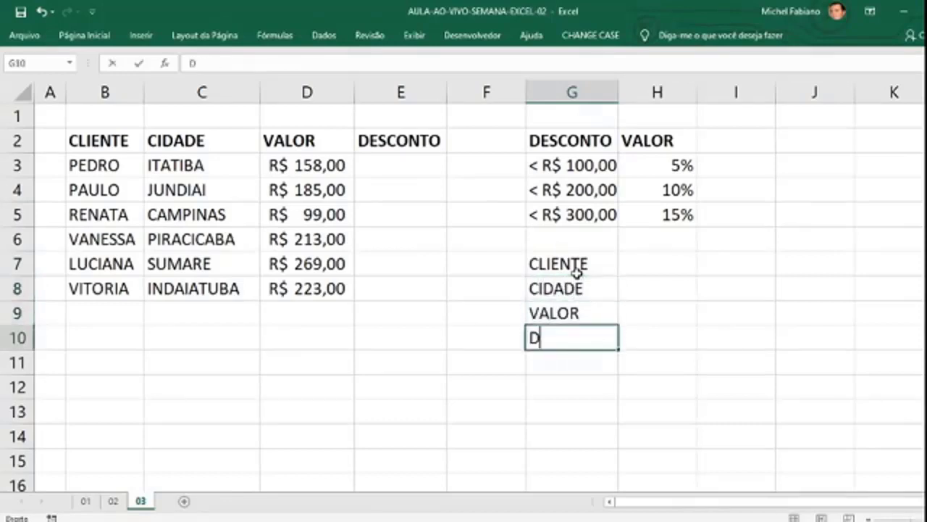
pyautogui.write('ESCONTO')
pyautogui.press('Return')
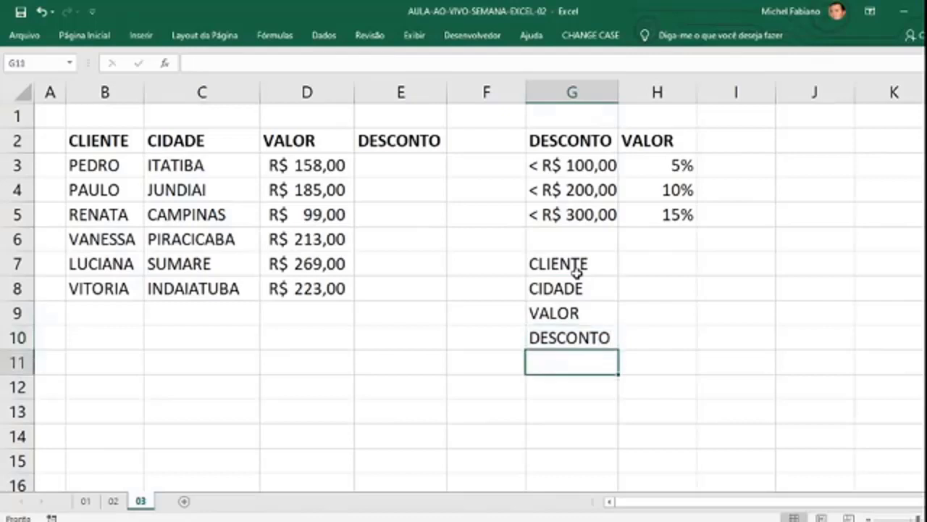
# - Enter the first listed client's name in H7 as the lookup criterion beside the CLIENTE label
pyautogui.press('Up')
pyautogui.press('Up')
pyautogui.press('Up')
pyautogui.press('Up')
pyautogui.press('Right')
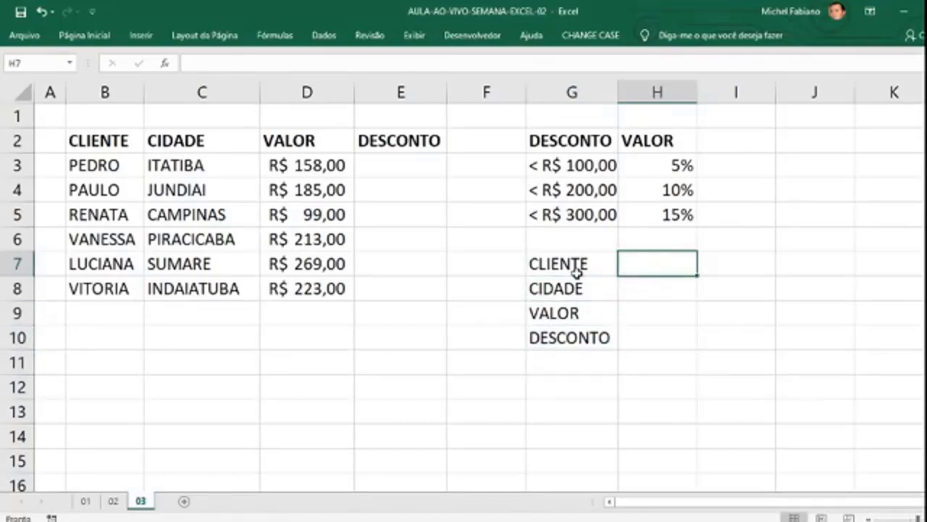
pyautogui.write('PEDRO')
pyautogui.press('Return')
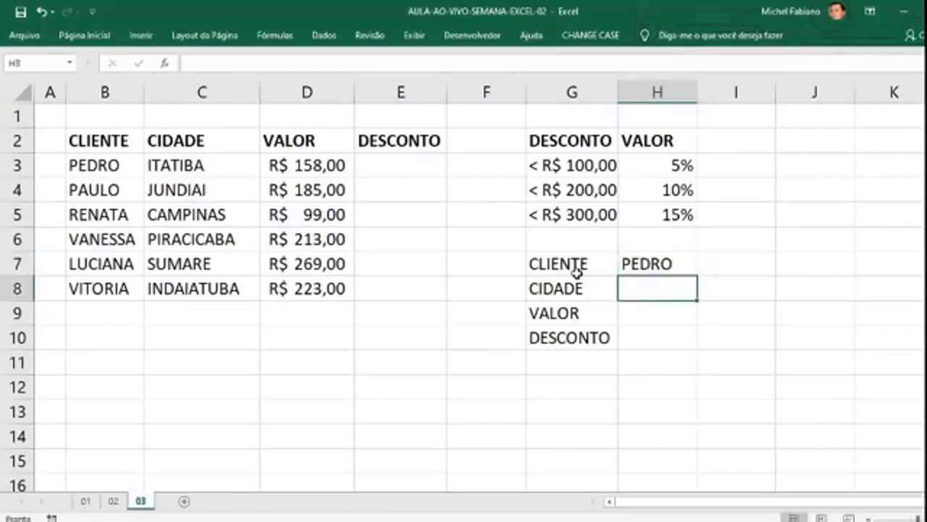
# - Look up the client's city in H8 with =PROCV(H7;B2:E8;2;FALSO)
pyautogui.write('=PROCV(')
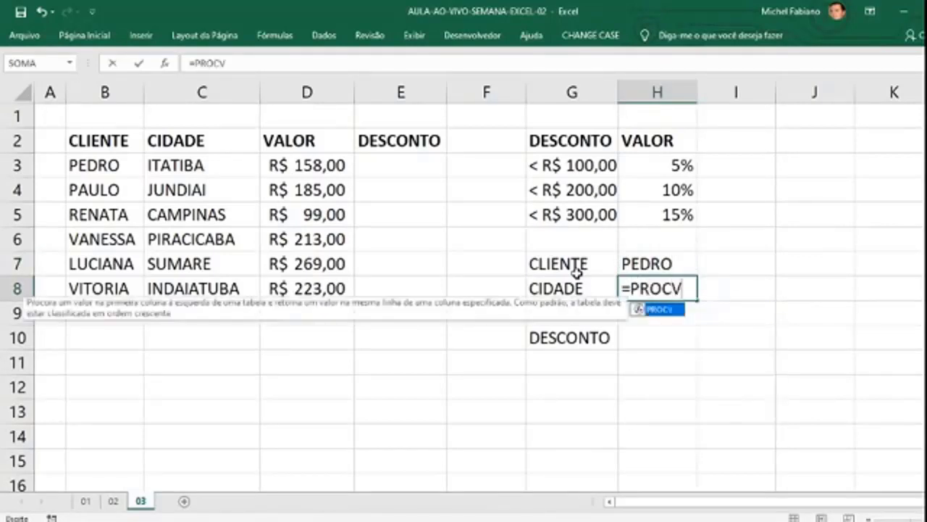
pyautogui.click(654, 264)
pyautogui.write(';')
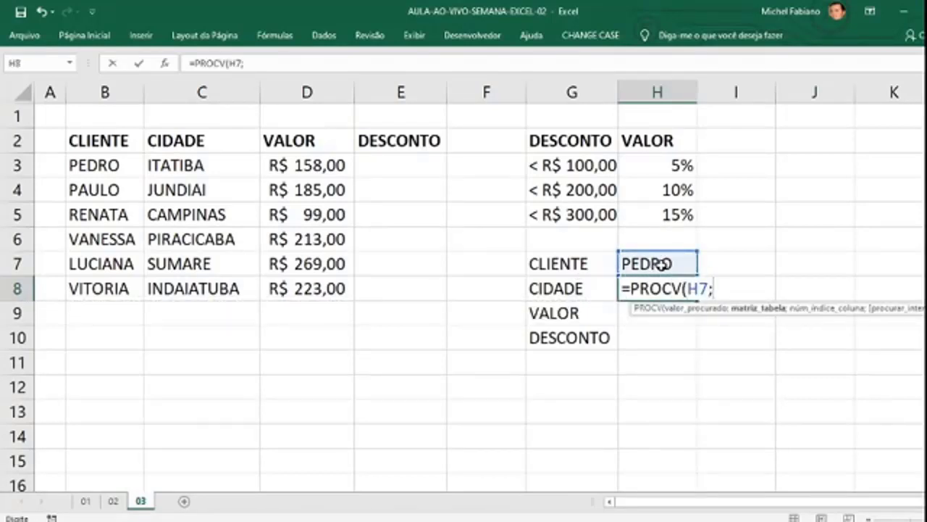
pyautogui.moveTo(118, 132); pyautogui.dragTo(408, 289)
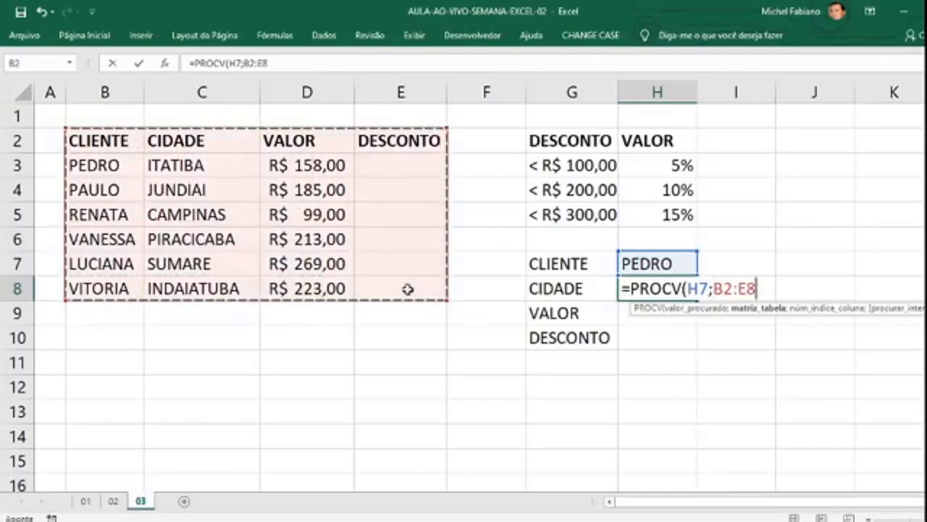
pyautogui.write(';')
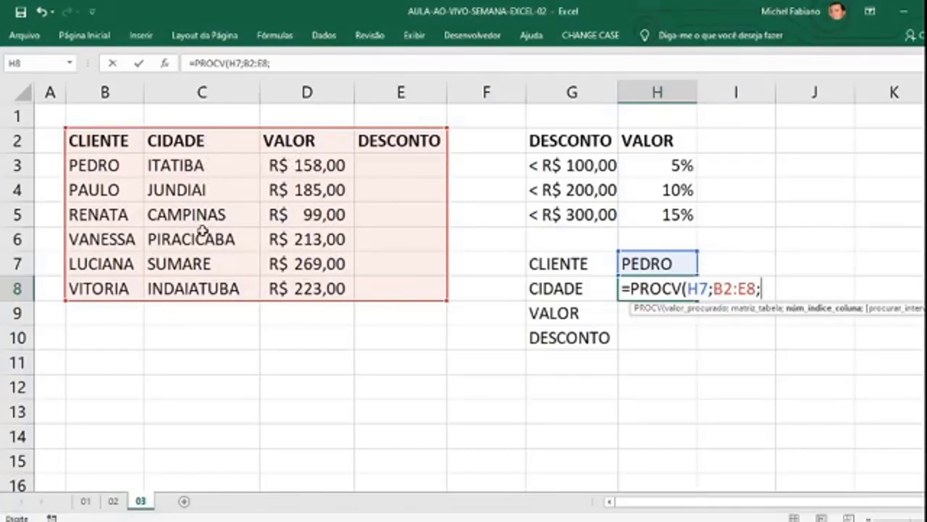
pyautogui.write('2;')
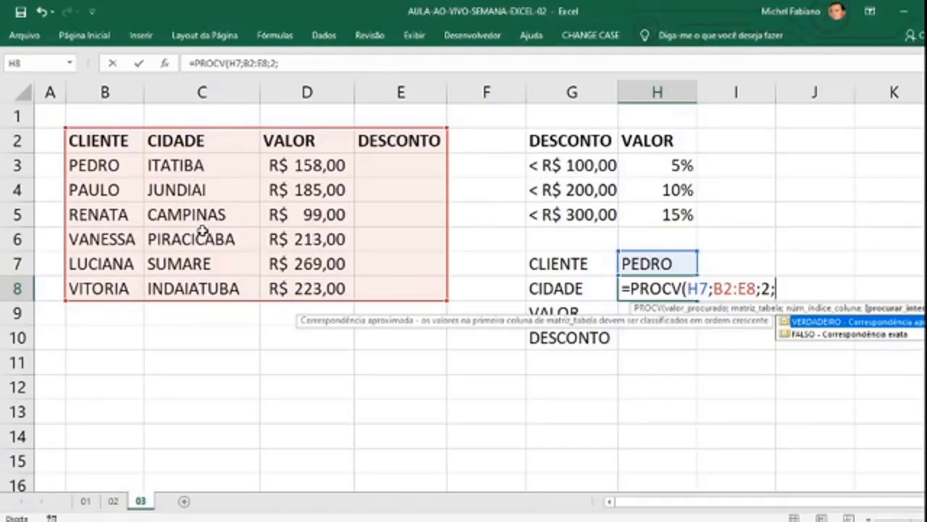
pyautogui.click(899, 335)
pyautogui.doubleClick(898, 337)
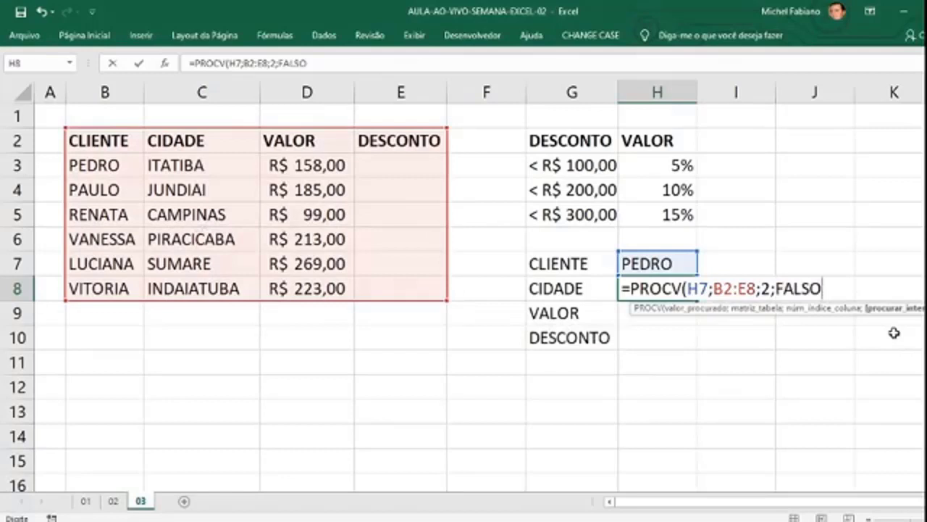
pyautogui.write(')')
pyautogui.press('Return')
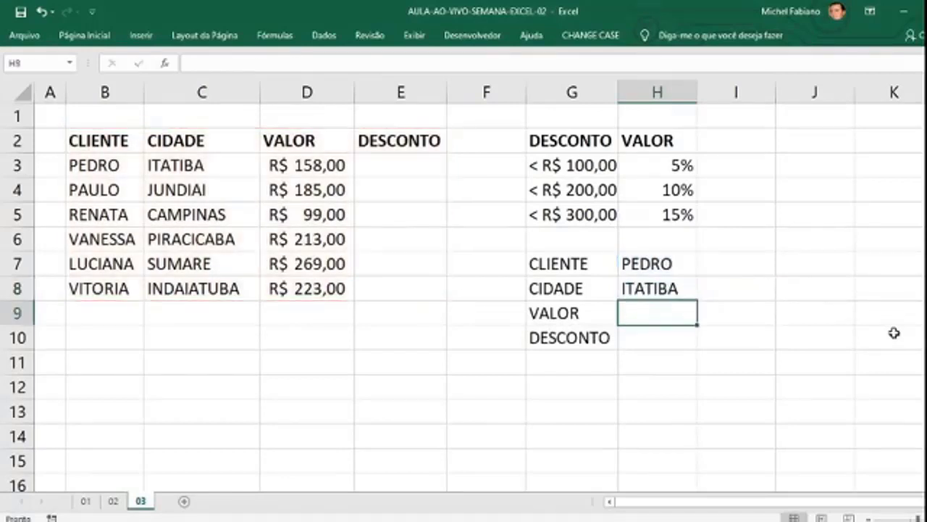
# - Change the client in H7 to the one listed in row 5 and compare the returned city with the source table
pyautogui.press('Up')
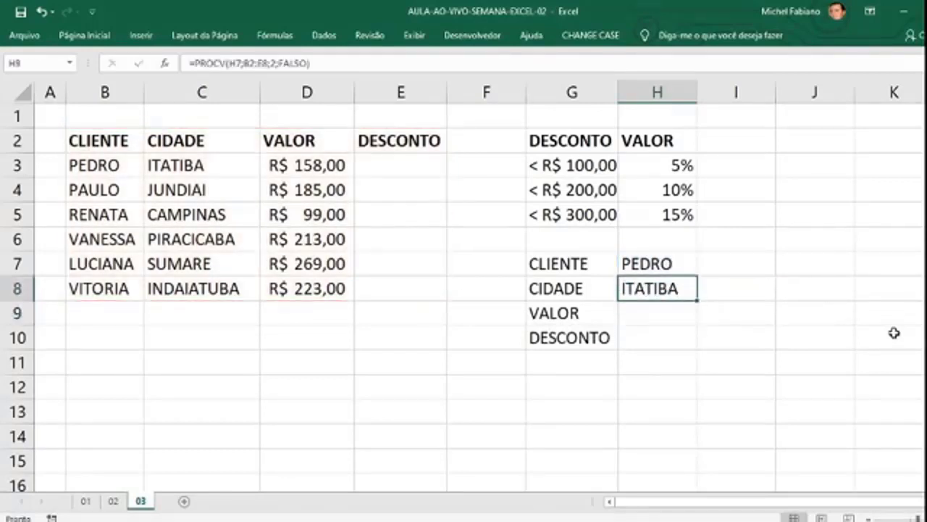
pyautogui.press('Up')
pyautogui.write('RENATA')
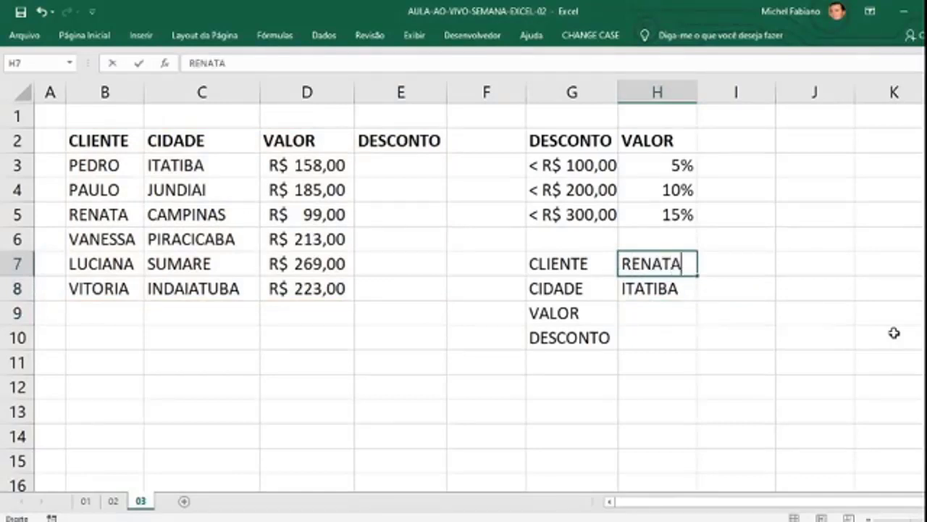
pyautogui.press('Return')
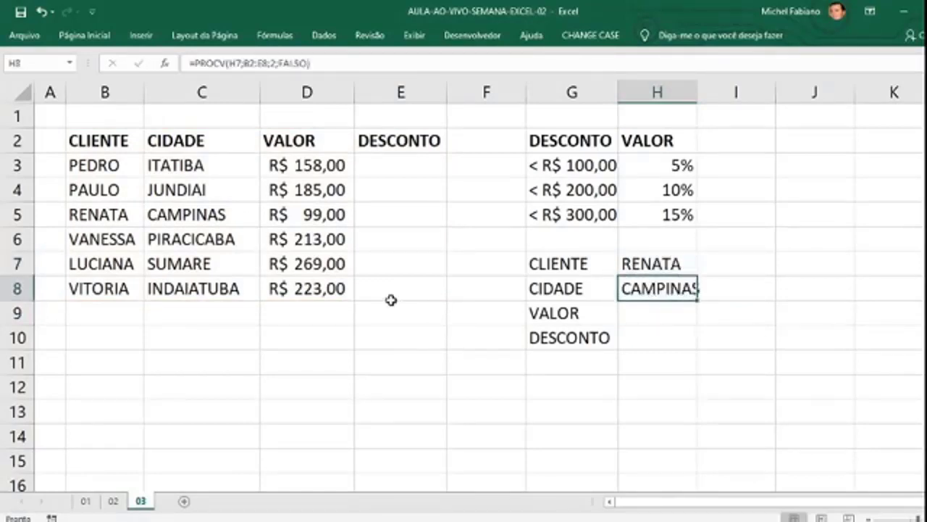
pyautogui.moveTo(134, 217); pyautogui.dragTo(181, 220)
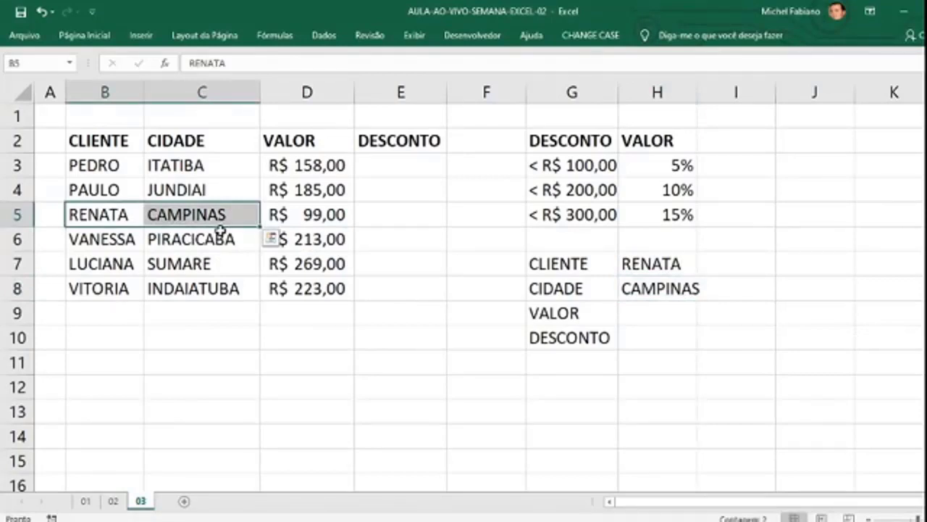
pyautogui.moveTo(131, 147); pyautogui.dragTo(398, 285)
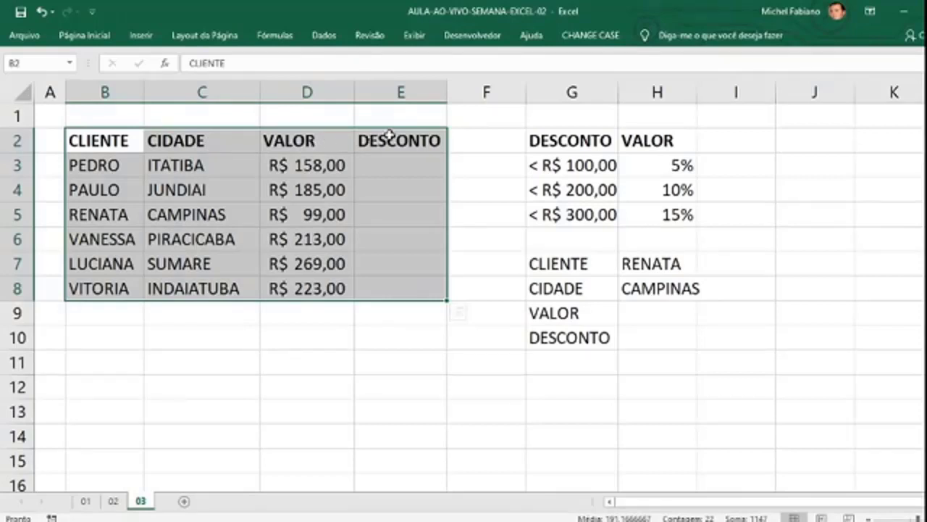
# - Look up the client's value in H9 with =PROCV(H7;B2:E8;3;0)
pyautogui.click(673, 312)
pyautogui.write('=PROCV(')
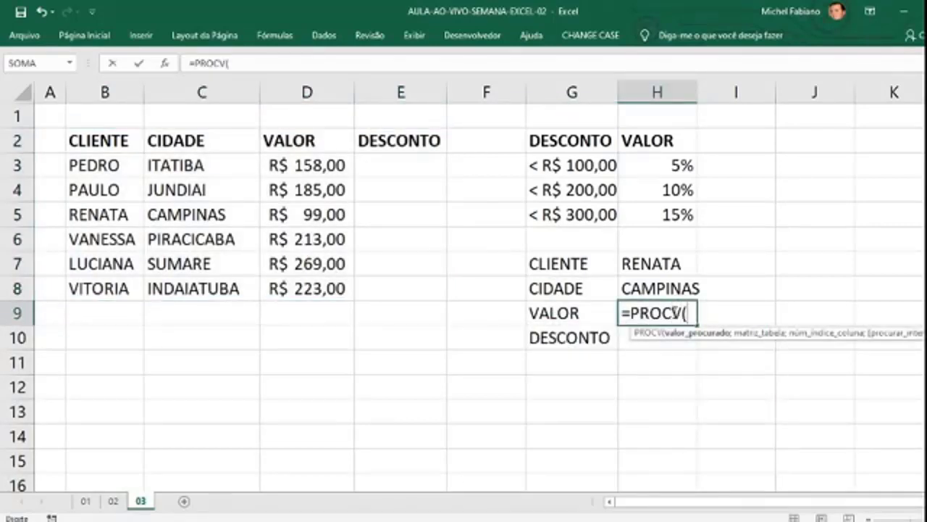
pyautogui.click(657, 264)
pyautogui.write(';')
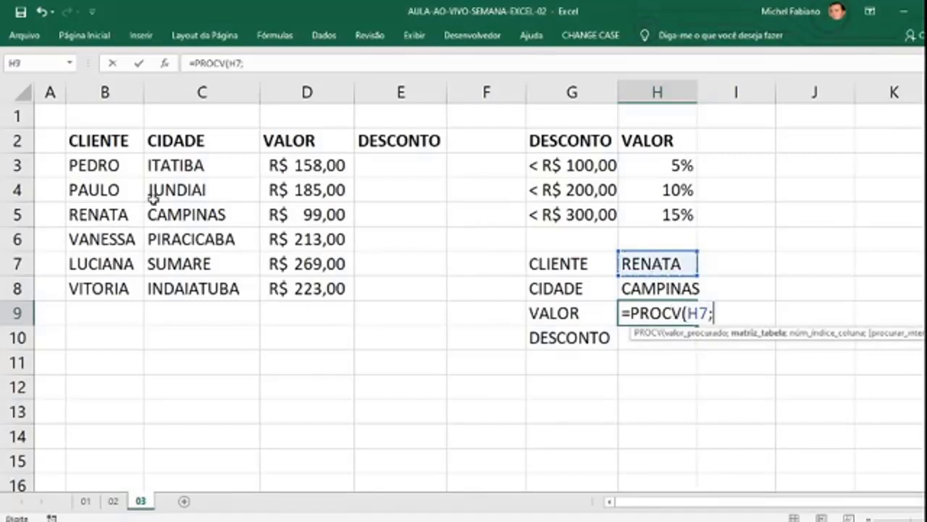
pyautogui.moveTo(101, 142); pyautogui.dragTo(389, 288)
pyautogui.write(';')
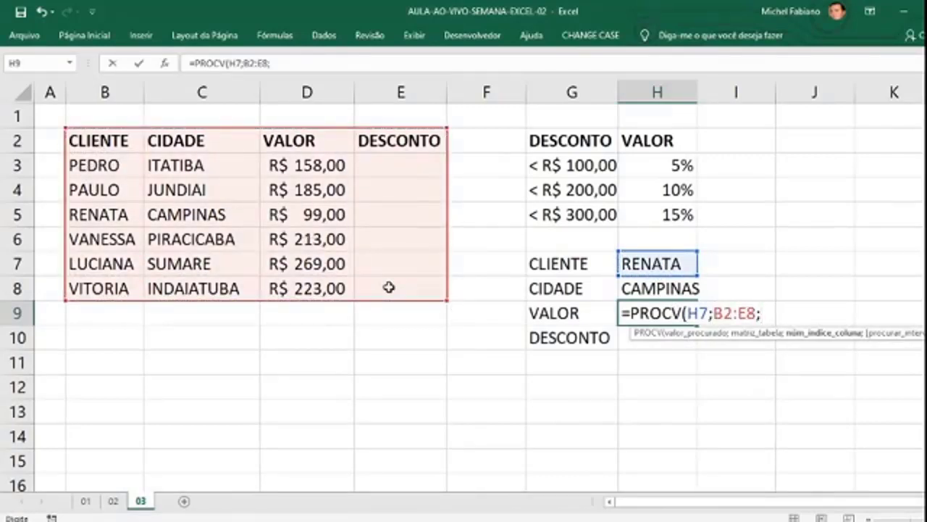
pyautogui.write('3;0')
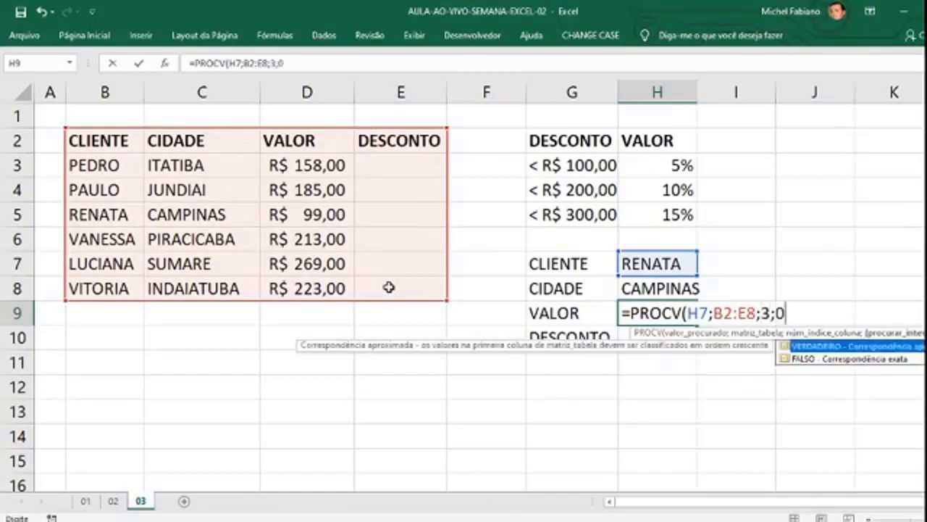
pyautogui.press('Return')
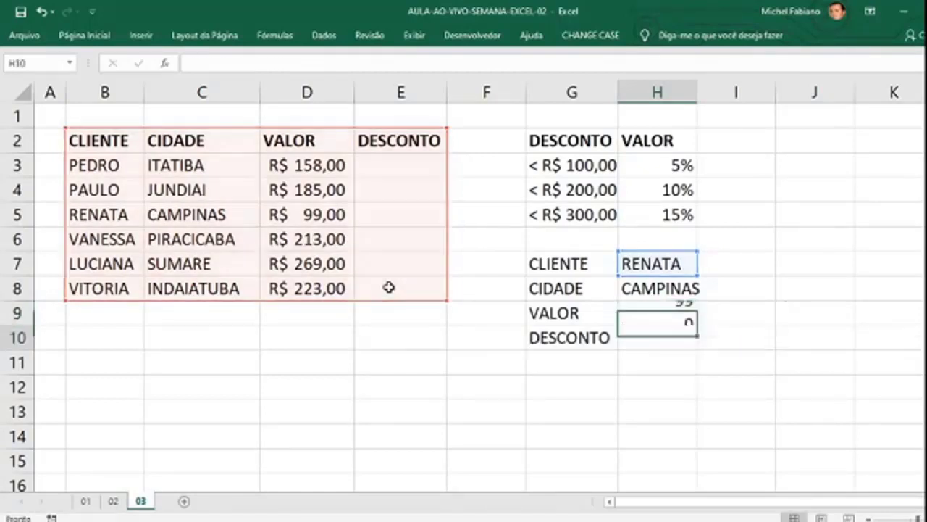
pyautogui.press('Up')
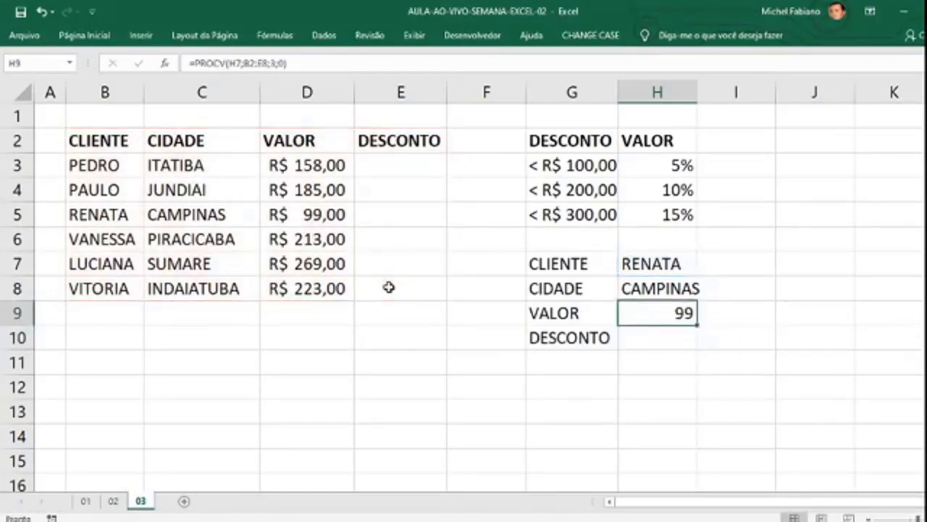
# - Look up the client's discount in H10 with =PROCV(H7;B2:E8;4;0)
pyautogui.press('Down')
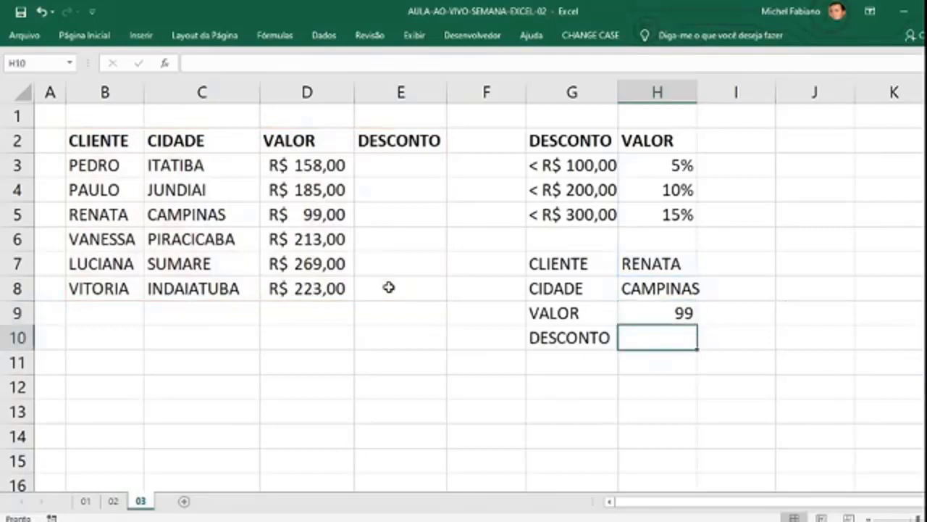
pyautogui.write('=PROCV')
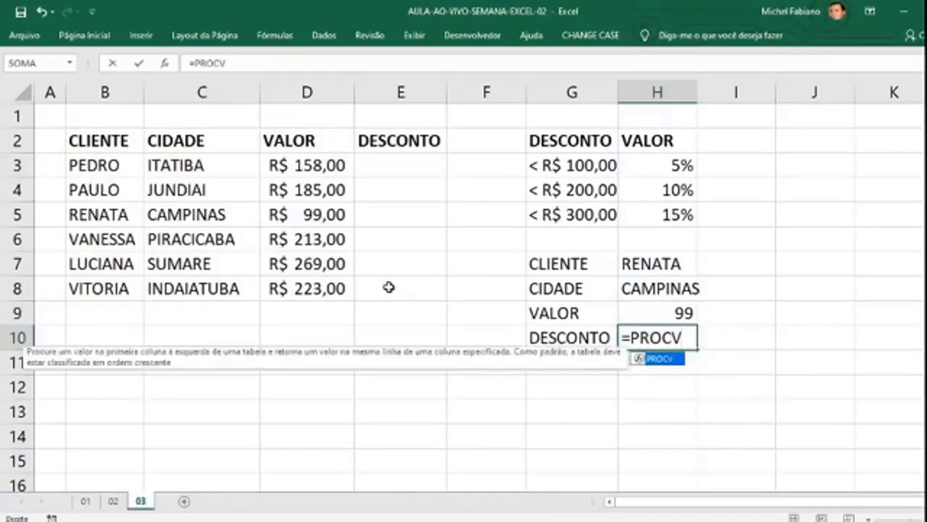
pyautogui.write('(')
pyautogui.click(644, 264)
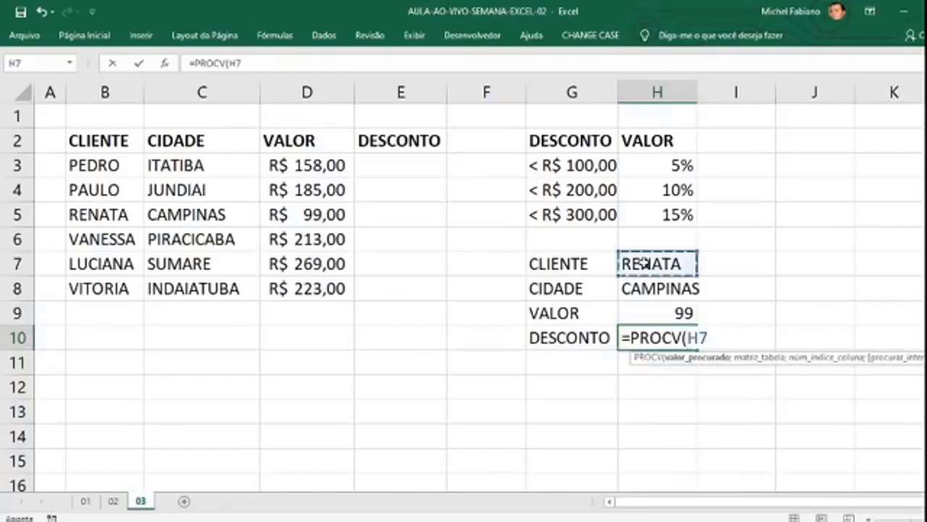
pyautogui.write(';')
pyautogui.moveTo(142, 146); pyautogui.dragTo(376, 290)
pyautogui.write(';')
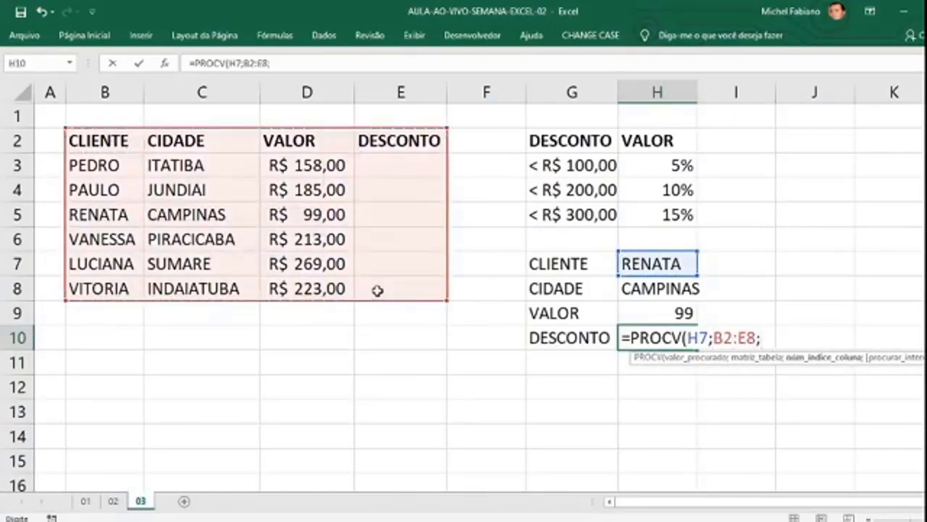
pyautogui.write('4;0)')
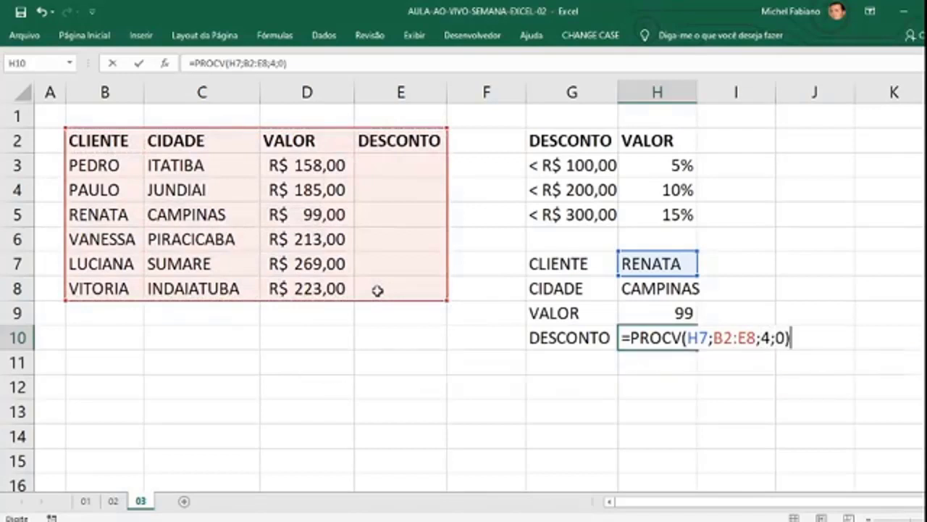
pyautogui.press('Return')
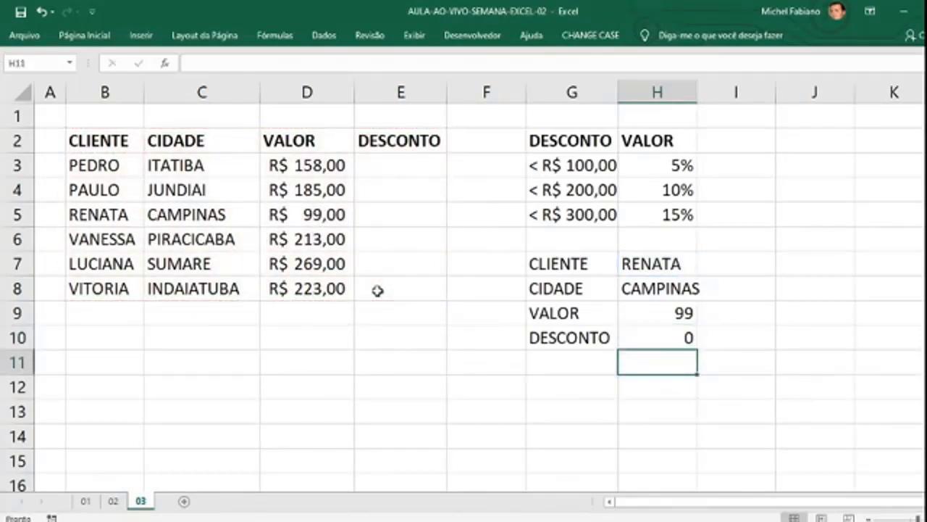
pyautogui.press('Up')
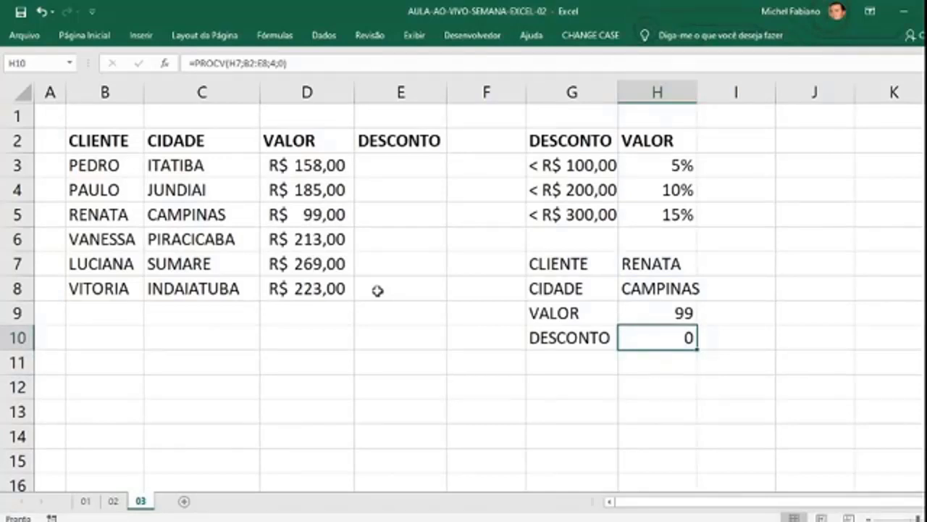
# - Move the discount table's VALOR column from H2:H5 to I2:I5, leaving an empty column for numeric limits
pyautogui.moveTo(338, 164); pyautogui.dragTo(333, 288)
pyautogui.moveTo(414, 166); pyautogui.dragTo(412, 289)
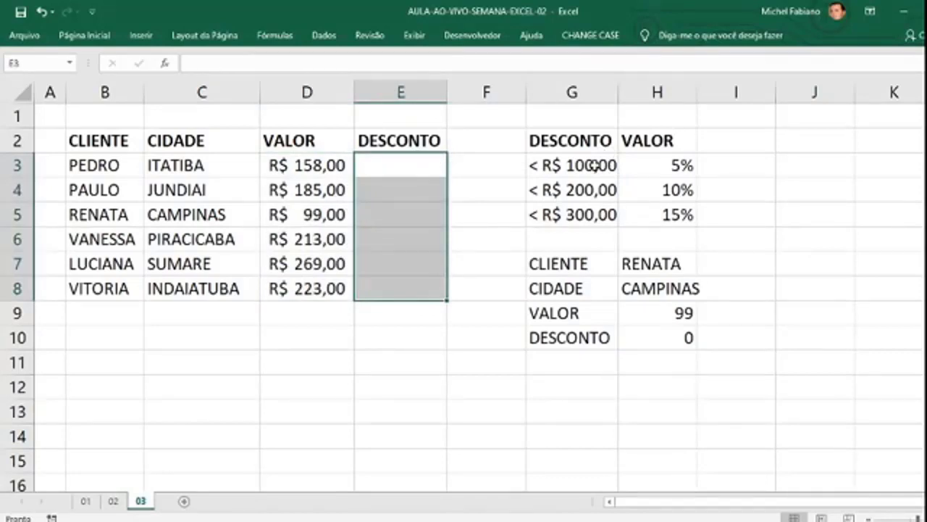
pyautogui.click(657, 161)
pyautogui.moveTo(661, 141); pyautogui.dragTo(727, 215)
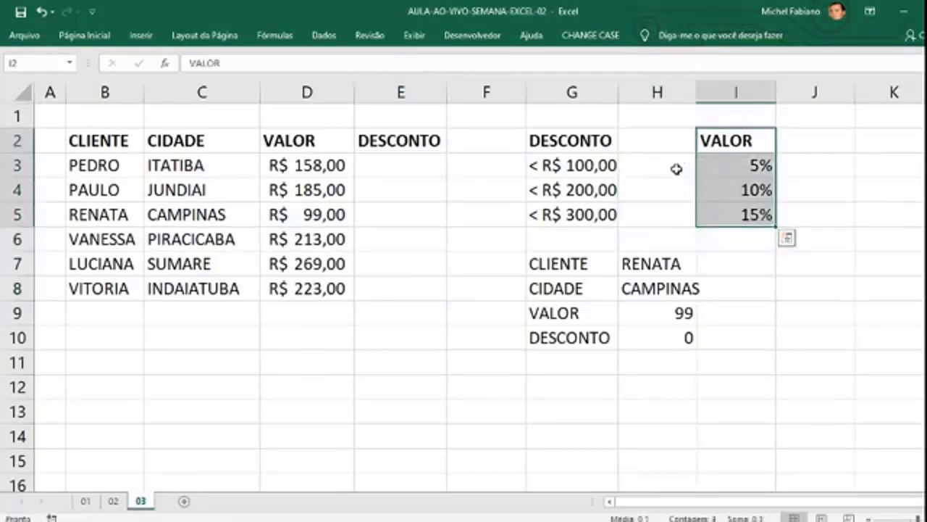
# - Enter the numeric limits 100, 200 and 300 in H3 to H5 beside the discount percentages
pyautogui.click(672, 165)
pyautogui.write('100')
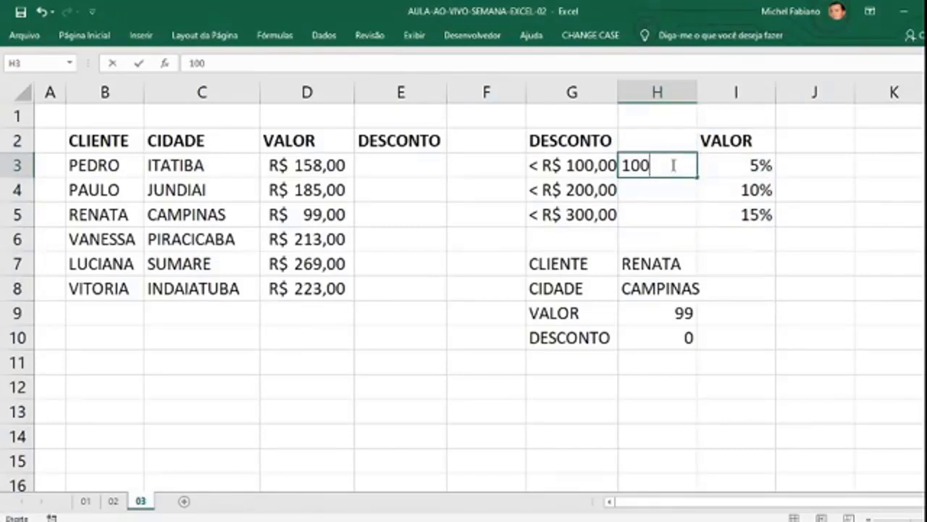
pyautogui.press('Return')
pyautogui.write('200')
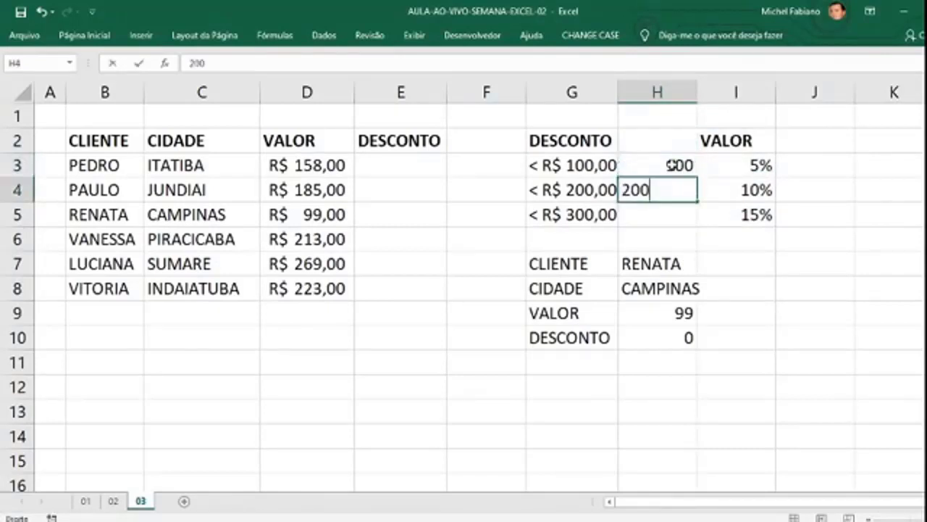
pyautogui.press('Return')
pyautogui.write('300')
pyautogui.press('Return')
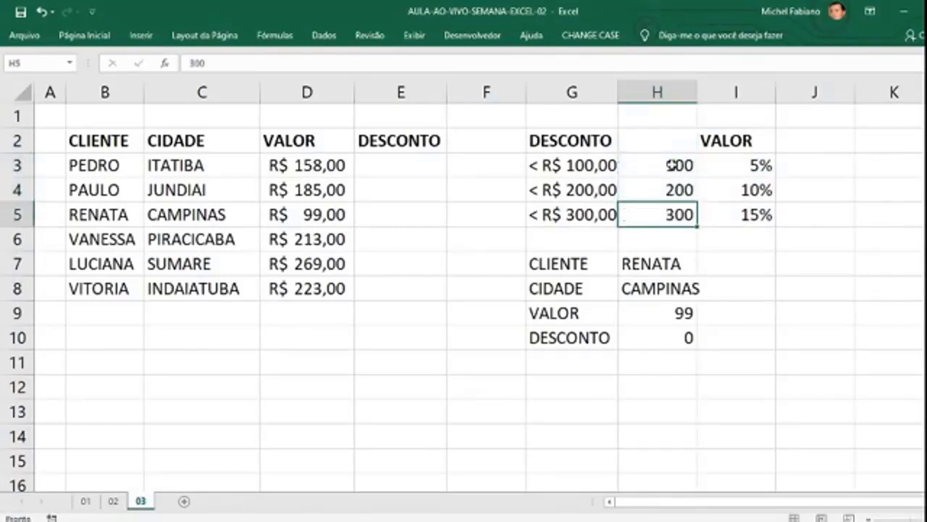
# - Move the numeric limits and percentages in H3:I5 down one row to H4:I6
pyautogui.moveTo(674, 165); pyautogui.dragTo(765, 227)
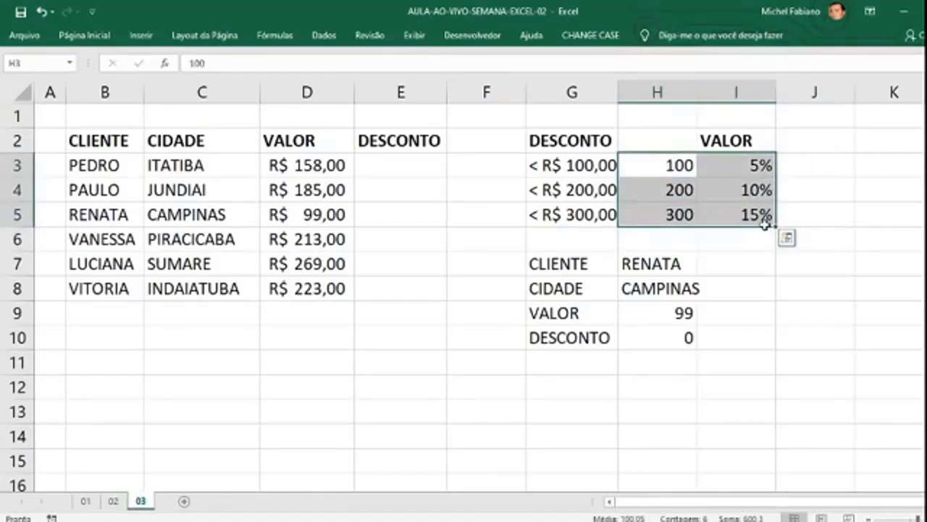
pyautogui.click(766, 234)
pyautogui.moveTo(691, 168); pyautogui.dragTo(723, 242)
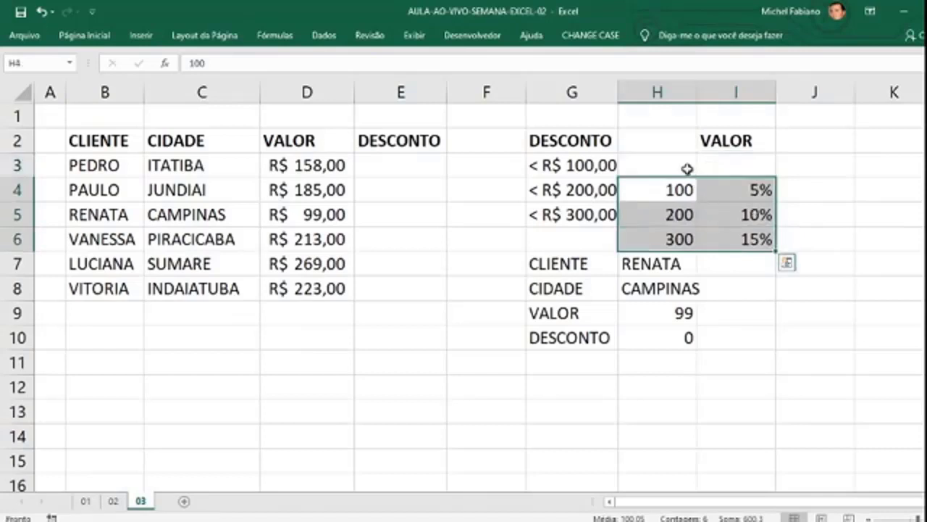
# - Enter 0 in H3 and 0% in I3 as the first row of the discount table
pyautogui.click(686, 168)
pyautogui.write('0')
pyautogui.press('Tab')
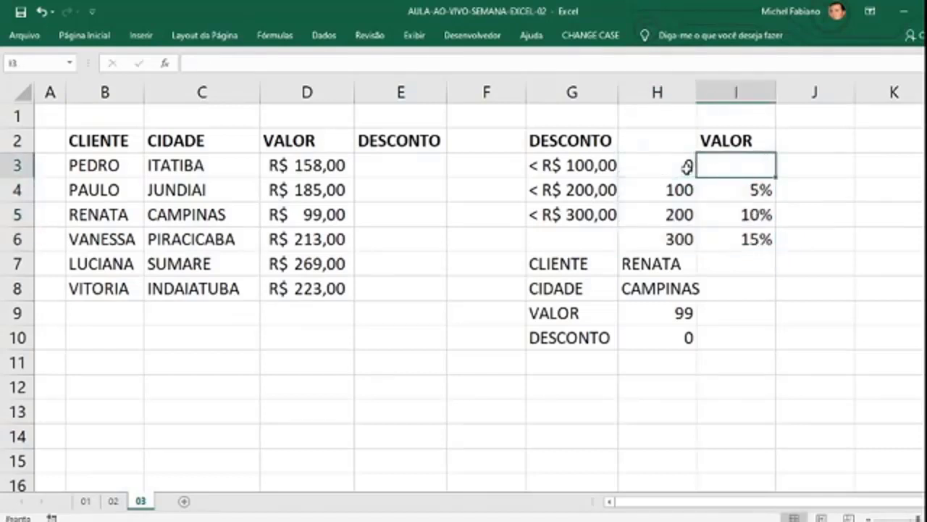
pyautogui.write('0%')
pyautogui.press('Return')
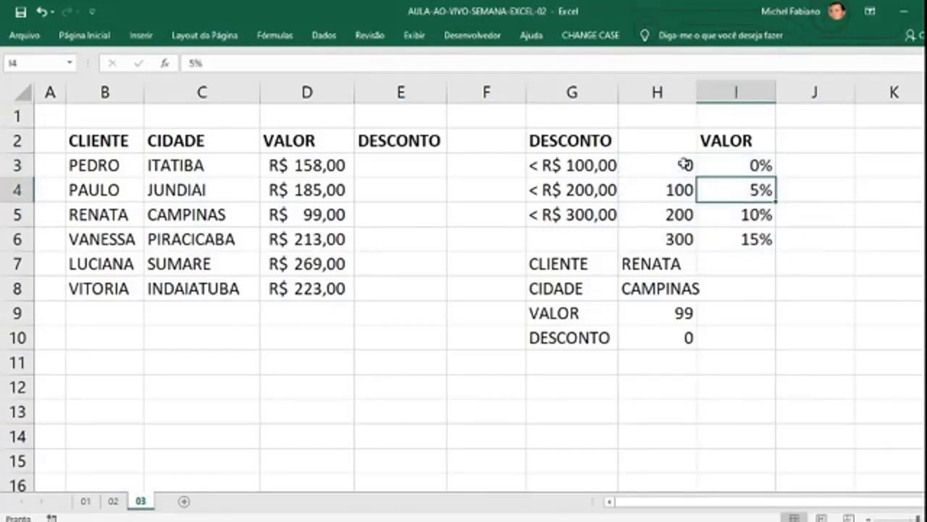
# - Head the limits column in H2 with VALORES and apply the R$ accounting format to H3:H6
pyautogui.click(681, 139)
pyautogui.write('VALORES')
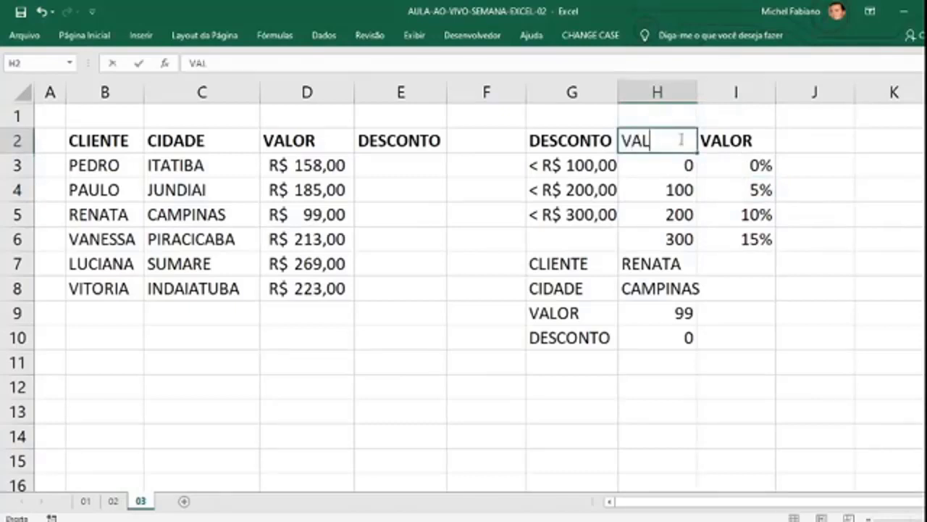
pyautogui.press('Return')
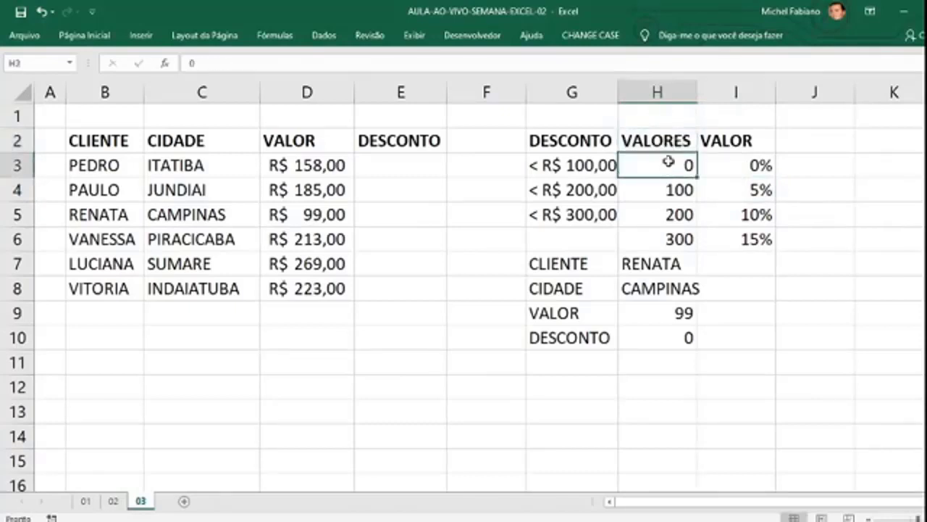
pyautogui.moveTo(664, 166); pyautogui.dragTo(673, 239)
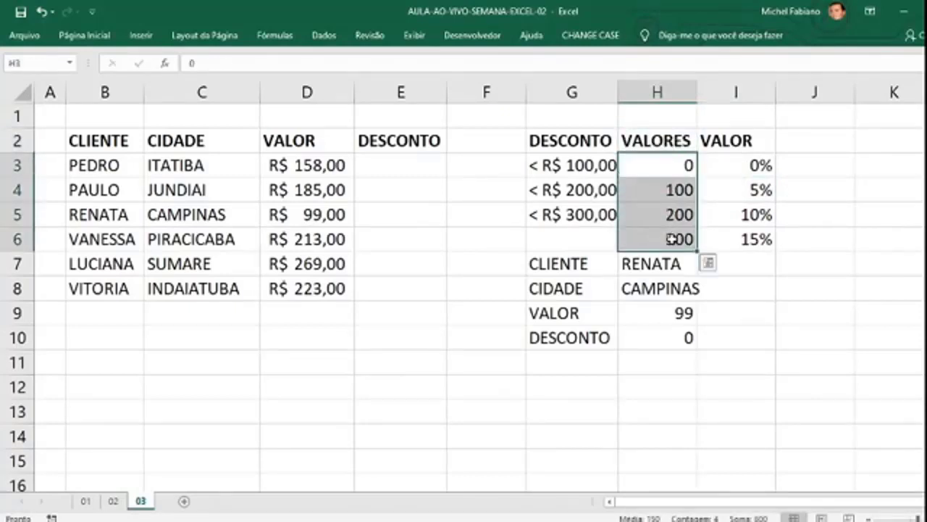
pyautogui.click(85, 35)
pyautogui.click(431, 84)
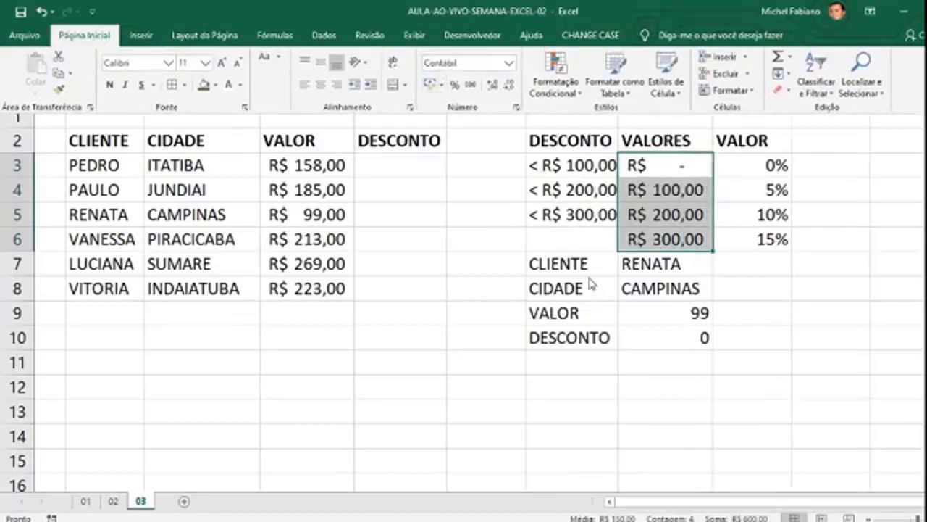
# - Move the client lookup block in G7:H10 down one row to G8:H11
pyautogui.moveTo(589, 263); pyautogui.dragTo(676, 333)
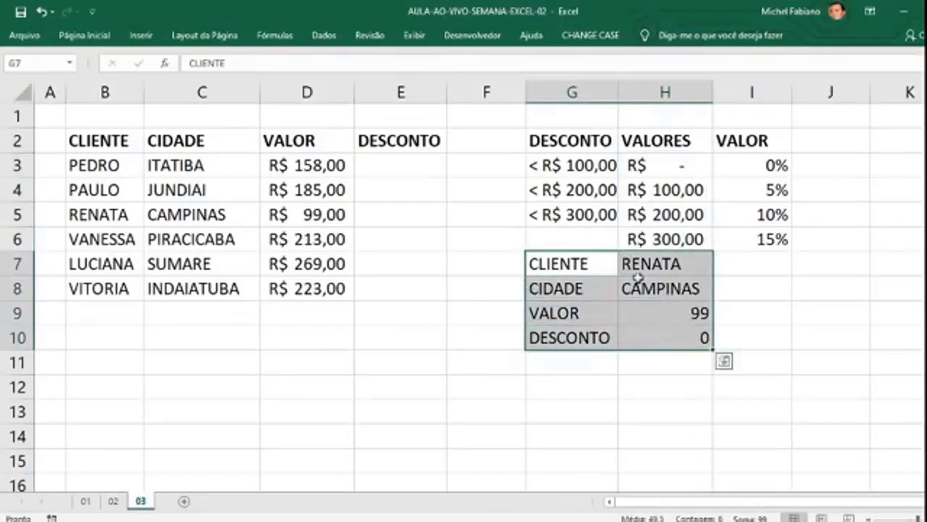
pyautogui.moveTo(616, 252); pyautogui.dragTo(615, 290)
pyautogui.click(752, 297)
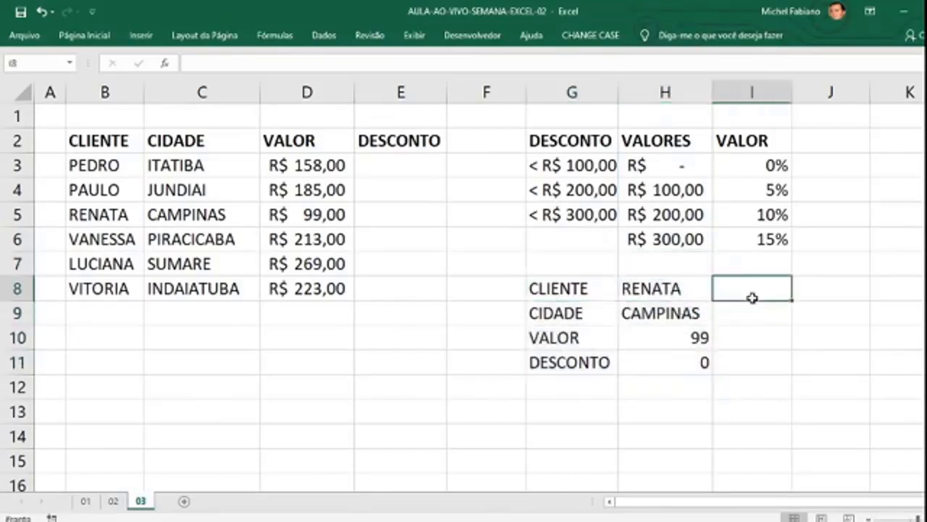
# - Move the discount condition labels in G3:G5 down one row to G4:G6, beside their matching limits
pyautogui.click(671, 168)
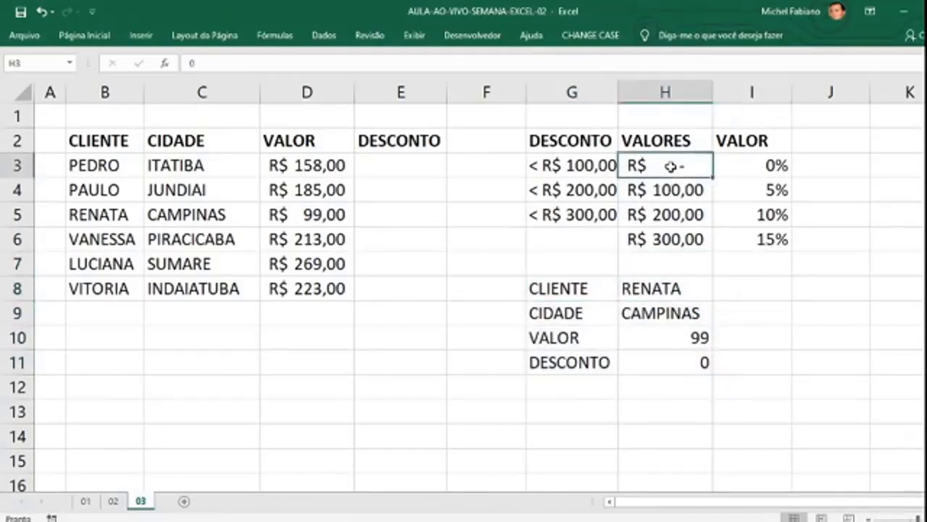
pyautogui.click(601, 172)
pyautogui.moveTo(594, 187); pyautogui.dragTo(598, 254)
pyautogui.click(765, 232)
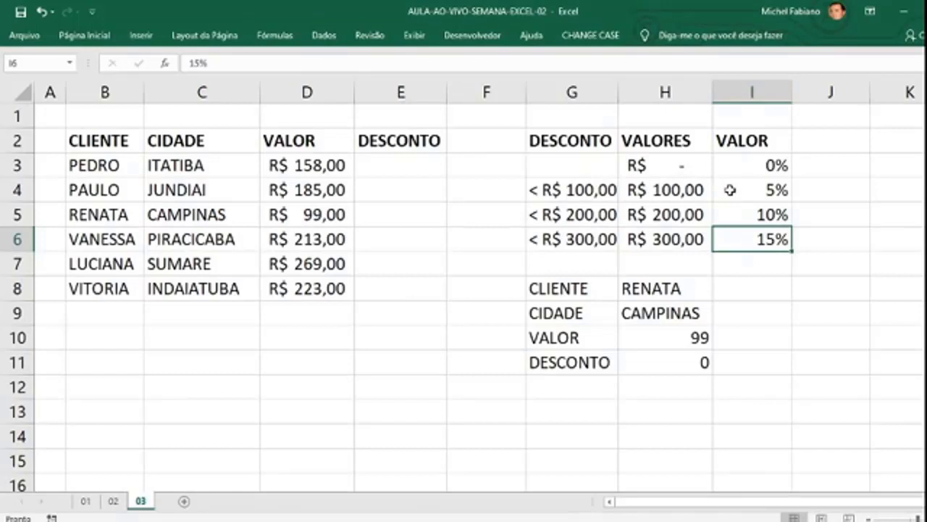
# - Look up the first client's discount in E3 with the approximate-match formula =PROCV(D3;H2:I6;2;VERDADEIRO)
pyautogui.click(389, 168)
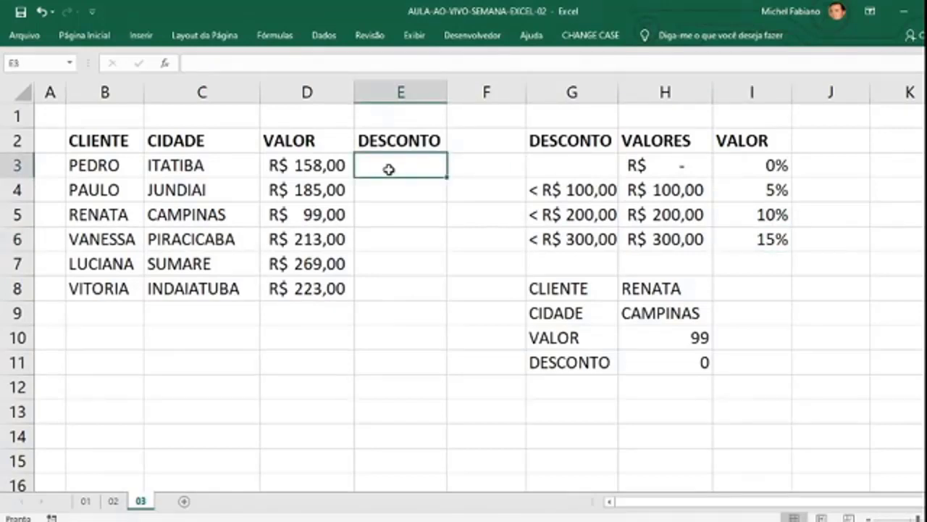
pyautogui.write('=PROCV(')
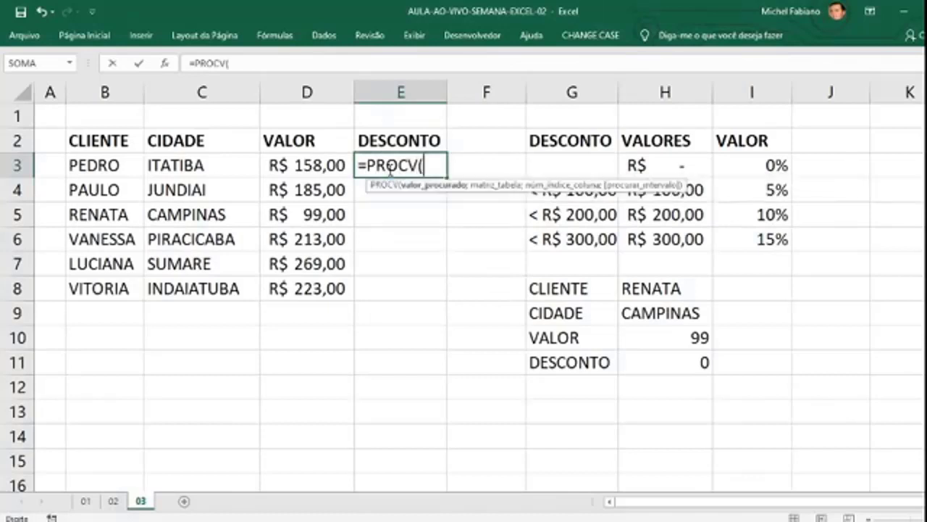
pyautogui.click(330, 165)
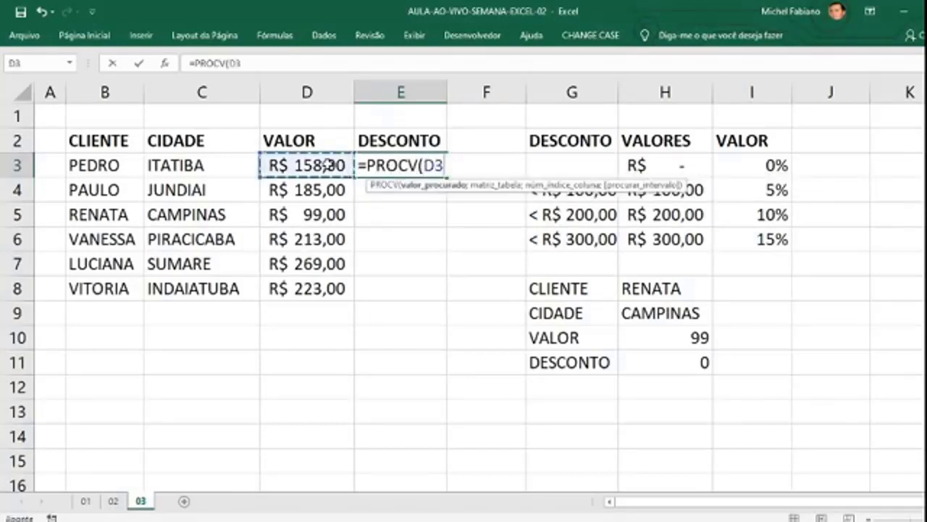
pyautogui.write(';')
pyautogui.moveTo(673, 163); pyautogui.dragTo(748, 214)
pyautogui.moveTo(684, 141); pyautogui.dragTo(750, 231)
pyautogui.write(';')
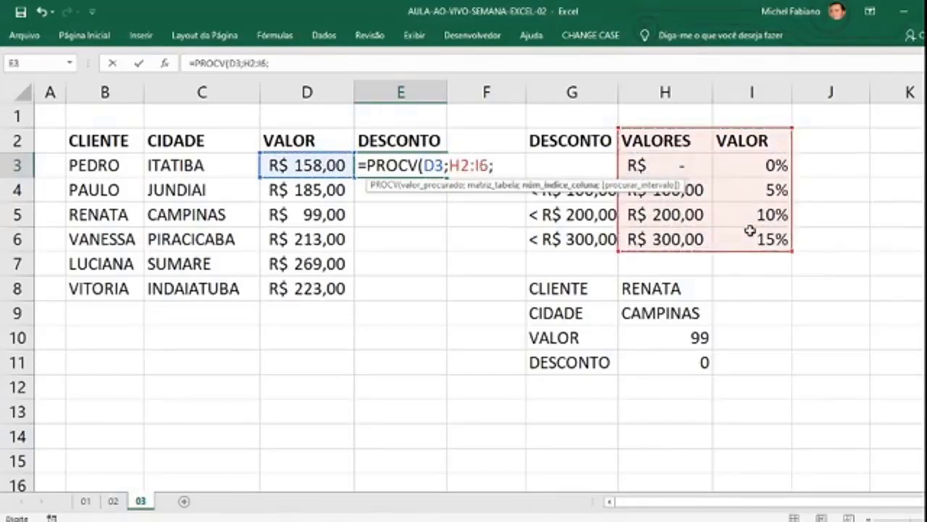
pyautogui.write('2;')
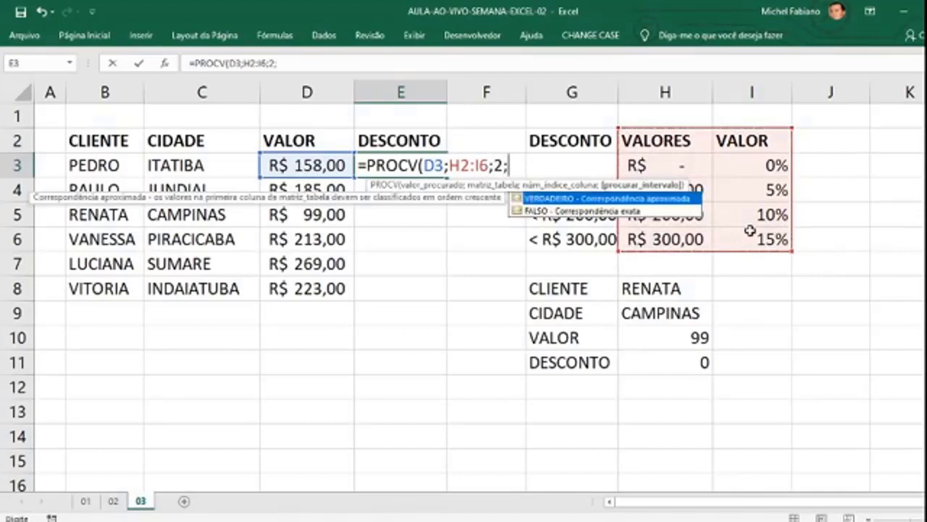
pyautogui.doubleClick(684, 201)
pyautogui.write(')')
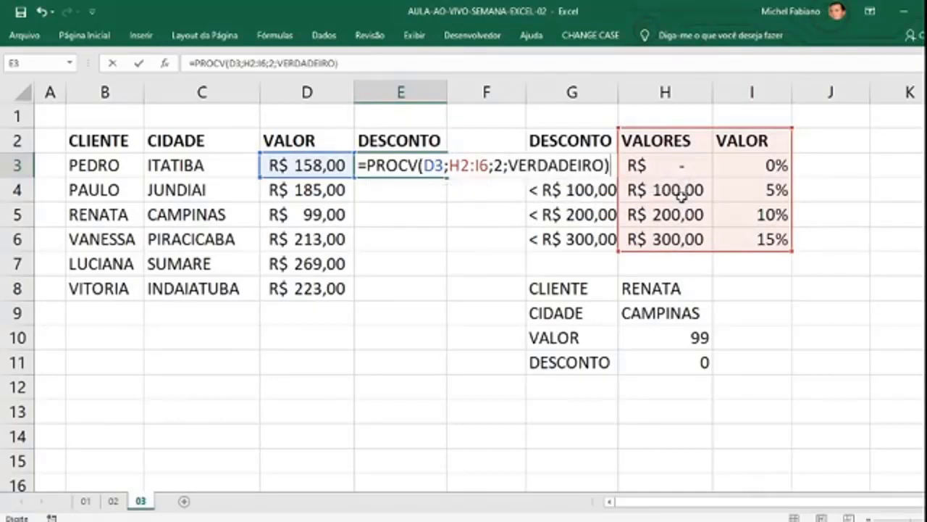
pyautogui.press('Return')
pyautogui.press('Up')
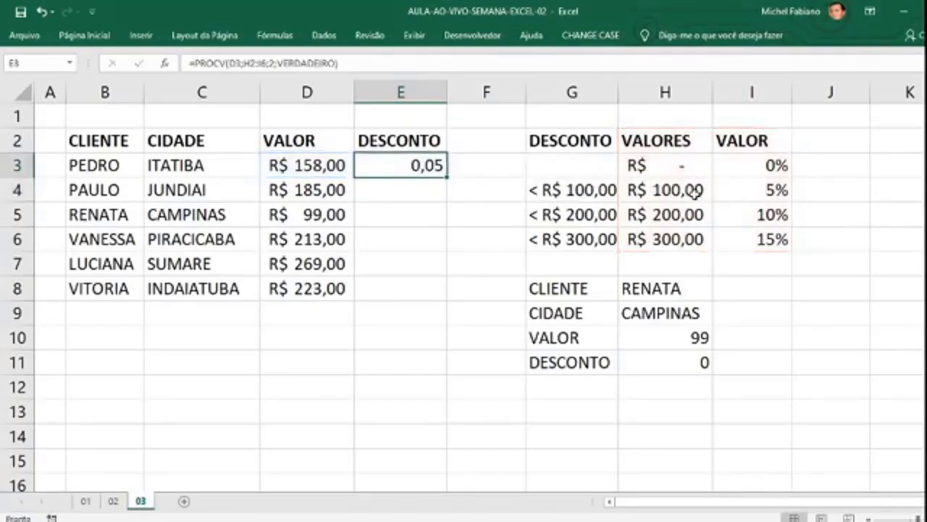
# - Move the limits in H4:H6 up one row over H3:H5 to test the lookup, and return them to H4:H6
pyautogui.click(673, 192)
pyautogui.click(388, 166)
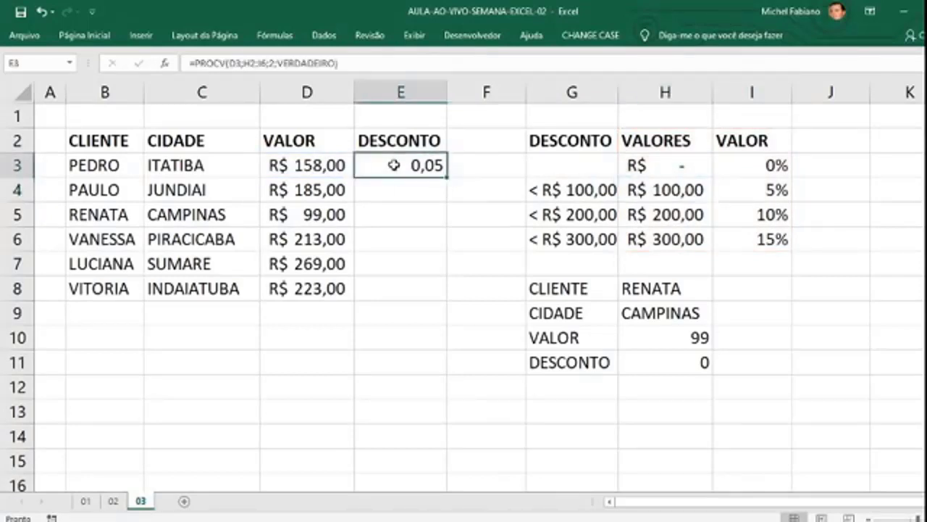
pyautogui.click(682, 194)
pyautogui.moveTo(681, 205); pyautogui.dragTo(676, 246)
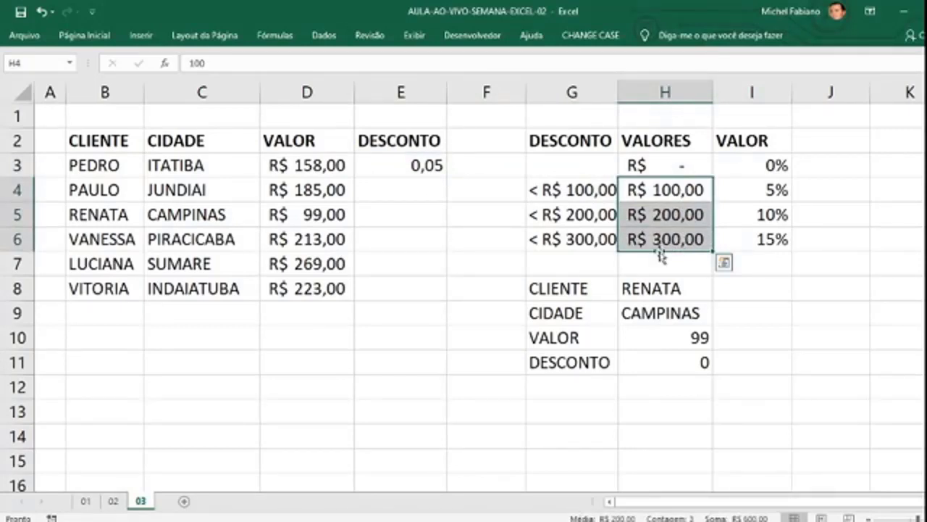
pyautogui.moveTo(661, 252); pyautogui.dragTo(664, 224)
pyautogui.click(469, 311)
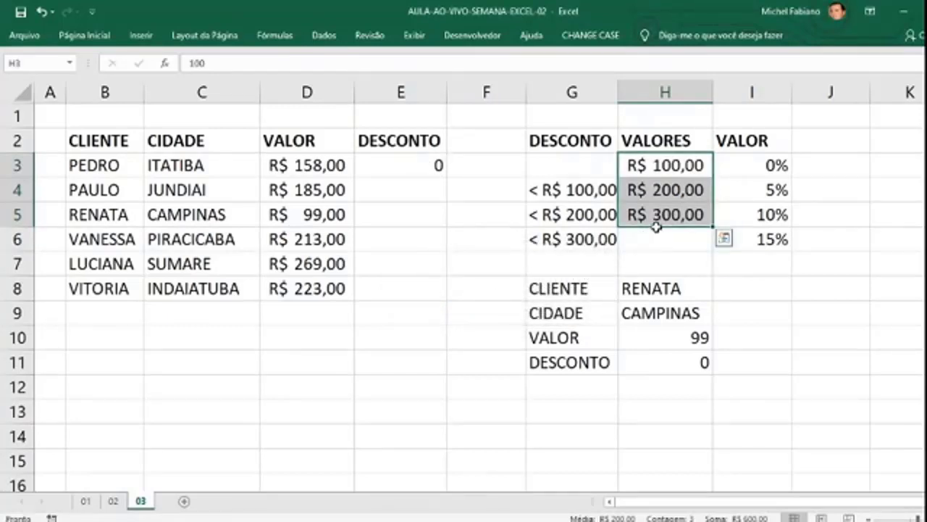
pyautogui.moveTo(660, 227); pyautogui.dragTo(661, 255)
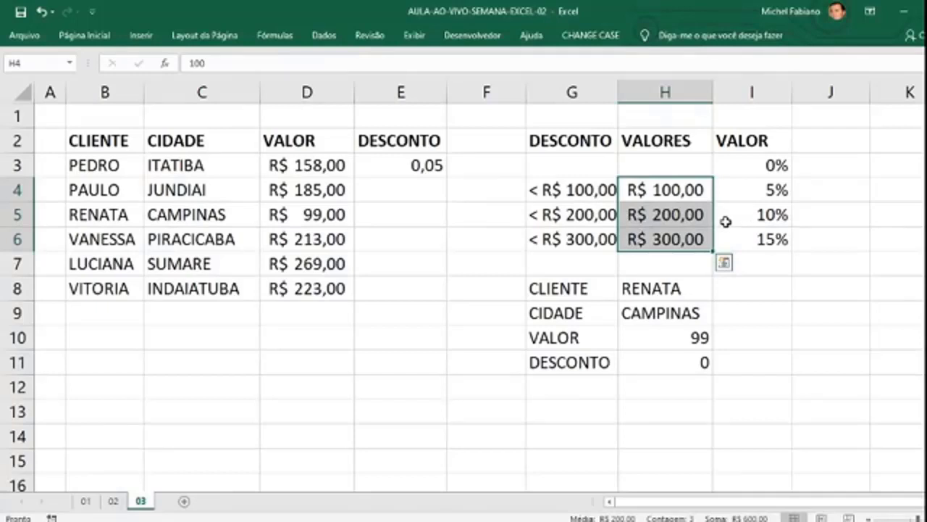
# - Format the first client's discount in E3 as a percentage
pyautogui.click(433, 166)
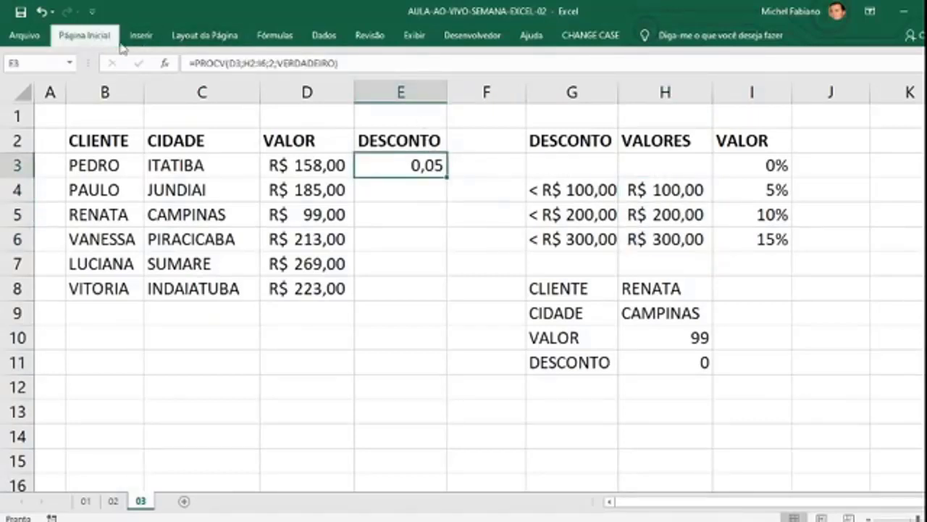
pyautogui.click(96, 36)
pyautogui.click(455, 85)
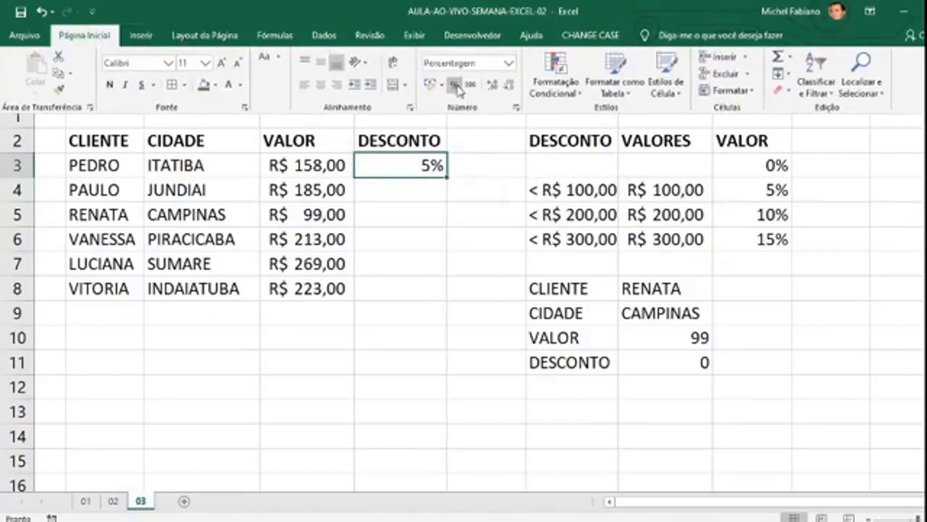
# - Look up the second client's discount in E4 with =PROCV(D4;H2:I6;2;VERDADEIRO)
pyautogui.click(429, 188)
pyautogui.write('=')
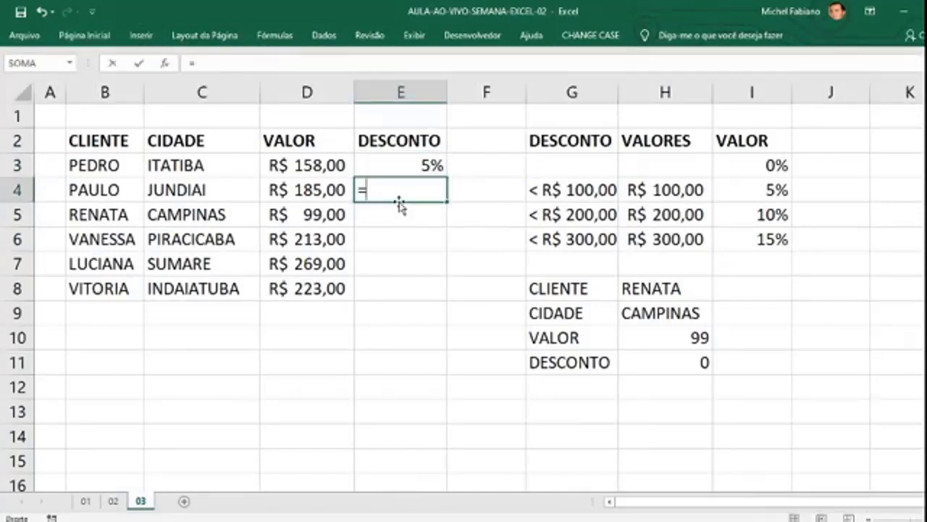
pyautogui.write('PROCV(')
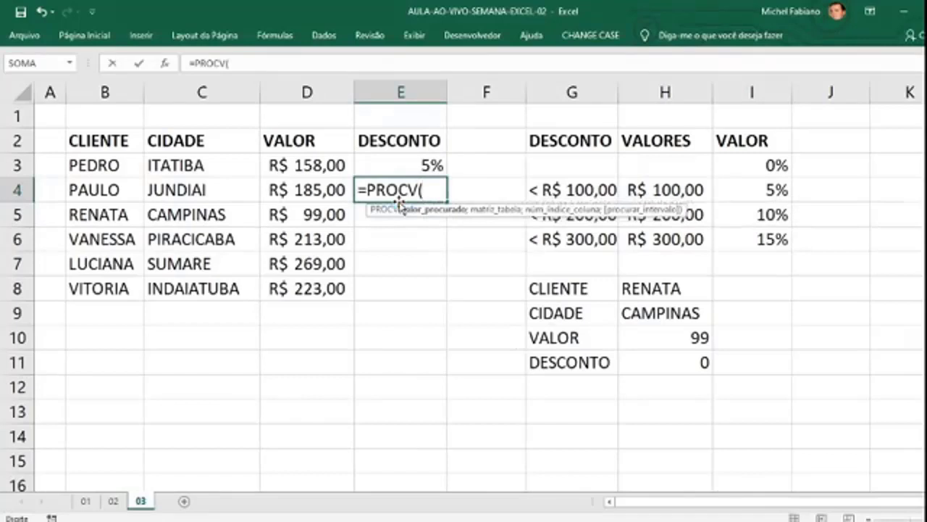
pyautogui.click(300, 192)
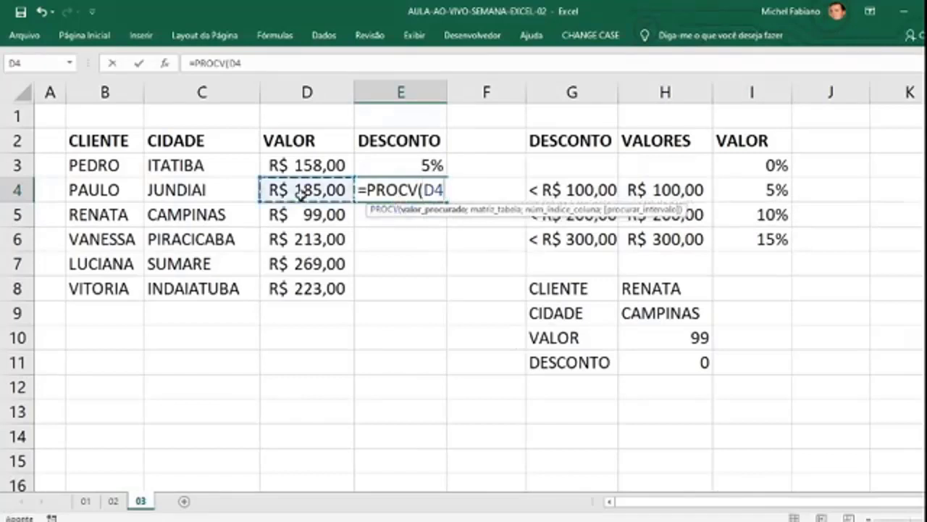
pyautogui.write(';')
pyautogui.moveTo(672, 166); pyautogui.dragTo(734, 229)
pyautogui.write(';')
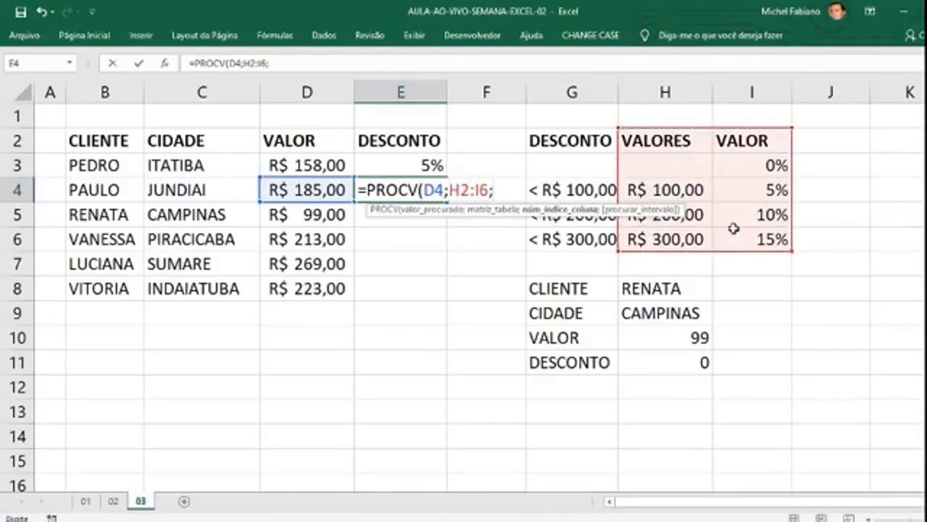
pyautogui.write('2;')
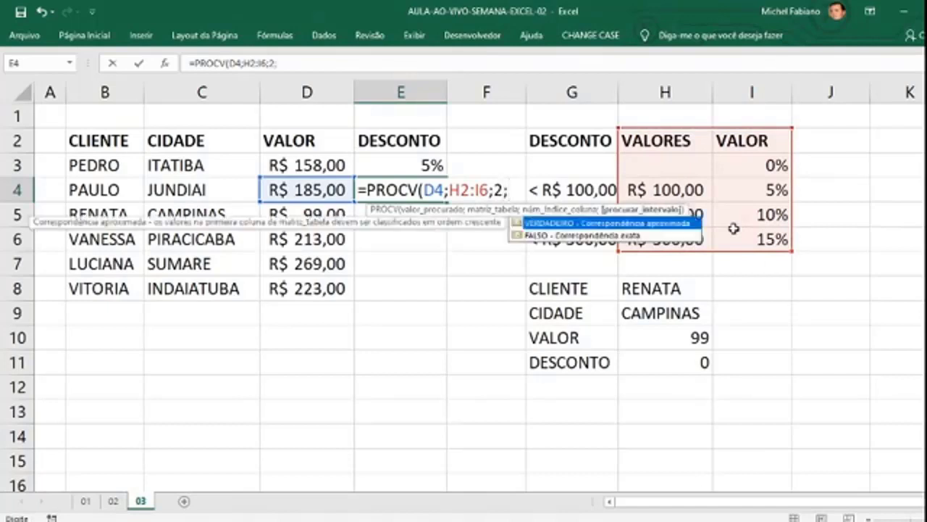
pyautogui.doubleClick(660, 224)
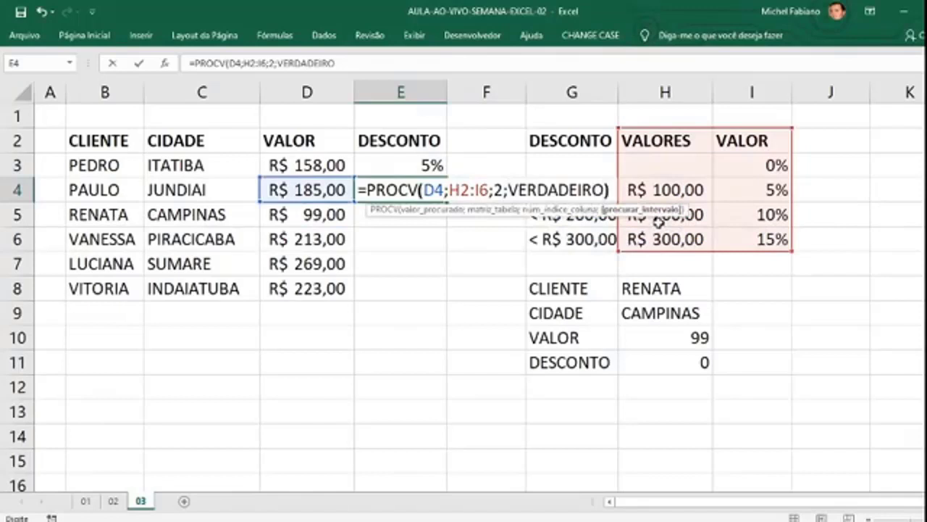
pyautogui.write(')')
pyautogui.press('Return')
pyautogui.press('Up')
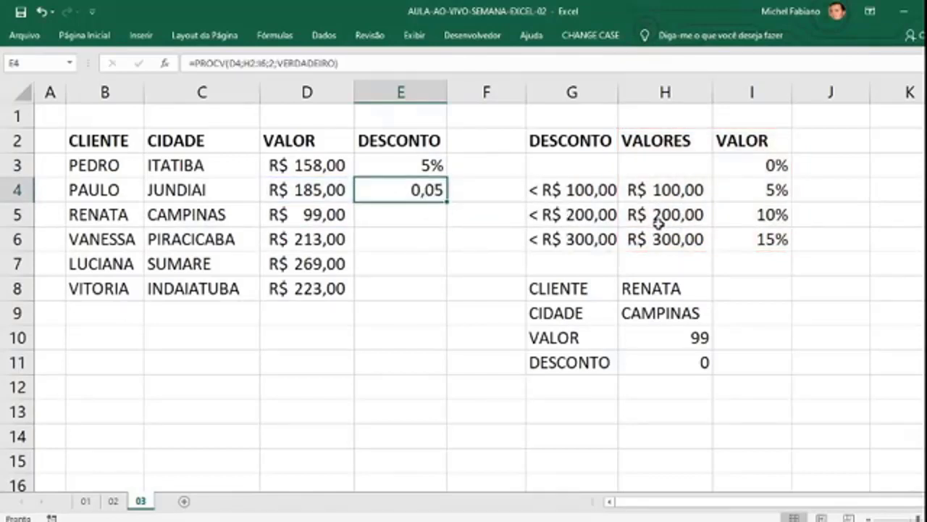
# - Check the 100 limit and its percentage in H4:I4, and format the discount in E4 as a percentage
pyautogui.click(693, 190)
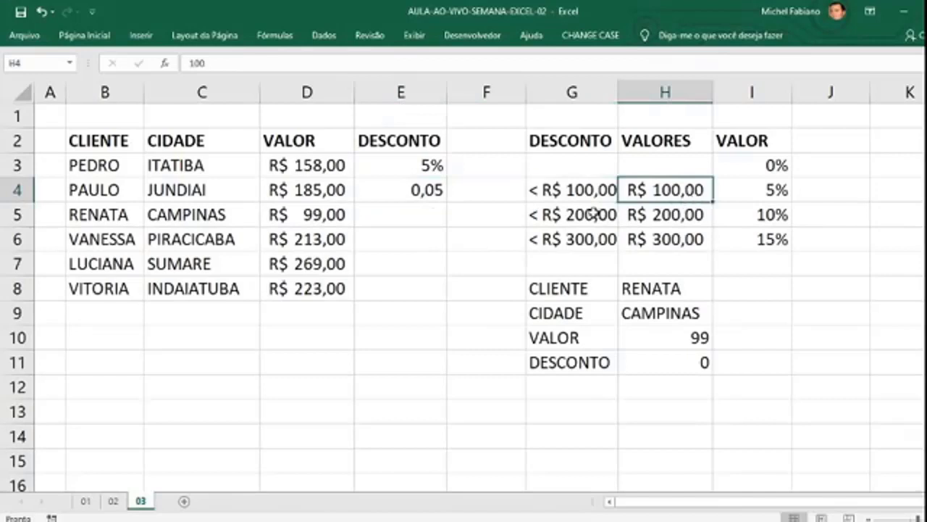
pyautogui.click(763, 189)
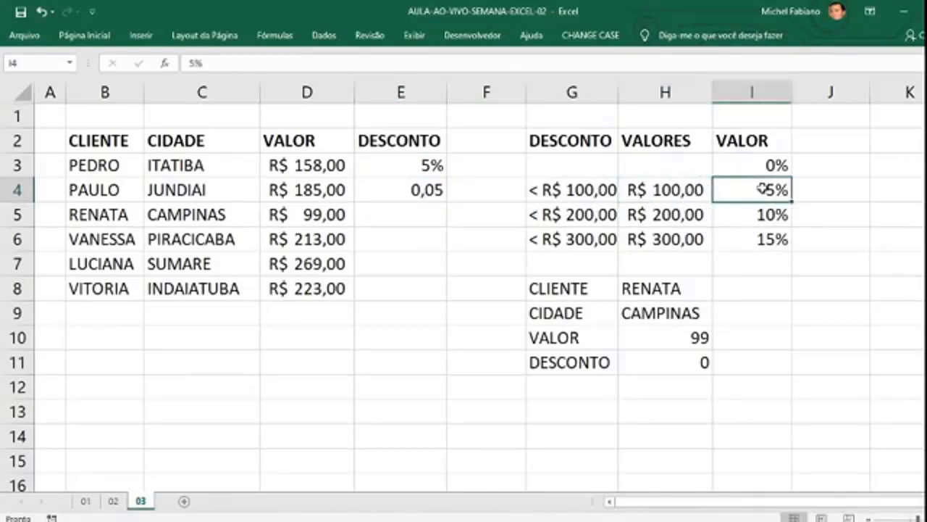
pyautogui.click(400, 186)
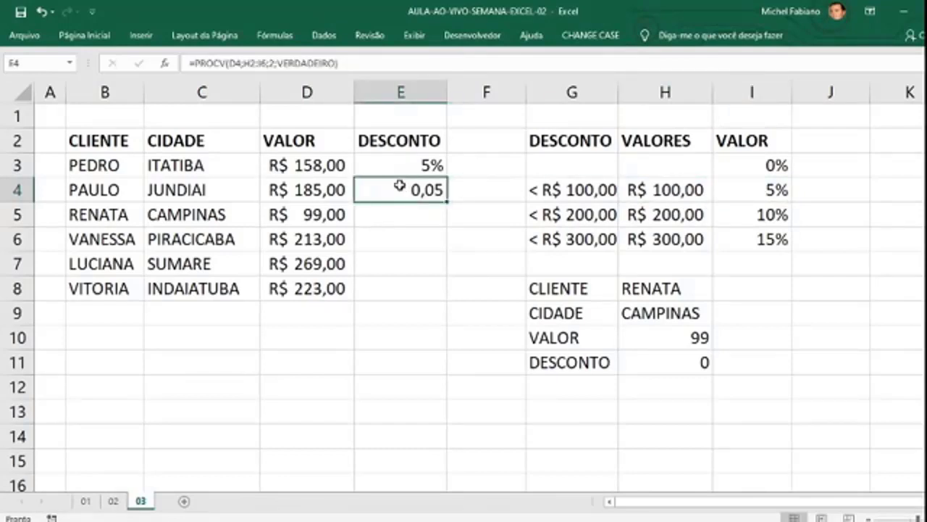
pyautogui.click(102, 36)
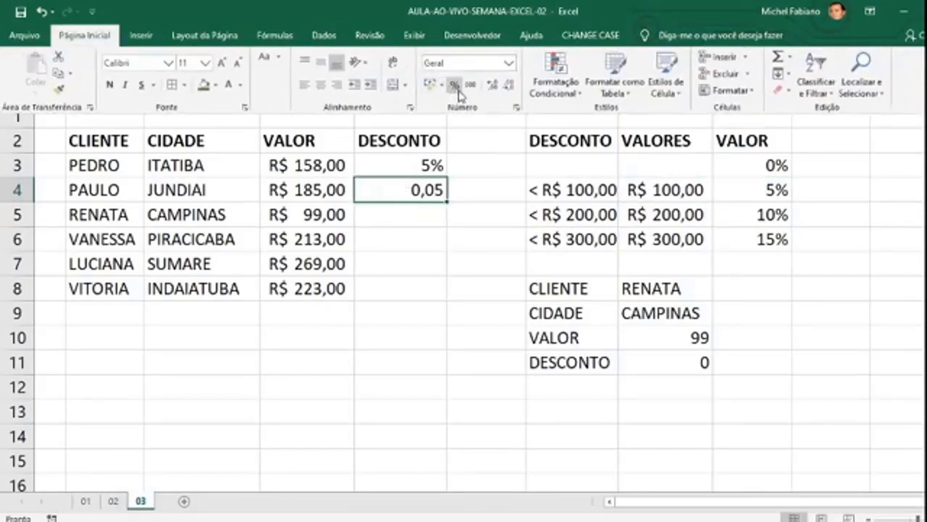
pyautogui.click(455, 85)
pyautogui.click(428, 210)
pyautogui.click(428, 211)
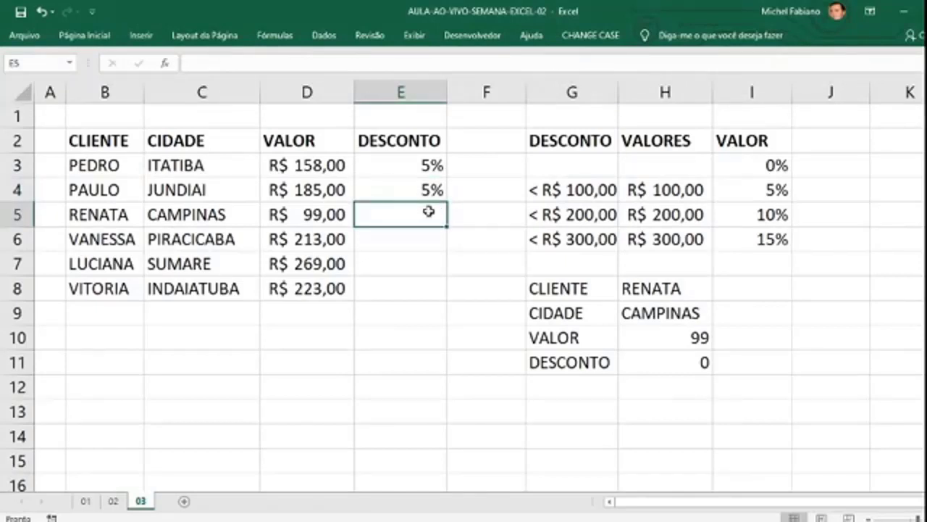
# - Look up the third client's discount in E5 with =PROCV(D5;H2:I6;2;VERDADEIRO)
pyautogui.write('=P')
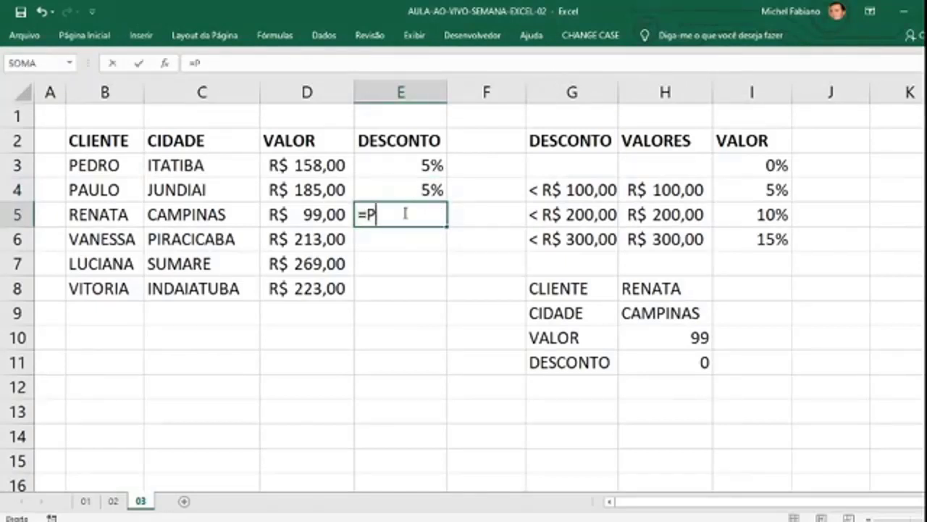
pyautogui.write('ROCV(')
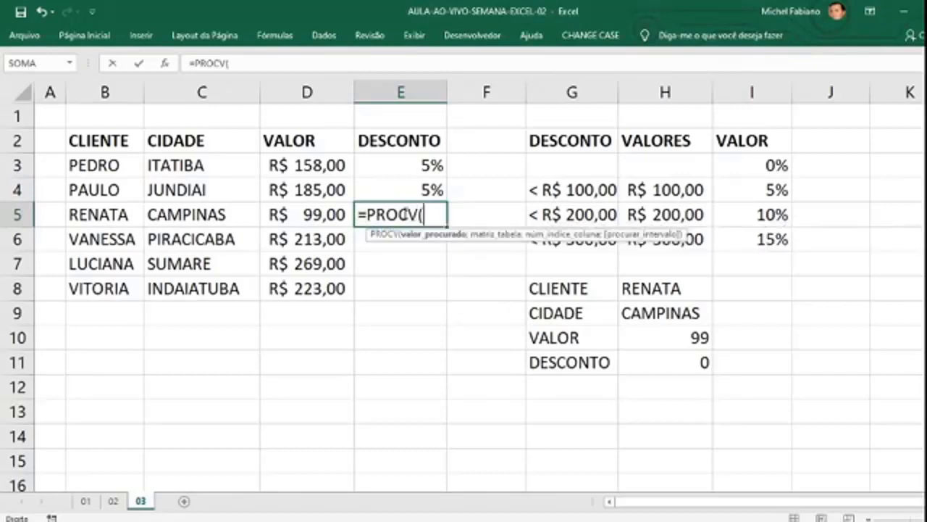
pyautogui.click(319, 214)
pyautogui.write(';')
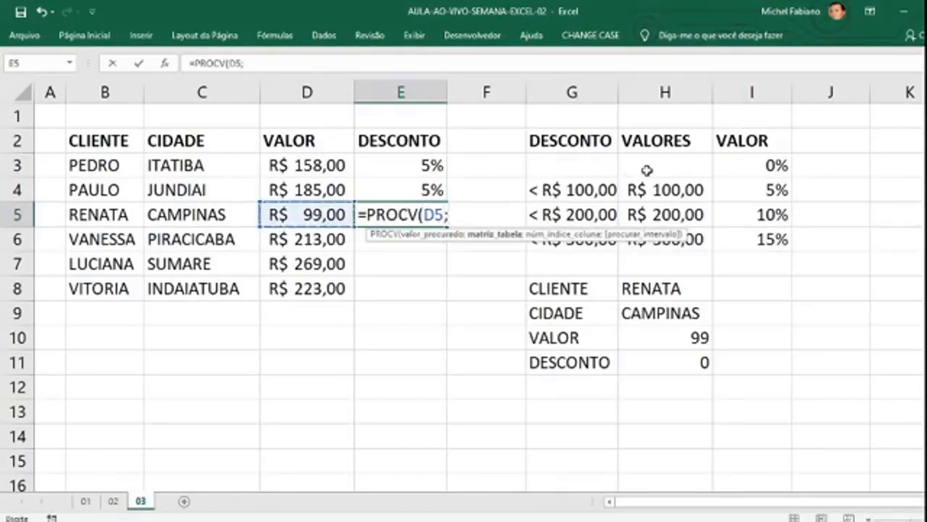
pyautogui.moveTo(648, 163); pyautogui.dragTo(744, 239)
pyautogui.write(';2;')
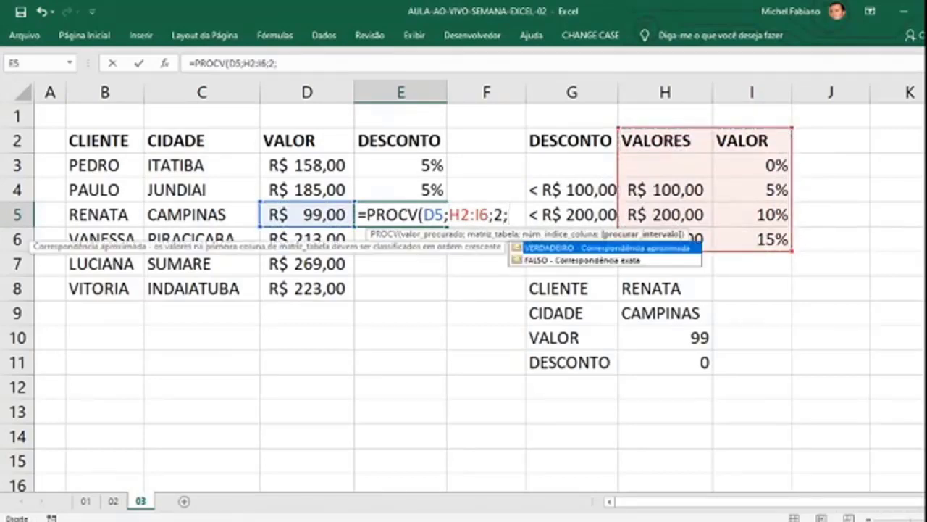
pyautogui.doubleClick(694, 248)
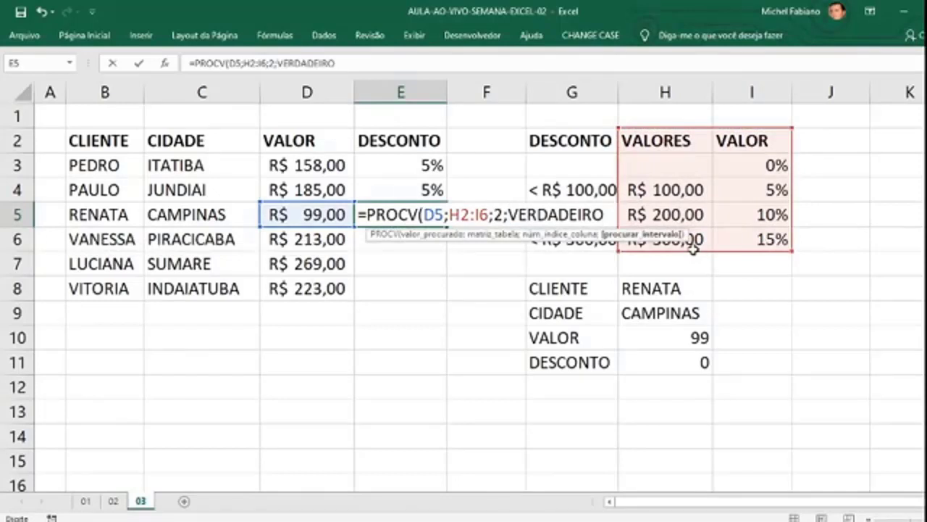
pyautogui.write(')')
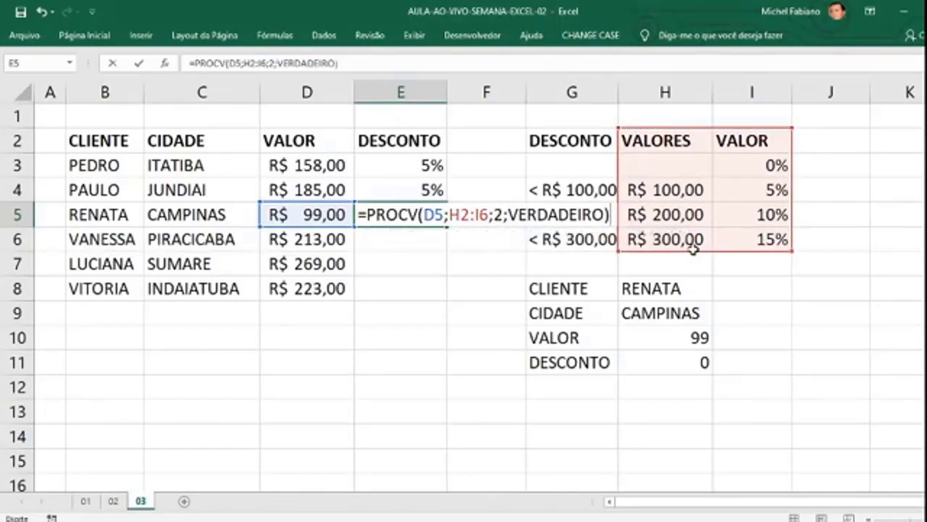
pyautogui.press('Return')
pyautogui.press('Up')
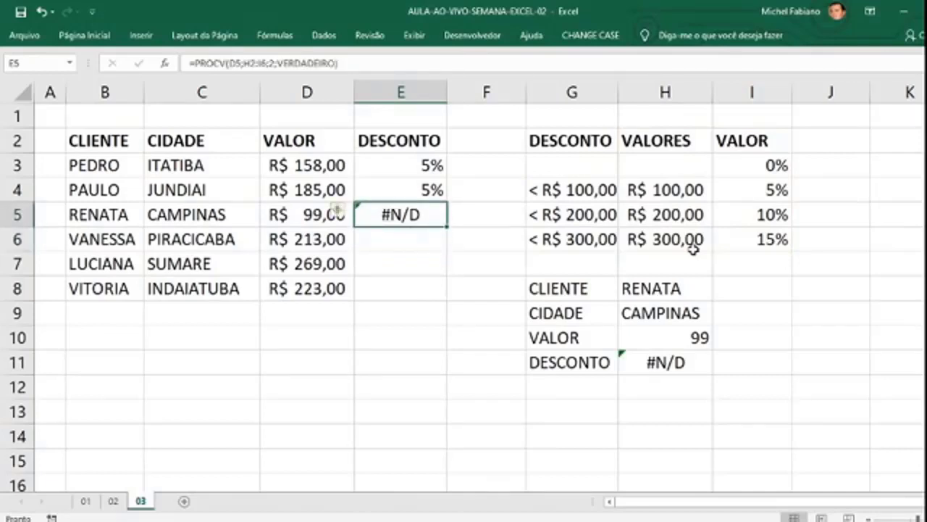
# - Enter 0 in H3 as the lowest limit of the discount table
pyautogui.click(689, 162)
pyautogui.write('0')
pyautogui.press('Return')
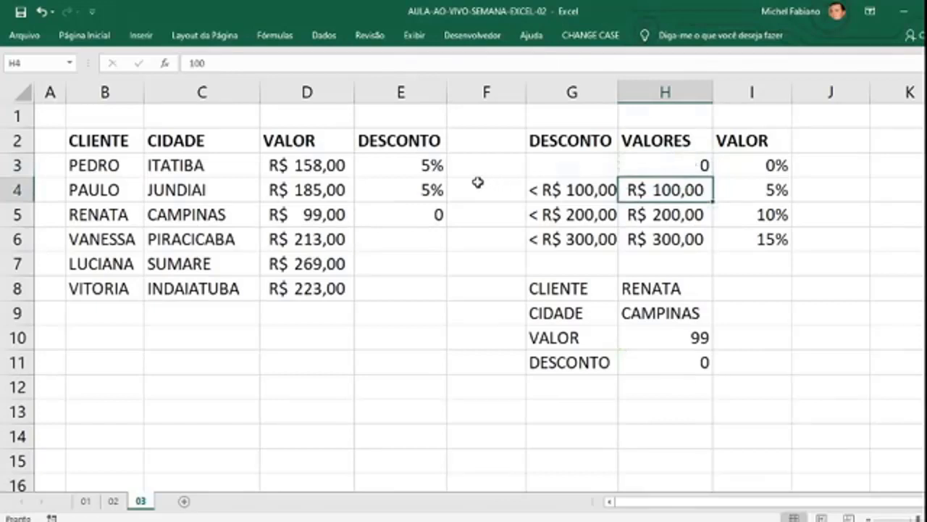
# - Format the third client's discount in E5 as a percentage
pyautogui.click(429, 210)
pyautogui.click(84, 35)
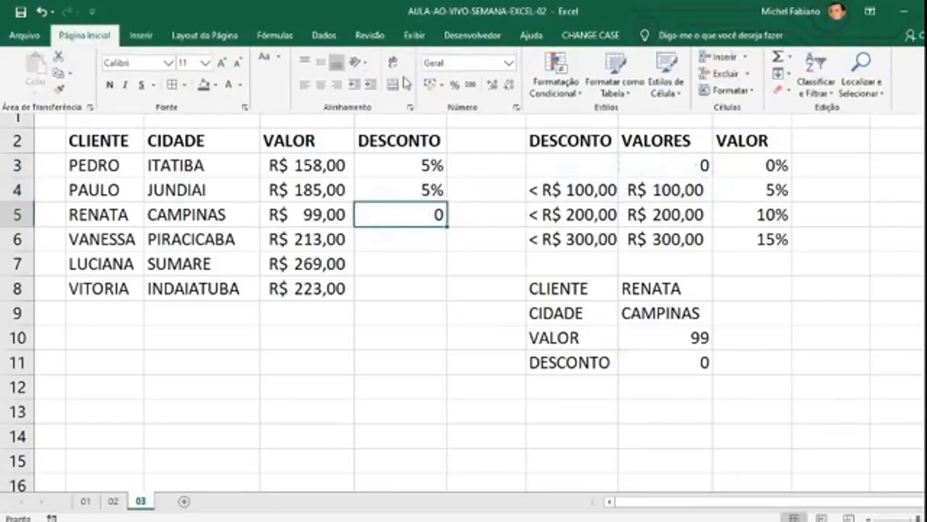
pyautogui.click(454, 84)
# - Start a PROCV formula in E6 for the fourth client's discount
pyautogui.click(433, 237)
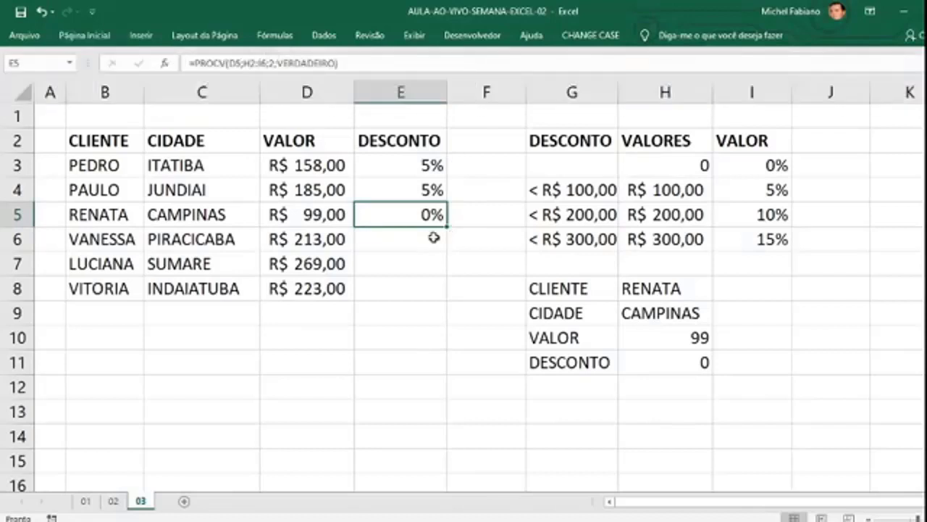
pyautogui.click(434, 238)
pyautogui.write('=PRO')
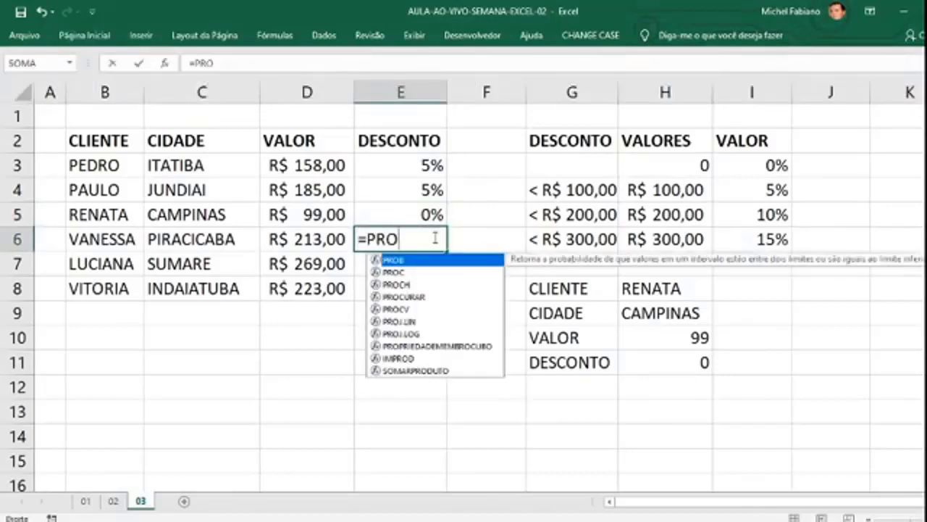
pyautogui.write('CV(')
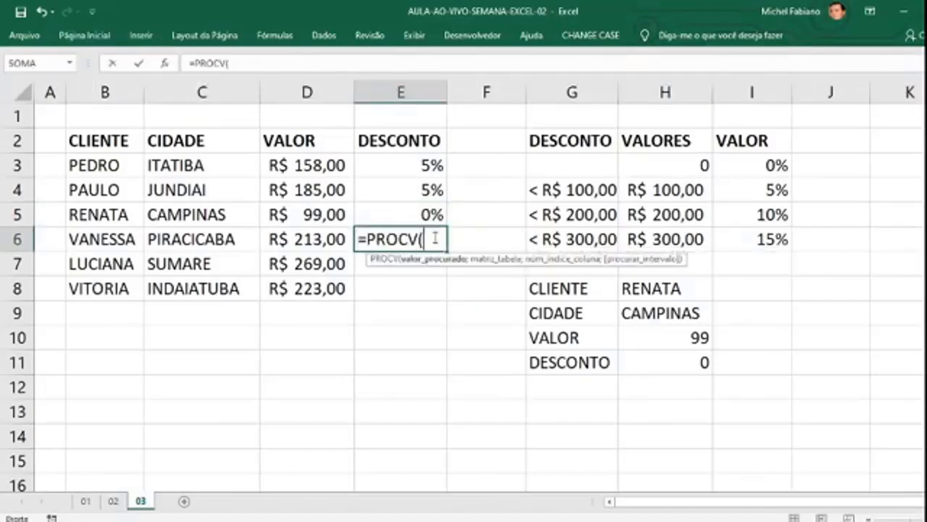
pyautogui.click(310, 239)
pyautogui.moveTo(650, 170); pyautogui.dragTo(818, 238)
pyautogui.moveTo(683, 149); pyautogui.dragTo(756, 234)
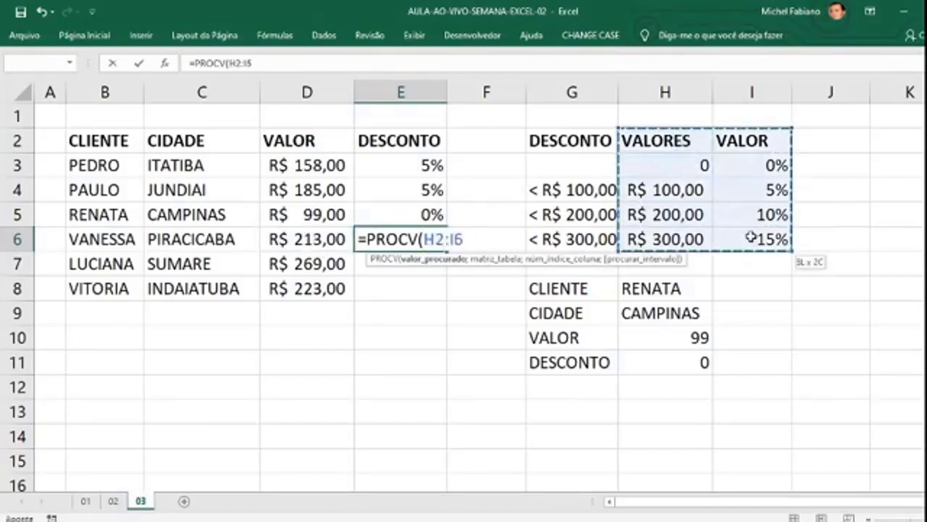
pyautogui.write(';')
pyautogui.press('BackSpace')
pyautogui.press('BackSpace')
pyautogui.press('BackSpace')
pyautogui.press('BackSpace')
pyautogui.press('BackSpace')
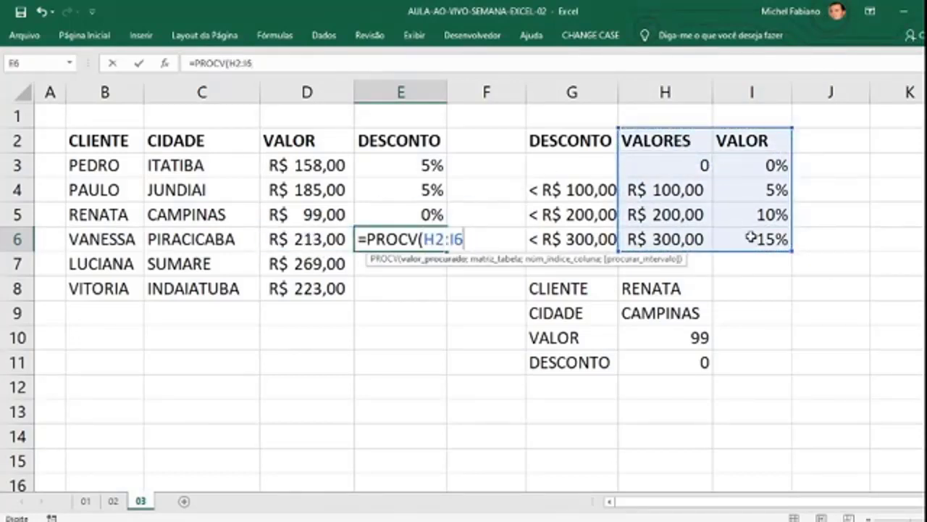
pyautogui.press('BackSpace')
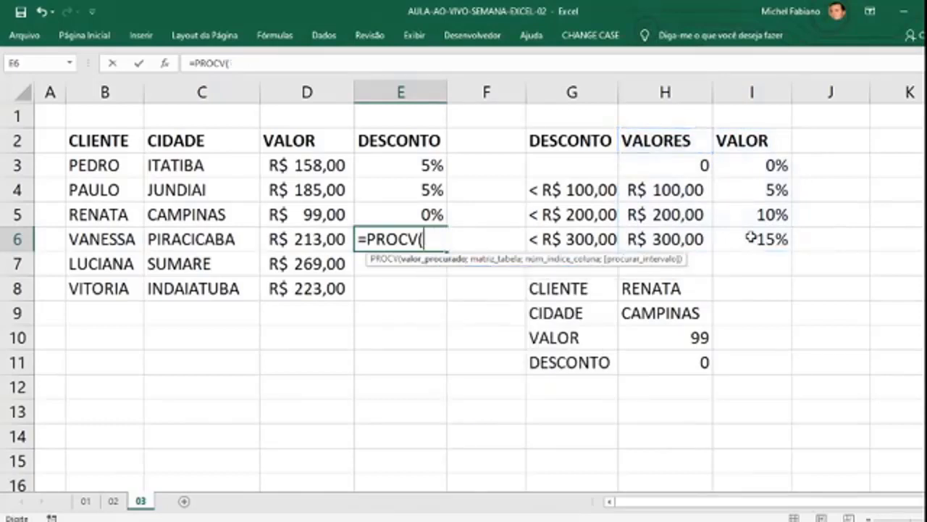
# - Complete the fourth client's discount formula in E6 as =PROCV(D6;H2:I6;2;1)
pyautogui.click(339, 239)
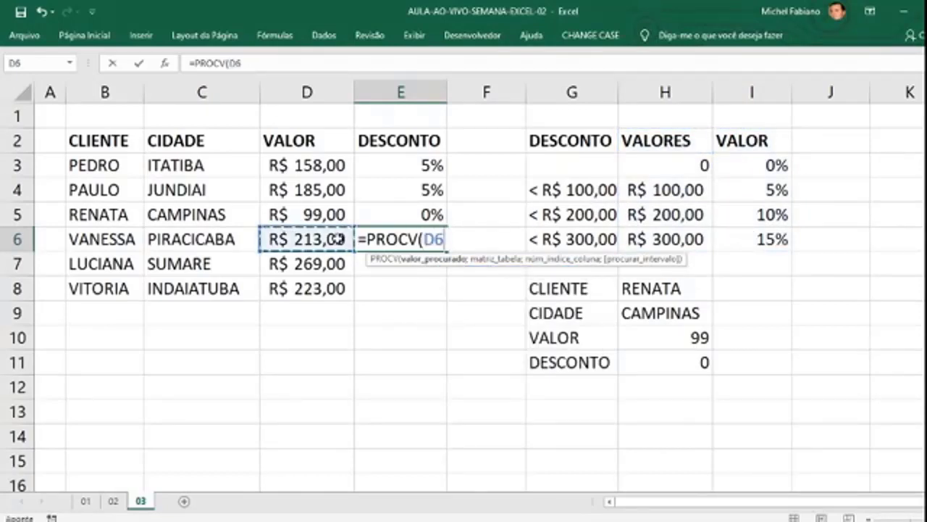
pyautogui.write(';')
pyautogui.click(683, 143)
pyautogui.moveTo(683, 143); pyautogui.dragTo(784, 239)
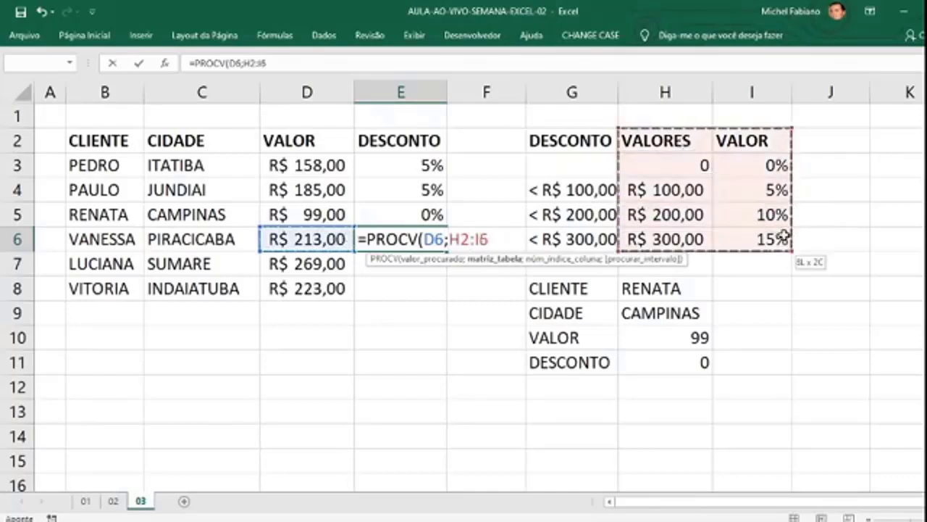
pyautogui.write(';2')
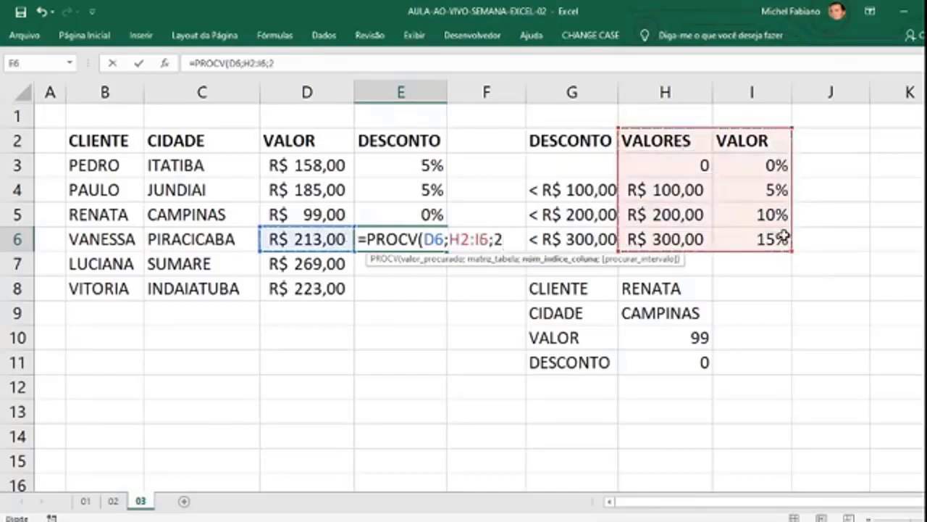
pyautogui.write(';1')
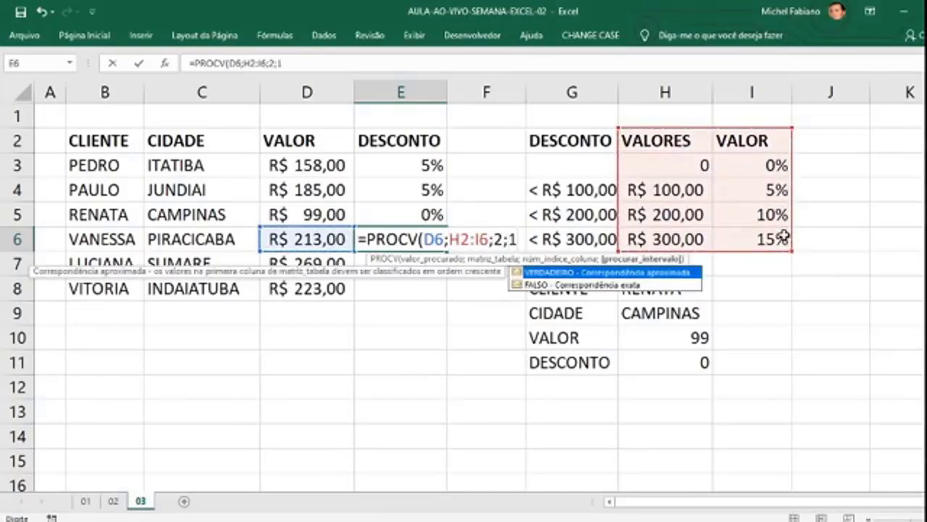
pyautogui.write(')')
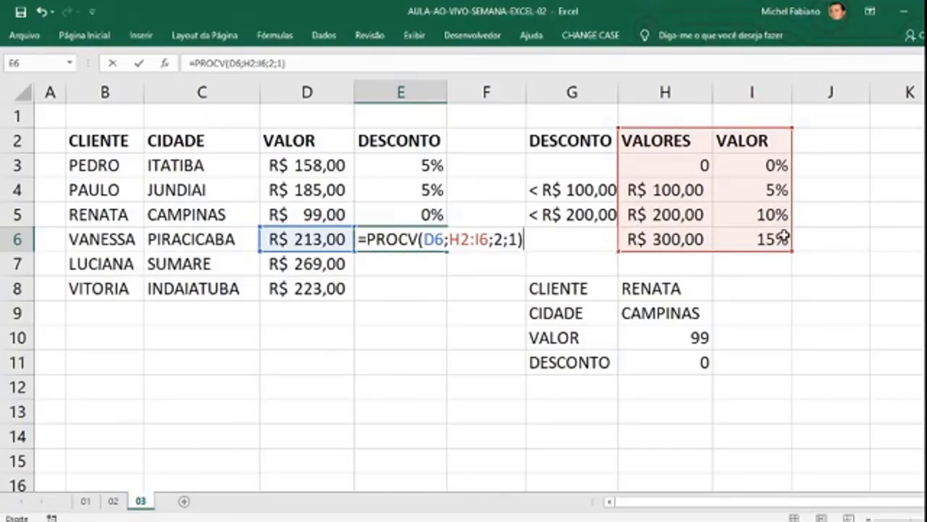
pyautogui.press('Return')
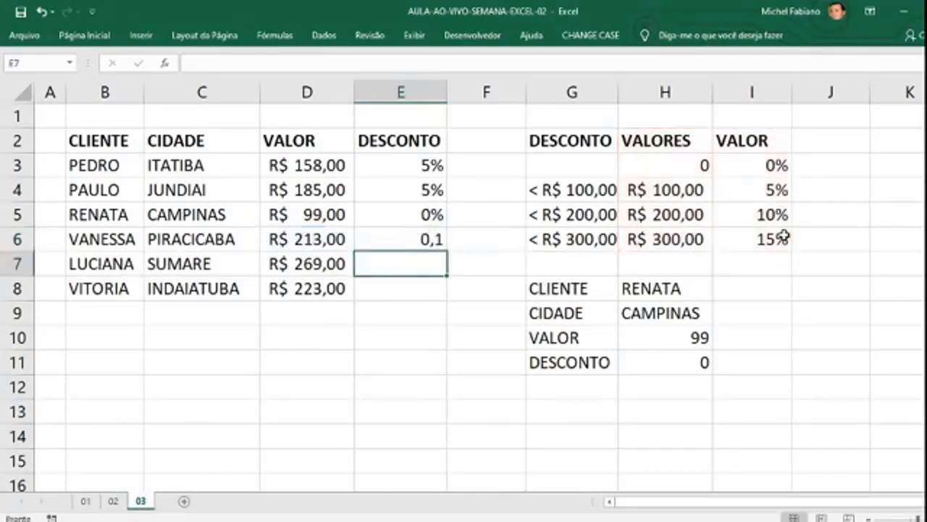
# - Format the fourth client's discount in E6 as a percentage
pyautogui.press('Up')
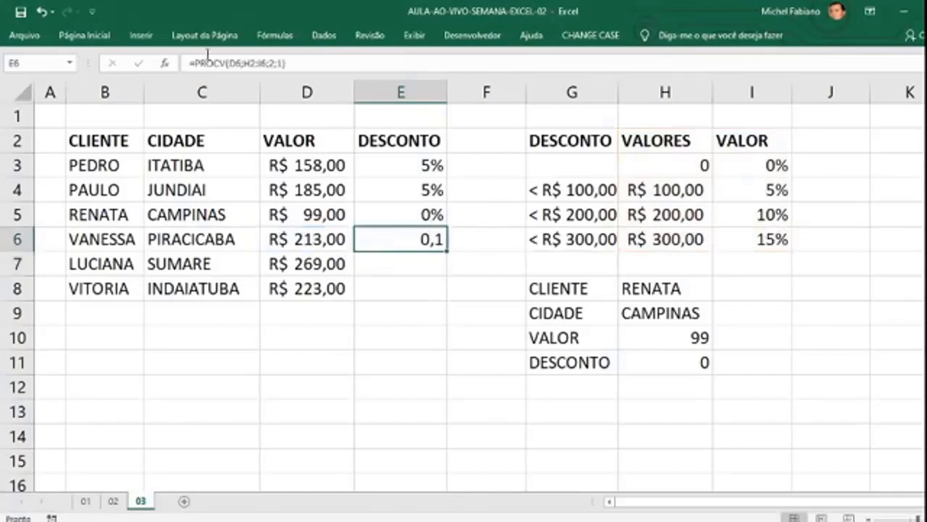
pyautogui.click(94, 35)
pyautogui.click(455, 85)
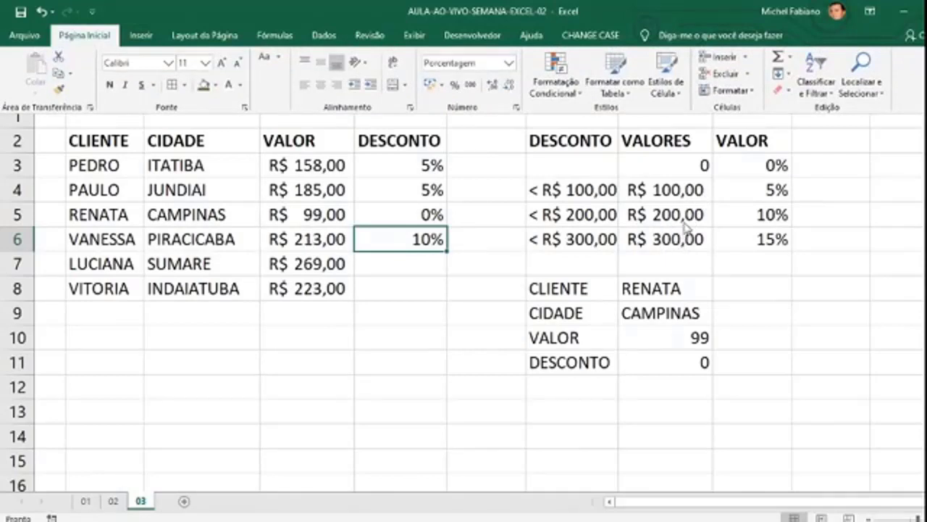
pyautogui.click(735, 212)
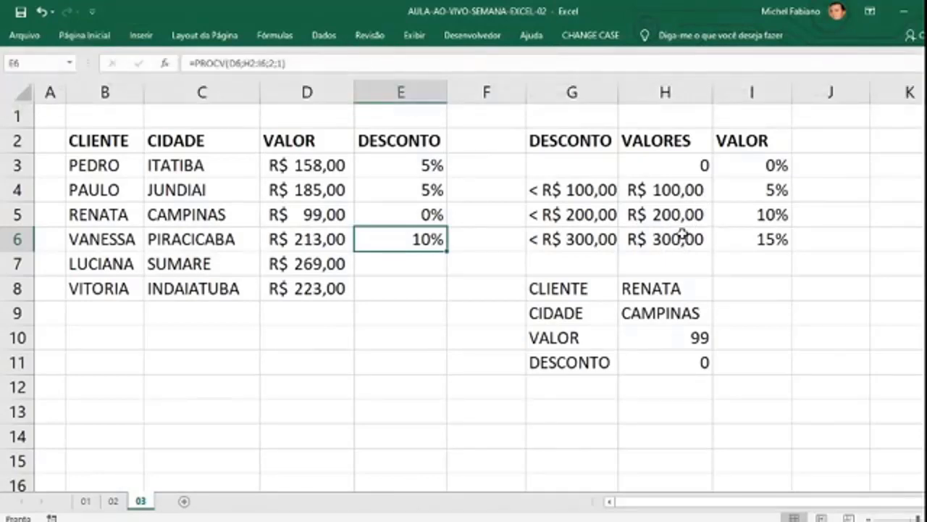
# - Look up the fifth client's discount in E7 with =PROCV(D7;H2:I6;2;1)
pyautogui.click(414, 263)
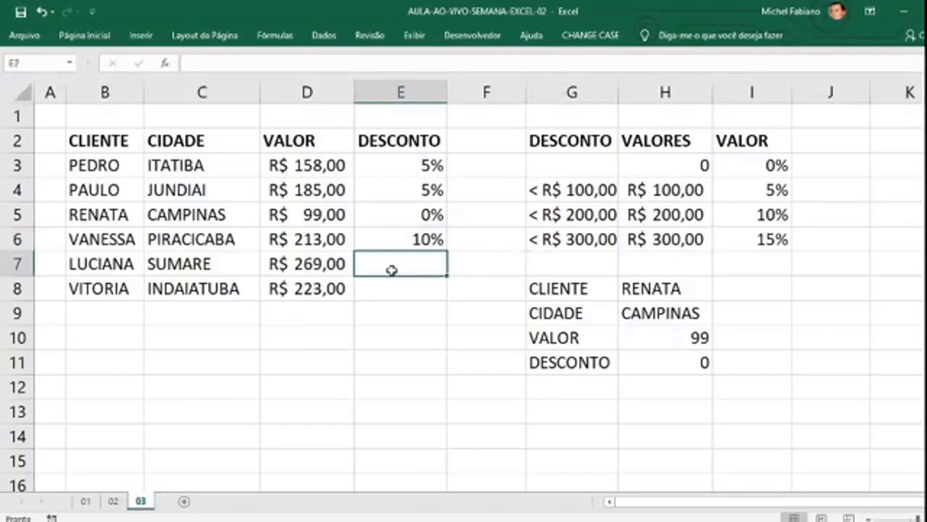
pyautogui.write('=PROCV')
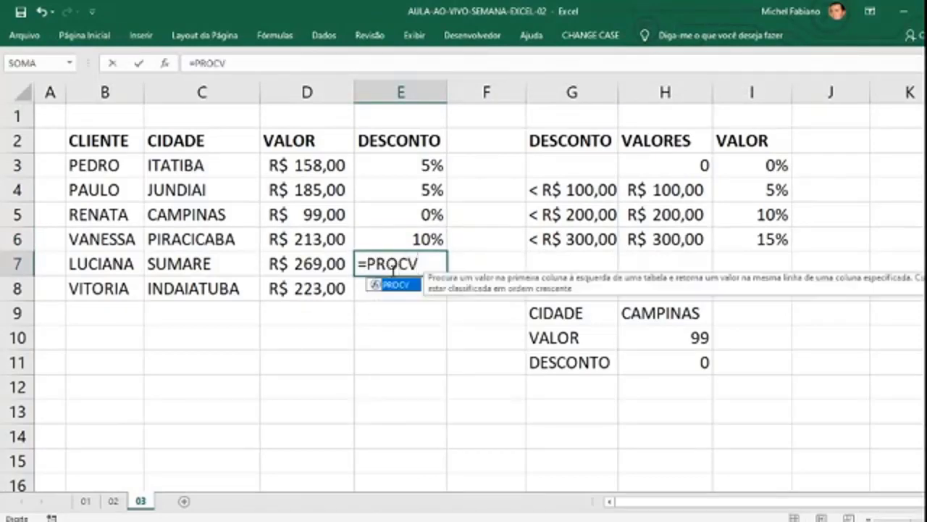
pyautogui.write('(')
pyautogui.click(298, 267)
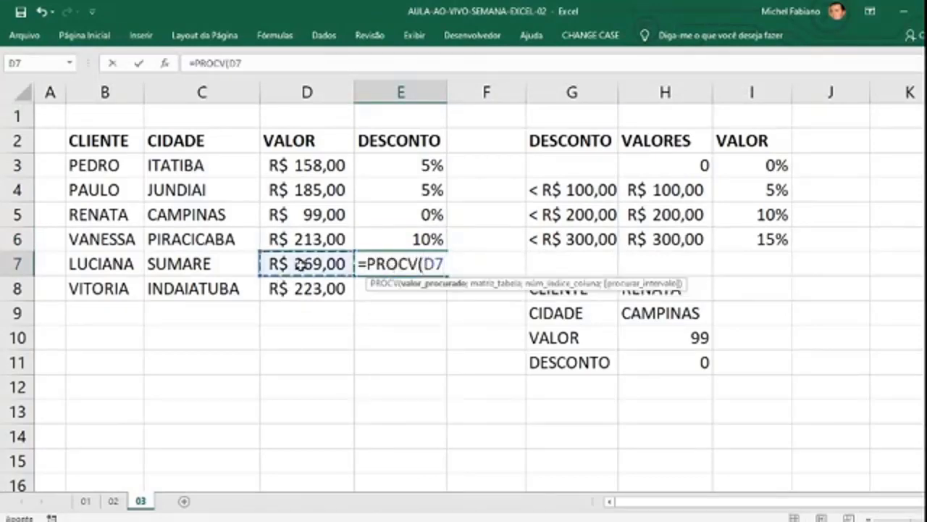
pyautogui.write(';')
pyautogui.moveTo(641, 162); pyautogui.dragTo(772, 240)
pyautogui.write(';')
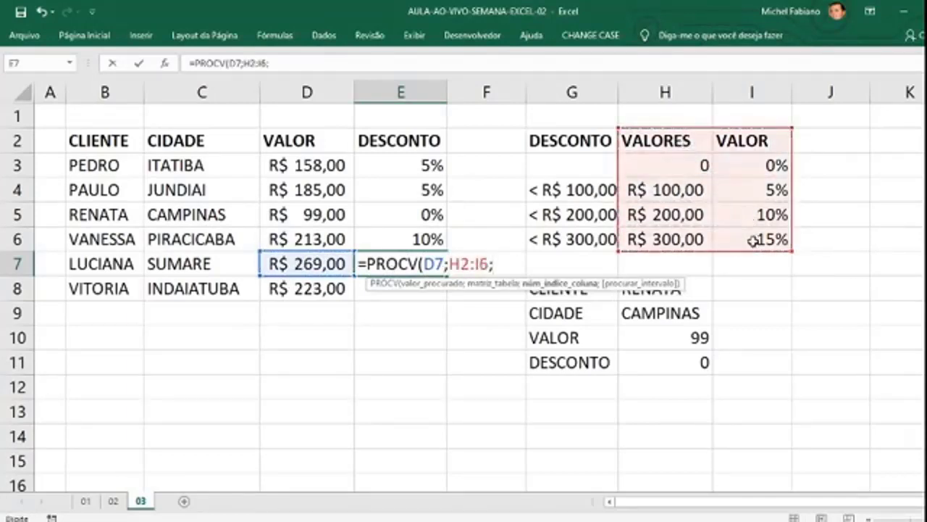
pyautogui.write('2;1)')
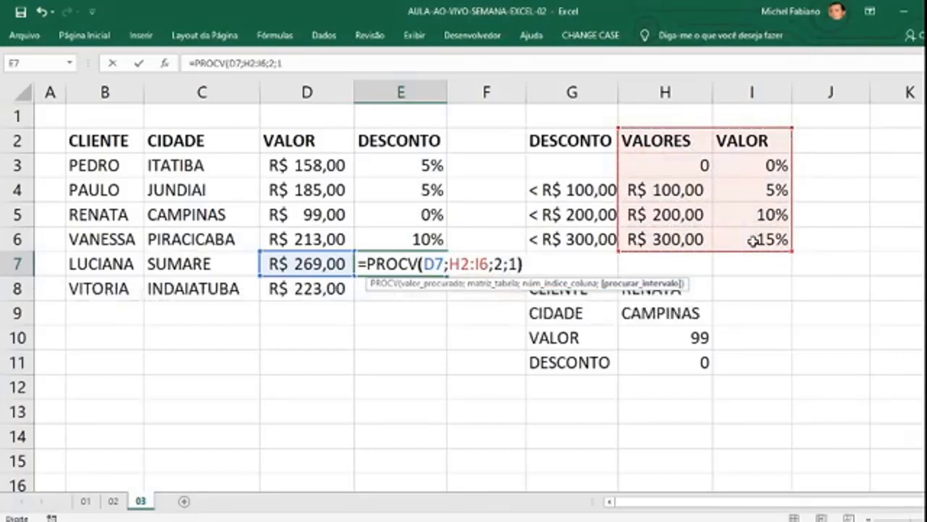
pyautogui.press('Return')
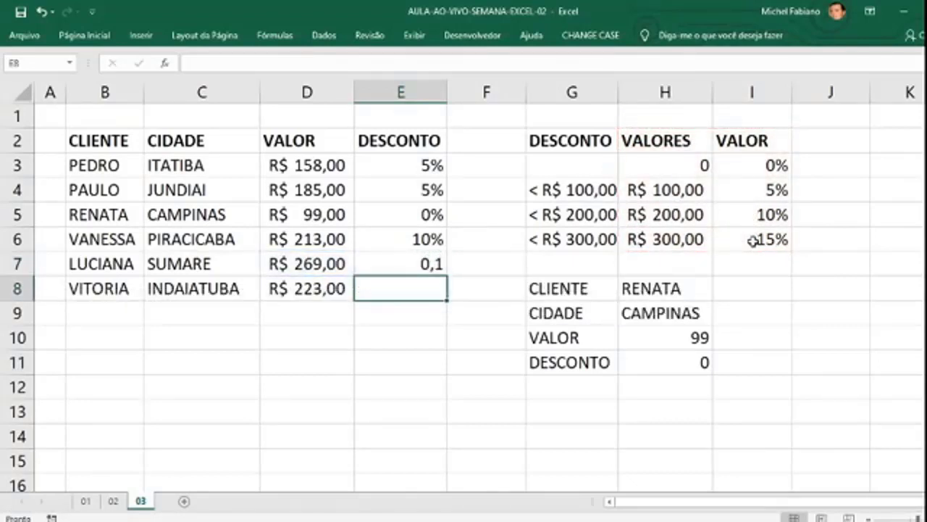
# - Look up the last client's discount in E8 with =PROCV(D8;H2:I6;2;1)
pyautogui.write('=PR')
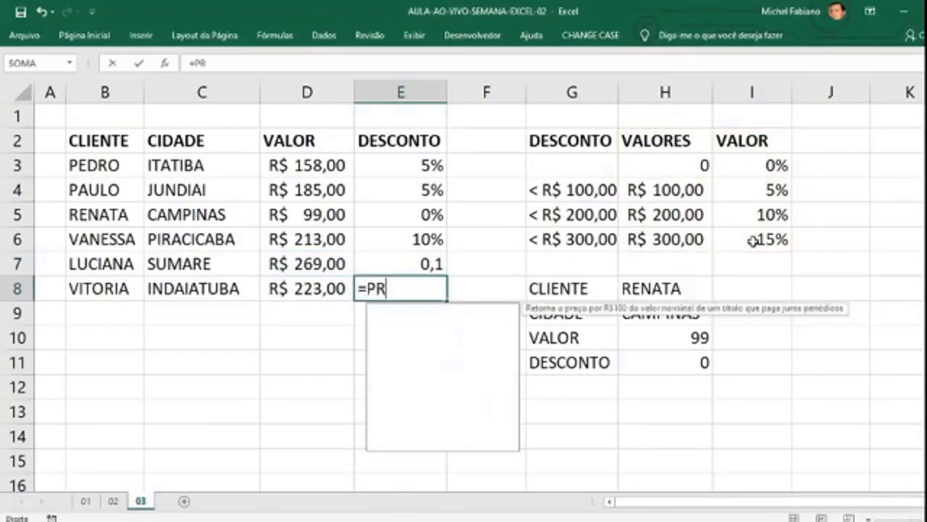
pyautogui.write('OCV(')
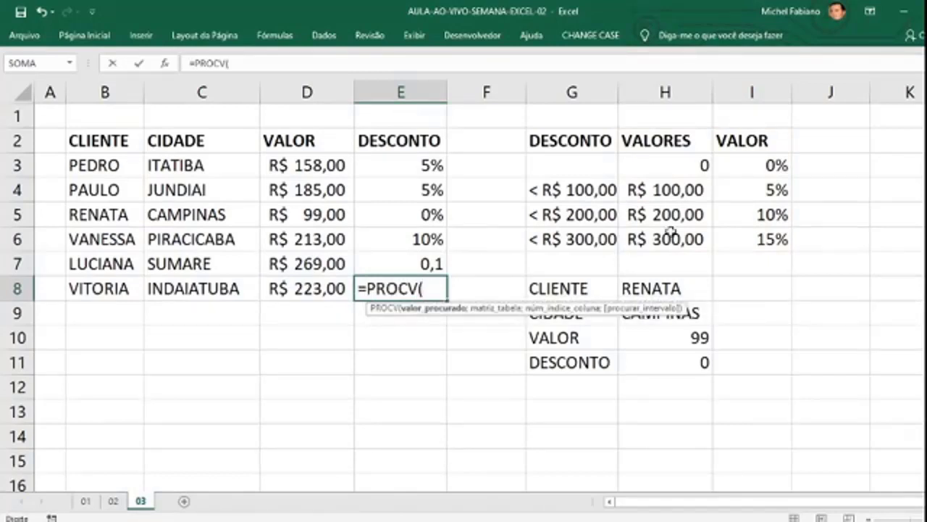
pyautogui.click(315, 290)
pyautogui.write(';')
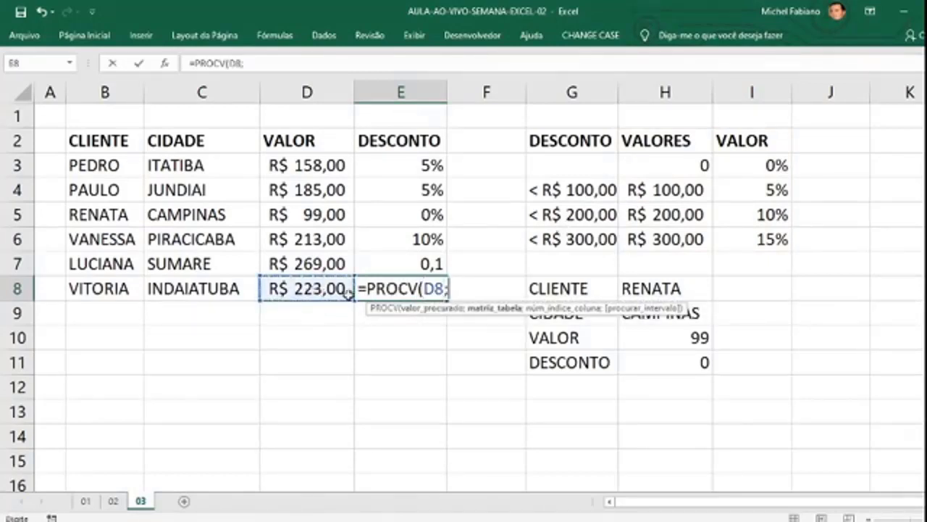
pyautogui.moveTo(670, 142); pyautogui.dragTo(750, 240)
pyautogui.write(';2;1)')
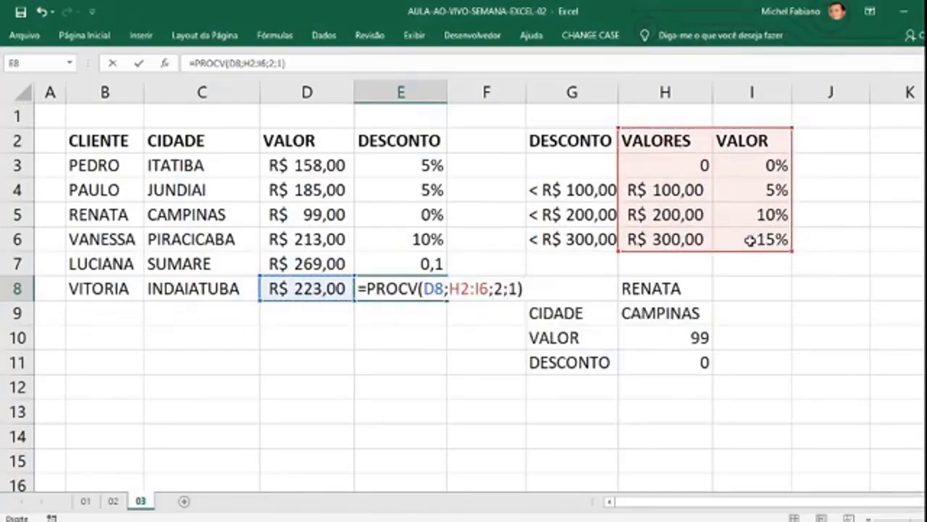
pyautogui.press('Return')
pyautogui.press('Up')
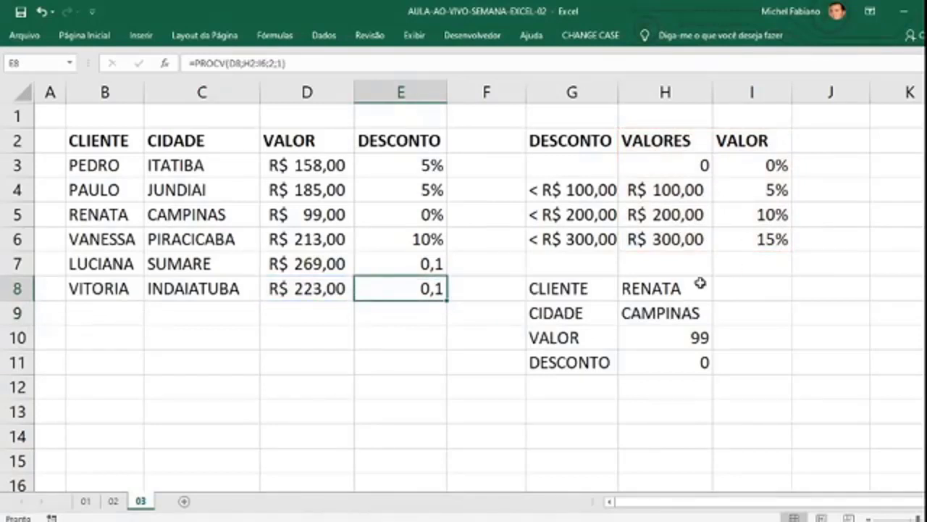
# - Format the last two clients' discounts in E7:E8 as percentages
pyautogui.moveTo(416, 265); pyautogui.dragTo(423, 287)
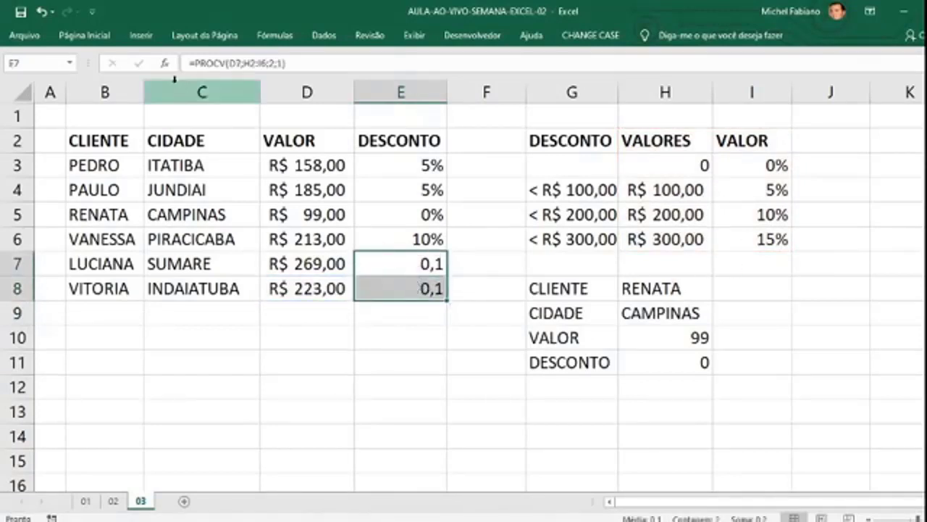
pyautogui.click(97, 38)
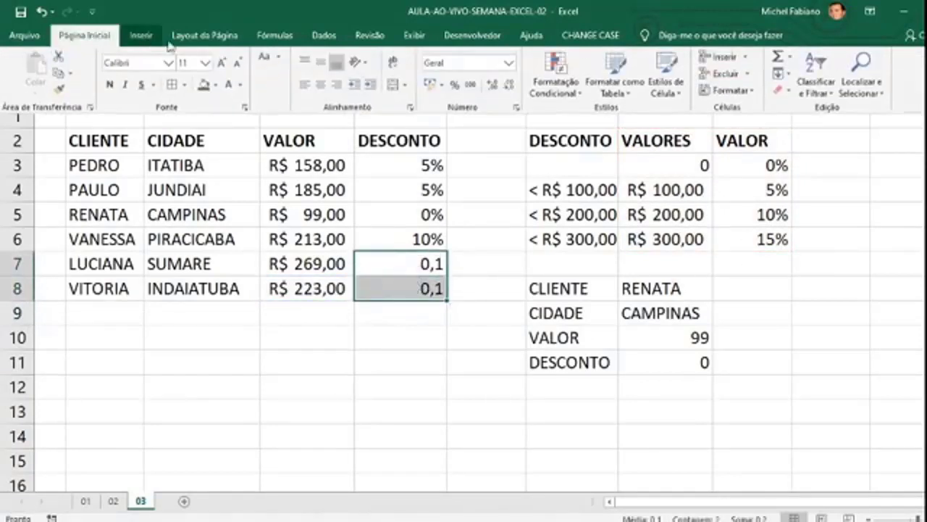
pyautogui.click(455, 86)
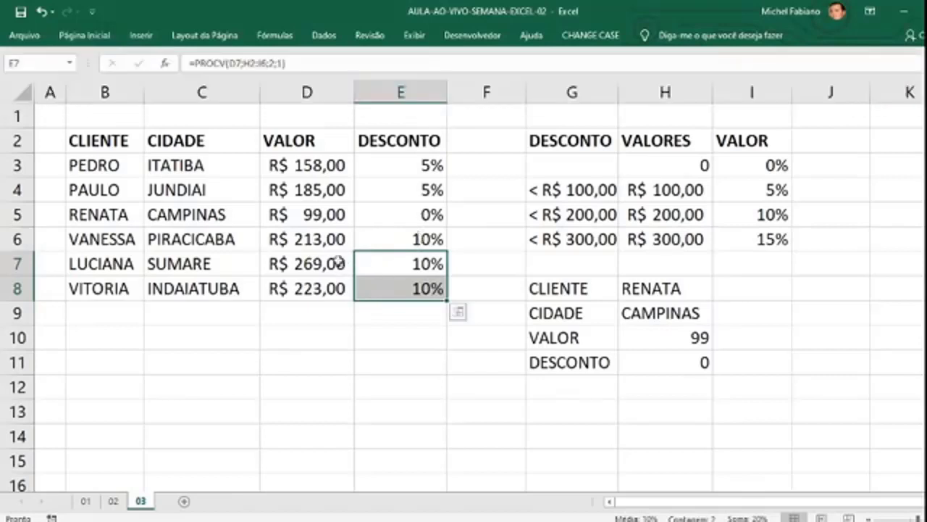
# - Set the fifth client's VALOR in D7 to 320
pyautogui.click(338, 264)
pyautogui.write('320')
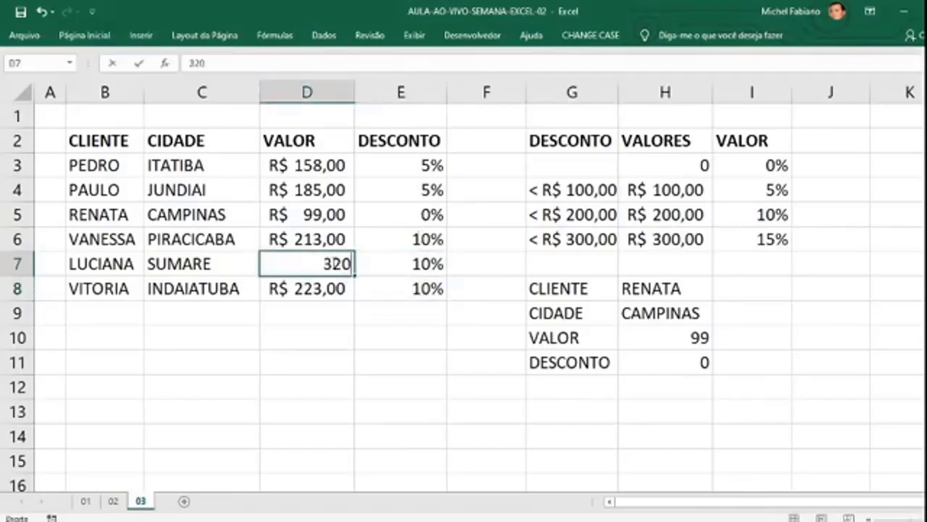
pyautogui.press('Return')
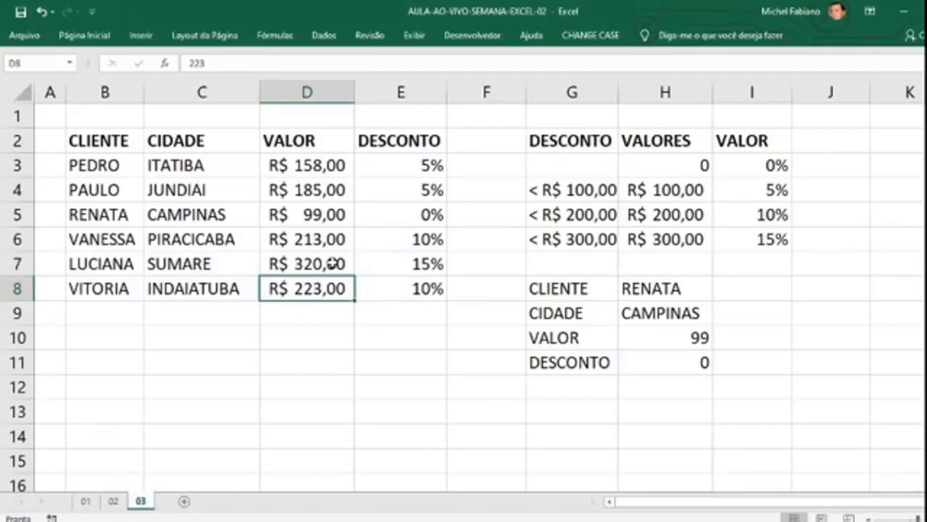
# - In the client lookup, format DESCONTO in H11 as a percentage and VALOR in H10 as R$ accounting currency
pyautogui.click(671, 162)
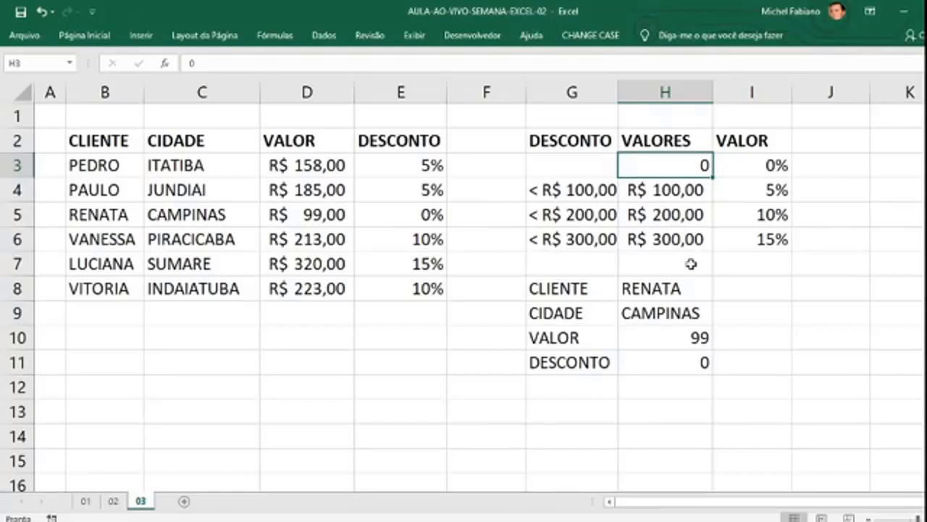
pyautogui.click(695, 364)
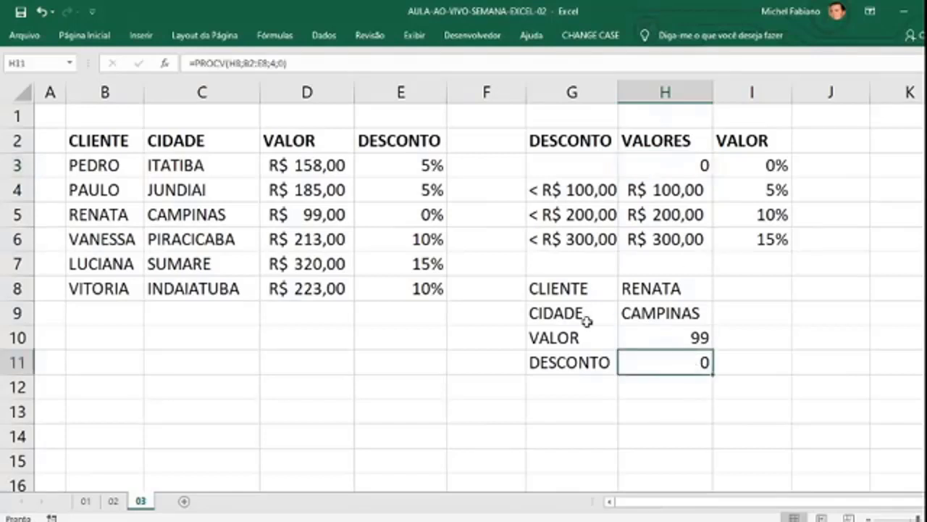
pyautogui.click(90, 35)
pyautogui.click(457, 86)
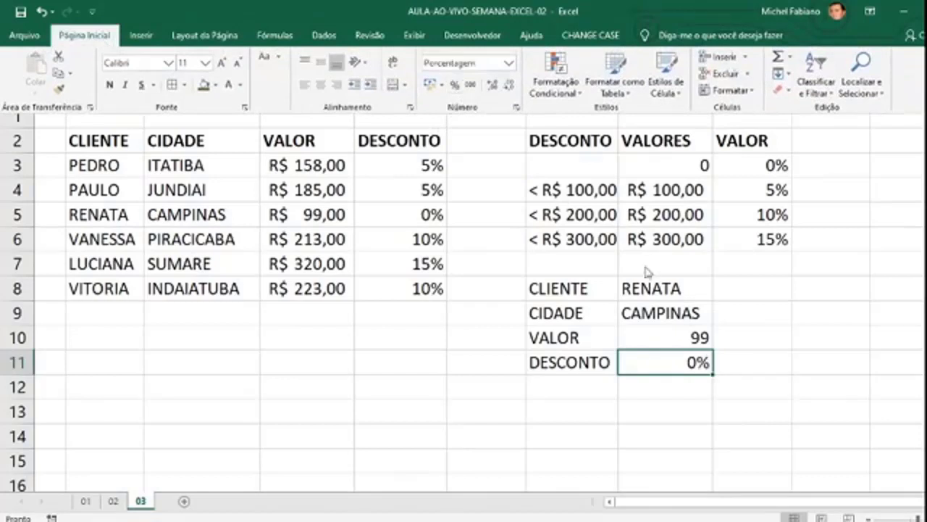
pyautogui.click(693, 336)
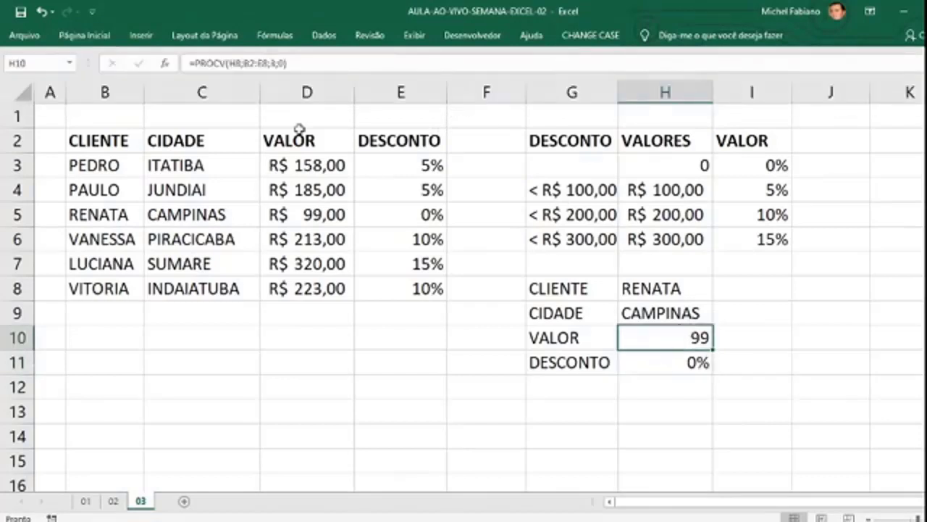
pyautogui.click(86, 35)
pyautogui.click(430, 85)
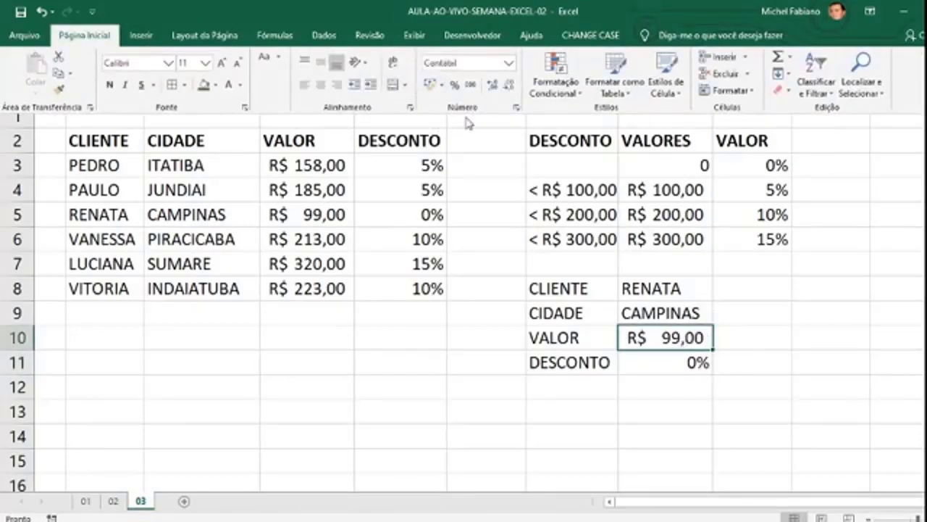
# - Change the client searched in H8 to the last client listed in the table
pyautogui.click(697, 291)
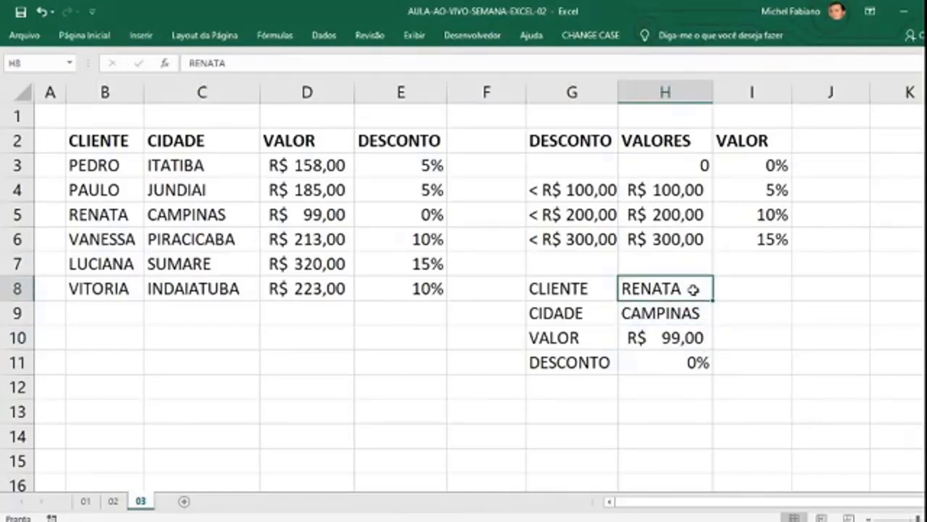
pyautogui.write('VITORIA')
pyautogui.press('Return')
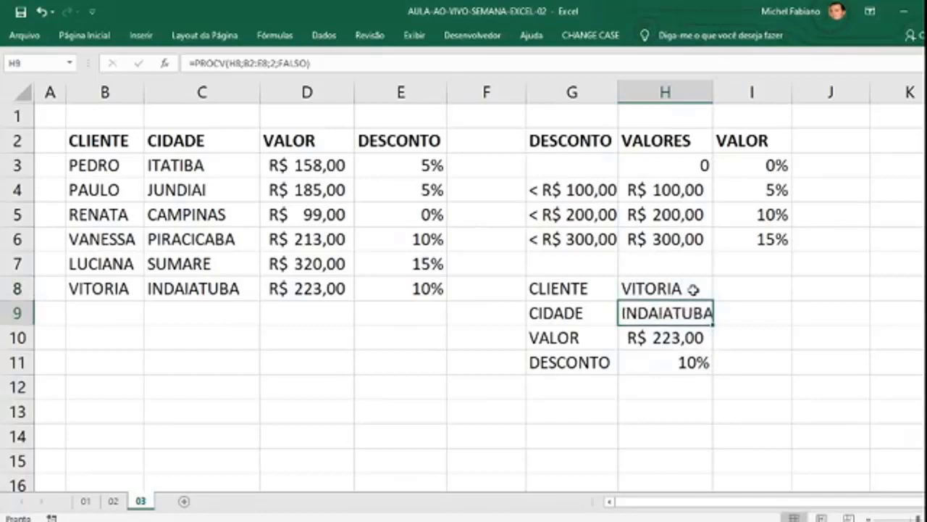
# - Turn the first client's discount in E3 into an amount with =D3*PROCV(D3;H2:I6;2;VERDADEIRO)
pyautogui.click(425, 167)
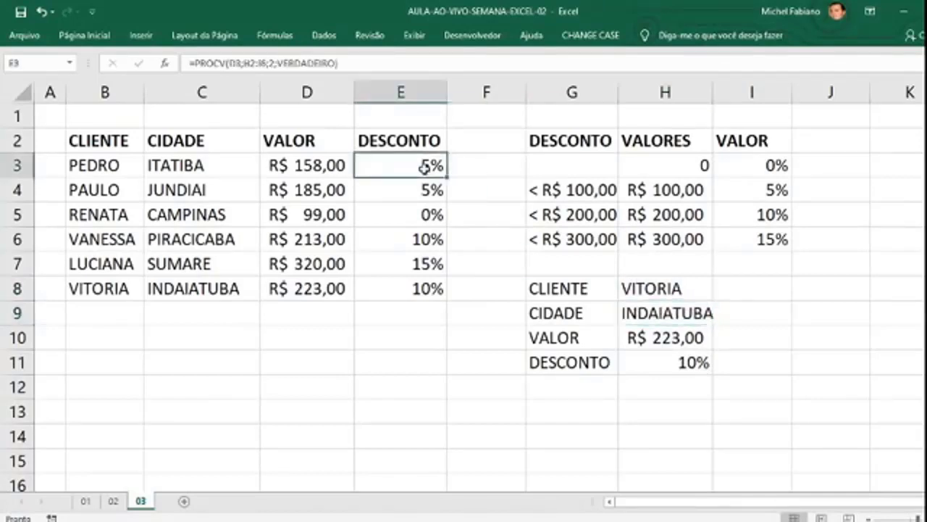
pyautogui.doubleClick(425, 166)
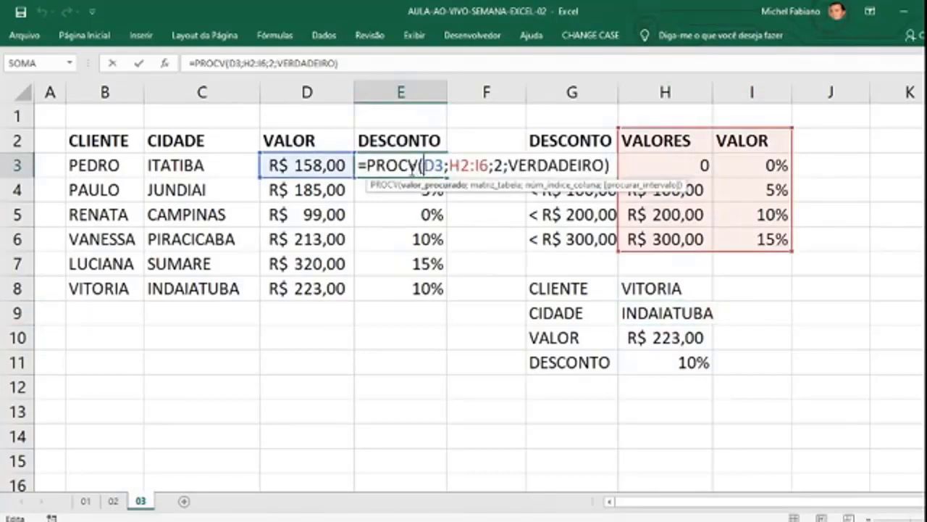
pyautogui.click(366, 166)
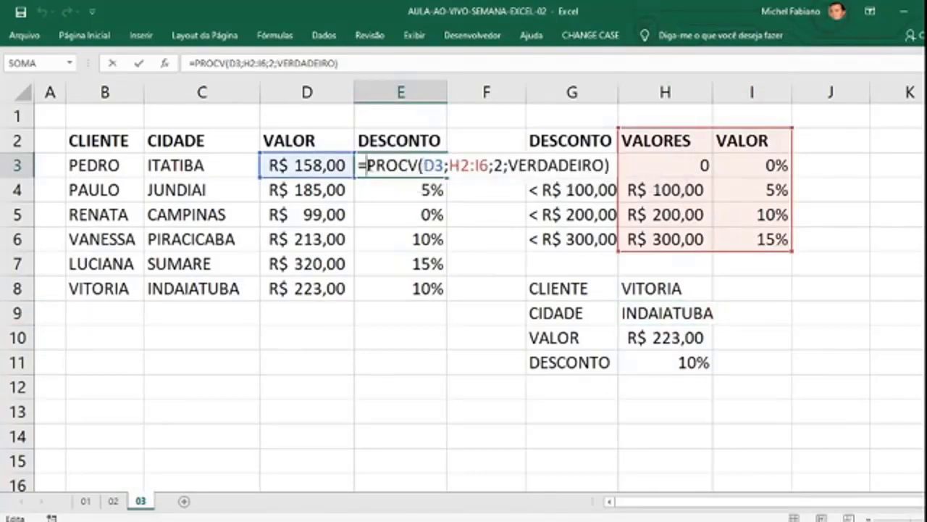
pyautogui.click(319, 165)
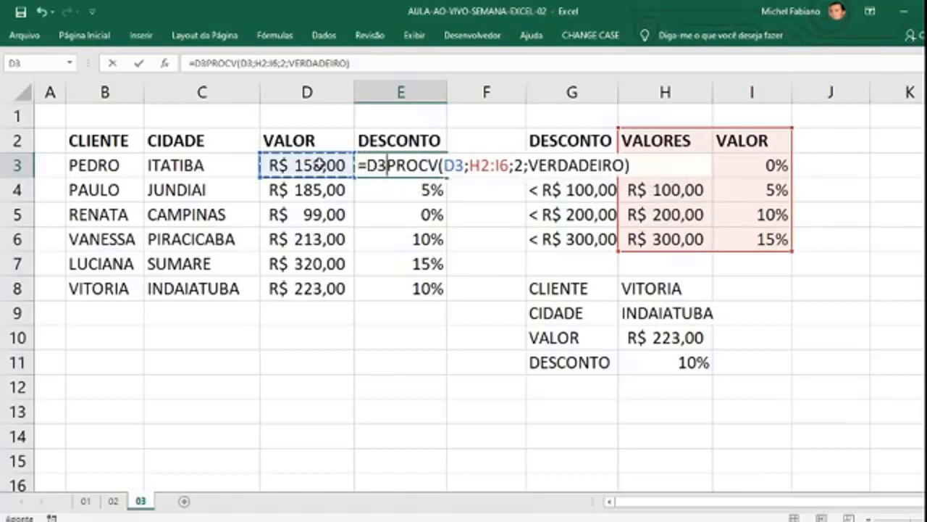
pyautogui.write('*')
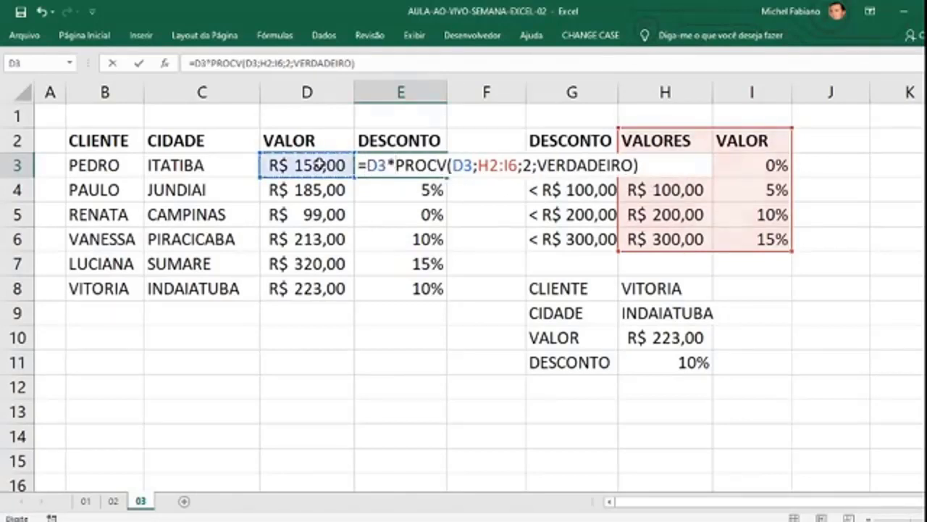
pyautogui.press('Return')
pyautogui.press('Up')
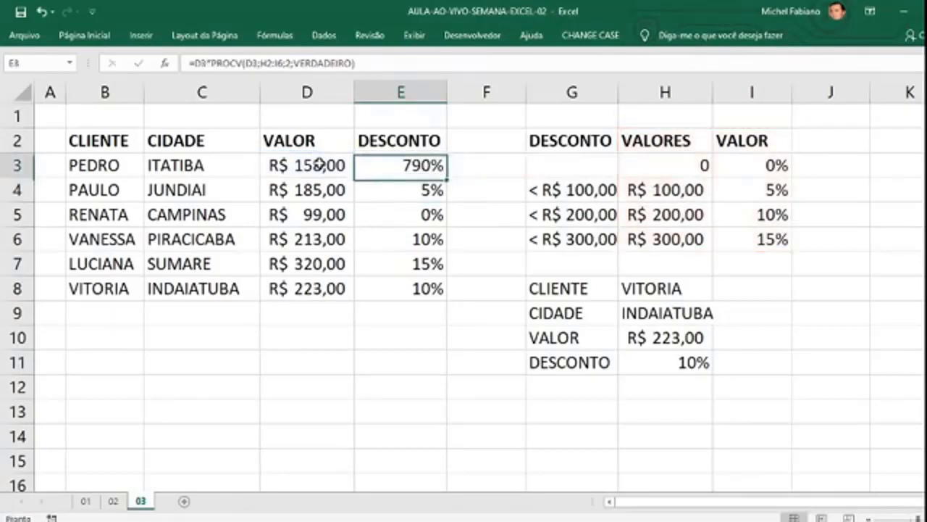
# - Format the first client's discount in E3 as R$ accounting currency and review its formula
pyautogui.click(84, 35)
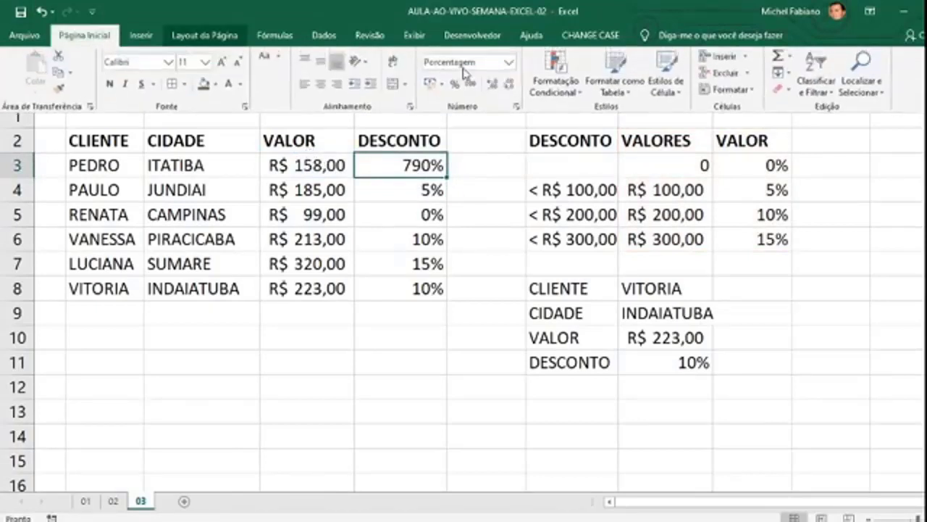
pyautogui.click(430, 86)
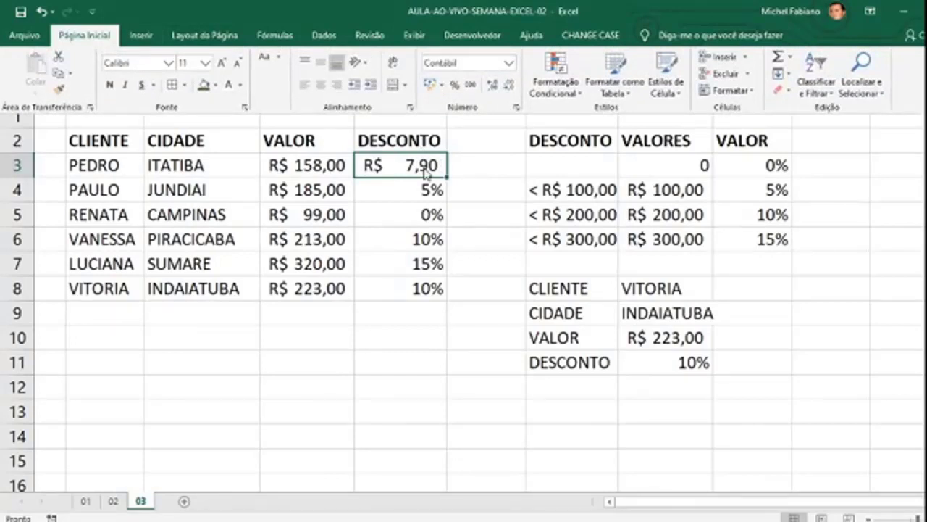
pyautogui.click(423, 190)
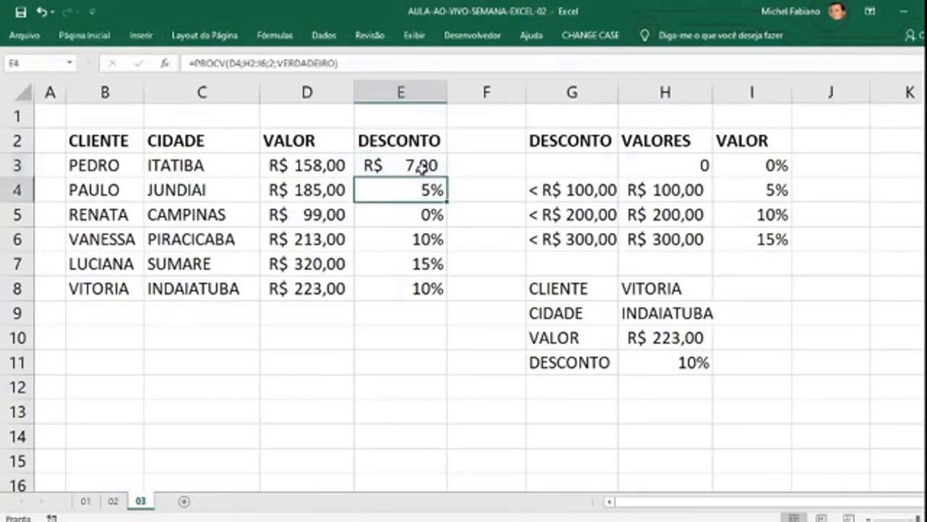
pyautogui.doubleClick(425, 167)
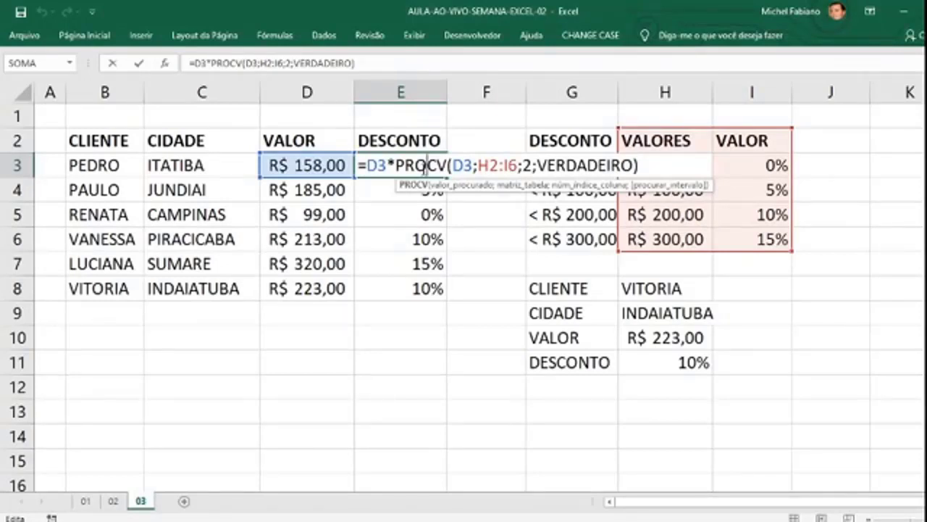
pyautogui.press('Return')
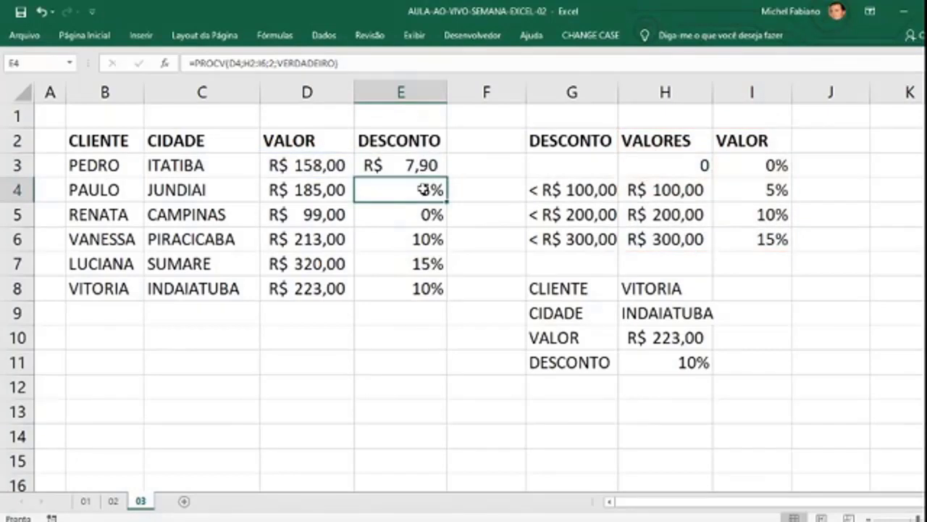
# - Turn the second client's discount in E4 into an amount with =D4*PROCV(D4;H2:I6;2;VERDADEIRO)
pyautogui.doubleClick(424, 189)
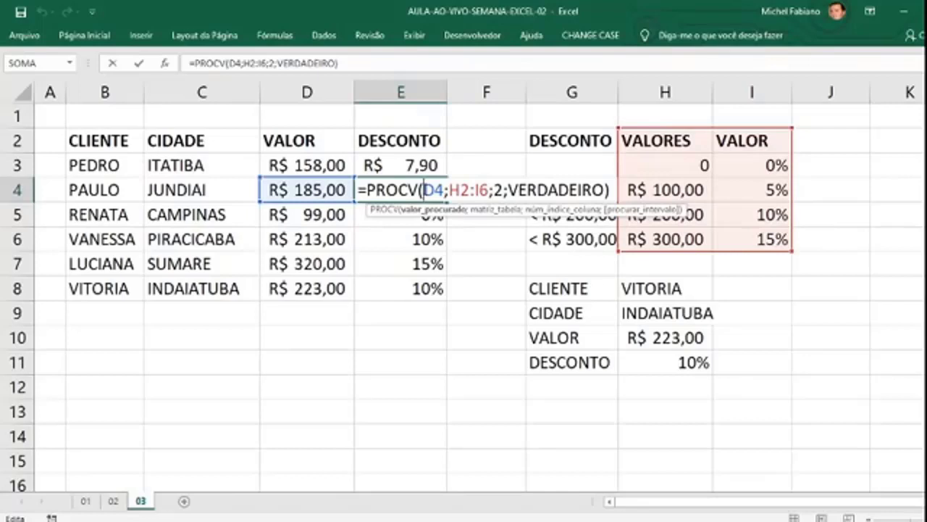
pyautogui.press('Return')
pyautogui.doubleClick(371, 190)
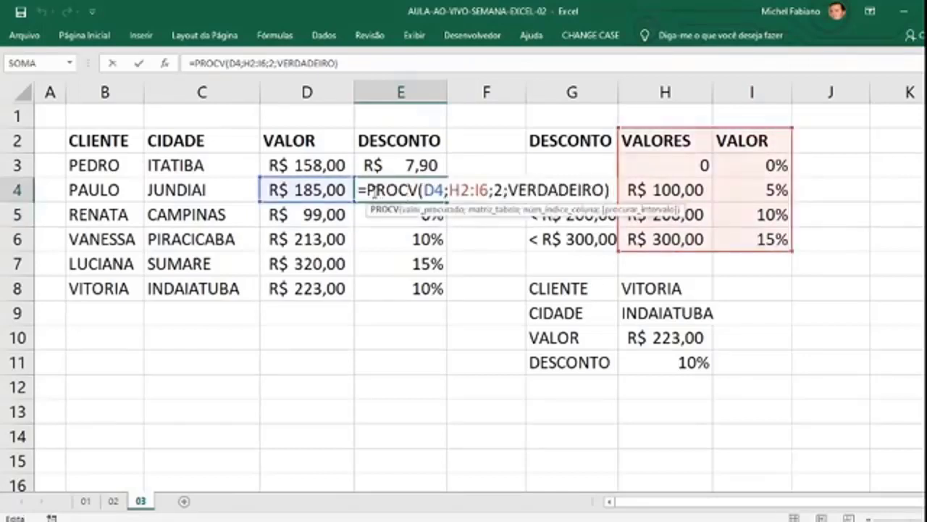
pyautogui.click(313, 185)
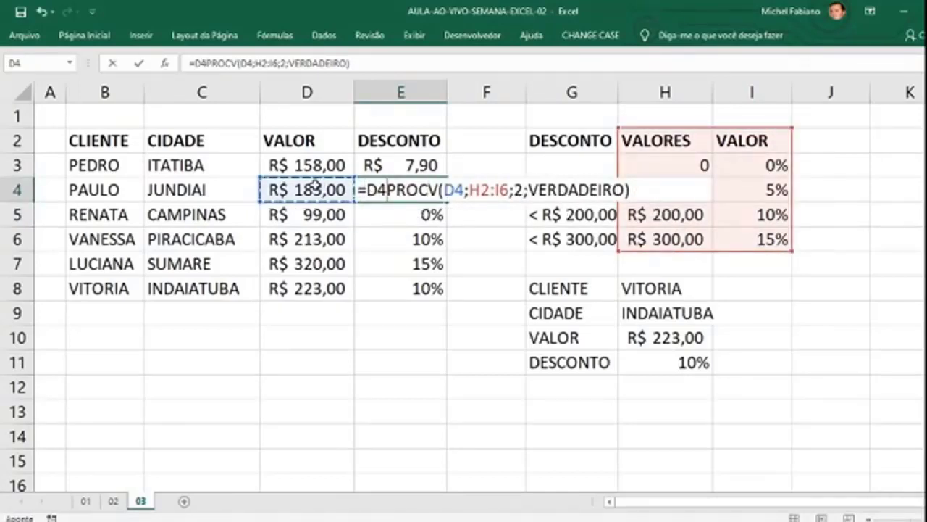
pyautogui.write('*')
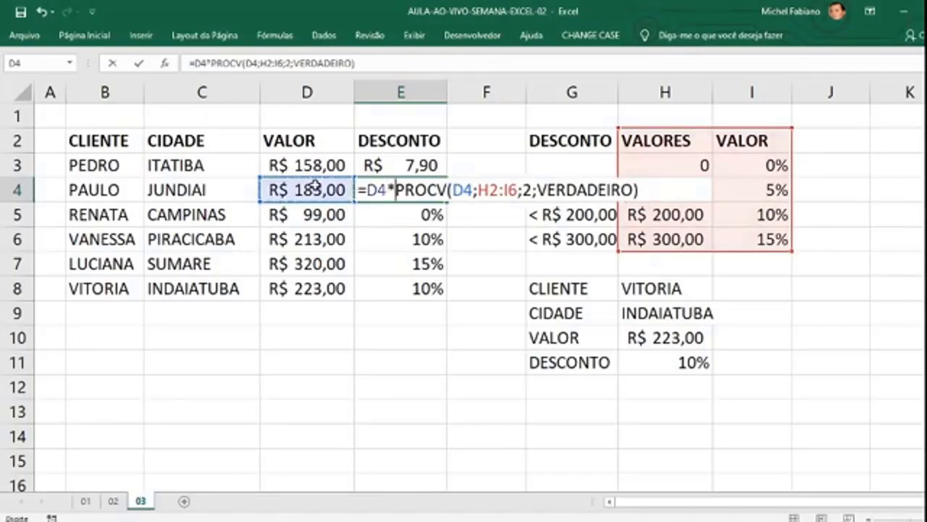
pyautogui.press('Return')
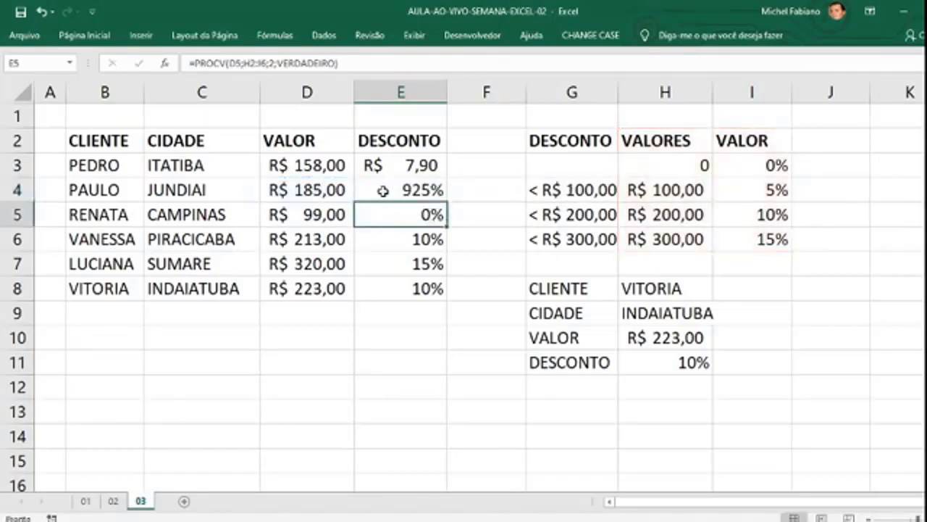
# - Format the remaining discounts in E4:E8 as R$ accounting currency
pyautogui.moveTo(384, 186); pyautogui.dragTo(400, 288)
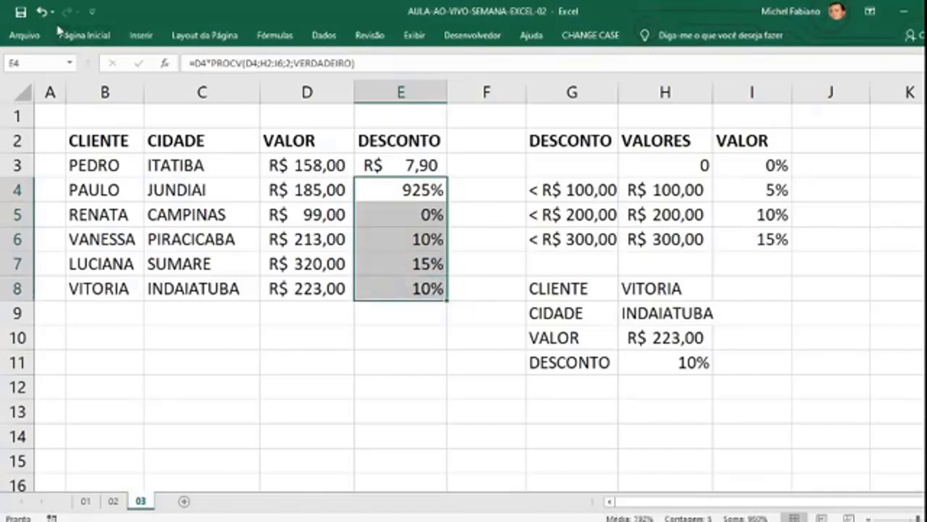
pyautogui.click(80, 35)
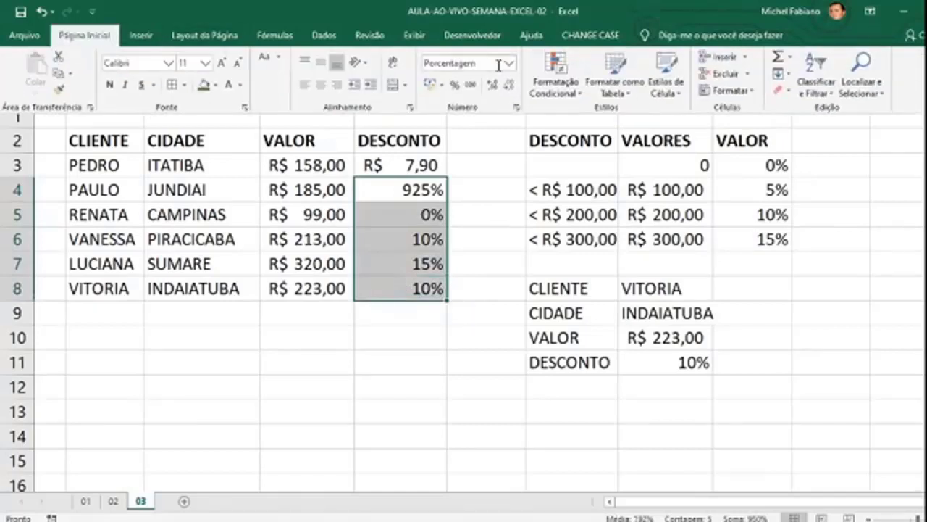
pyautogui.click(429, 84)
# - Turn the third client's discount in E5 into an amount with =D5*PROCV(D5;H2:I6;2;VERDADEIRO)
pyautogui.click(419, 215)
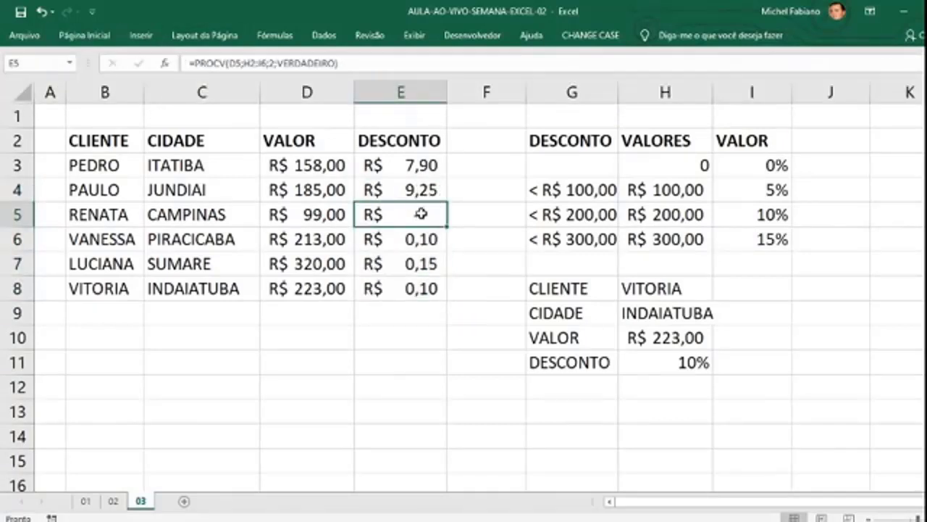
pyautogui.doubleClick(421, 214)
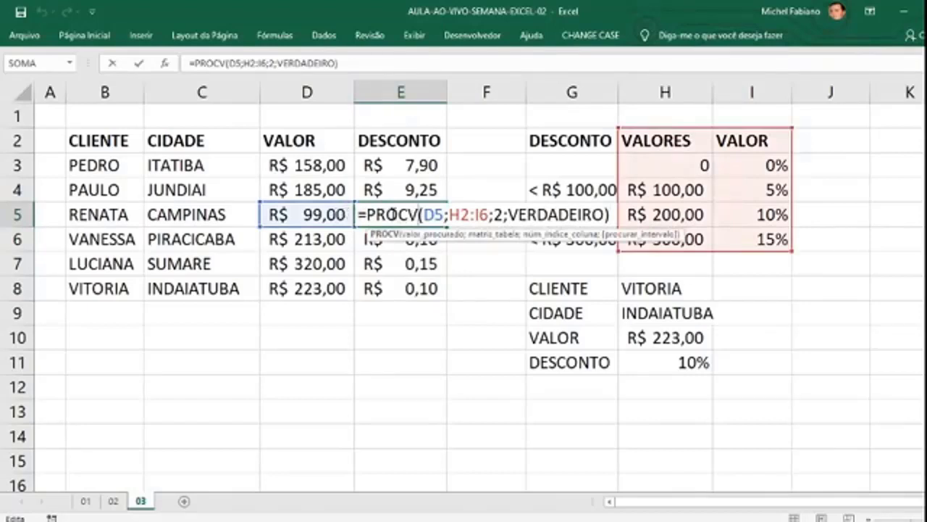
pyautogui.click(367, 215)
pyautogui.click(310, 215)
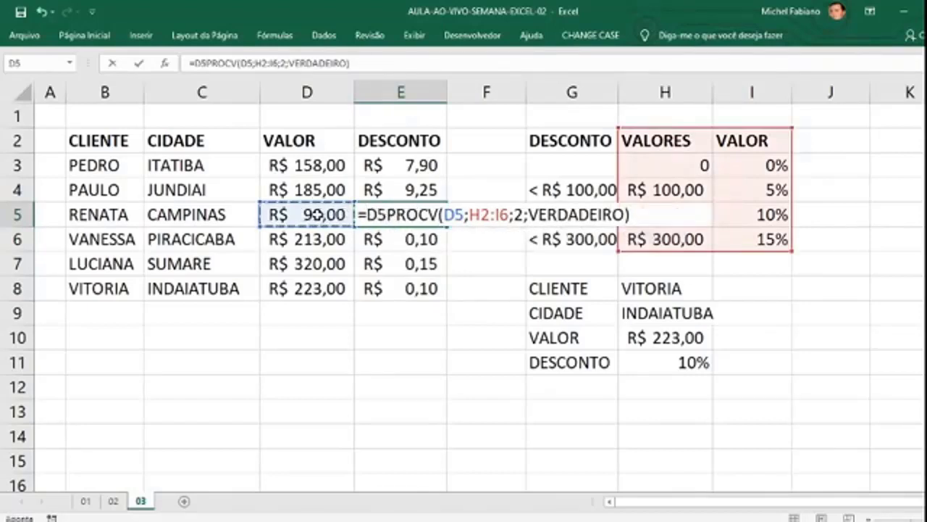
pyautogui.write('*')
pyautogui.press('Return')
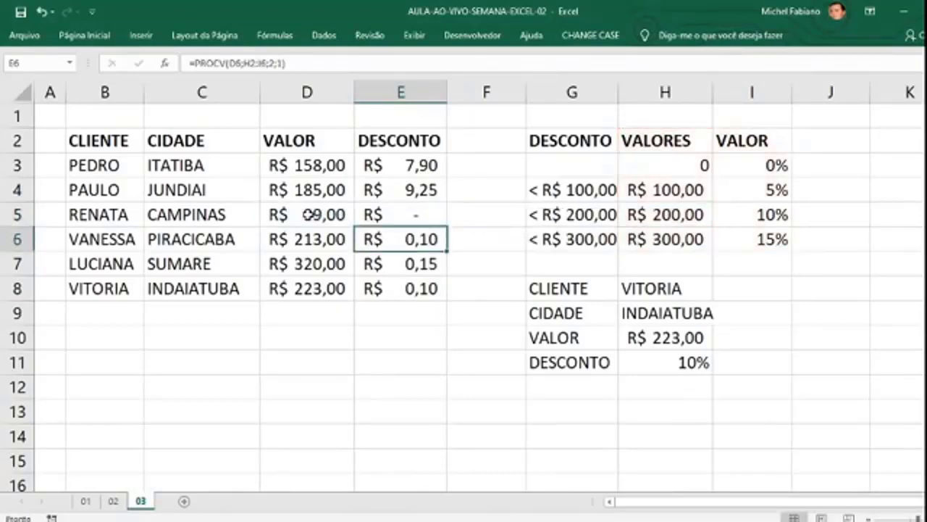
# - Turn the fourth client's discount in E6 into an amount with =D6*PROCV(D6;H2:I6;2;1)
pyautogui.doubleClick(393, 237)
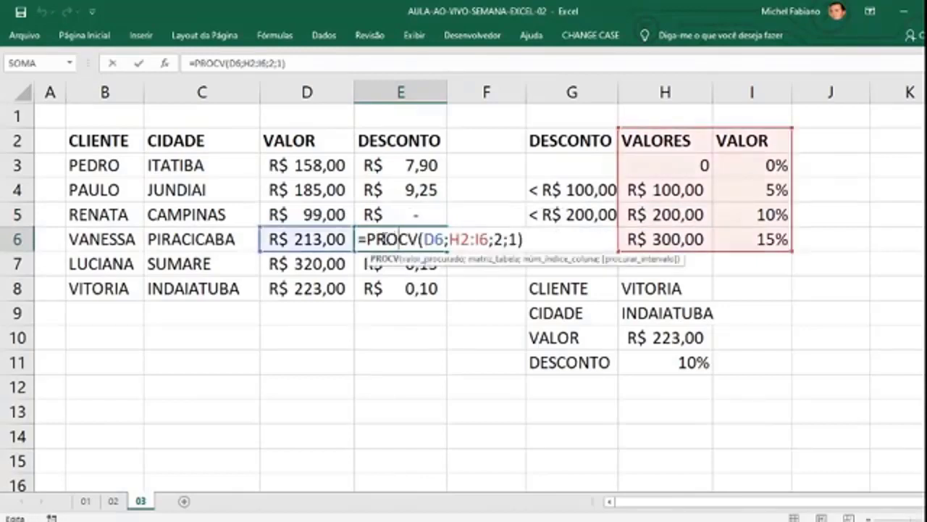
pyautogui.click(363, 239)
pyautogui.click(319, 239)
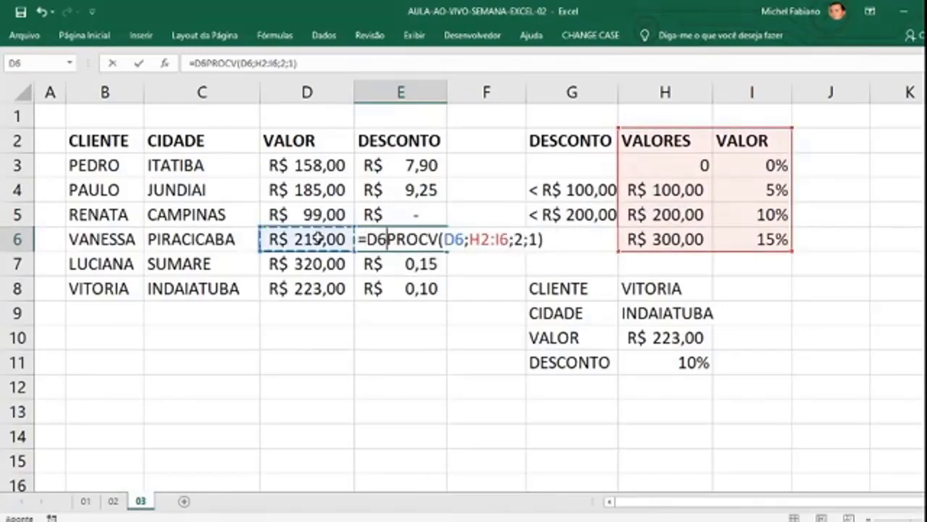
pyautogui.write('*')
pyautogui.press('Return')
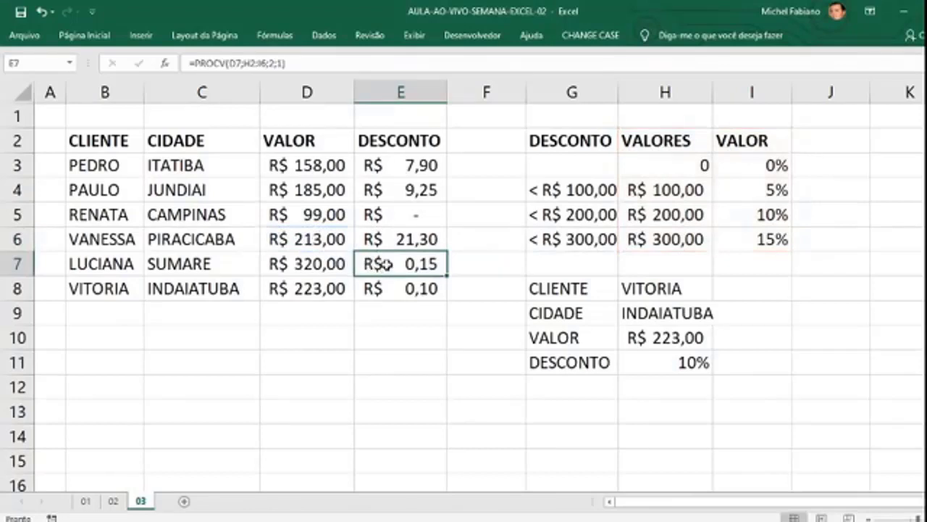
# - Turn the fifth client's discount in E7 into an amount with =D7*PROCV(D7;H2:I6;2;1)
pyautogui.press('F2')
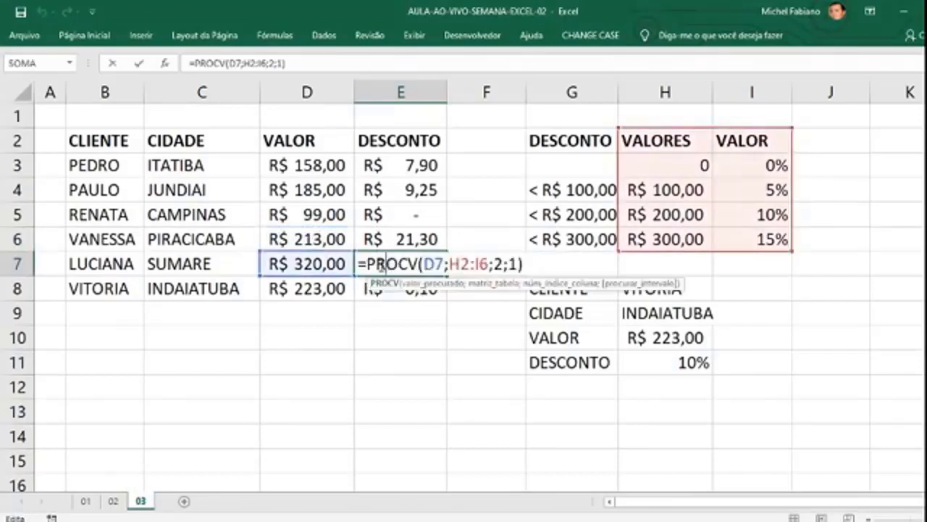
pyautogui.click(319, 264)
pyautogui.write('*')
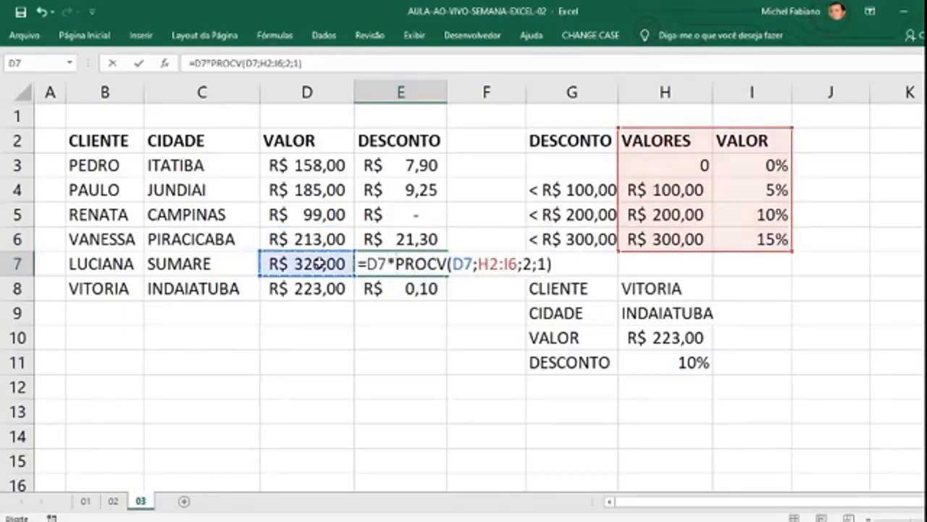
pyautogui.press('Return')
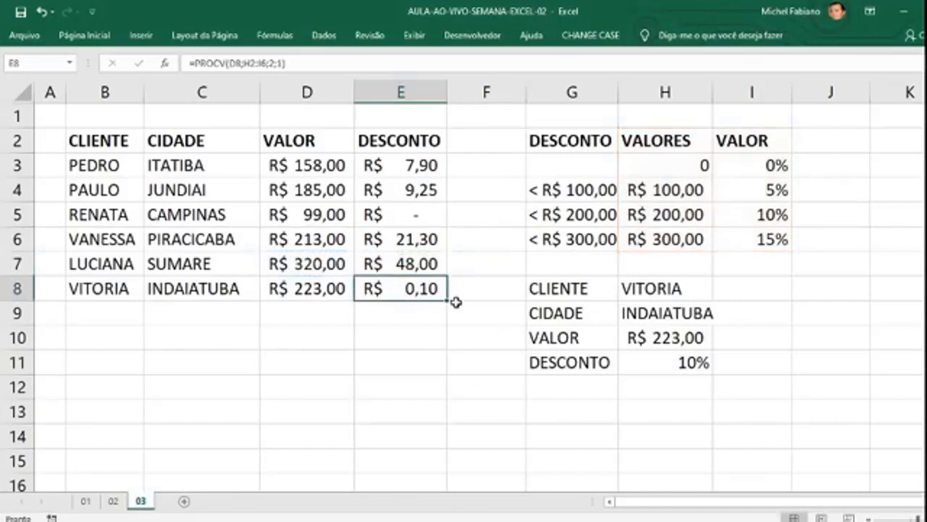
# - Turn the last client's discount in E8 into an amount with =D8*PROCV(D8;H2:I6;2;1)
pyautogui.doubleClick(400, 292)
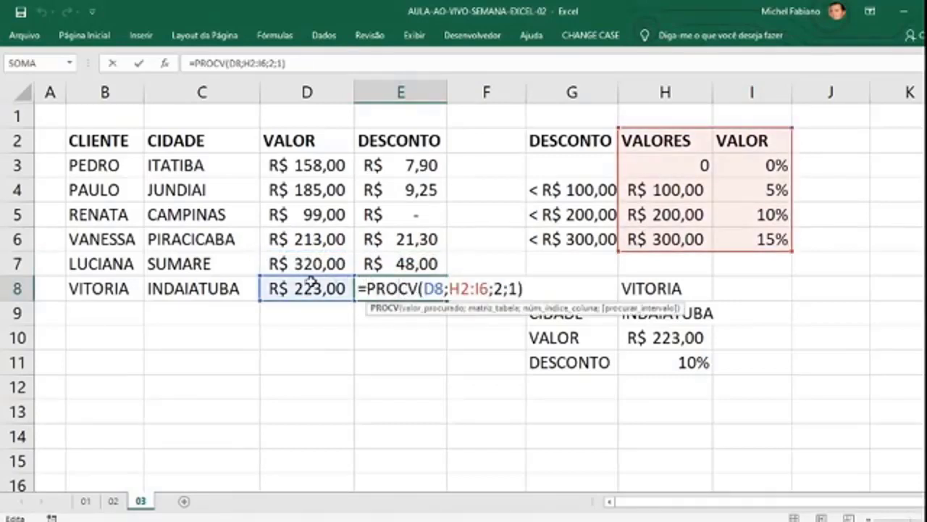
pyautogui.click(336, 290)
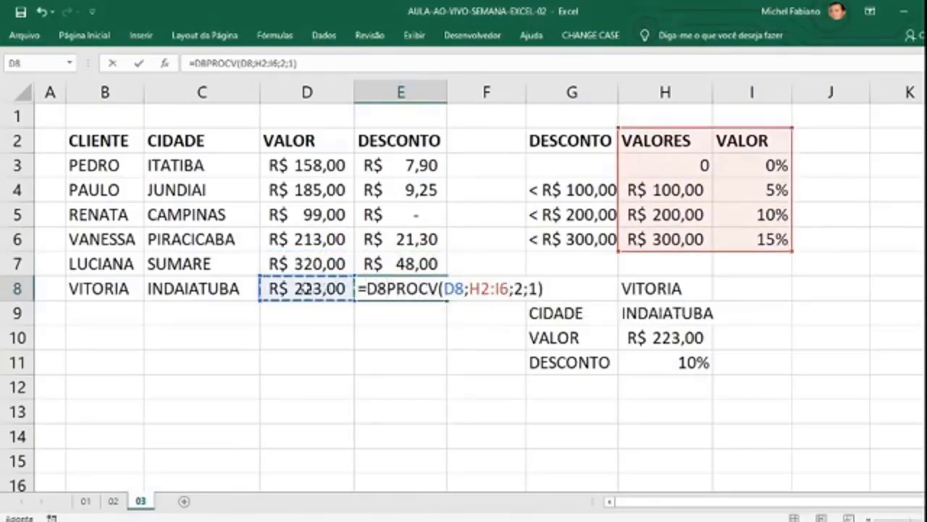
pyautogui.write('*')
pyautogui.press('Return')
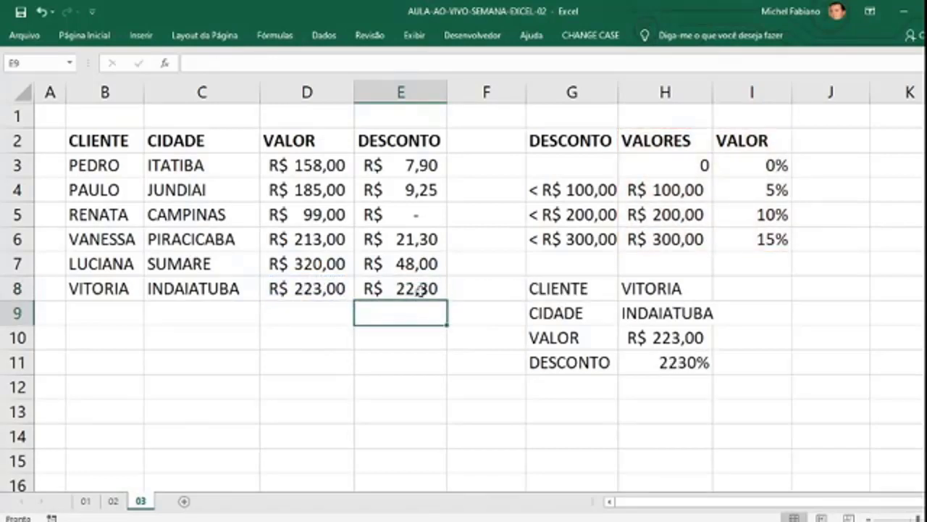
# - Format the lookup's DESCONTO result in H11 as R$ accounting currency
pyautogui.click(667, 363)
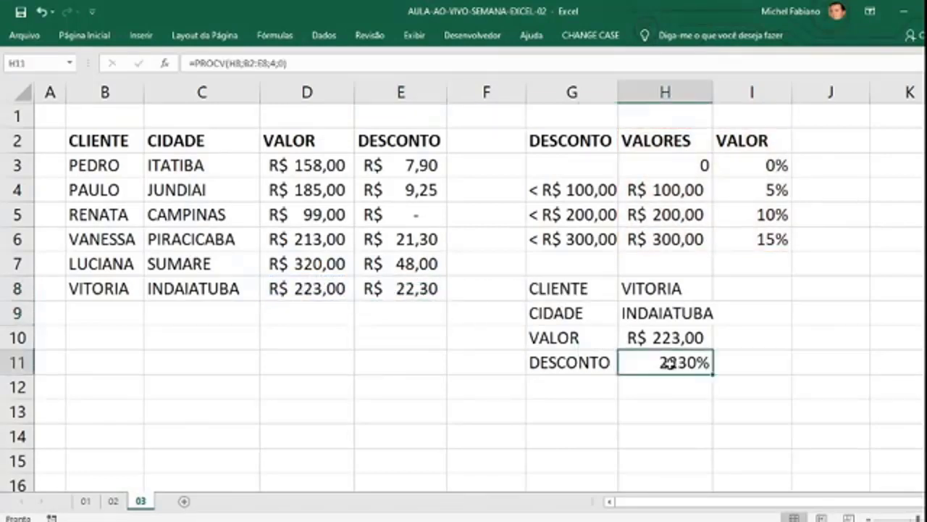
pyautogui.click(69, 35)
pyautogui.click(432, 85)
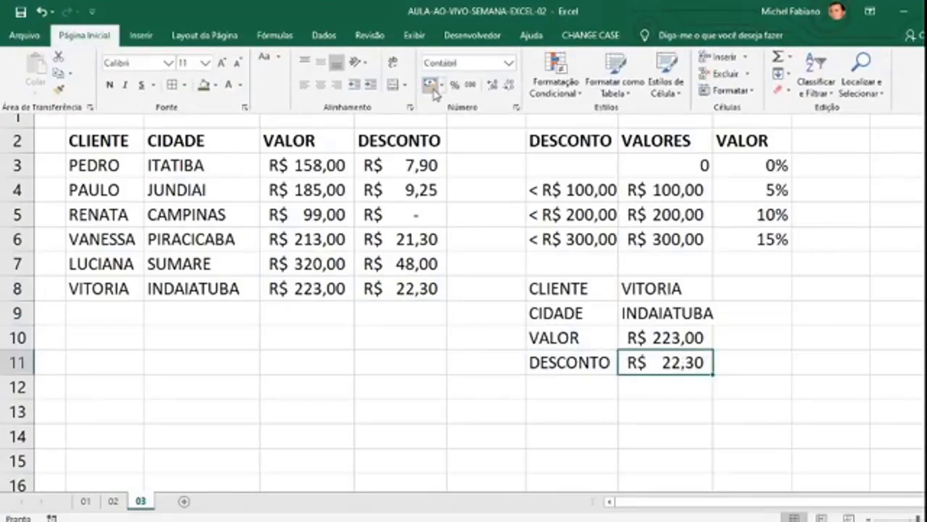
pyautogui.click(699, 297)
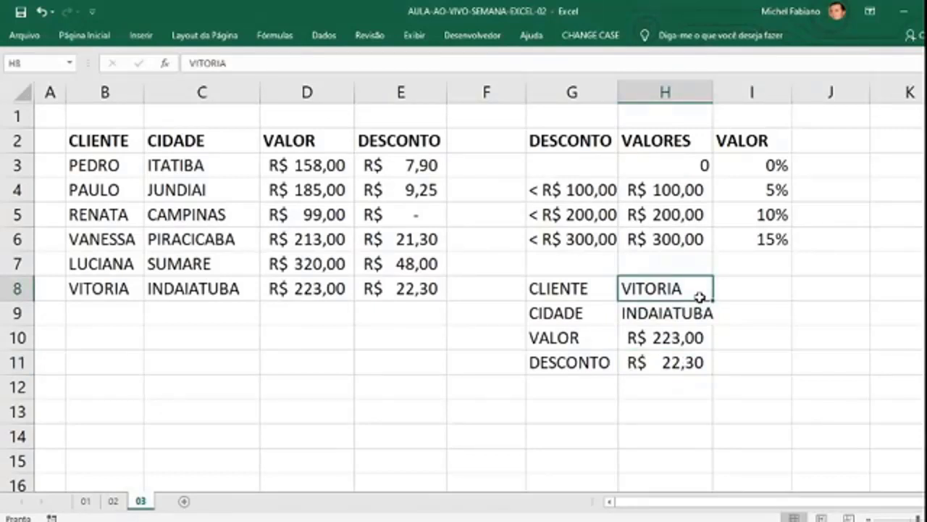
# - List the function names SOMA, MEDIA, MÍNIMO, MÁXIMO, SOMASE and SOMASES in C10:C15
pyautogui.click(192, 341)
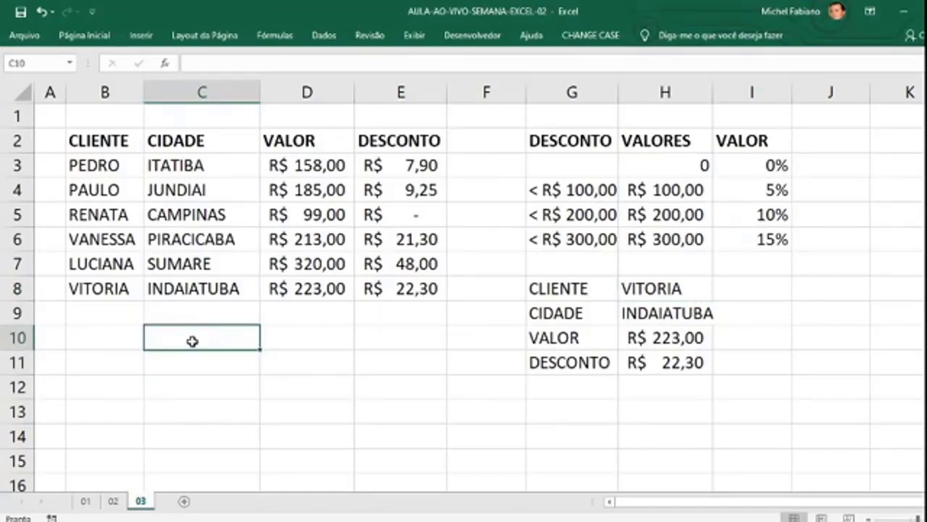
pyautogui.write('SOMA')
pyautogui.press('Return')
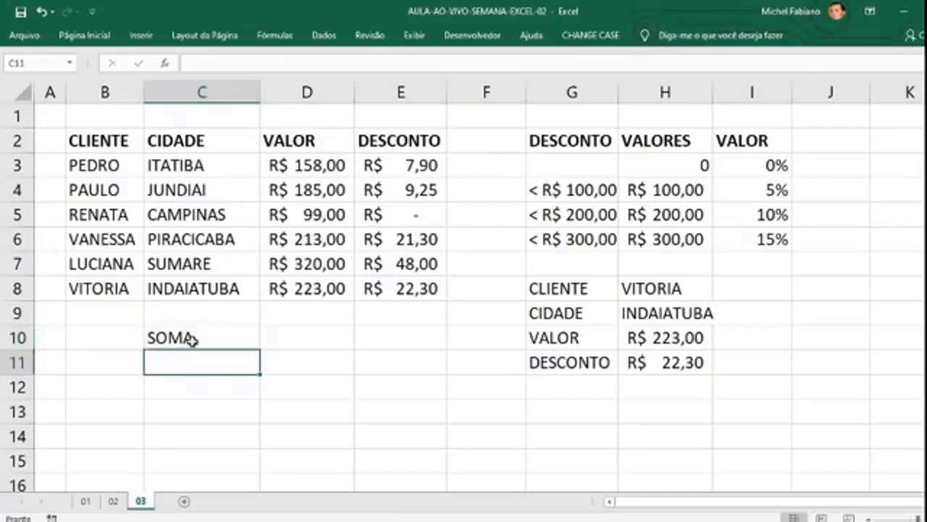
pyautogui.write('MEDIA')
pyautogui.press('Return')
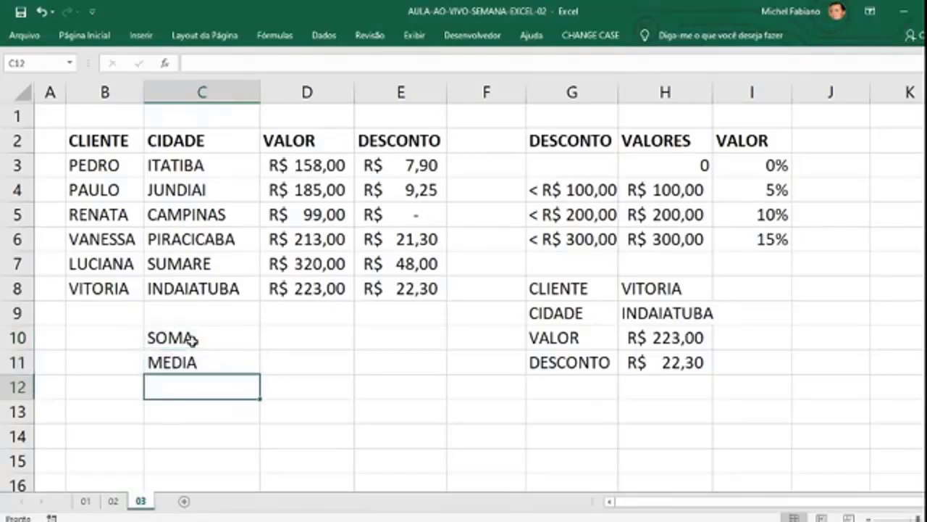
pyautogui.write('MÍNIM')
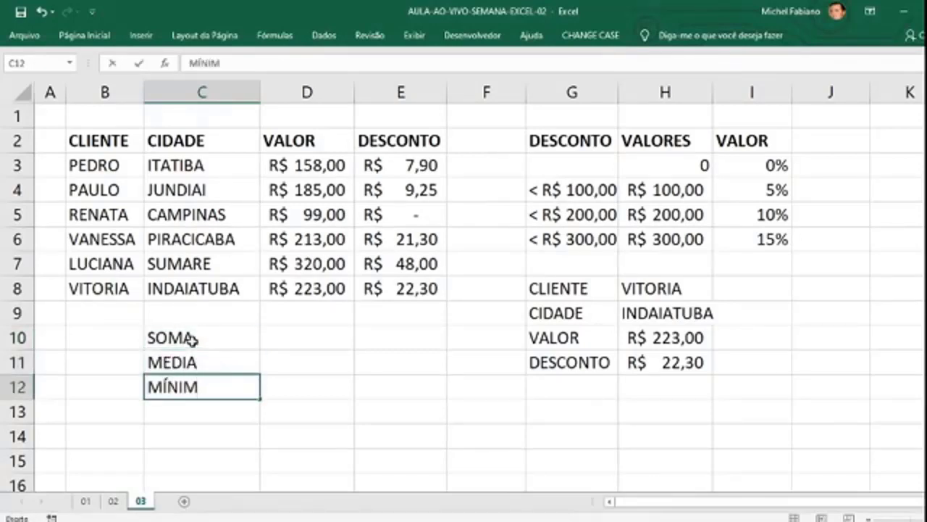
pyautogui.write('O')
pyautogui.press('Return')
pyautogui.write('MÁXIMO')
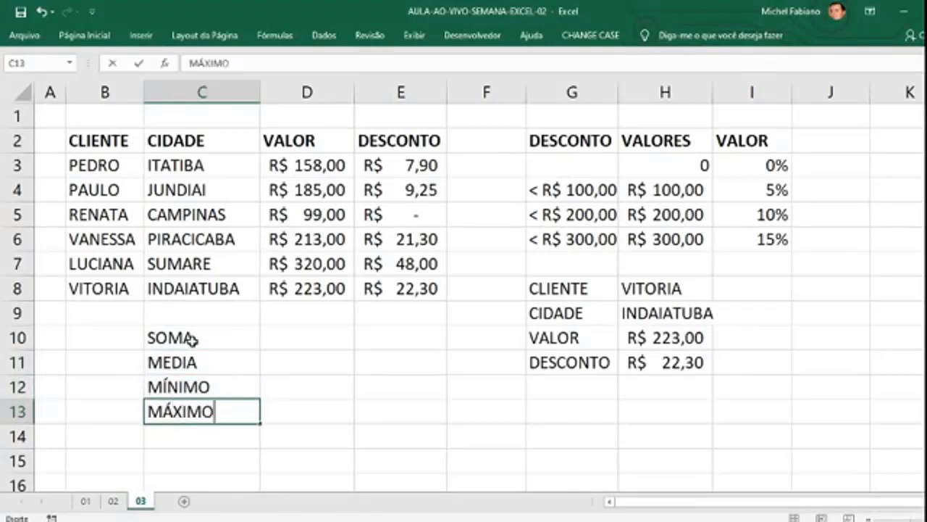
pyautogui.press('Return')
pyautogui.write('SOMASE')
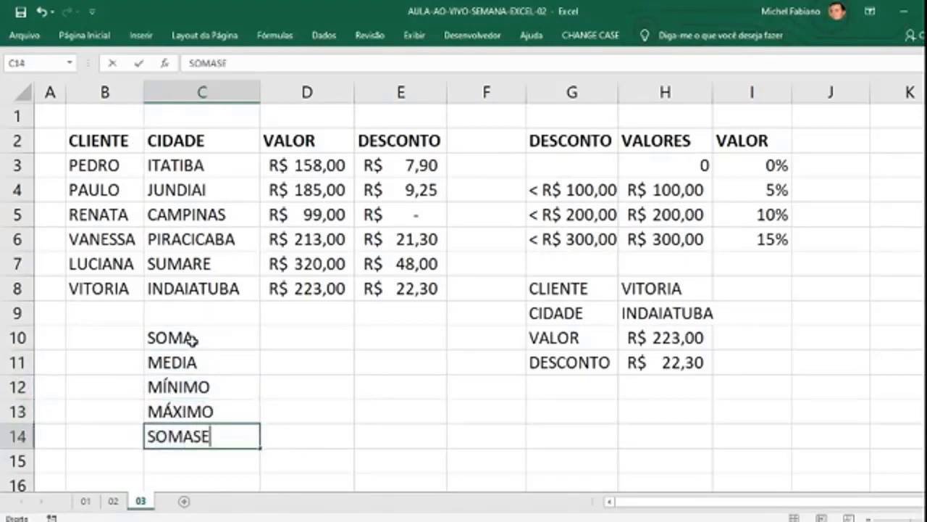
pyautogui.press('Return')
pyautogui.write('SOMASES')
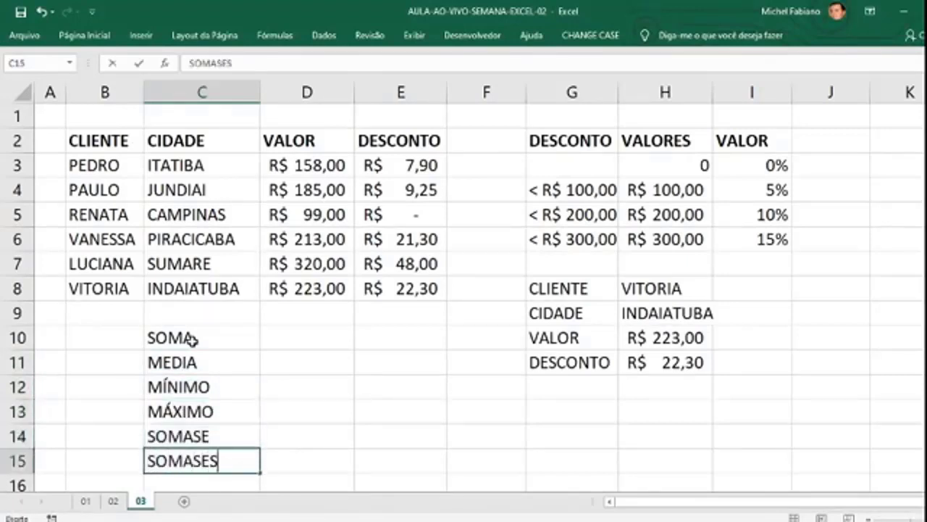
pyautogui.press('Tab')
# - Continue the function list in D10:D12 with SE, PROCV and PROCH
pyautogui.press('Up')
pyautogui.press('Up')
pyautogui.press('Up')
pyautogui.press('Up')
pyautogui.press('Up')
pyautogui.write('S')
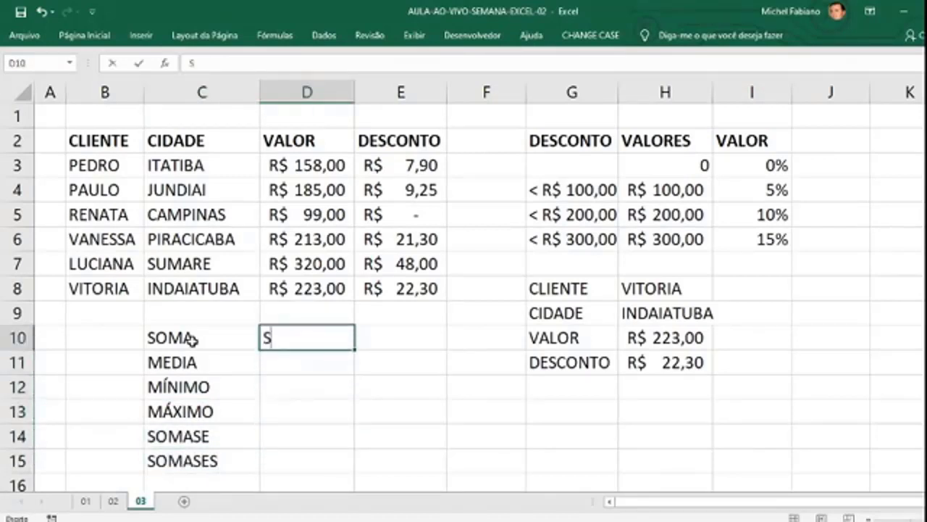
pyautogui.write('E')
pyautogui.press('Return')
pyautogui.write('PROCV')
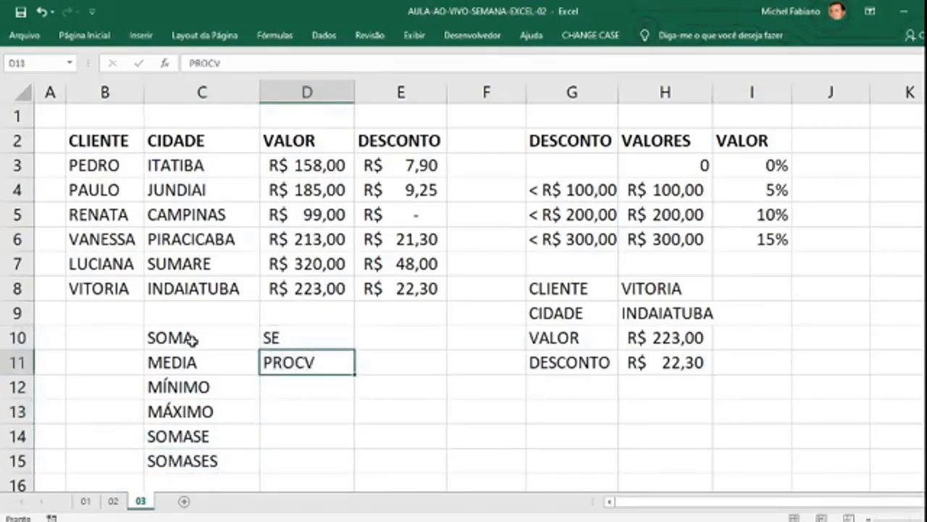
pyautogui.press('Return')
pyautogui.write('PROC')
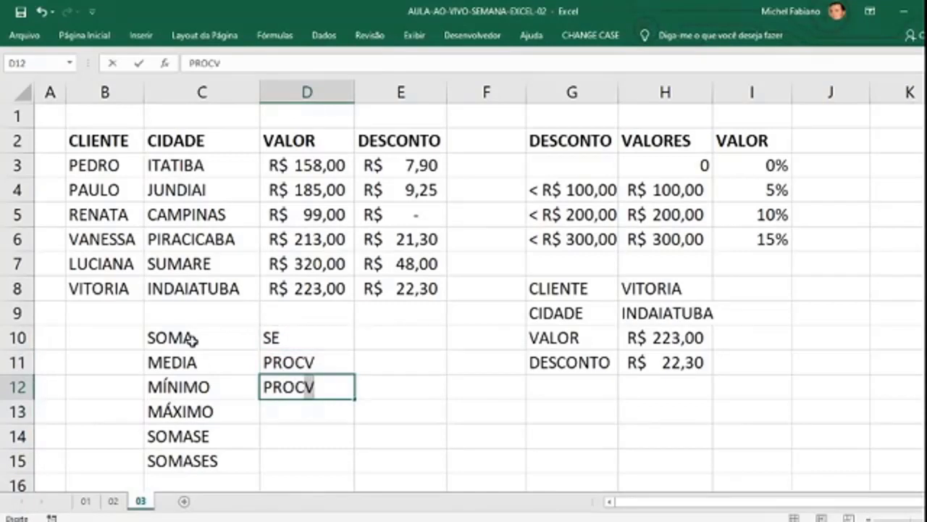
pyautogui.write('H')
pyautogui.press('Tab')
# - Note VERDADEIRO E FALSO in E11 beside PROCV and copy it to E12 beside PROCH
pyautogui.press('Up')
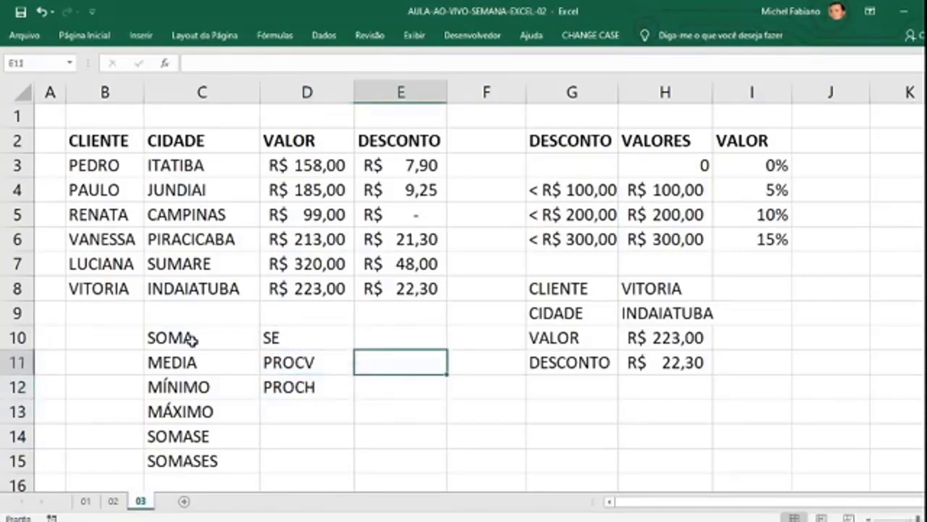
pyautogui.write('VERD')
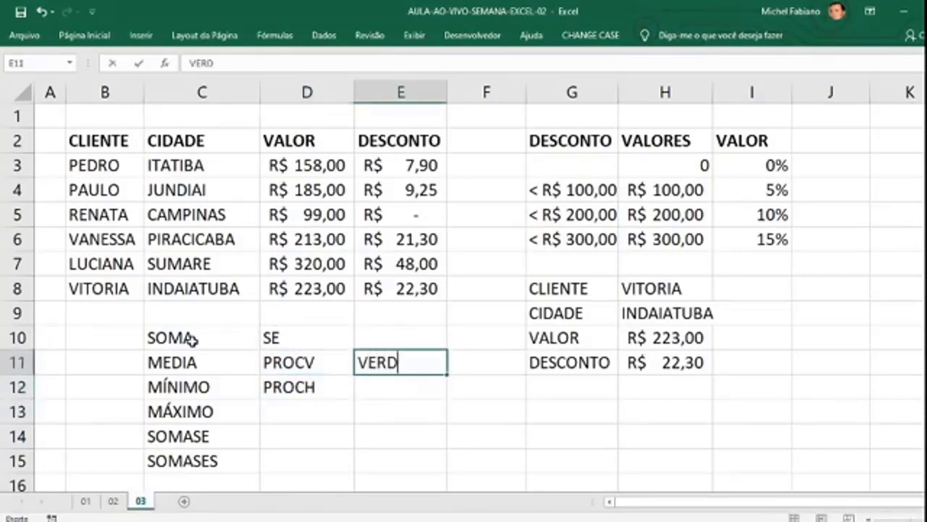
pyautogui.write('ADEIRO E FALSO')
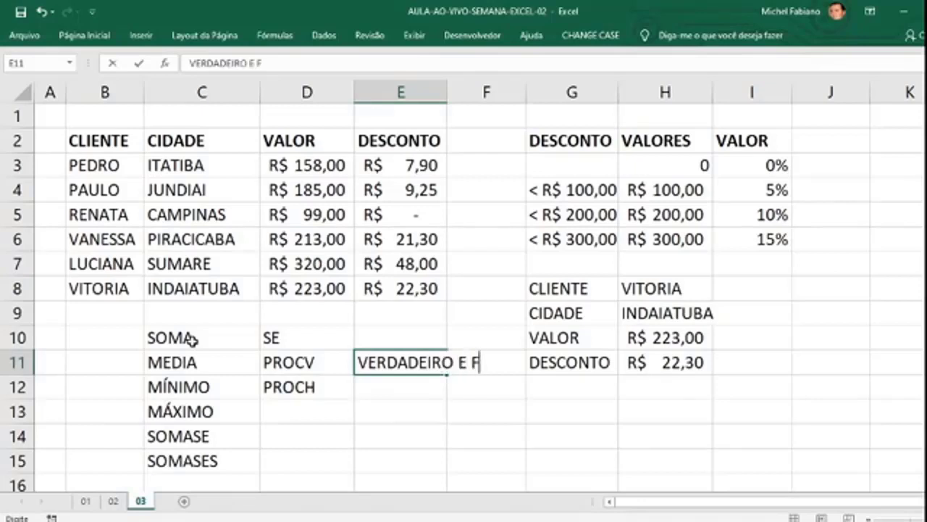
pyautogui.press('Return')
pyautogui.press('Up')
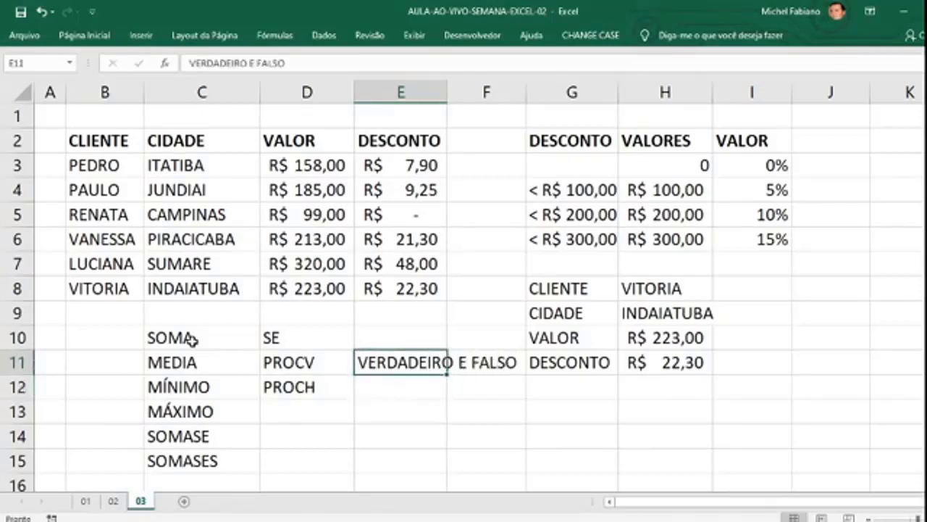
pyautogui.hotkey('ctrl', 'c')
pyautogui.press('Down')
pyautogui.hotkey('ctrl', 'v')
pyautogui.press('Escape')
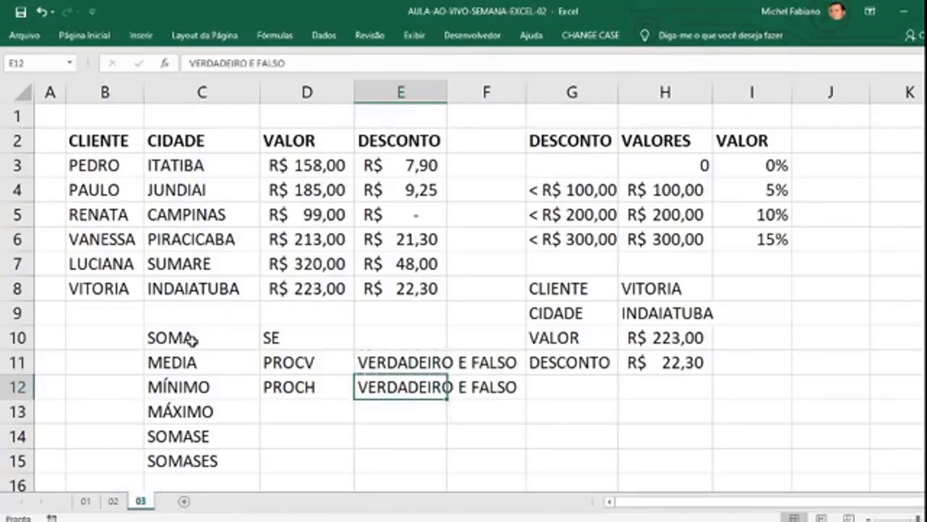
pyautogui.moveTo(192, 338); pyautogui.dragTo(310, 452)
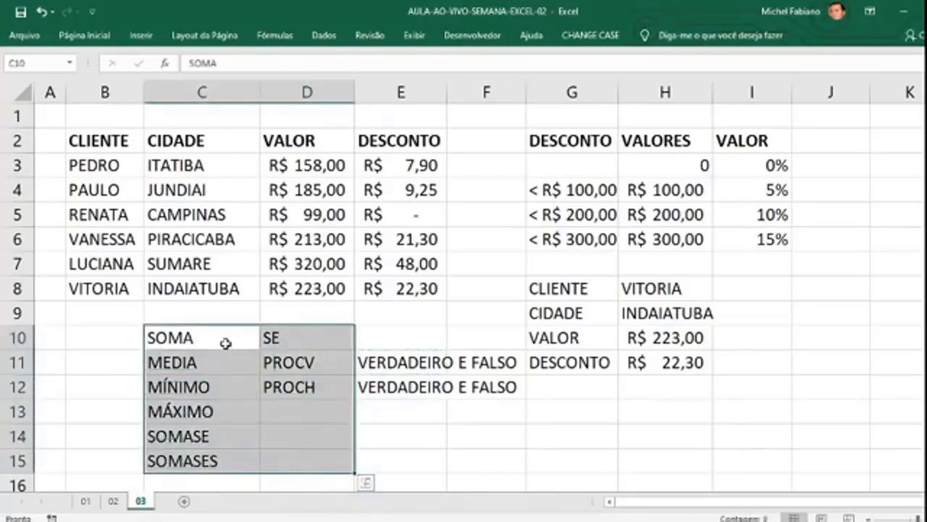
pyautogui.click(295, 385)
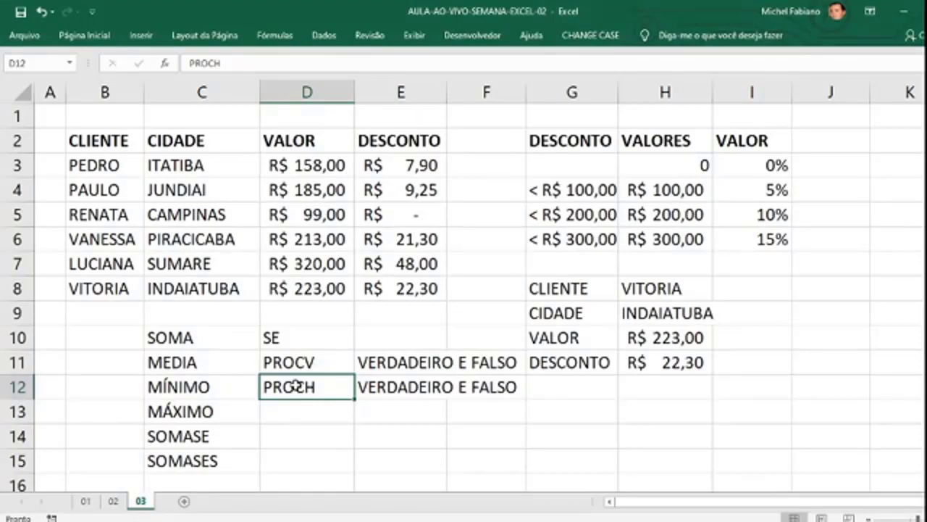
pyautogui.moveTo(196, 336); pyautogui.dragTo(286, 451)
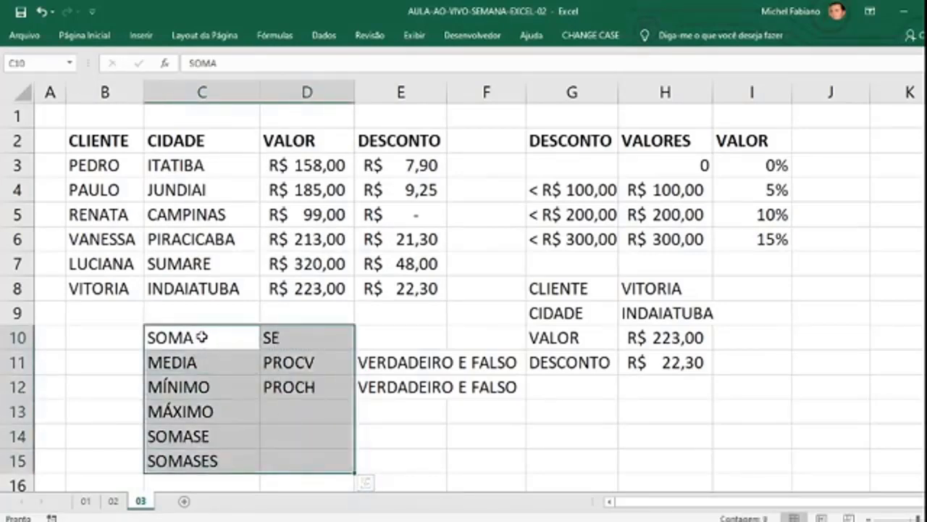
pyautogui.moveTo(203, 337); pyautogui.dragTo(269, 452)
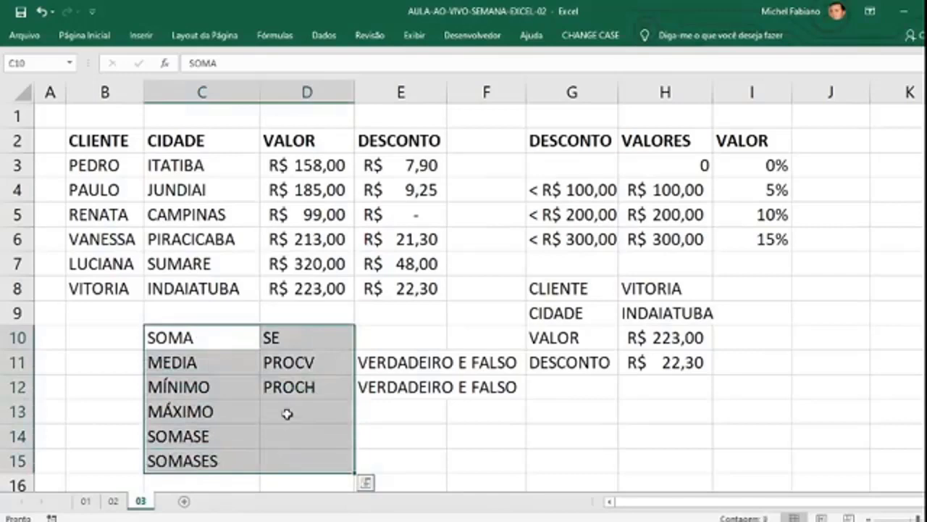
pyautogui.click(284, 339)
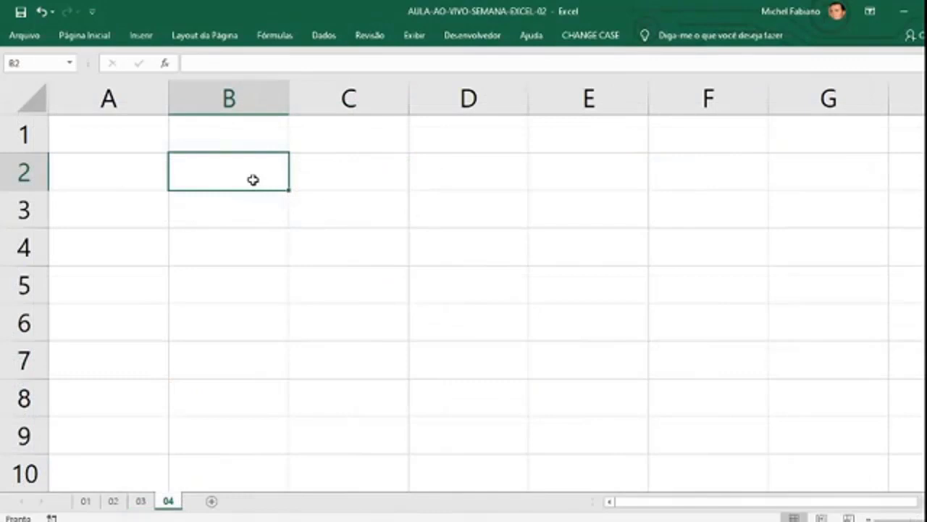
# - Enter the heading REGIÃO in B2 with the regions NORTE, SUL, LESTE and OESTE below it in B3:B6
pyautogui.write('REGIÃO')
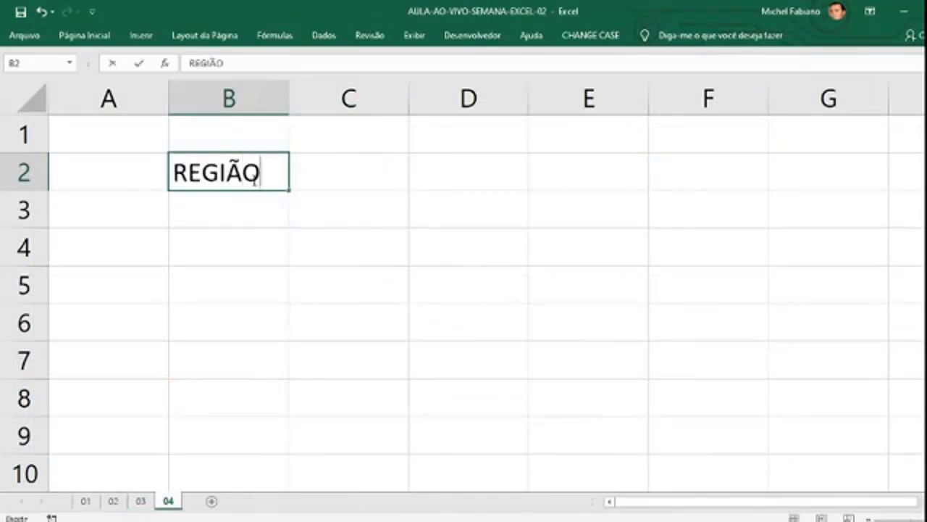
pyautogui.press('Return')
pyautogui.write('NORTE')
pyautogui.press('Return')
pyautogui.write('SUL')
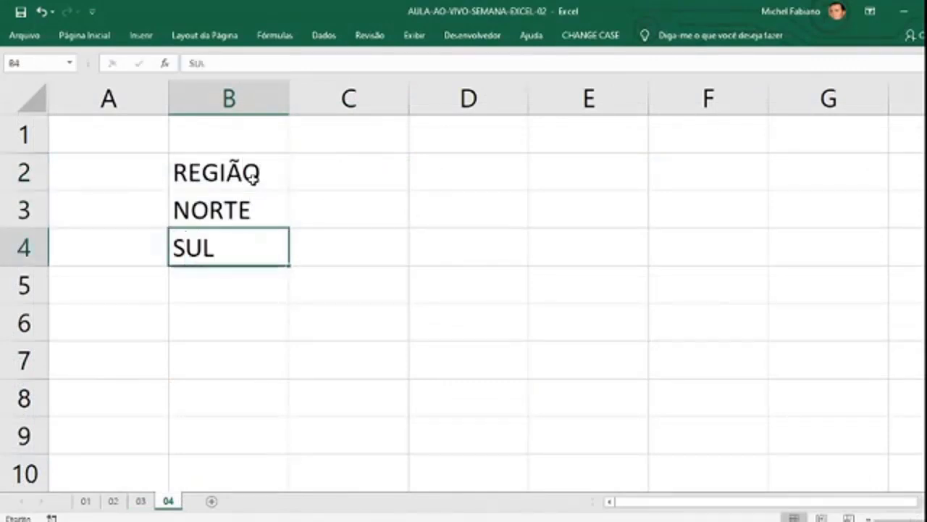
pyautogui.press('Return')
pyautogui.write('LESTE')
pyautogui.press('Return')
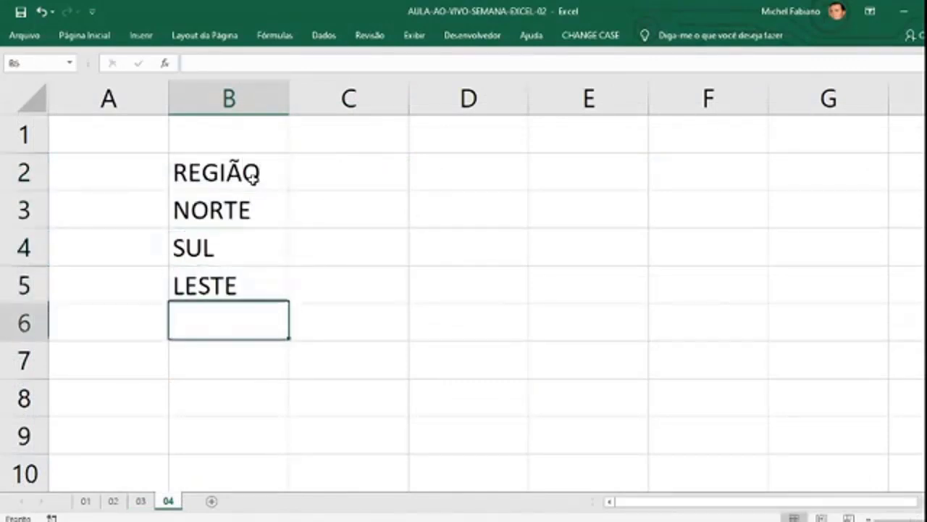
pyautogui.write('OESTYE')
pyautogui.press('BackSpace')
pyautogui.press('BackSpace')
pyautogui.write('E')
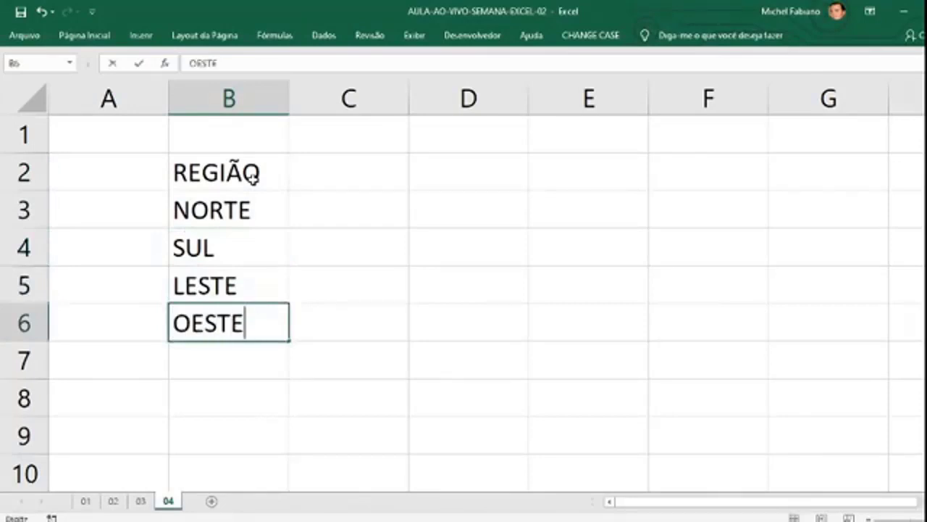
pyautogui.press('Tab')
# - Add a VALOR column in C2 with the values 125, 156, 189 and 250 in C3:C6
pyautogui.press('Up')
pyautogui.press('Up')
pyautogui.press('Up')
pyautogui.press('Up')
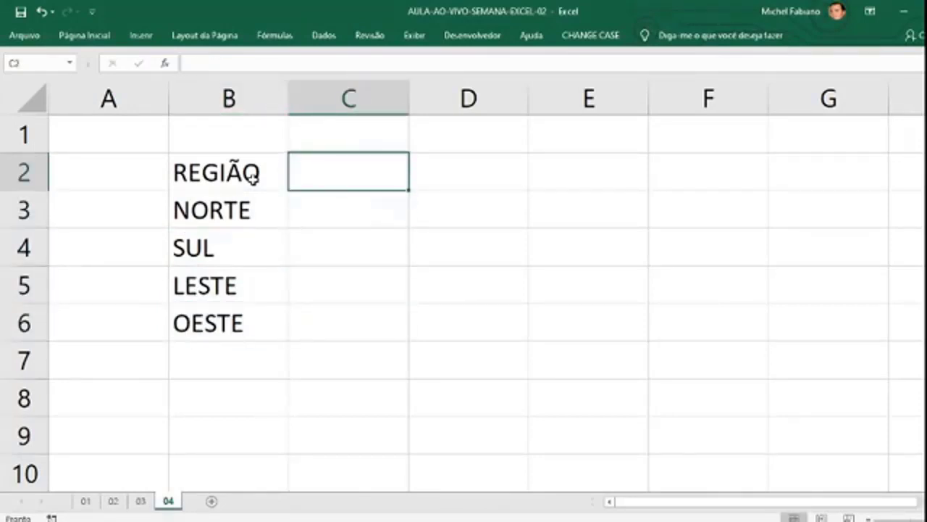
pyautogui.write('VALOR')
pyautogui.press('Return')
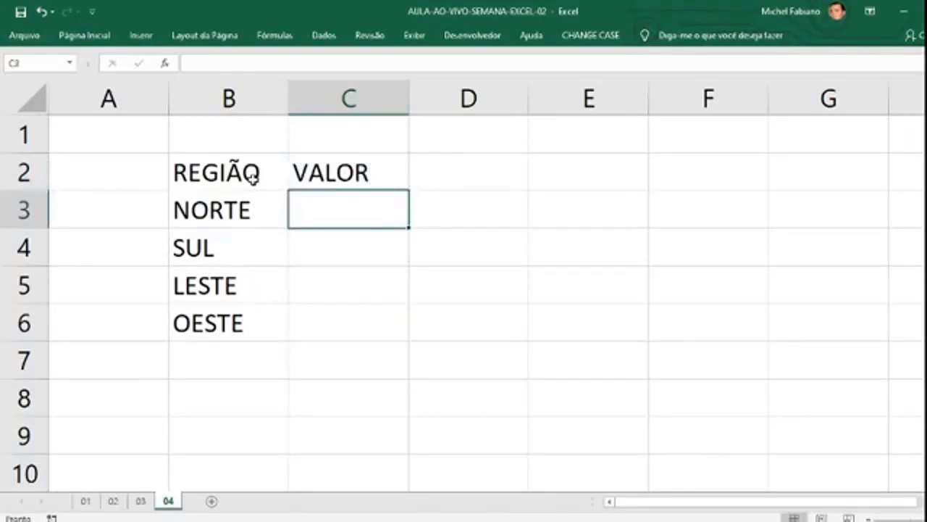
pyautogui.write('125')
pyautogui.press('Return')
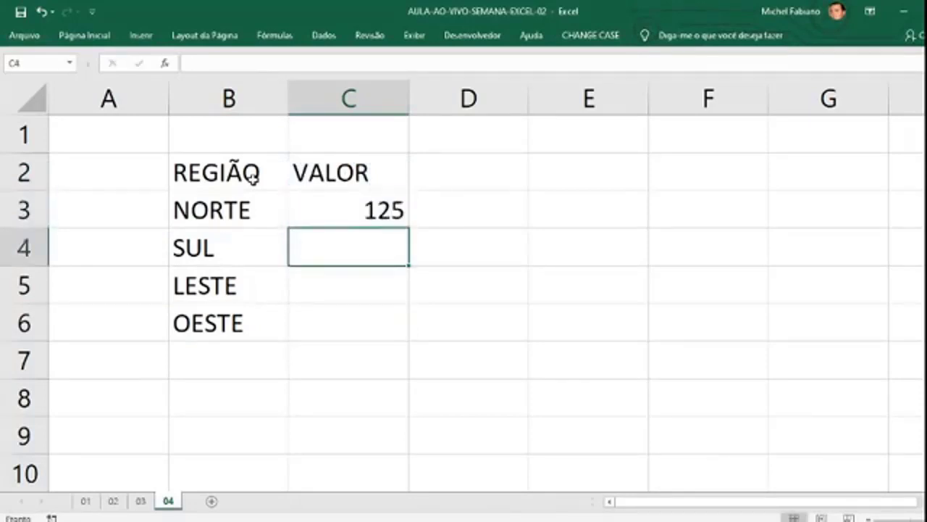
pyautogui.write('156')
pyautogui.press('Return')
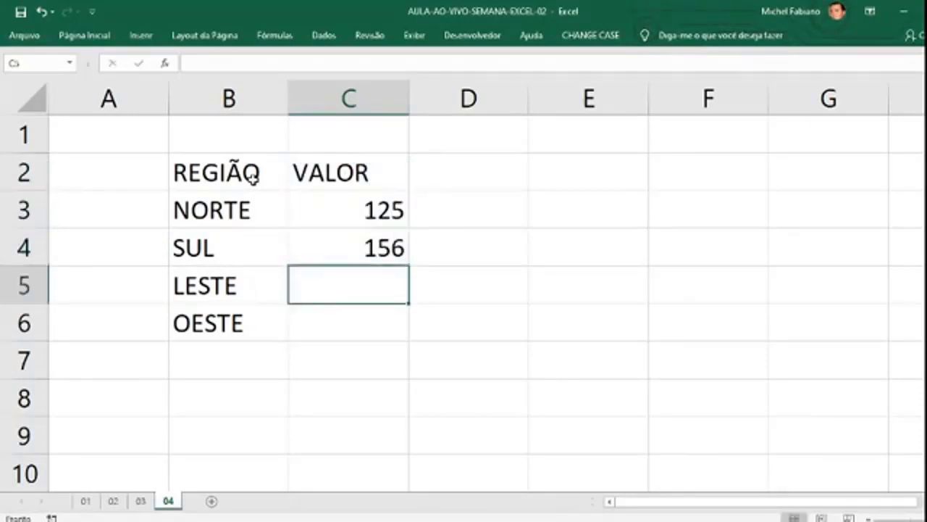
pyautogui.write('189')
pyautogui.press('Return')
pyautogui.write('2')
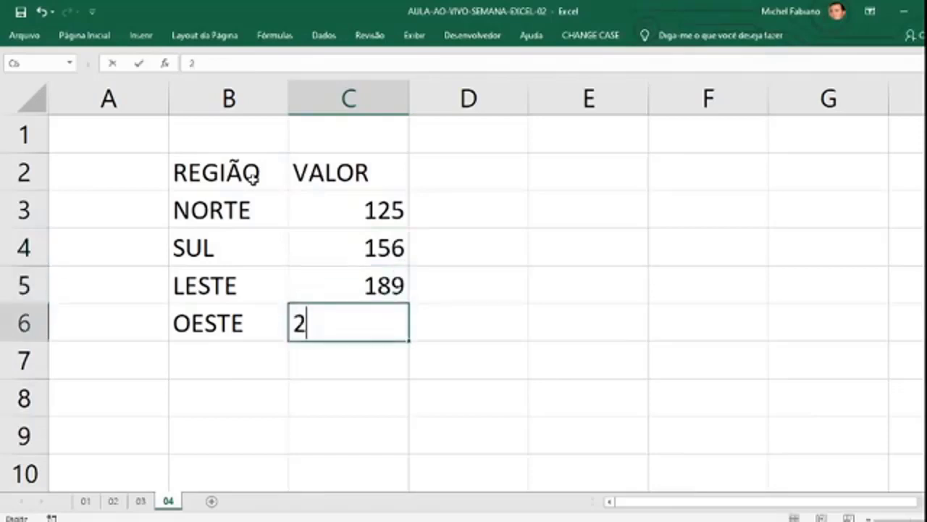
pyautogui.write('50')
pyautogui.press('Right')
pyautogui.press('Right')
pyautogui.press('Up')
pyautogui.press('Up')
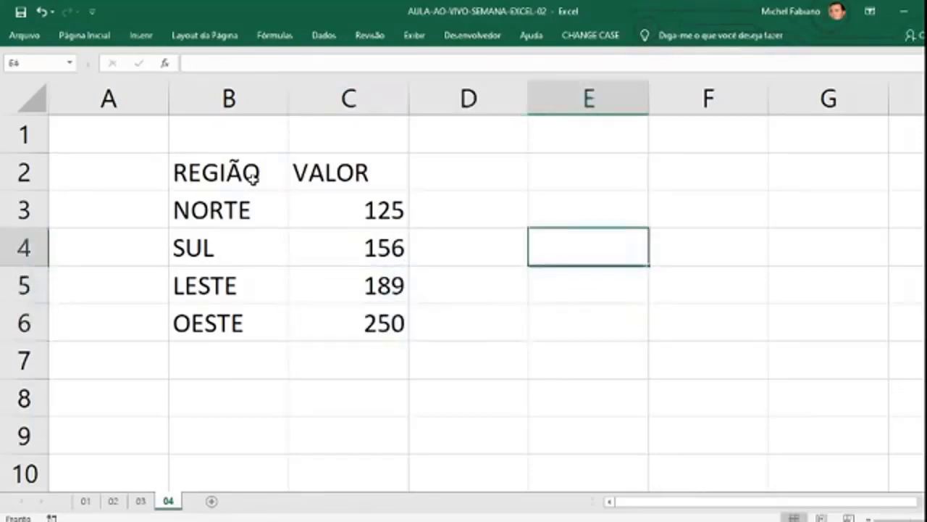
pyautogui.press('Up')
pyautogui.press('Up')
pyautogui.press('Left')
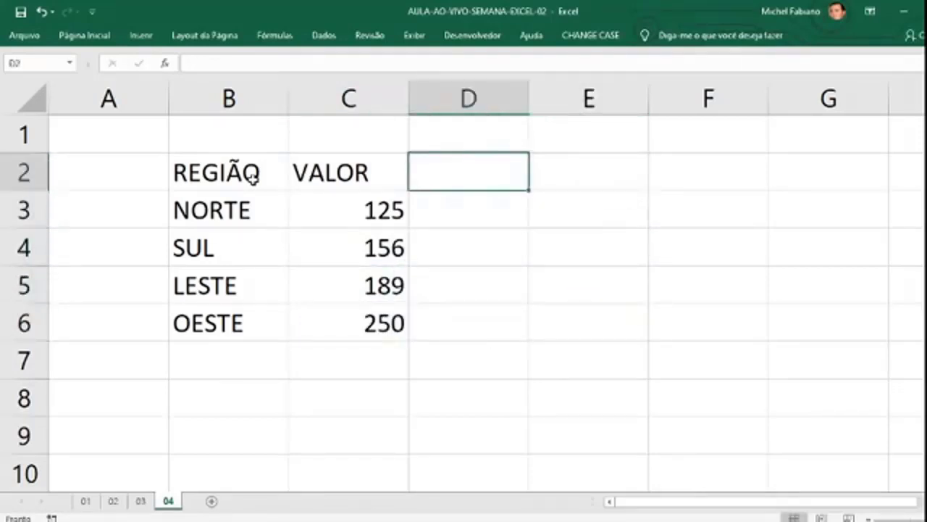
# - Label cell B7, directly below OESTE, as MÉDIA
pyautogui.press('Down')
pyautogui.press('Down')
pyautogui.press('Down')
pyautogui.press('Down')
pyautogui.press('Down')
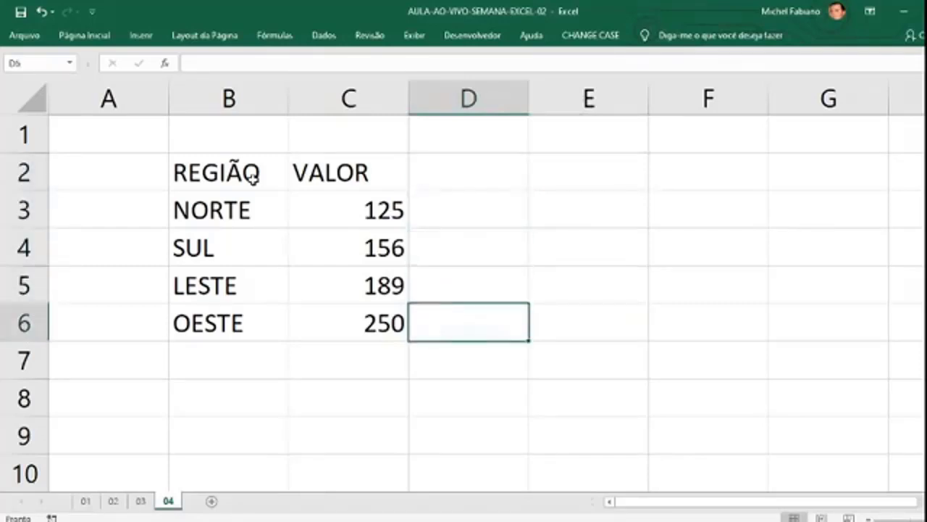
pyautogui.press('Left')
pyautogui.press('Left')
pyautogui.write('MÉDIA')
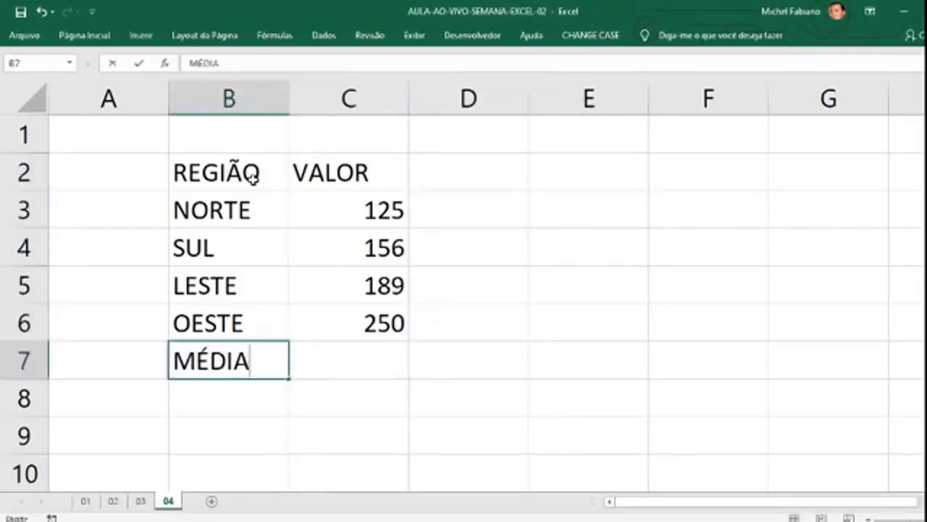
# - Calculate the average of the regional values in C7 with the formula =MÉDIA(C3:C6)
pyautogui.press('Right')
pyautogui.write('=MÉDIA(')
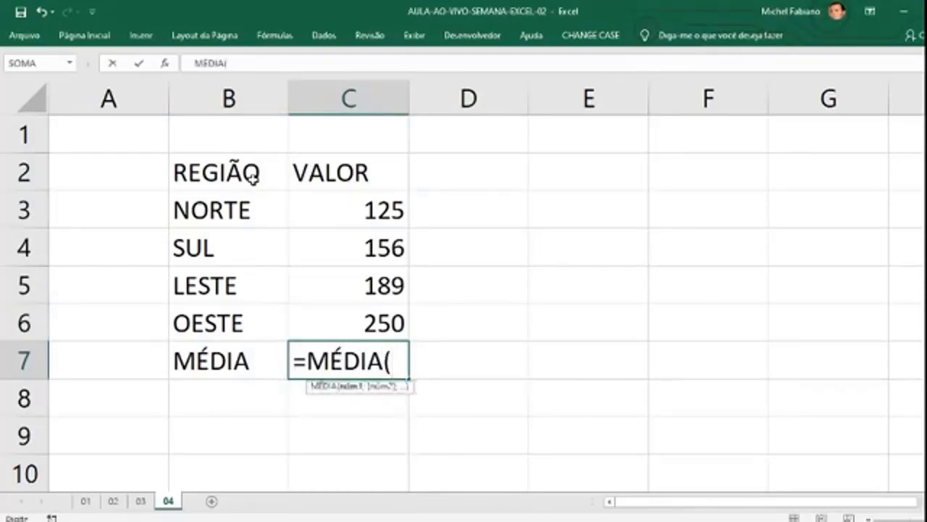
pyautogui.moveTo(384, 210); pyautogui.dragTo(391, 319)
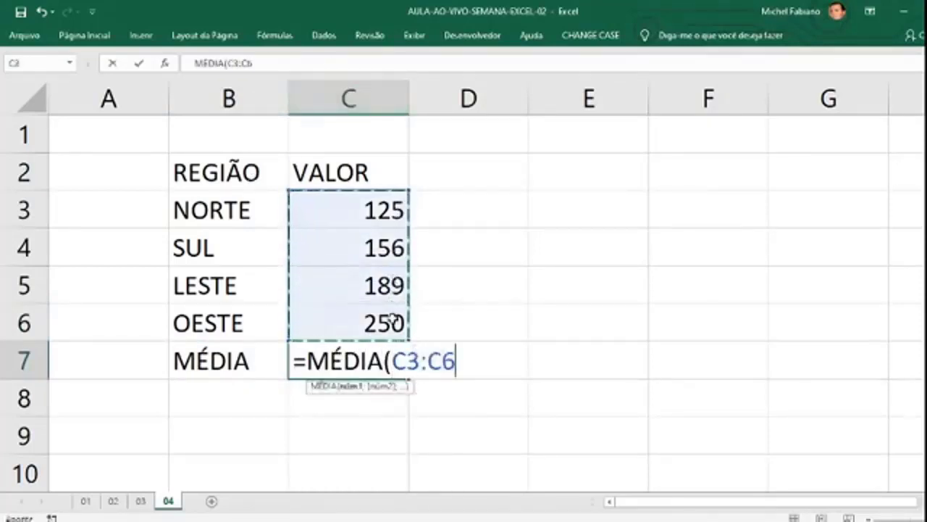
pyautogui.write(')')
pyautogui.press('Return')
pyautogui.press('Up')
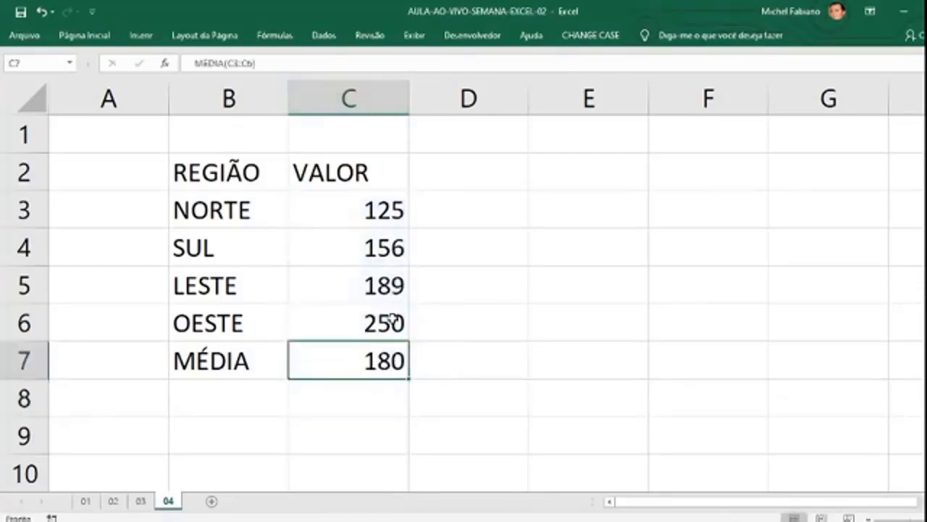
# - Add the column header SITUAÇÃO in cell D2, beside VALOR
pyautogui.press('Right')
pyautogui.press('Up')
pyautogui.press('Up')
pyautogui.press('Up')
pyautogui.press('Up')
pyautogui.press('Up')
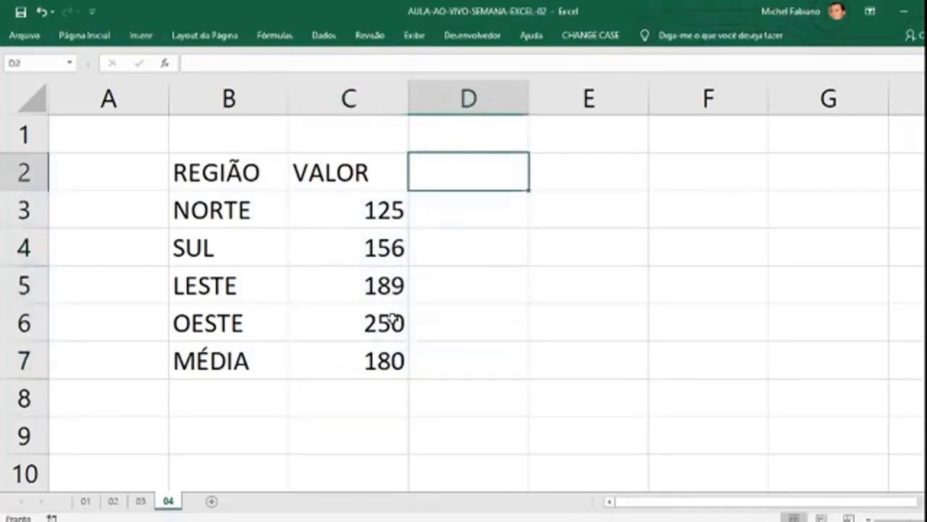
pyautogui.write('SITUAÇÃO')
pyautogui.press('Return')
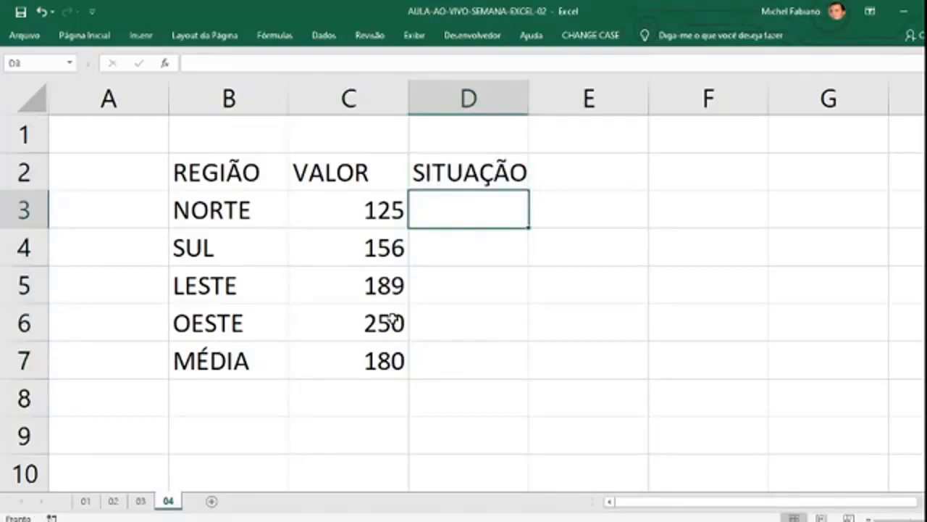
# - Begin an SE formula in D3 with the logical test C3<C7, comparing the NORTE value with the average
pyautogui.write('=')
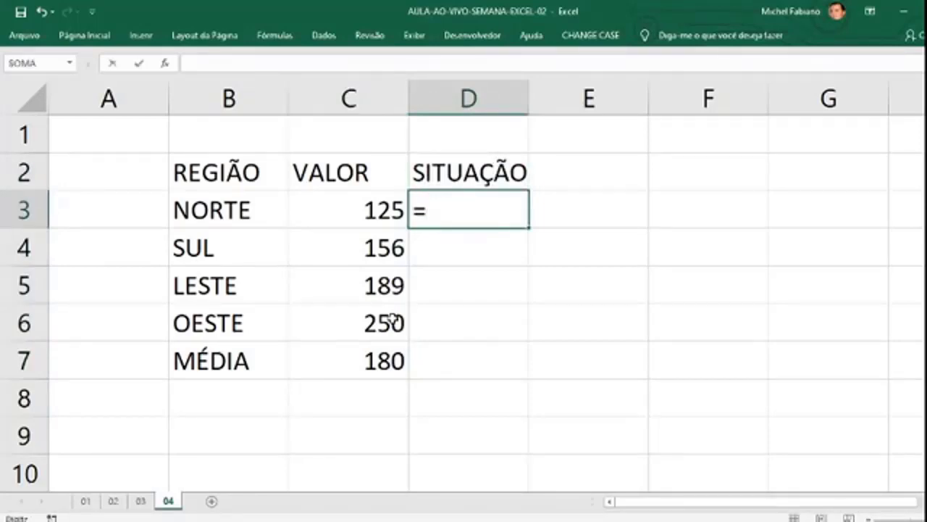
pyautogui.write('SE(')
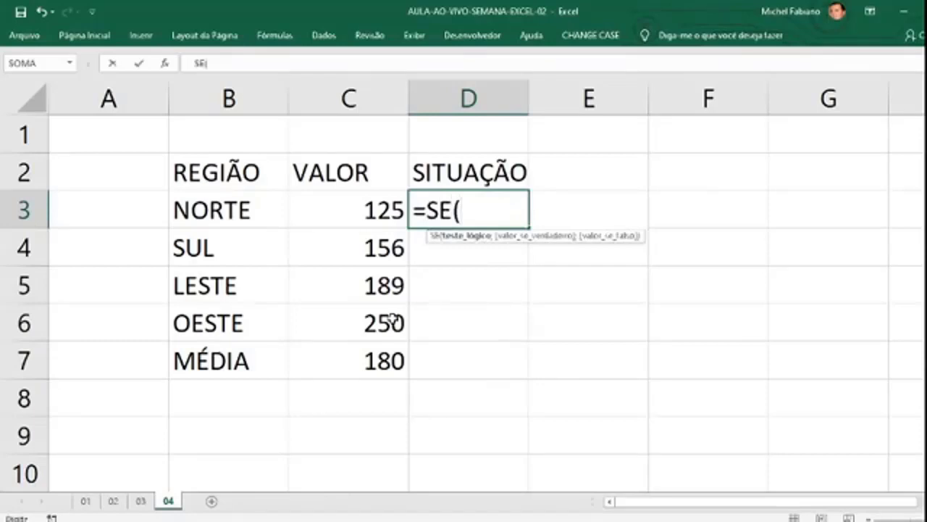
pyautogui.click(369, 210)
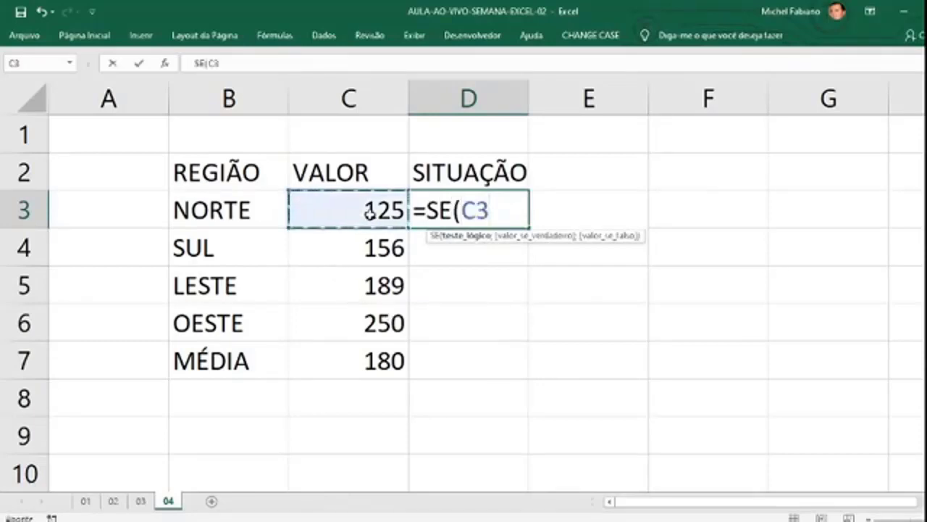
pyautogui.write('<')
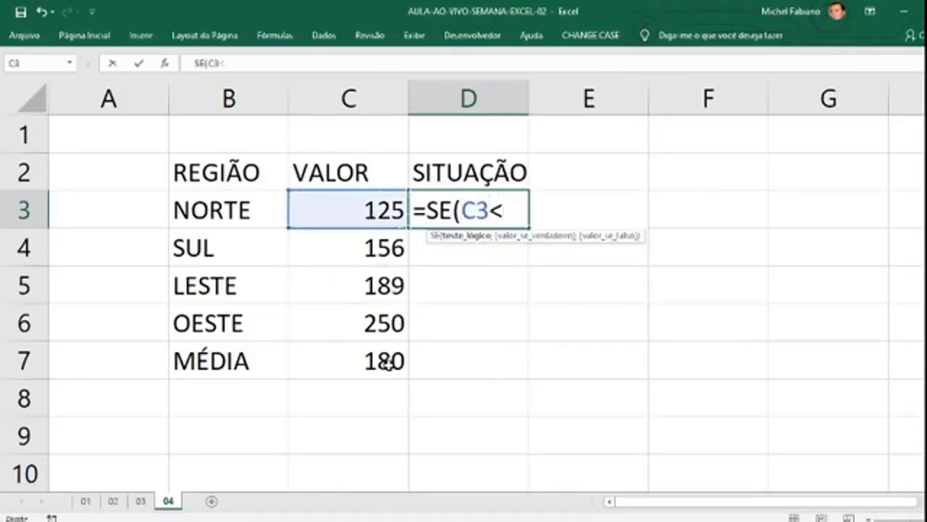
pyautogui.click(388, 362)
# - Complete the D3 formula with "ABAIXO DA MÉDIA" as the true result and "ACIMA DA MÉDIA" as the false result
pyautogui.write(';"')
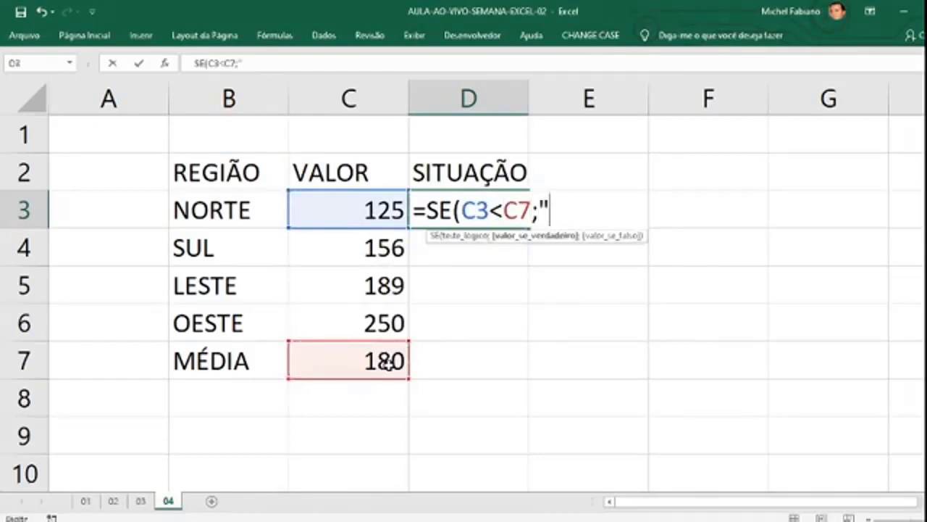
pyautogui.write('ABAIXO DA MÉDI')
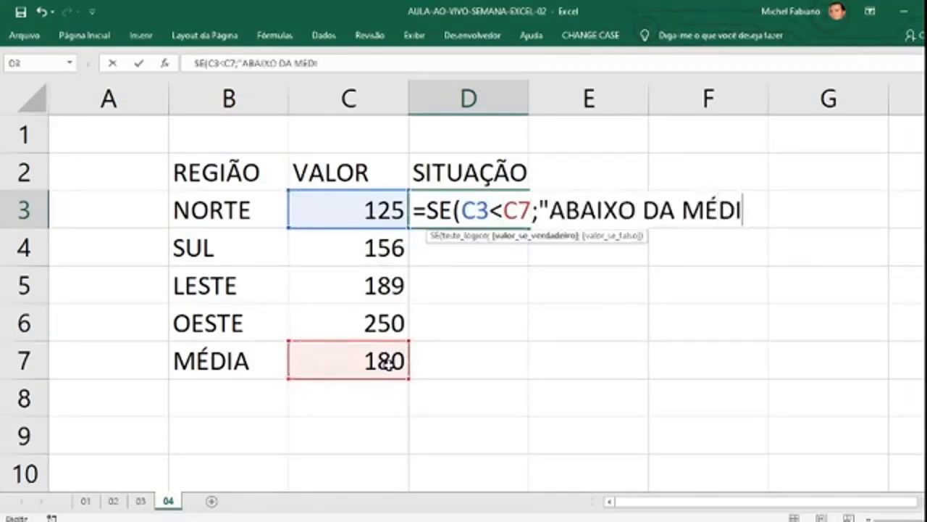
pyautogui.write('A";"AC')
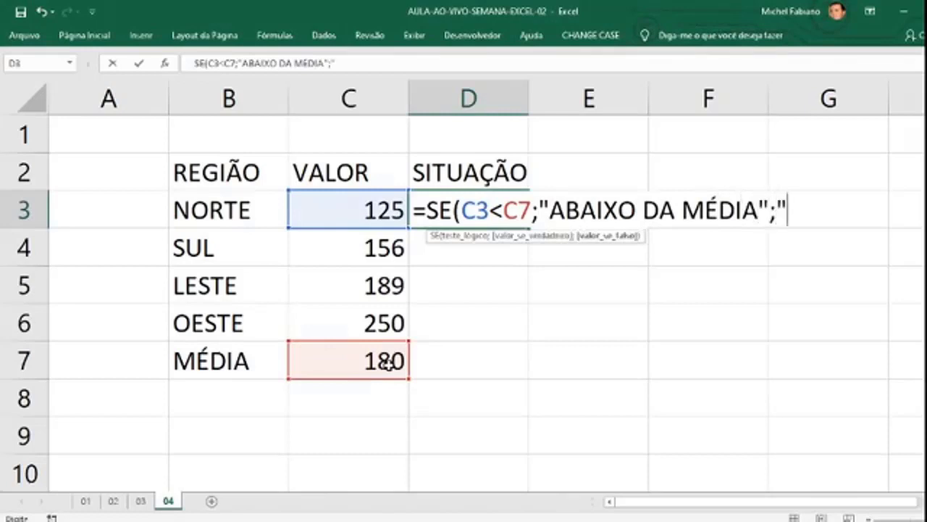
pyautogui.write('IM,A')
pyautogui.press('BackSpace')
pyautogui.press('BackSpace')
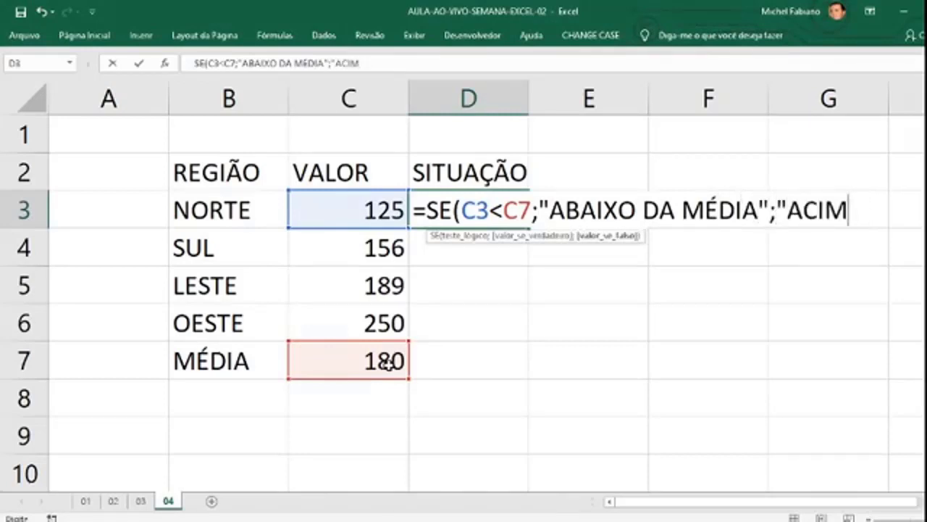
pyautogui.write('A DA MÉD')
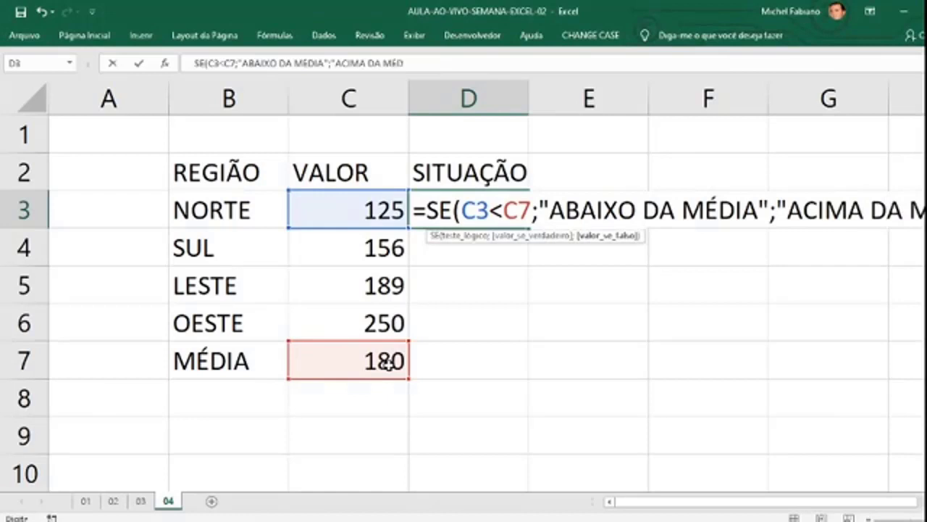
pyautogui.write('IA")')
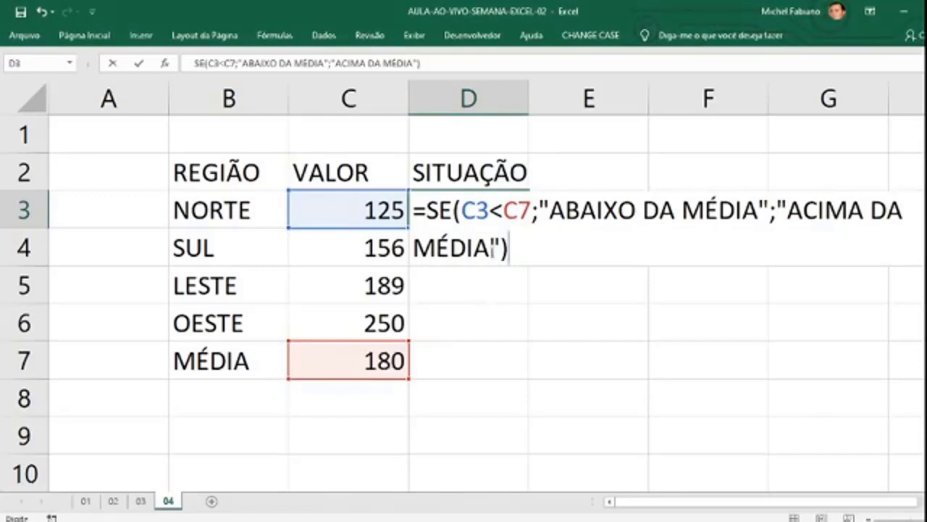
# - Review the logical test and both result texts by highlighting them in the D3 formula, and commit it
pyautogui.moveTo(462, 209); pyautogui.dragTo(530, 206)
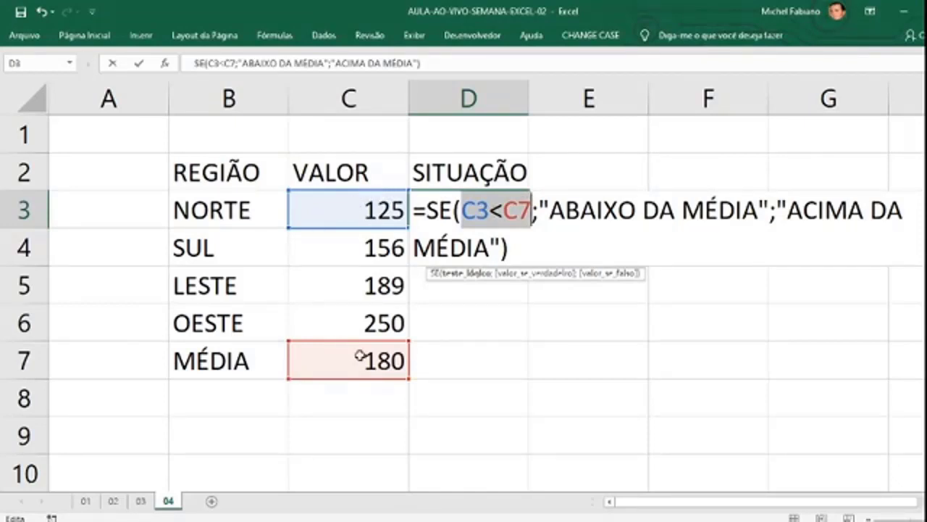
pyautogui.click(553, 217)
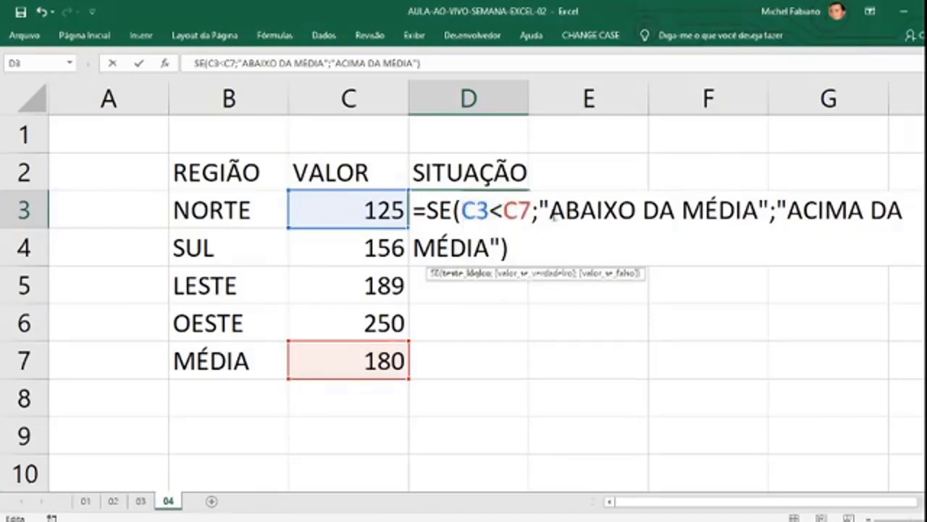
pyautogui.moveTo(553, 215); pyautogui.dragTo(757, 217)
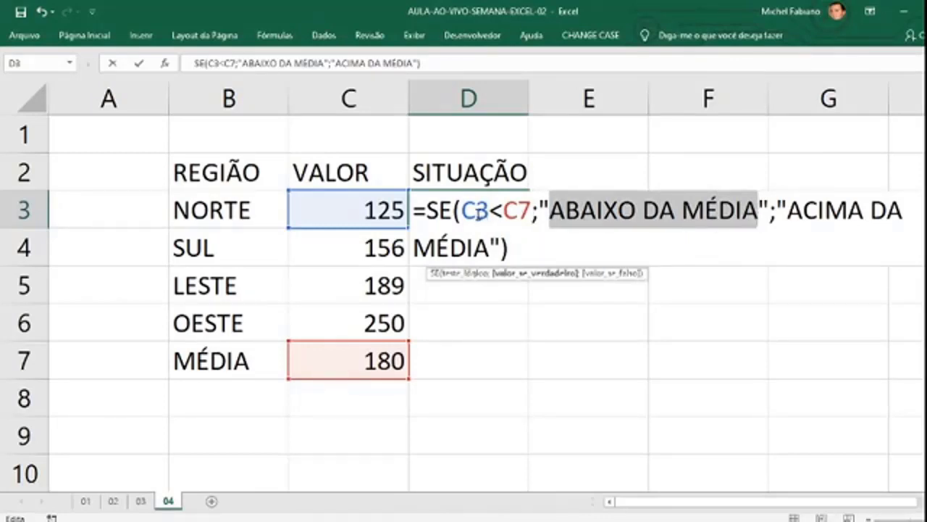
pyautogui.moveTo(461, 210); pyautogui.dragTo(532, 212)
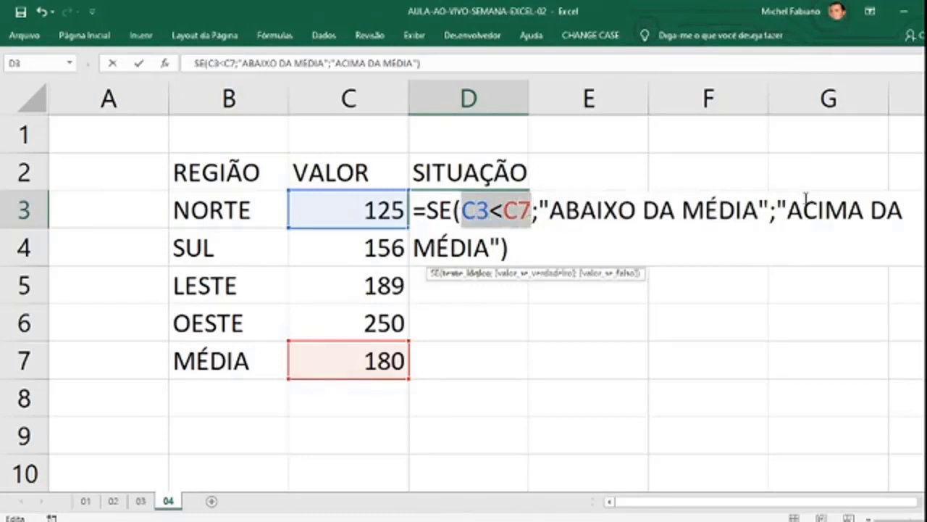
pyautogui.moveTo(786, 210); pyautogui.dragTo(837, 218)
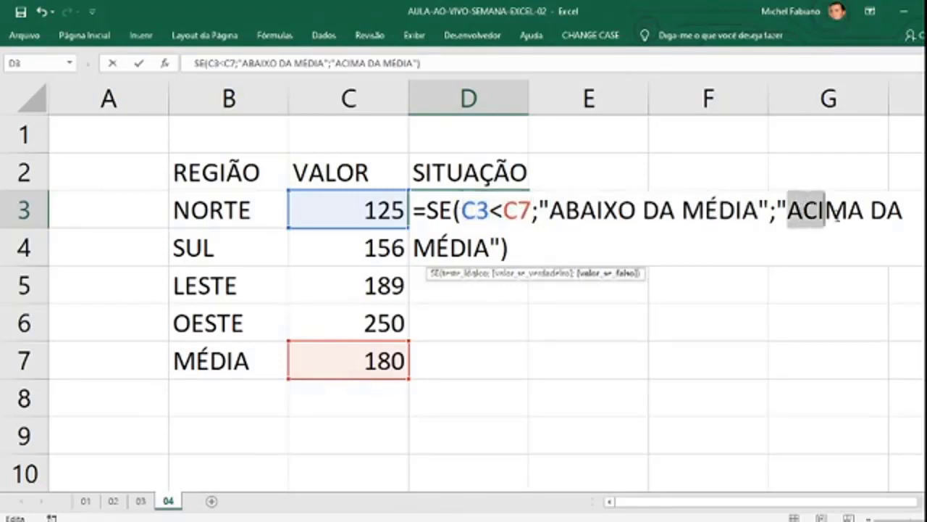
pyautogui.press('Return')
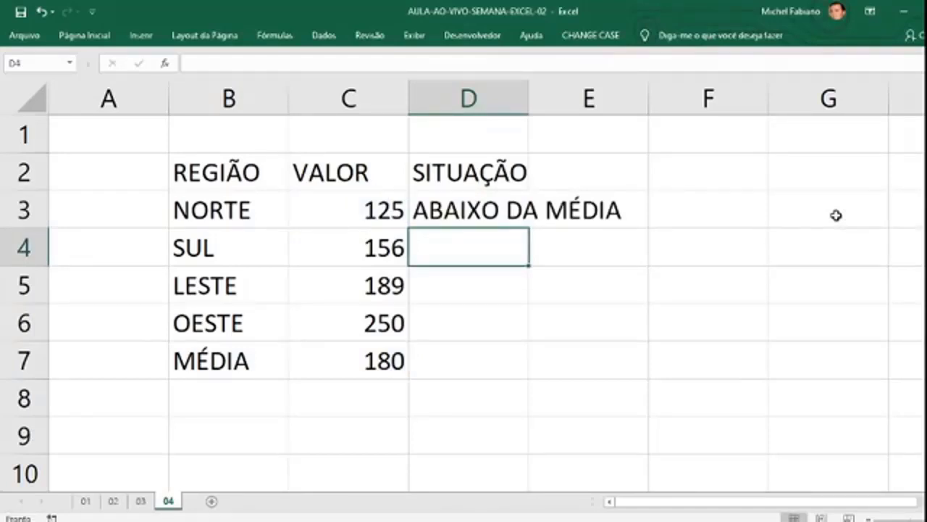
# - Begin an SE formula in D4 with the logical test C4<C7 for the SUL region
pyautogui.write('=AW')
pyautogui.press('BackSpace')
pyautogui.press('BackSpace')
pyautogui.write('SE')
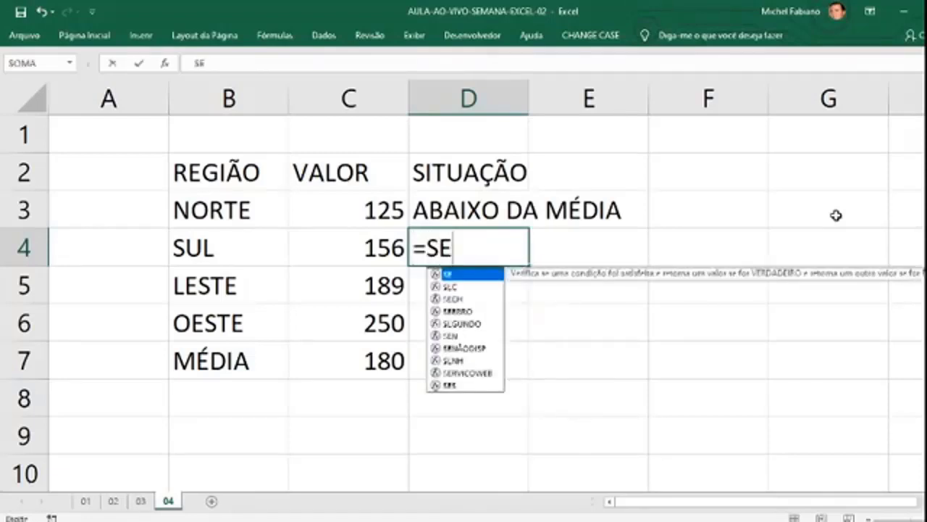
pyautogui.write('(')
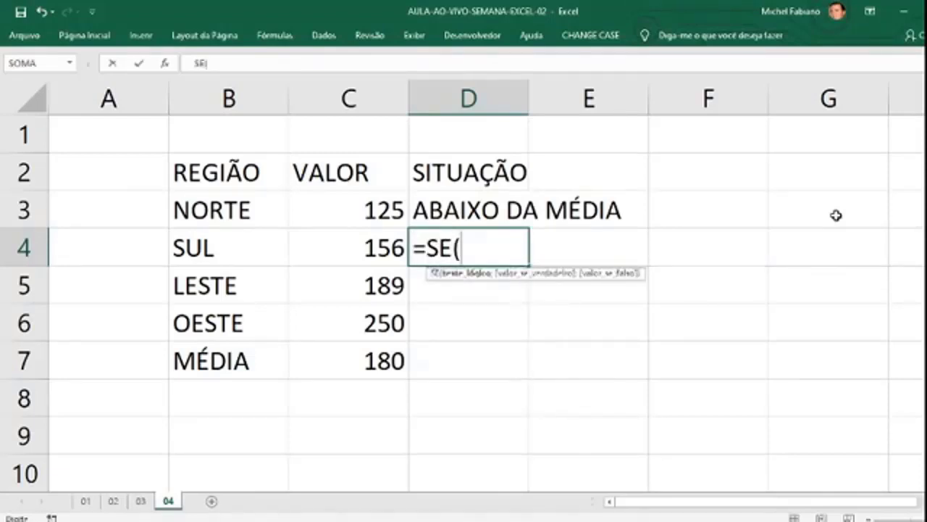
pyautogui.click(343, 242)
pyautogui.write('<')
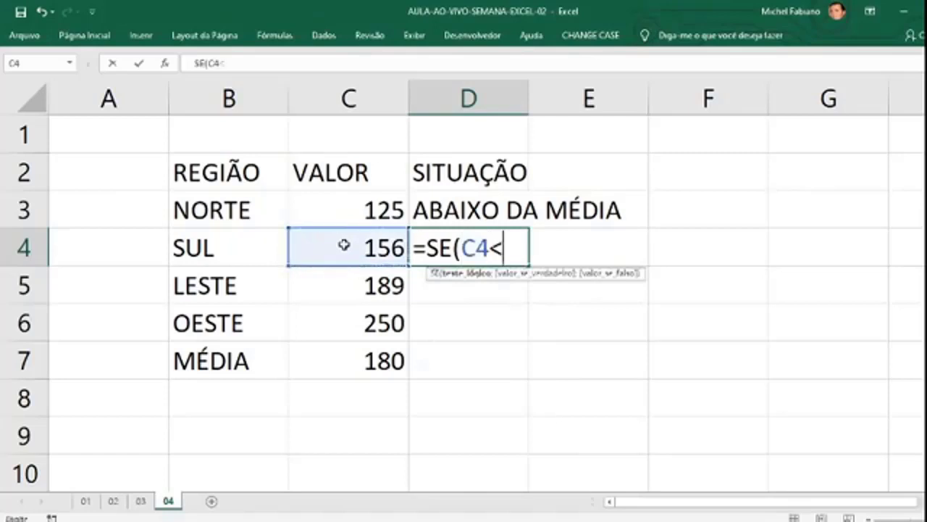
pyautogui.click(389, 359)
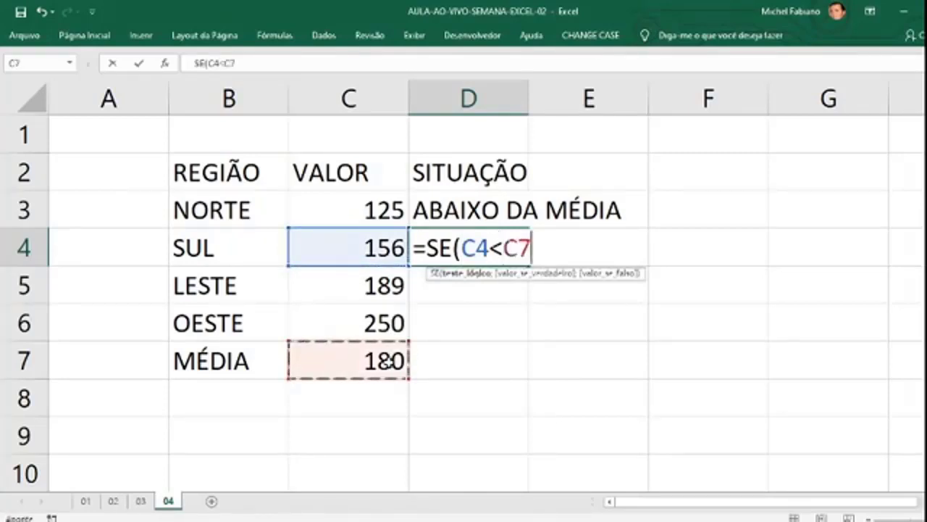
# - Complete and commit the D4 formula with "ABAIXO DA MÉDIA" if true and "ACIMA DA MÉDIA" if false
pyautogui.write(';')
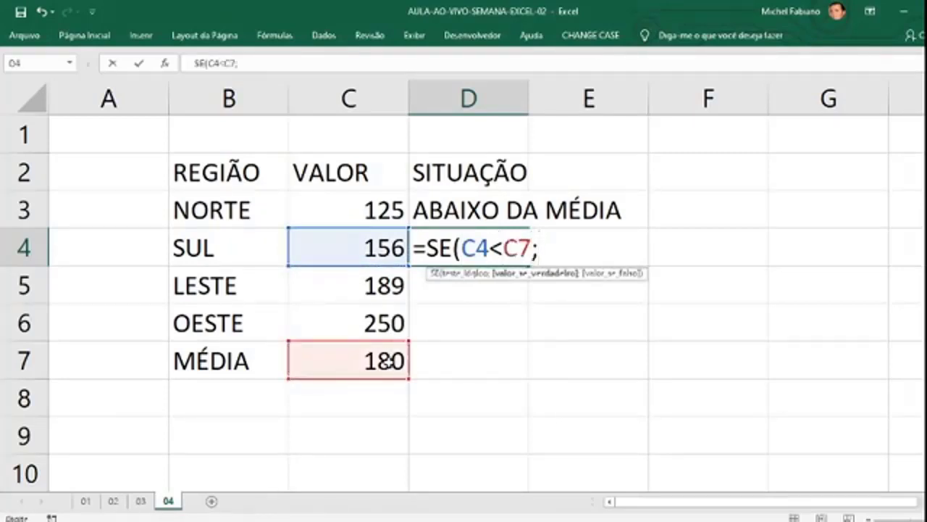
pyautogui.write('"ABAIXO DA MÉD')
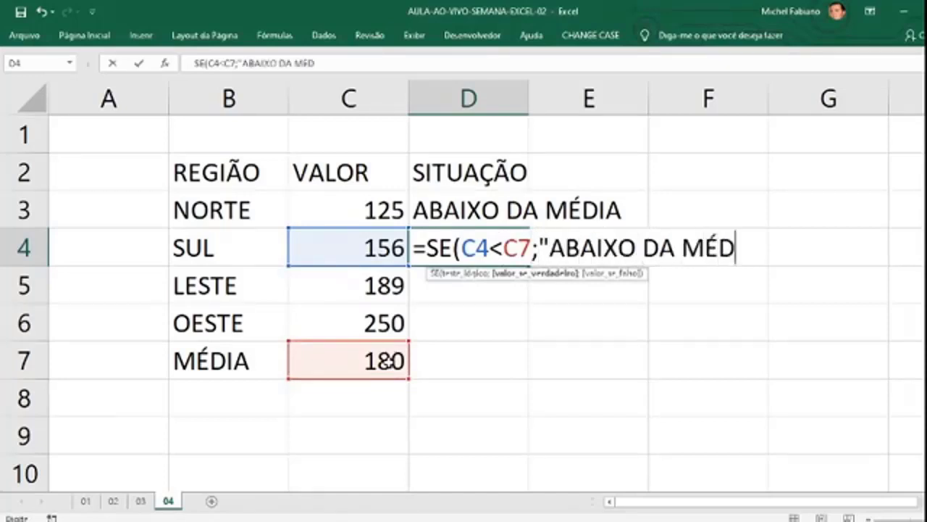
pyautogui.write('IA";"')
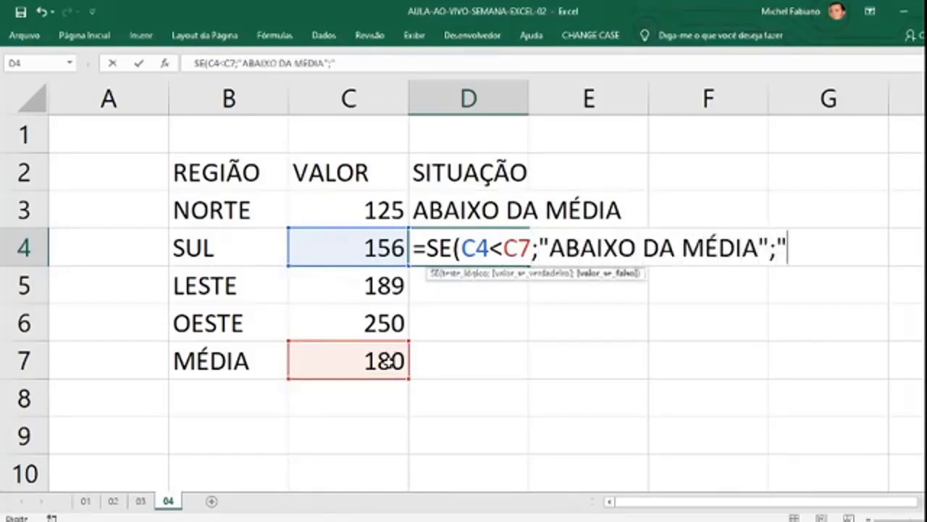
pyautogui.write('ACIMA')
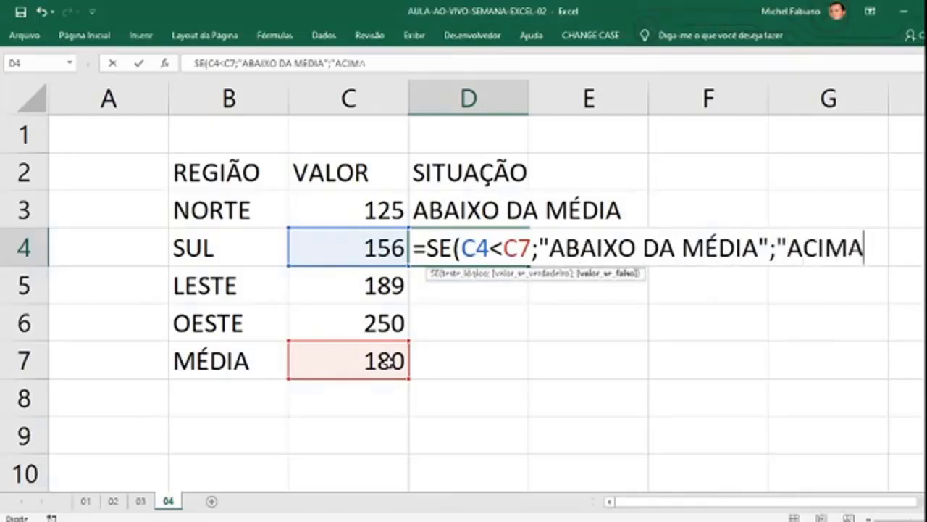
pyautogui.write(' DA MÉDIA"')
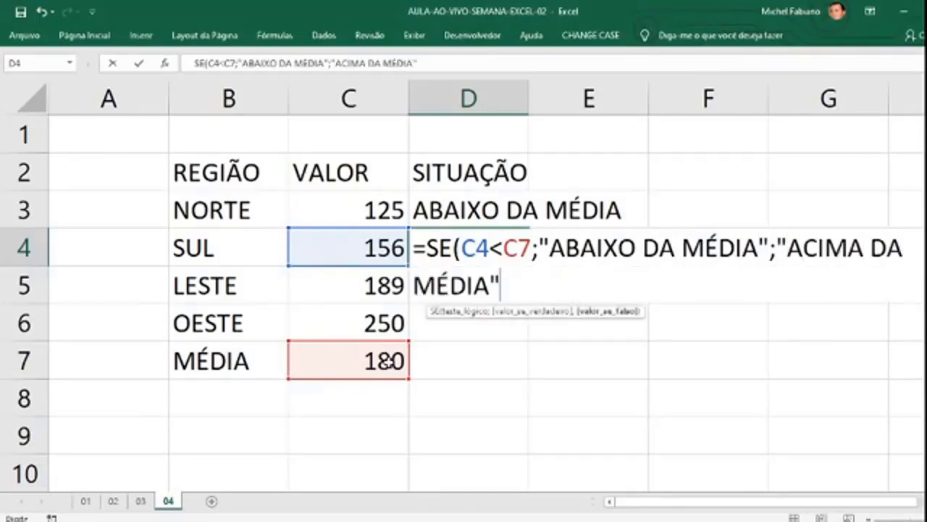
pyautogui.write(')')
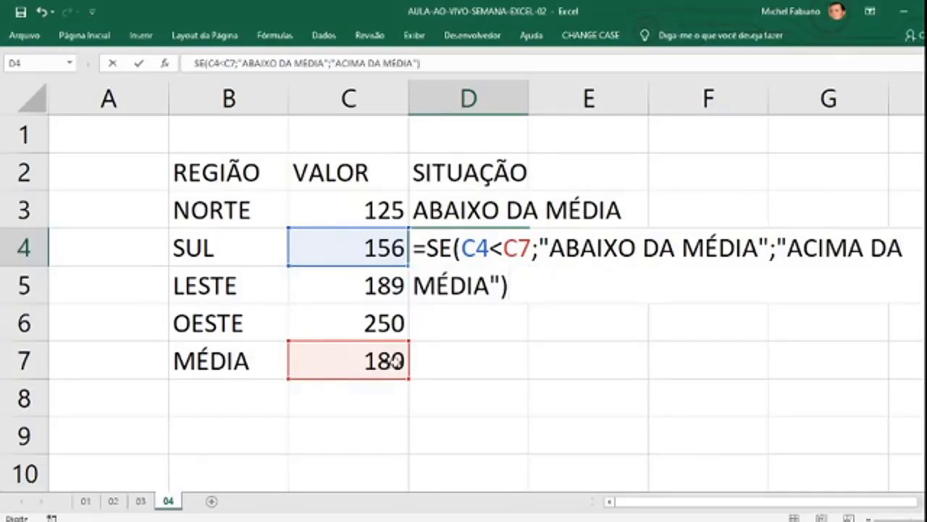
pyautogui.moveTo(539, 248); pyautogui.dragTo(544, 248)
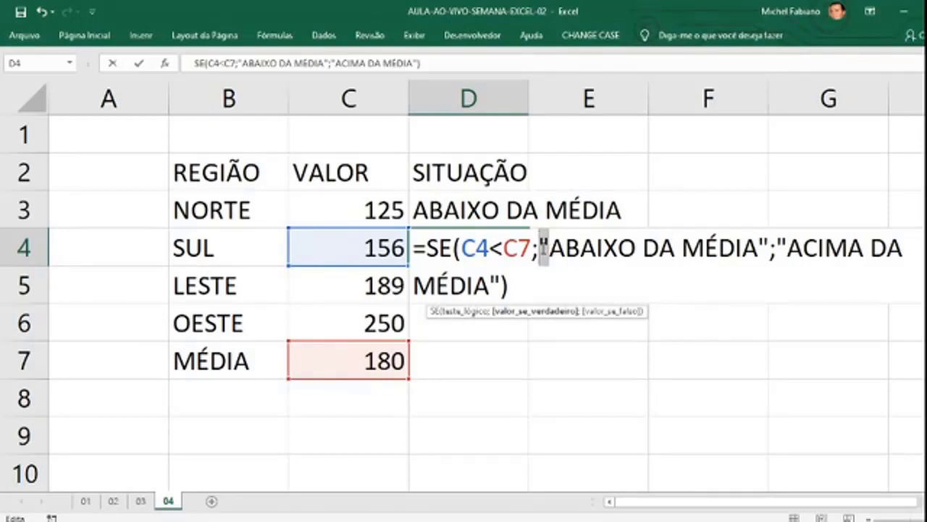
pyautogui.press('Return')
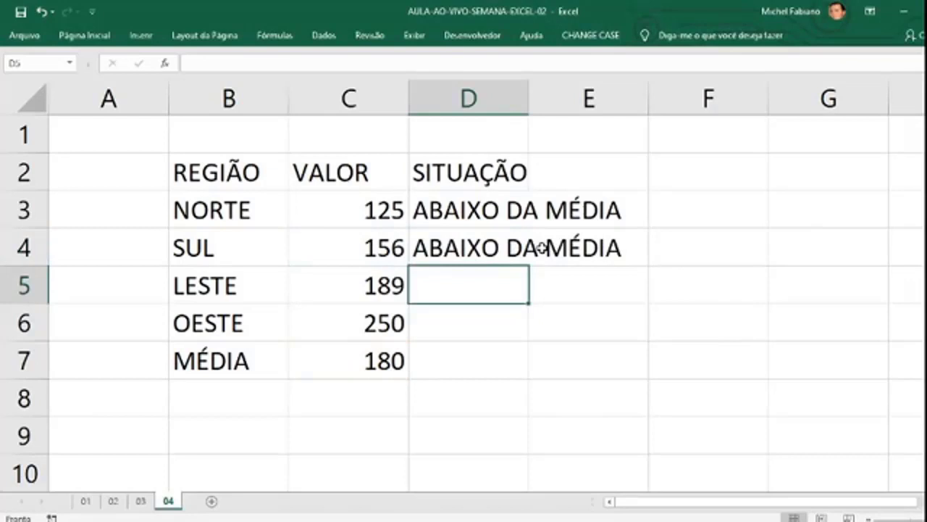
# - Begin an SE formula in D5 with the logical test C5<MÉDIA(C3:C6) for the LESTE region
pyautogui.write('=SE(')
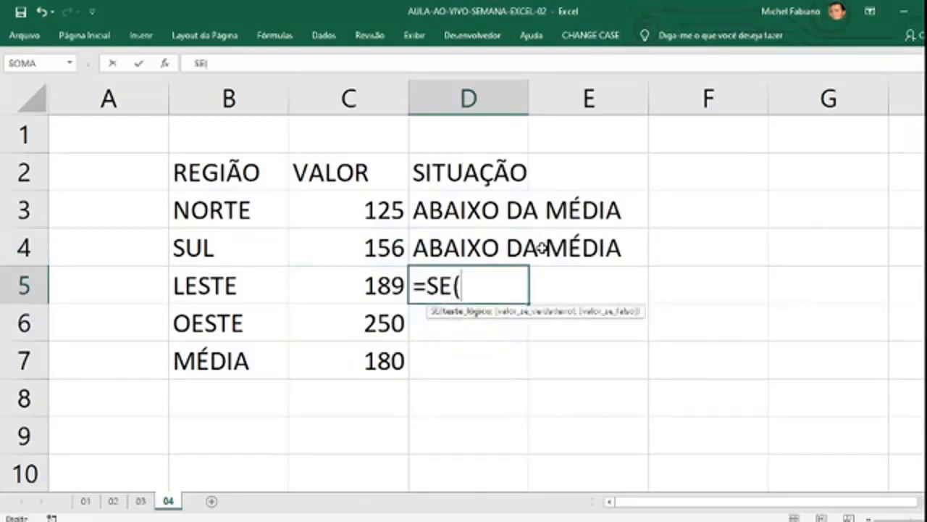
pyautogui.click(378, 287)
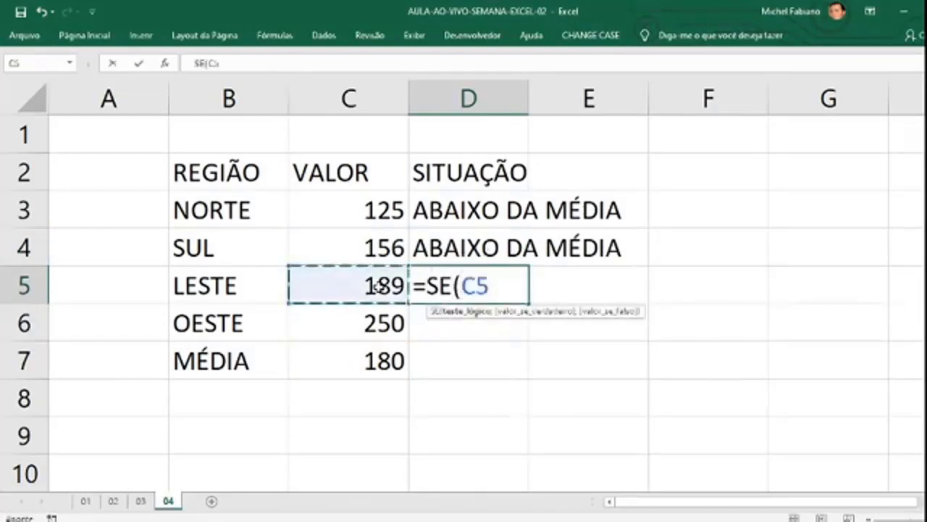
pyautogui.write('<M')
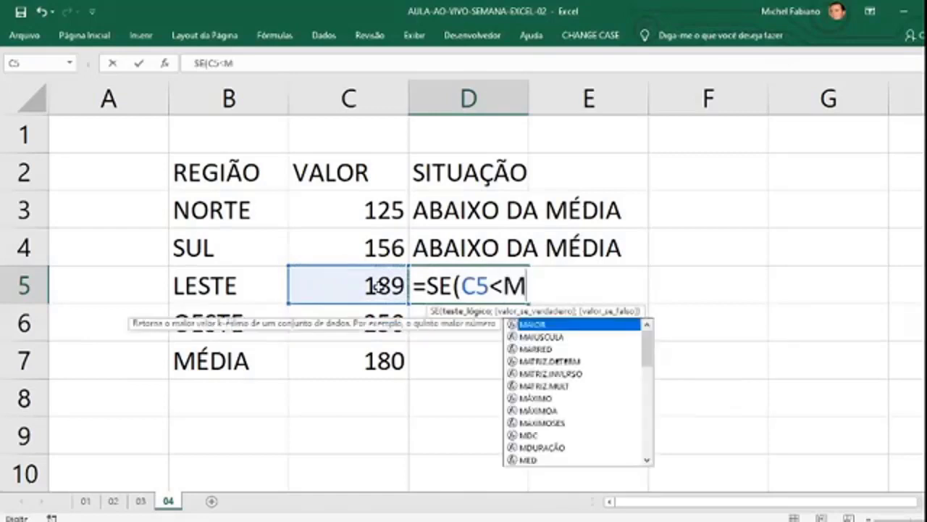
pyautogui.write('ÉDIA(')
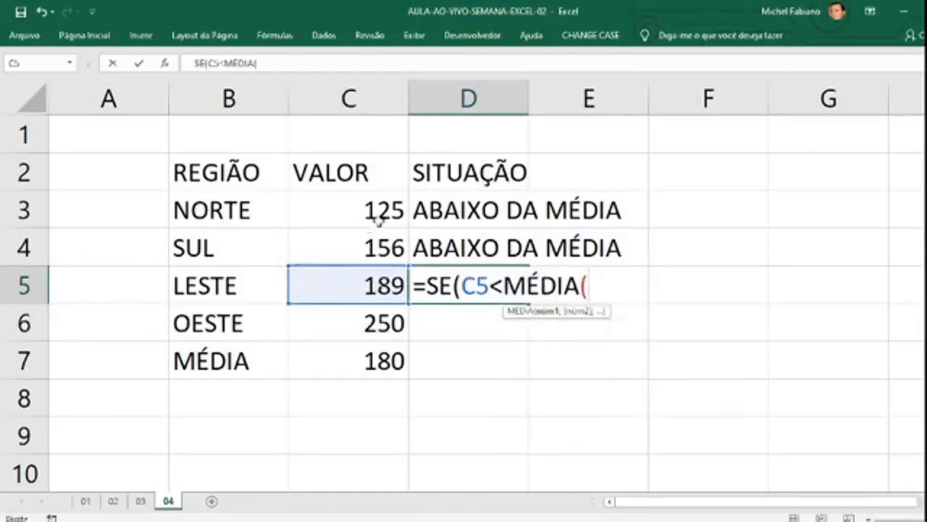
pyautogui.moveTo(374, 212); pyautogui.dragTo(393, 325)
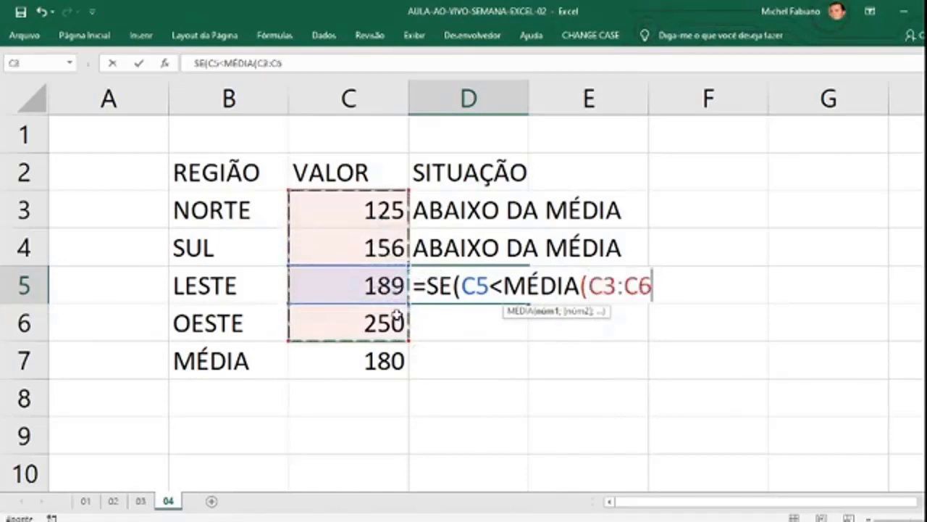
pyautogui.write(');')
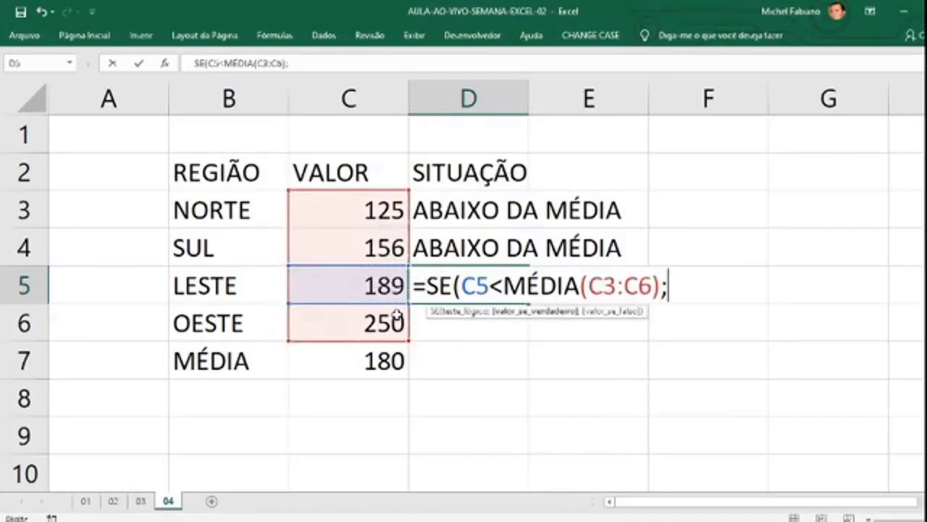
# - Complete the D5 formula with "ABAIXO DA MÉDIA" as the true result and "ACIMA DA MÉDIA" as the false result
pyautogui.write('"ABAI')
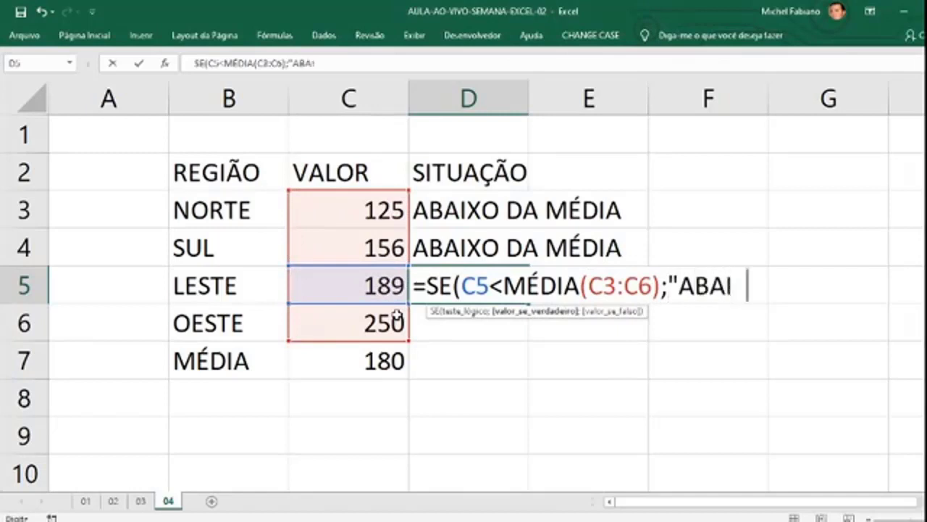
pyautogui.write('XO DA MÉDIA')
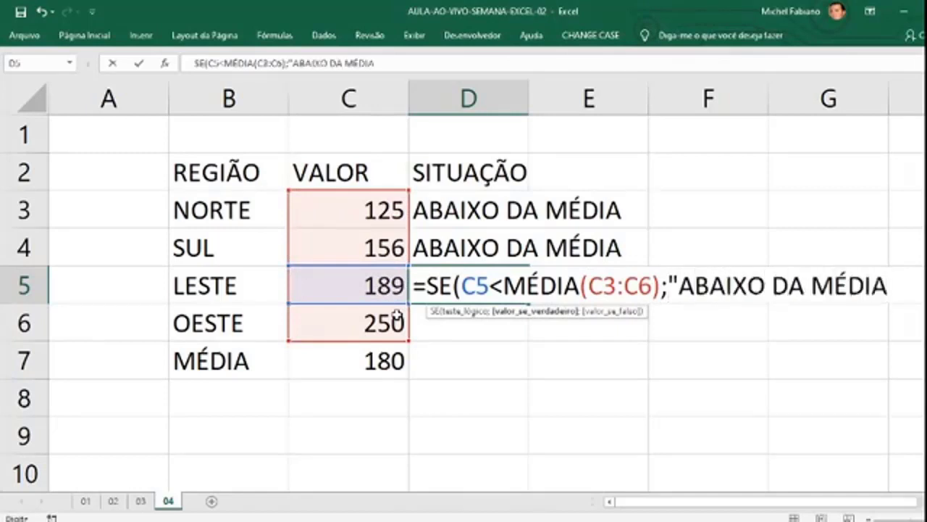
pyautogui.write('";"ACI')
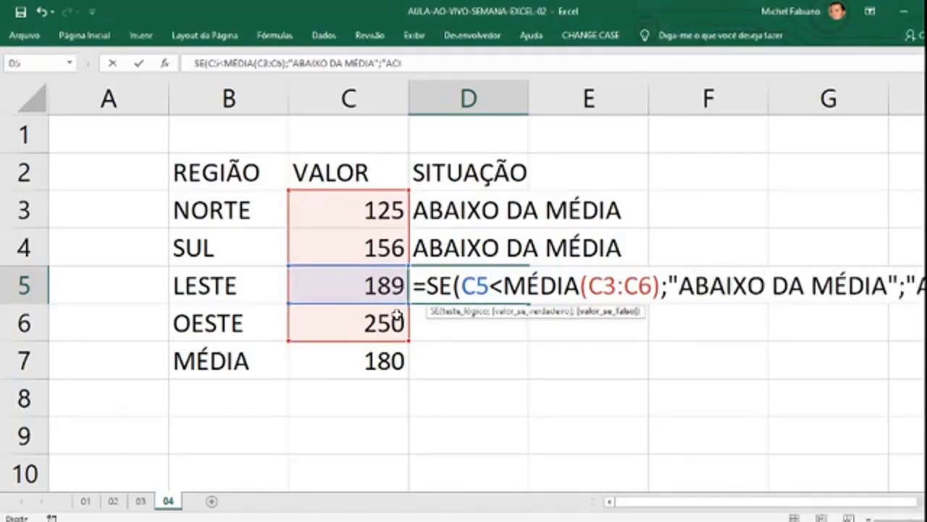
pyautogui.write('MA DA MÉDI')
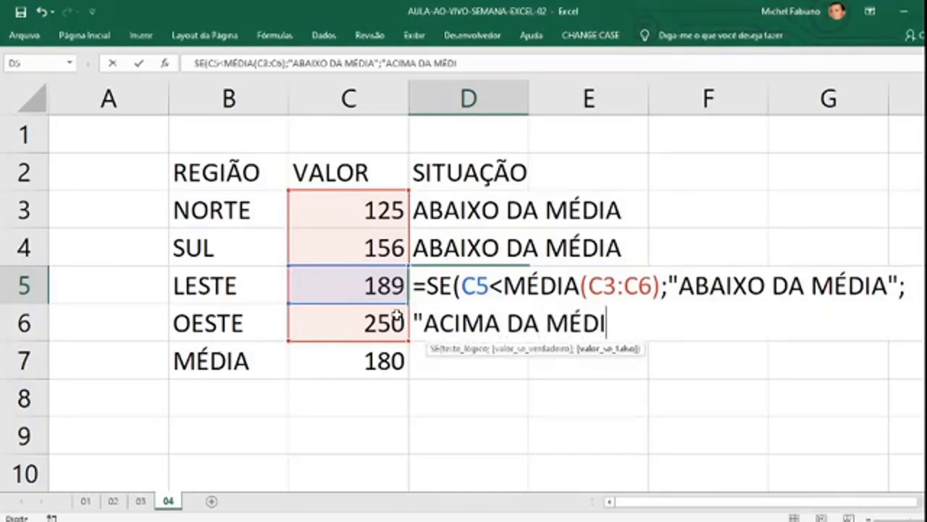
pyautogui.write('A")')
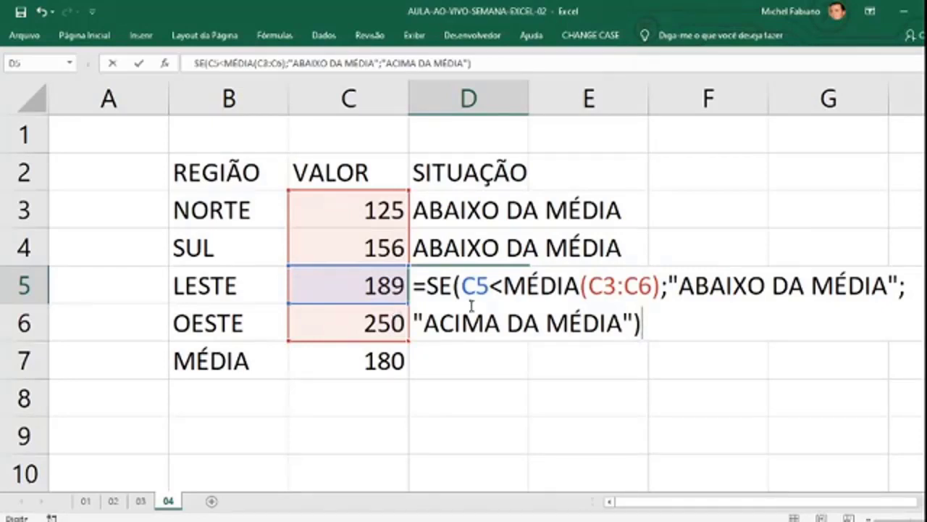
# - Review the nested MÉDIA(C3:C6) and the outer SE function by highlighting them in the D5 formula, and commit it
pyautogui.click(525, 299)
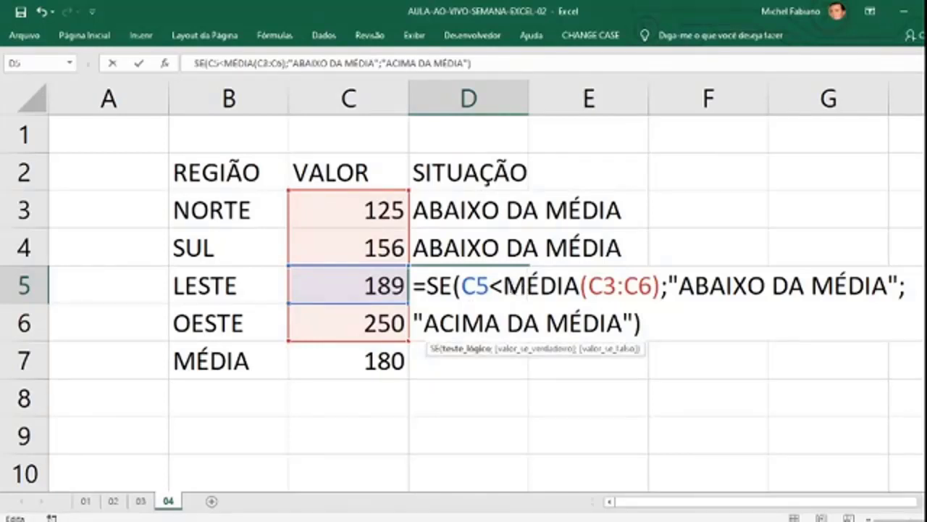
pyautogui.moveTo(504, 288)
pyautogui.mouseDown()
pyautogui.moveTo(665, 289)
pyautogui.moveTo(504, 286)
pyautogui.mouseUp()
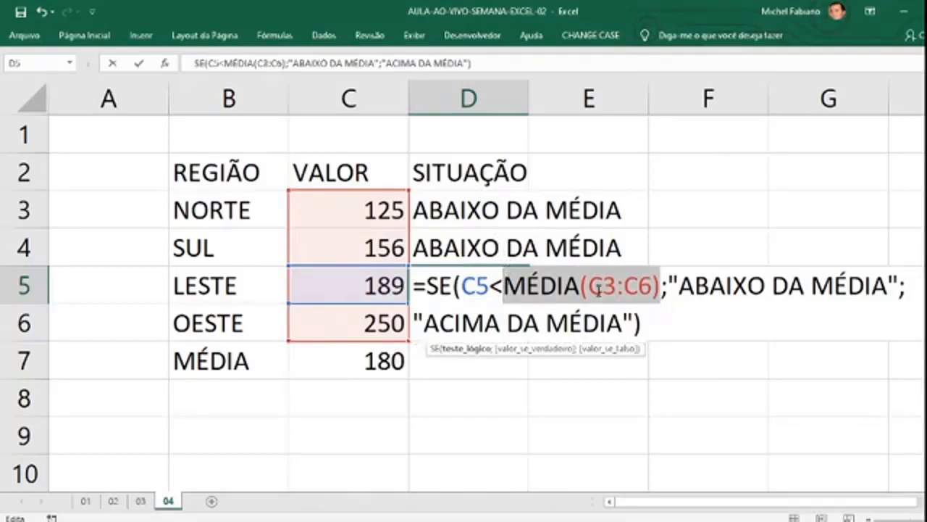
pyautogui.moveTo(503, 284); pyautogui.dragTo(661, 284)
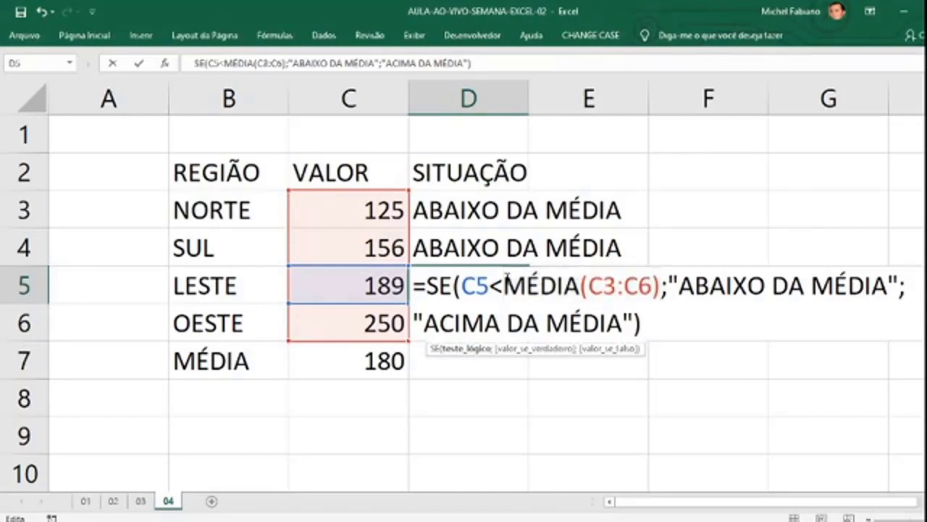
pyautogui.hotkey('shift', 'Left')
pyautogui.hotkey('shift', 'Left')
pyautogui.hotkey('shift', 'Left')
pyautogui.hotkey('shift', 'Left')
pyautogui.hotkey('shift', 'Right')
pyautogui.hotkey('shift', 'Right')
pyautogui.hotkey('shift', 'Right')
pyautogui.hotkey('shift', 'Right')
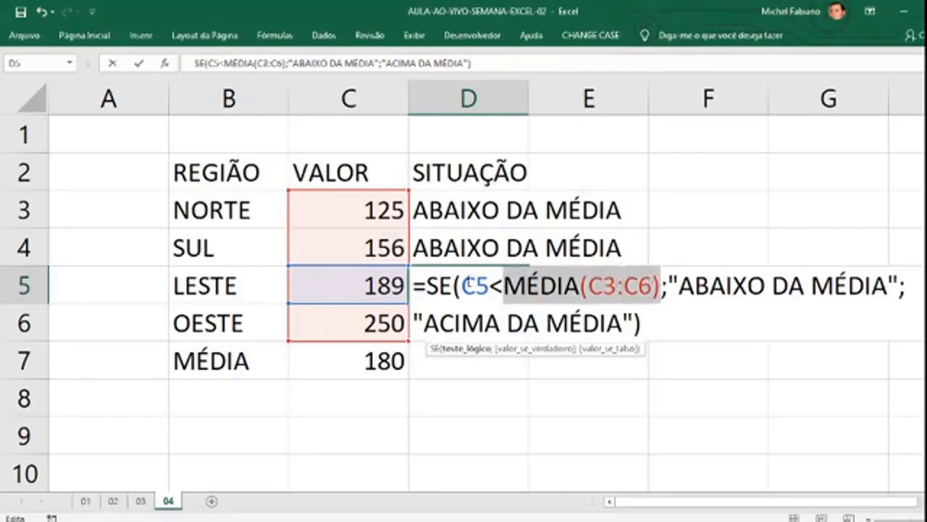
pyautogui.doubleClick(433, 286)
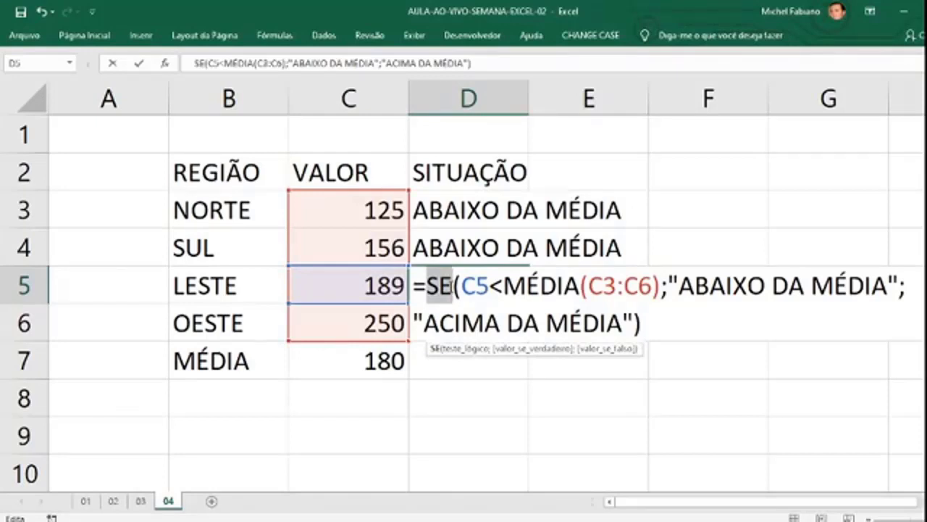
pyautogui.press('Return')
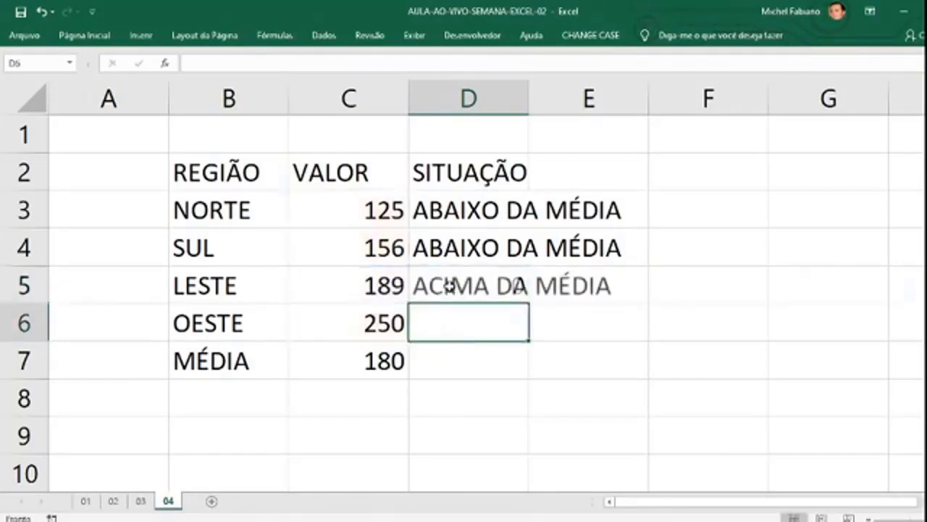
# - Examine the logical test and its C7 reference in the D4 formula, and compare them with the D5 formula
pyautogui.doubleClick(447, 241)
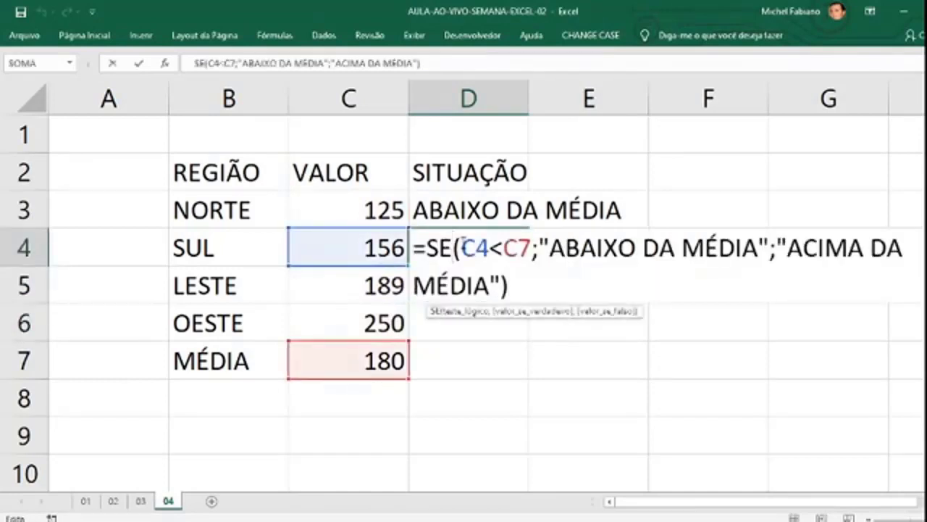
pyautogui.moveTo(426, 248); pyautogui.dragTo(535, 248)
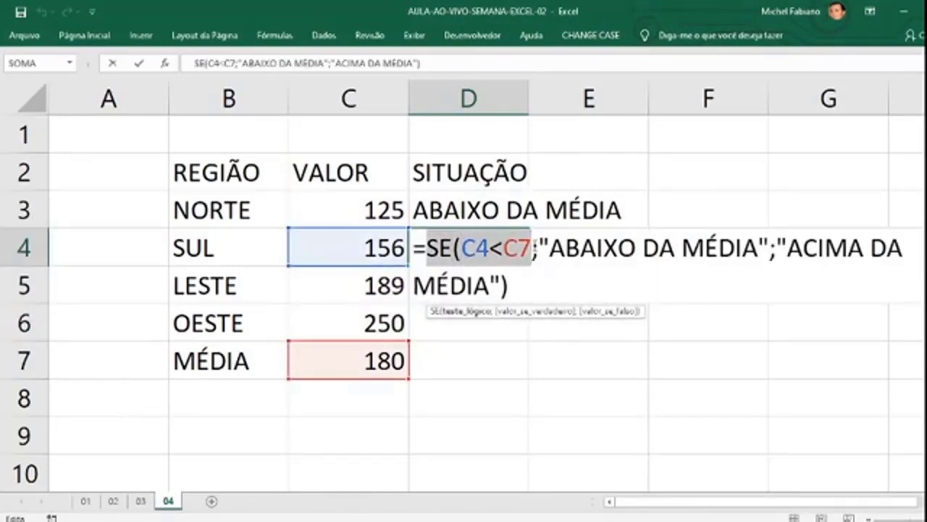
pyautogui.moveTo(491, 247); pyautogui.dragTo(534, 251)
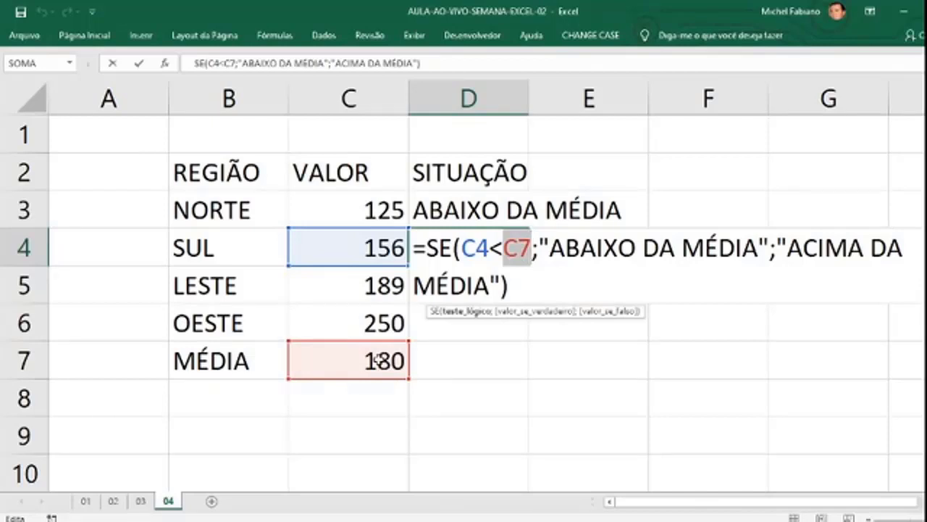
pyautogui.press('Return')
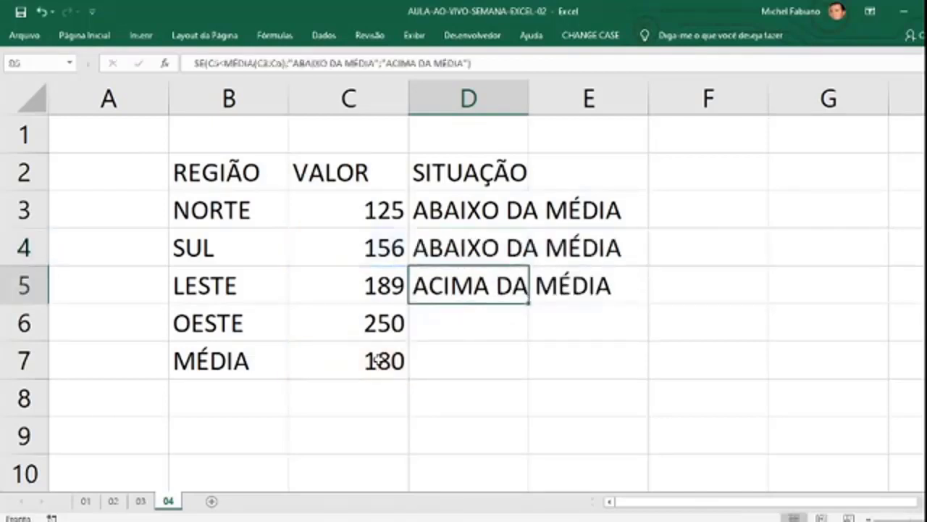
pyautogui.doubleClick(491, 285)
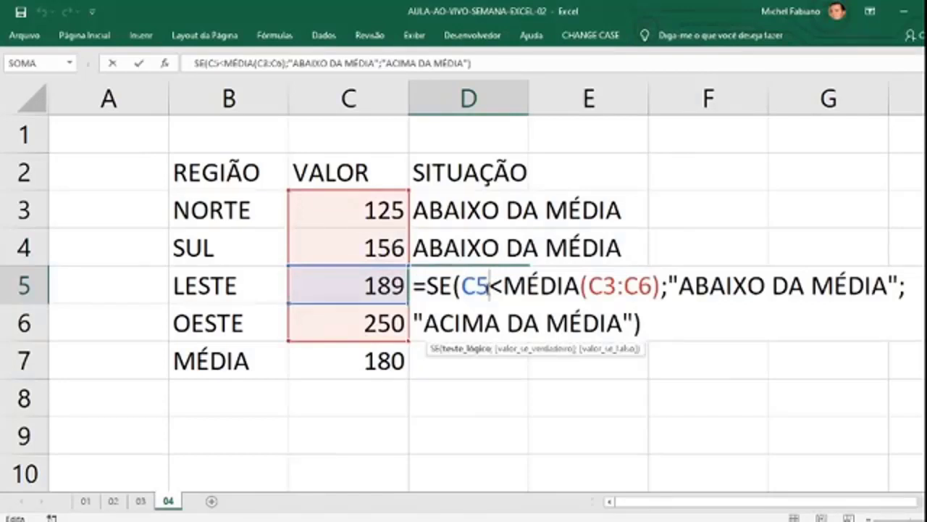
pyautogui.press('Return')
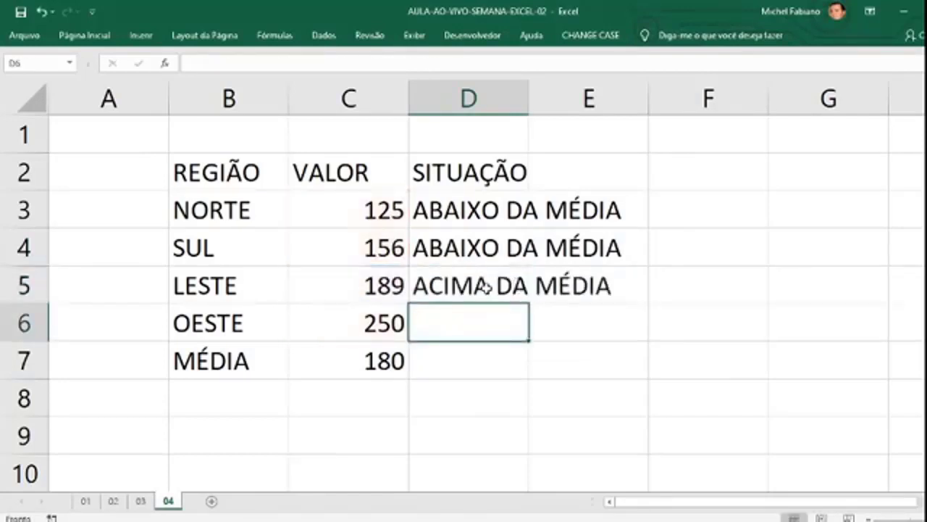
# - Copy the SE formula text in D4 without its equals sign, and inspect the nested formula in D5
pyautogui.doubleClick(487, 247)
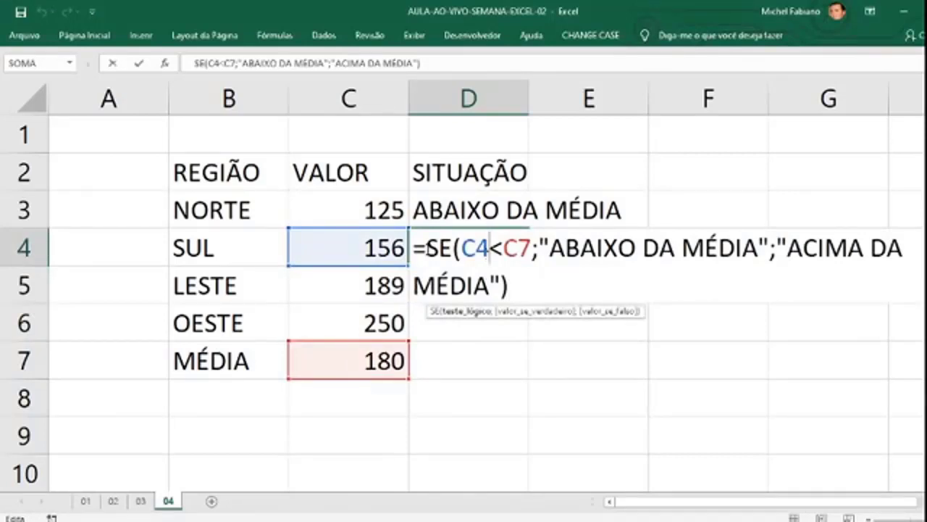
pyautogui.moveTo(426, 247); pyautogui.dragTo(510, 288)
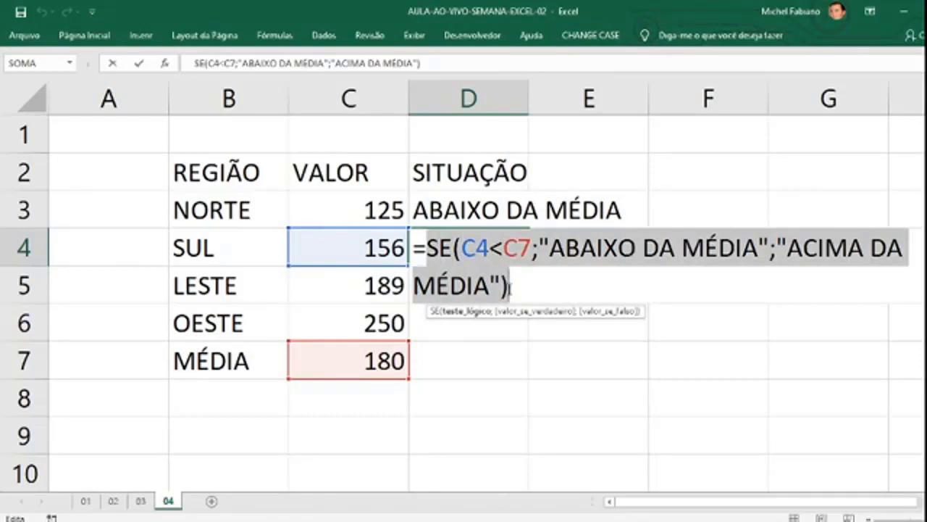
pyautogui.hotkey('ctrl', 'c')
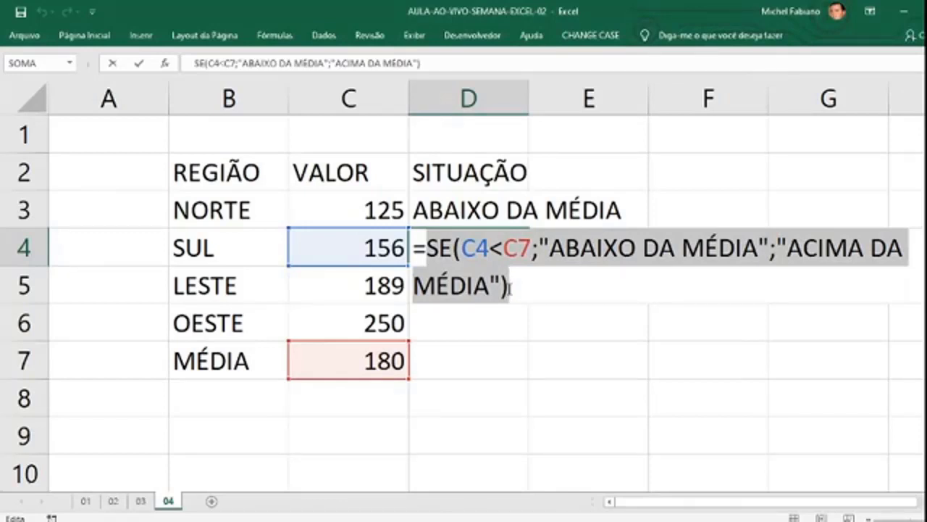
pyautogui.press('Return')
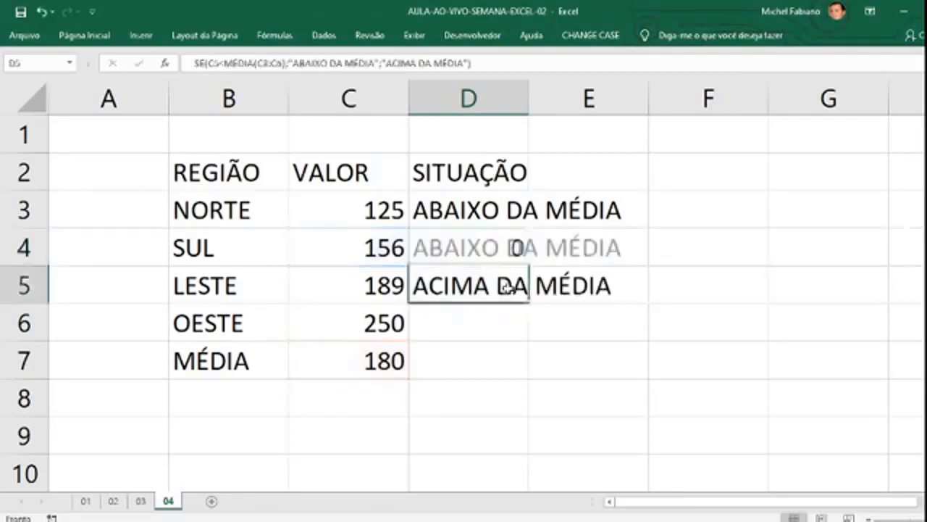
pyautogui.doubleClick(509, 288)
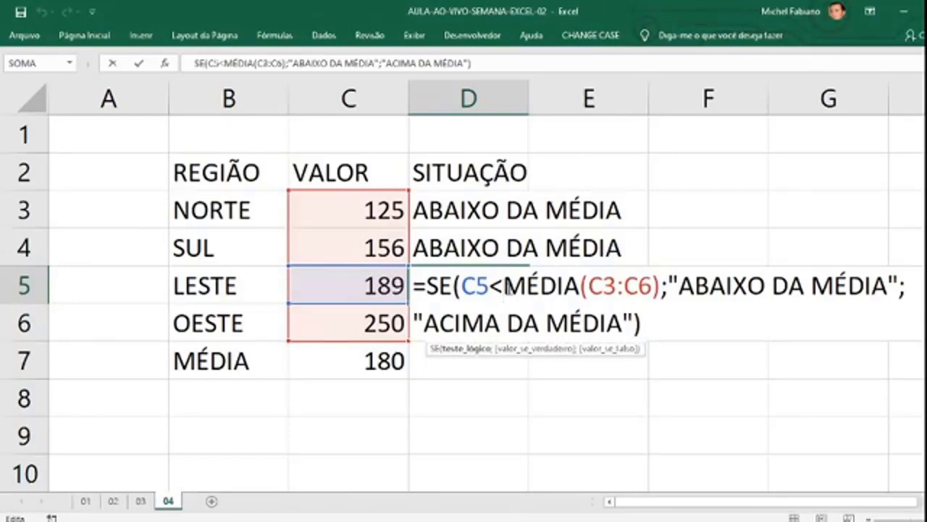
pyautogui.press('Return')
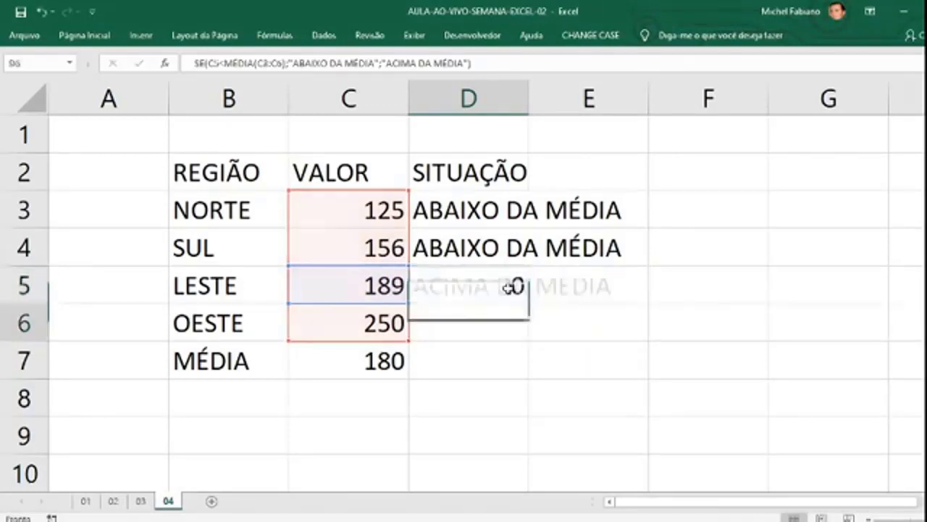
# - Begin an SE formula in D6 with the logical test C6<C7 for the OESTE region
pyautogui.write('=SE(')
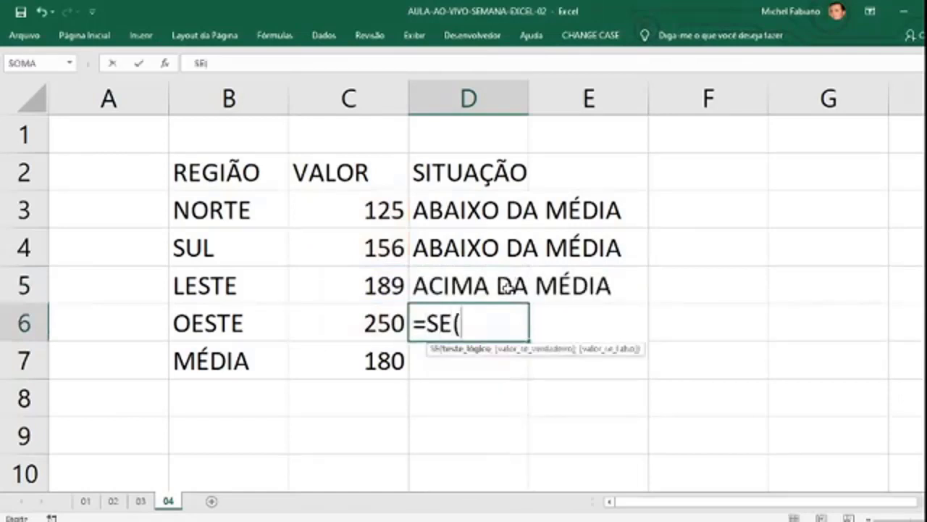
pyautogui.click(371, 326)
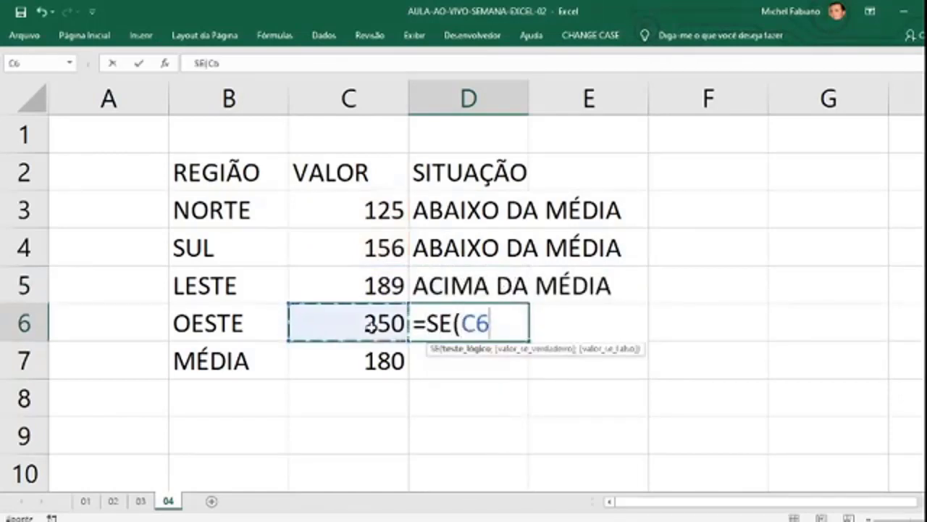
pyautogui.write('<')
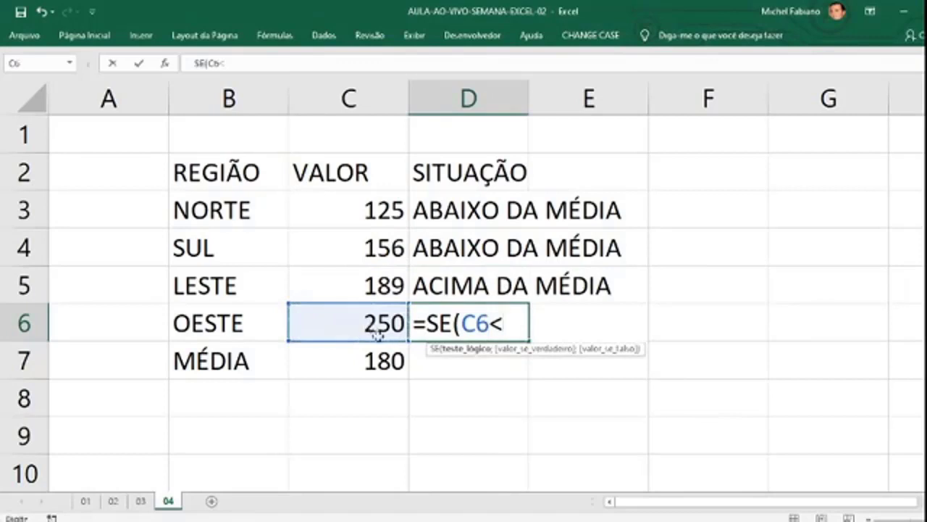
pyautogui.click(386, 356)
pyautogui.write(';')
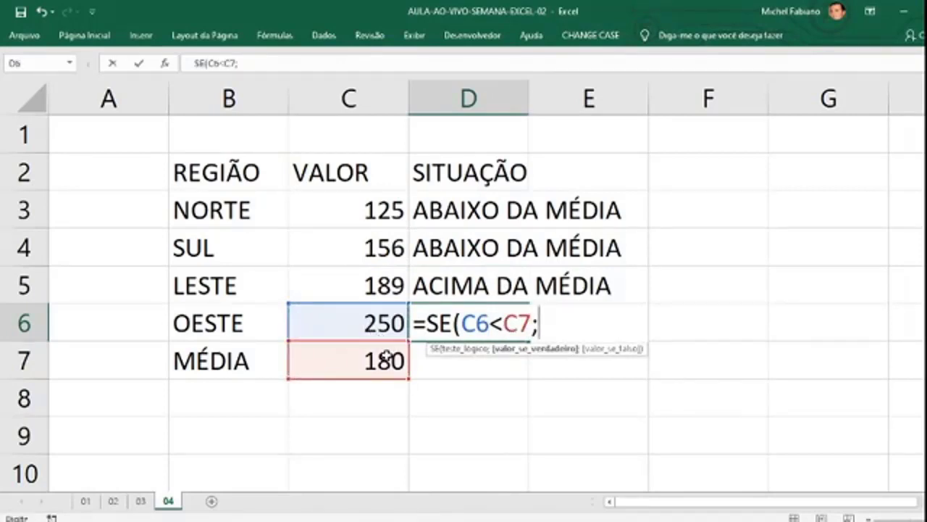
# - Add "ABAIXO DA MÉDIA" as the value-if-true argument of the SE formula in D6
pyautogui.write('"ACIMA')
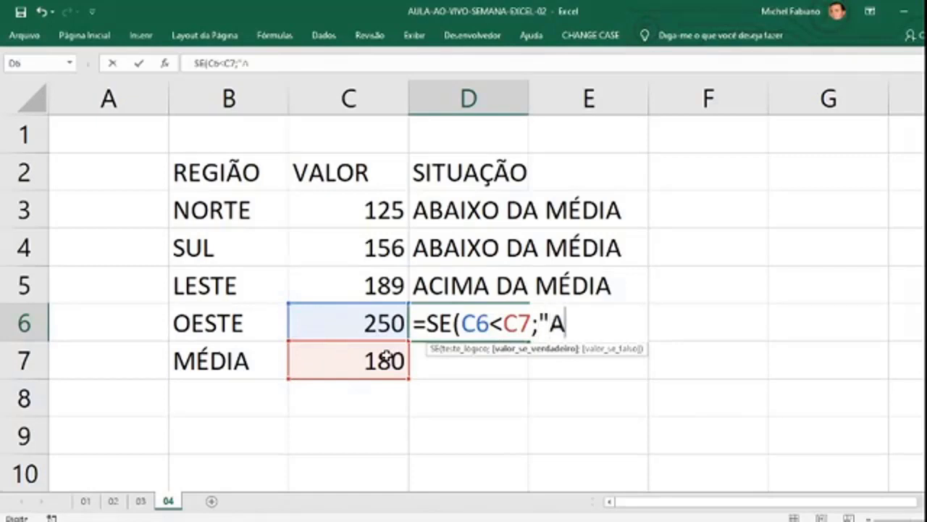
pyautogui.press('BackSpace')
pyautogui.press('BackSpace')
pyautogui.press('BackSpace')
pyautogui.press('BackSpace')
pyautogui.write('BAIXO')
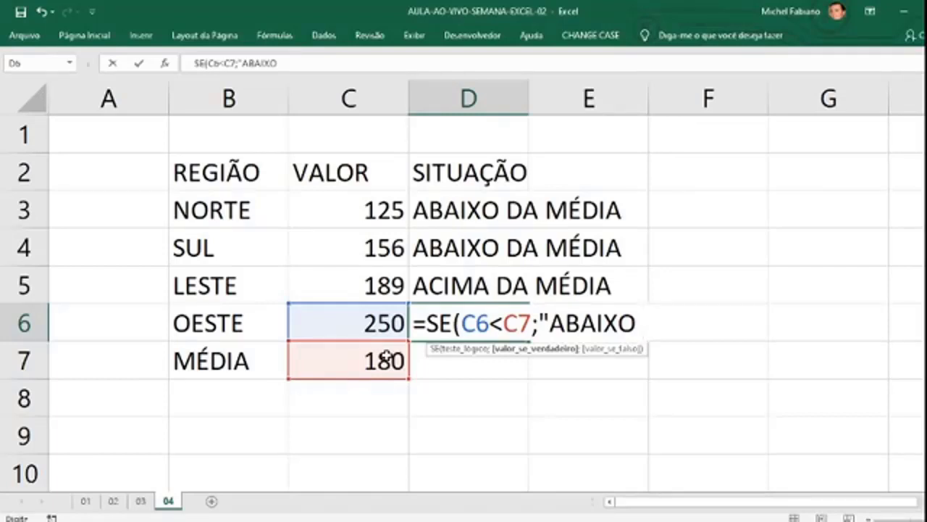
pyautogui.write('DA ')
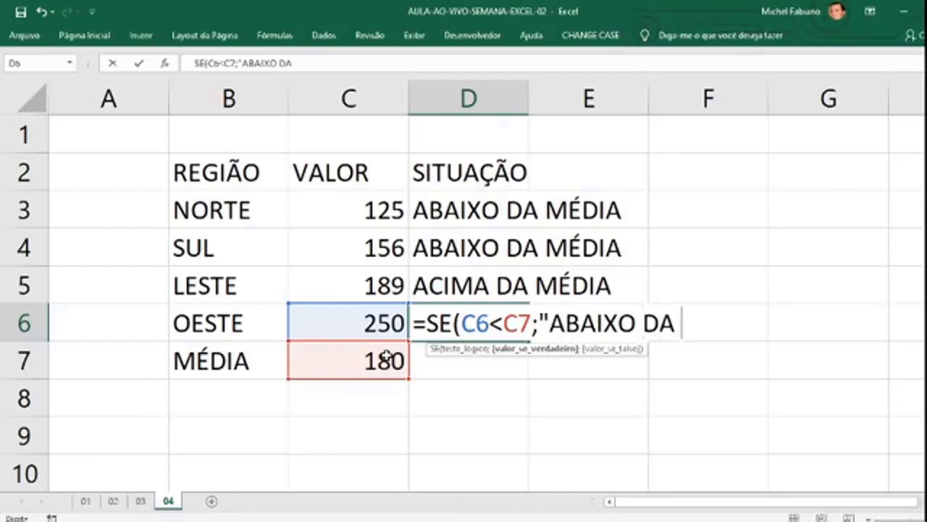
pyautogui.write('MÉDIA";')
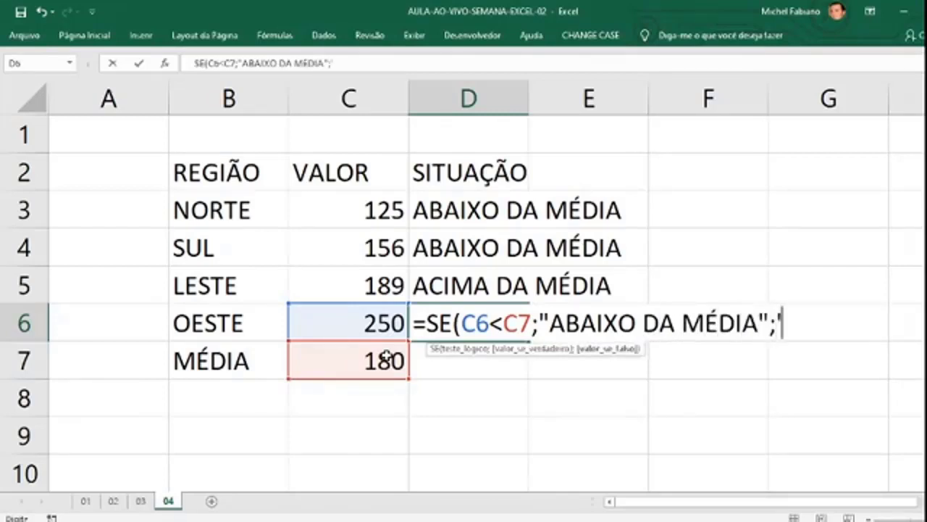
# - Complete the D6 formula with "ACIMA DO MÉDIA" as the value if false, commit it, and fit column D to its contents
pyautogui.write('"A')
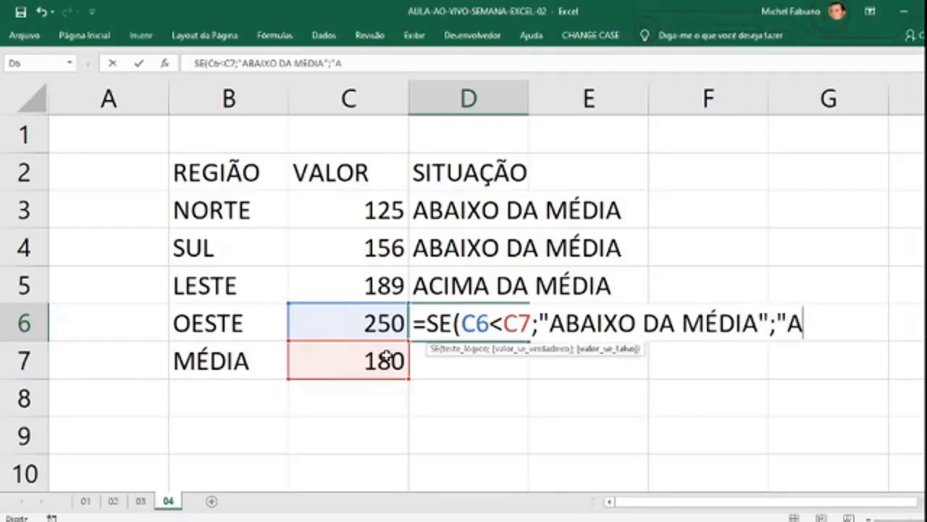
pyautogui.press('BackSpace')
pyautogui.write('ACX')
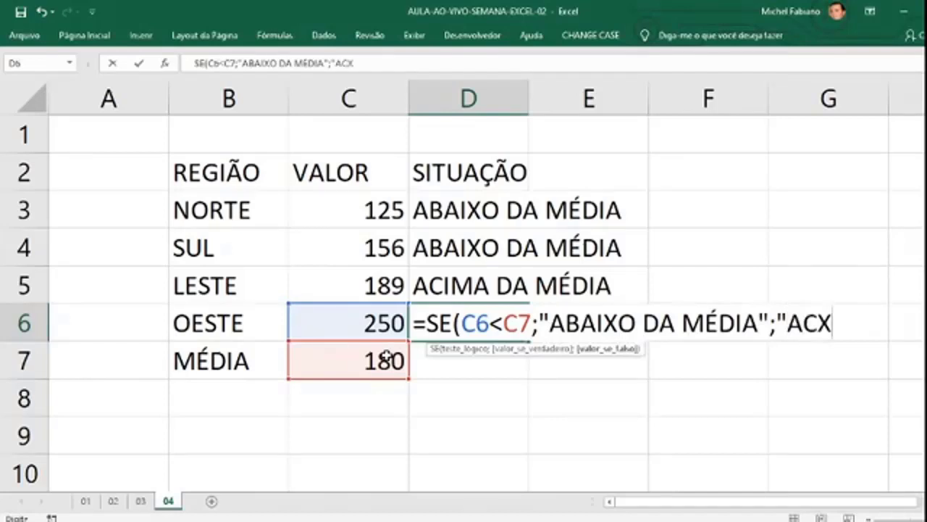
pyautogui.press('BackSpace')
pyautogui.write('IMA"')
pyautogui.press('BackSpace')
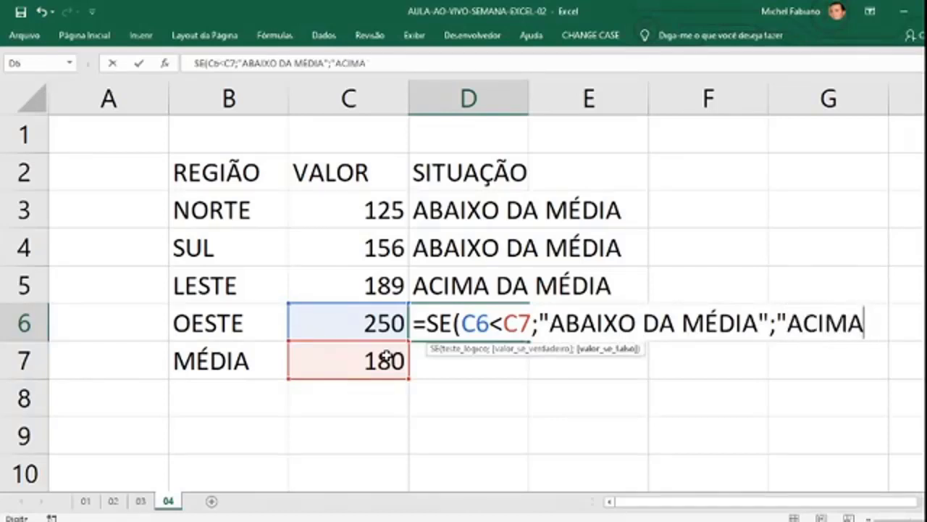
pyautogui.write('DO MÉDIA")')
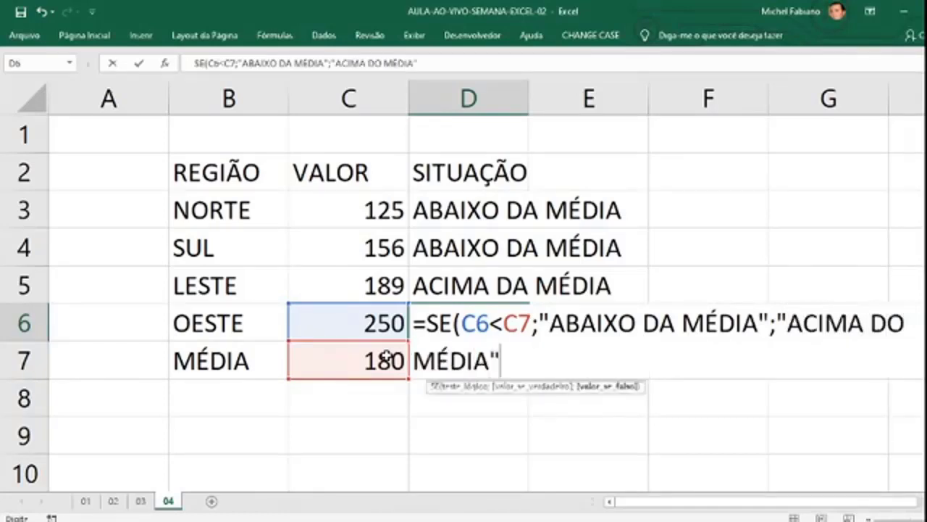
pyautogui.press('Return')
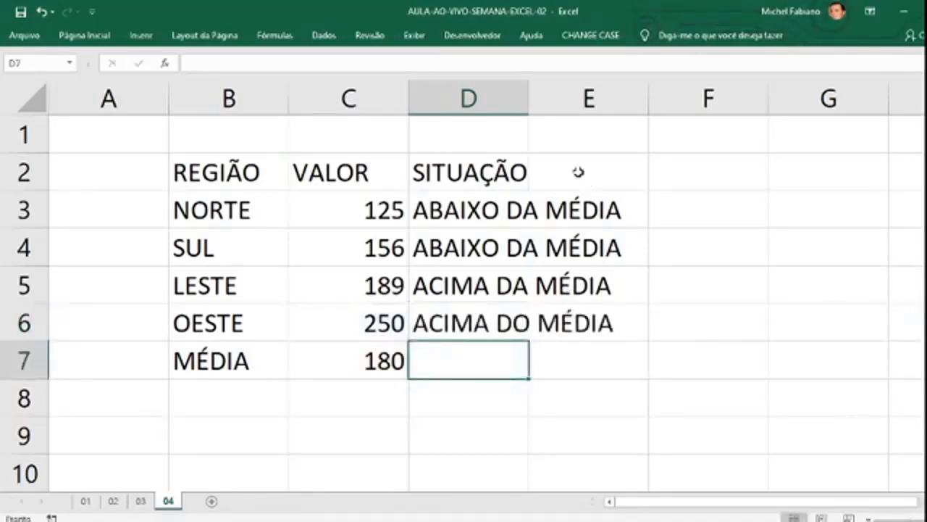
pyautogui.doubleClick(529, 109)
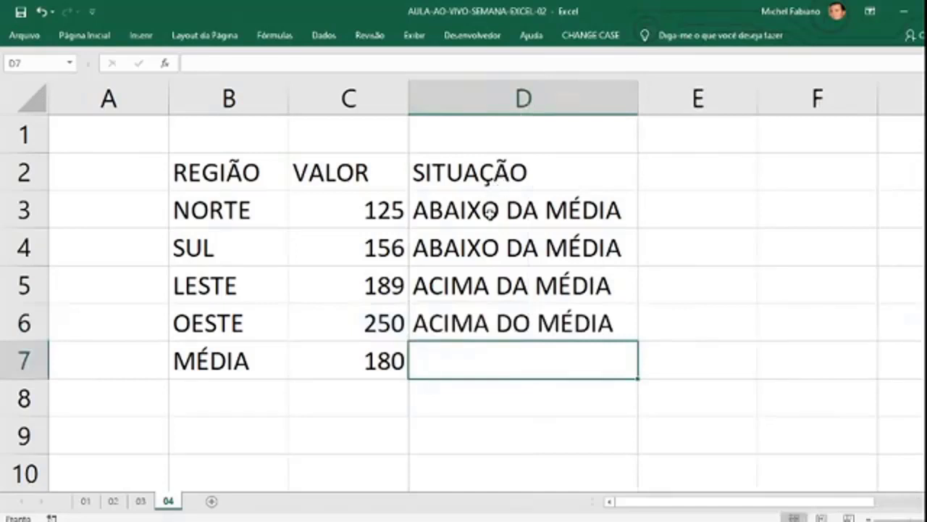
# - Examine the SE formulas in D3, D5 and D6, highlighting the nested MÉDIA(C3:C6) and the whole formula in D5
pyautogui.click(490, 211)
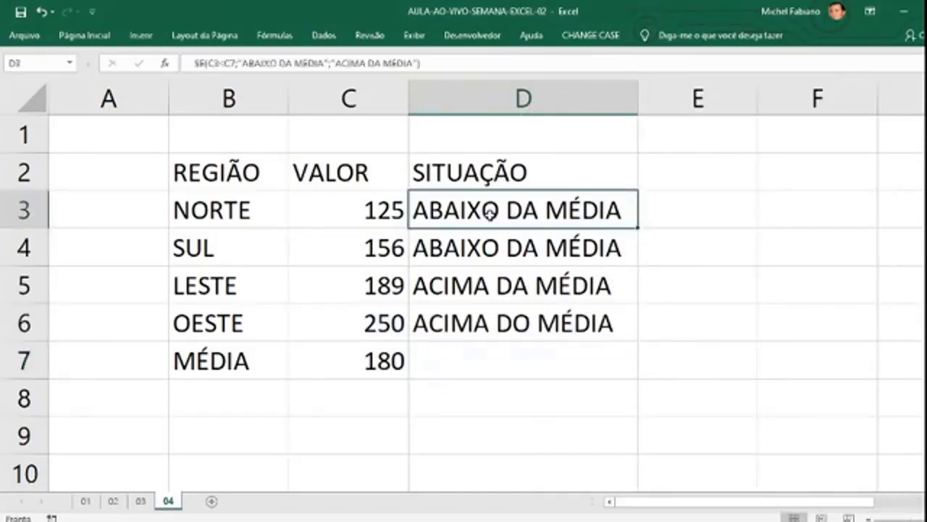
pyautogui.doubleClick(490, 211)
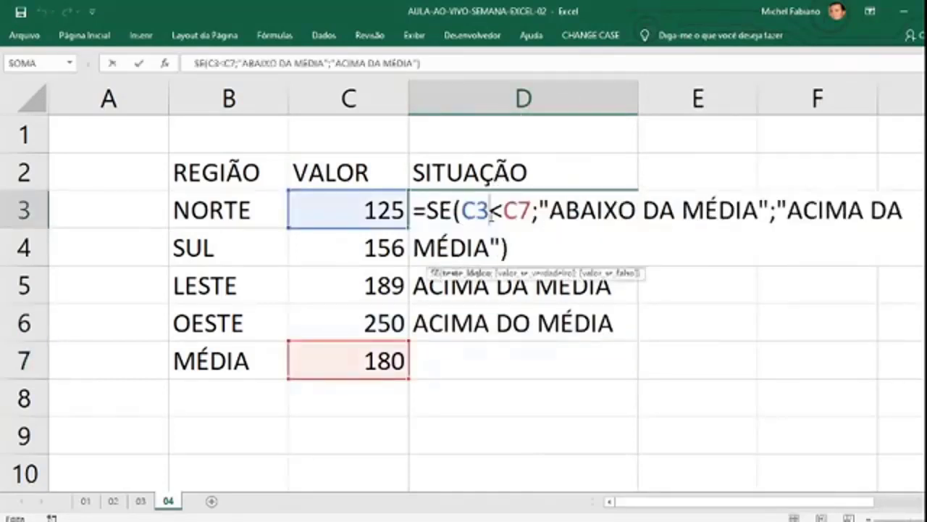
pyautogui.press('Return')
pyautogui.click(533, 287)
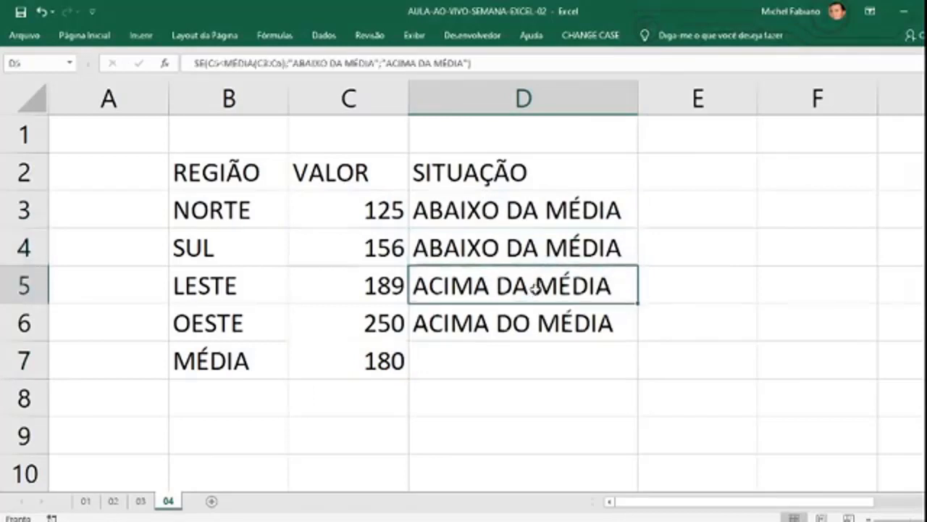
pyautogui.doubleClick(533, 288)
pyautogui.doubleClick(540, 286)
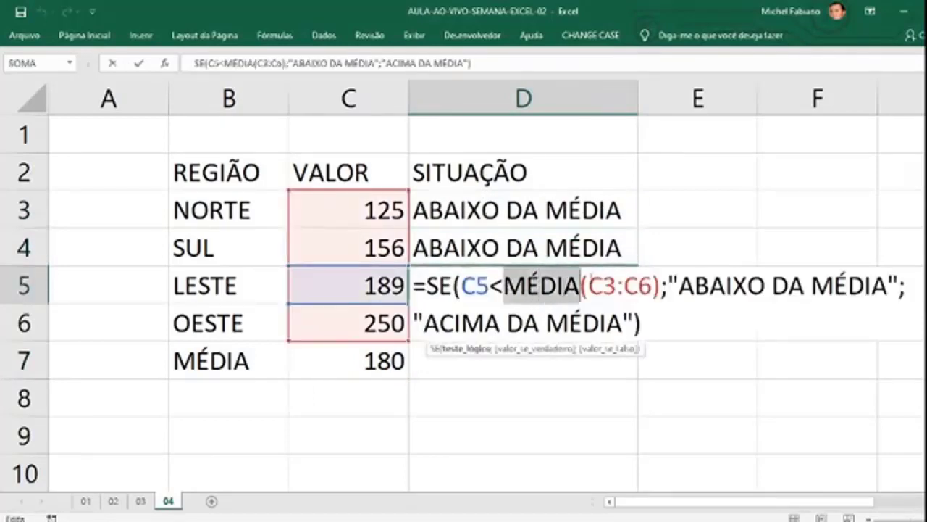
pyautogui.moveTo(591, 284); pyautogui.dragTo(660, 287)
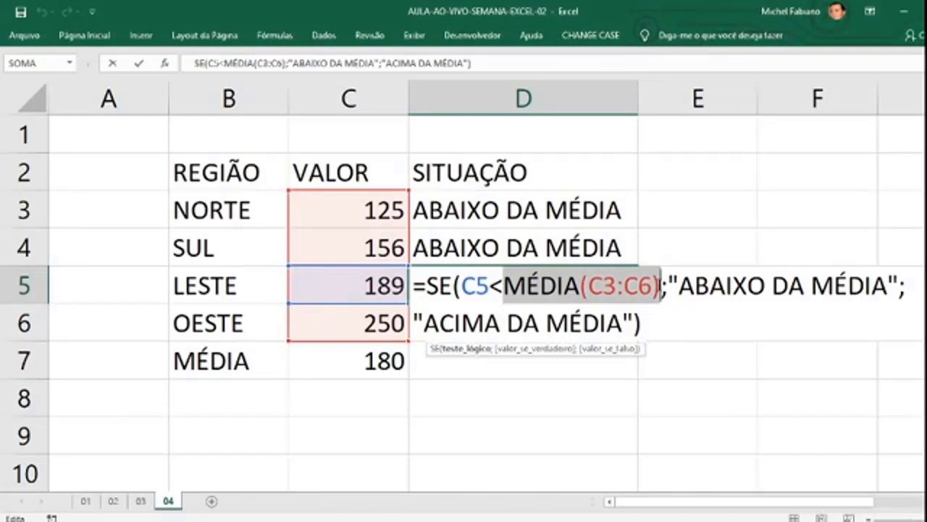
pyautogui.moveTo(413, 286); pyautogui.dragTo(643, 323)
pyautogui.press('Return')
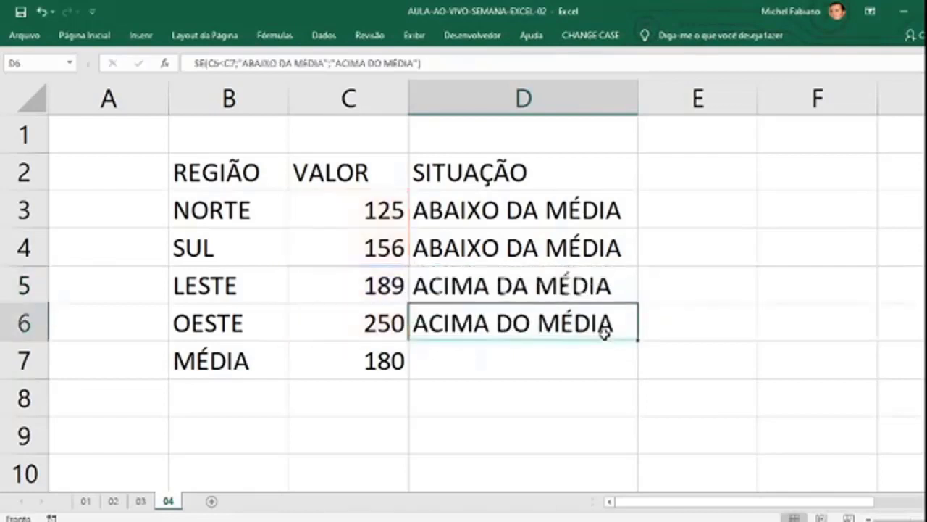
pyautogui.doubleClick(605, 332)
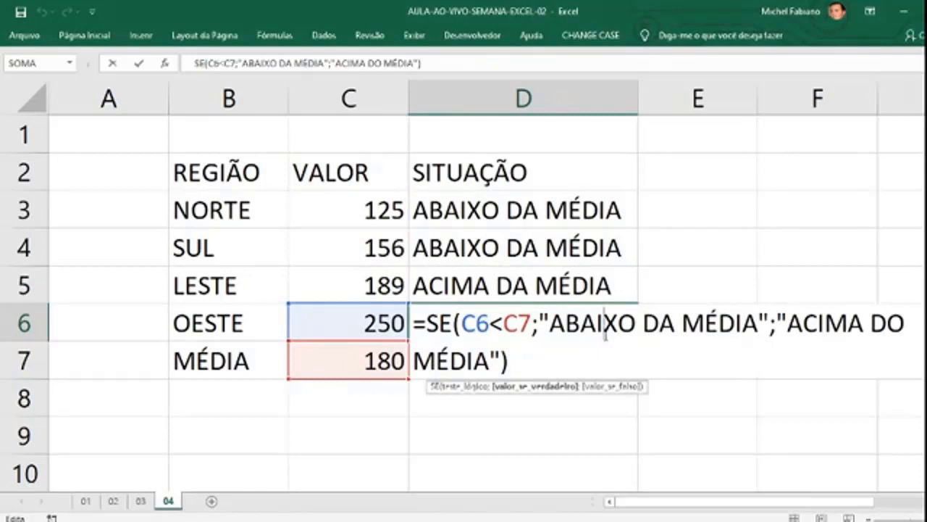
pyautogui.press('Escape')
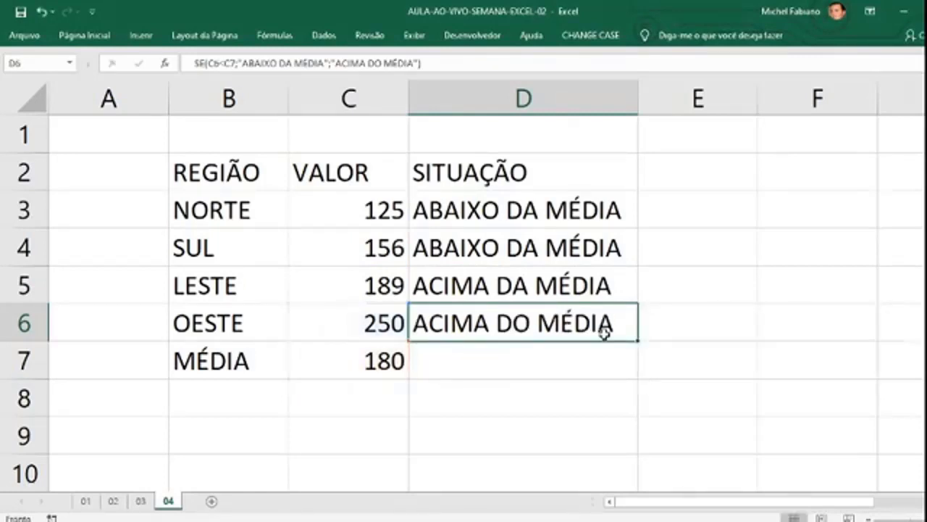
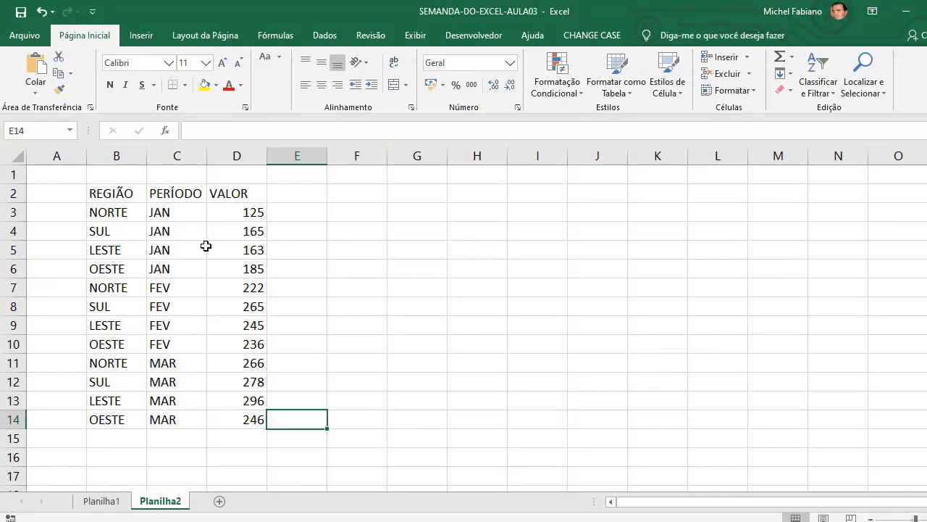
# - Highlight the data range B2:D14 on Planilha2, and look over the table style gallery and the insert commands for tables
pyautogui.click(130, 195)
pyautogui.moveTo(130, 195); pyautogui.dragTo(231, 423)
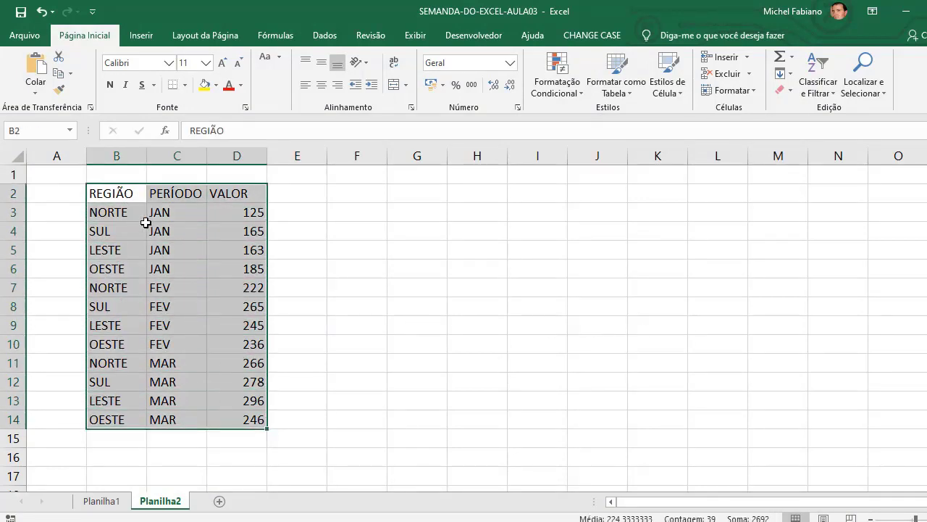
pyautogui.moveTo(130, 190); pyautogui.dragTo(234, 420)
pyautogui.moveTo(119, 201); pyautogui.dragTo(232, 428)
pyautogui.moveTo(138, 199); pyautogui.dragTo(246, 416)
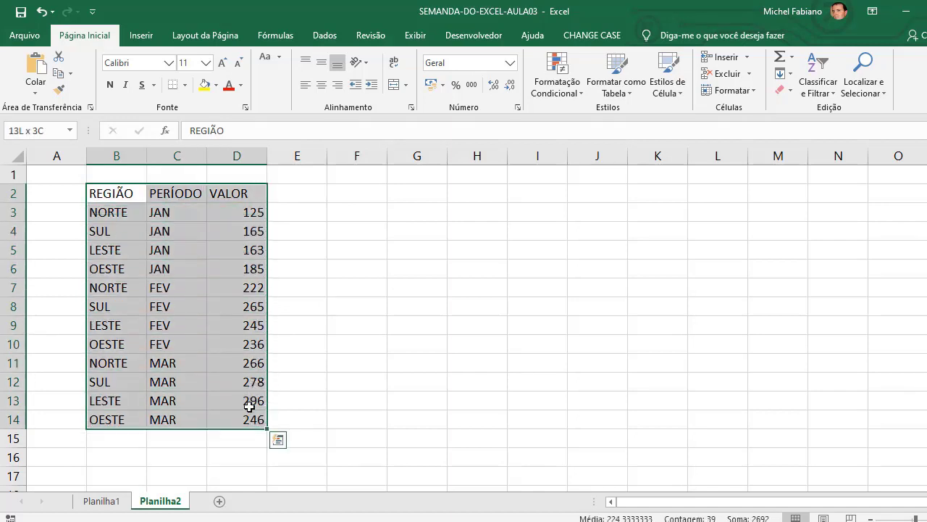
pyautogui.moveTo(98, 195); pyautogui.dragTo(238, 417)
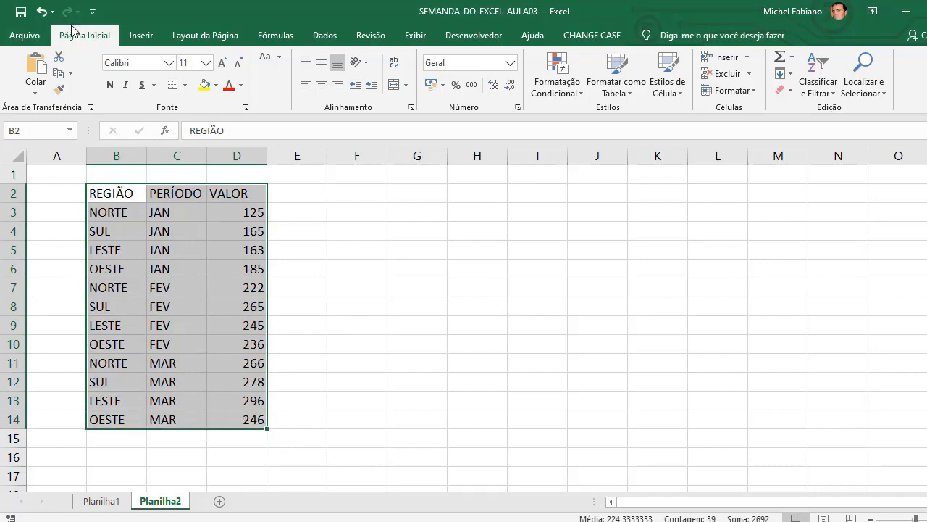
pyautogui.click(618, 94)
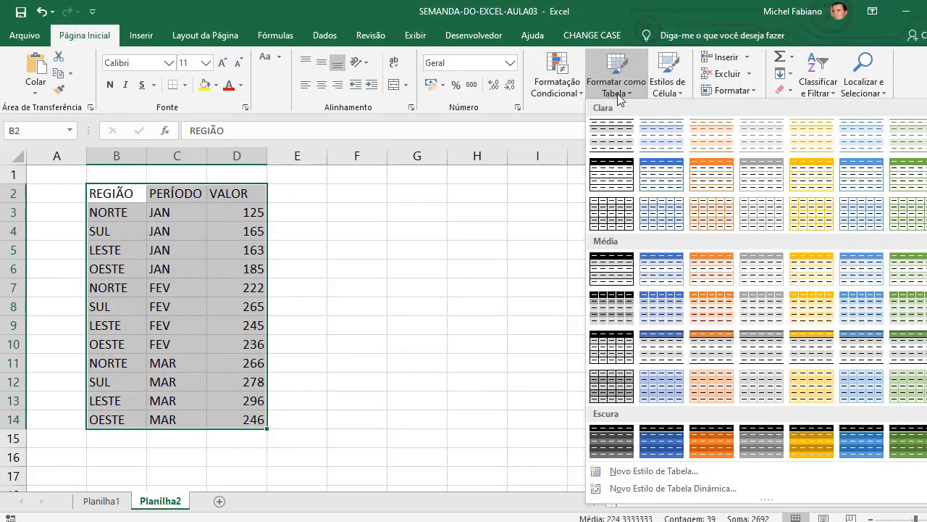
pyautogui.click(618, 96)
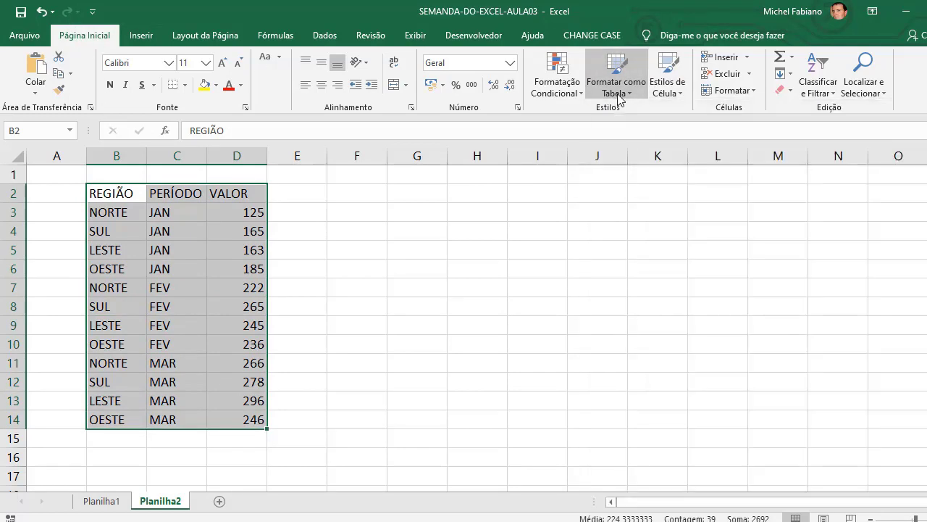
pyautogui.click(145, 37)
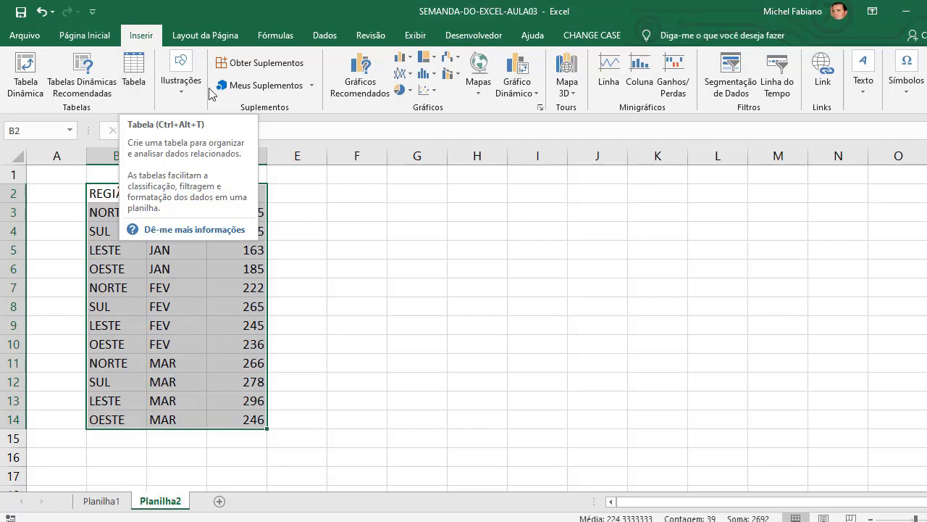
pyautogui.click(356, 225)
# - Review the data's structure by highlighting the REGIÃO, PERÍODO and VALOR columns and the four JAN records
pyautogui.click(118, 190)
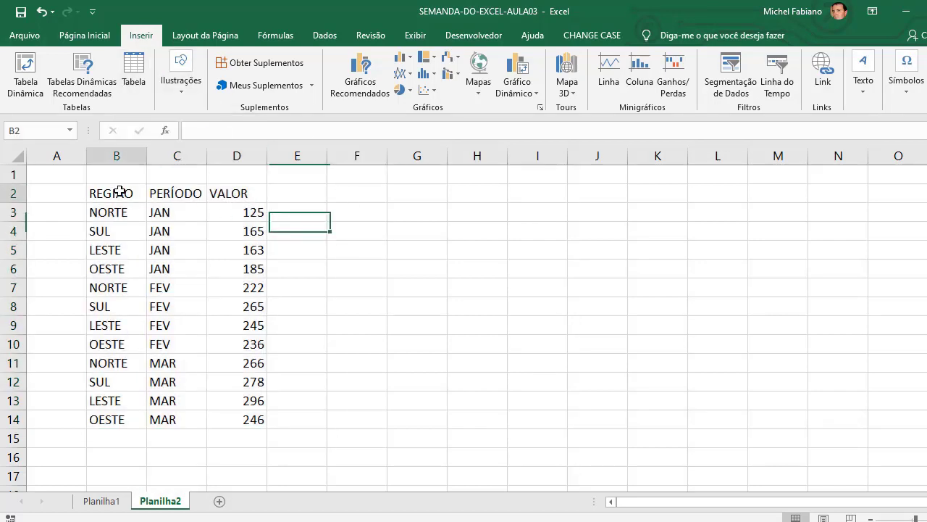
pyautogui.moveTo(119, 192); pyautogui.dragTo(122, 325)
pyautogui.moveTo(181, 190); pyautogui.dragTo(186, 326)
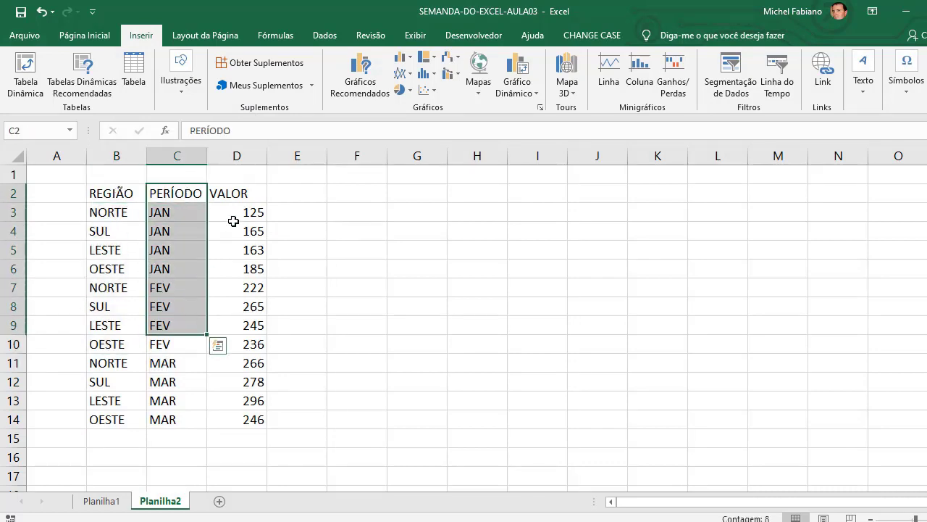
pyautogui.moveTo(244, 194); pyautogui.dragTo(242, 368)
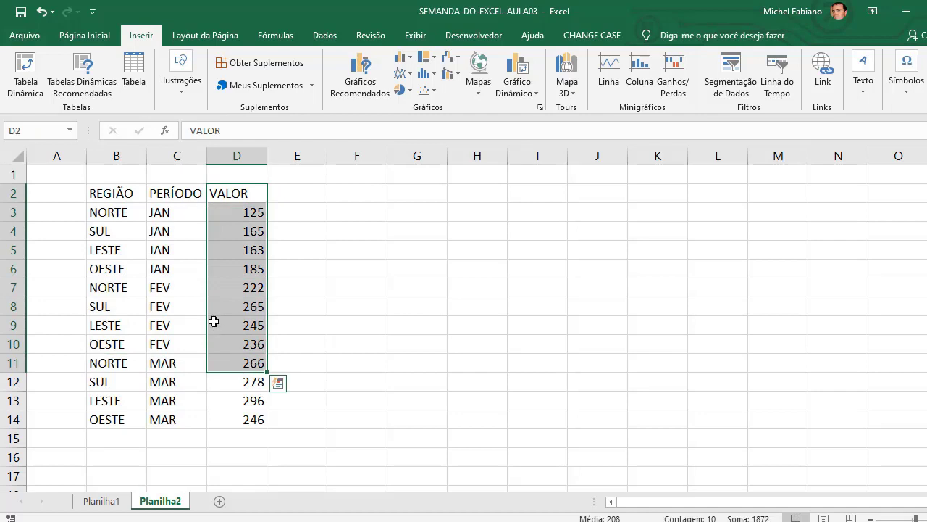
pyautogui.moveTo(95, 211); pyautogui.dragTo(243, 217)
pyautogui.moveTo(100, 231); pyautogui.dragTo(241, 229)
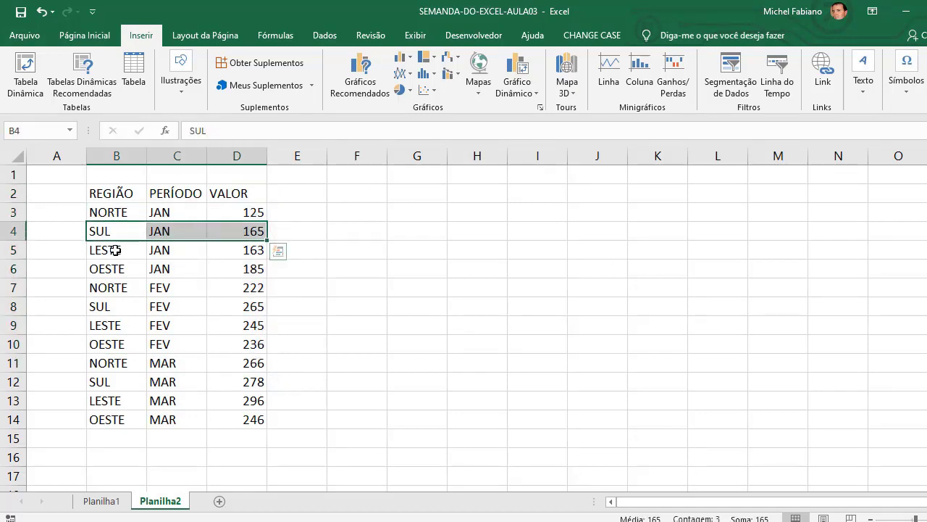
pyautogui.moveTo(109, 250); pyautogui.dragTo(242, 251)
pyautogui.moveTo(109, 271); pyautogui.dragTo(248, 268)
# - Format the range B2:D14 as a table with headers, using the light blue style with a solid blue header row
pyautogui.moveTo(126, 196); pyautogui.dragTo(242, 425)
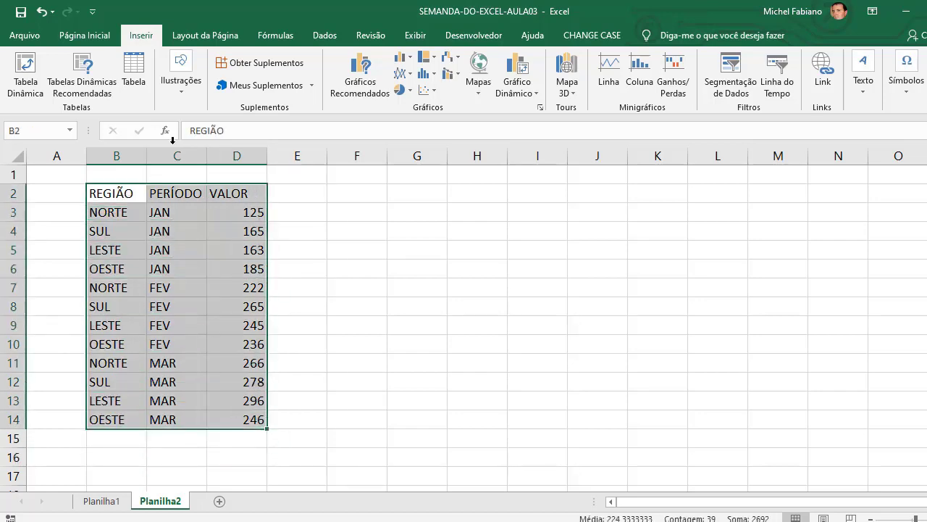
pyautogui.click(107, 36)
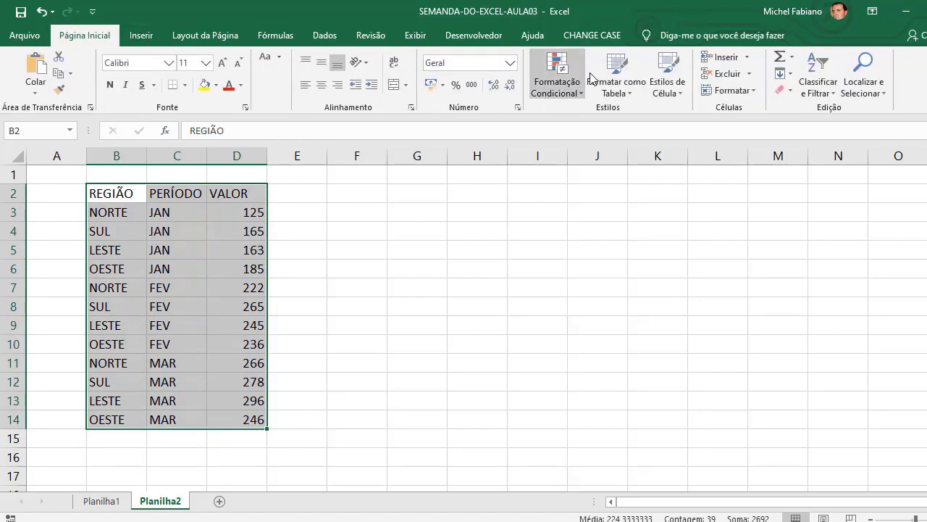
pyautogui.click(633, 92)
pyautogui.click(659, 176)
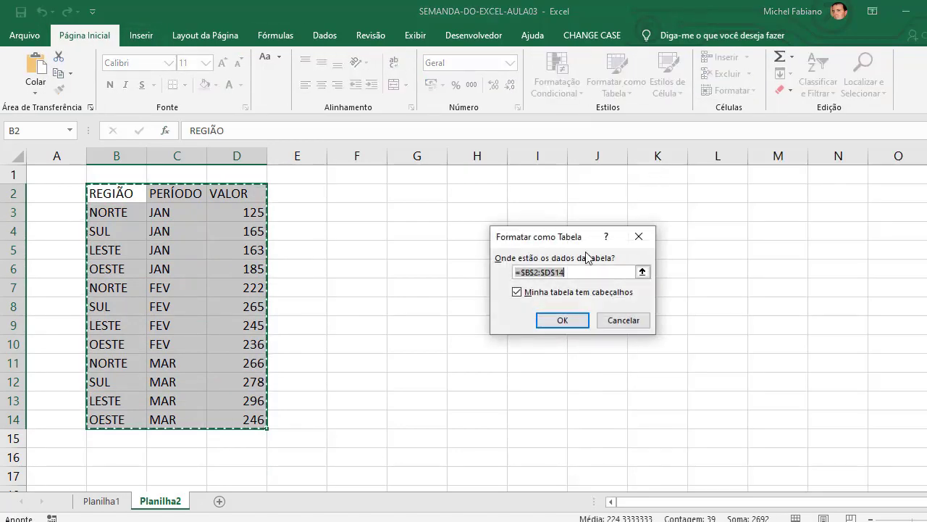
pyautogui.click(561, 320)
# - Count the JAN records in F3 with =CONT.SE(Tabela1[[#Tudo];[PERÍODO]];"JAN"), taking the whole PERÍODO column including its header as the range
pyautogui.click(380, 210)
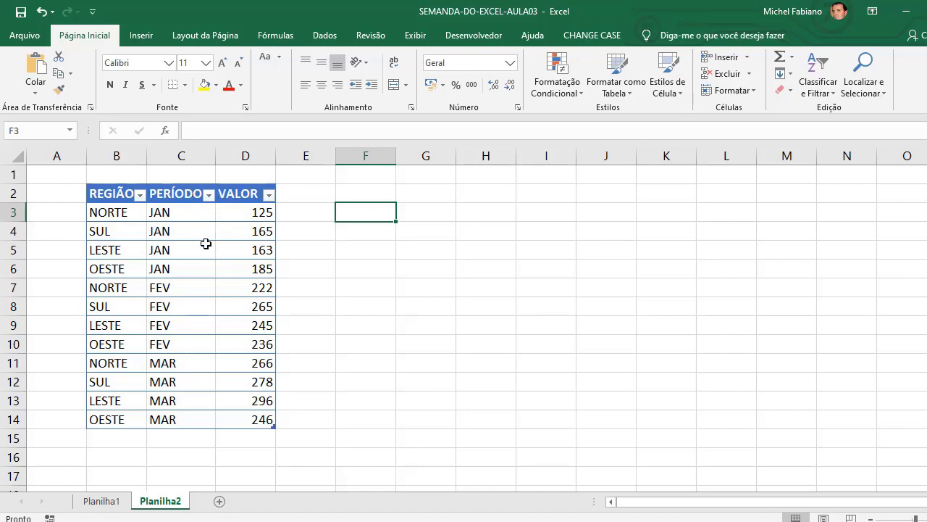
pyautogui.write('=')
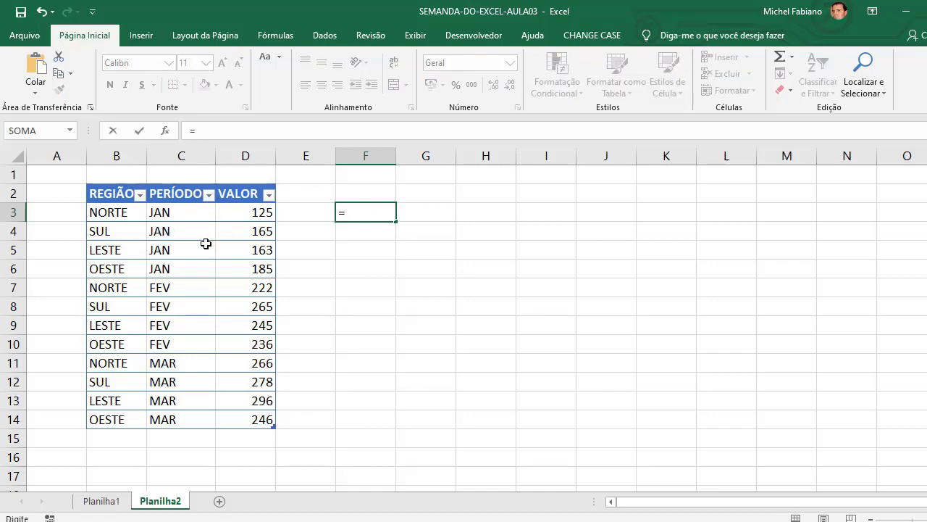
pyautogui.write('SOMA')
pyautogui.press('BackSpace')
pyautogui.press('BackSpace')
pyautogui.press('BackSpace')
pyautogui.press('BackSpace')
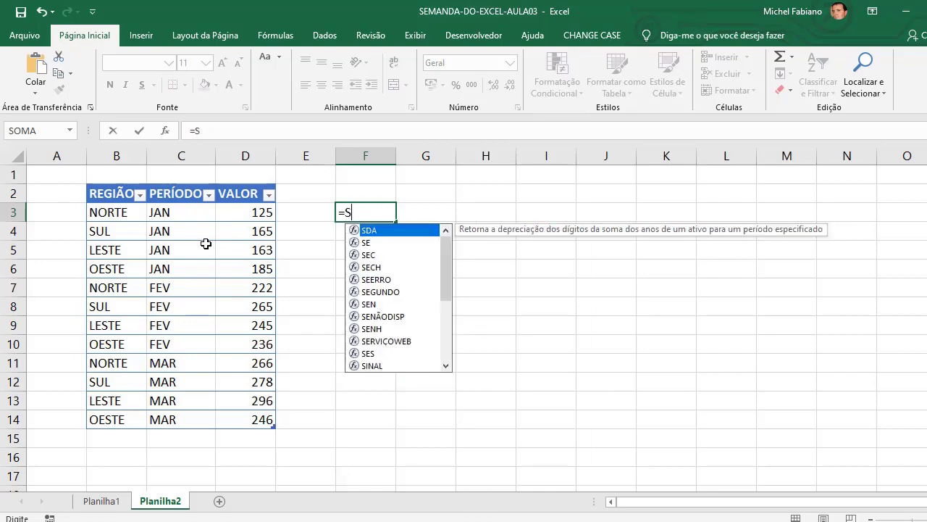
pyautogui.write('CONT.SE')
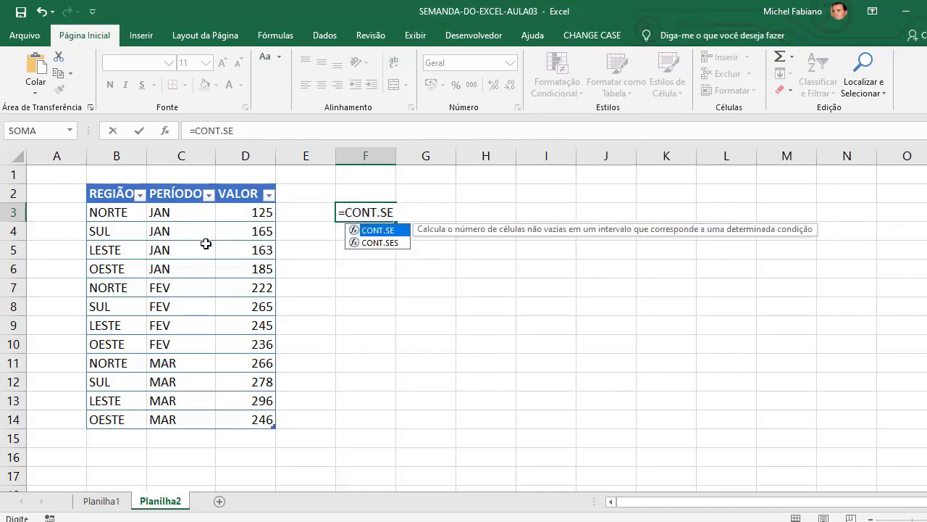
pyautogui.write('(')
pyautogui.click(189, 193)
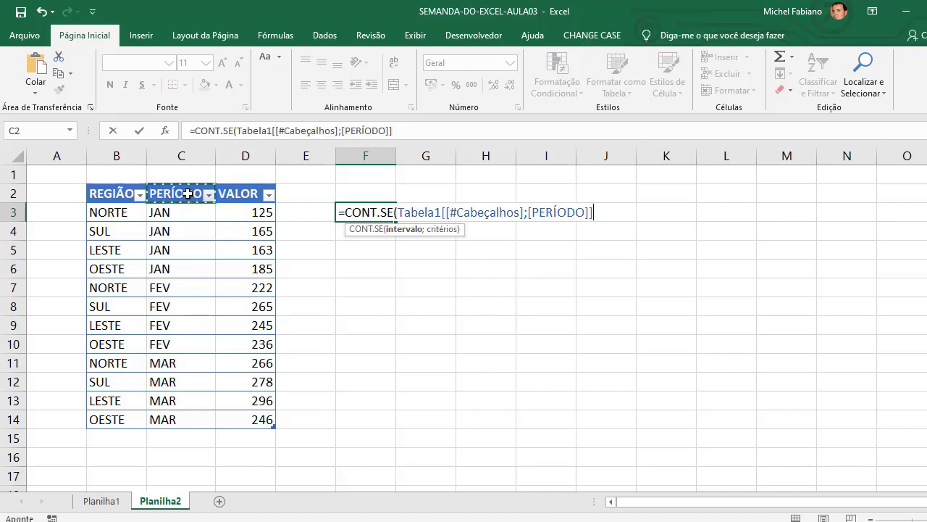
pyautogui.moveTo(188, 194); pyautogui.dragTo(180, 419)
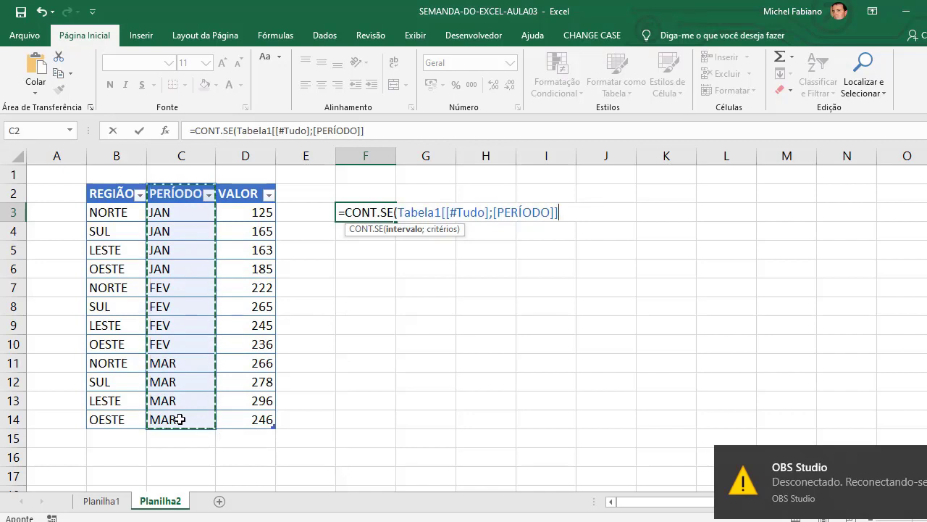
pyautogui.write(';')
pyautogui.write('"JAN"')
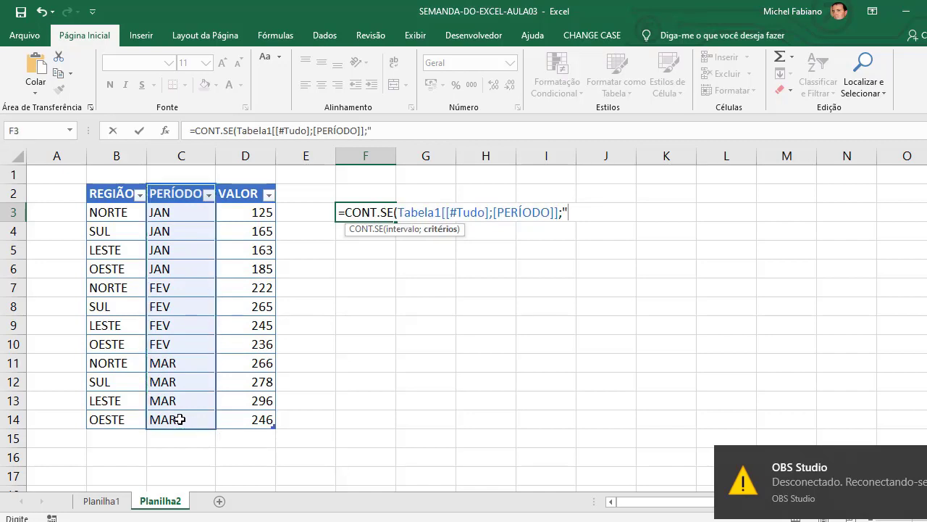
pyautogui.write(')')
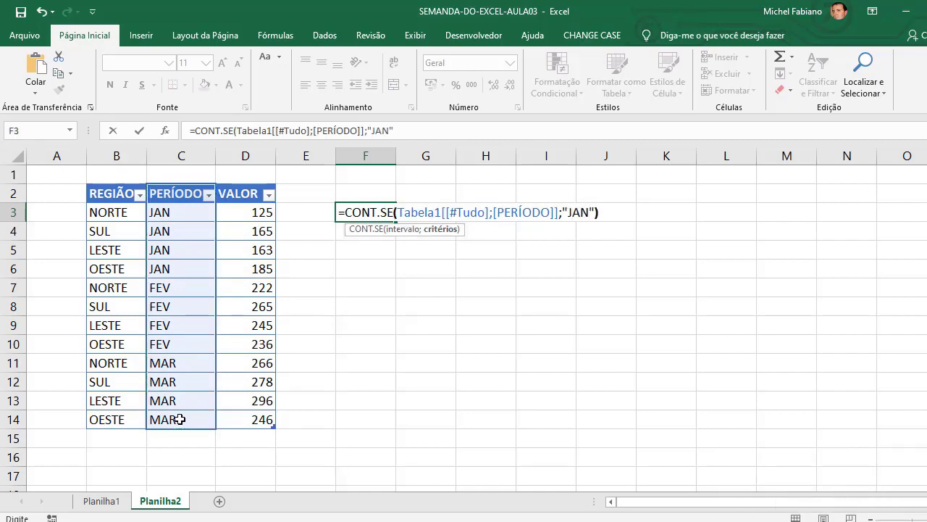
pyautogui.press('Return')
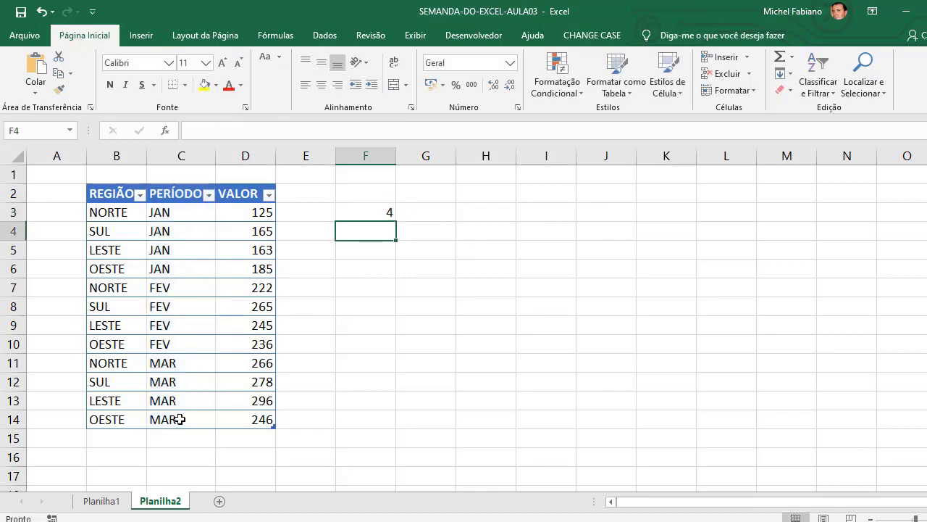
# - Enter FEV in cell F2, directly above the count formula
pyautogui.press('Up')
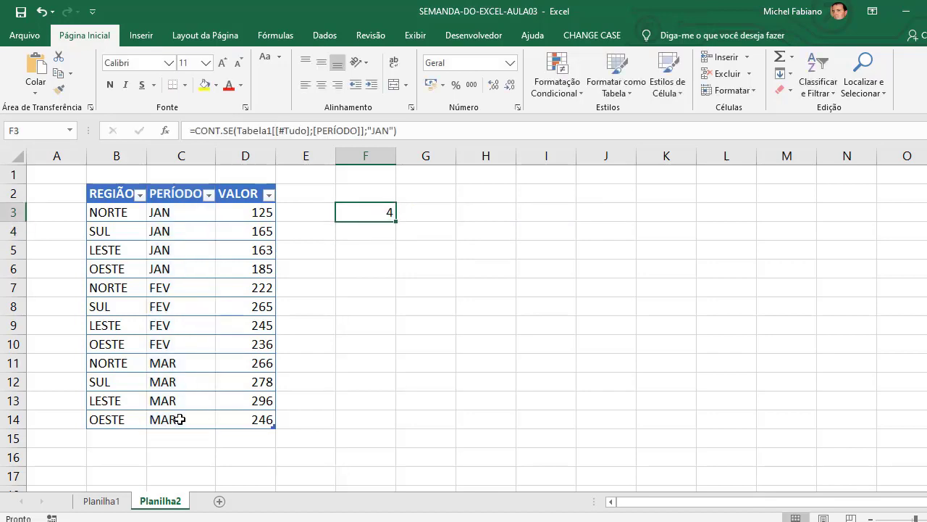
pyautogui.press('Up')
pyautogui.write('FEV')
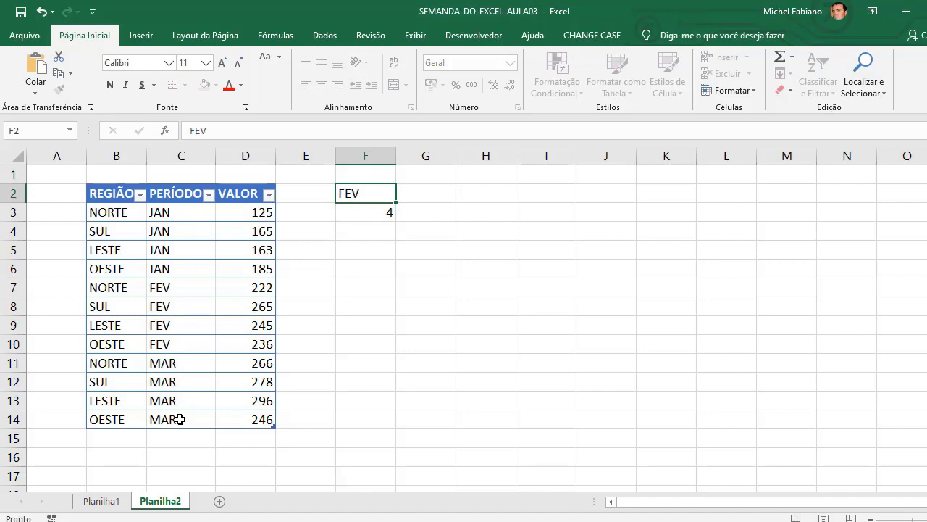
pyautogui.press('Return')
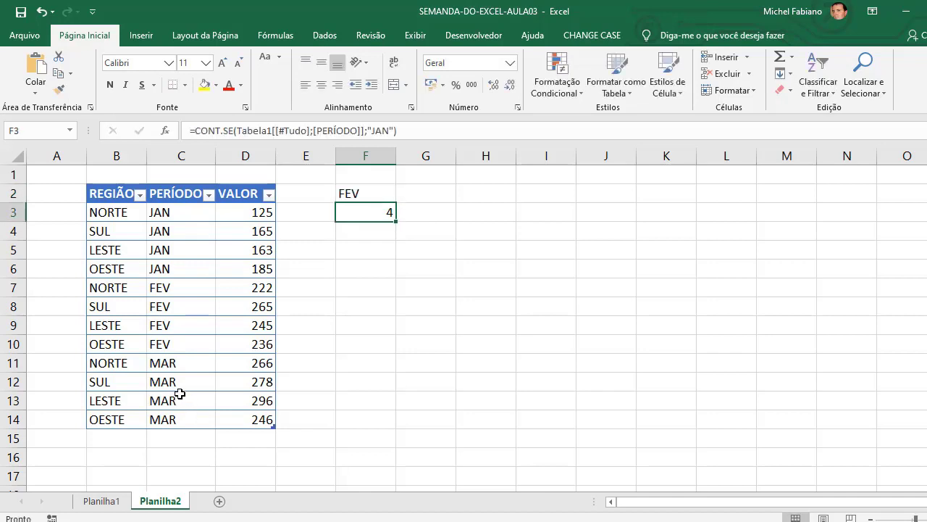
# - Replace the fixed "JAN" criterion in F3's CONT.SE formula with a reference to cell F2
pyautogui.doubleClick(388, 211)
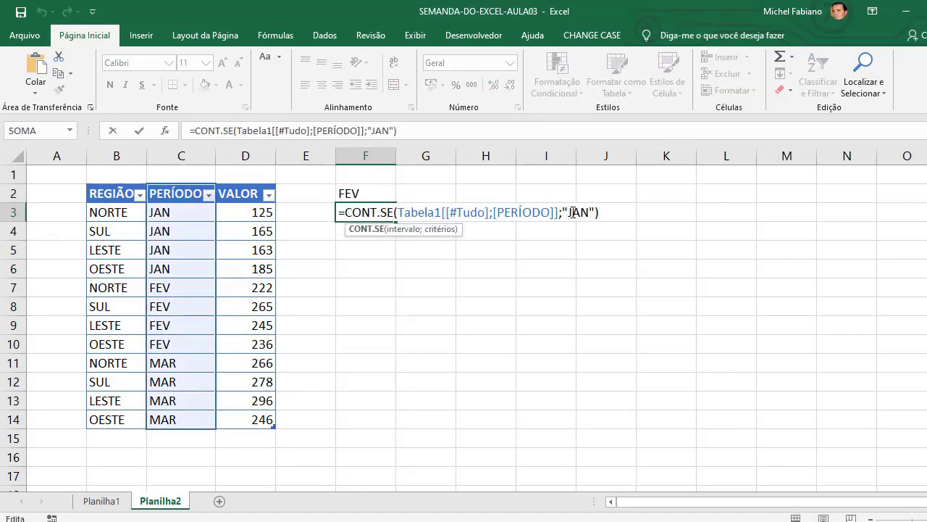
pyautogui.moveTo(562, 212); pyautogui.dragTo(595, 209)
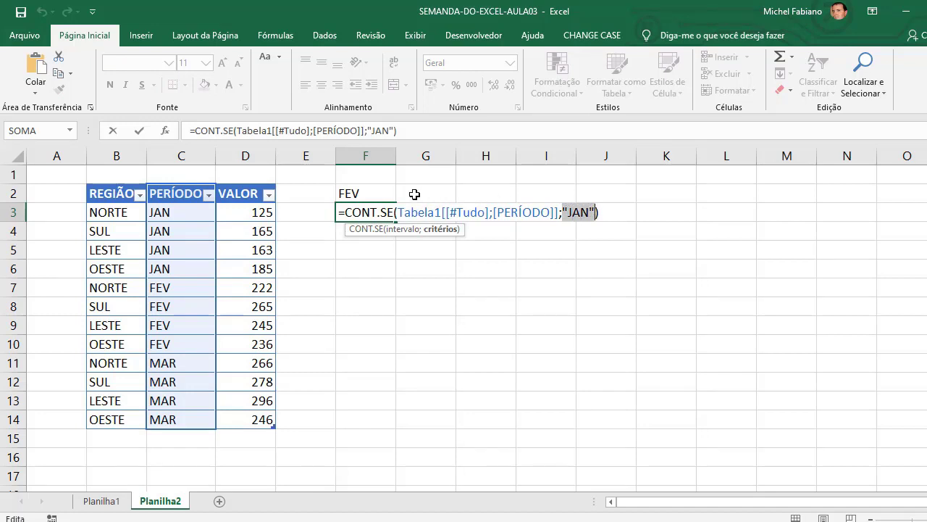
pyautogui.press('Delete')
pyautogui.click(354, 189)
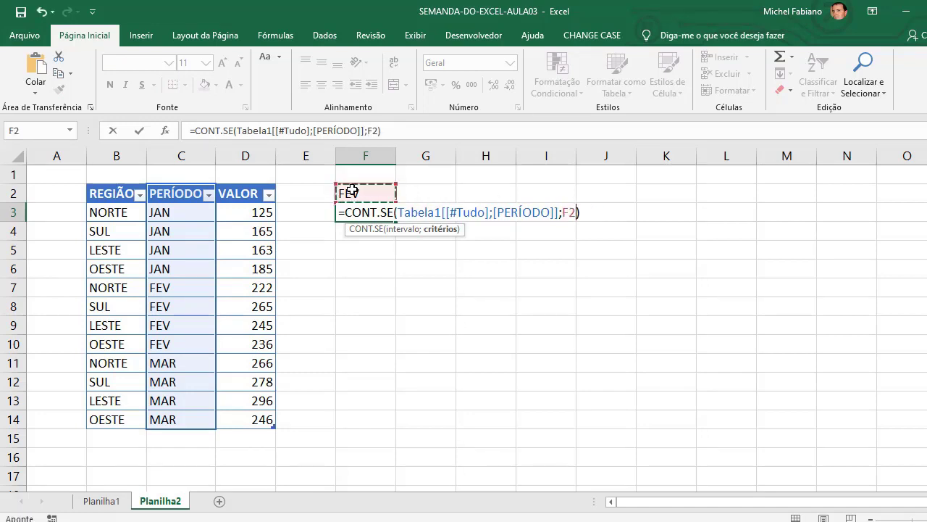
pyautogui.press('Return')
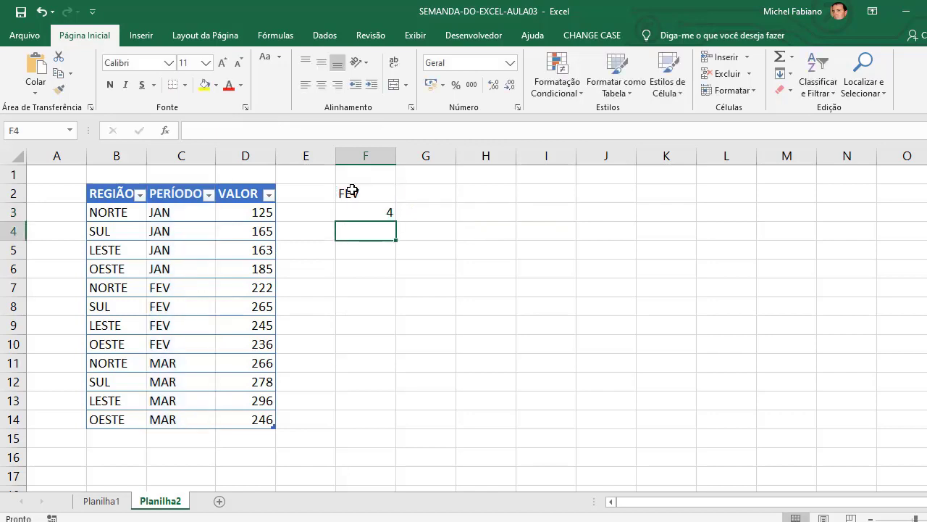
# - Change the criterion in F2 to MAR and check the references in F3's CONT.SE formula
pyautogui.click(352, 190)
pyautogui.write('MA')
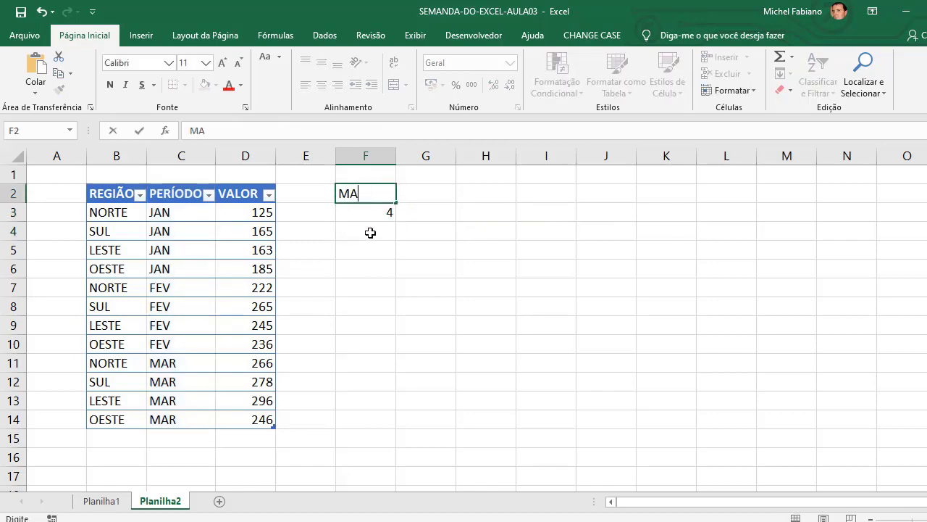
pyautogui.write('R')
pyautogui.press('Return')
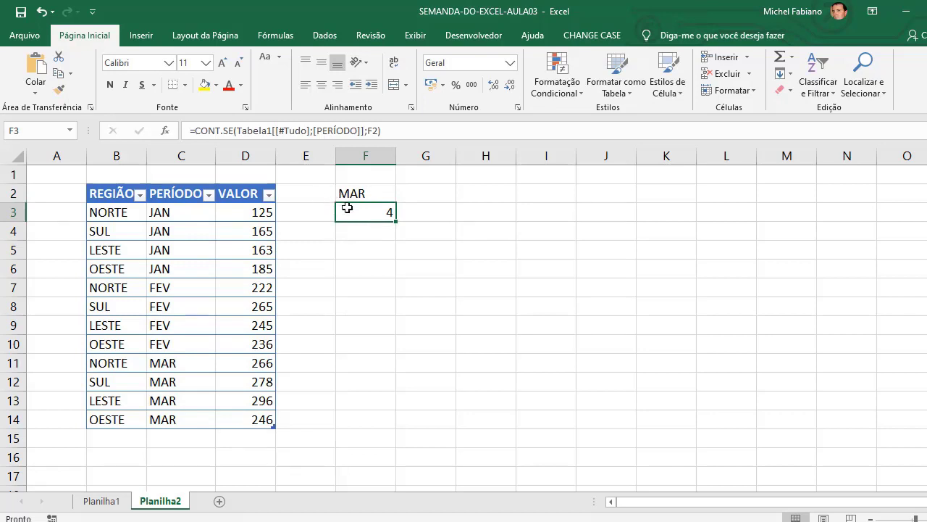
pyautogui.doubleClick(348, 211)
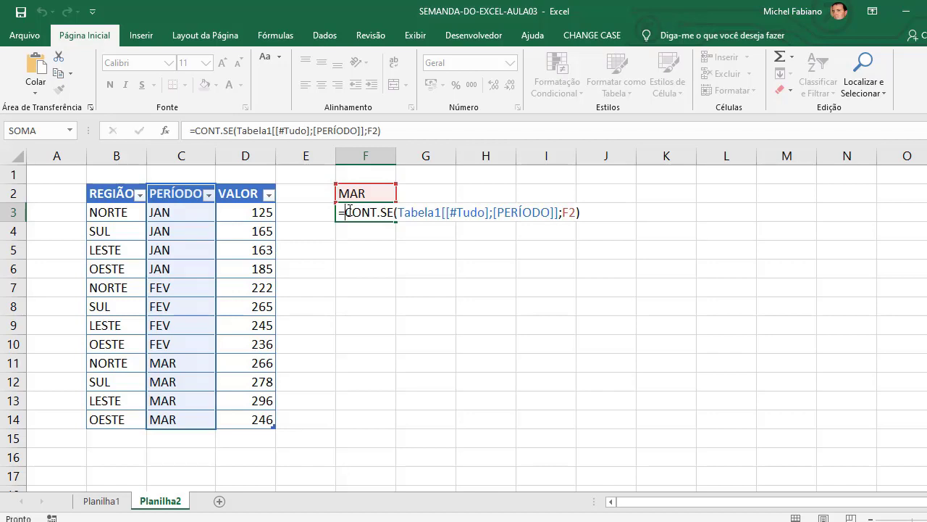
pyautogui.press('Return')
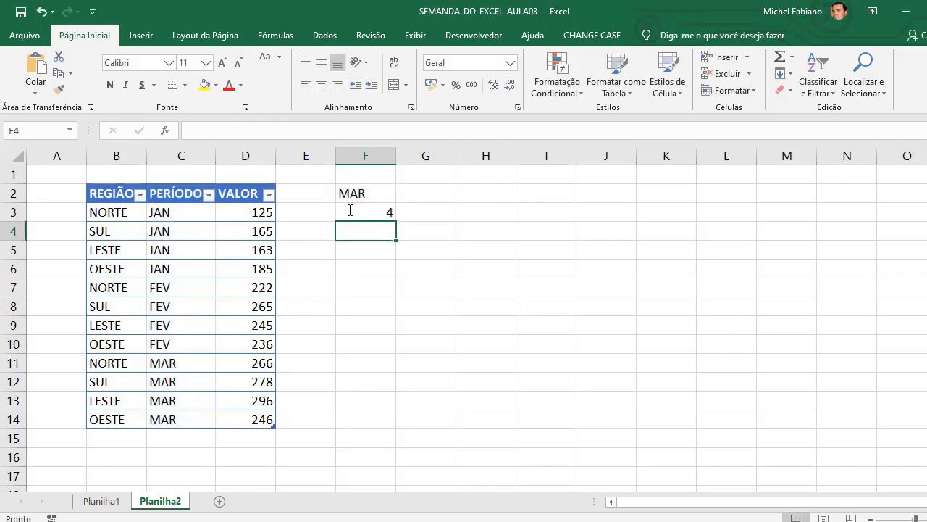
# - Add a record directly below the table in row 15 with REGIÃO NORTE, PERÍODO ABR and VALOR 156
pyautogui.click(114, 447)
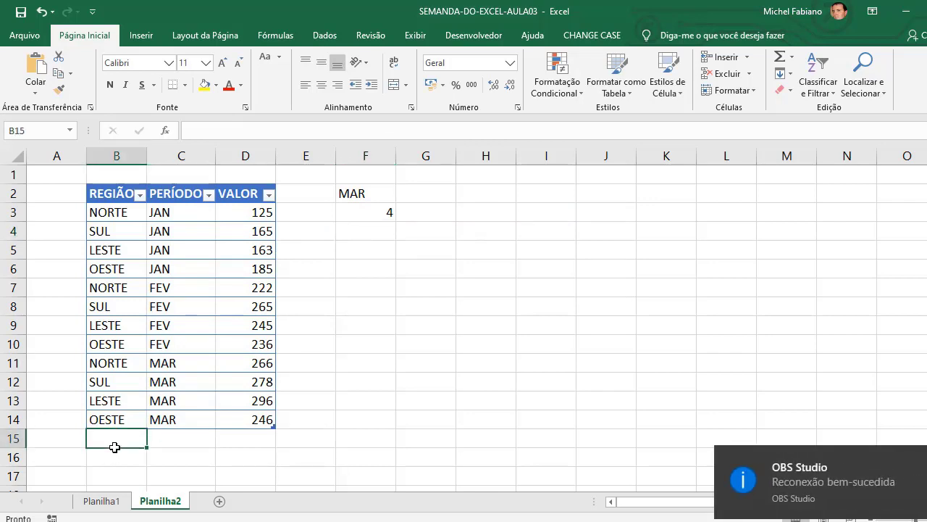
pyautogui.write('NORTE')
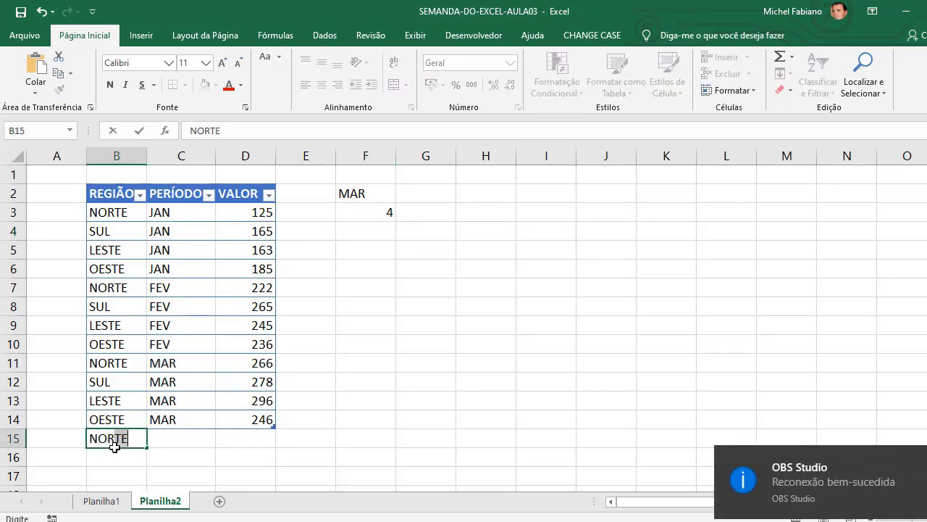
pyautogui.press('Return')
pyautogui.press('Right')
pyautogui.press('Up')
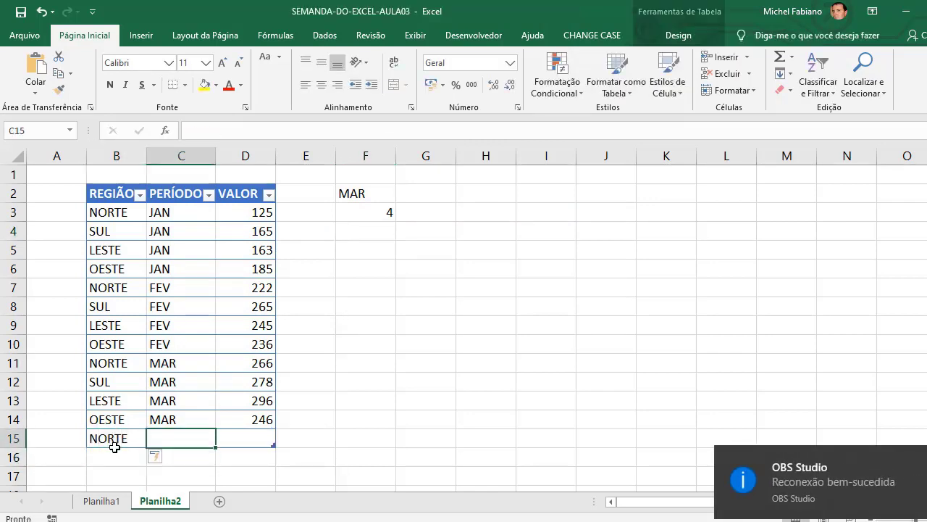
pyautogui.write('ABR')
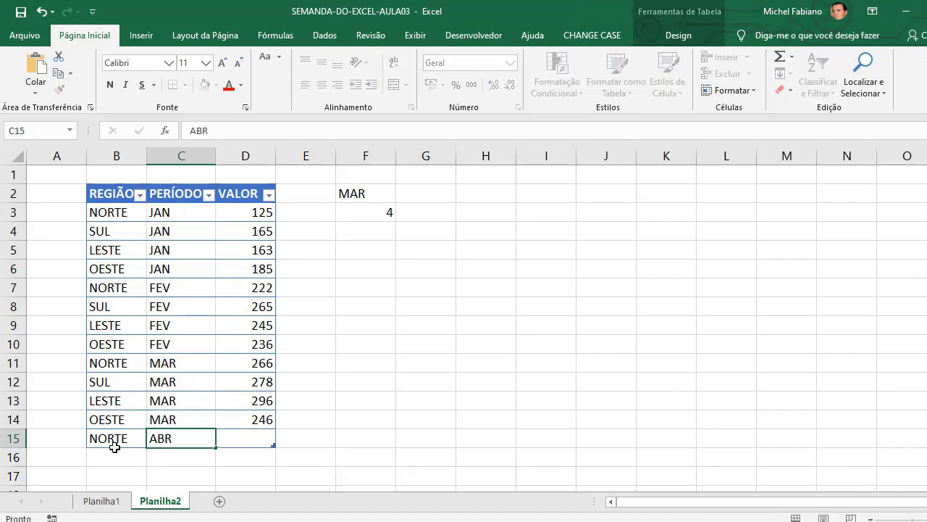
pyautogui.press('Return')
pyautogui.press('Right')
pyautogui.press('Up')
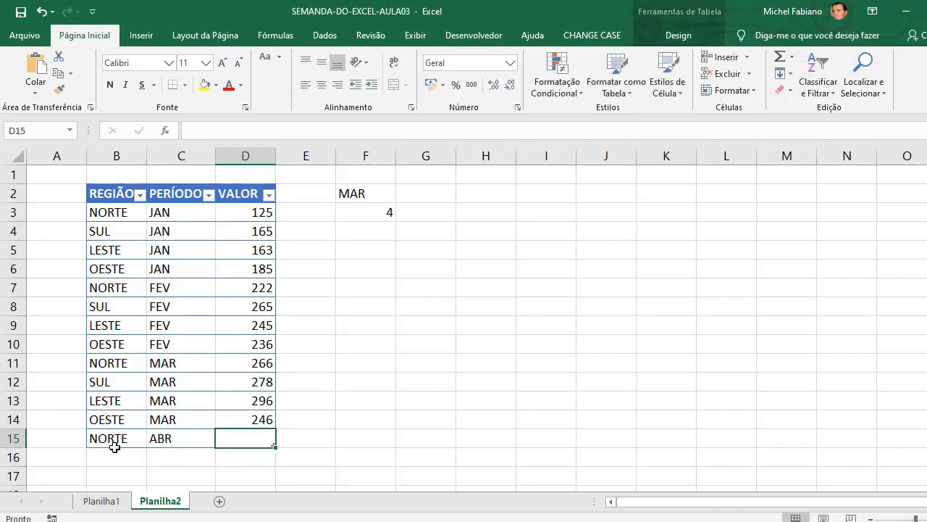
pyautogui.write('156')
pyautogui.press('Return')
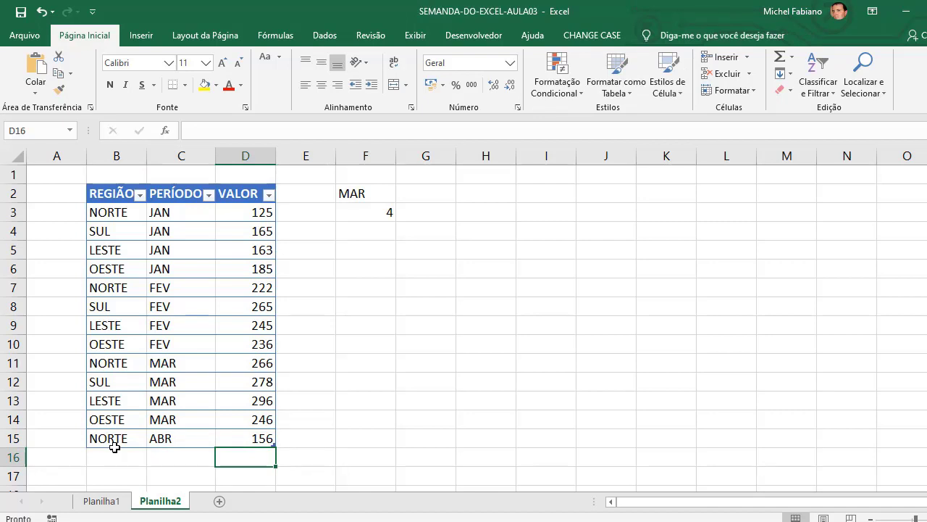
# - Switch to Planilha1 and review the extent of its data by highlighting B2:F1172, returning to cell A1
pyautogui.click(120, 502)
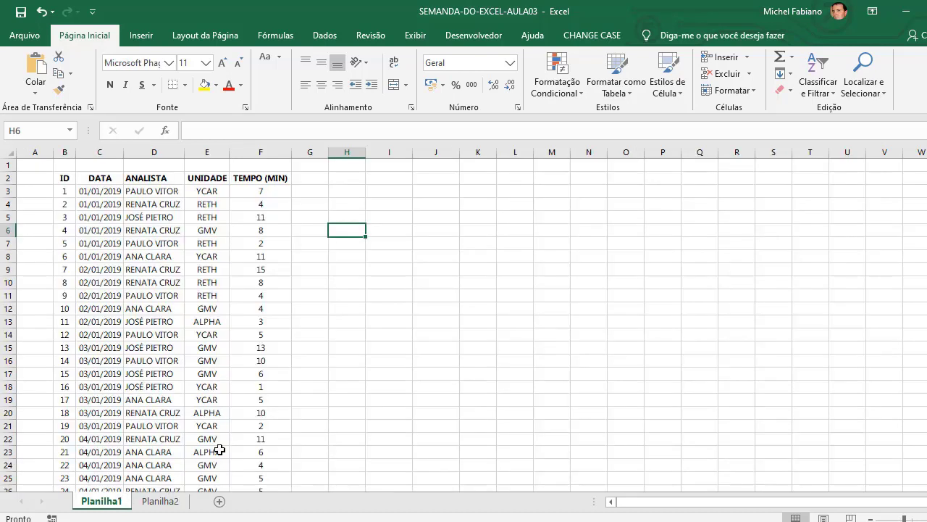
pyautogui.click(232, 425)
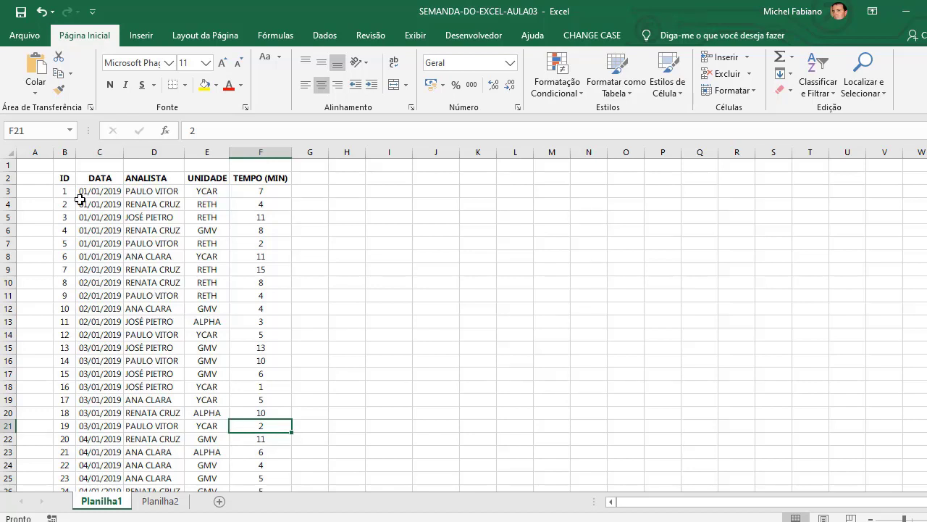
pyautogui.moveTo(63, 178); pyautogui.dragTo(248, 453)
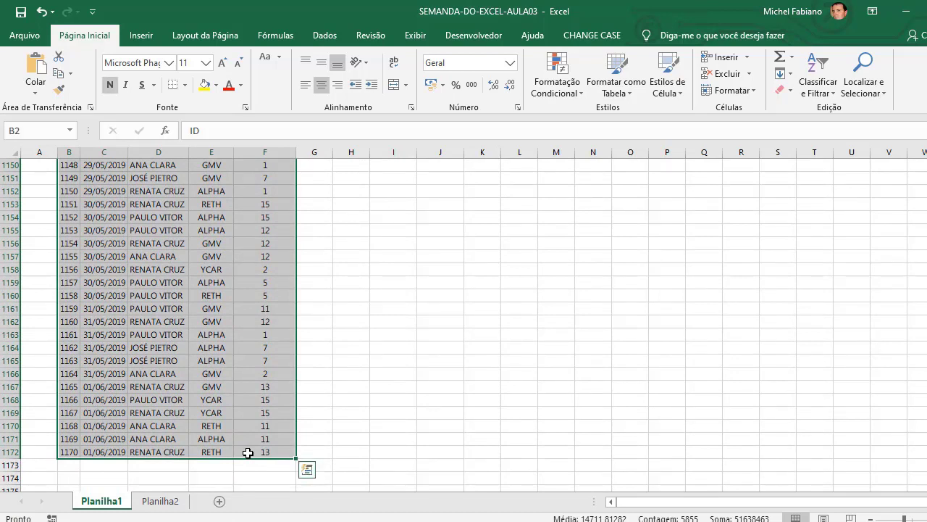
pyautogui.hotkey('ctrl', 'Home')
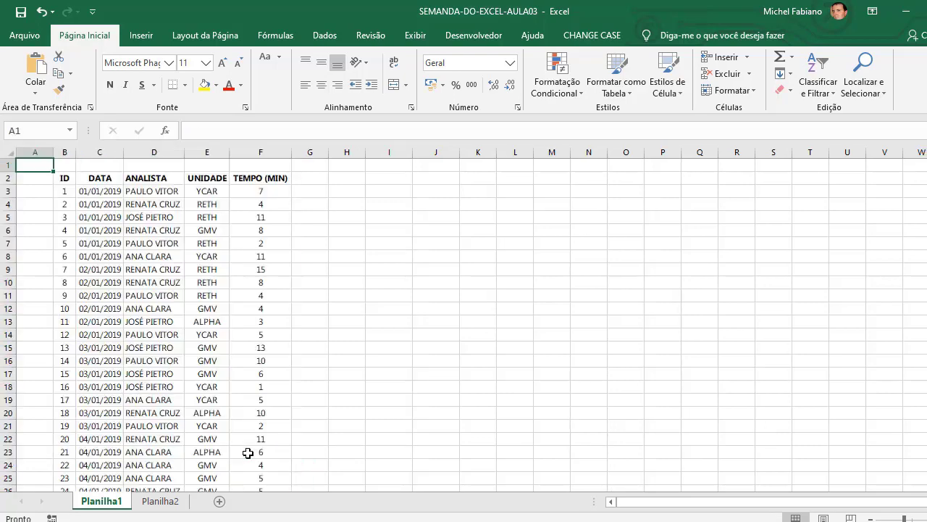
# - Format the data range B2:F1172 on Planilha1 as a table with headers, using a light blue style
pyautogui.click(144, 225)
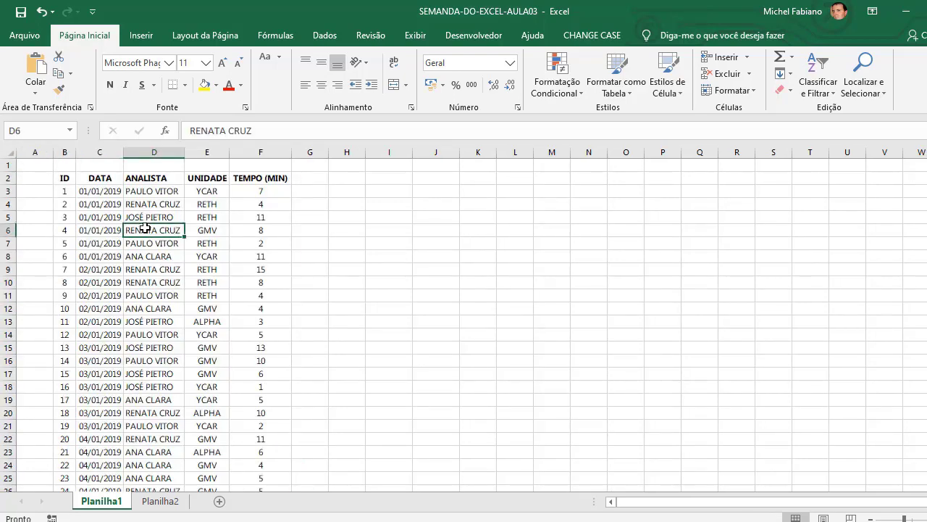
pyautogui.hotkey('ctrl', 'a')
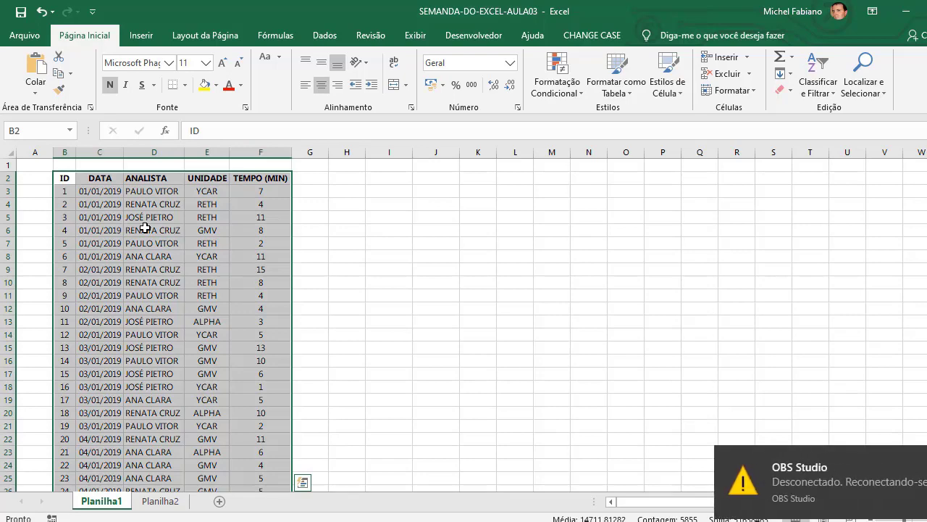
pyautogui.click(152, 250)
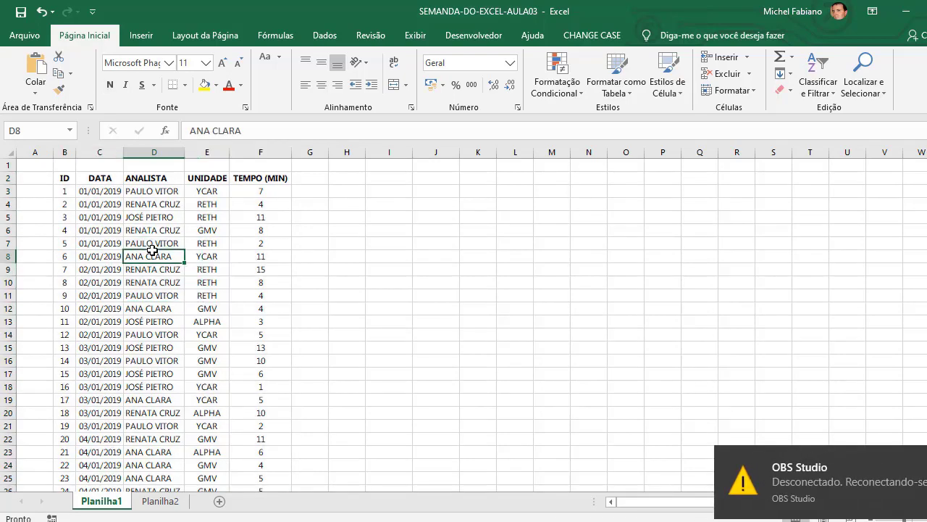
pyautogui.hotkey('ctrl', 'a')
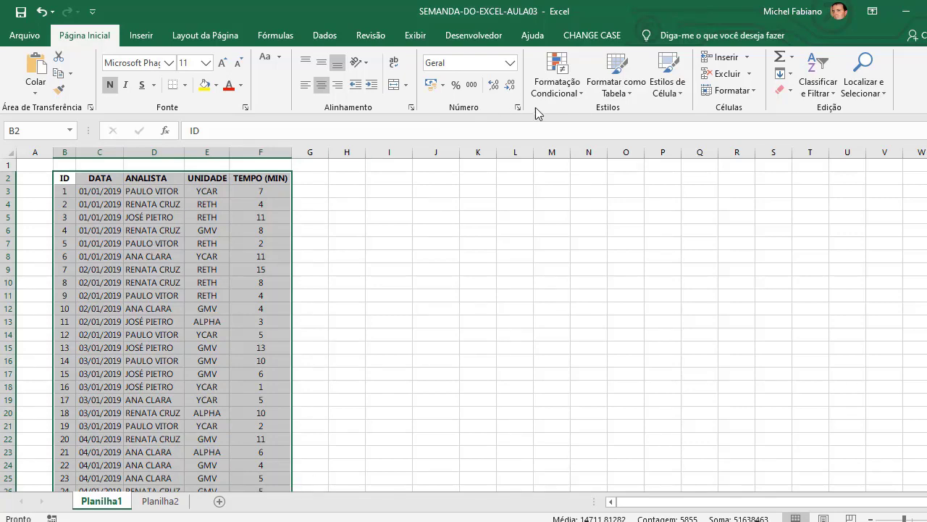
pyautogui.click(619, 94)
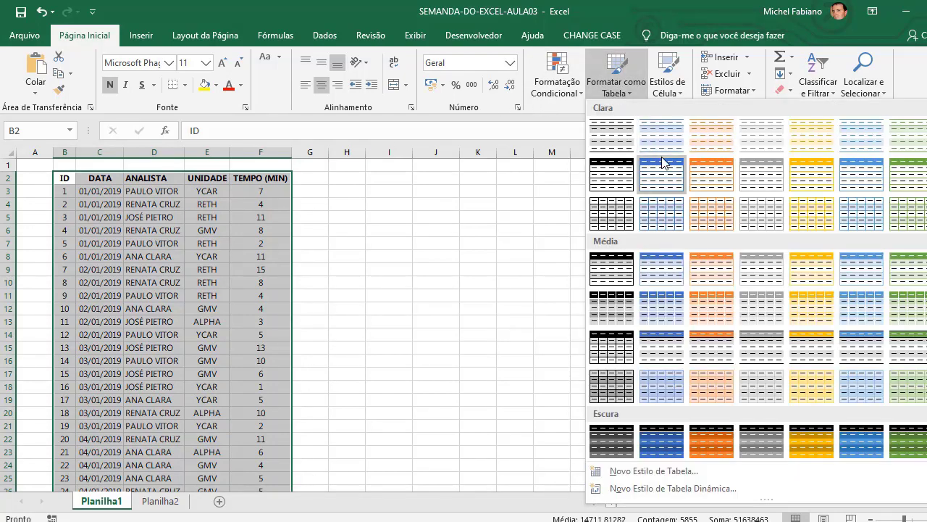
pyautogui.click(664, 179)
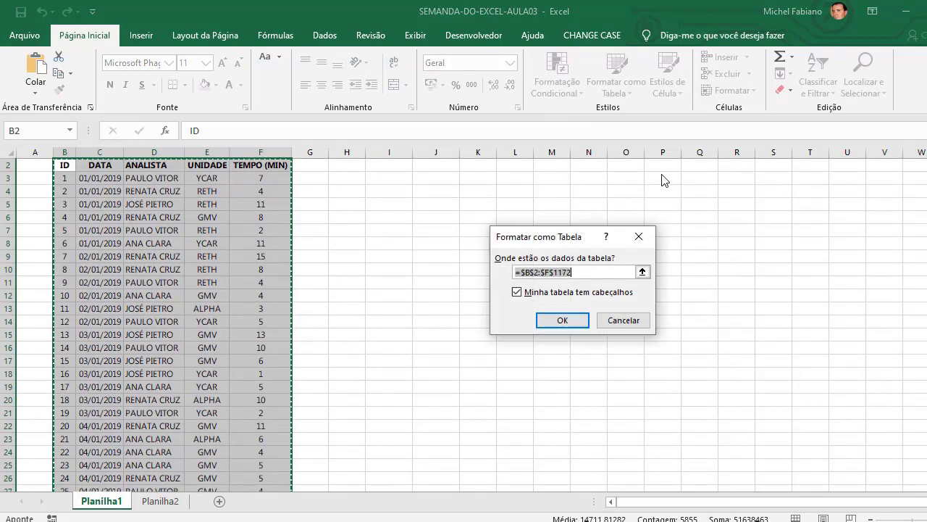
pyautogui.click(563, 321)
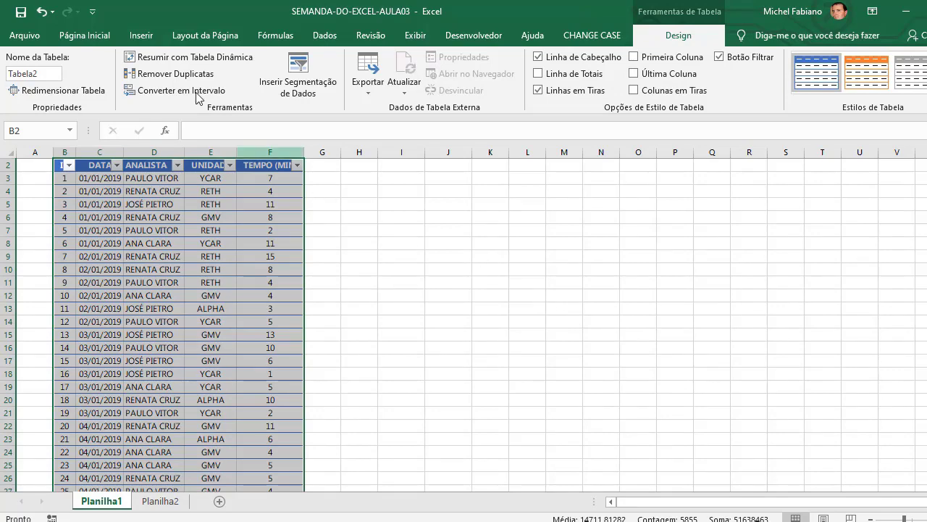
# - Create a pivot table from Tabela2 on a new worksheet and look back at the source table on Planilha1
pyautogui.click(141, 36)
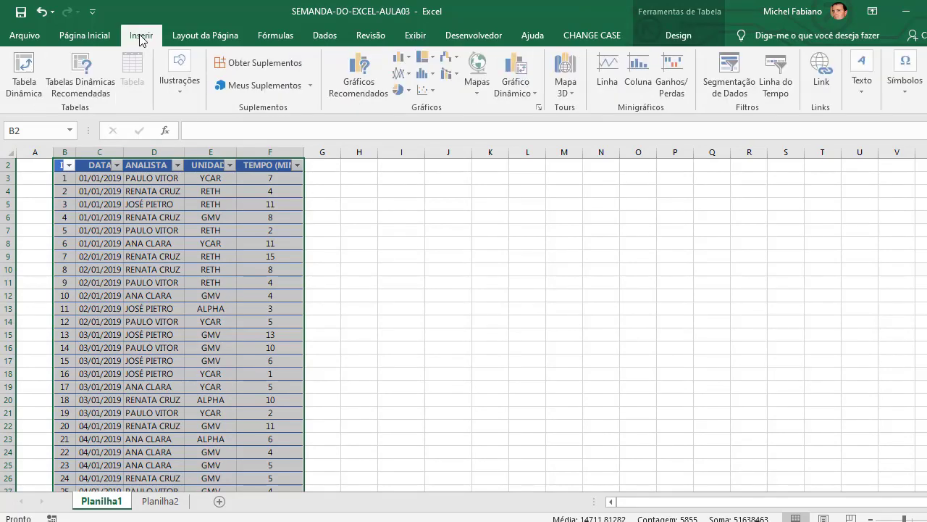
pyautogui.click(15, 88)
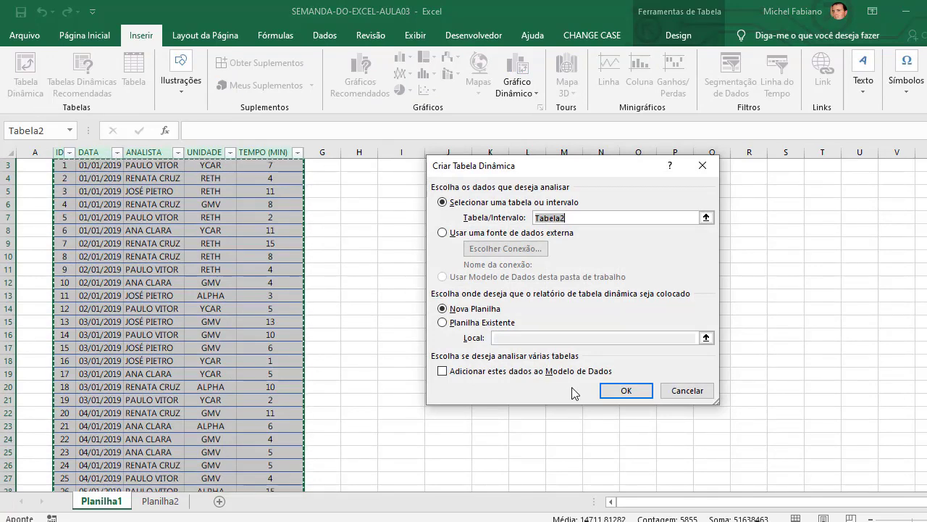
pyautogui.click(620, 393)
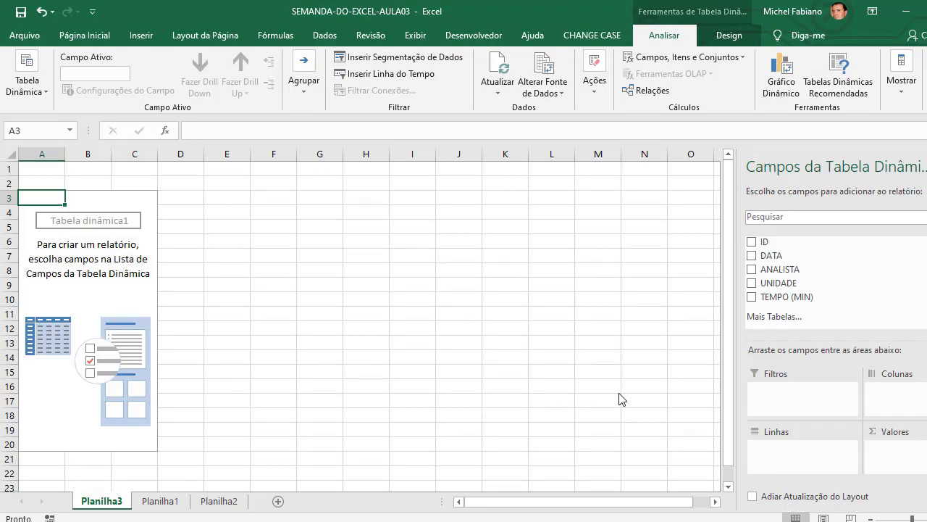
pyautogui.click(158, 500)
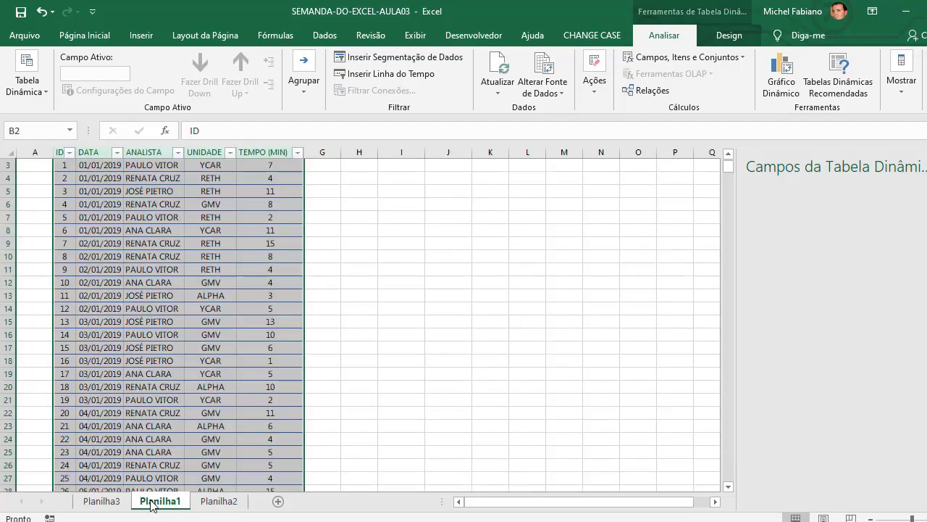
pyautogui.scroll(1, 194, 267)
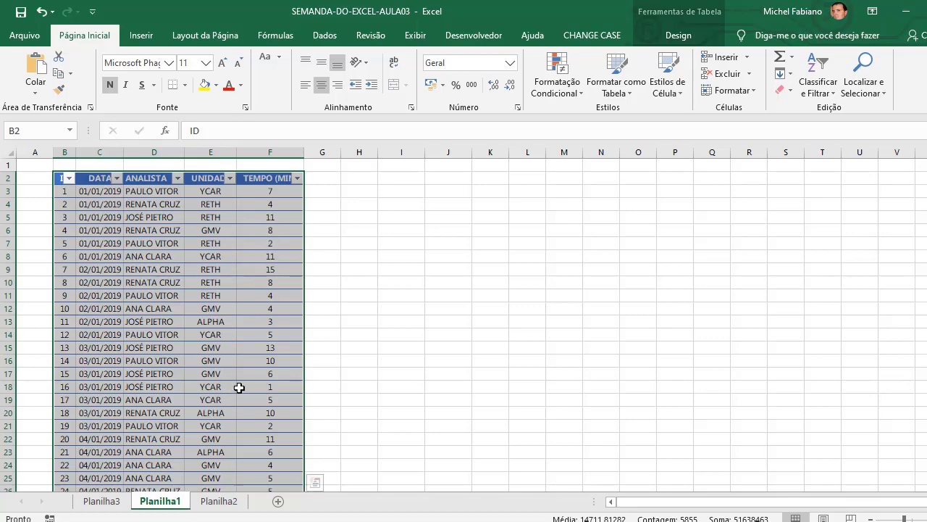
# - Build the pivot table on Planilha3 with ANALISTA as the row field and TEMPO (MIN) as the value field
pyautogui.click(125, 501)
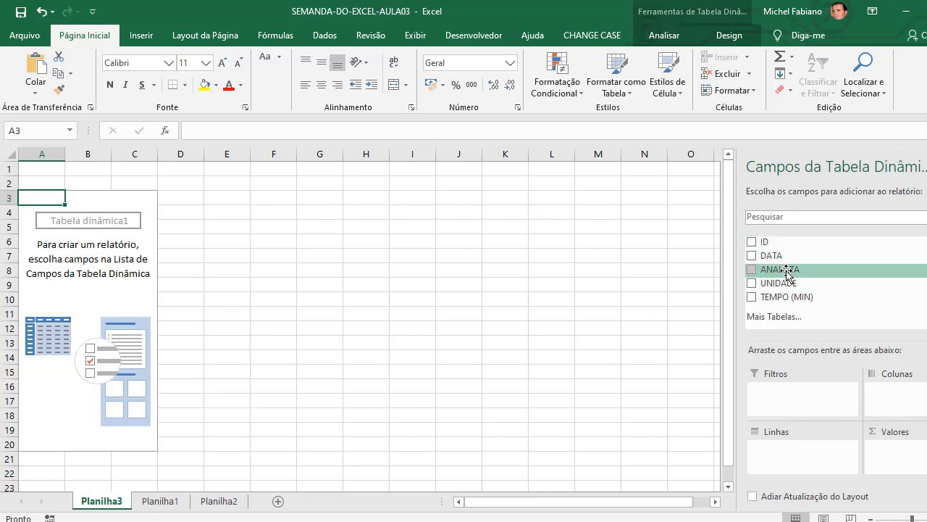
pyautogui.moveTo(787, 271); pyautogui.dragTo(791, 465)
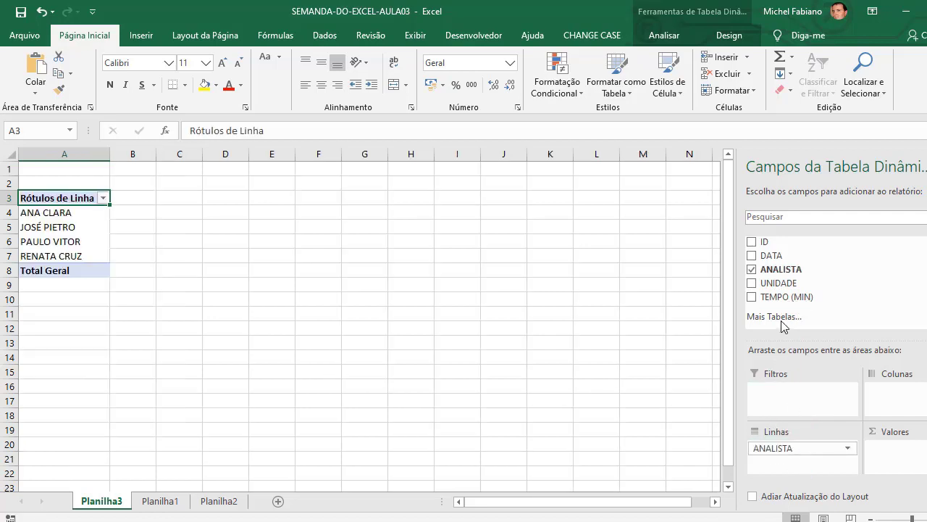
pyautogui.moveTo(788, 296); pyautogui.dragTo(901, 449)
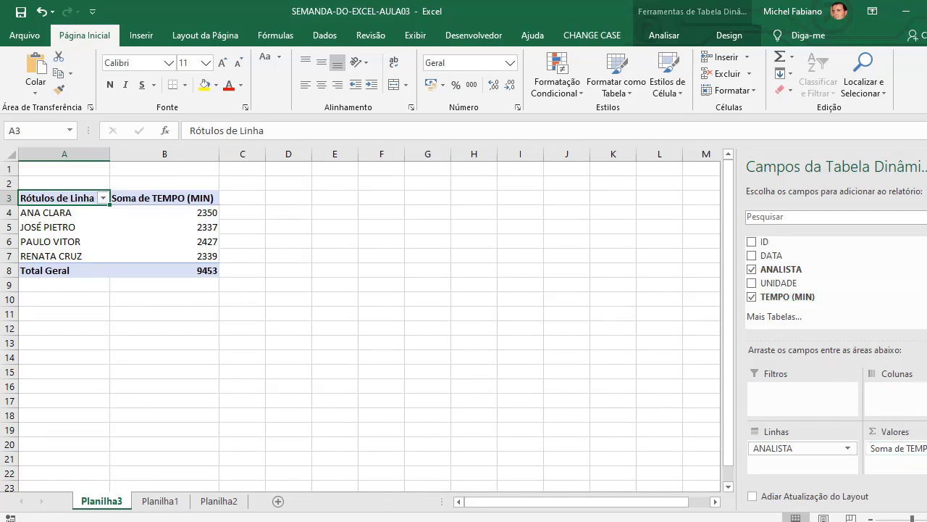
# - Summarize the pivot table's TEMPO (MIN) values by Média and highlight the results in B4:B8
pyautogui.click(898, 448)
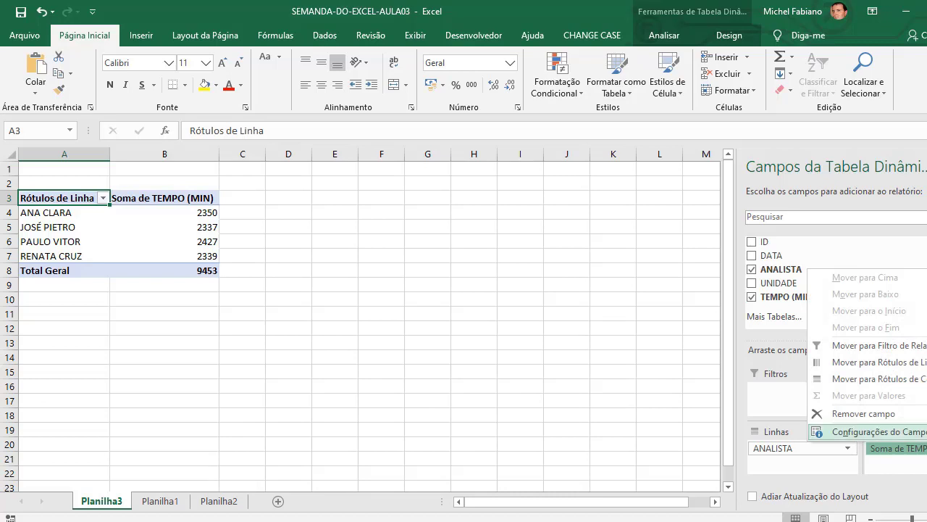
pyautogui.click(879, 431)
pyautogui.click(464, 315)
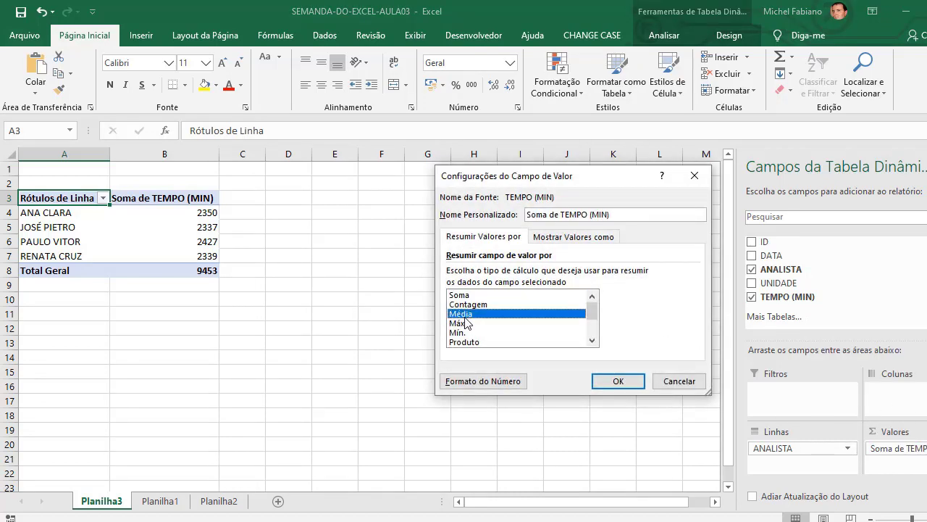
pyautogui.click(637, 383)
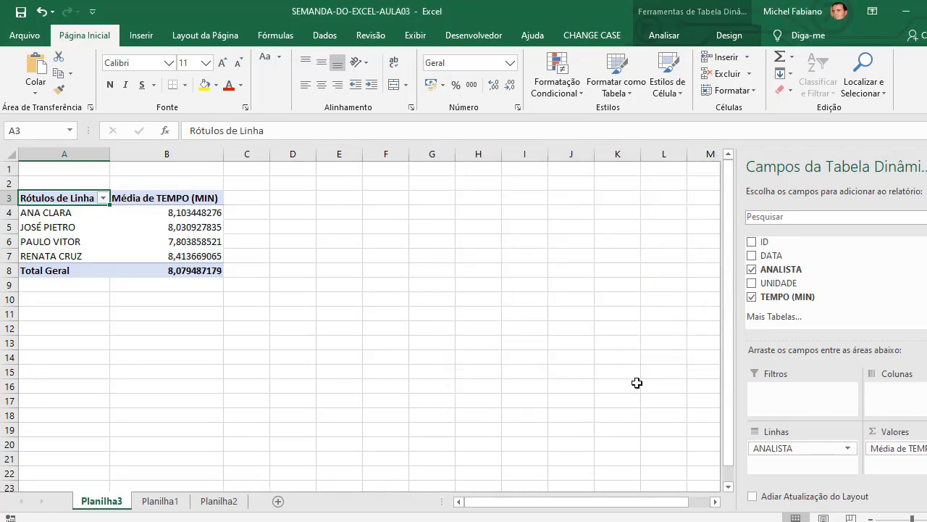
pyautogui.moveTo(182, 212); pyautogui.dragTo(176, 269)
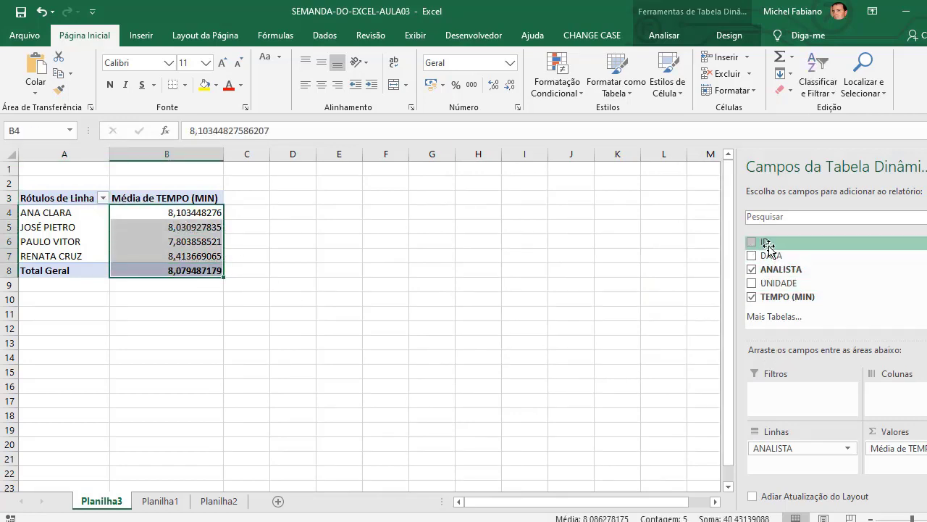
# - Add DATA as a report filter and filter the pivot table to 01/01/2019
pyautogui.moveTo(771, 255); pyautogui.dragTo(808, 399)
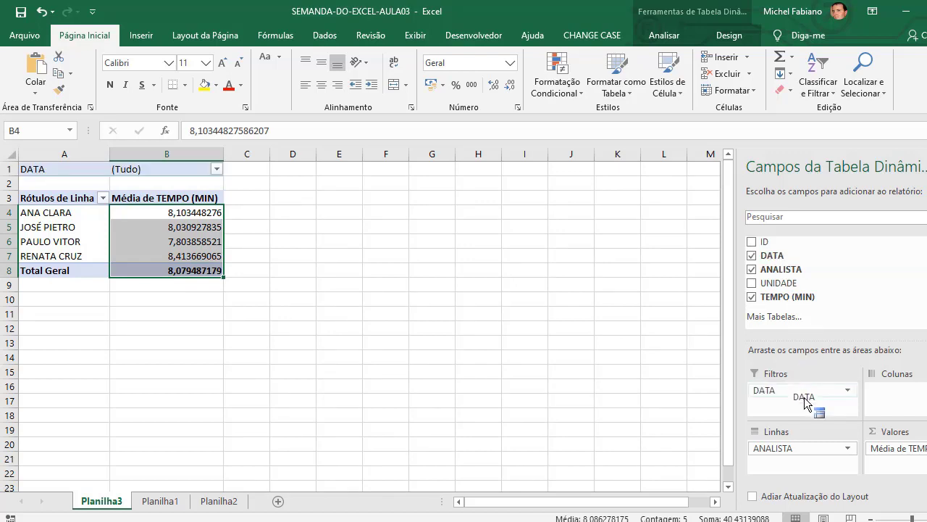
pyautogui.click(218, 172)
pyautogui.click(99, 216)
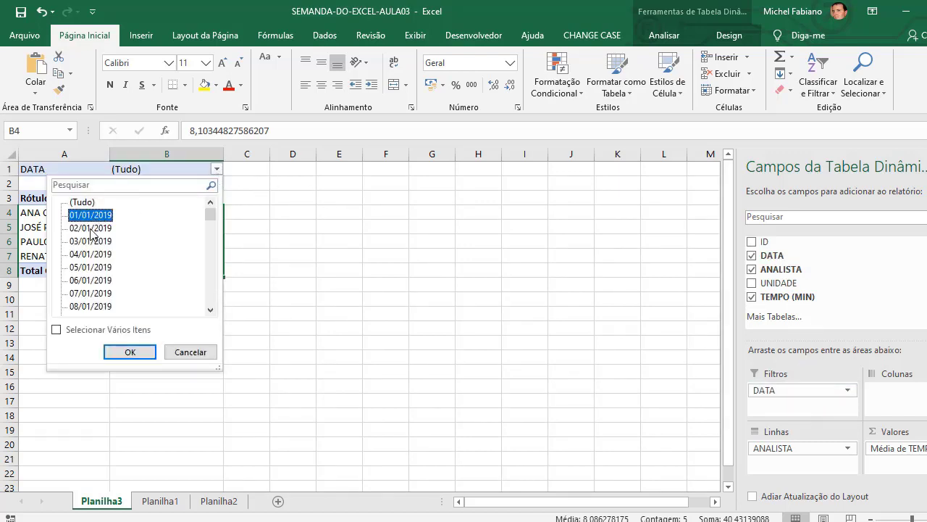
pyautogui.click(144, 352)
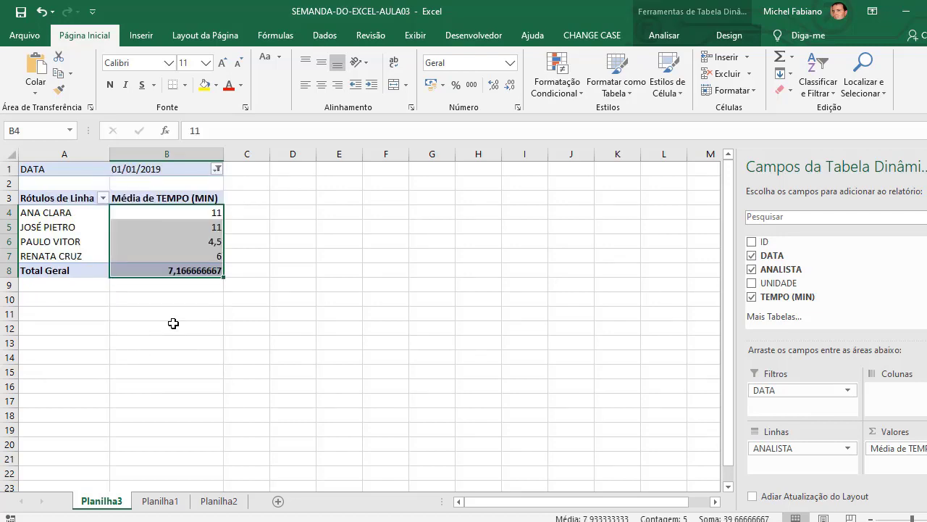
# - Switch the pivot table's DATA filter to 02/01/2019 and enlarge the view of the report
pyautogui.click(217, 169)
pyautogui.click(88, 228)
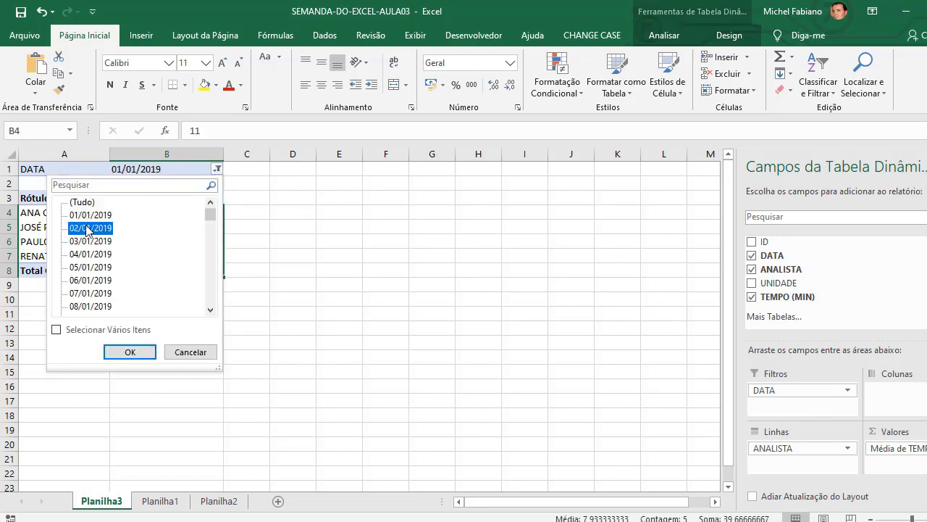
pyautogui.click(130, 353)
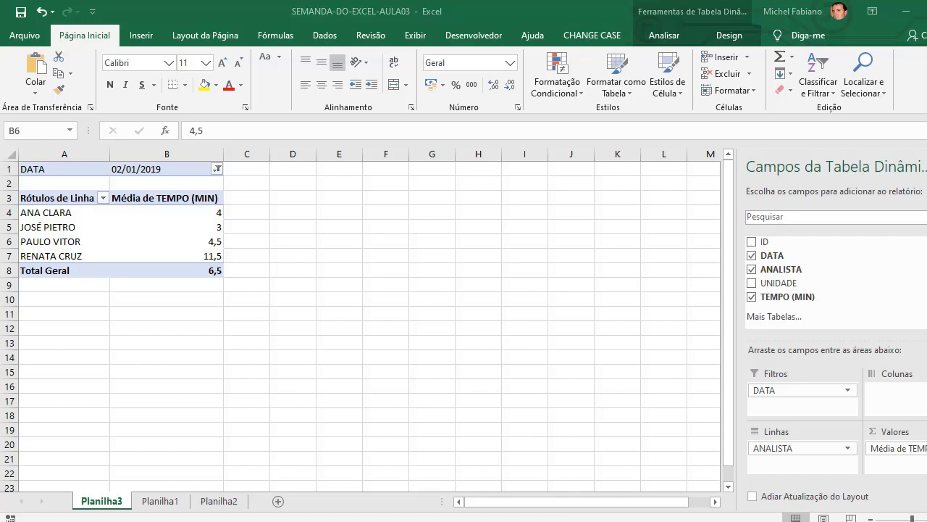
pyautogui.scroll(3, 362, 319)
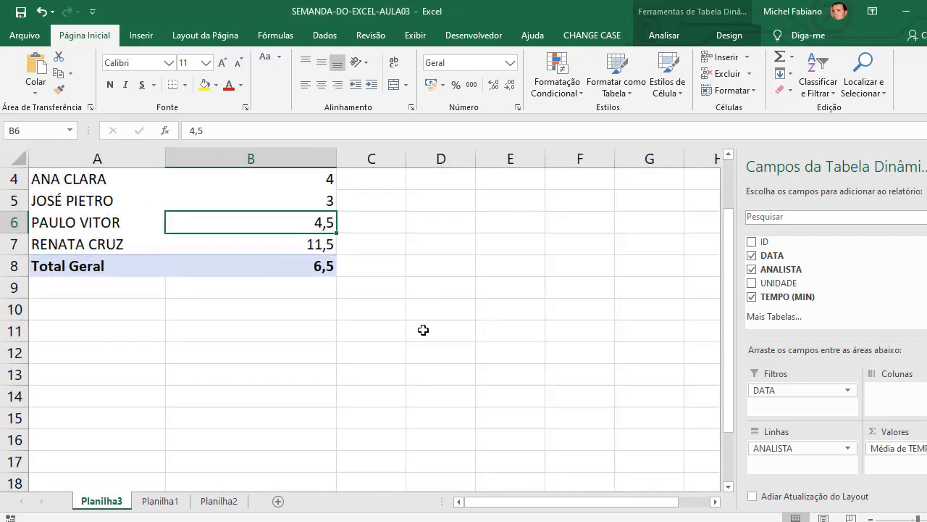
pyautogui.scroll(2, 422, 326)
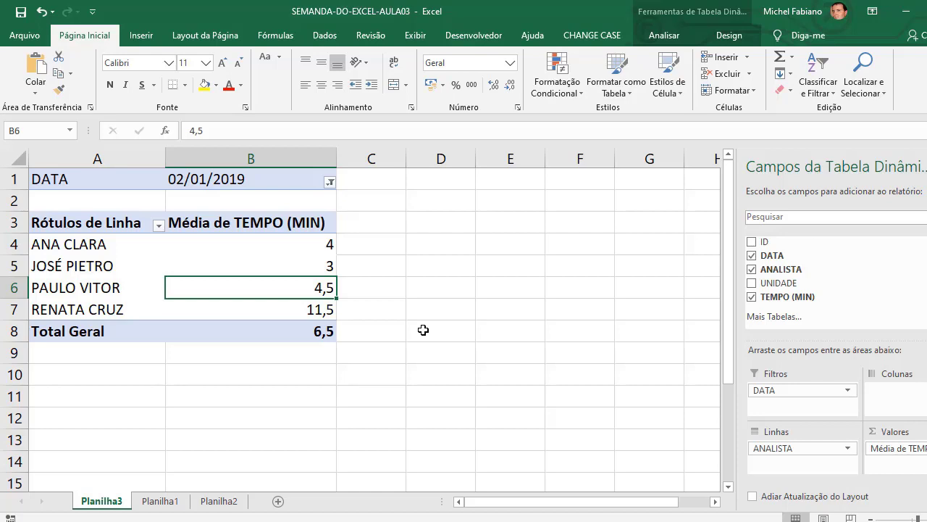
# - Create a second pivot table from Planilha1's Tabela2, placed on the existing sheet Planilha3 at cell D3
pyautogui.click(159, 501)
pyautogui.click(190, 362)
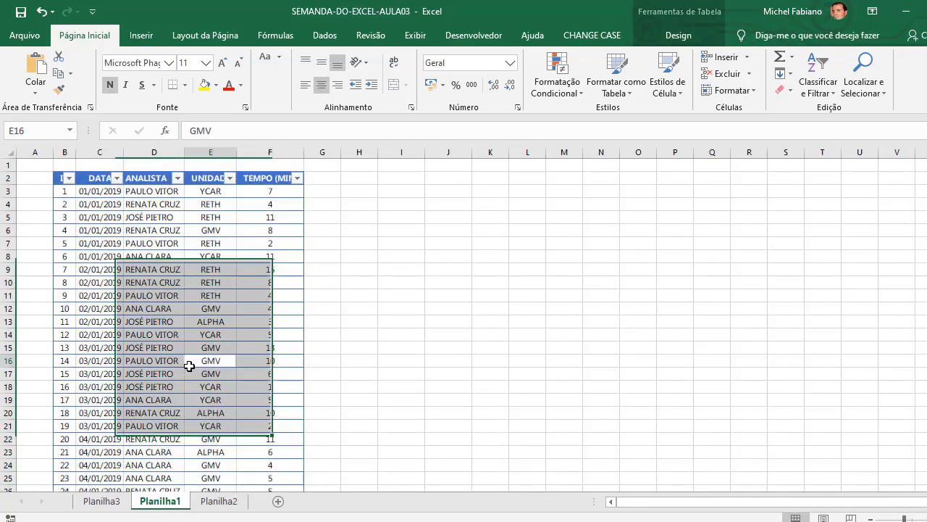
pyautogui.click(157, 290)
pyautogui.hotkey('ctrl', 'a')
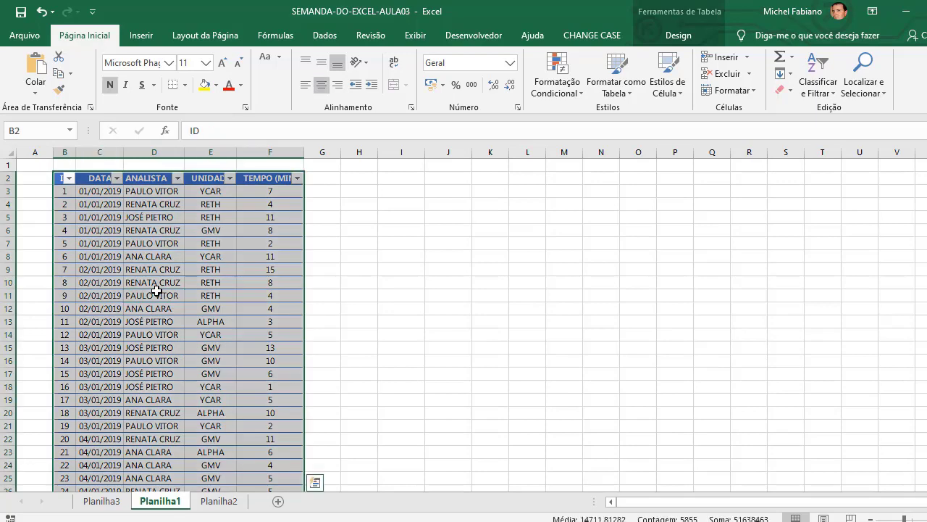
pyautogui.click(143, 39)
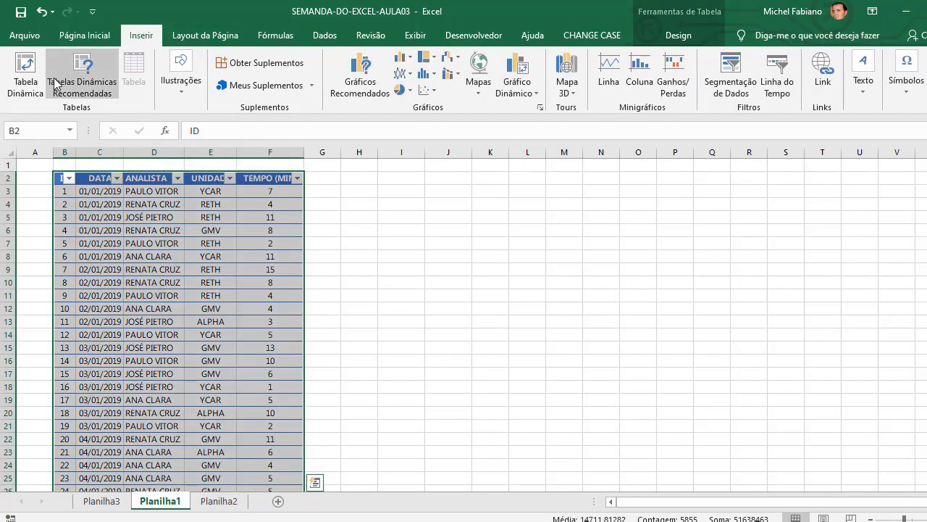
pyautogui.click(29, 86)
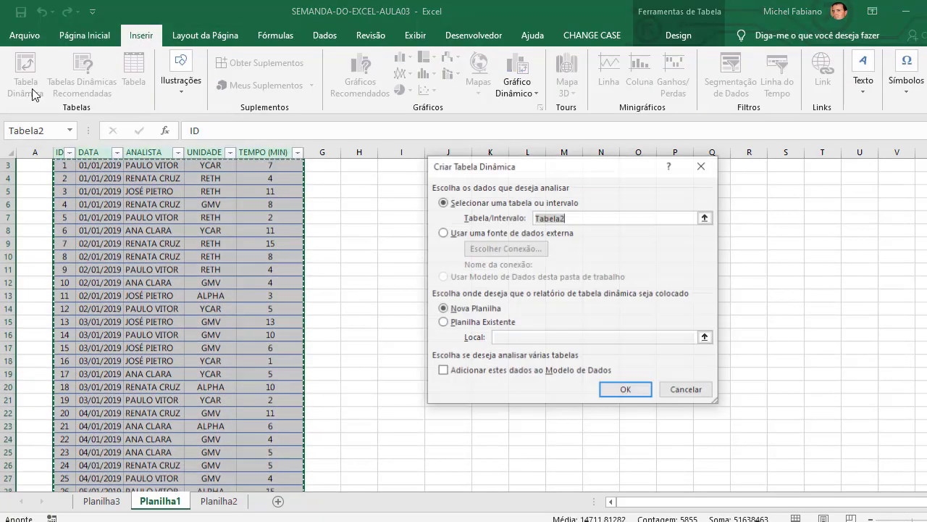
pyautogui.click(465, 323)
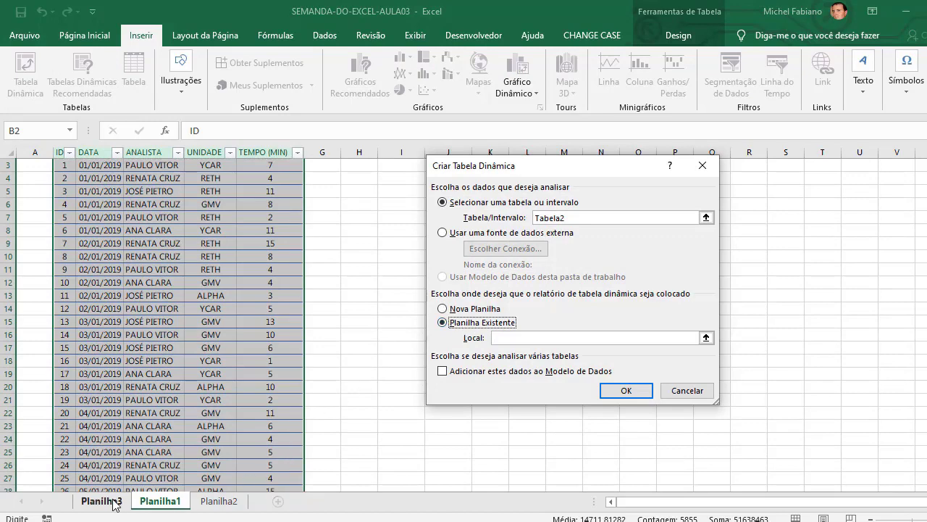
pyautogui.click(101, 501)
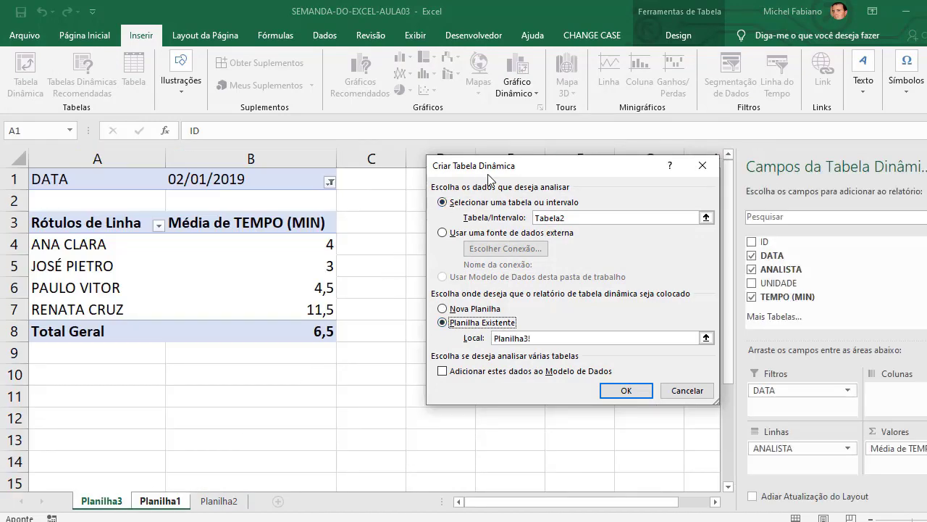
pyautogui.moveTo(494, 166); pyautogui.dragTo(623, 149)
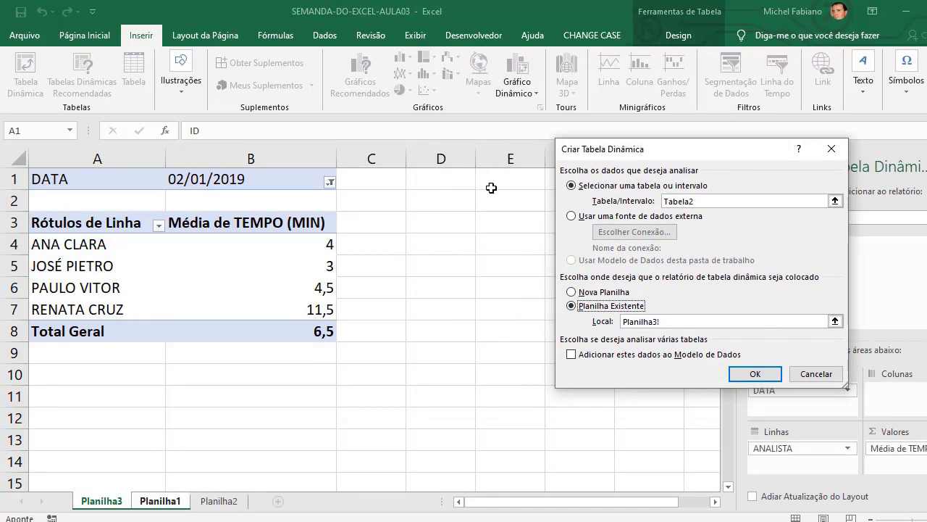
pyautogui.click(461, 214)
pyautogui.click(744, 380)
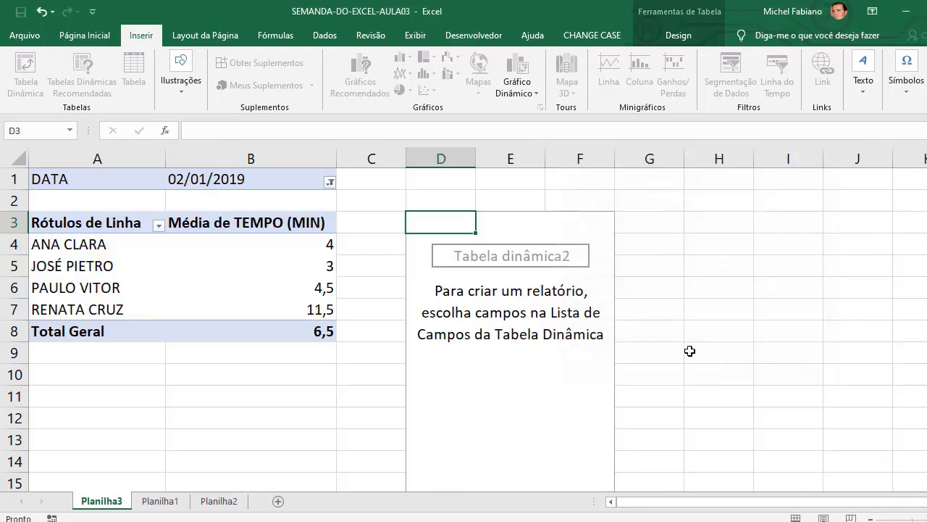
pyautogui.click(715, 501)
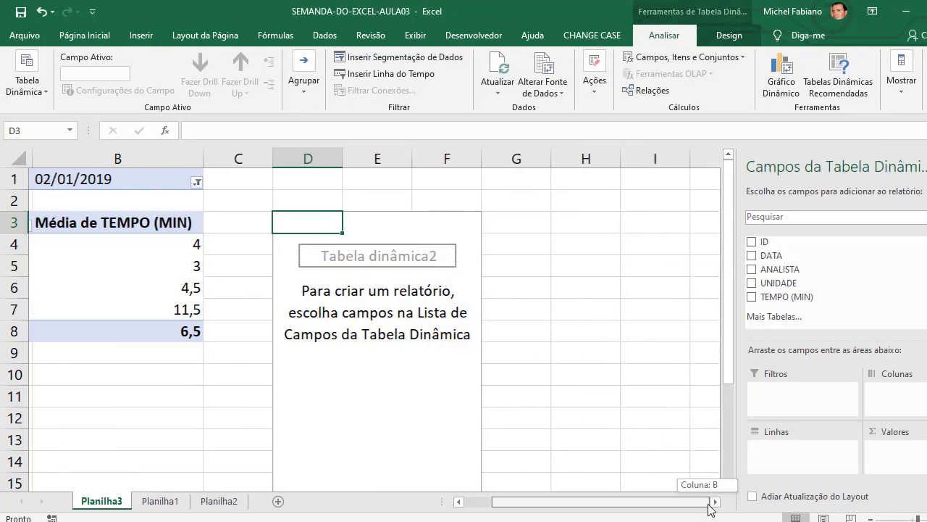
# - Lay out the second pivot table with UNIDADE as rows, TEMPO (MIN) as values and DATA as report filter
pyautogui.moveTo(792, 281); pyautogui.dragTo(793, 453)
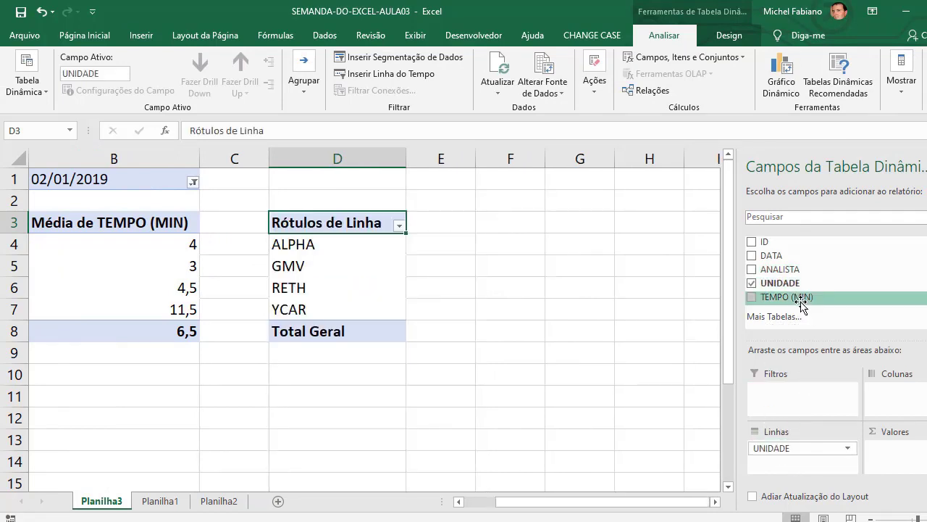
pyautogui.moveTo(794, 297); pyautogui.dragTo(921, 464)
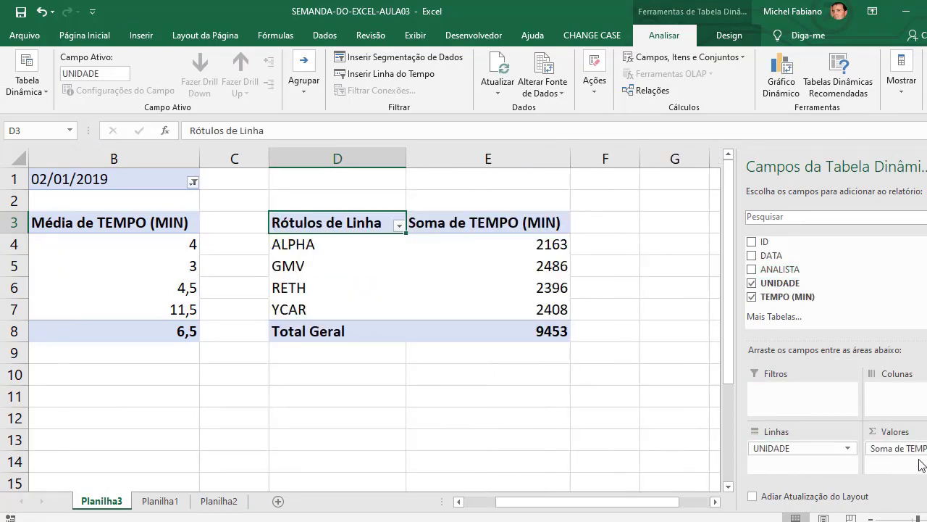
pyautogui.moveTo(774, 255); pyautogui.dragTo(813, 395)
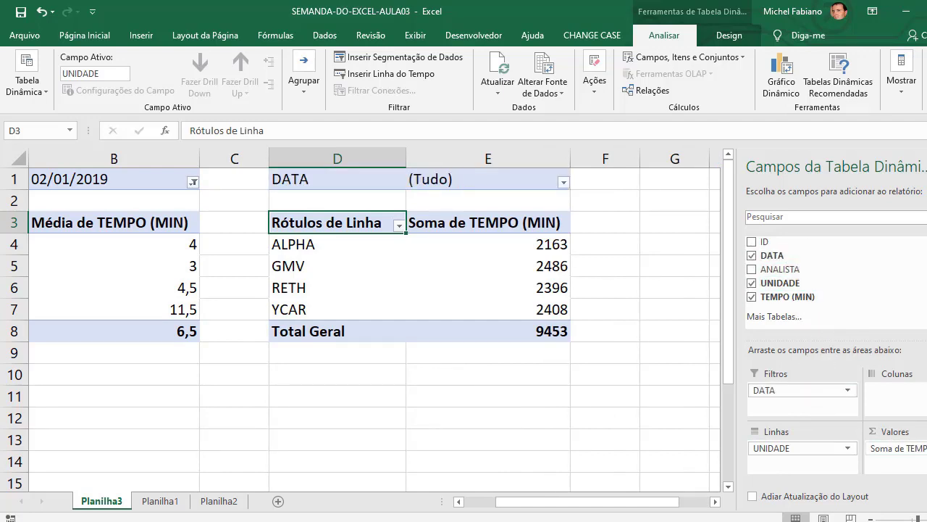
# - Summarize the second pivot table's TEMPO (MIN) values by Média
pyautogui.click(914, 448)
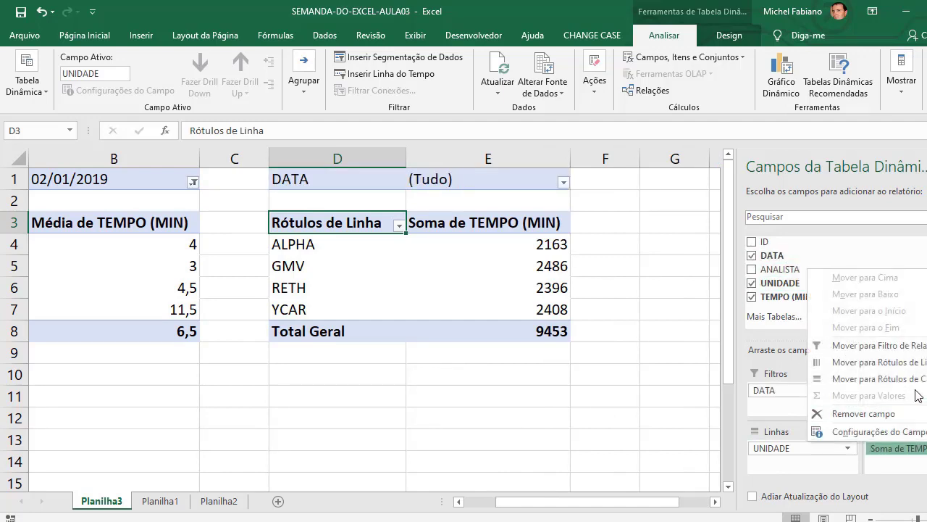
pyautogui.click(914, 433)
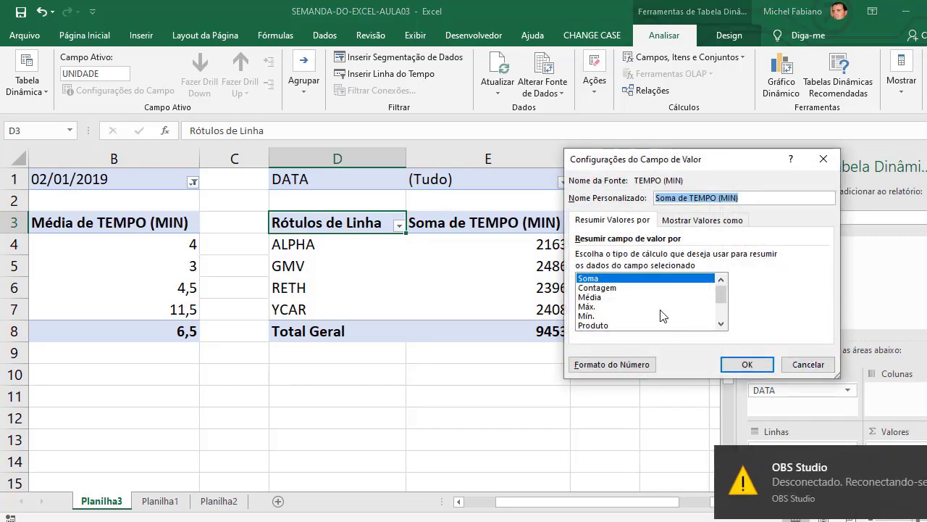
pyautogui.click(588, 297)
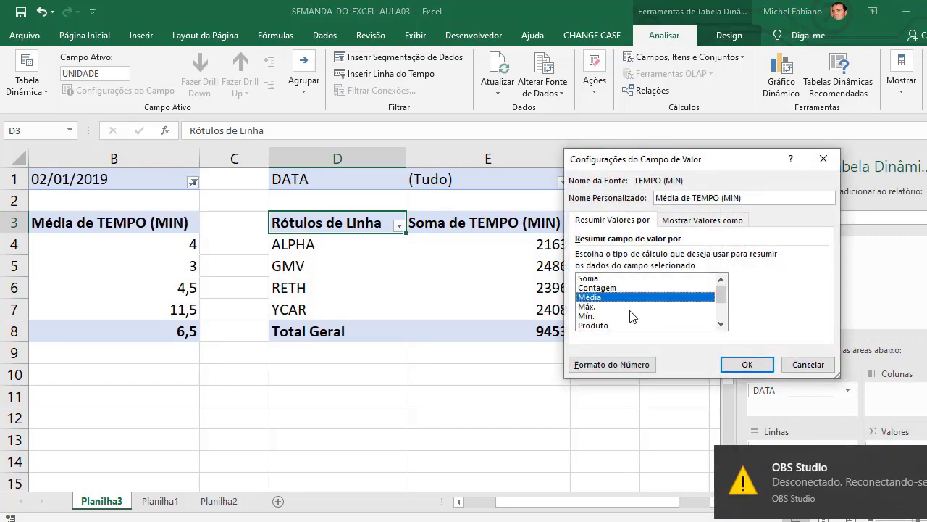
pyautogui.click(752, 366)
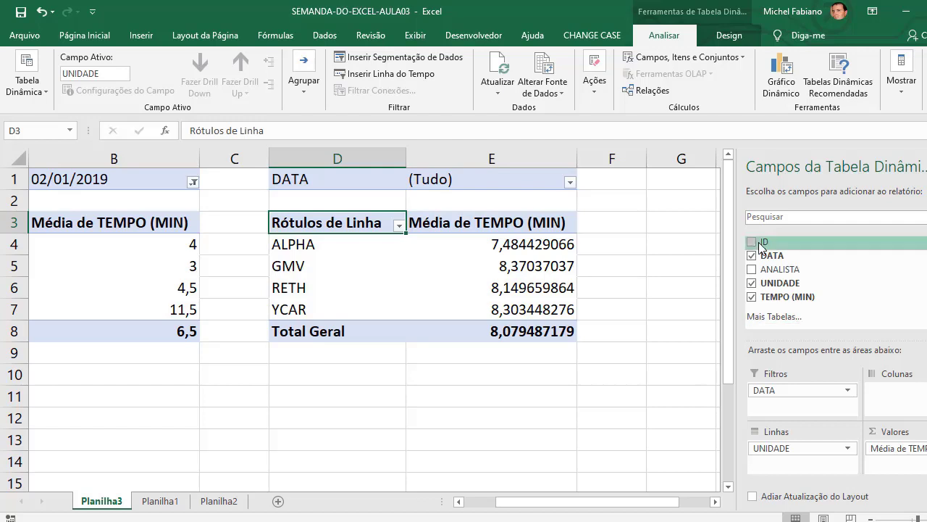
# - Filter the second pivot table's DATA to 02/01/2019 and bring both pivot tables into view for comparison
pyautogui.click(570, 182)
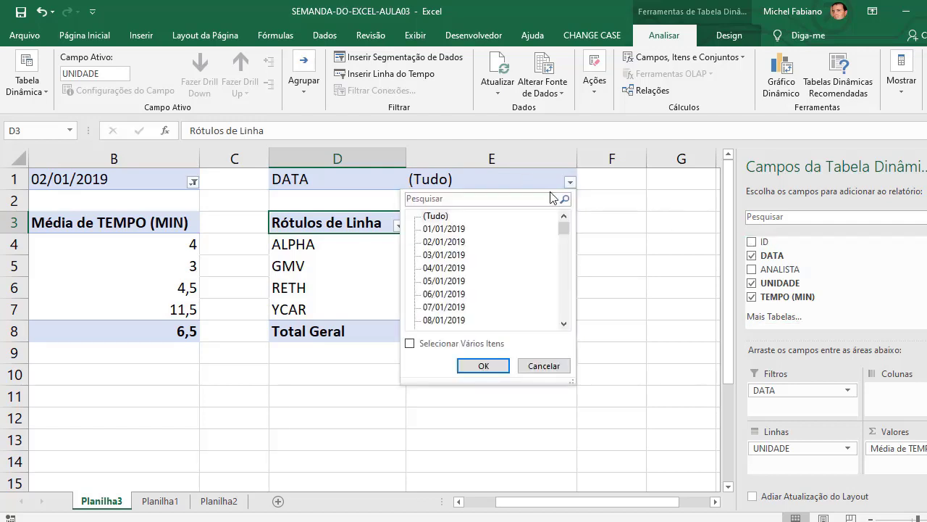
pyautogui.click(445, 242)
pyautogui.click(481, 366)
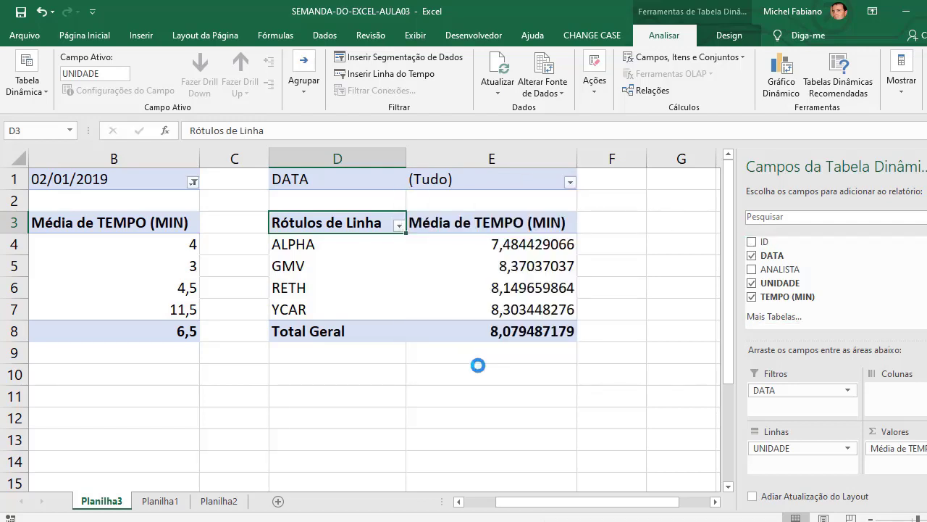
pyautogui.moveTo(593, 502); pyautogui.dragTo(542, 505)
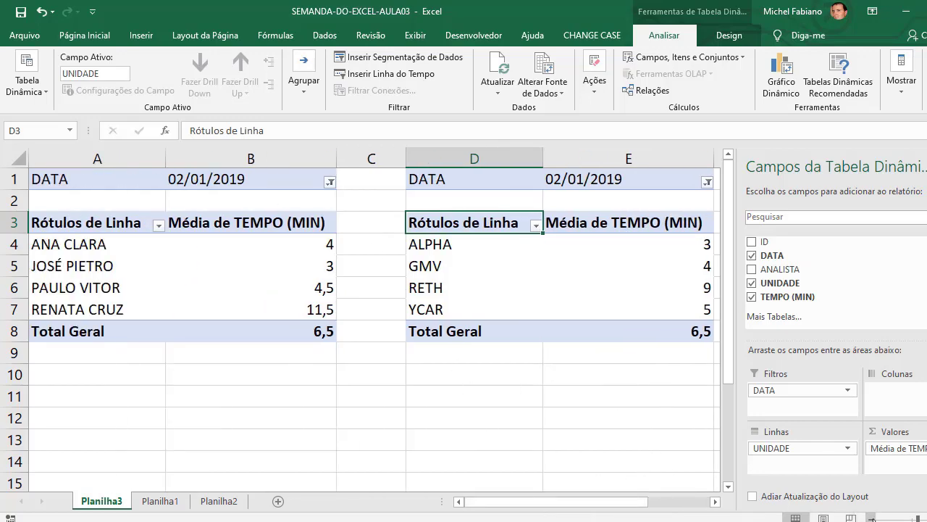
pyautogui.scroll(-2, 535, 280)
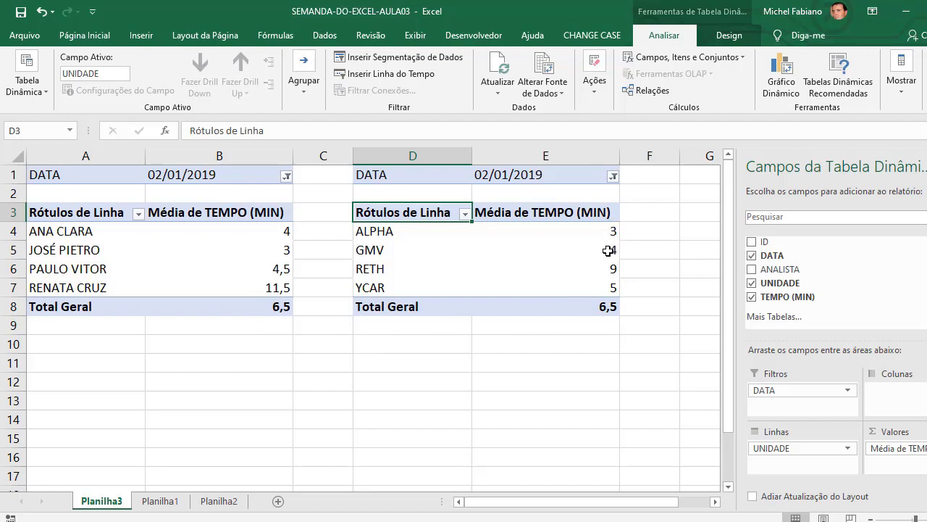
pyautogui.moveTo(609, 250)
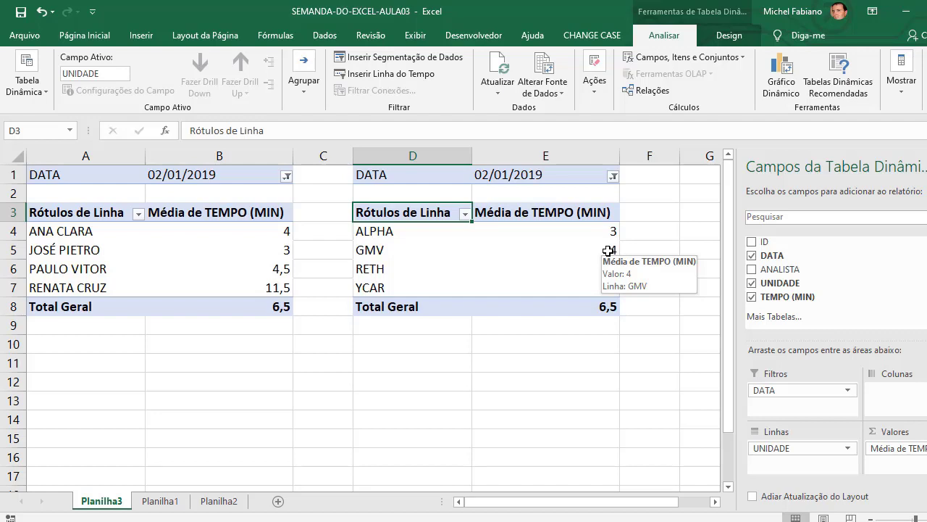
pyautogui.moveTo(412, 170); pyautogui.dragTo(574, 309)
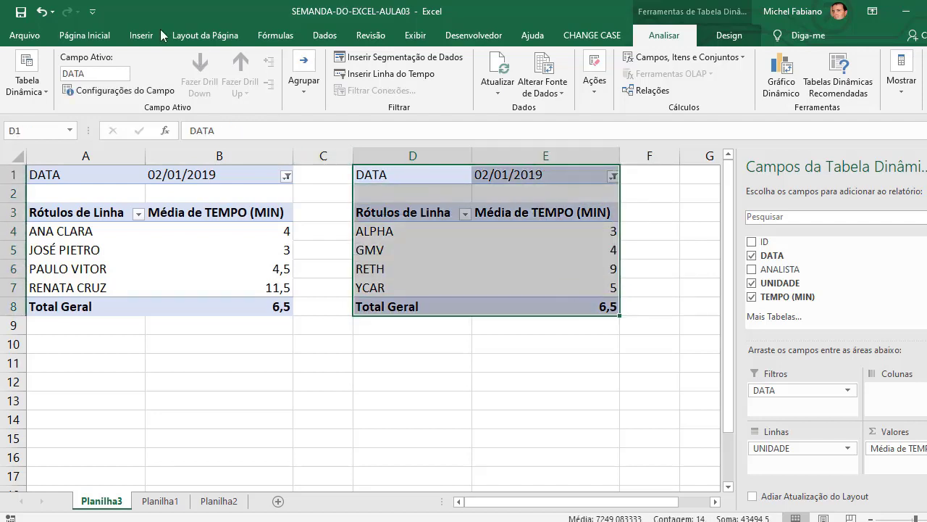
pyautogui.click(142, 36)
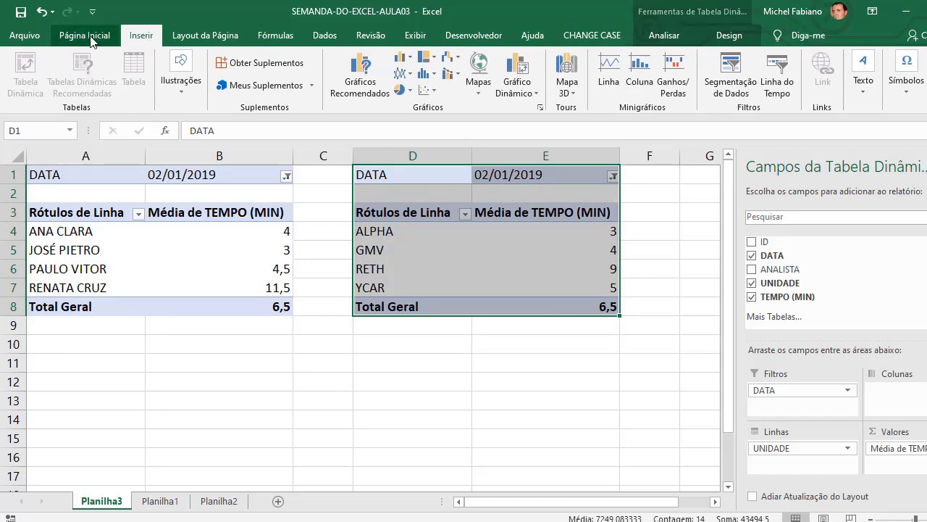
pyautogui.click(162, 501)
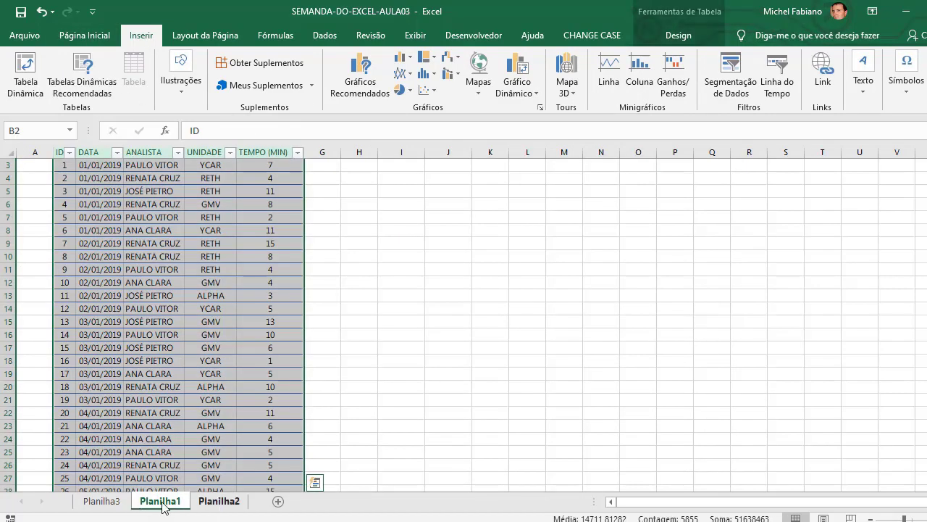
pyautogui.click(114, 503)
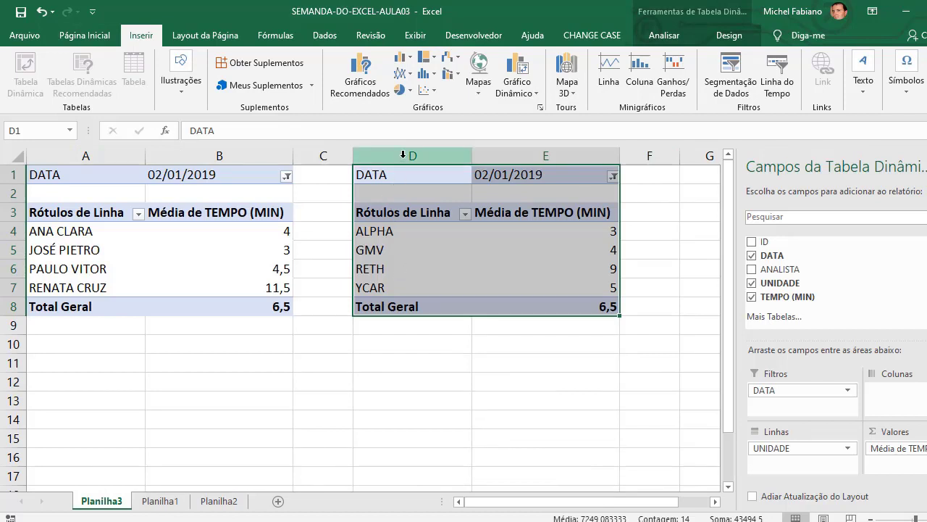
# - Copy the pivot table in D1:E8 to cell G1 and fit the width of column H to its contents
pyautogui.moveTo(404, 167); pyautogui.dragTo(546, 303)
pyautogui.hotkey('ctrl', 'c')
pyautogui.click(697, 179)
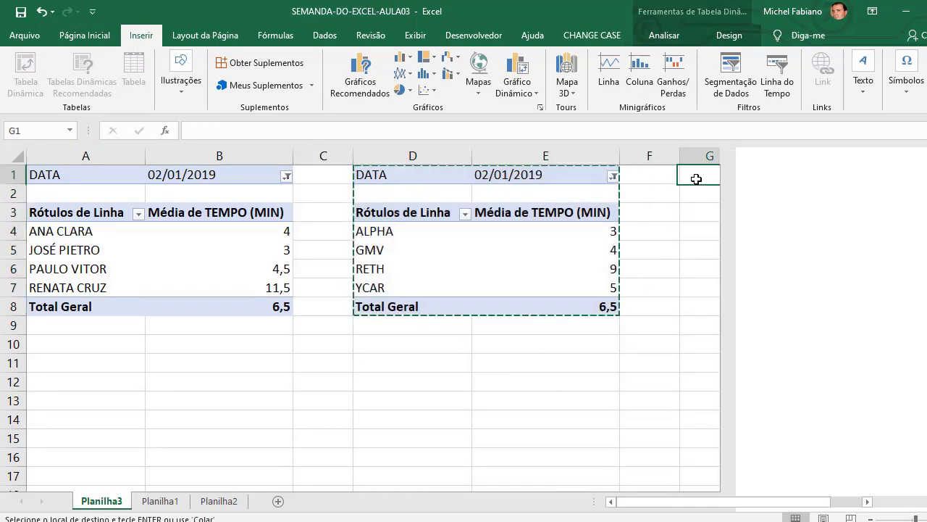
pyautogui.hotkey('ctrl', 'v')
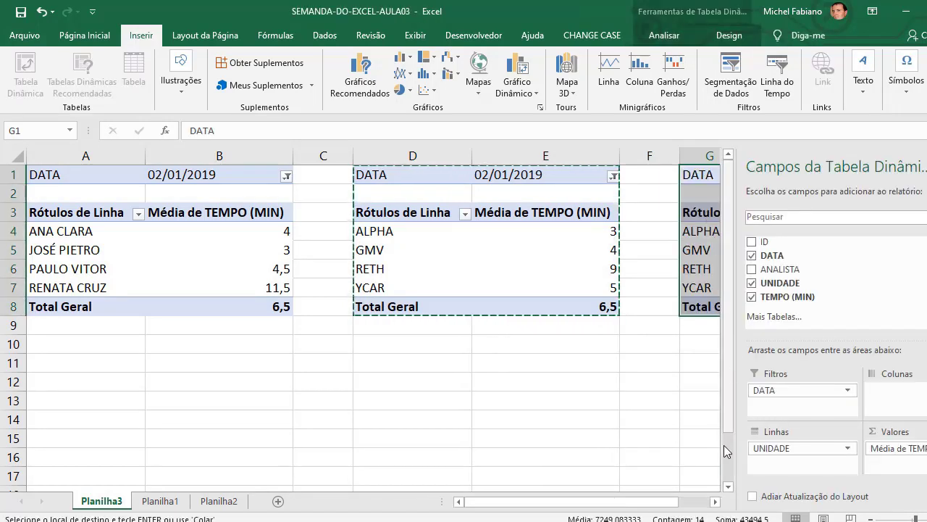
pyautogui.click(720, 502)
pyautogui.click(720, 502)
pyautogui.click(720, 502)
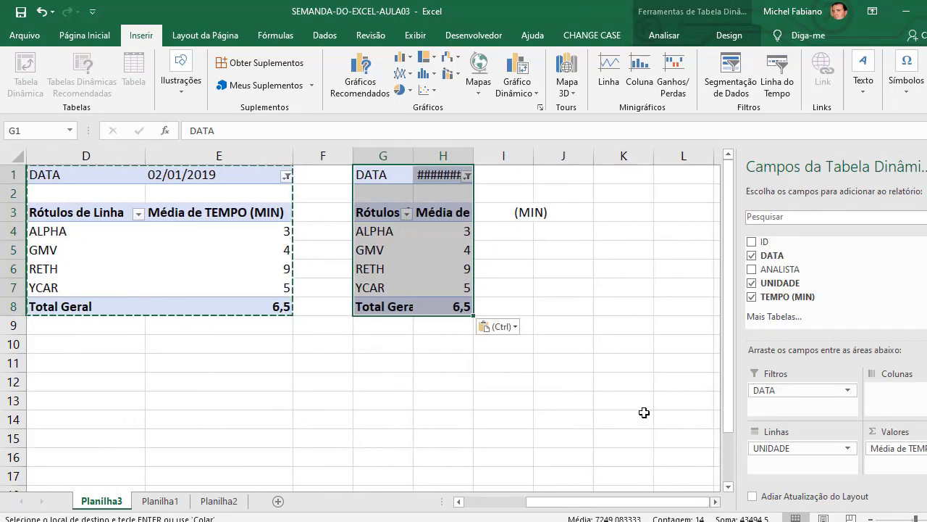
pyautogui.click(419, 154)
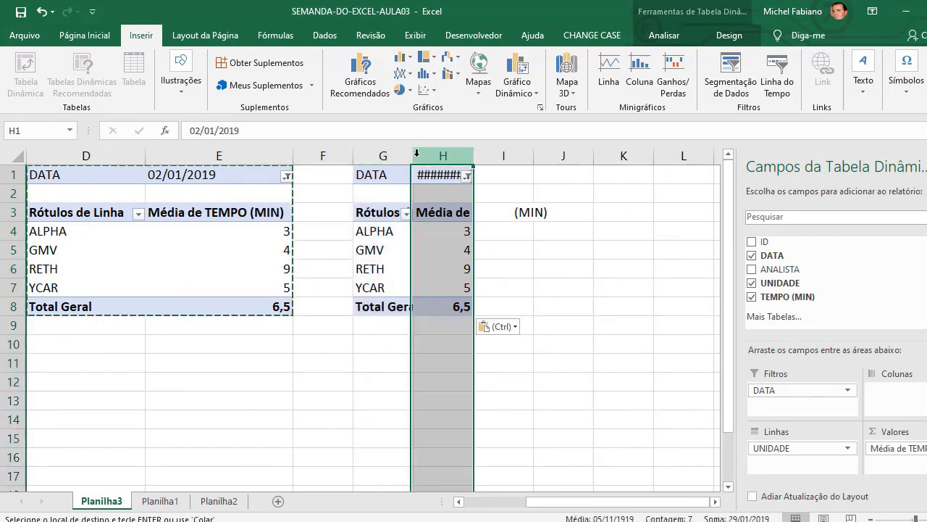
pyautogui.doubleClick(473, 155)
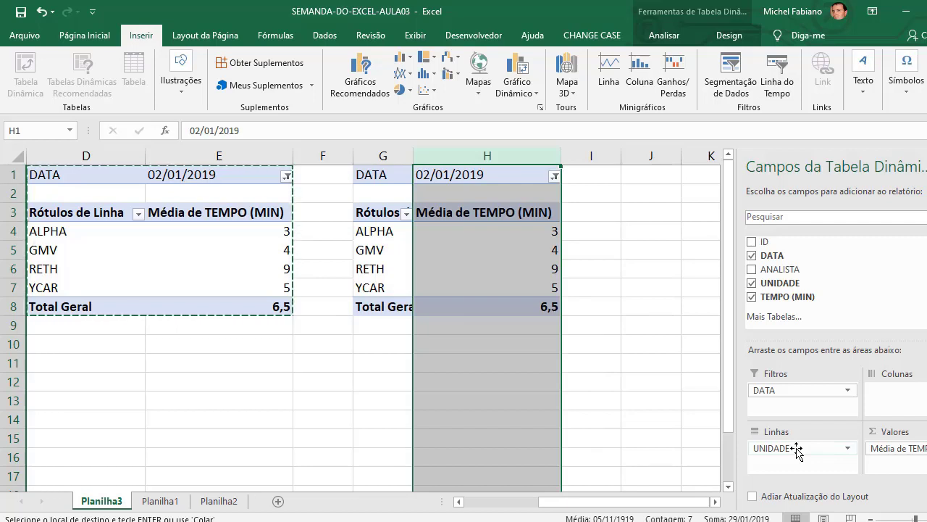
# - Rearrange the copied pivot table with ANALISTA in rows and UNIDADE as the only report filter, set to ALPHA
pyautogui.moveTo(797, 449); pyautogui.dragTo(802, 413)
pyautogui.moveTo(790, 394); pyautogui.dragTo(812, 458)
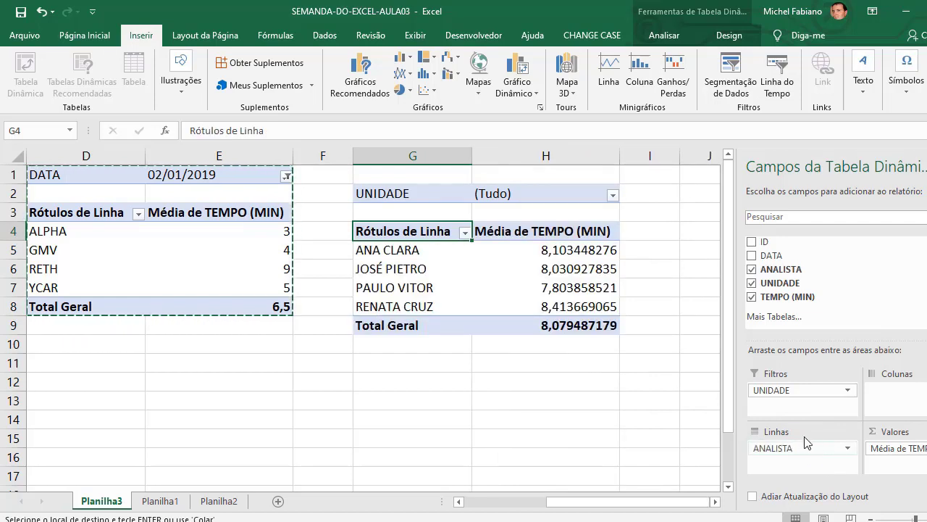
pyautogui.click(613, 195)
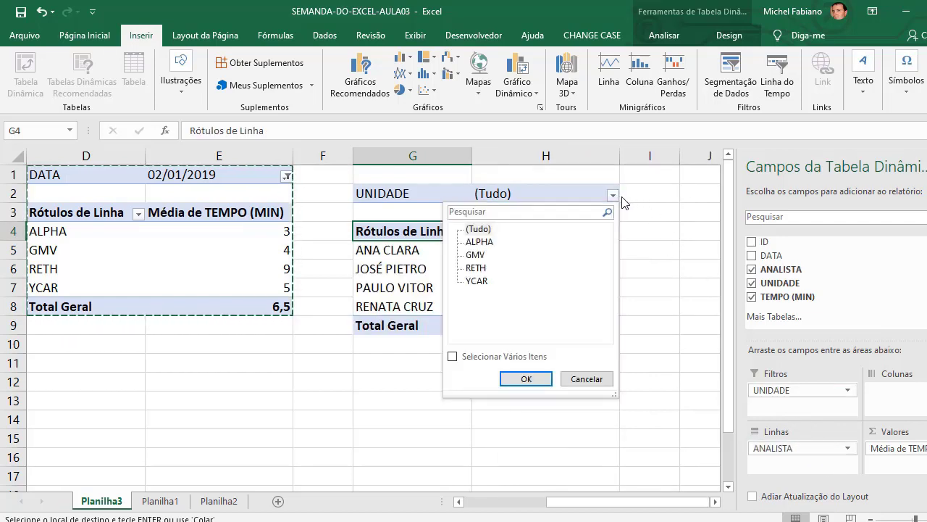
pyautogui.click(480, 243)
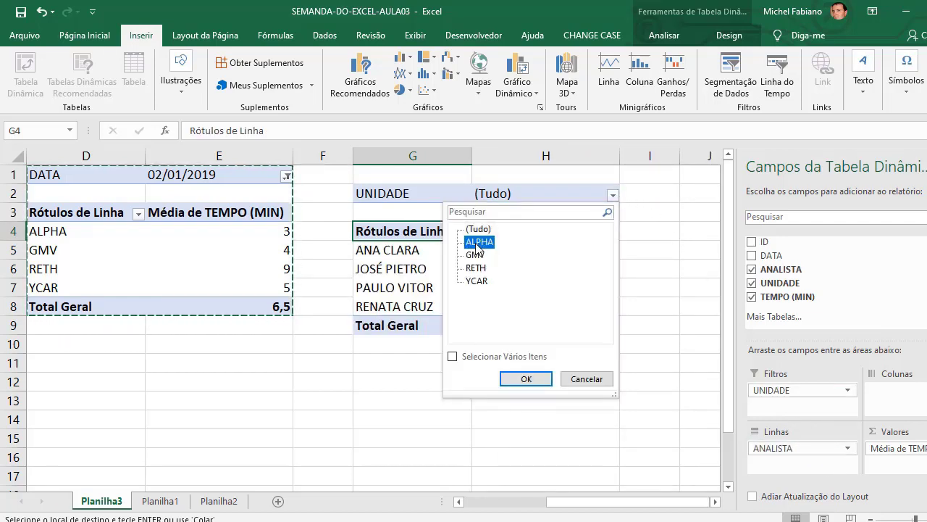
pyautogui.click(520, 381)
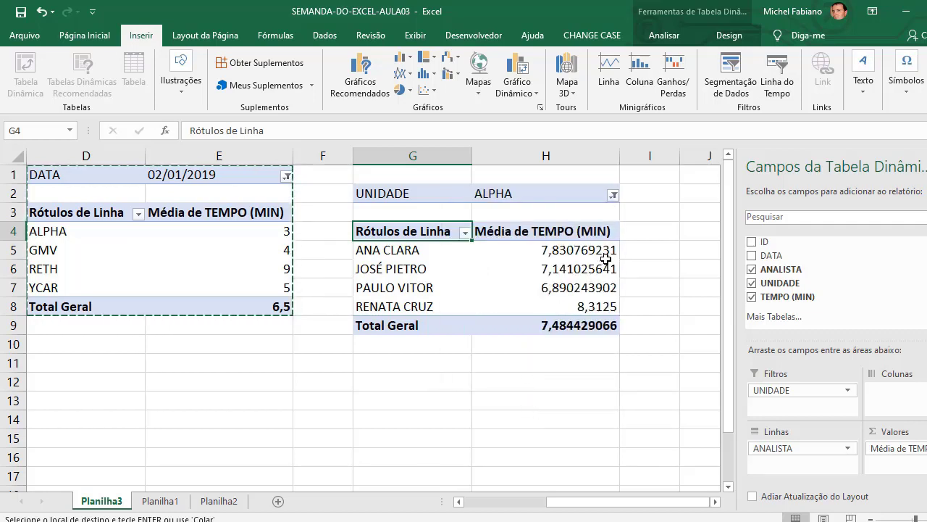
pyautogui.moveTo(603, 250); pyautogui.dragTo(593, 327)
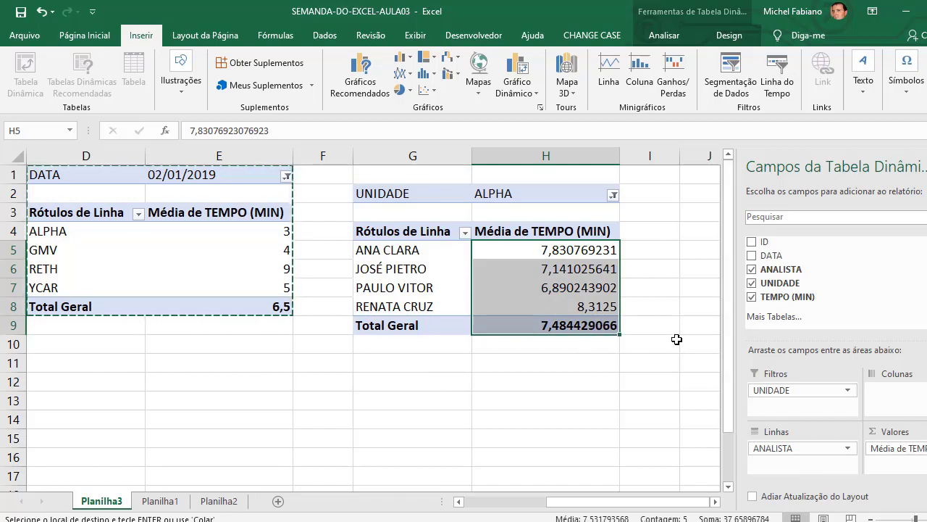
# - Insert a UNIDADE slicer for the third pivot table and place it beside the table, over columns J to M
pyautogui.click(715, 501)
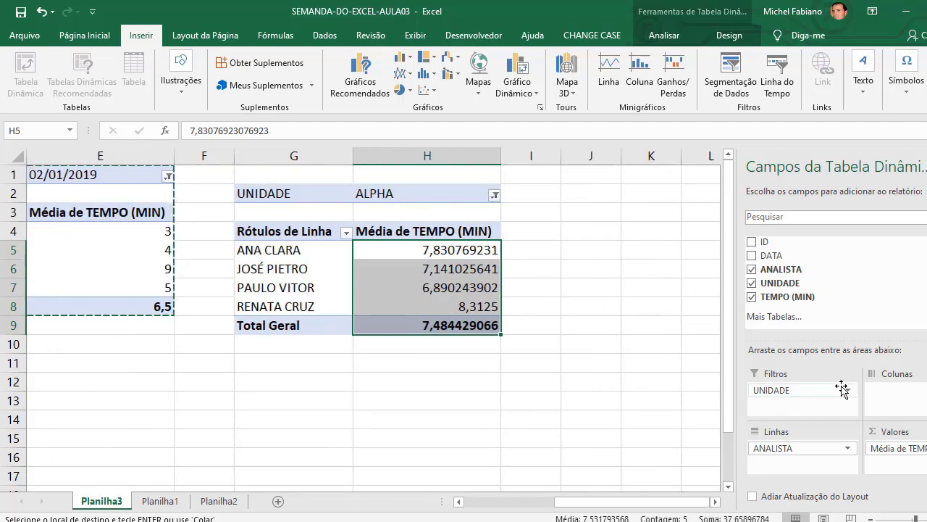
pyautogui.click(665, 36)
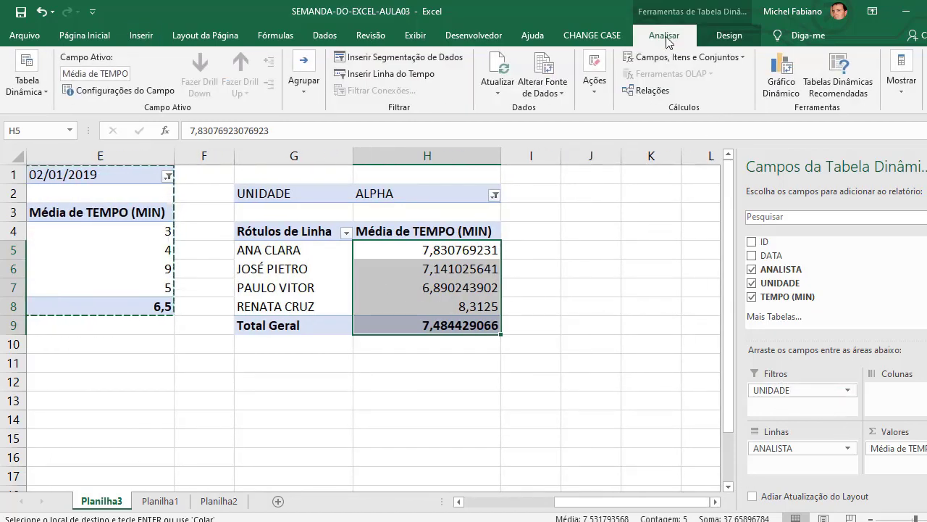
pyautogui.click(446, 58)
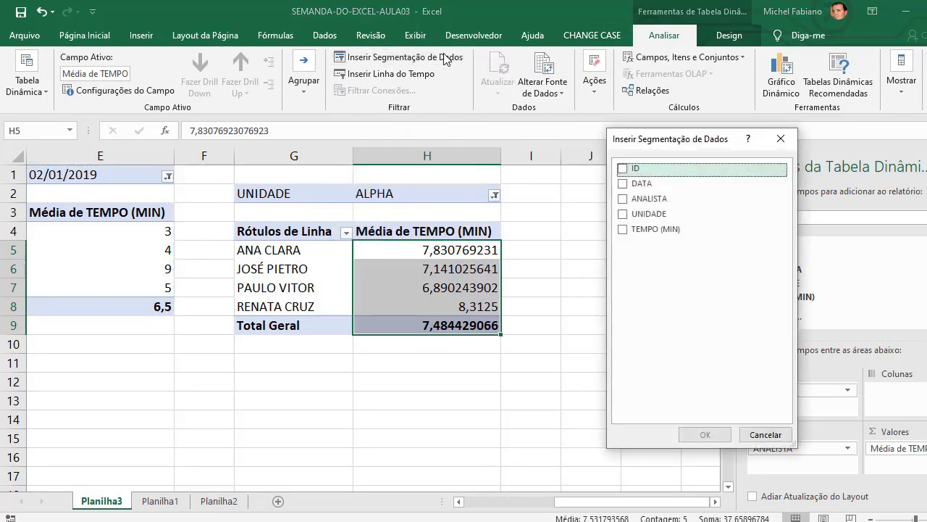
pyautogui.click(622, 214)
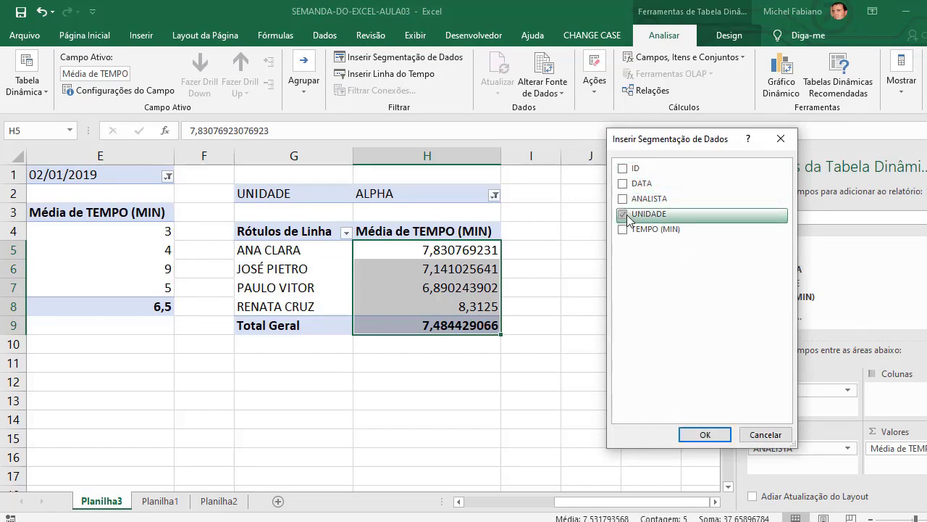
pyautogui.click(705, 433)
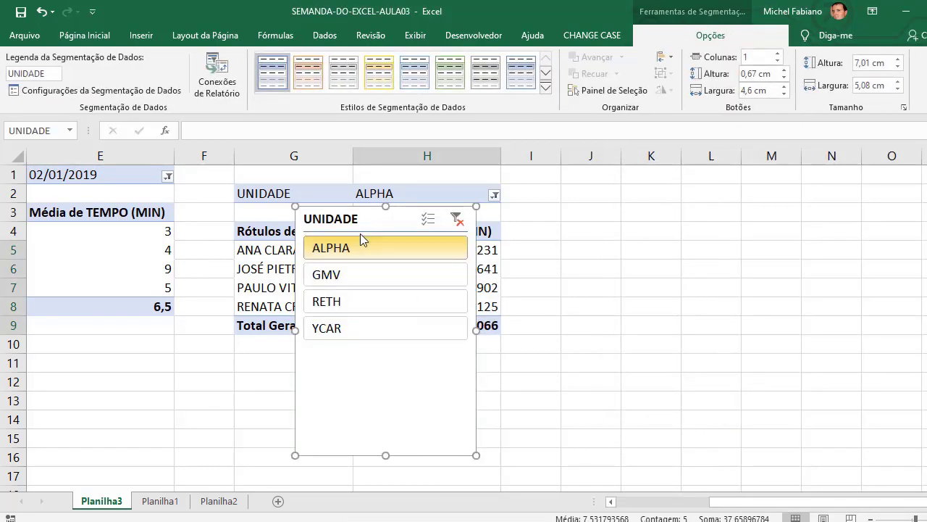
pyautogui.moveTo(442, 205); pyautogui.dragTo(716, 183)
# - Switch the third pivot table through GMV, RETH and YCAR with the UNIDADE slicer, ending on GMV
pyautogui.click(636, 250)
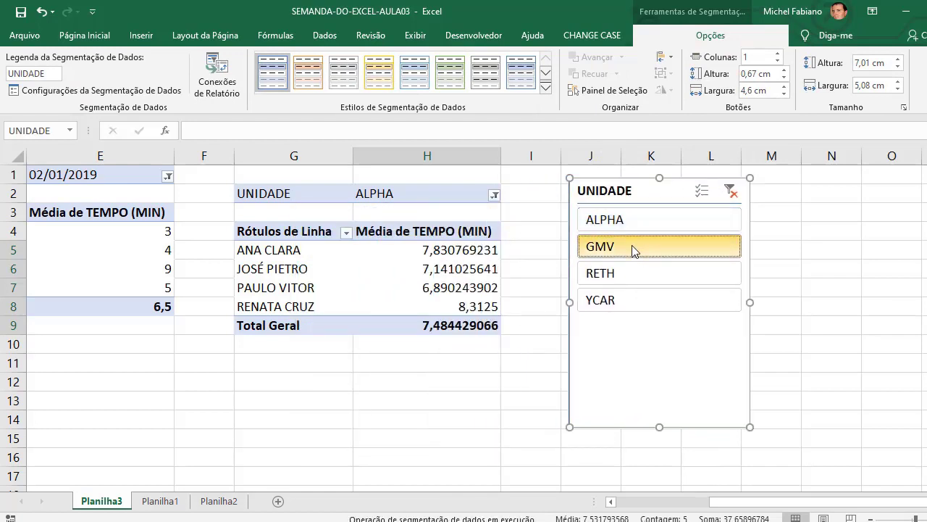
pyautogui.click(631, 285)
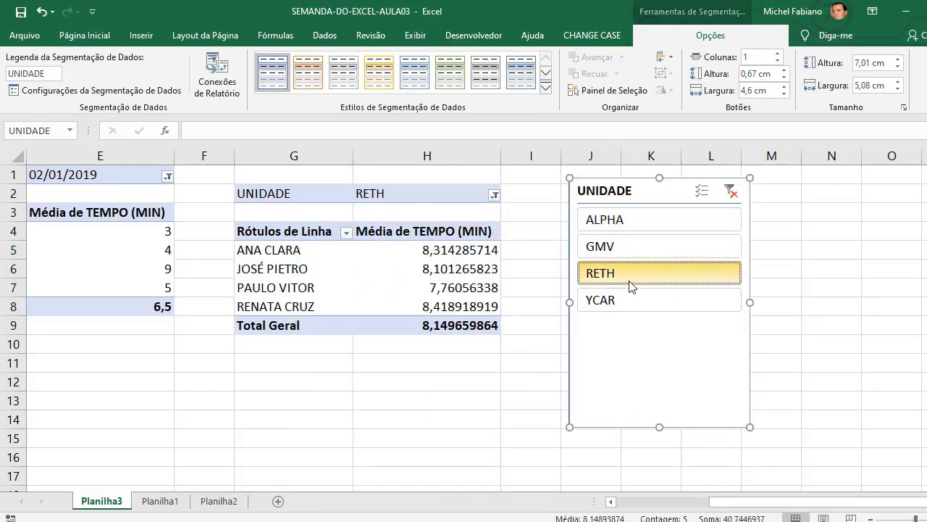
pyautogui.click(699, 297)
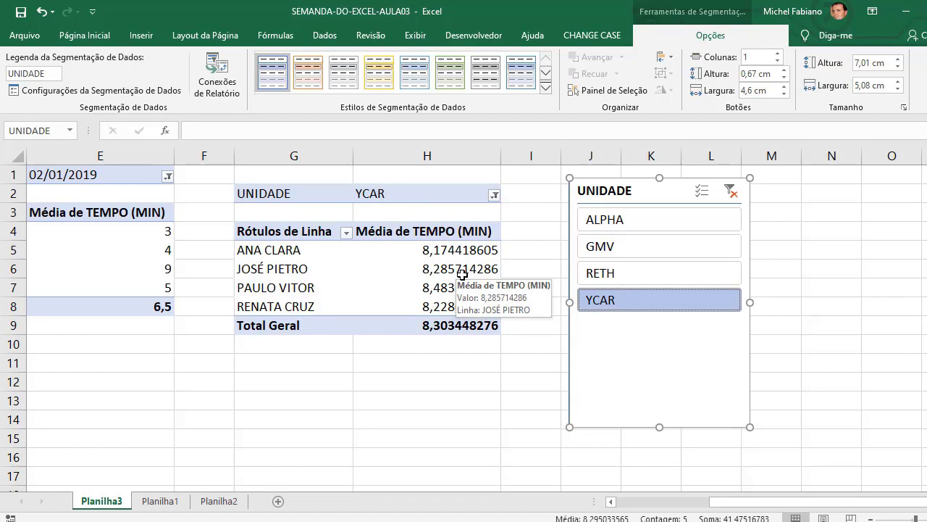
pyautogui.click(608, 250)
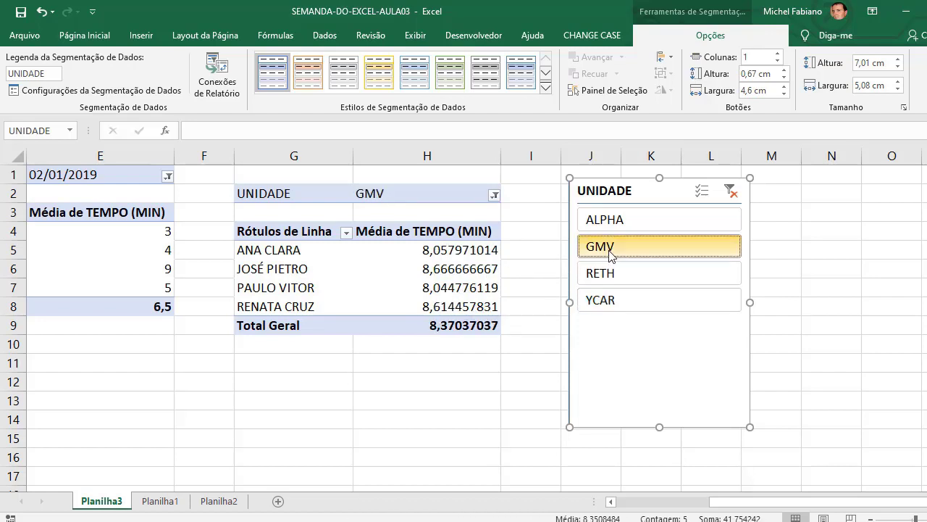
# - Switch the third pivot table through ALPHA, RETH, GMV and YCAR with the UNIDADE slicer, ending on YCAR
pyautogui.click(627, 222)
pyautogui.click(658, 274)
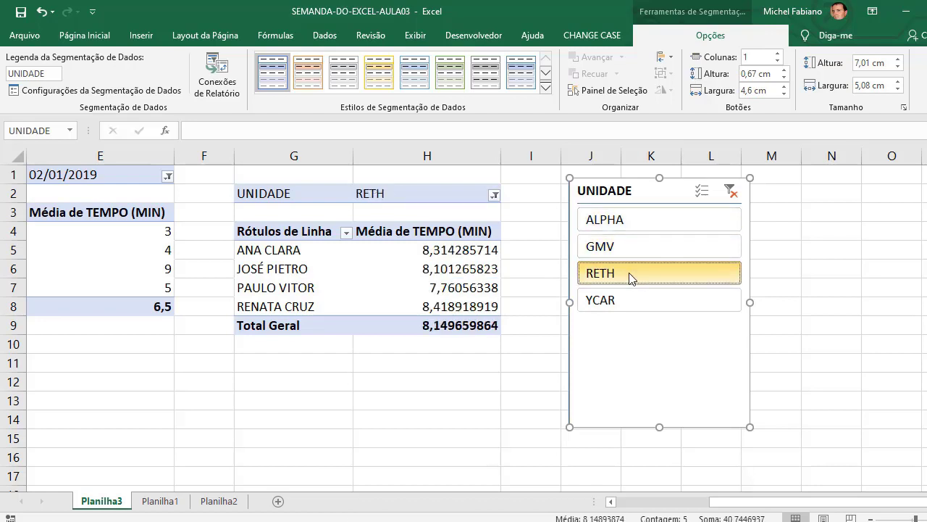
pyautogui.click(641, 248)
pyautogui.click(623, 297)
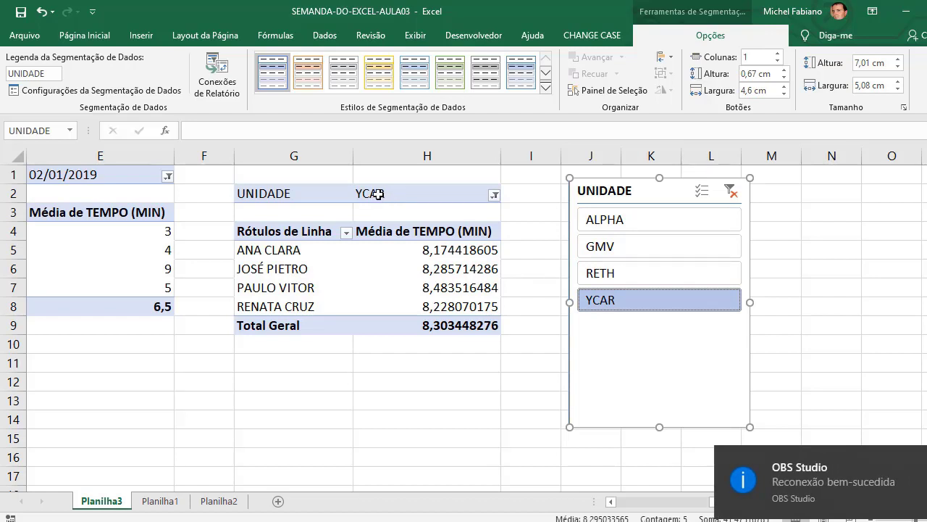
pyautogui.moveTo(399, 325)
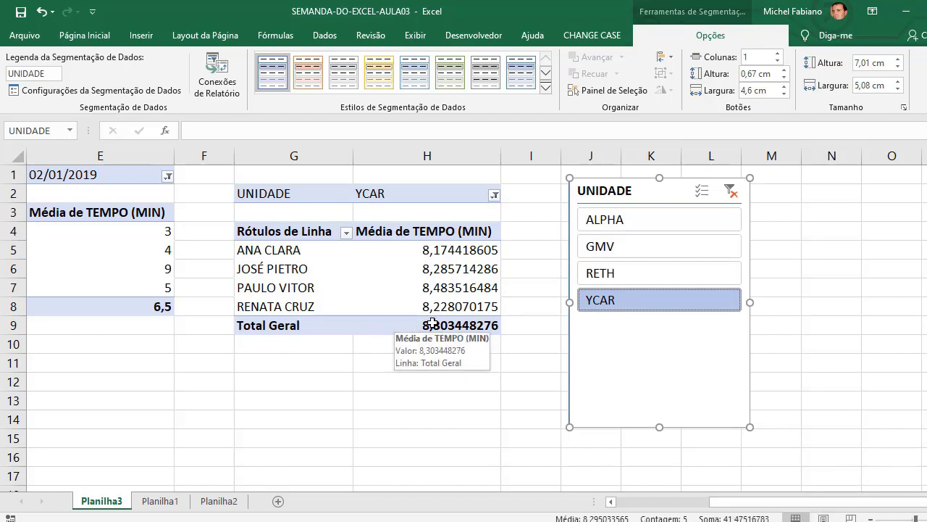
# - Move the UNIDADE slicer below the third pivot table and copy the pivot table in G1:H9 to cell J1
pyautogui.click(294, 237)
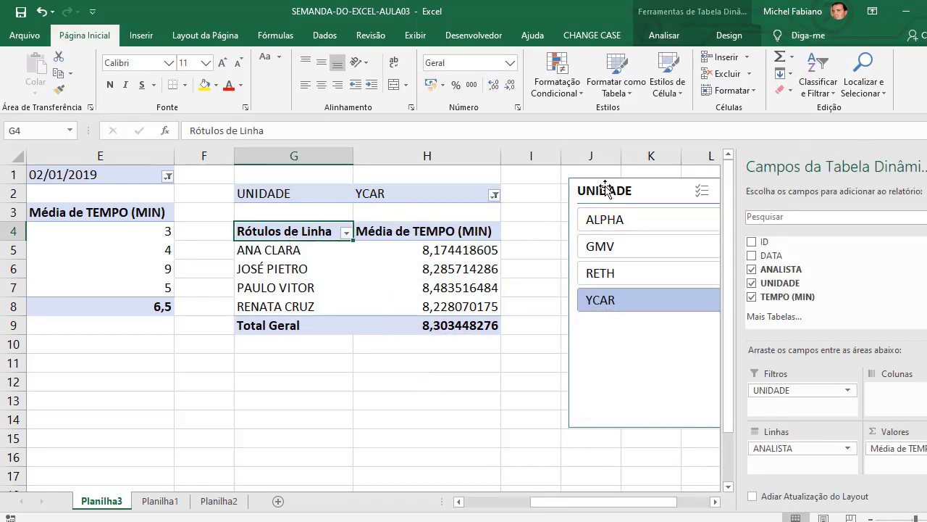
pyautogui.moveTo(596, 190); pyautogui.dragTo(337, 380)
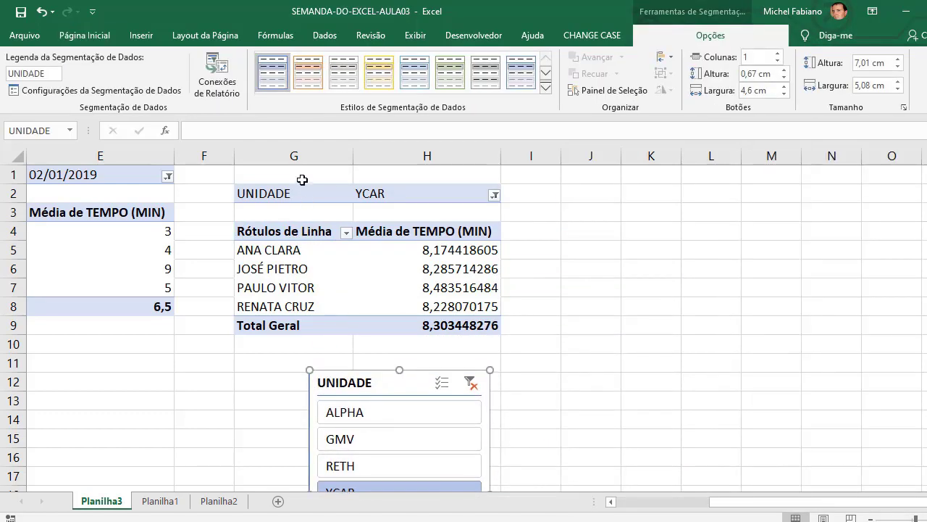
pyautogui.moveTo(298, 176); pyautogui.dragTo(464, 333)
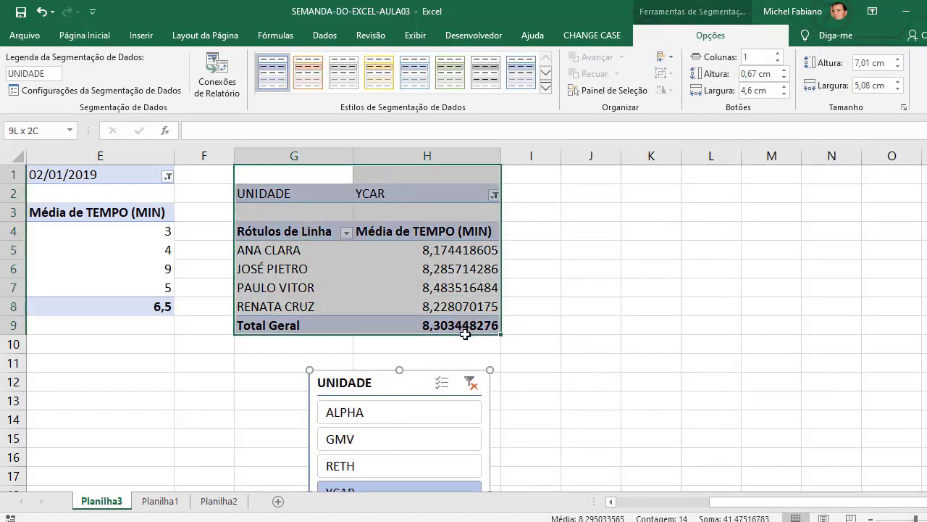
pyautogui.hotkey('ctrl', 'c')
pyautogui.click(605, 175)
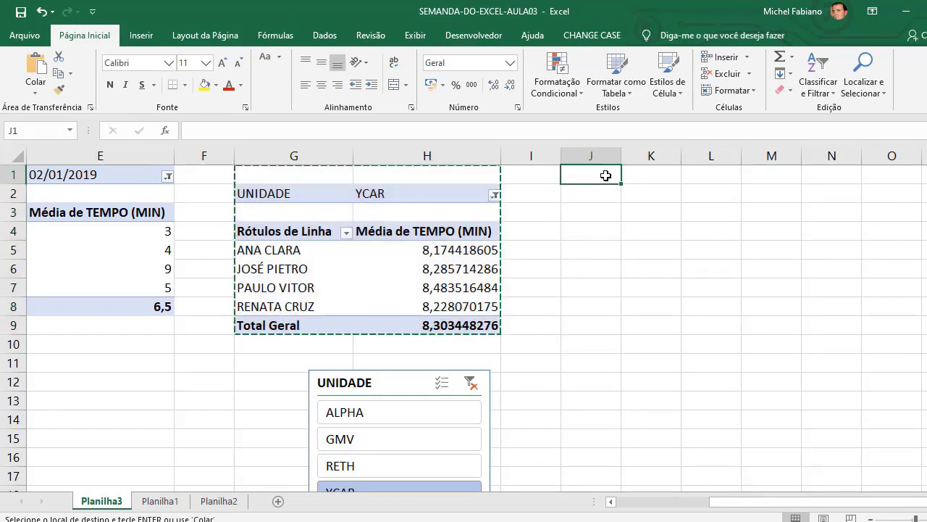
pyautogui.hotkey('ctrl', 'v')
pyautogui.press('ctrl')
pyautogui.press('Escape')
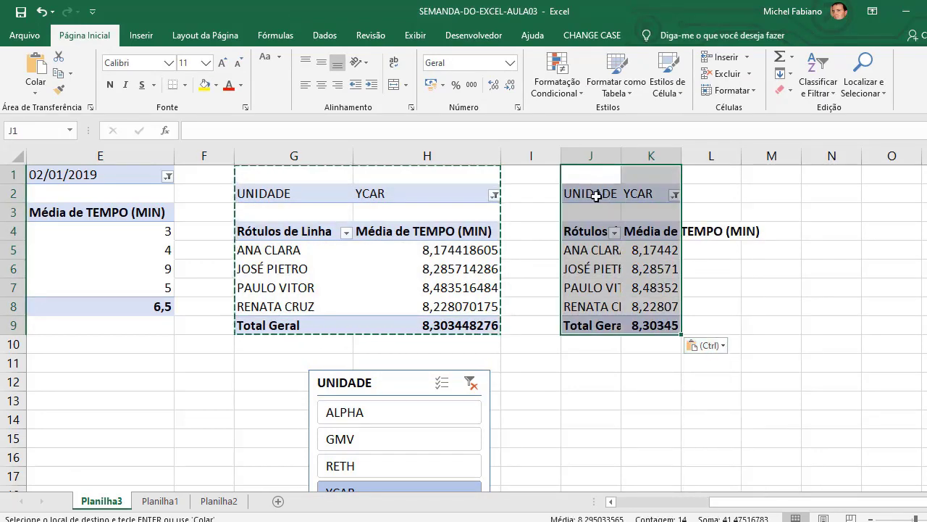
# - Rearrange the pivot table at J1 with UNIDADE in rows and ANALISTA as the report filter, set to the first analyst
pyautogui.click(599, 194)
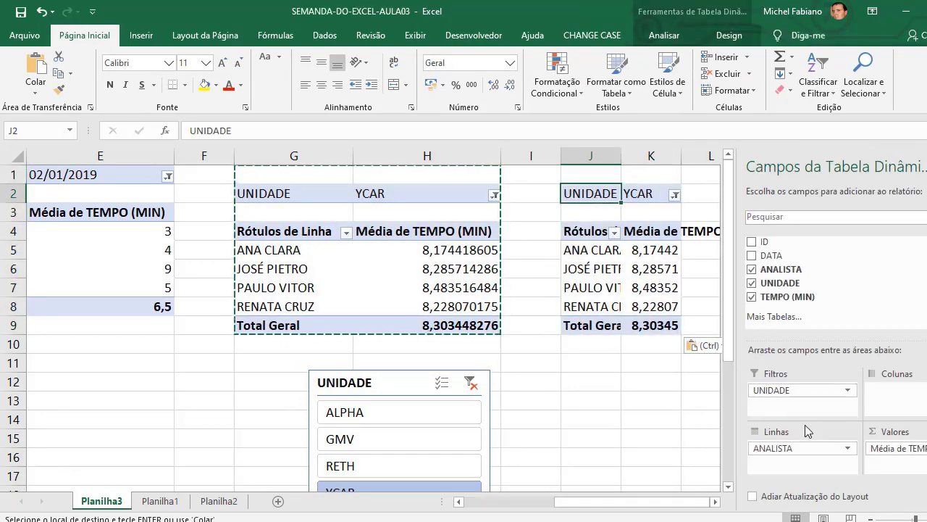
pyautogui.moveTo(797, 461)
pyautogui.mouseDown()
pyautogui.moveTo(812, 435)
pyautogui.moveTo(799, 399)
pyautogui.moveTo(810, 454)
pyautogui.mouseUp()
pyautogui.click(716, 502)
pyautogui.click(715, 502)
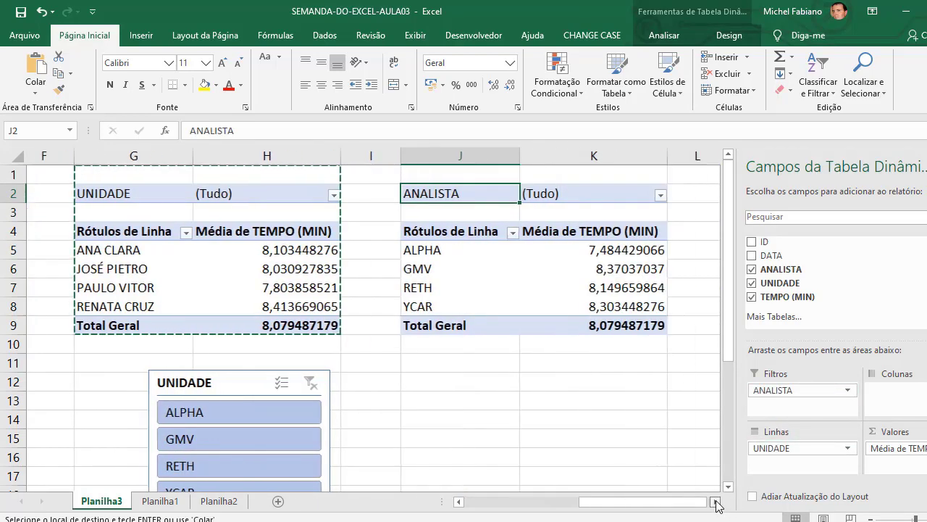
pyautogui.click(612, 194)
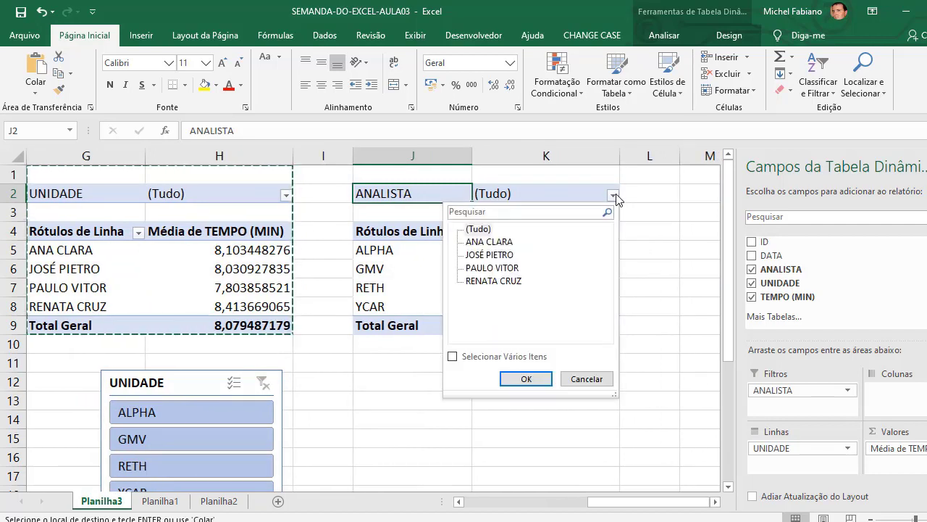
pyautogui.click(496, 243)
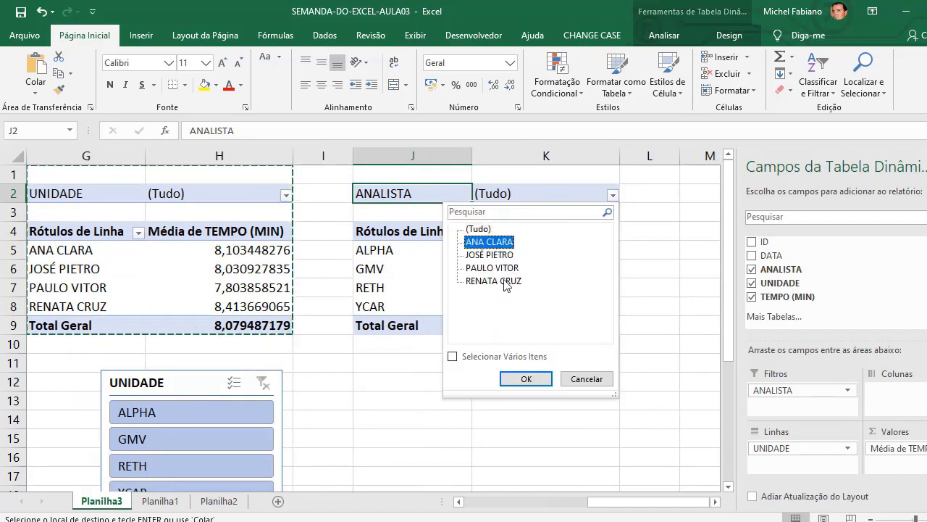
pyautogui.click(533, 381)
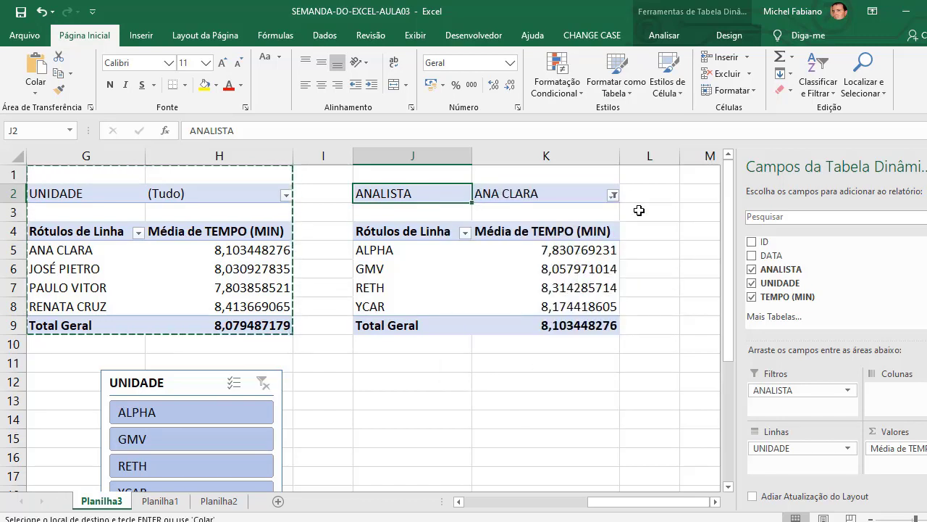
# - Insert an ANALISTA slicer for the fourth pivot table and place it beside the table, over columns M to P
pyautogui.click(667, 36)
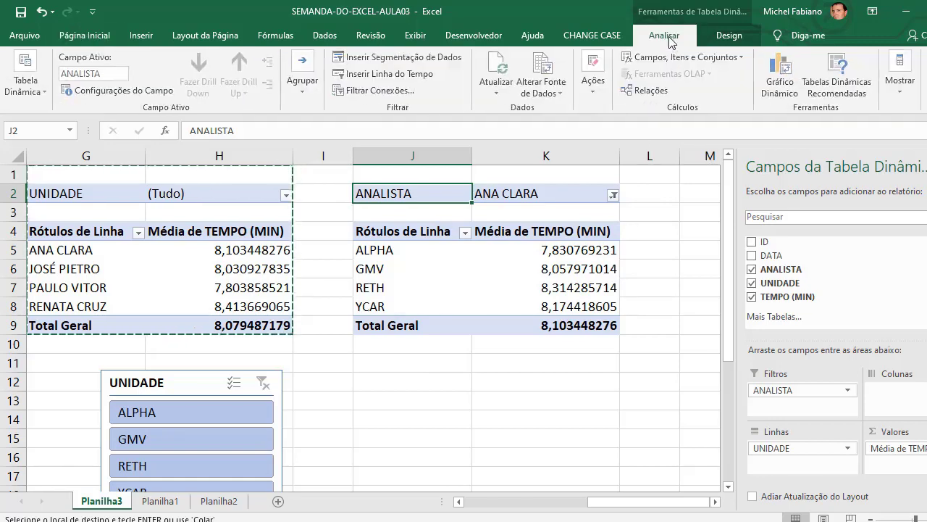
pyautogui.click(440, 61)
pyautogui.click(629, 200)
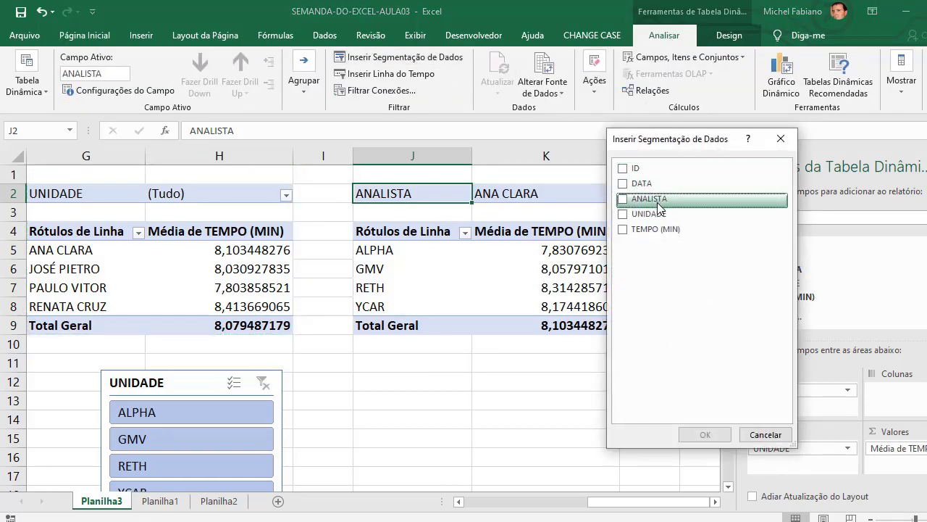
pyautogui.click(628, 200)
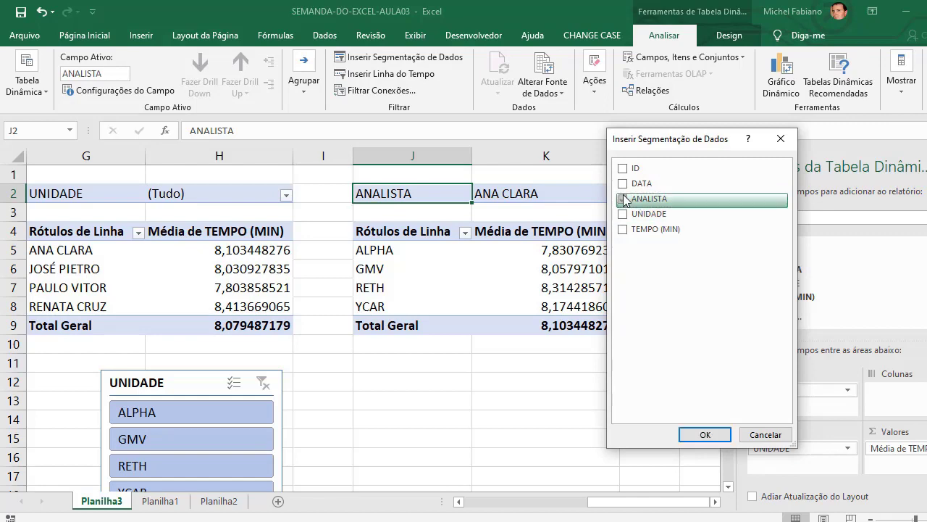
pyautogui.click(705, 435)
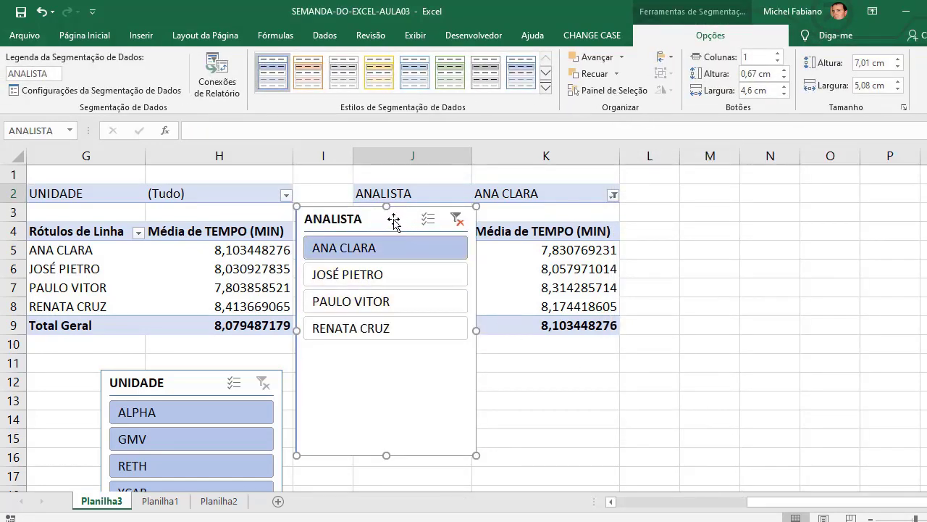
pyautogui.moveTo(395, 221); pyautogui.dragTo(600, 216)
pyautogui.moveTo(712, 203); pyautogui.dragTo(789, 198)
# - Switch the fourth pivot table through the analysts with the ANALISTA slicer, ending on the first analyst
pyautogui.click(776, 252)
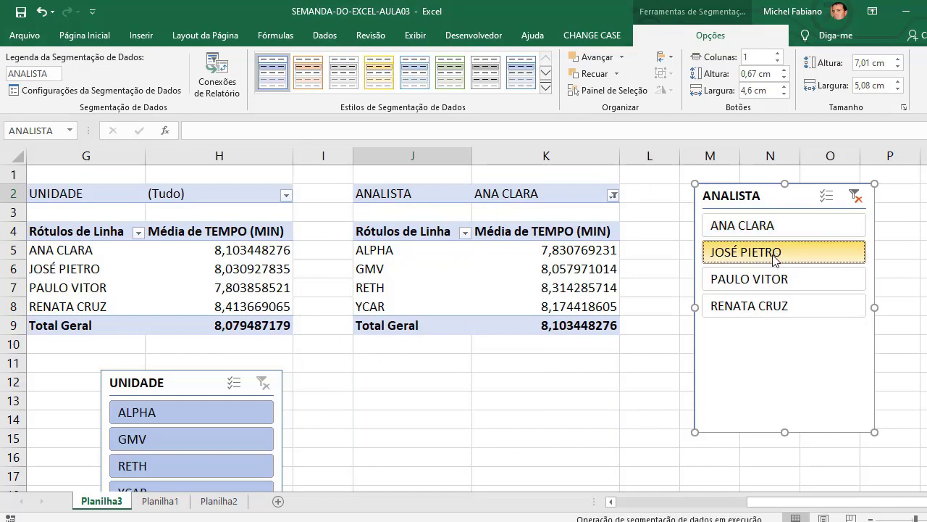
pyautogui.click(775, 279)
pyautogui.click(762, 306)
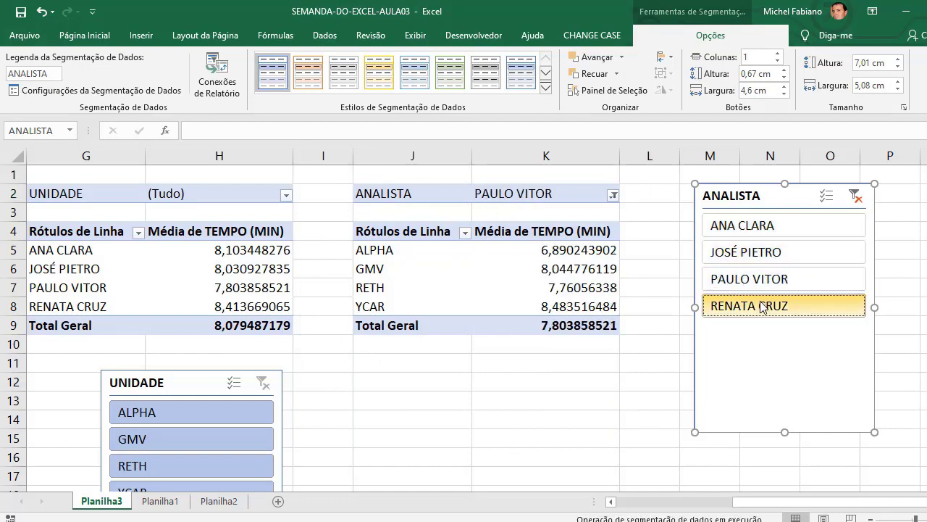
pyautogui.click(770, 277)
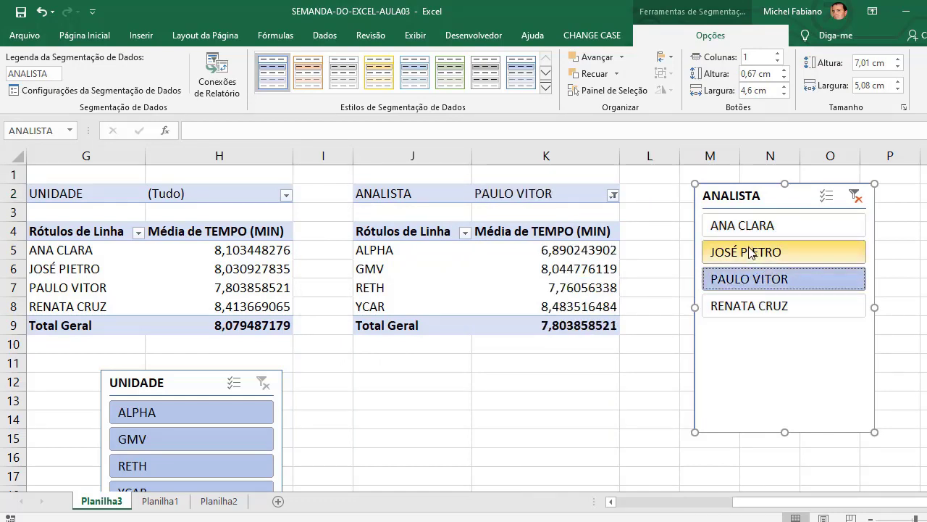
pyautogui.click(762, 252)
pyautogui.click(749, 227)
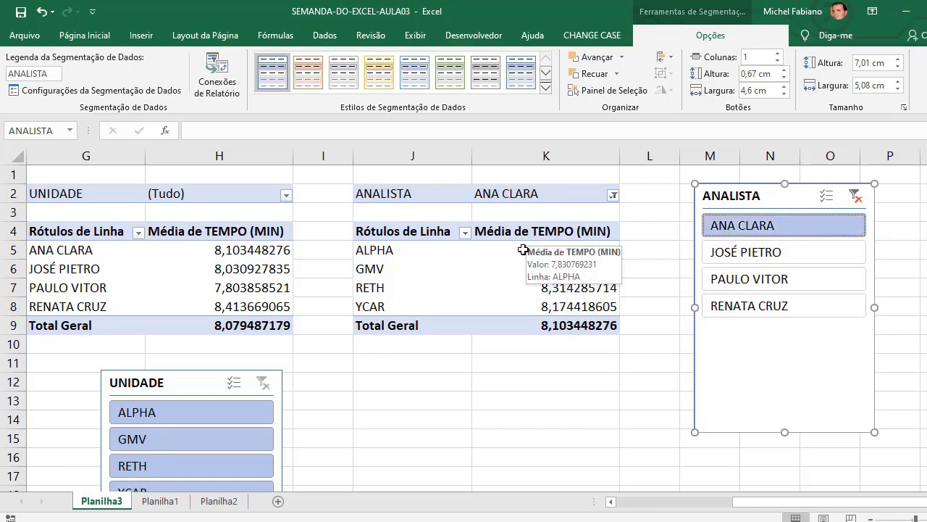
# - Examine the average times per unit in K5:K9, the four pivot tables on Planilha3 and the source table on Planilha1
pyautogui.moveTo(518, 252); pyautogui.dragTo(528, 321)
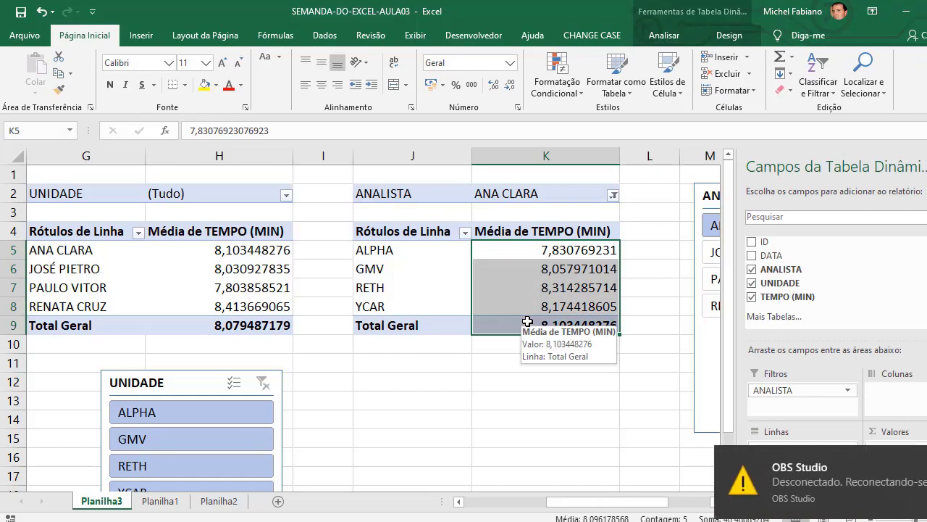
pyautogui.scroll(-3, 527, 321)
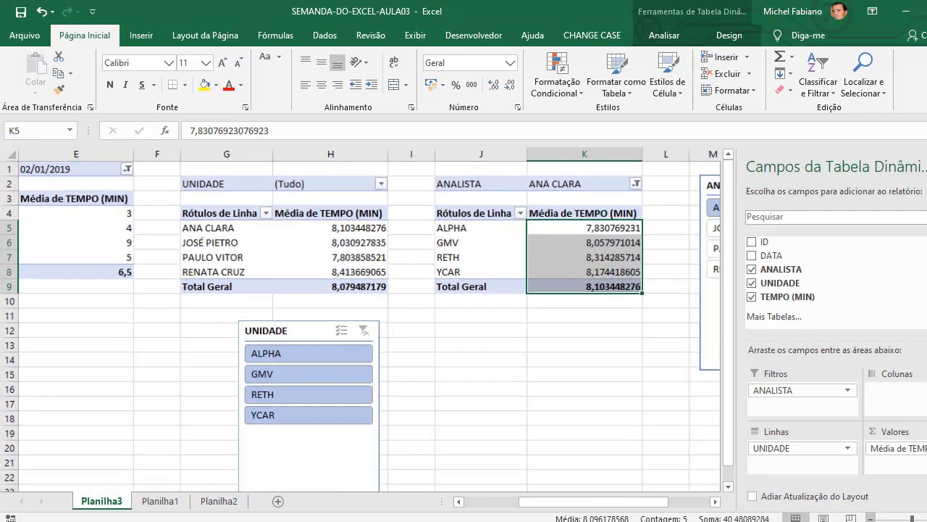
pyautogui.scroll(-4, 629, 503)
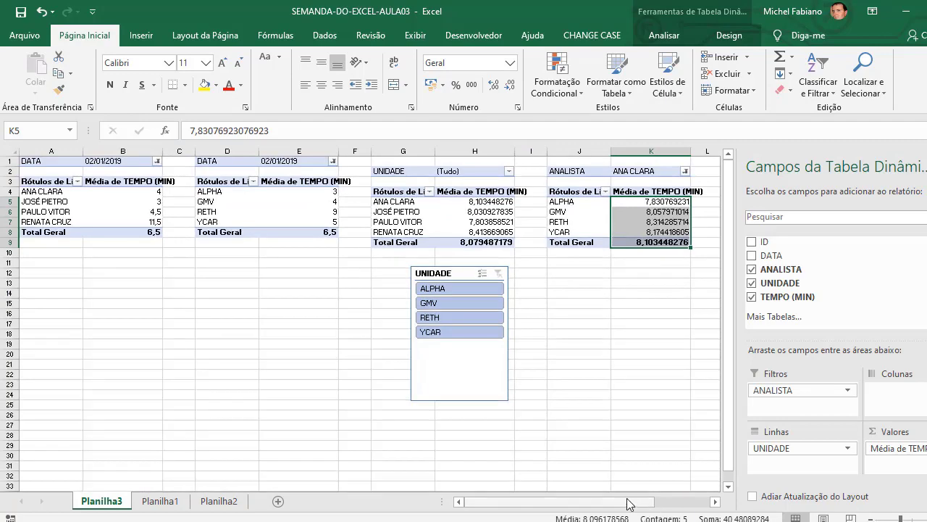
pyautogui.moveTo(628, 503); pyautogui.dragTo(578, 510)
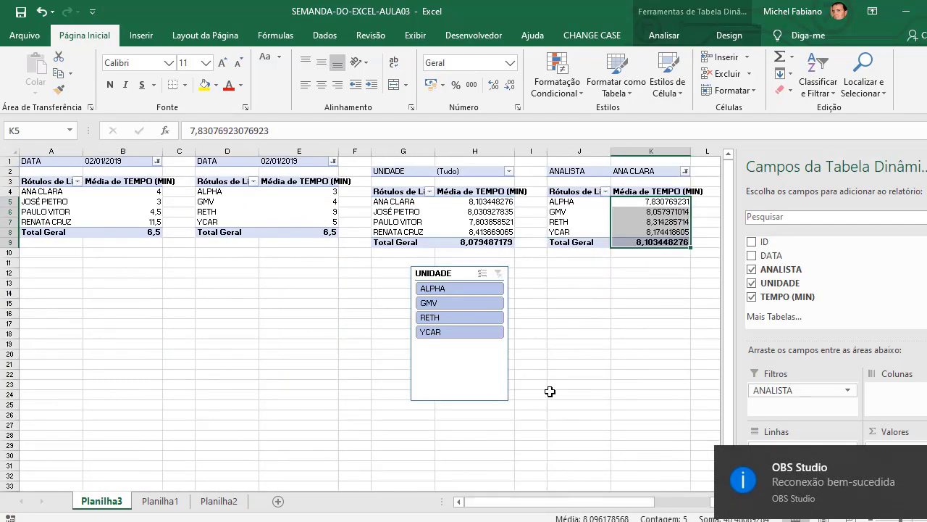
pyautogui.click(550, 391)
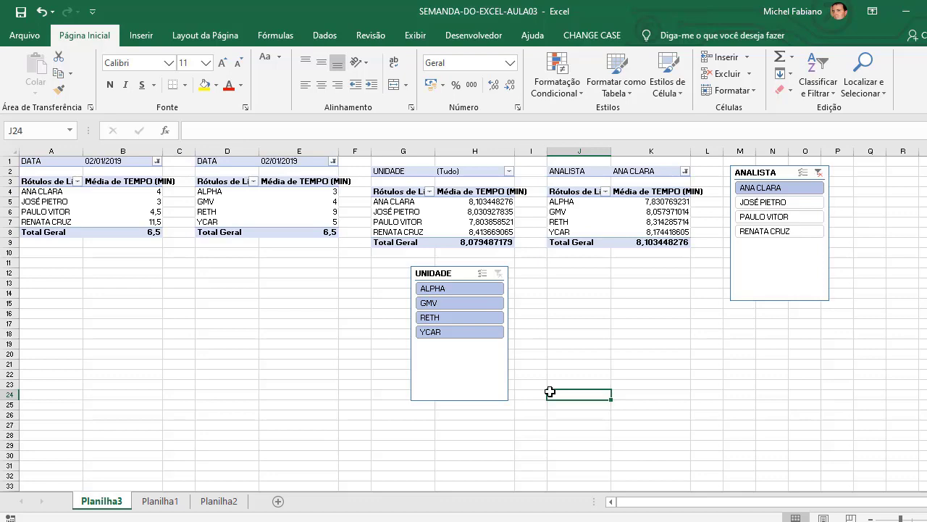
pyautogui.click(174, 501)
pyautogui.scroll(1, 209, 286)
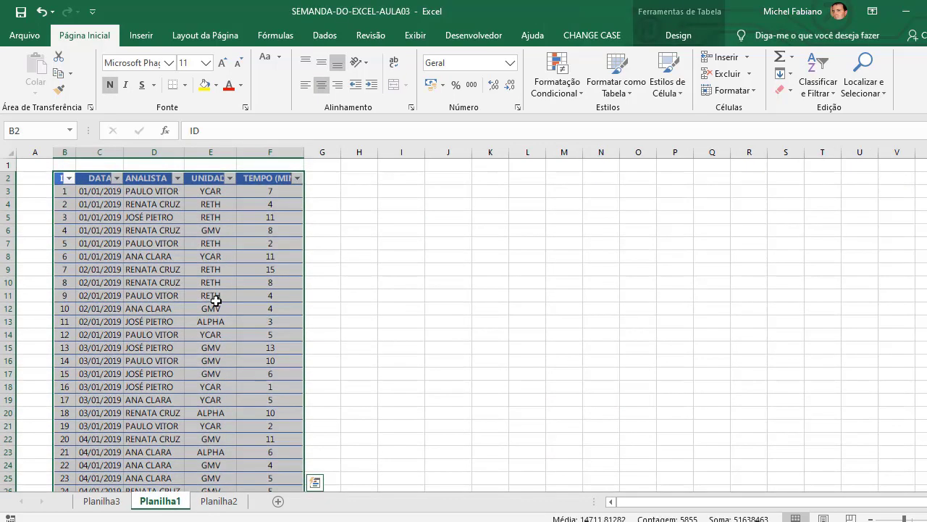
pyautogui.click(194, 282)
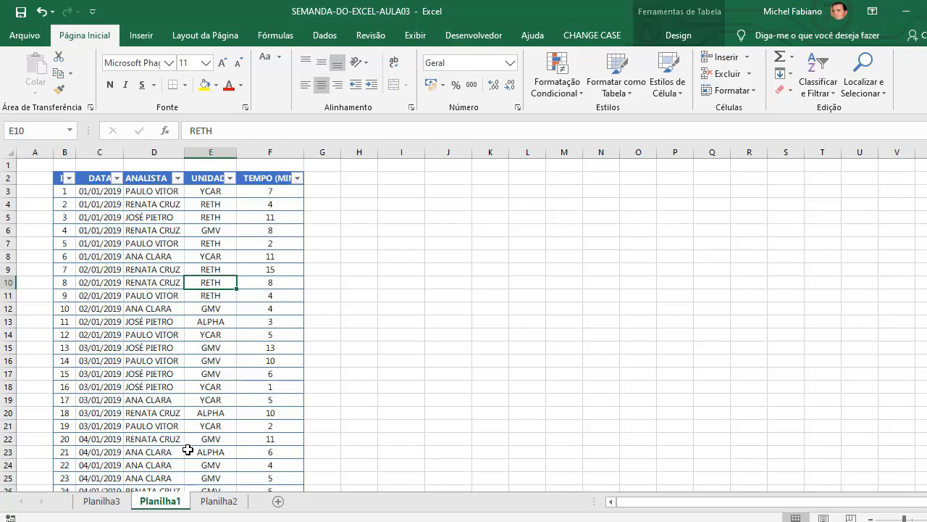
pyautogui.click(101, 501)
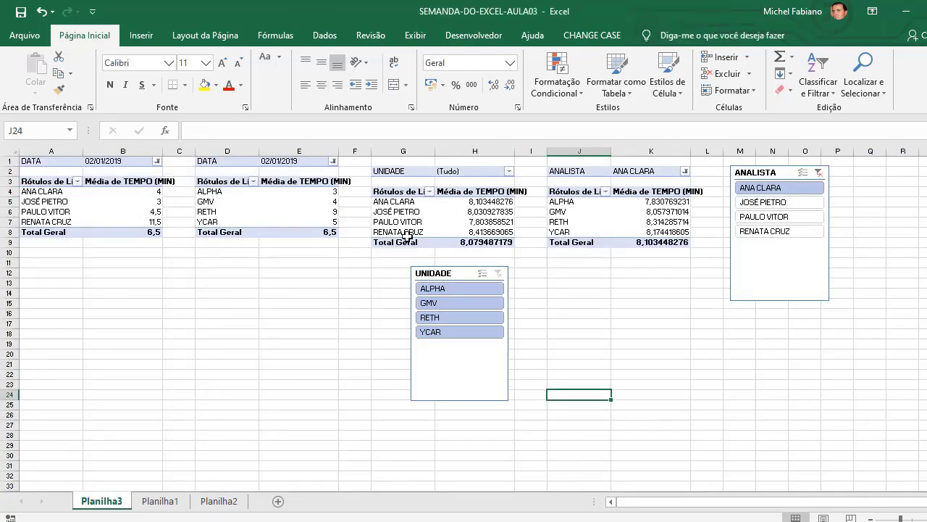
pyautogui.click(159, 502)
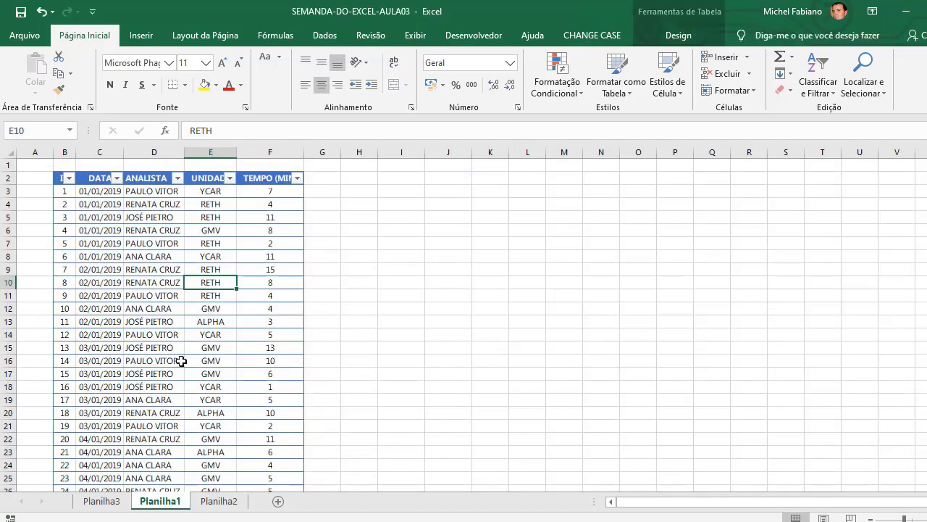
# - Create a pivot table on a new worksheet from the entire Planilha1 table
pyautogui.click(168, 307)
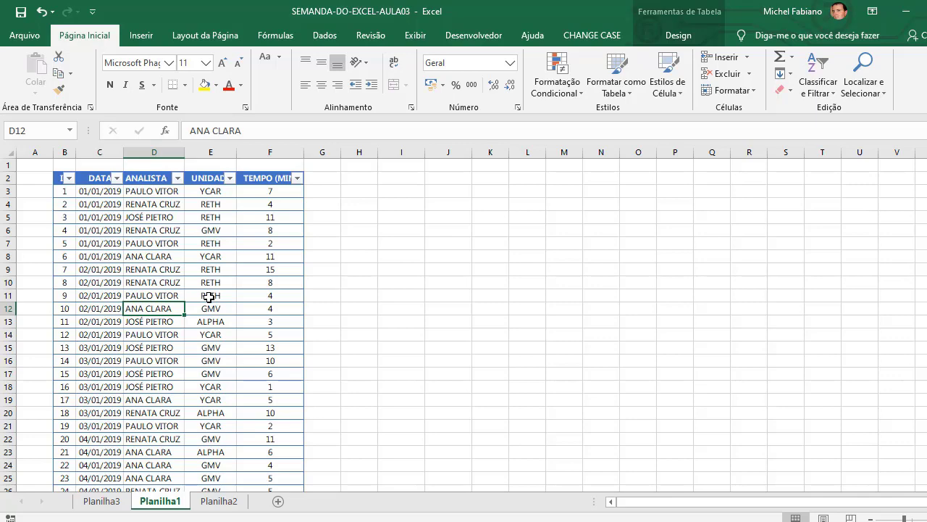
pyautogui.hotkey('ctrl', 'a')
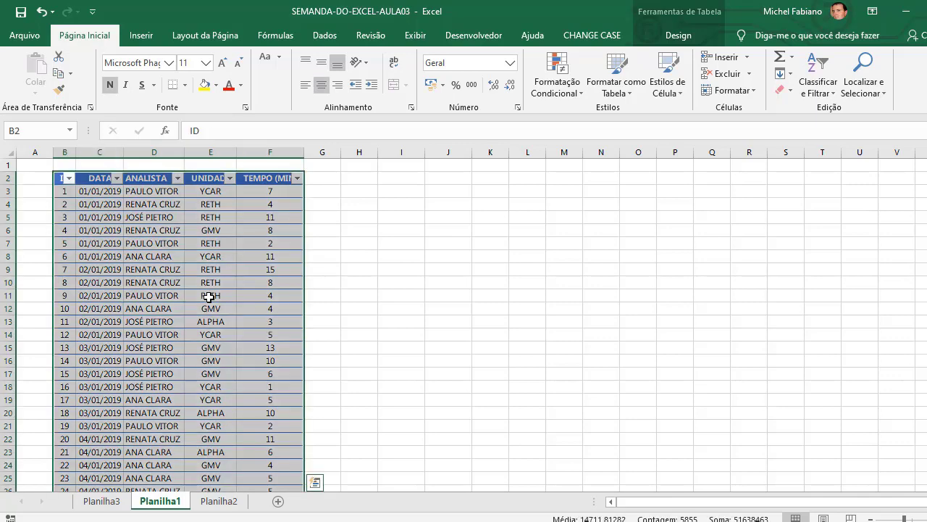
pyautogui.click(140, 35)
pyautogui.click(26, 81)
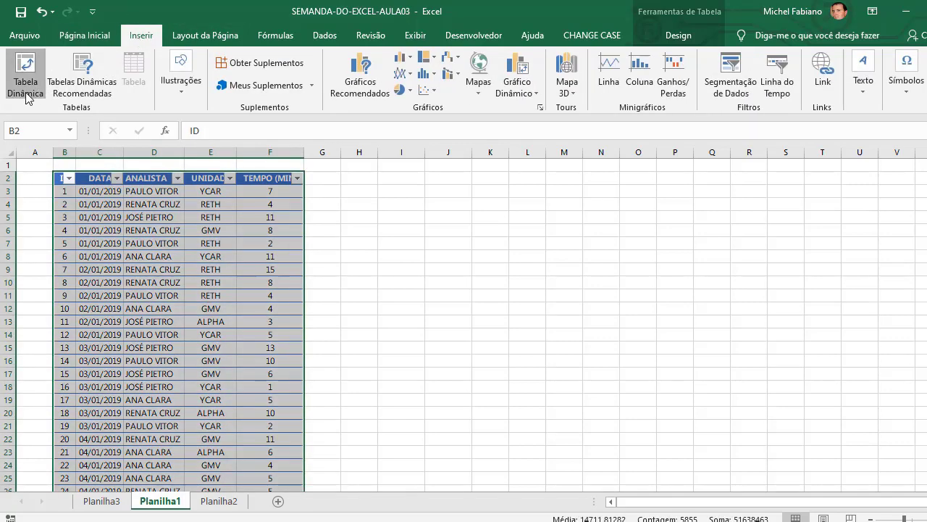
pyautogui.click(753, 372)
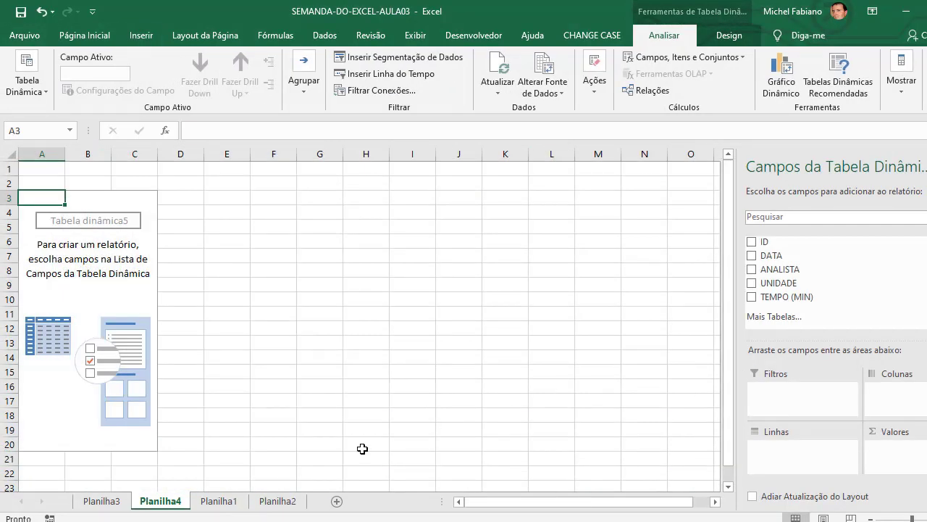
# - Rename the Planilha4 sheet as ANALISE
pyautogui.doubleClick(157, 501)
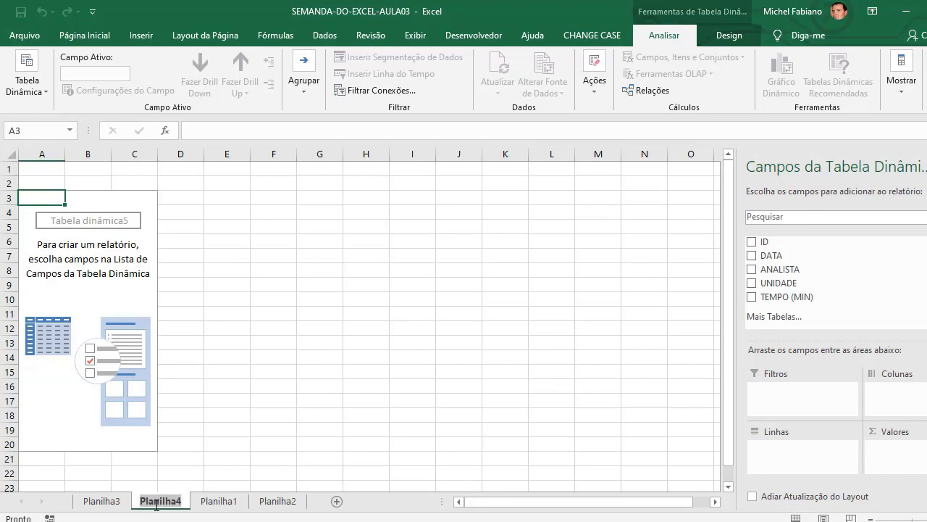
pyautogui.write('ANALISE')
pyautogui.press('Return')
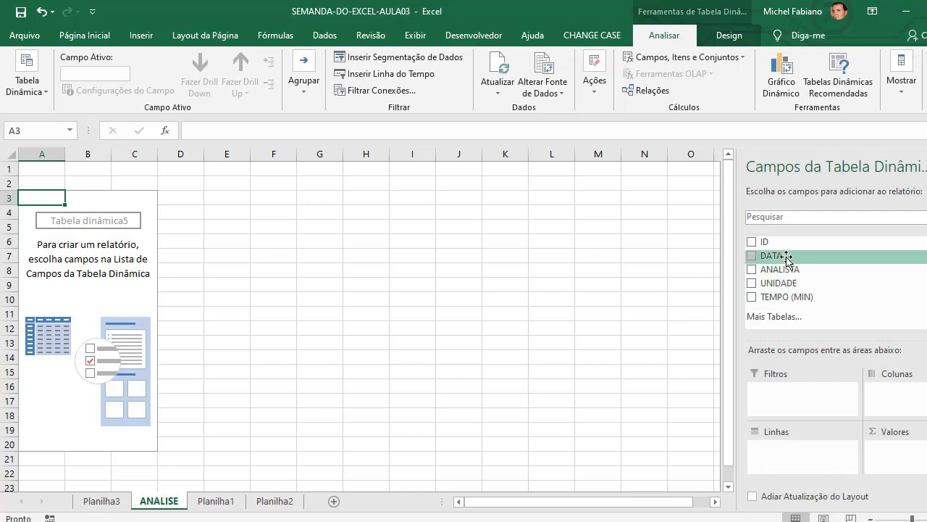
# - Build the pivot table with ANALISTA as rows and TEMPO (MIN) as values, summarised by Média
pyautogui.moveTo(791, 274); pyautogui.dragTo(791, 463)
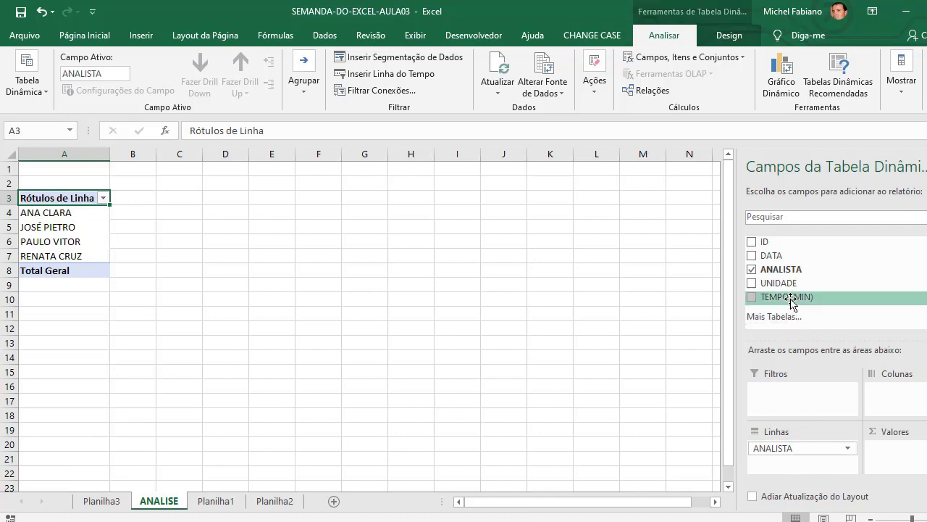
pyautogui.moveTo(788, 298); pyautogui.dragTo(925, 461)
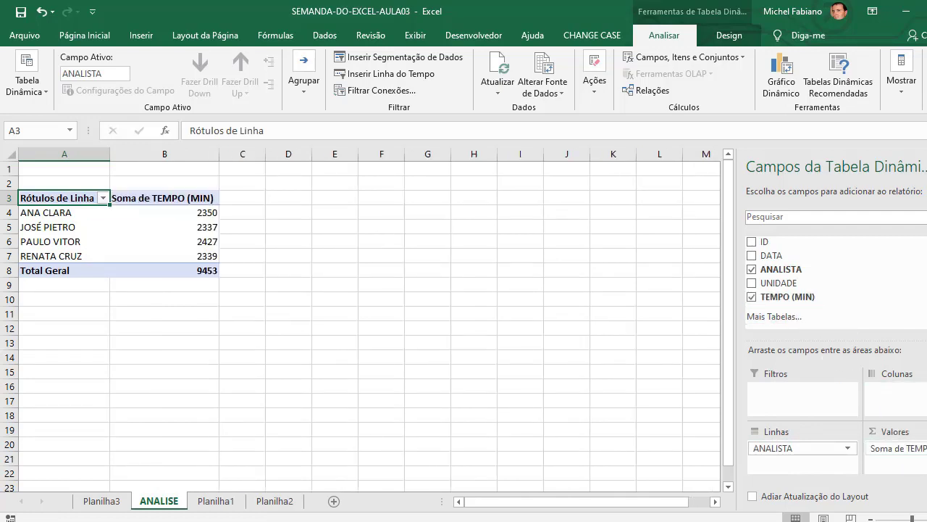
pyautogui.click(918, 449)
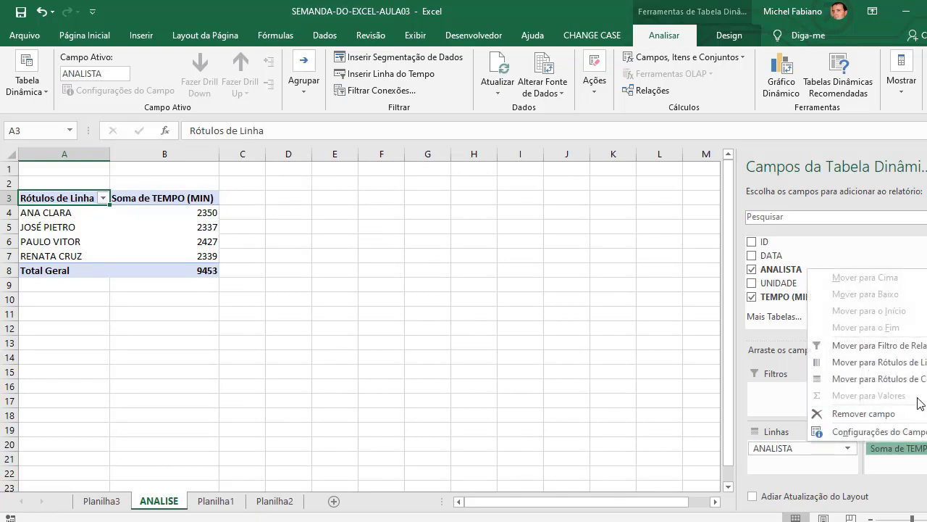
pyautogui.click(898, 432)
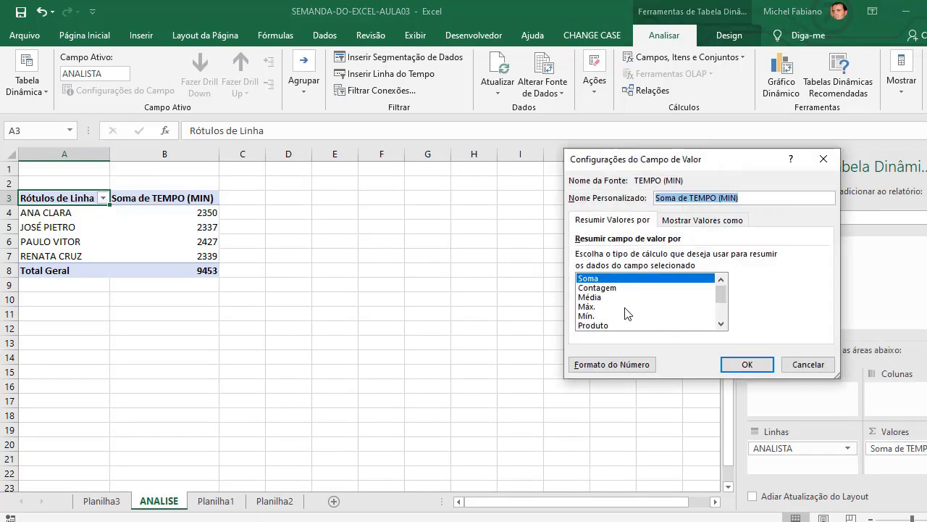
pyautogui.click(600, 299)
pyautogui.click(758, 368)
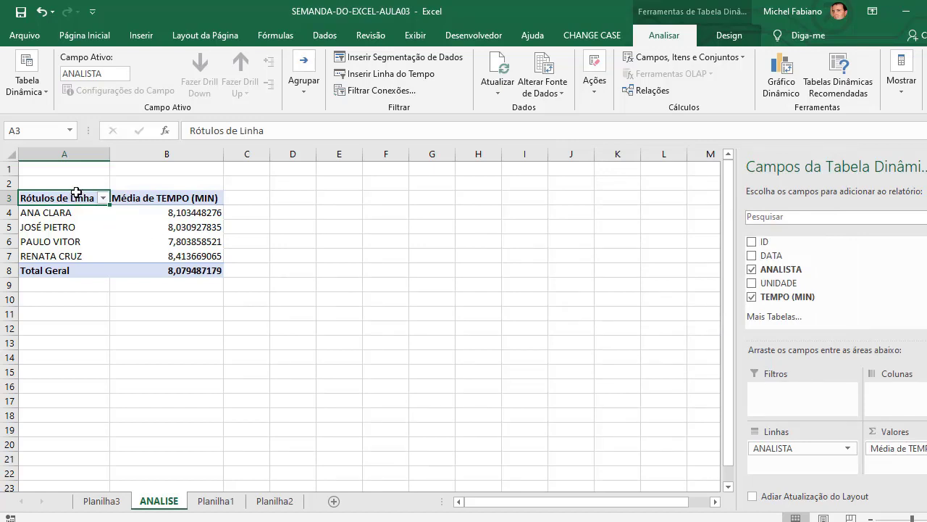
# - Copy the average-time pivot table to D3 and fit the widths of columns D and E to their contents
pyautogui.moveTo(72, 190); pyautogui.dragTo(185, 273)
pyautogui.hotkey('ctrl', 'c')
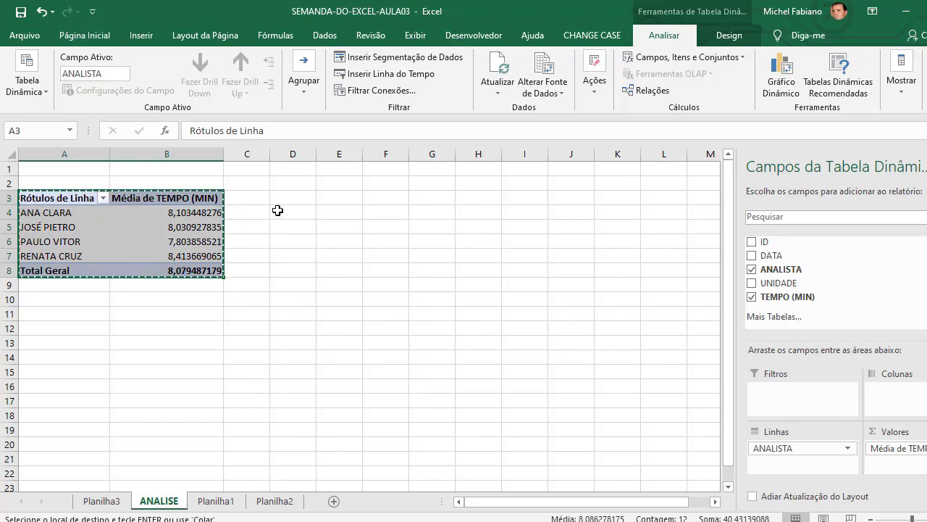
pyautogui.click(292, 199)
pyautogui.hotkey('ctrl', 'v')
pyautogui.press('Escape')
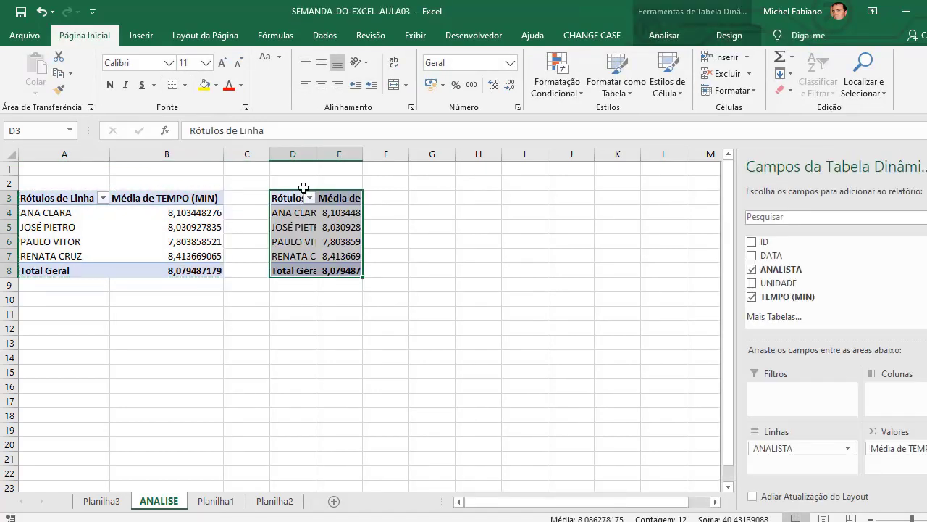
pyautogui.doubleClick(317, 155)
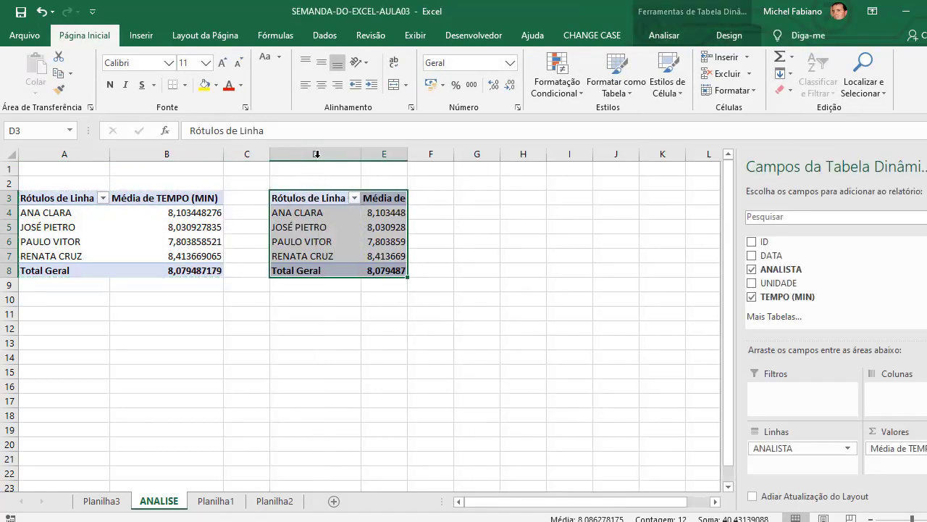
pyautogui.doubleClick(408, 155)
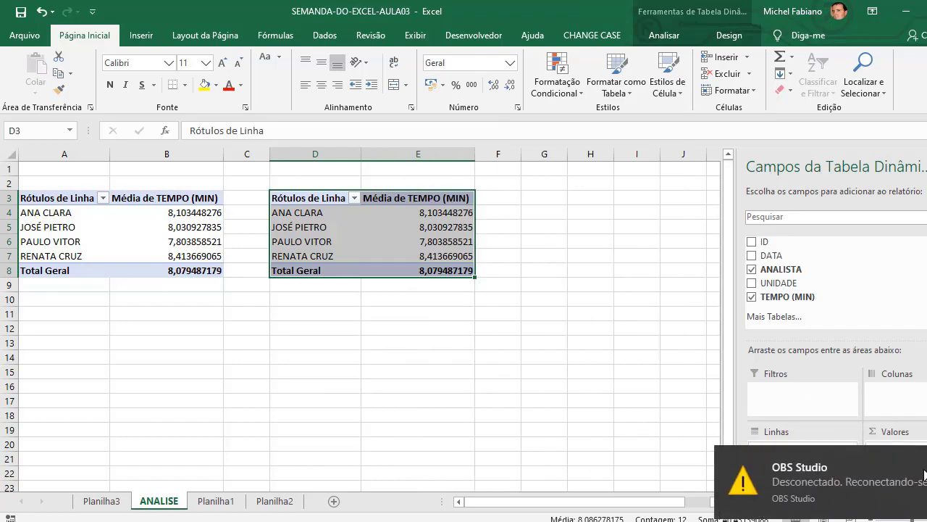
pyautogui.click(925, 475)
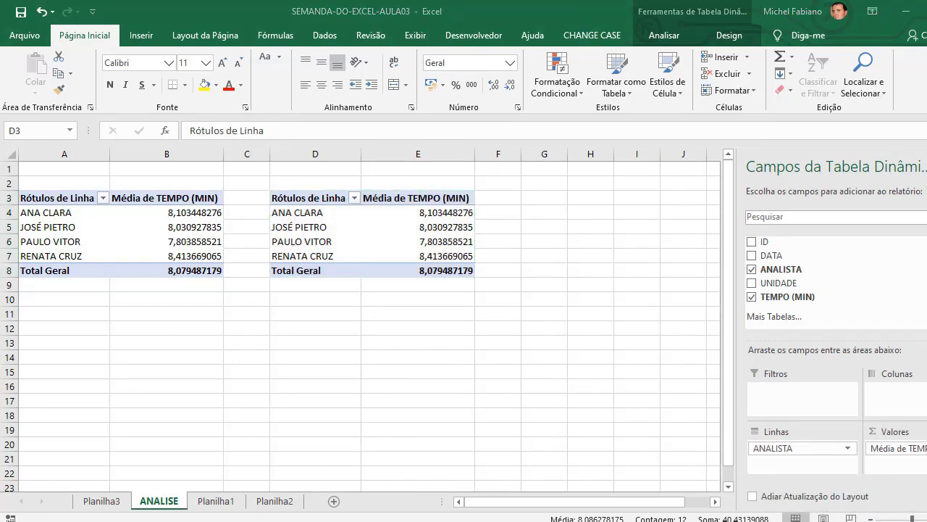
# - Summarise TEMPO (MIN) by Máx. in the pivot table at D3
pyautogui.click(896, 447)
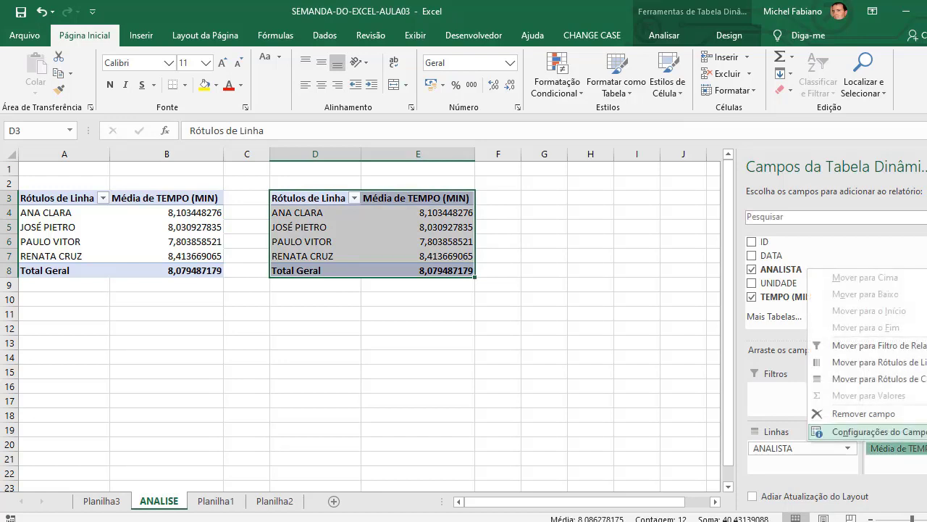
pyautogui.click(869, 431)
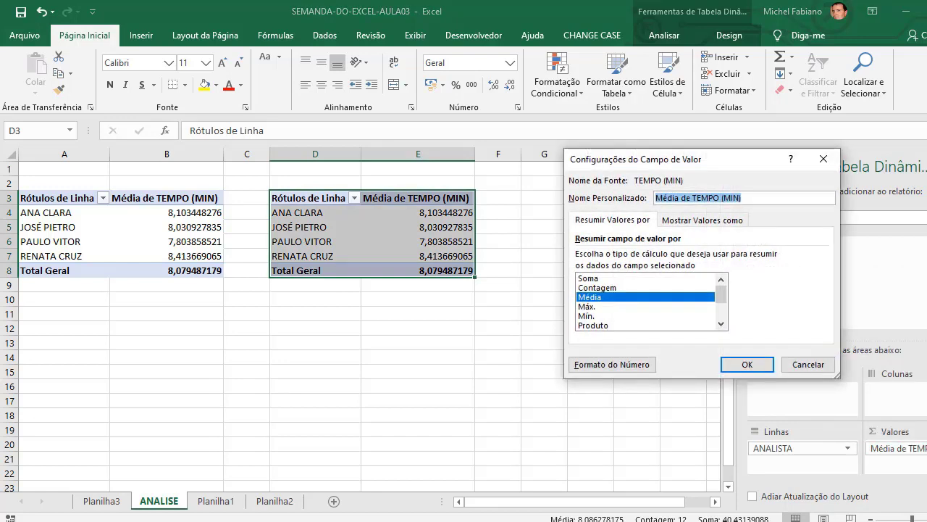
pyautogui.click(586, 307)
pyautogui.click(749, 365)
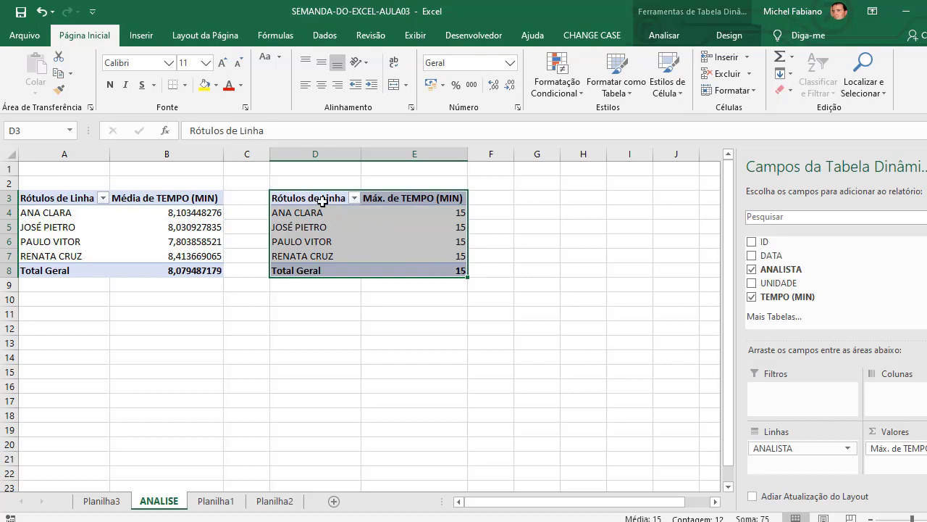
# - Copy the maximum-time pivot table to G3 and fit column G's width to its contents
pyautogui.moveTo(322, 202); pyautogui.dragTo(427, 264)
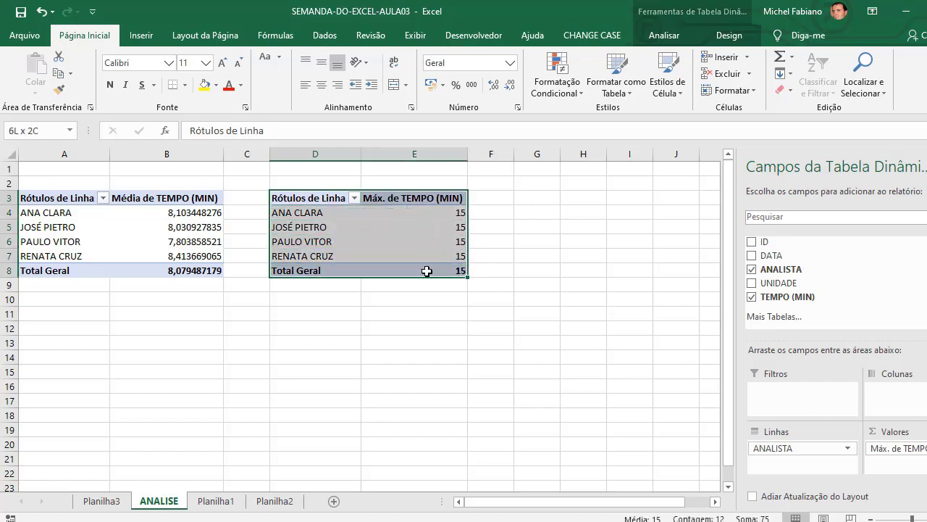
pyautogui.hotkey('ctrl', 'c')
pyautogui.click(548, 197)
pyautogui.hotkey('ctrl', 'v')
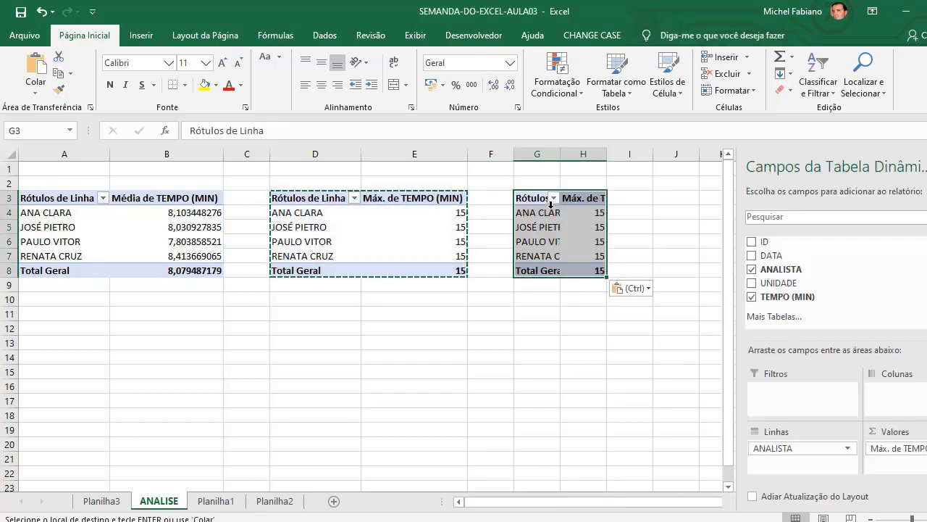
pyautogui.doubleClick(559, 153)
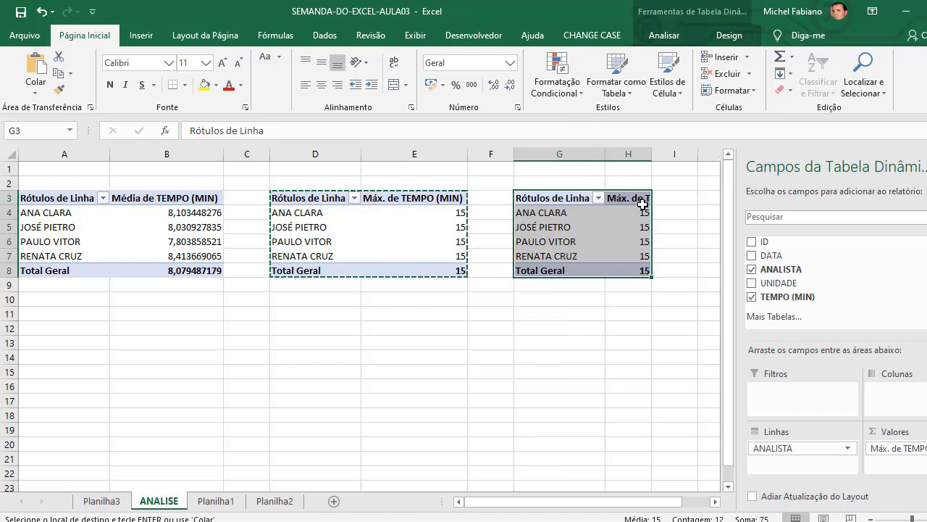
# - Summarise TEMPO (MIN) by Mín. in the pivot table at G3
pyautogui.click(645, 199)
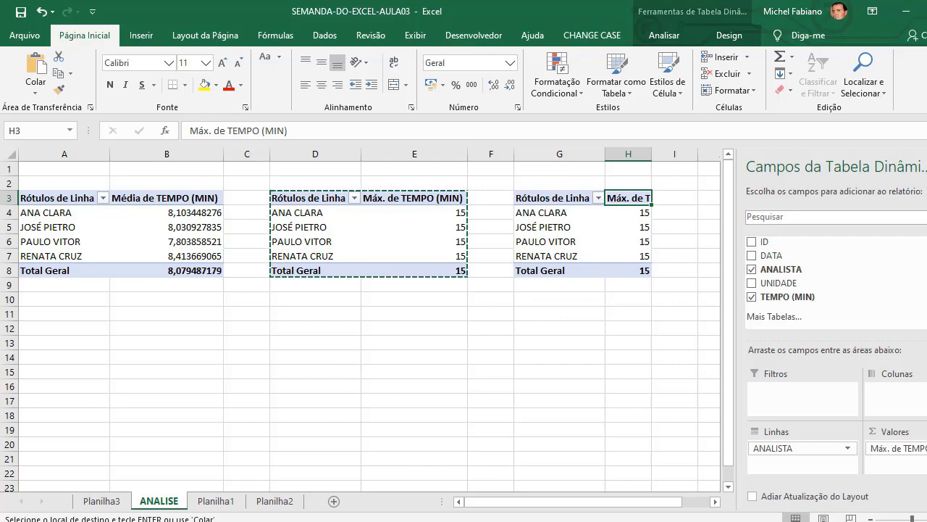
pyautogui.click(894, 448)
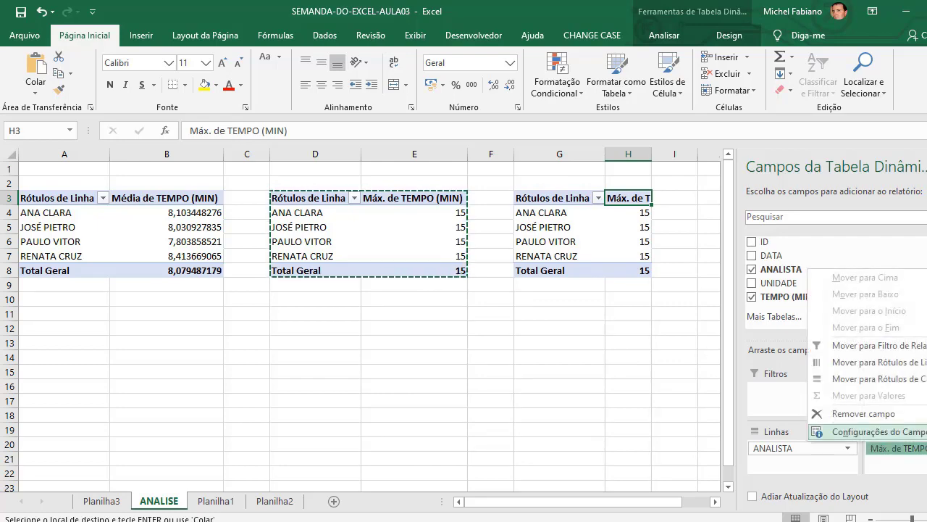
pyautogui.click(870, 431)
pyautogui.click(591, 316)
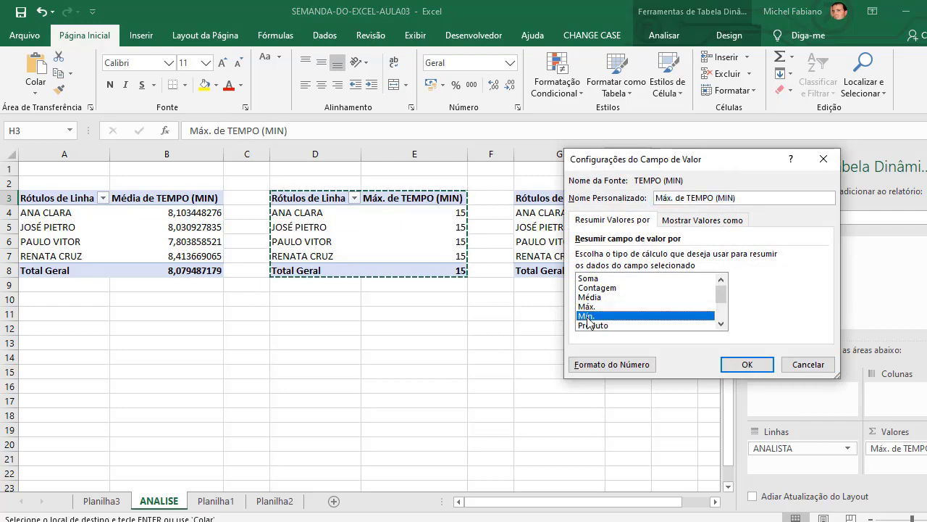
pyautogui.click(747, 366)
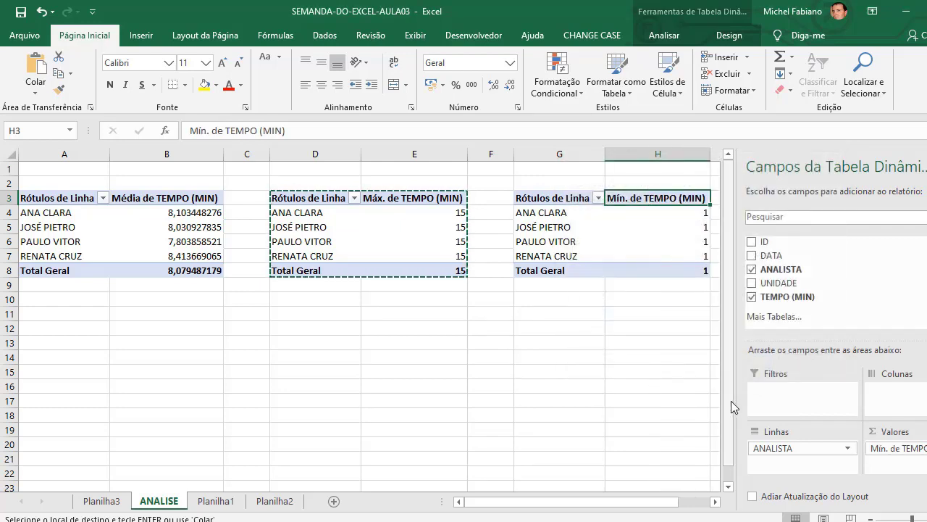
pyautogui.click(457, 336)
pyautogui.press('Escape')
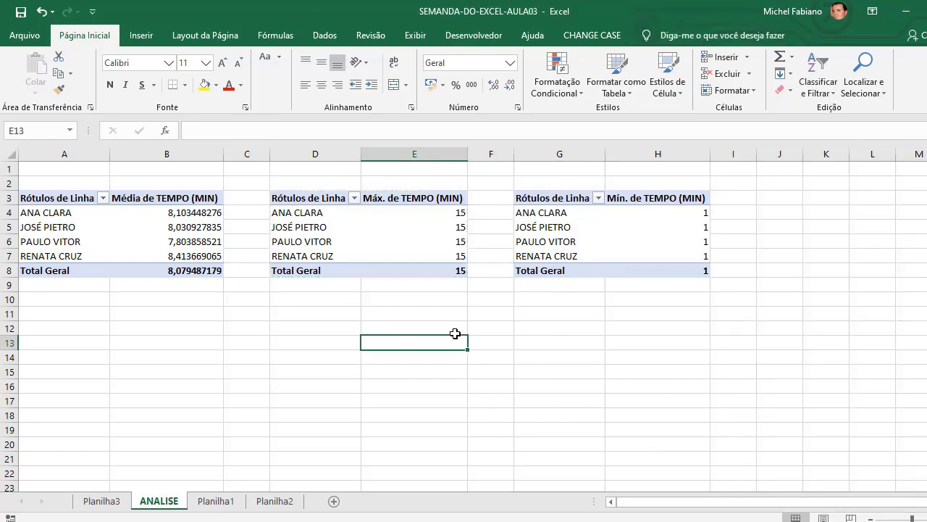
pyautogui.moveTo(55, 209); pyautogui.dragTo(645, 259)
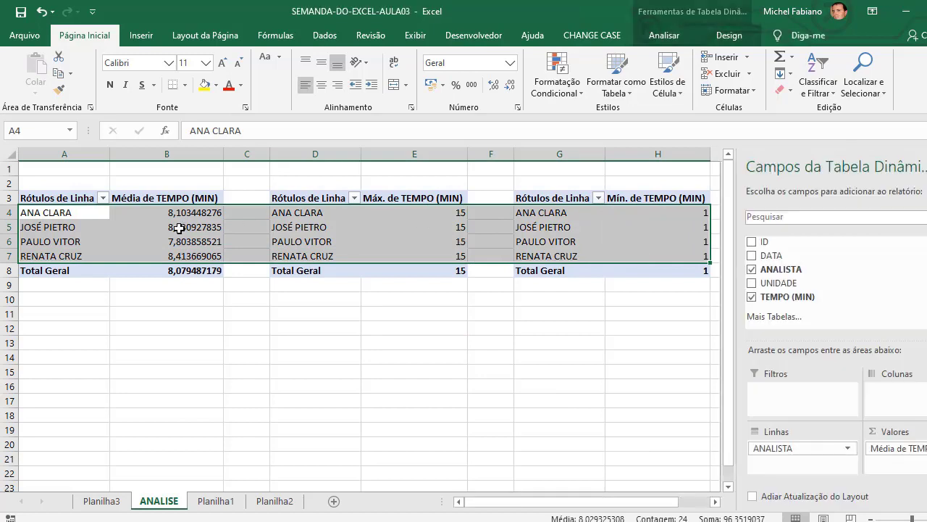
pyautogui.click(178, 228)
pyautogui.click(440, 229)
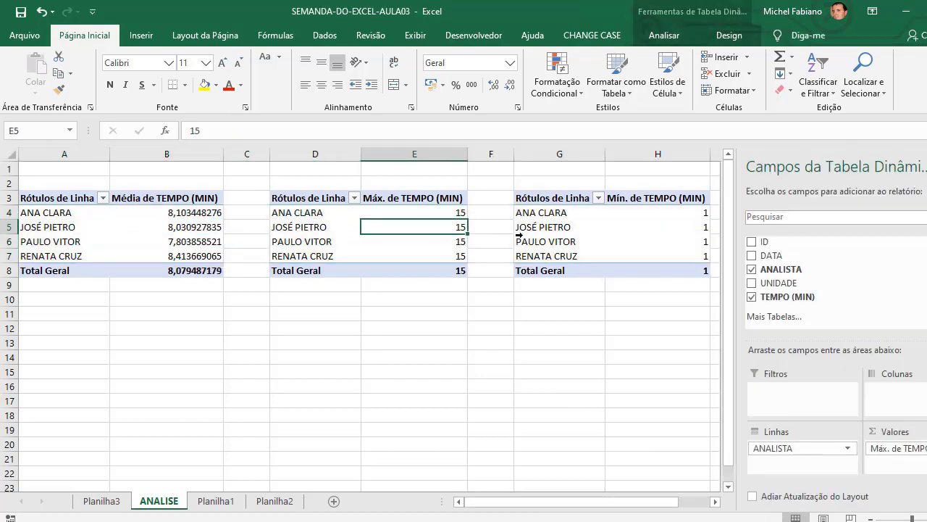
pyautogui.click(618, 227)
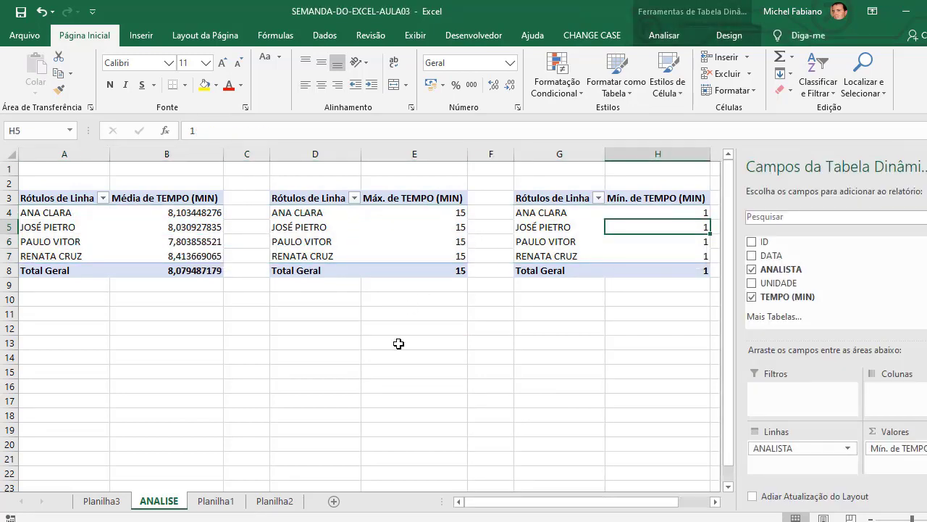
# - Insert a UNIDADE slicer for the average-time pivot table at A3
pyautogui.click(75, 216)
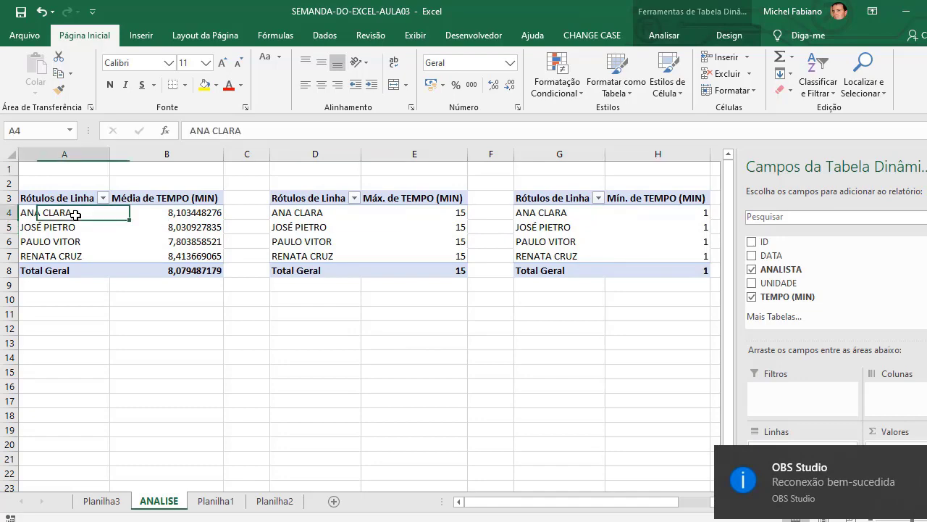
pyautogui.click(654, 40)
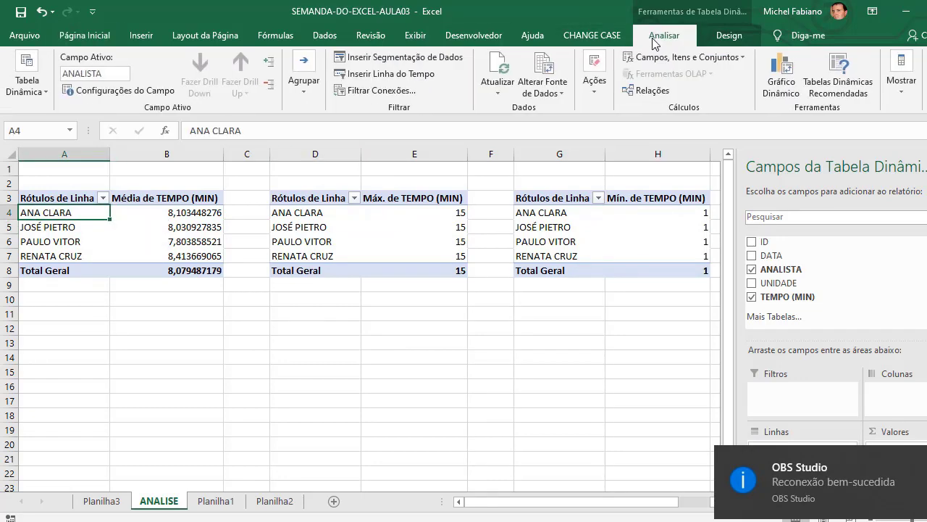
pyautogui.click(423, 59)
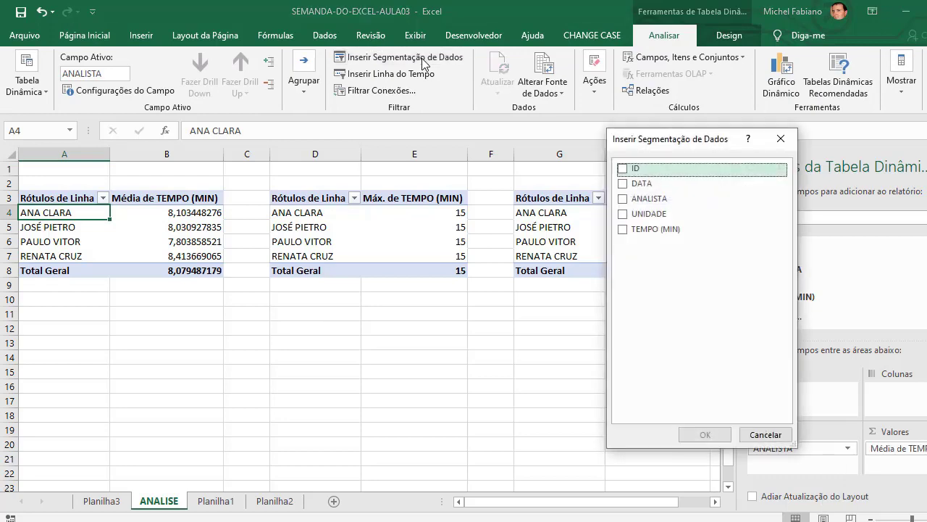
pyautogui.click(623, 214)
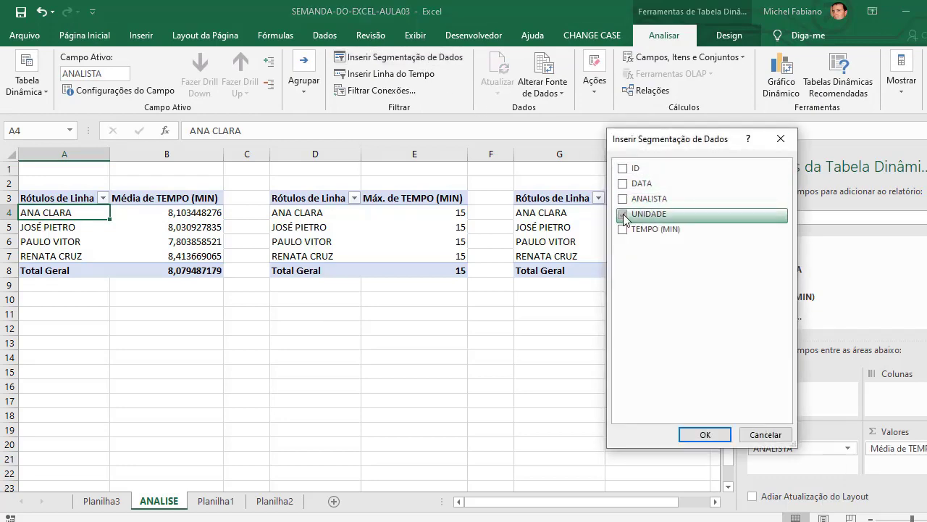
pyautogui.click(721, 434)
# - Filter the average-time table by ALPHA, GMV, RETH and finally YCAR, and move the UNIDADE slicer below that table
pyautogui.click(335, 266)
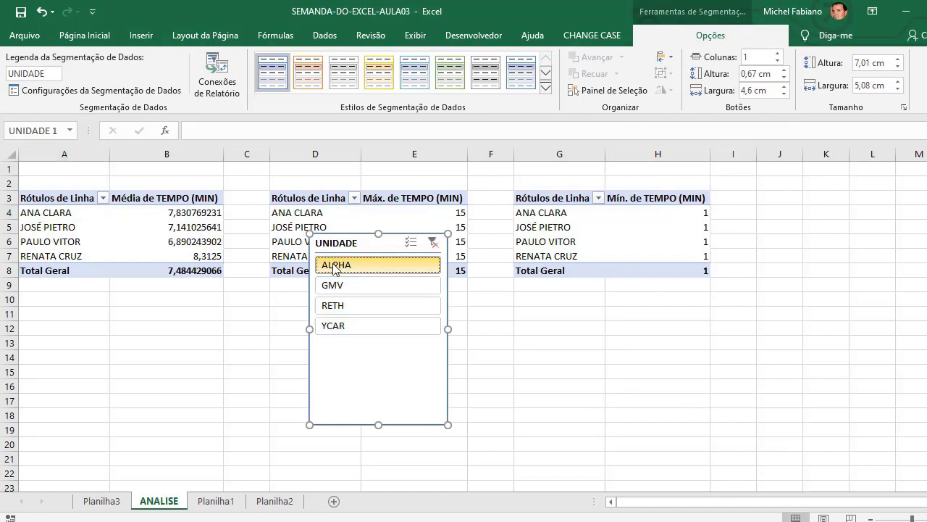
pyautogui.click(351, 285)
pyautogui.click(366, 307)
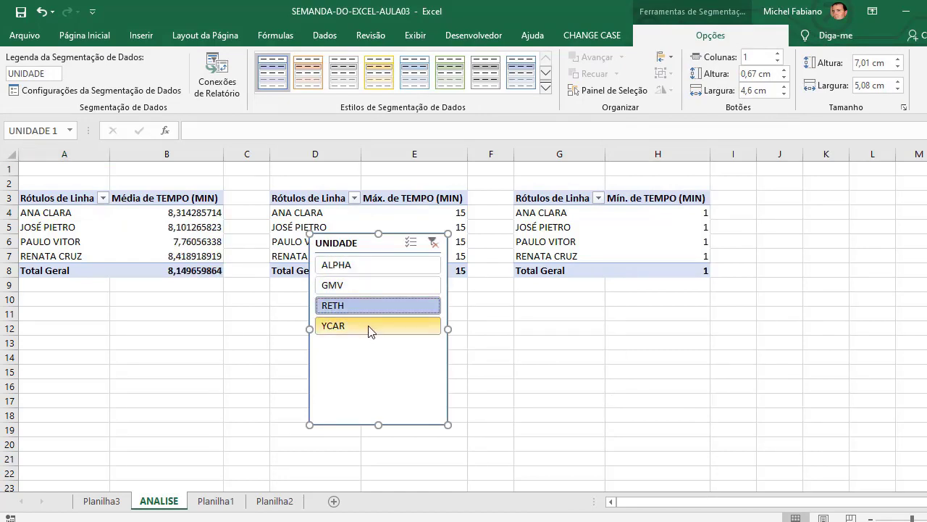
pyautogui.click(370, 330)
pyautogui.moveTo(181, 211); pyautogui.dragTo(182, 256)
pyautogui.moveTo(346, 238); pyautogui.dragTo(183, 296)
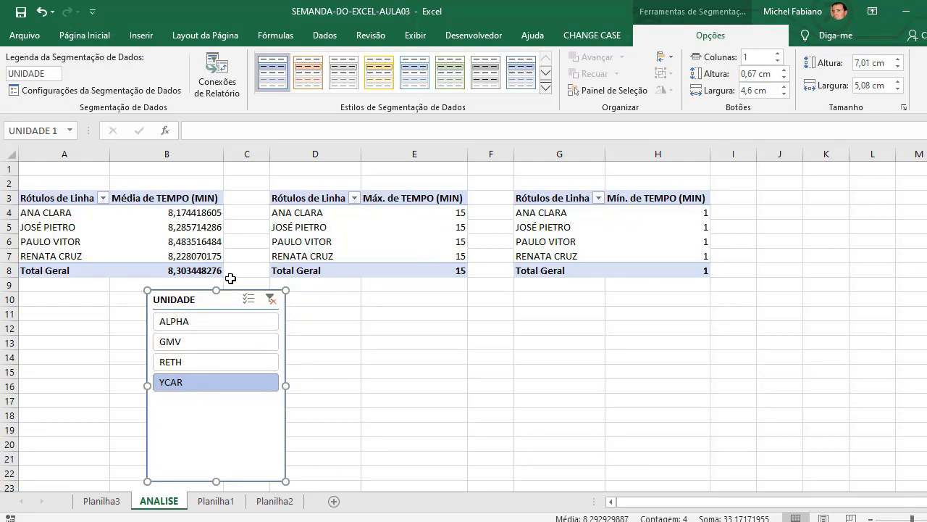
# - Connect the UNIDADE slicer to Tabela dinâmica6 and Tabela dinâmica7 on the ANALISE sheet as well
pyautogui.click(219, 98)
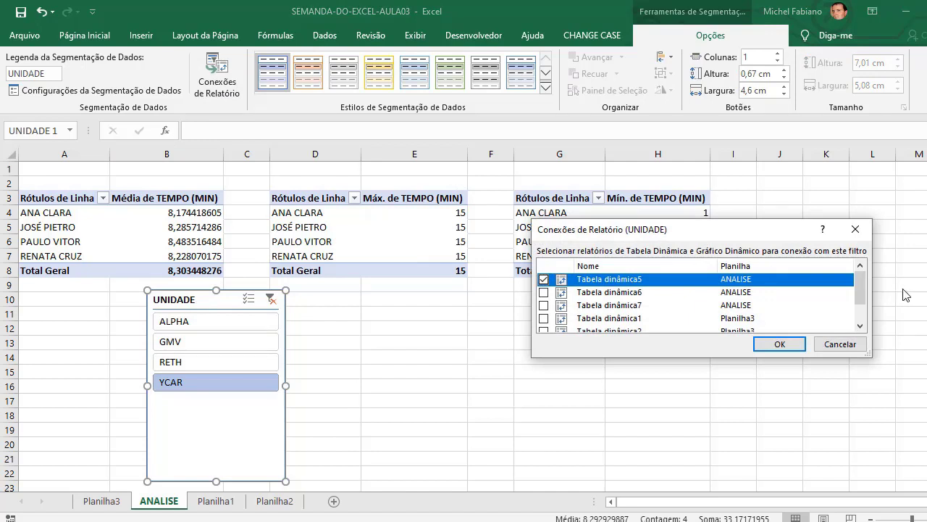
pyautogui.moveTo(861, 291)
pyautogui.mouseDown()
pyautogui.moveTo(860, 308)
pyautogui.moveTo(860, 274)
pyautogui.mouseUp()
pyautogui.click(543, 293)
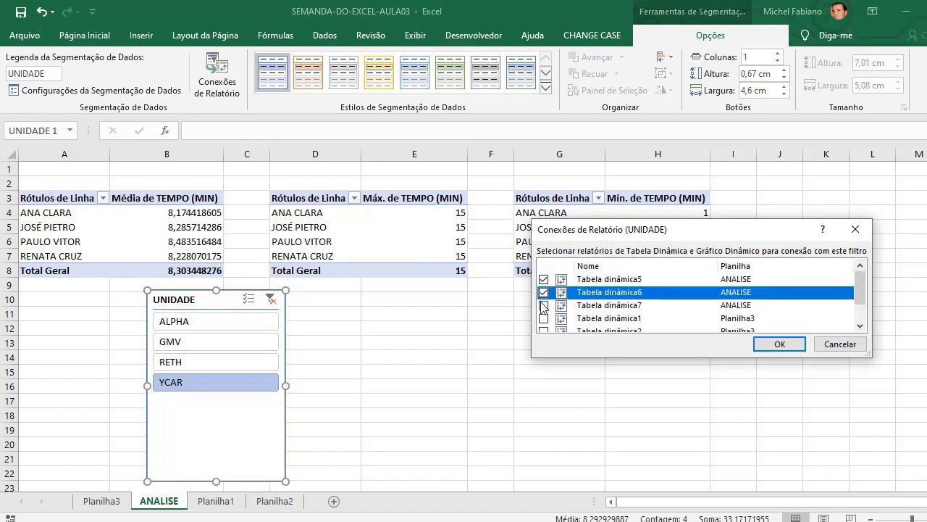
pyautogui.click(544, 305)
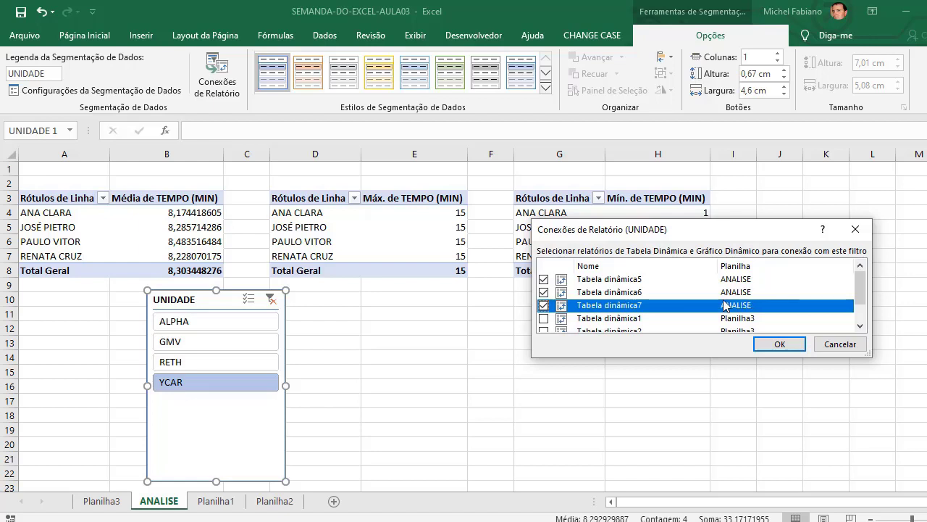
pyautogui.click(770, 344)
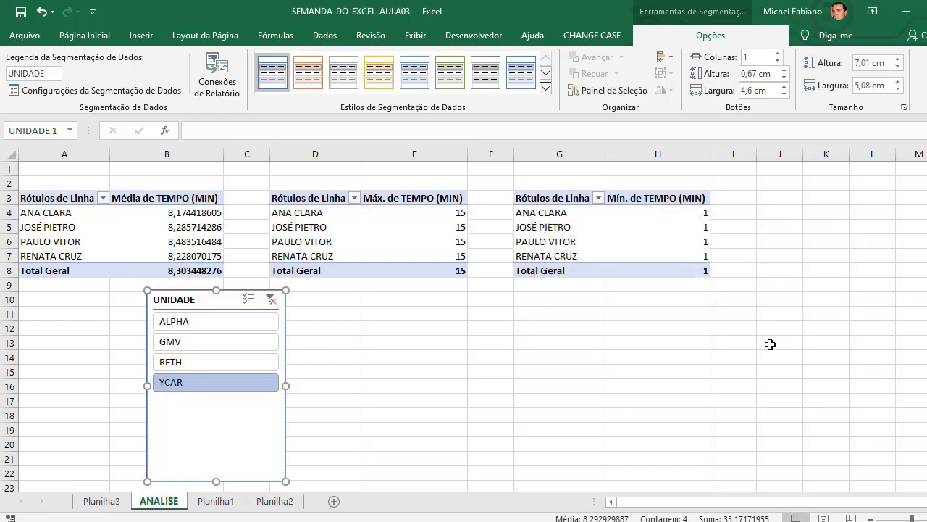
# - Filter all three tables with the UNIDADE slicer by RETH, GMV, ALPHA, GMV, RETH and finally YCAR
pyautogui.click(237, 363)
pyautogui.click(242, 339)
pyautogui.click(239, 320)
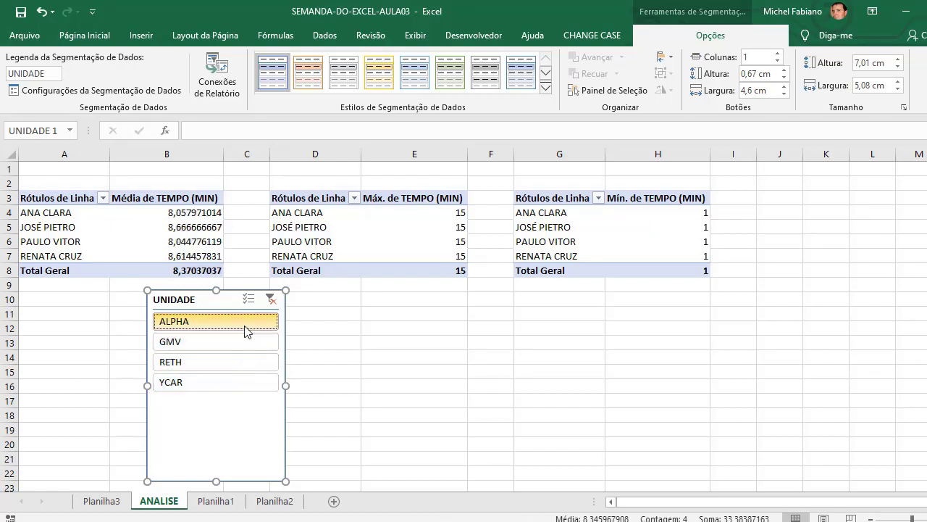
pyautogui.click(249, 342)
pyautogui.click(245, 361)
pyautogui.click(244, 382)
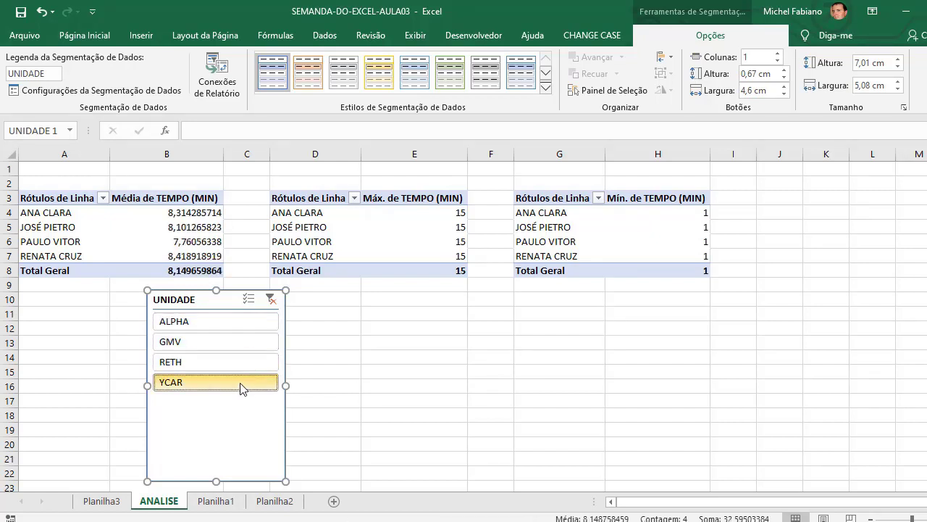
# - Narrow the UNIDADE slicer to about 3,73 cm and move it beside the minimum-time table, around column J
pyautogui.moveTo(163, 388); pyautogui.dragTo(188, 387)
pyautogui.moveTo(245, 284); pyautogui.dragTo(833, 186)
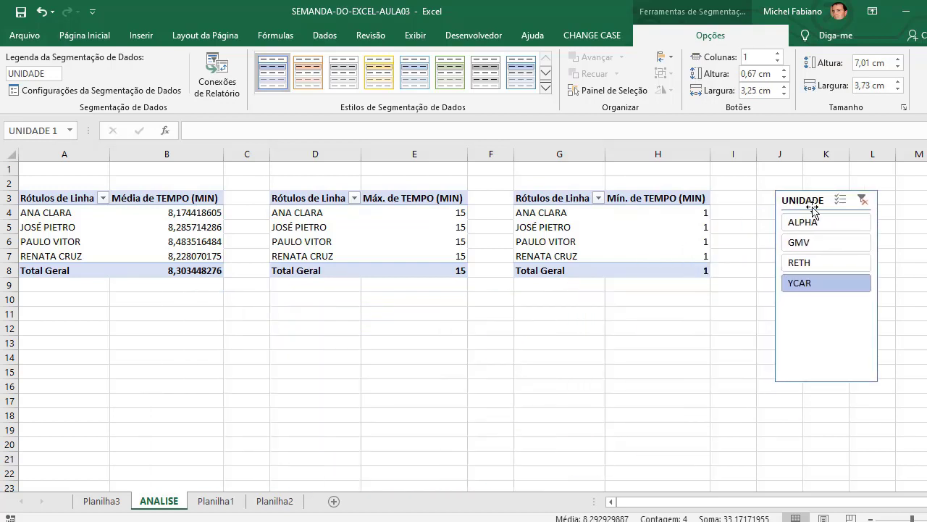
# - Filter the three tables by RETH, GMV and finally ALPHA, and move the UNIDADE slicer closer to the minimum-time table
pyautogui.click(826, 262)
pyautogui.click(826, 242)
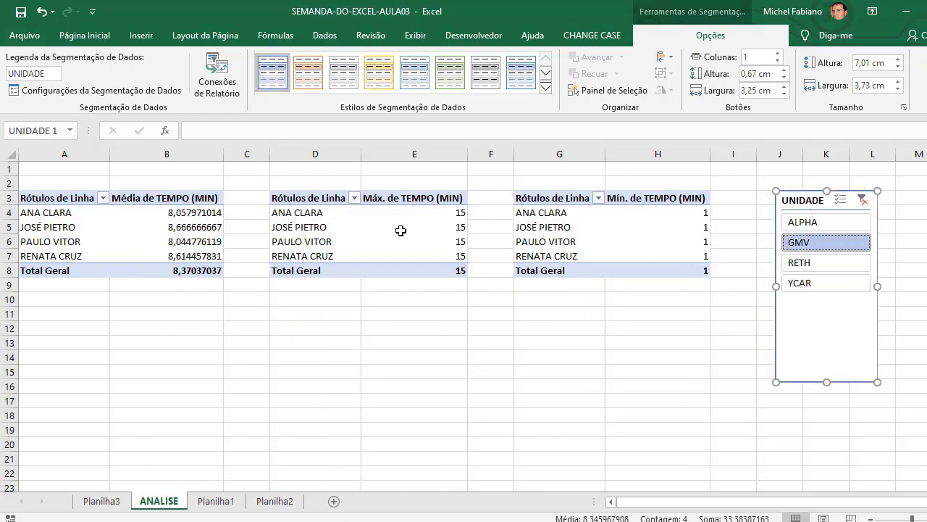
pyautogui.click(825, 223)
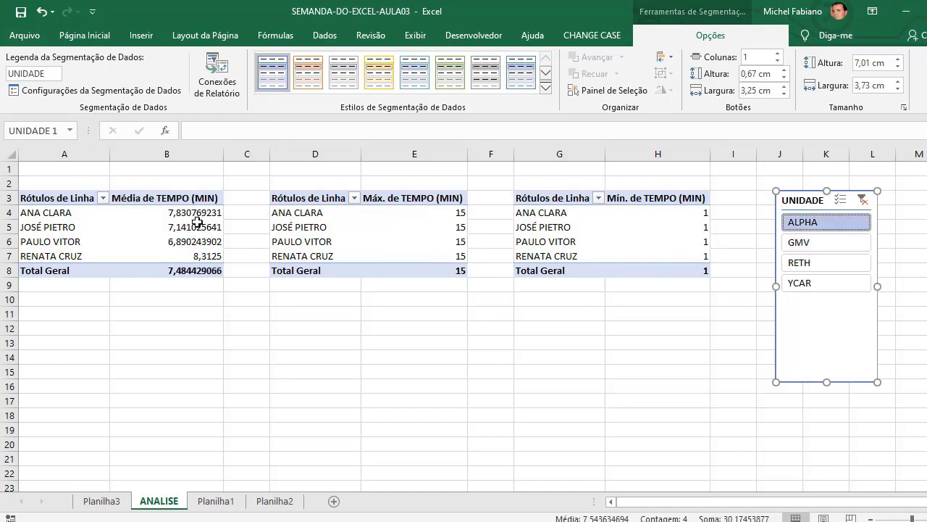
pyautogui.moveTo(443, 213); pyautogui.dragTo(450, 268)
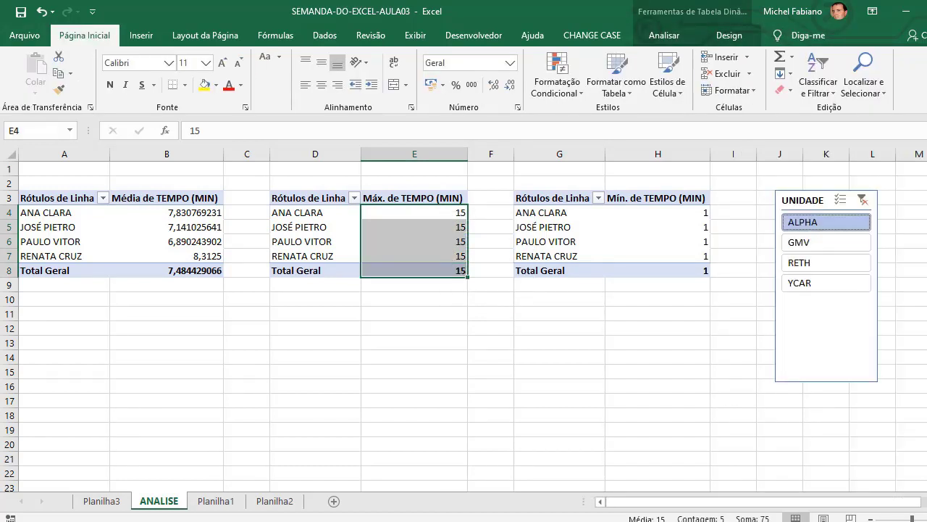
pyautogui.moveTo(791, 202); pyautogui.dragTo(759, 204)
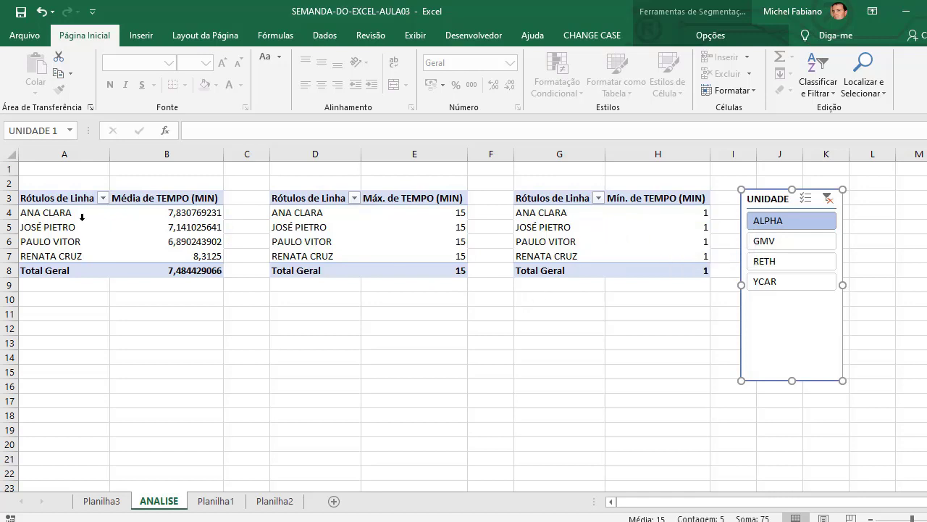
# - Insert a DATA timeline for the average-time pivot table at A3
pyautogui.click(38, 214)
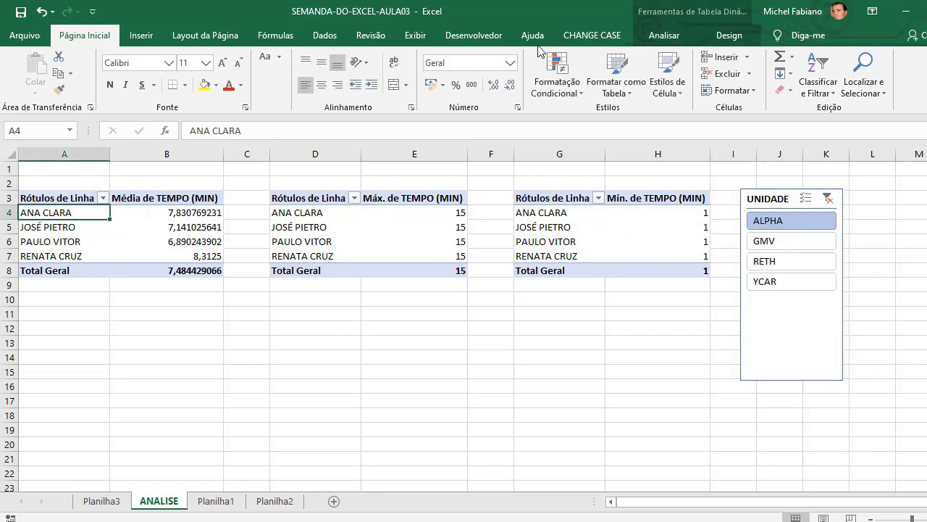
pyautogui.click(656, 37)
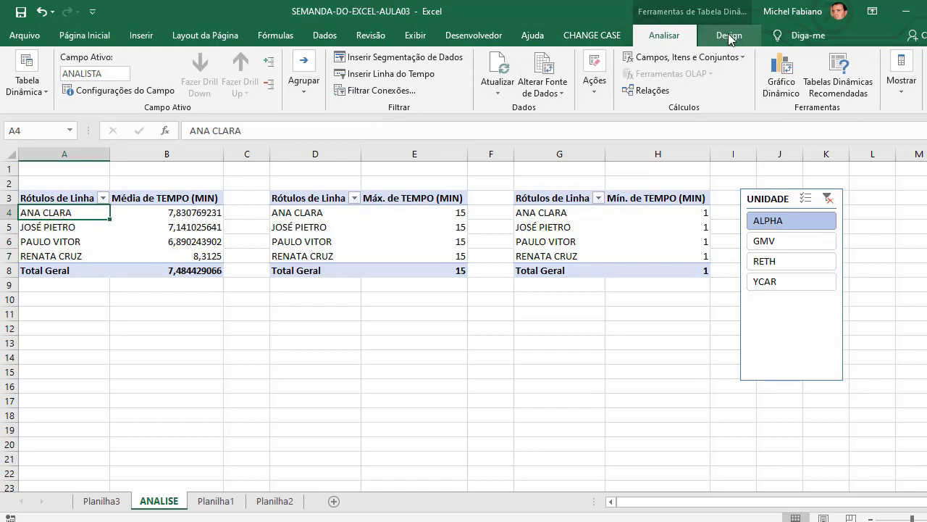
pyautogui.click(437, 75)
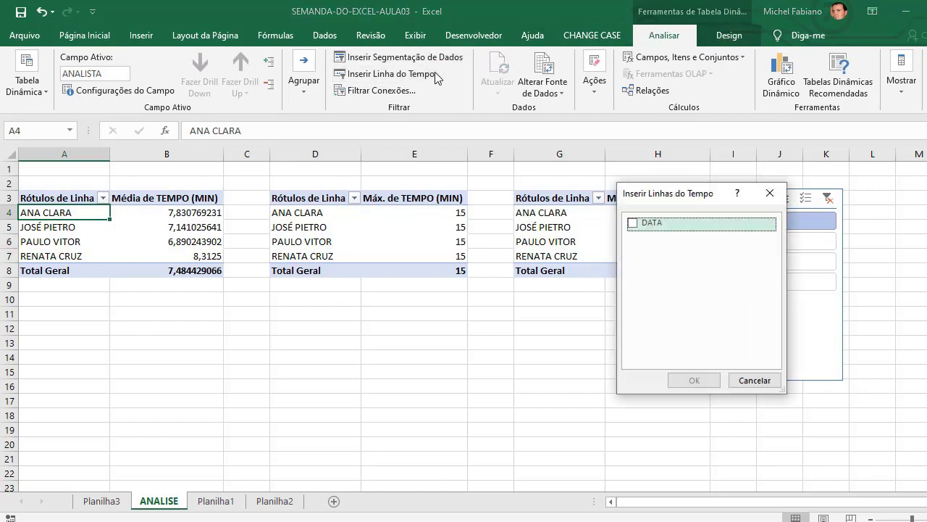
pyautogui.click(632, 223)
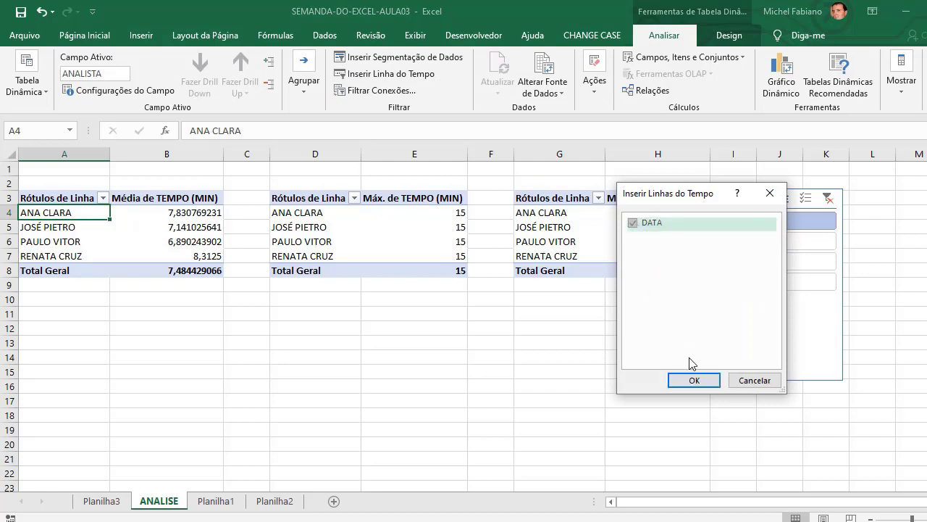
pyautogui.click(694, 380)
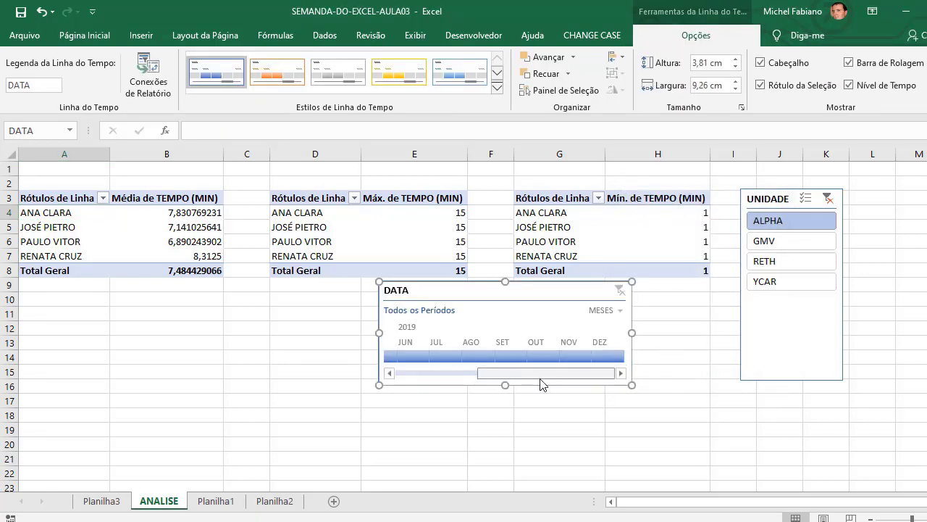
# - Filter the average-time table month by month from January to June 2019 on the DATA timeline, and go back to January
pyautogui.click(417, 374)
pyautogui.click(611, 375)
pyautogui.click(402, 374)
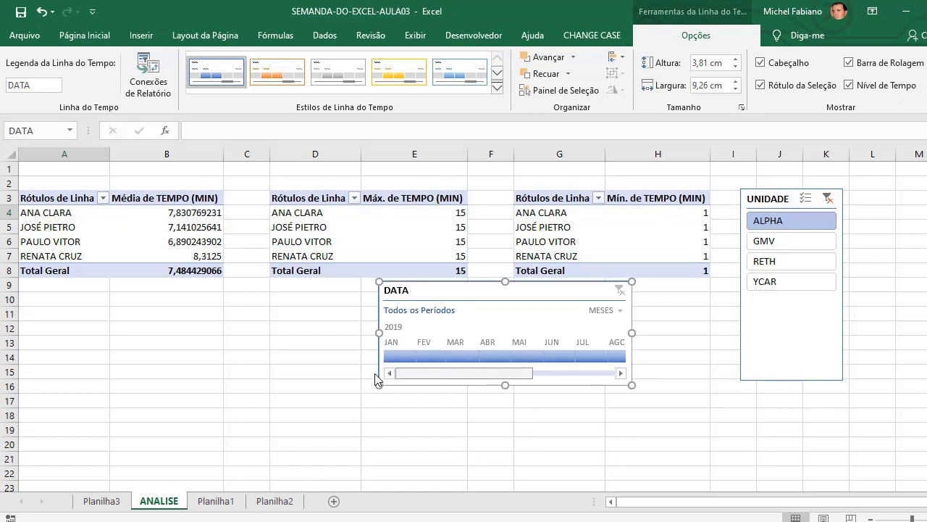
pyautogui.click(406, 356)
pyautogui.click(436, 356)
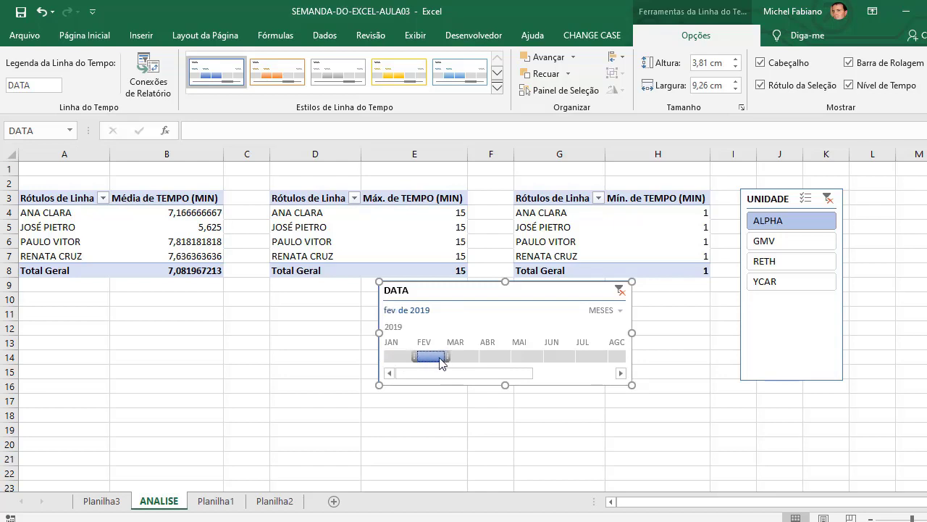
pyautogui.click(464, 356)
pyautogui.click(496, 356)
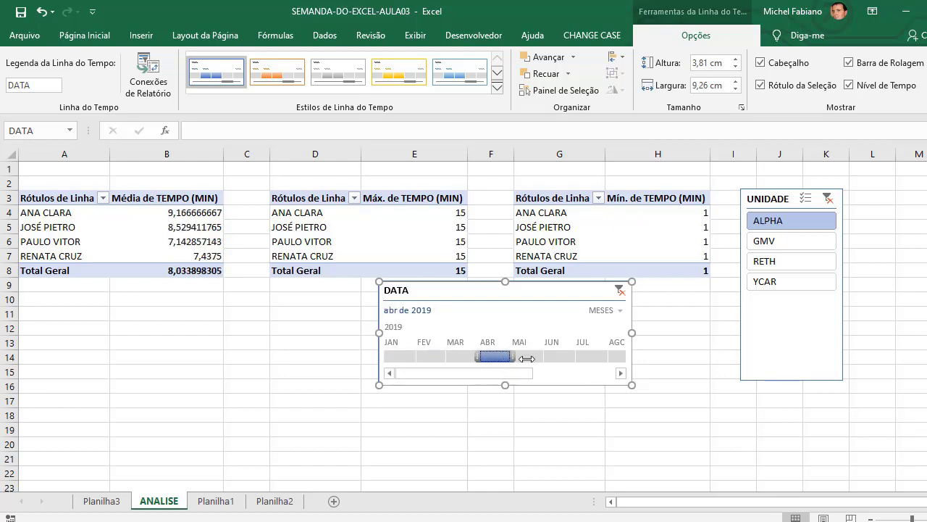
pyautogui.click(533, 356)
pyautogui.click(559, 357)
pyautogui.click(593, 356)
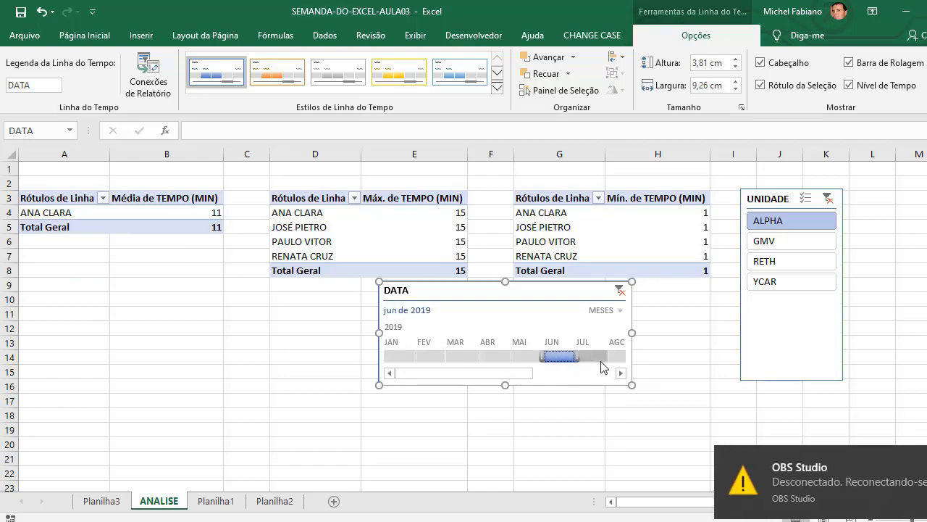
pyautogui.click(491, 357)
pyautogui.click(465, 357)
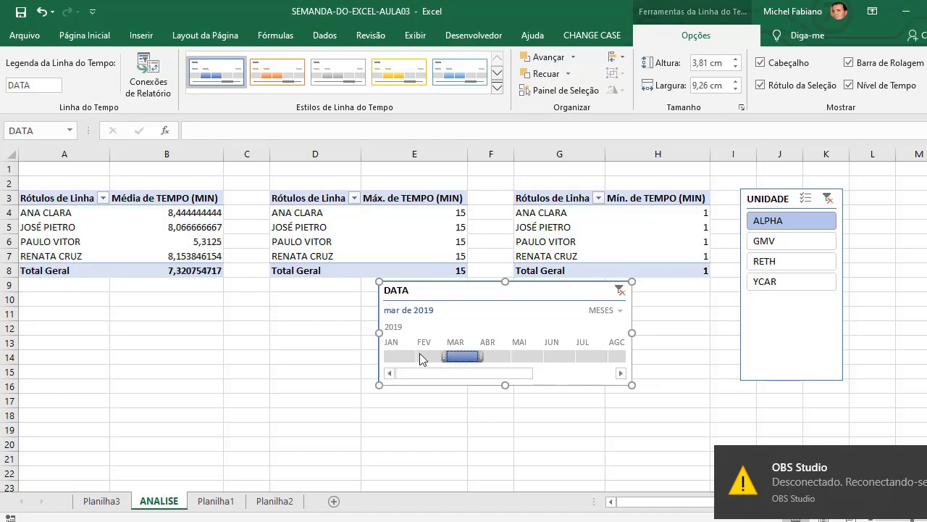
pyautogui.click(422, 356)
pyautogui.click(395, 356)
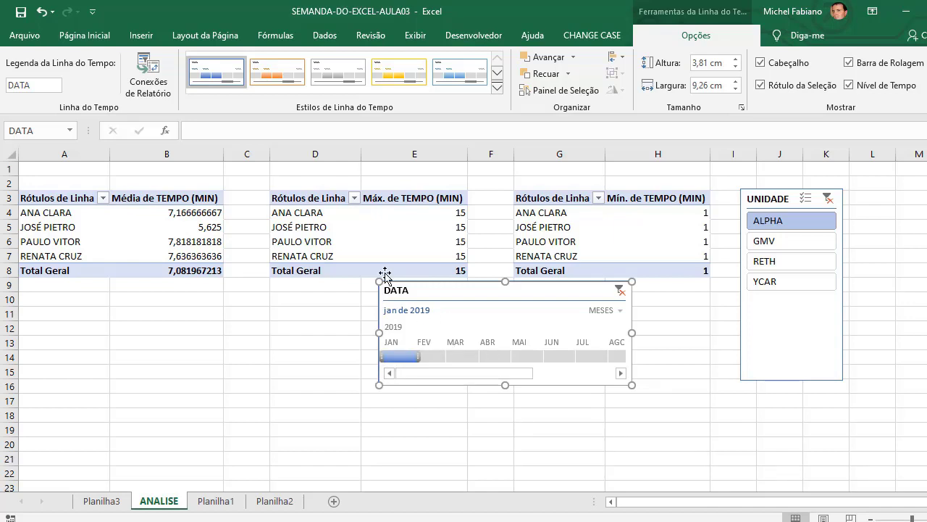
# - Connect the DATA timeline to Tabela dinâmica6 and Tabela dinâmica7 on the ANALISE sheet as well
pyautogui.click(144, 83)
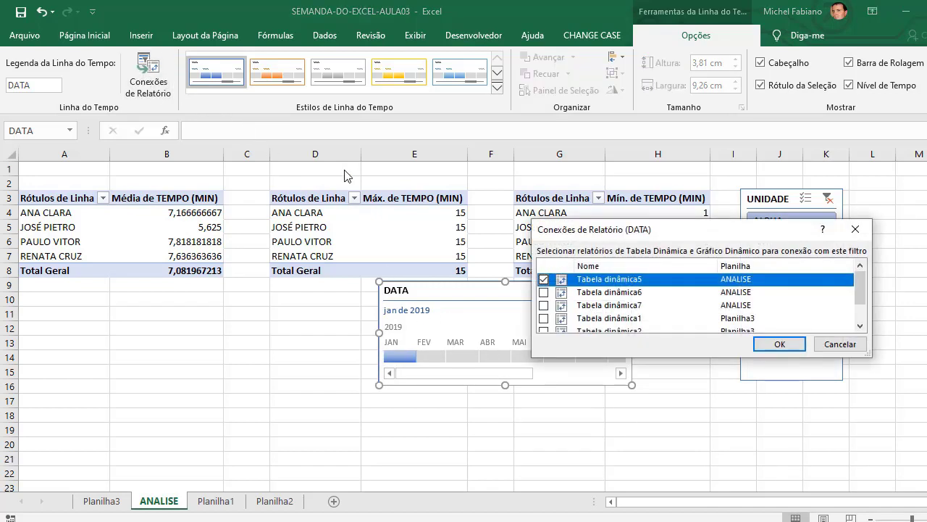
pyautogui.click(543, 292)
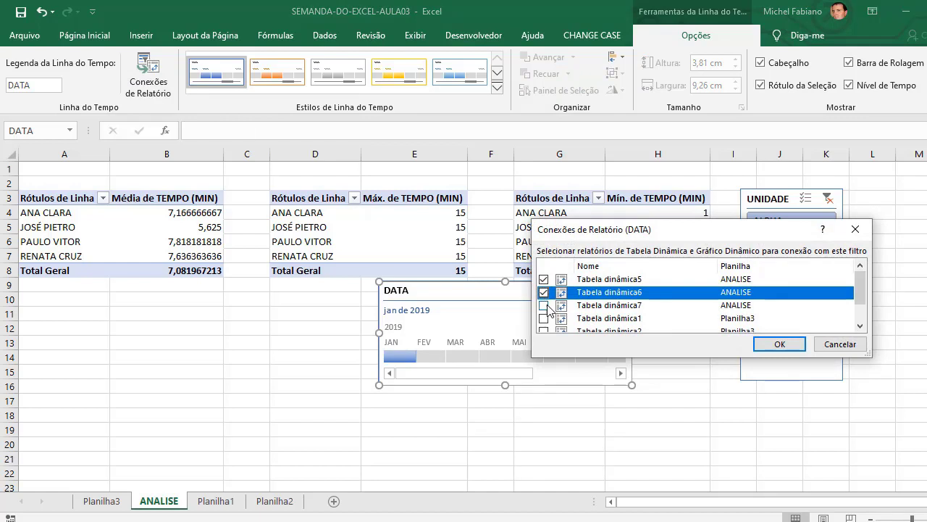
pyautogui.click(544, 305)
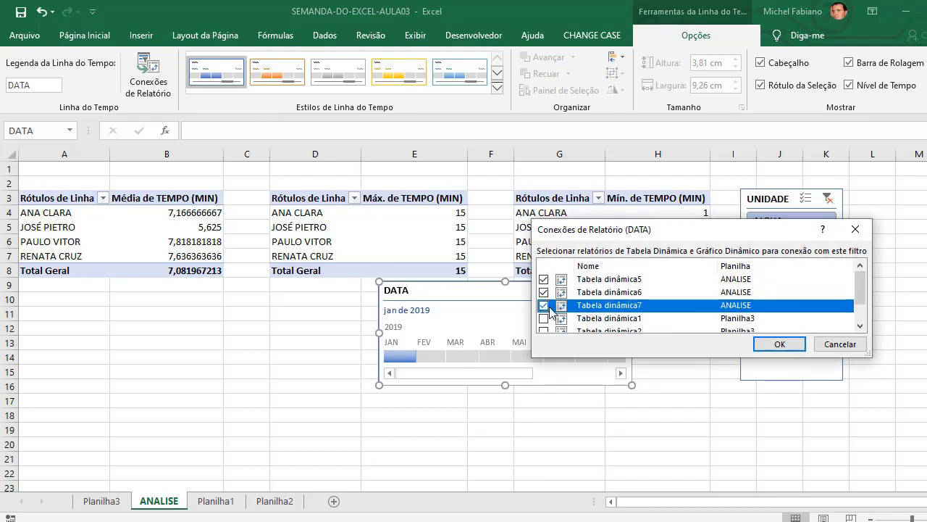
pyautogui.click(778, 345)
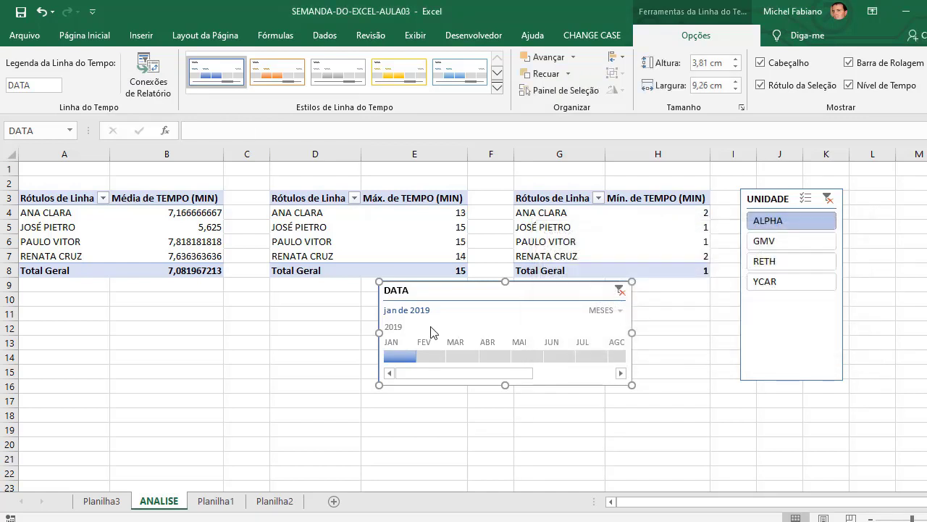
# - Filter all three tables month by month from February to May 2019, and return through March to January
pyautogui.click(429, 356)
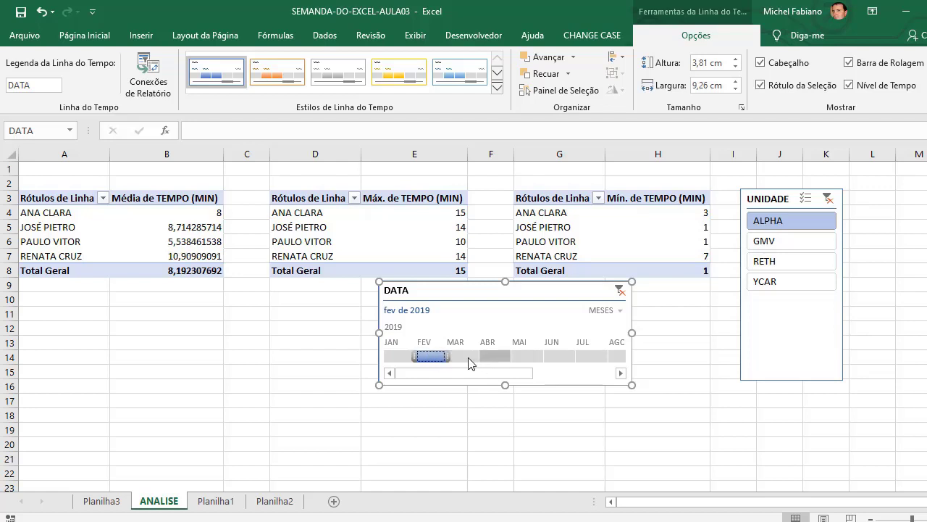
pyautogui.click(462, 356)
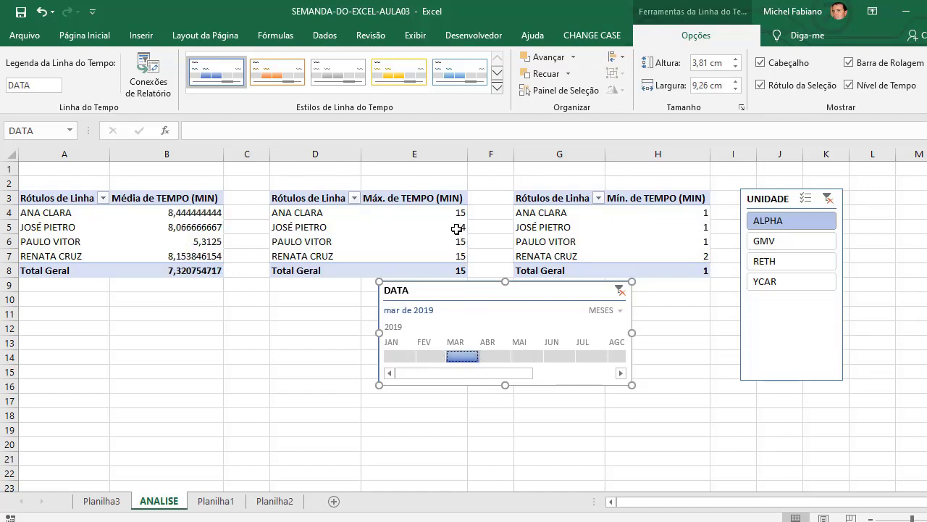
pyautogui.click(501, 357)
pyautogui.click(529, 356)
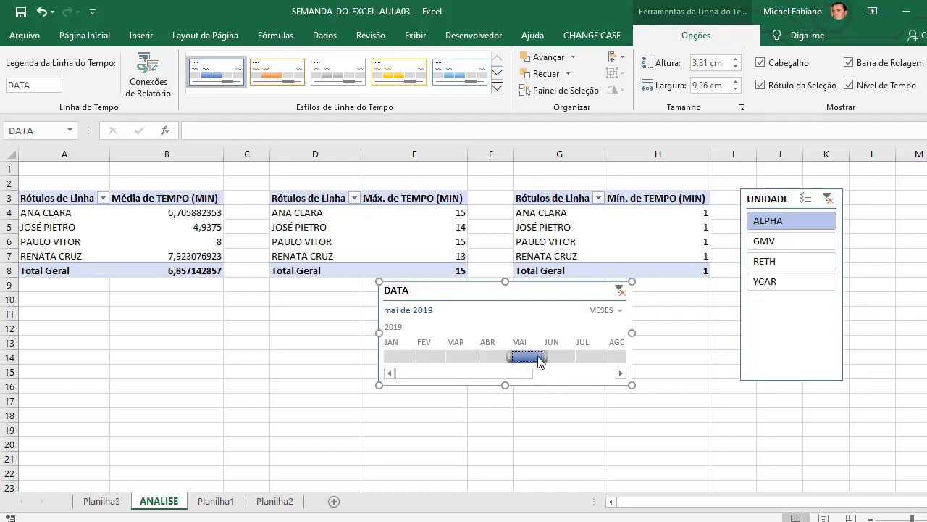
pyautogui.click(455, 356)
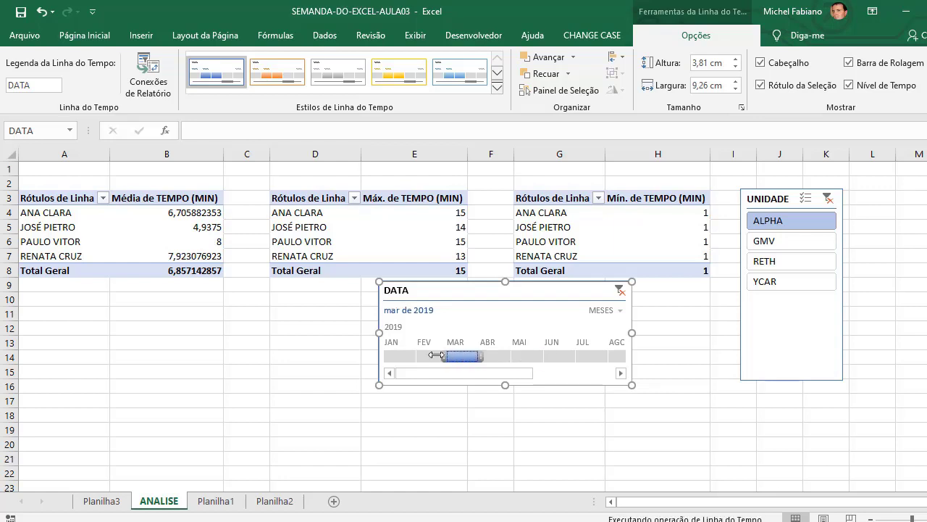
pyautogui.click(407, 357)
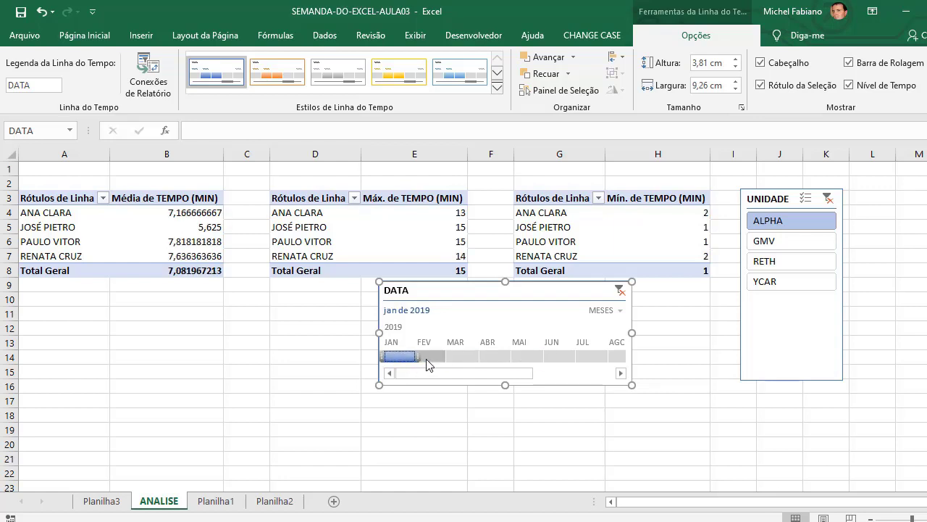
# - Filter the three tables by February, March and April 2019, and end on unit GMV with March 2019
pyautogui.click(427, 358)
pyautogui.click(461, 358)
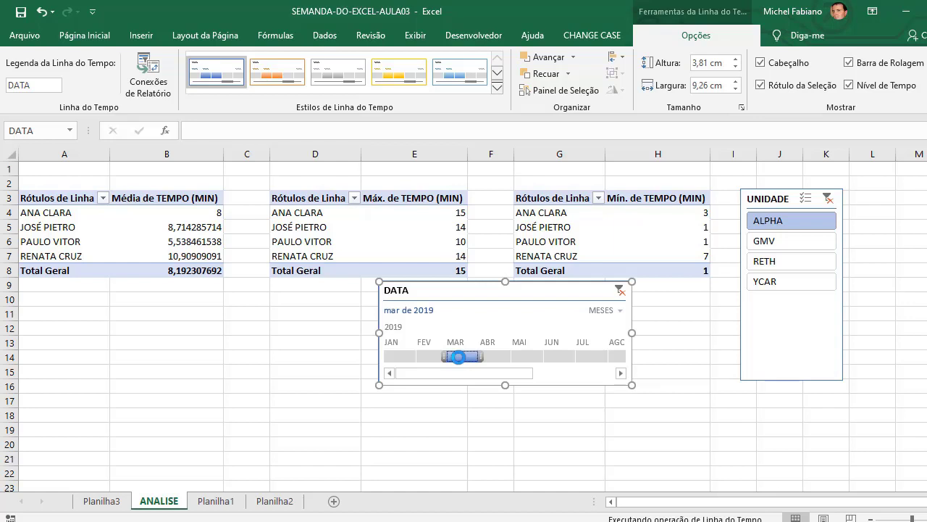
pyautogui.click(501, 359)
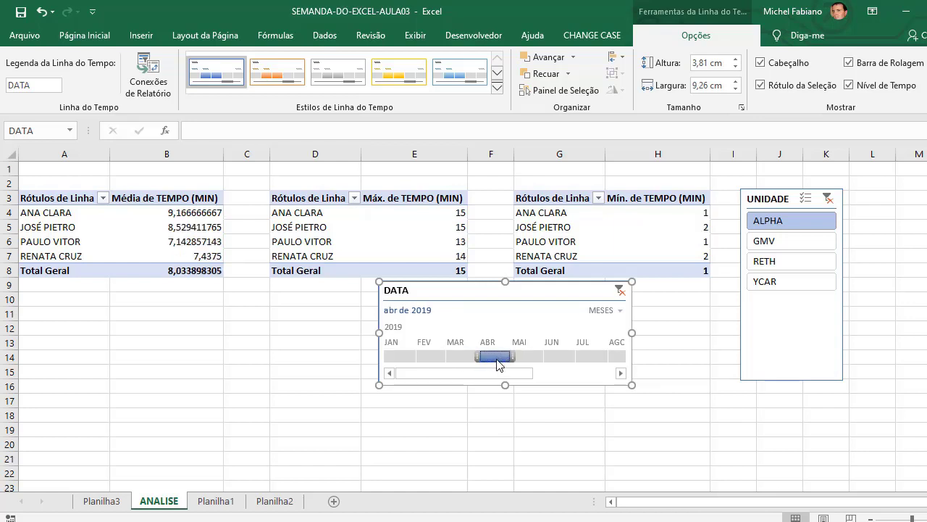
pyautogui.click(763, 242)
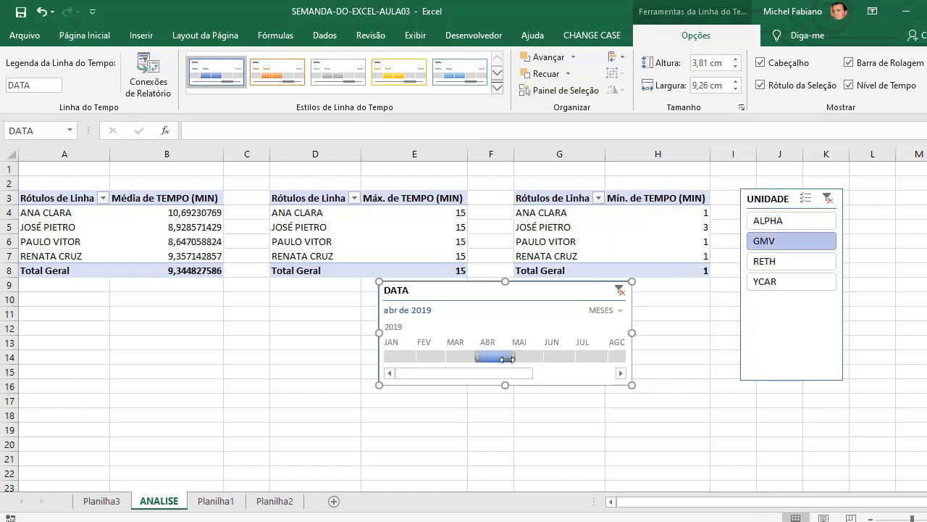
pyautogui.click(464, 358)
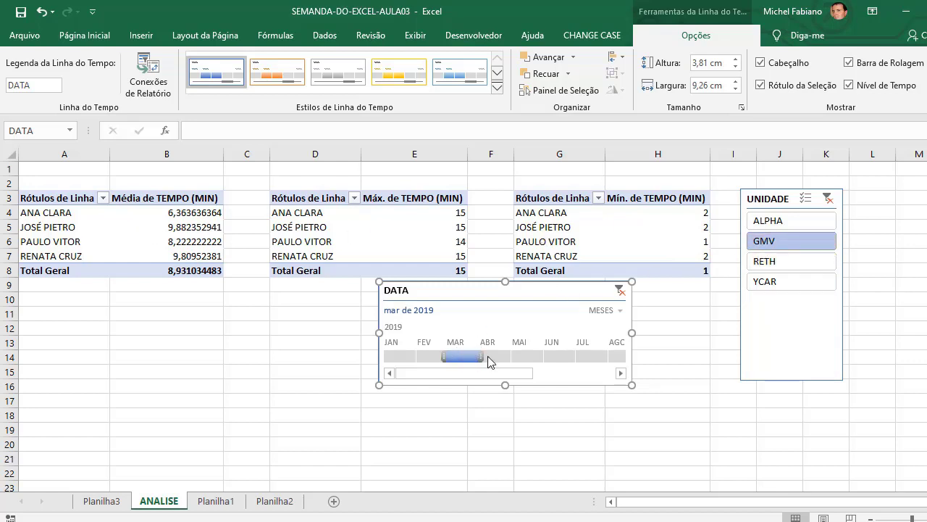
# - Filter the three tables by unit RETH and January 2019
pyautogui.click(779, 265)
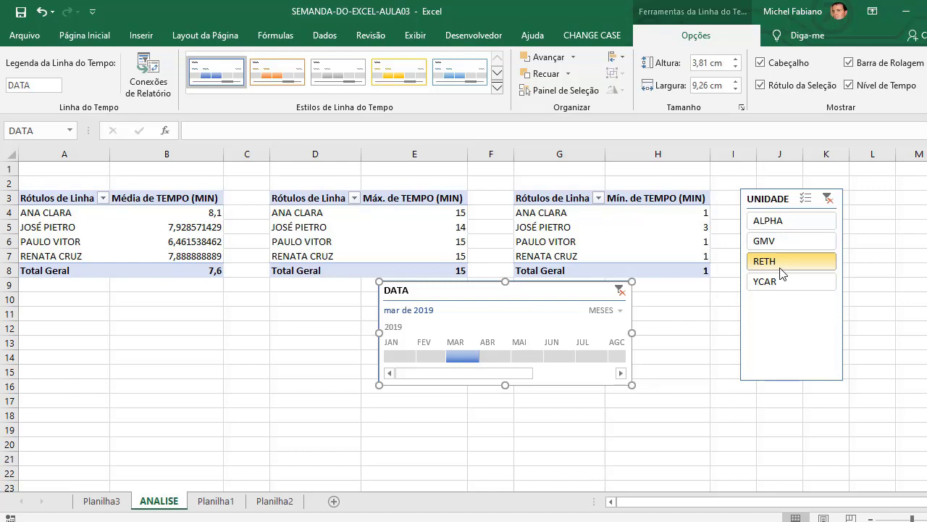
pyautogui.click(390, 356)
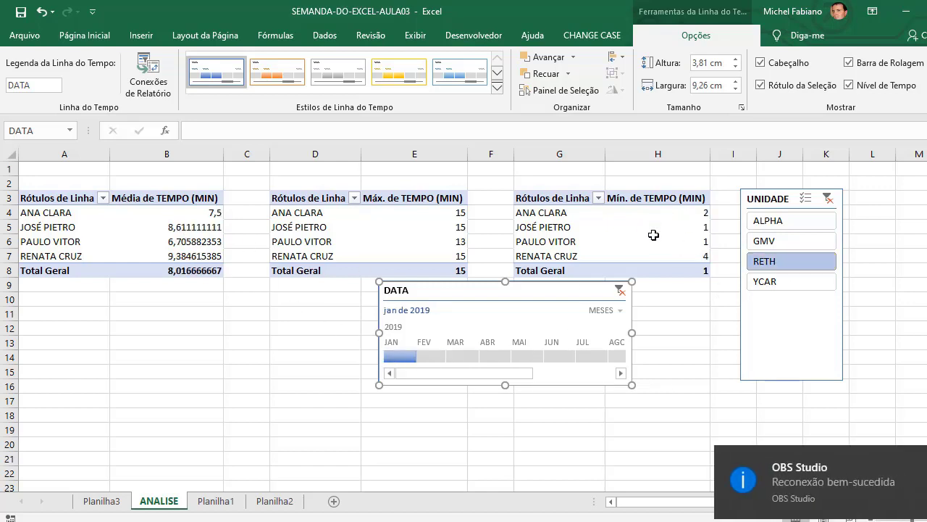
# - Insert a clustered column pivot chart from the average-time table and place it below that table
pyautogui.moveTo(661, 243)
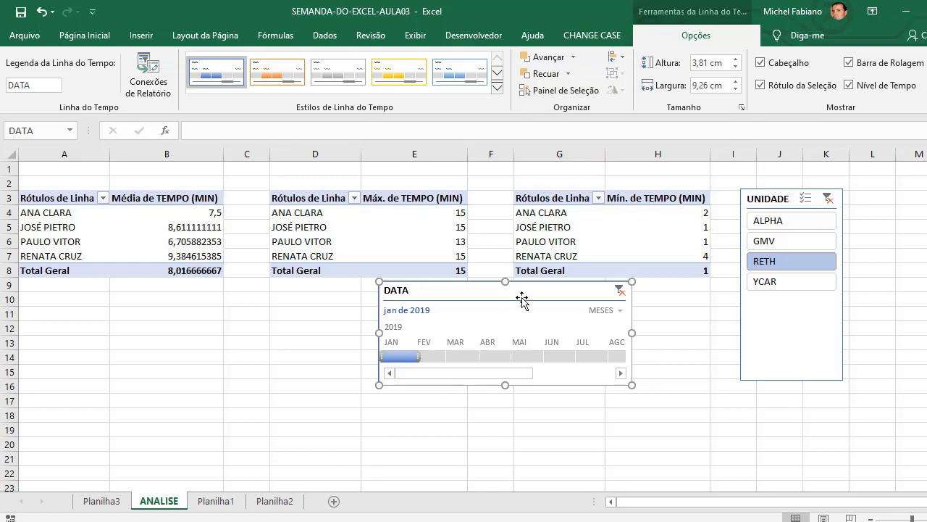
pyautogui.click(661, 229)
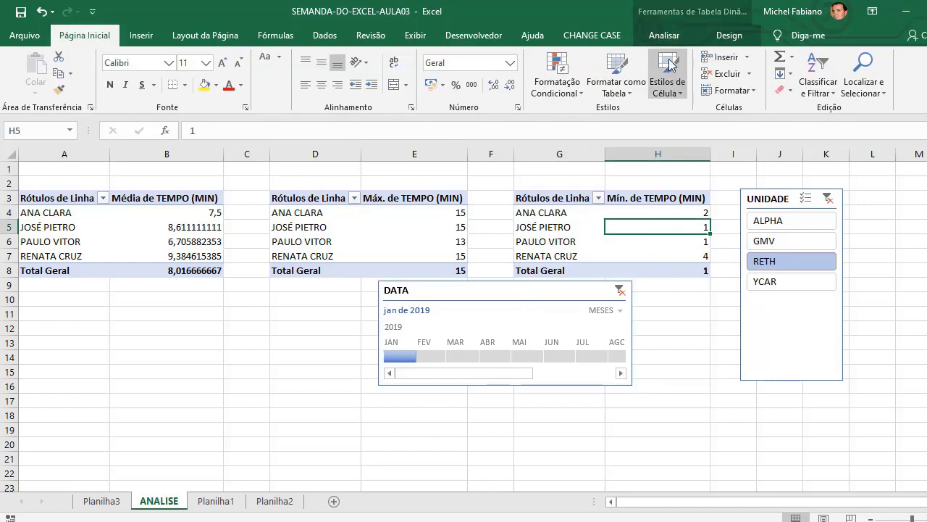
pyautogui.click(665, 37)
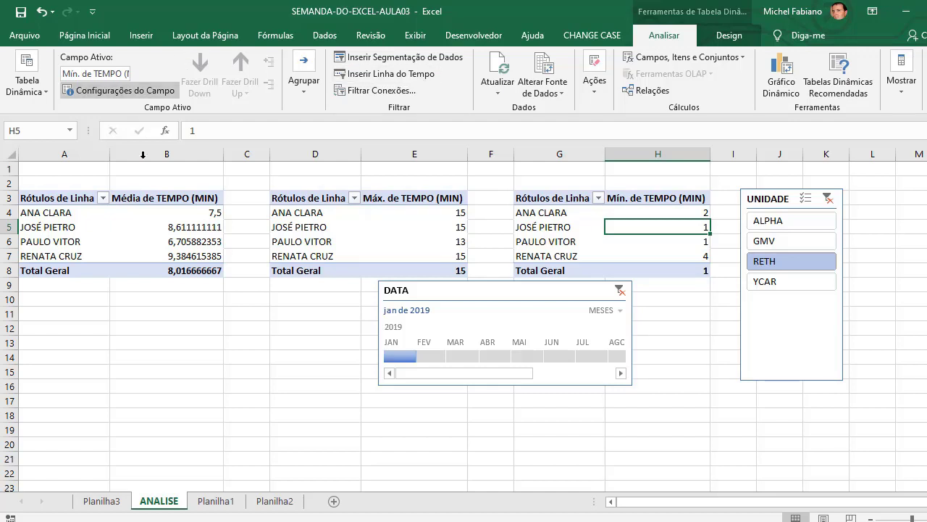
pyautogui.moveTo(40, 212); pyautogui.dragTo(176, 258)
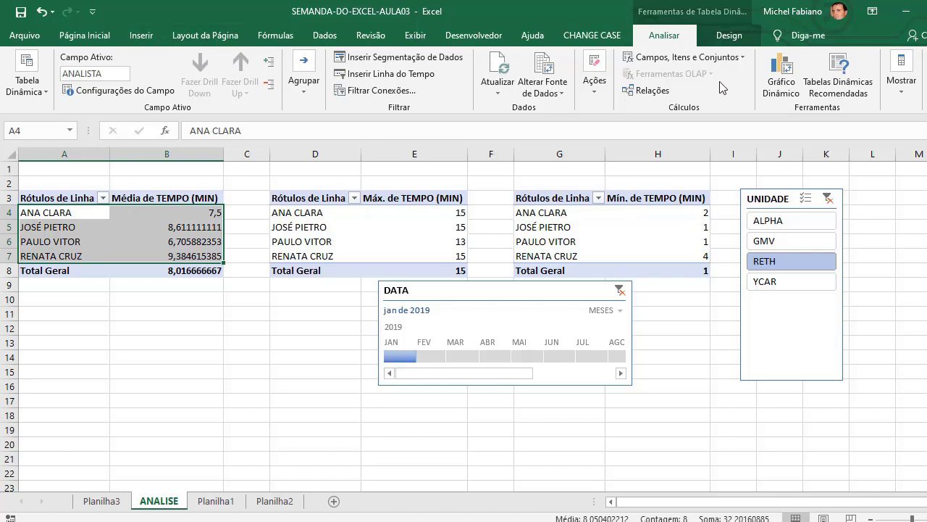
pyautogui.click(777, 87)
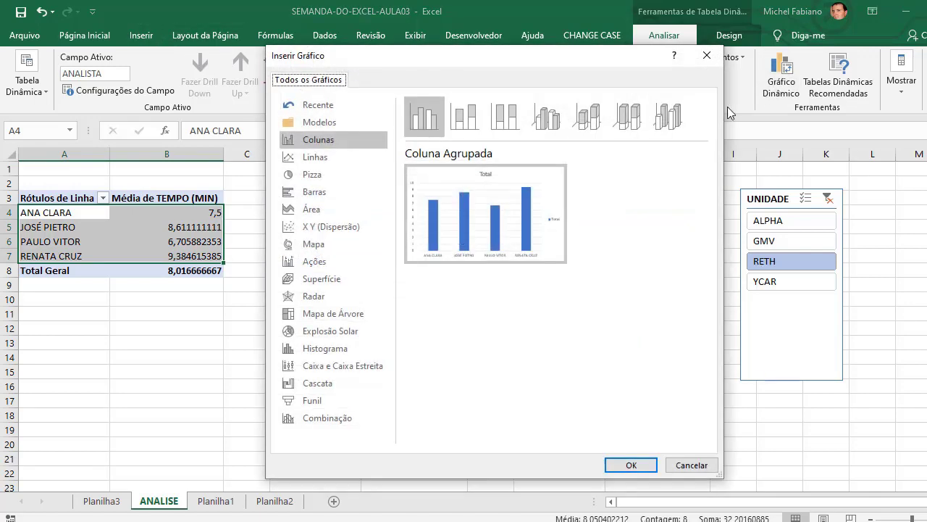
pyautogui.click(327, 155)
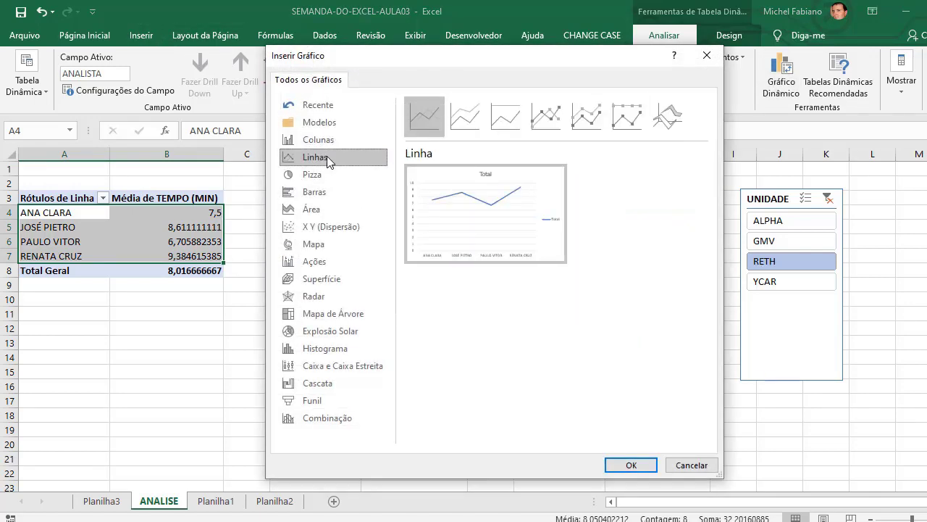
pyautogui.click(331, 145)
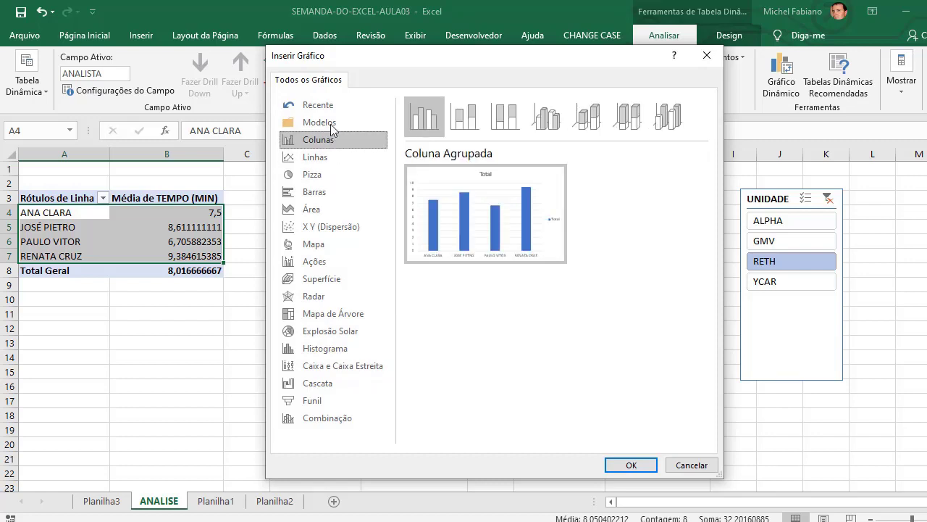
pyautogui.click(331, 124)
pyautogui.click(326, 143)
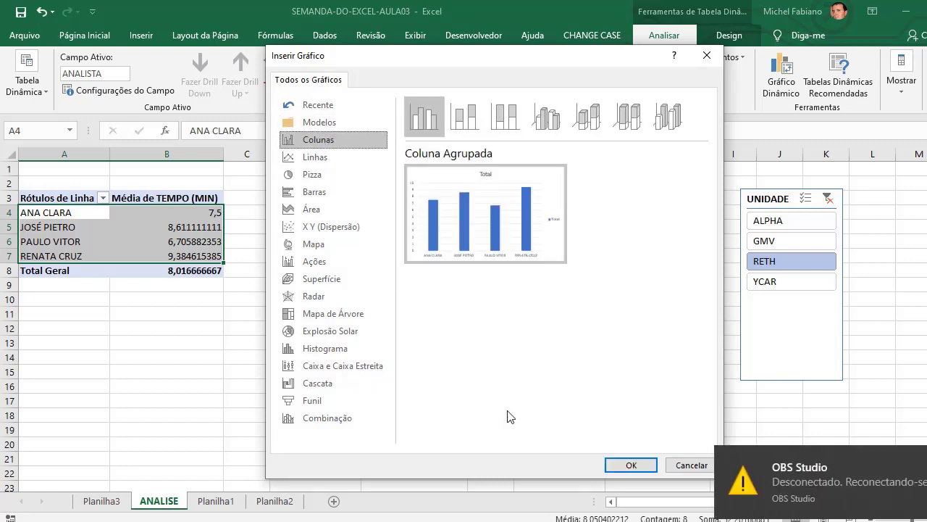
pyautogui.click(627, 464)
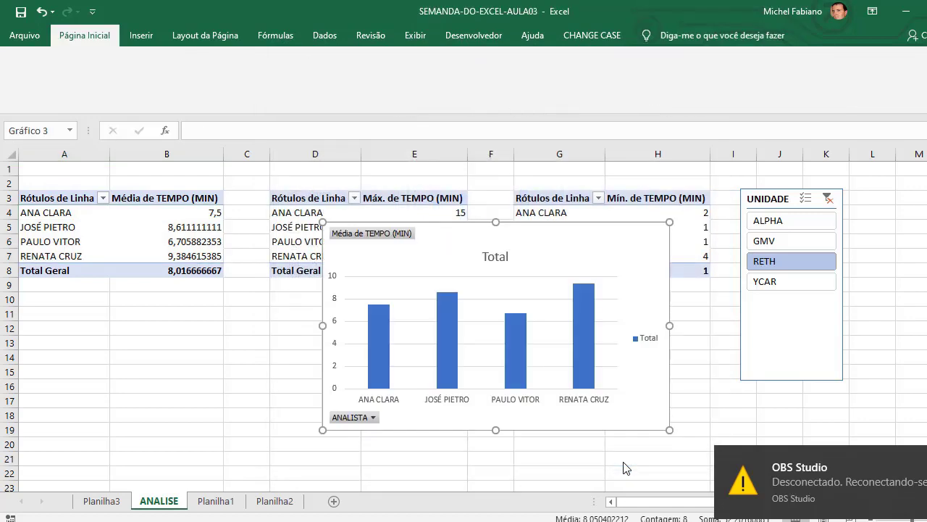
pyautogui.moveTo(357, 220); pyautogui.dragTo(154, 299)
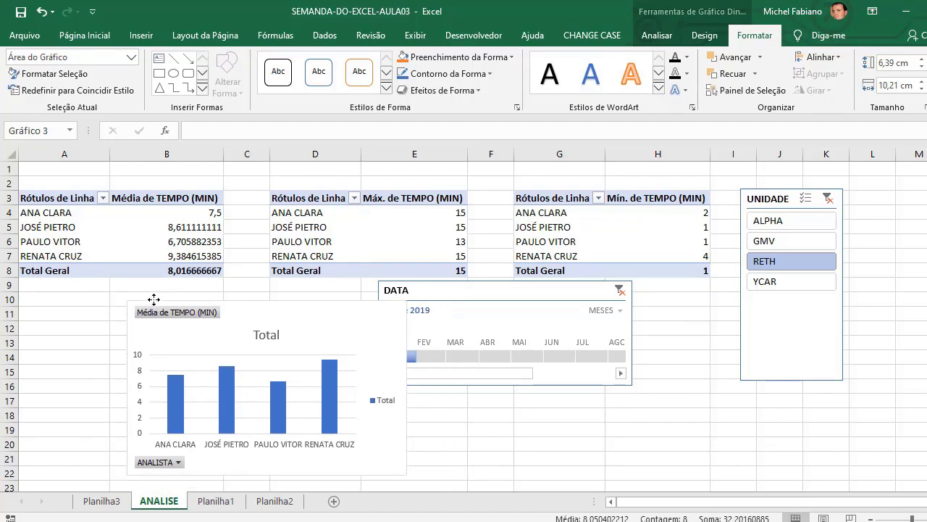
pyautogui.moveTo(154, 299); pyautogui.dragTo(110, 292)
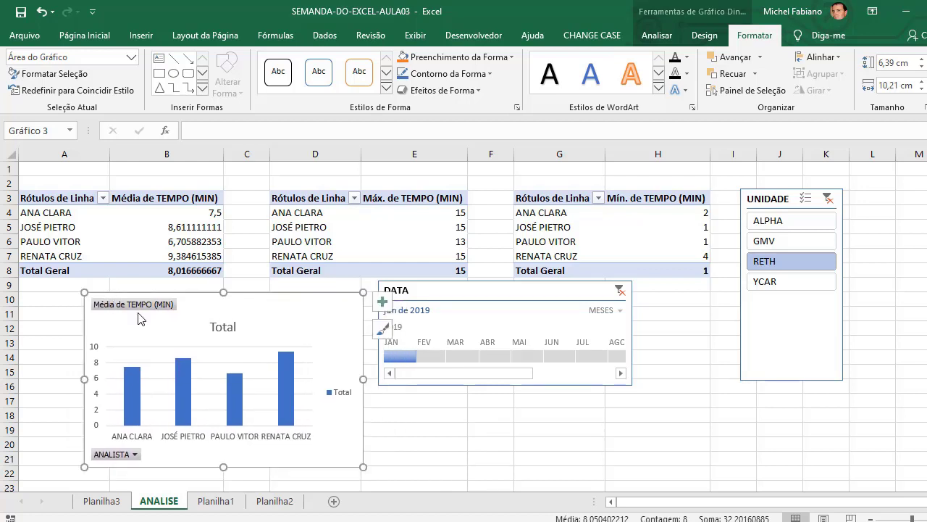
# - Filter the tables and the new chart back and forth through January to May 2019 on the DATA timeline, ending on June
pyautogui.click(428, 356)
pyautogui.click(459, 360)
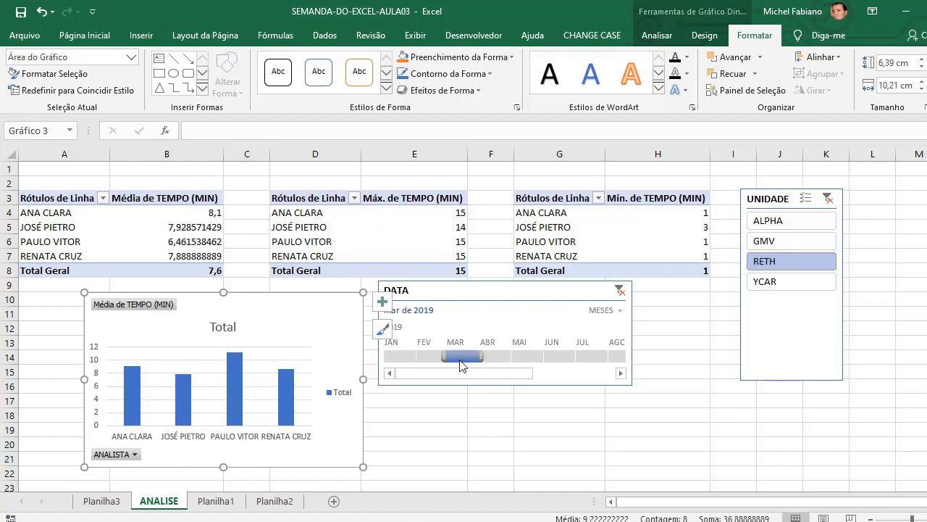
pyautogui.click(486, 358)
pyautogui.click(462, 358)
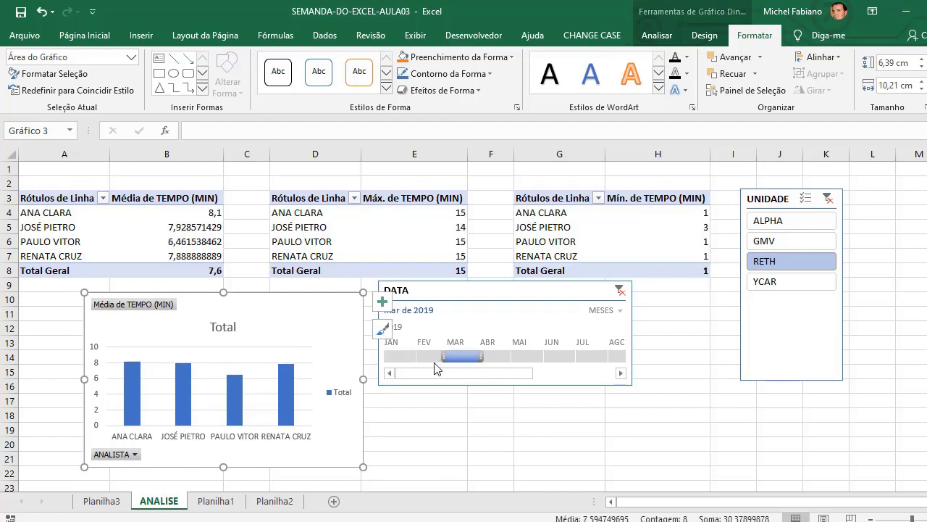
pyautogui.click(432, 358)
pyautogui.click(406, 359)
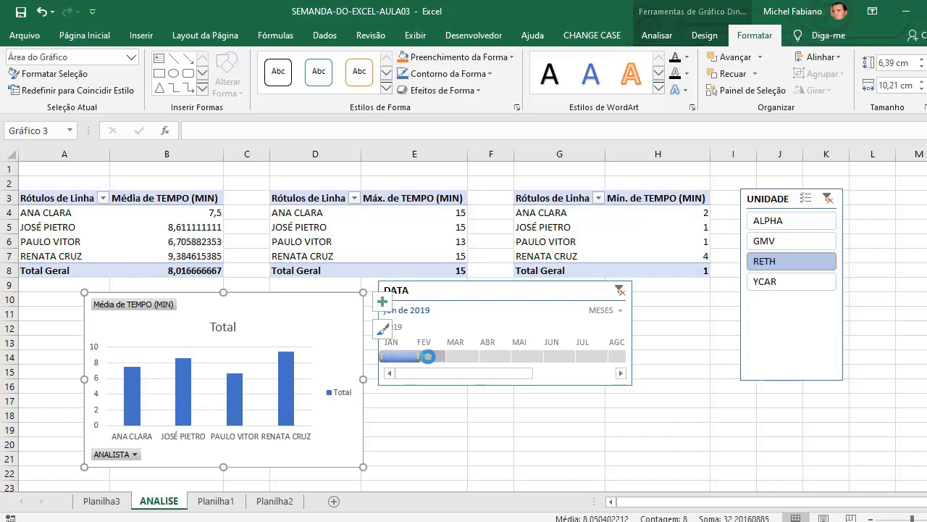
pyautogui.click(457, 355)
pyautogui.click(488, 355)
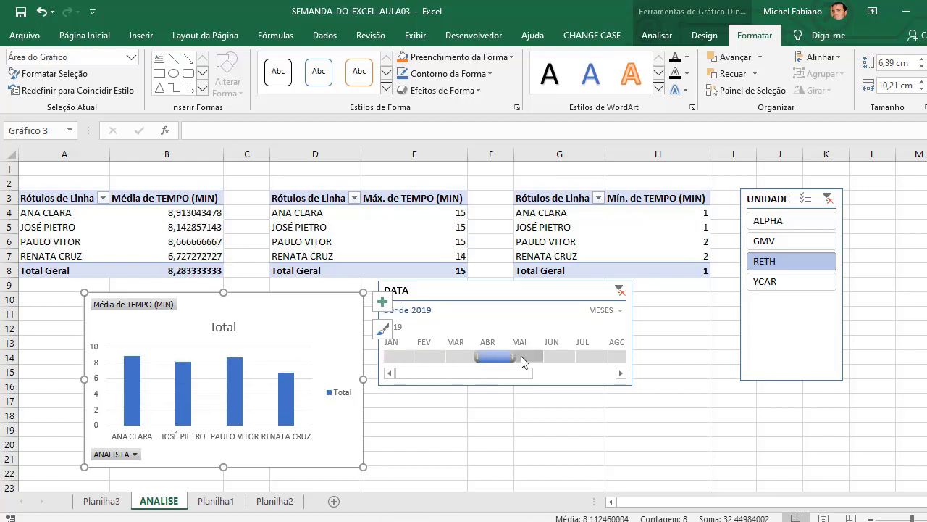
pyautogui.click(522, 355)
pyautogui.click(563, 357)
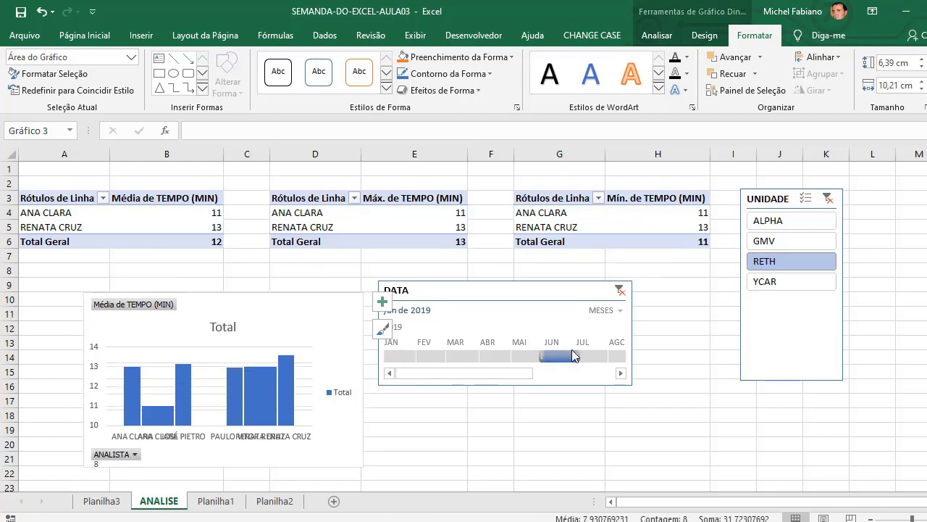
# - Filter the tables and chart by units ALPHA, GMV and YCAR in turn, and set the DATA timeline to January 2019
pyautogui.click(809, 221)
pyautogui.click(810, 241)
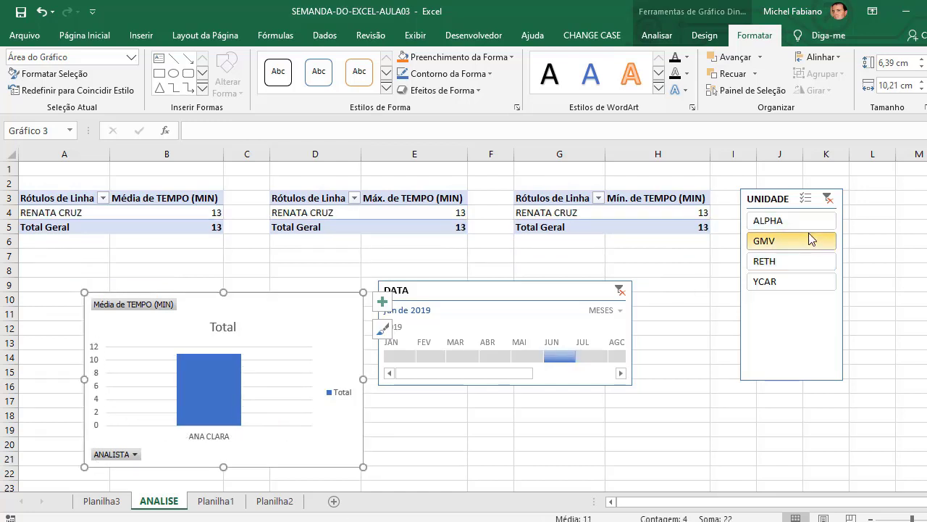
pyautogui.click(809, 284)
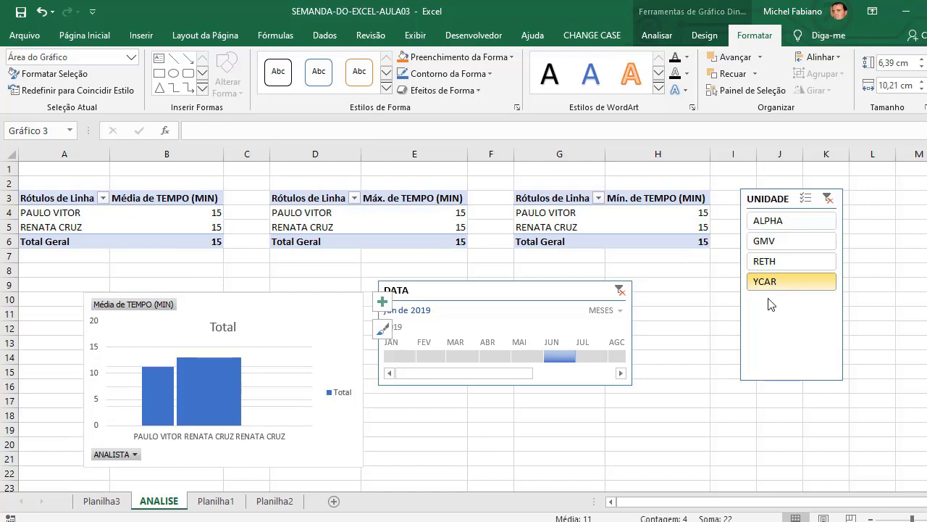
pyautogui.click(449, 357)
pyautogui.moveTo(440, 357); pyautogui.dragTo(407, 357)
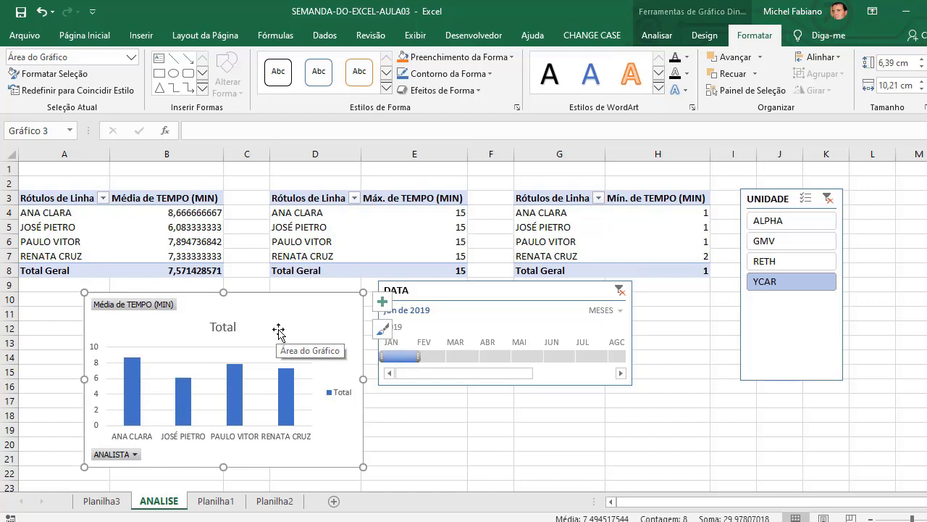
# - Move the DATA timeline and the chart apart so they do not overlap, and hide all field buttons on the chart
pyautogui.moveTo(464, 299); pyautogui.dragTo(549, 306)
pyautogui.moveTo(324, 308); pyautogui.dragTo(352, 312)
pyautogui.moveTo(265, 395)
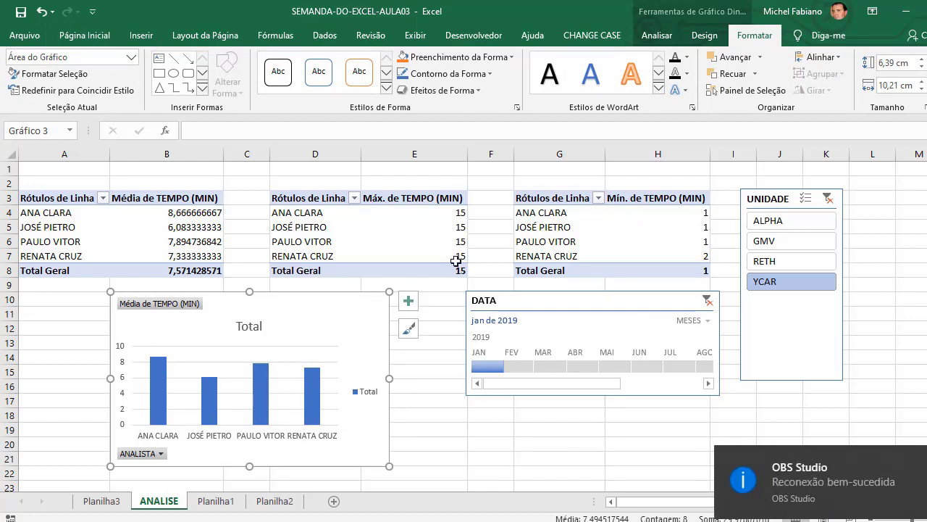
pyautogui.click(656, 37)
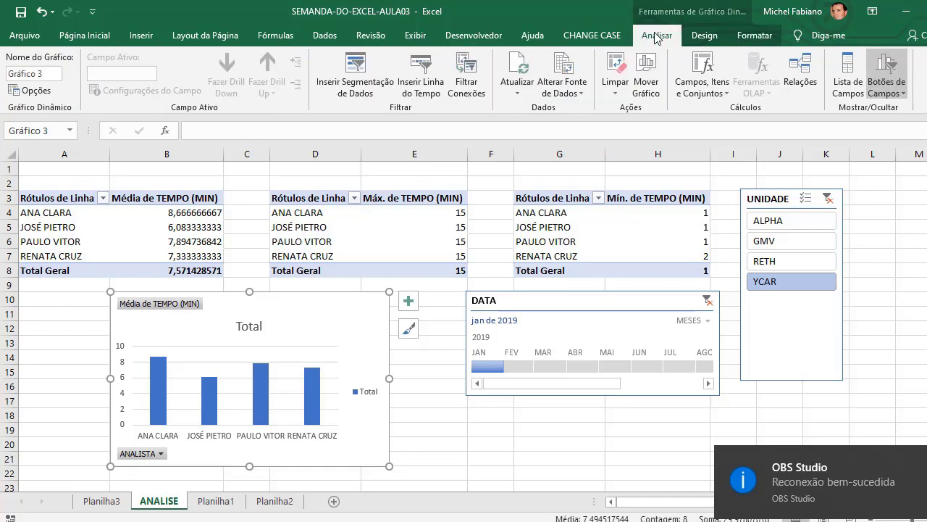
pyautogui.click(884, 90)
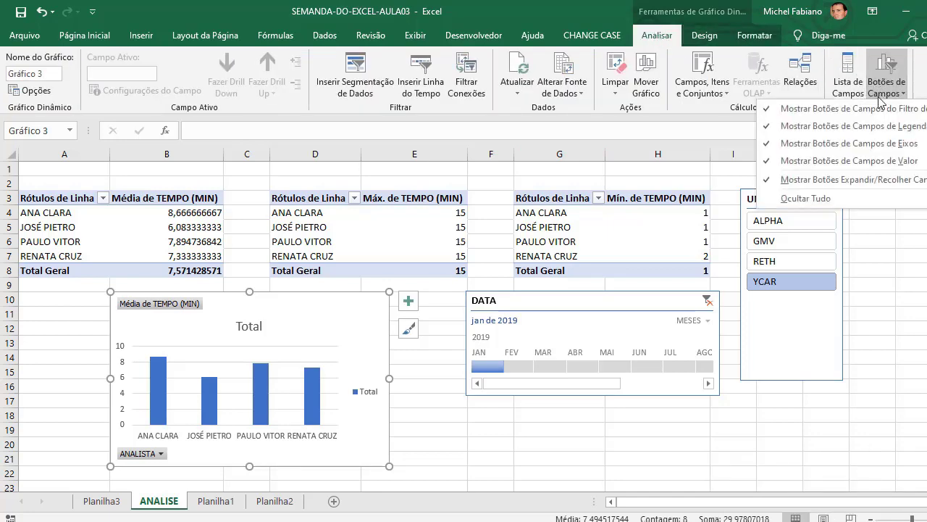
pyautogui.click(845, 199)
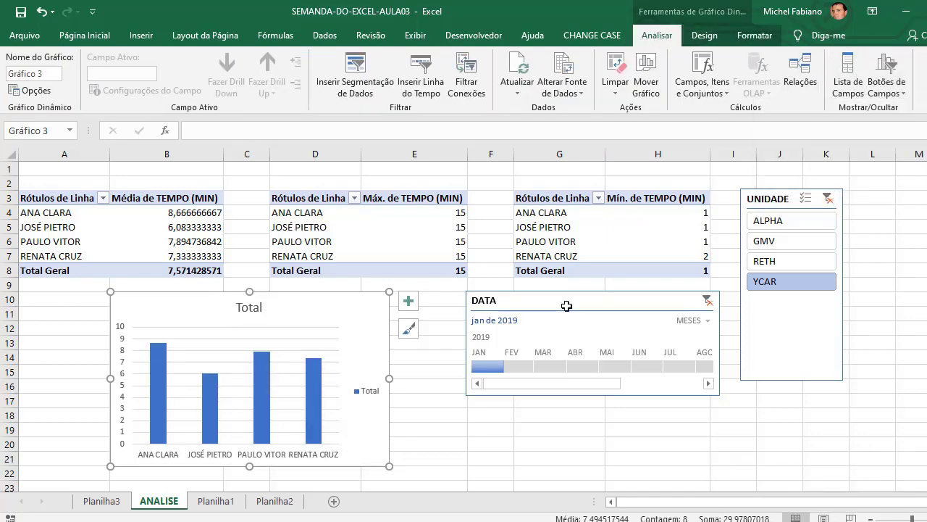
# - Remove the vertical axis, the gridlines and the legend from the average-time chart
pyautogui.click(123, 348)
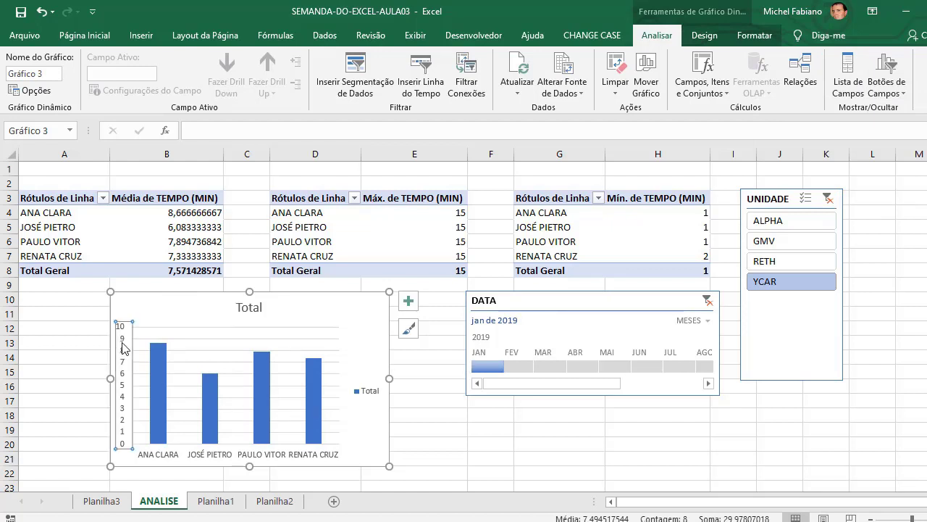
pyautogui.press('Delete')
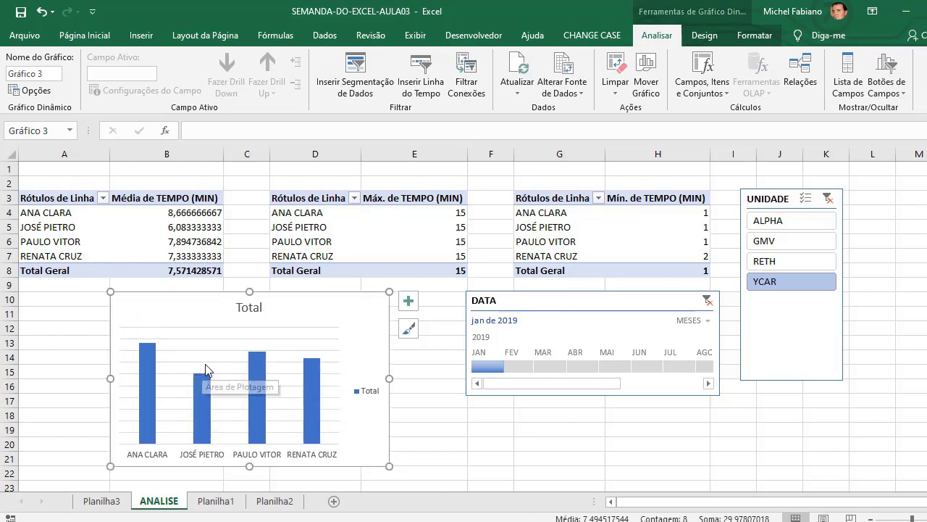
pyautogui.click(206, 369)
pyautogui.press('Delete')
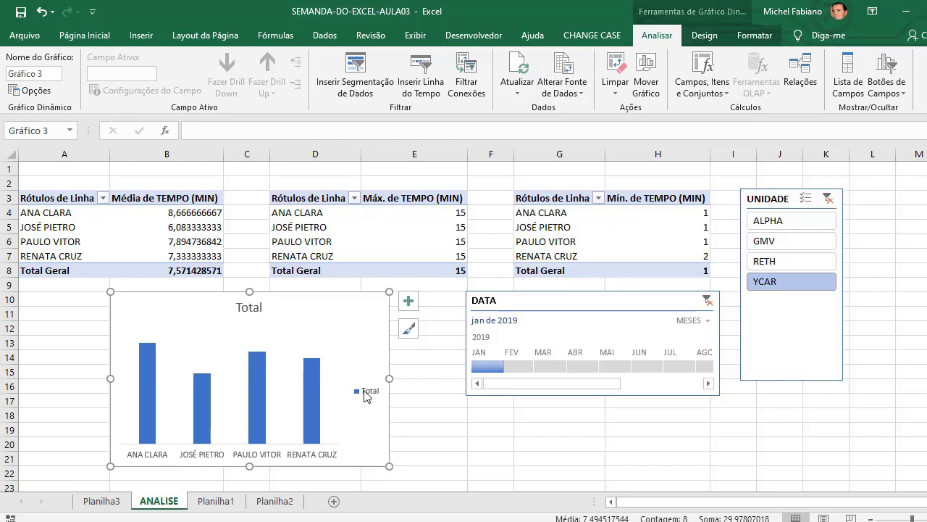
pyautogui.click(366, 396)
pyautogui.press('Delete')
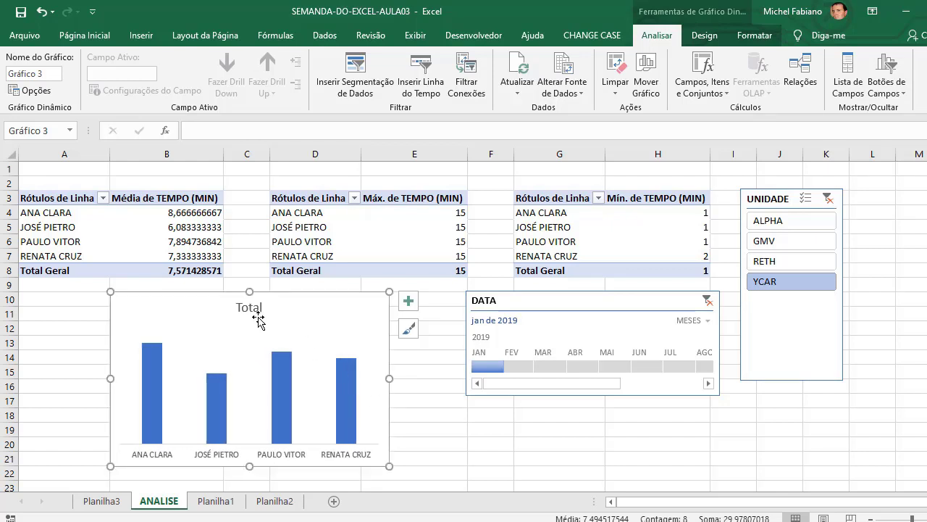
# - Change the chart title to TEMPO MÉDIO DE ATENDIMENTO
pyautogui.click(254, 307)
pyautogui.doubleClick(253, 307)
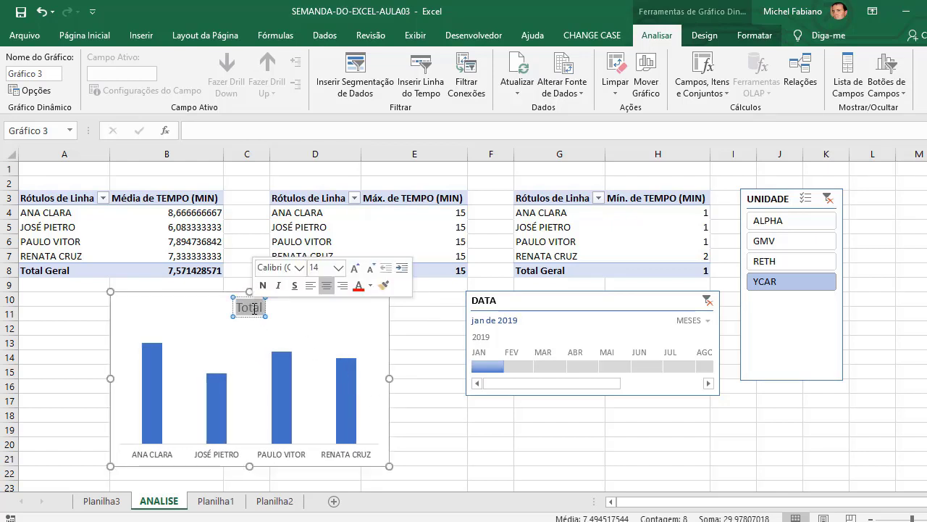
pyautogui.write('TE')
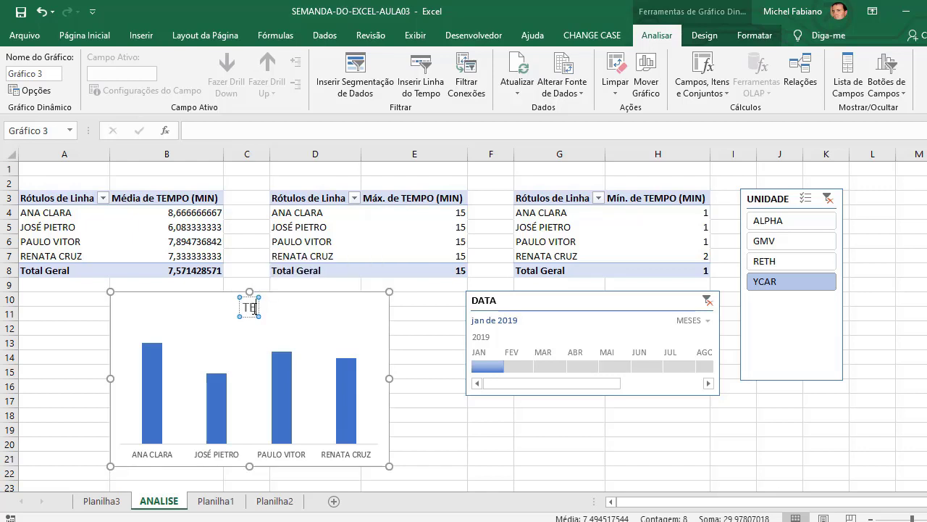
pyautogui.write('MPO MÉDI')
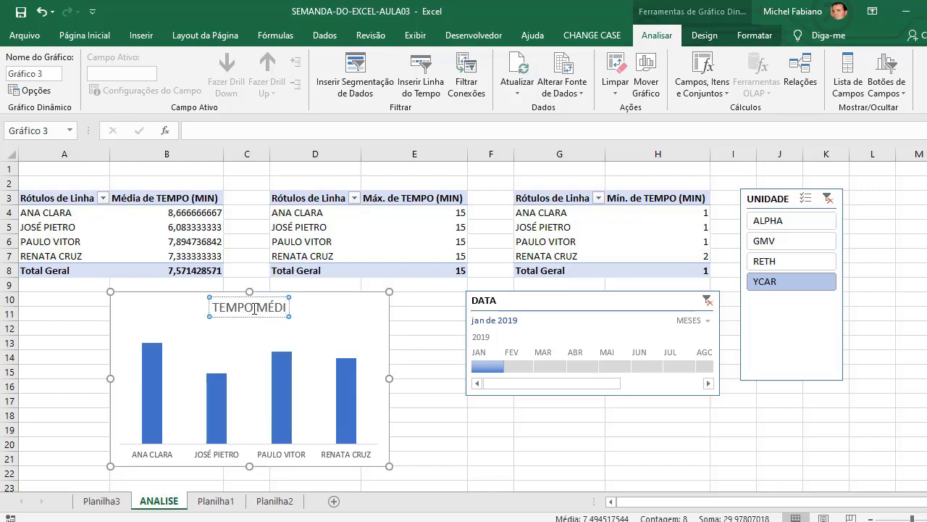
pyautogui.write('O DE ATENDIMENTO')
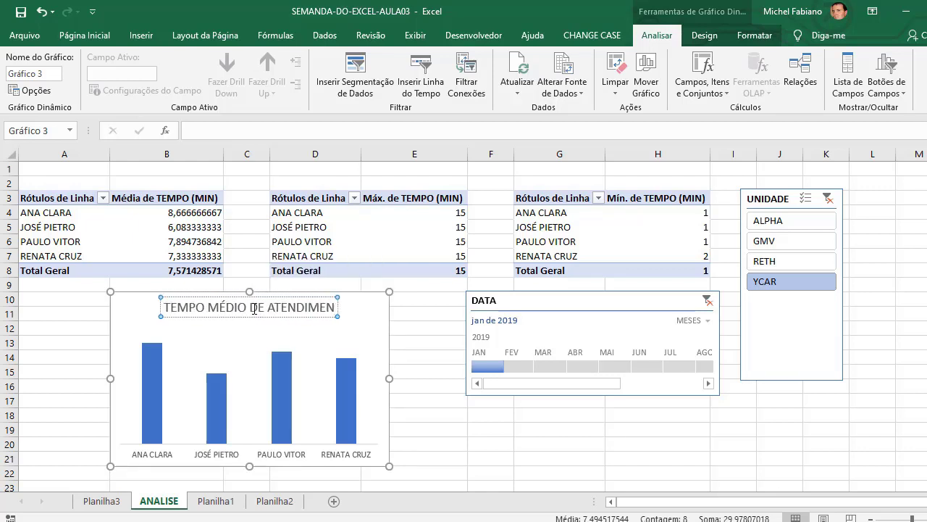
pyautogui.click(258, 349)
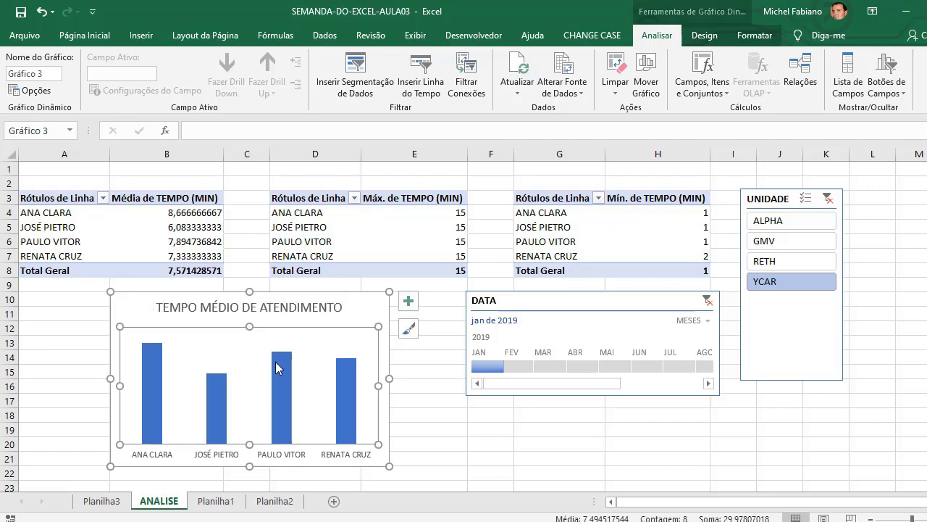
# - Add data labels to the columns of the TEMPO MÉDIO DE ATENDIMENTO chart
pyautogui.click(279, 366)
pyautogui.click(408, 303)
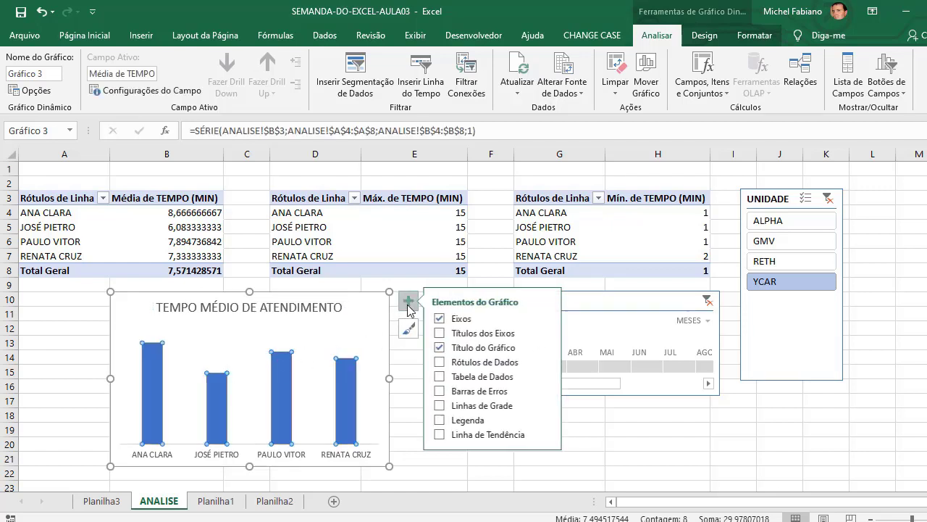
pyautogui.click(444, 362)
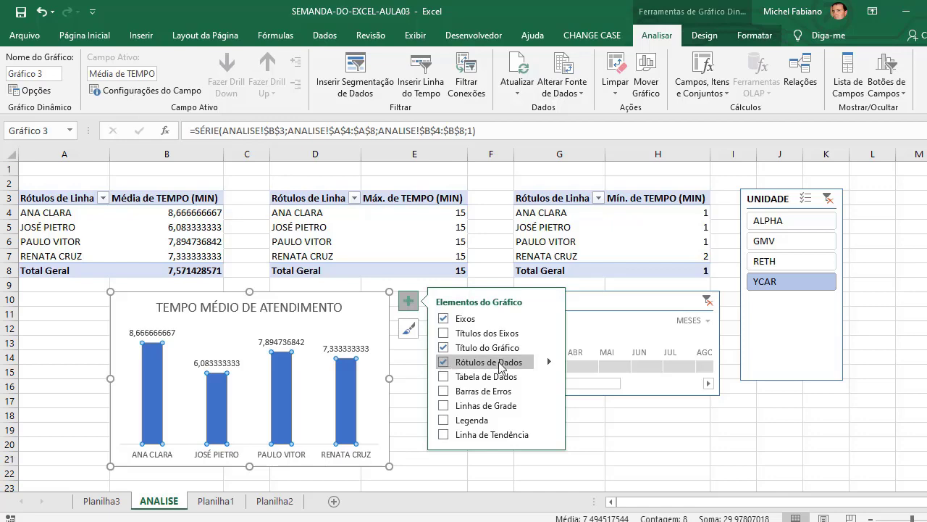
# - Reduce the average-time values in B4:B8, including the grand total, to two decimal places
pyautogui.click(209, 213)
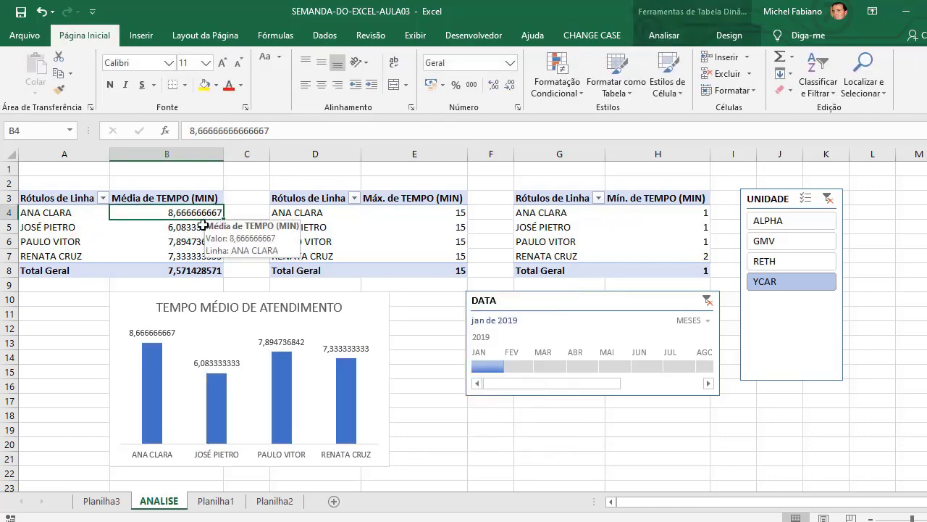
pyautogui.moveTo(209, 213); pyautogui.dragTo(207, 270)
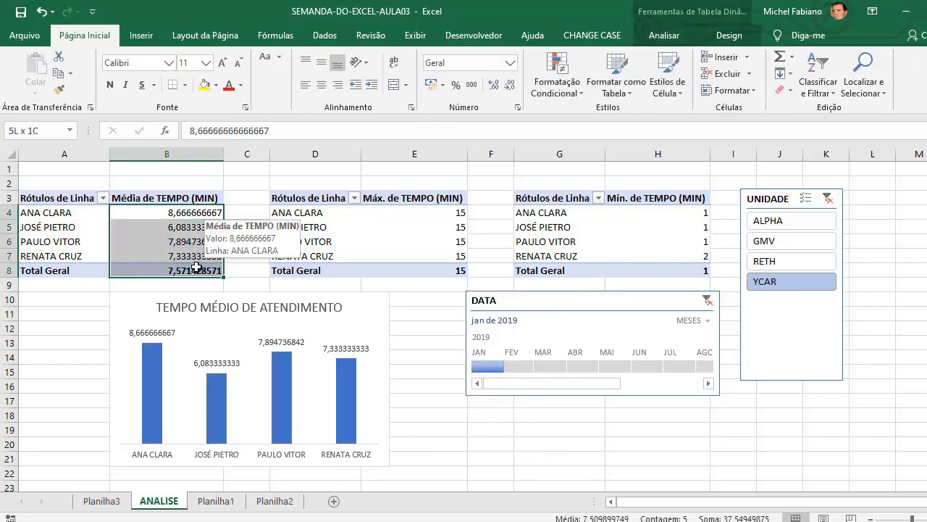
pyautogui.click(509, 85)
pyautogui.click(510, 85)
pyautogui.click(510, 84)
pyautogui.click(510, 85)
pyautogui.click(510, 85)
pyautogui.click(510, 85)
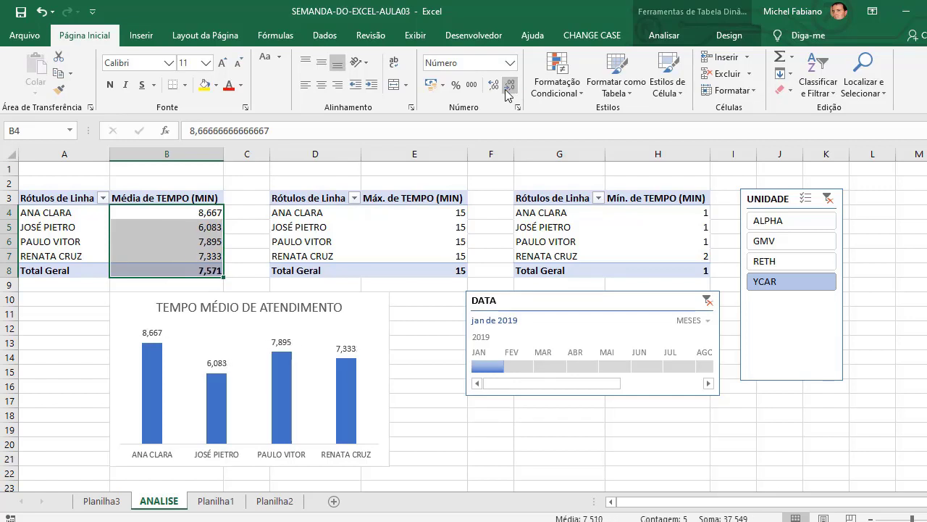
pyautogui.click(510, 85)
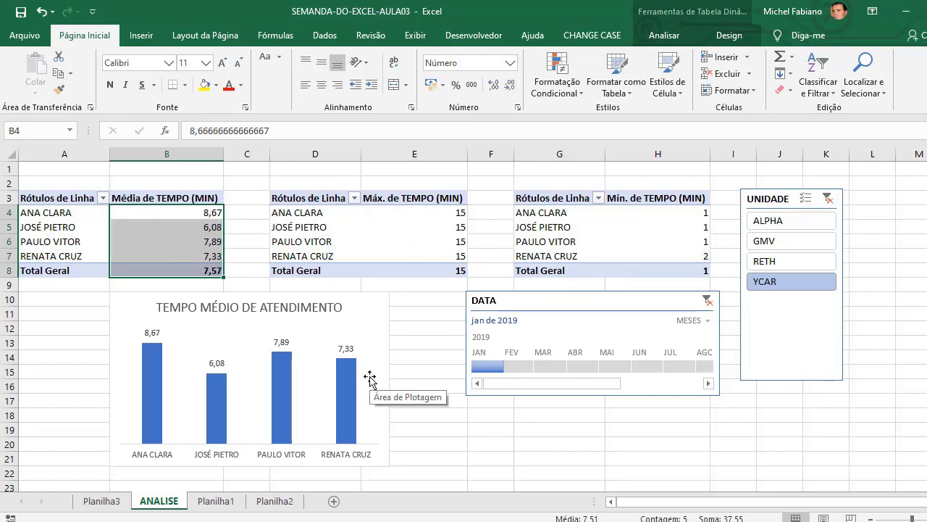
# - Set the DATA timeline to February and then March 2019, and filter by units GMV, ALPHA and RETH
pyautogui.click(525, 365)
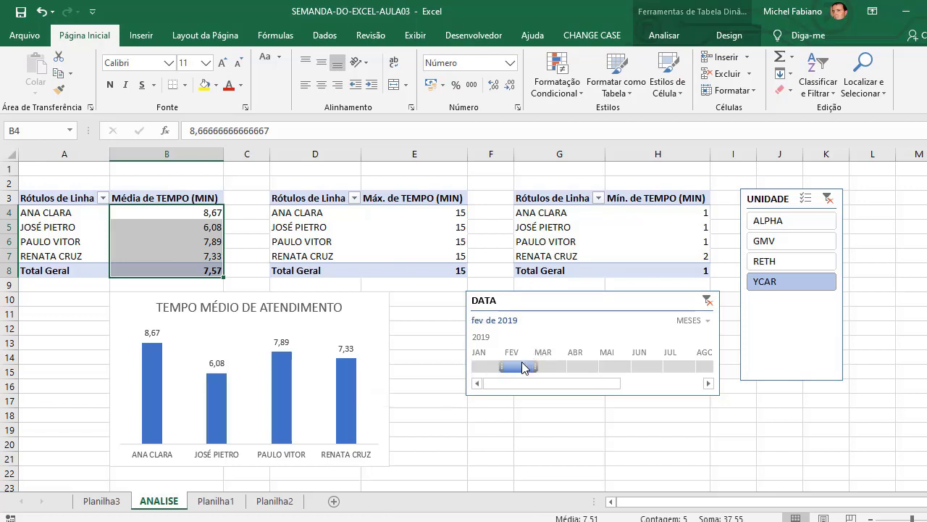
pyautogui.click(551, 366)
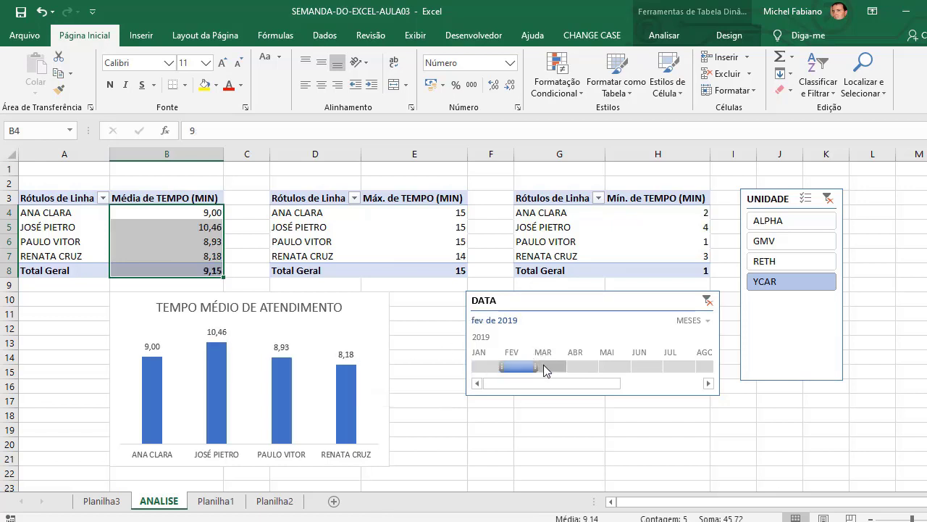
pyautogui.click(762, 241)
pyautogui.click(789, 221)
pyautogui.click(789, 246)
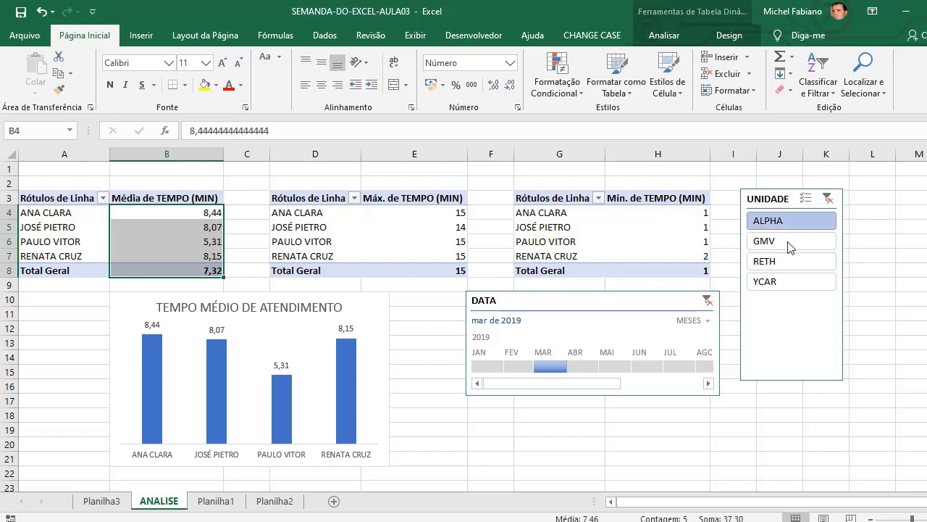
pyautogui.click(782, 262)
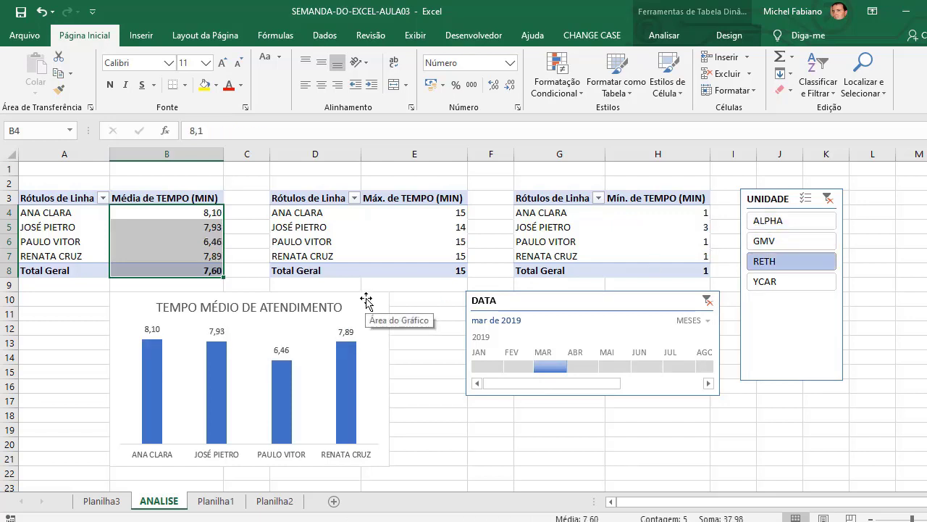
# - Move the average-time chart beneath its pivot table, starting in column A, to free space under the maximum-time table
pyautogui.moveTo(367, 296); pyautogui.dragTo(295, 291)
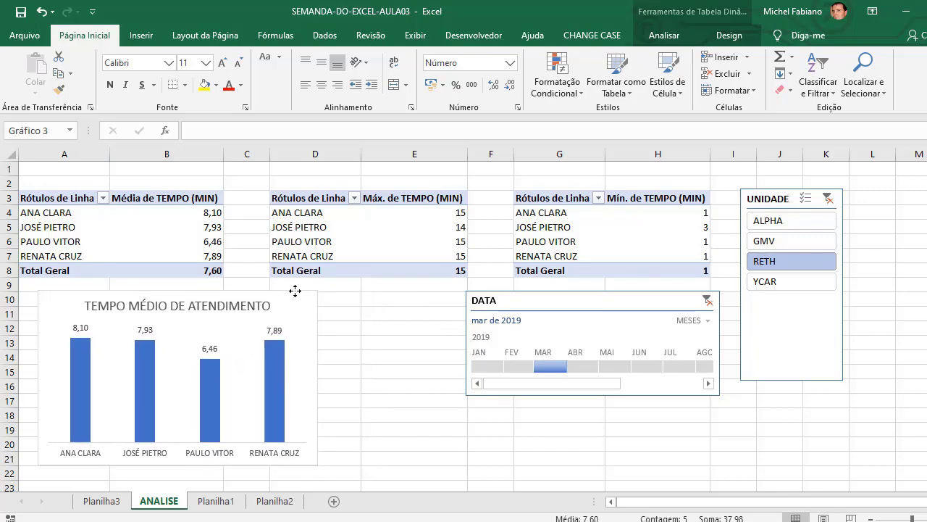
# - Select the analysts and their maximum times in D4:E7 and filter the tables by YCAR and then GMV
pyautogui.click(330, 214)
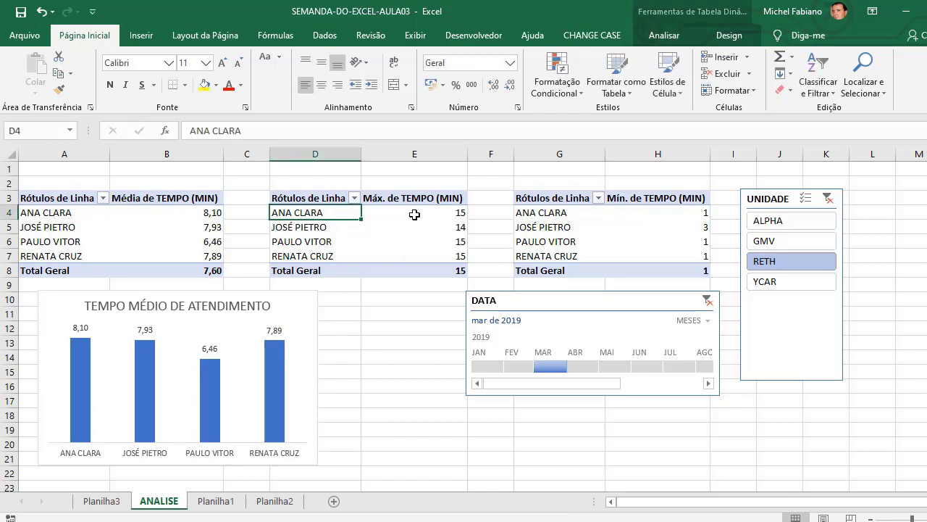
pyautogui.moveTo(414, 215); pyautogui.dragTo(425, 258)
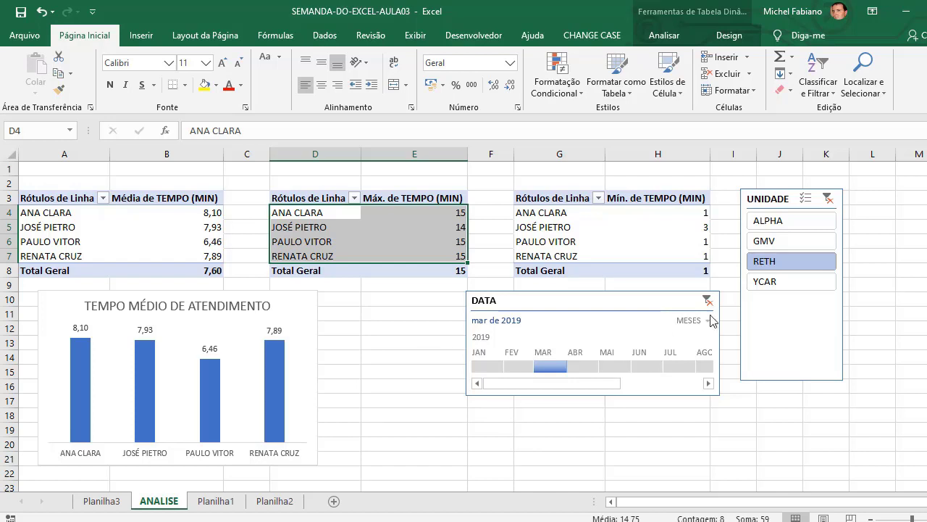
pyautogui.click(791, 284)
pyautogui.click(773, 243)
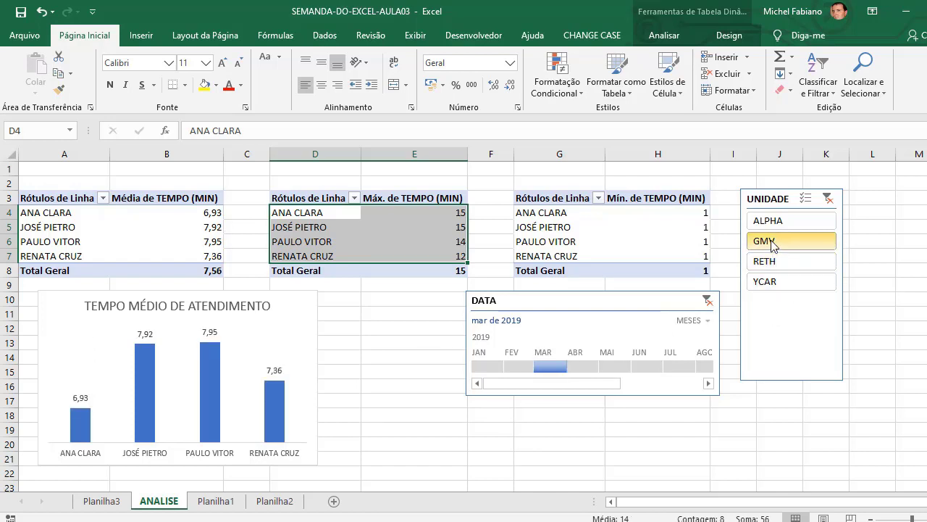